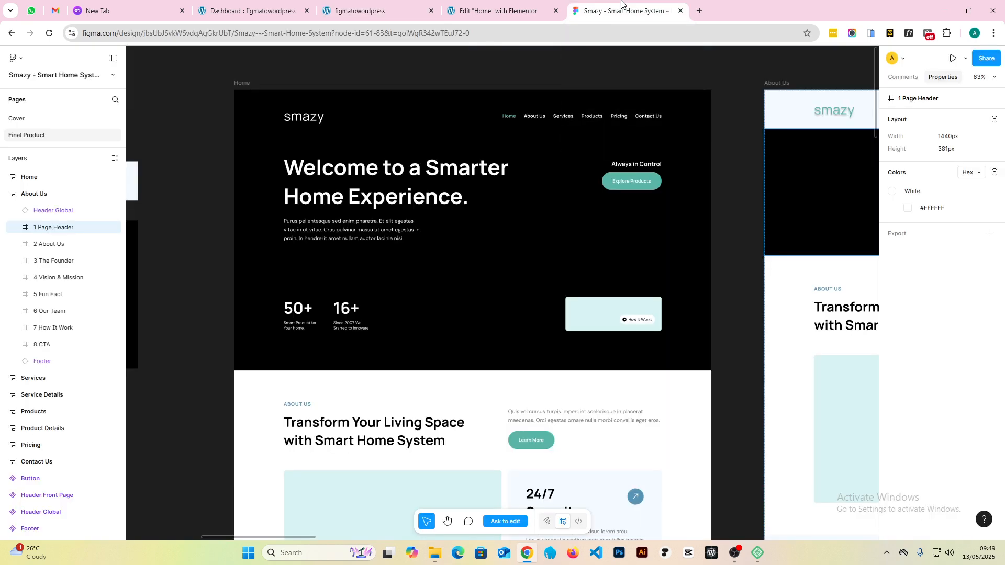
# - Review the Home page design from the hero section to the footer, selecting its Why Us section along the way
pyautogui.scroll(-10, 473, 415)
pyautogui.scroll(-3, 492, 380)
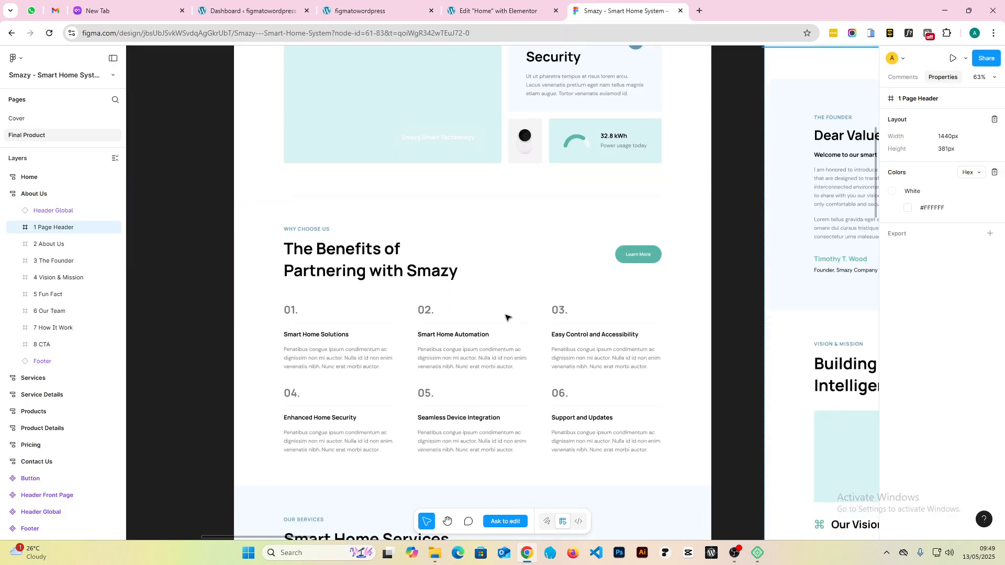
pyautogui.click(308, 169)
pyautogui.scroll(-3, 544, 317)
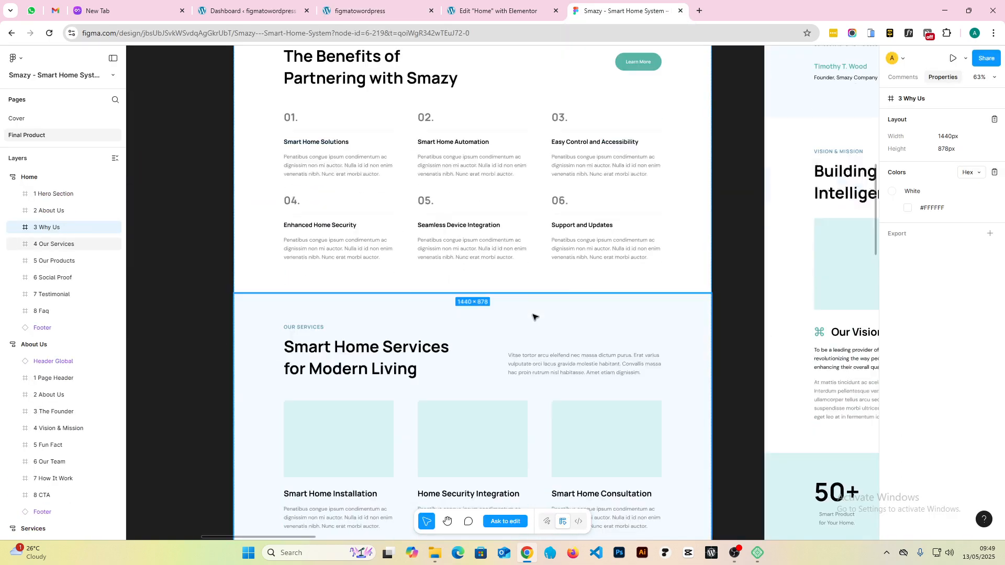
pyautogui.scroll(3, 502, 345)
pyautogui.keyDown('ctrl'); pyautogui.scroll(-10, 497, 336); pyautogui.keyUp('ctrl')
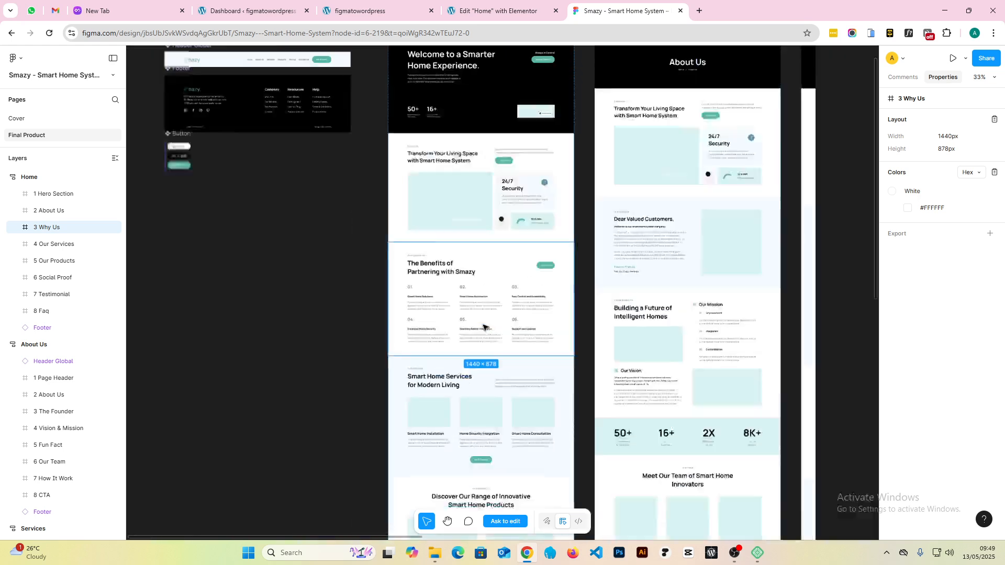
pyautogui.scroll(-6, 484, 375)
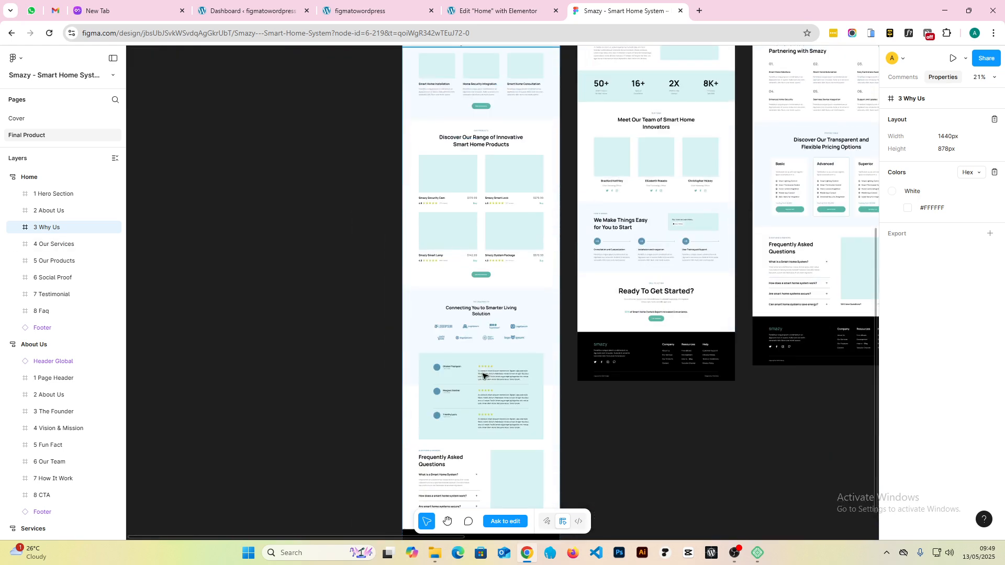
pyautogui.keyDown('ctrl'); pyautogui.scroll(8, 474, 402); pyautogui.keyUp('ctrl')
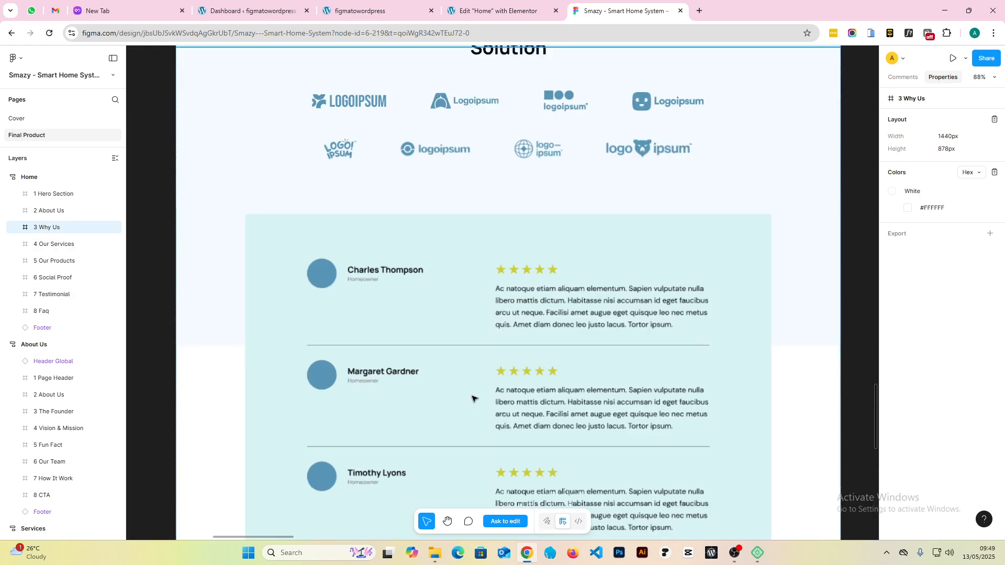
pyautogui.keyDown('ctrl'); pyautogui.scroll(-4, 477, 387); pyautogui.keyUp('ctrl')
pyautogui.scroll(-4, 490, 377)
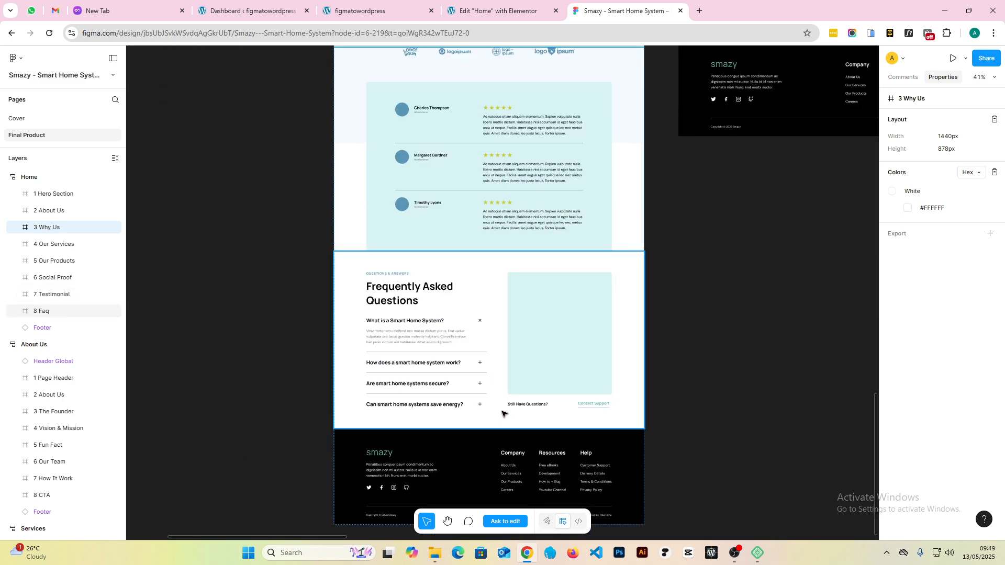
pyautogui.scroll(10, 501, 414)
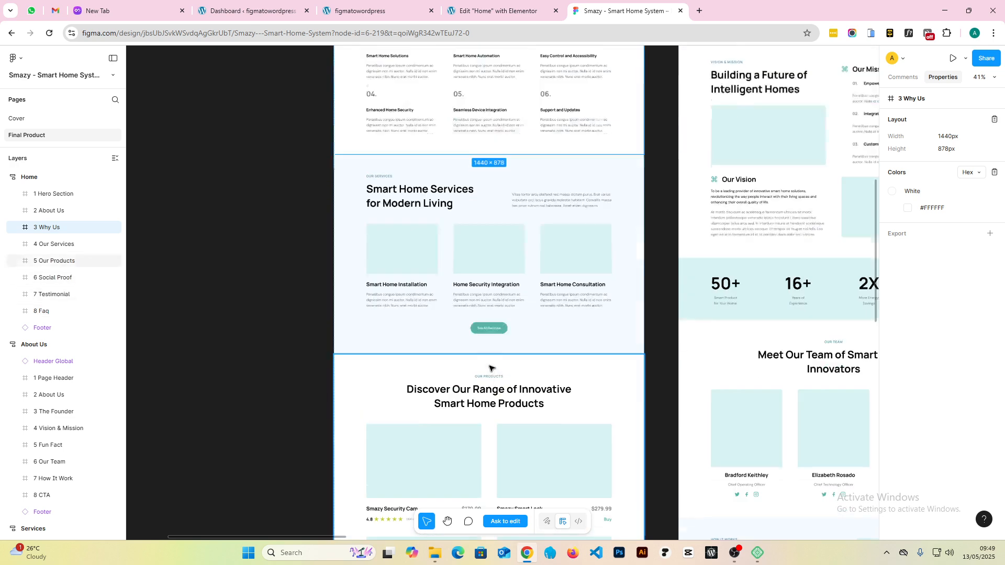
pyautogui.scroll(3, 489, 366)
pyautogui.keyDown('ctrl'); pyautogui.scroll(5, 500, 175); pyautogui.keyUp('ctrl')
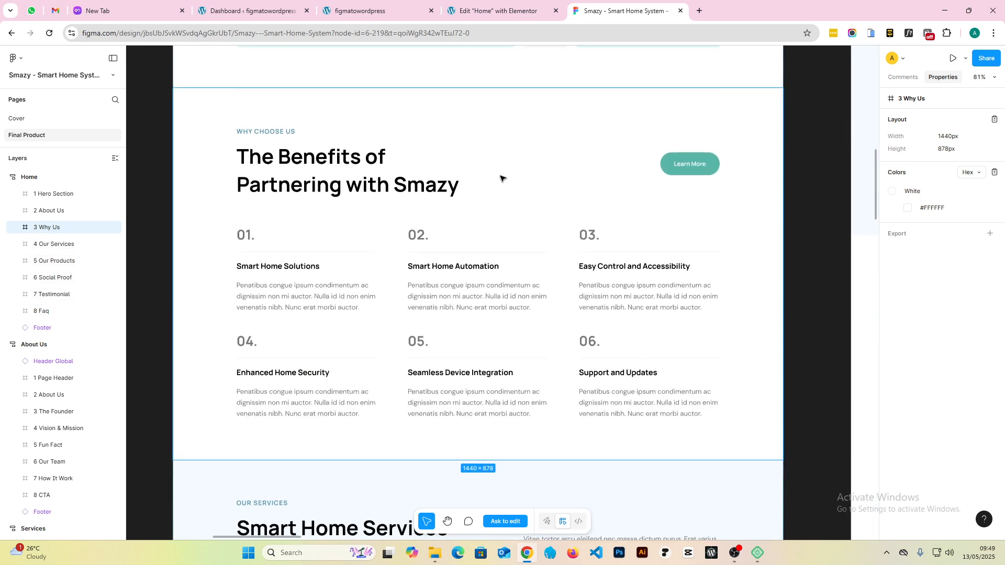
# - Examine the About Us page layout alongside the Home page, including its Vision & Mission section
pyautogui.keyDown('ctrl'); pyautogui.scroll(-8, 300, 267); pyautogui.keyUp('ctrl')
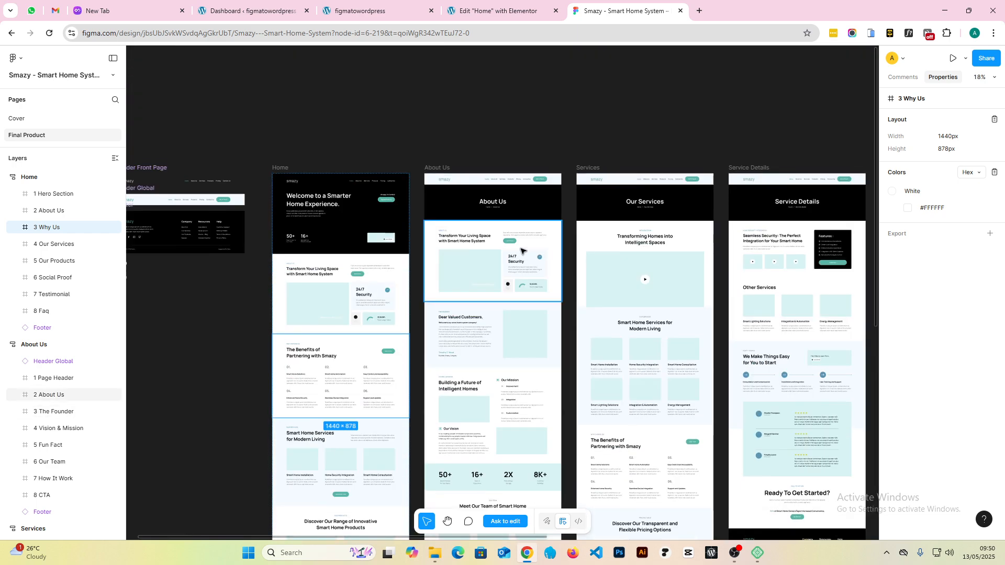
pyautogui.keyDown('ctrl'); pyautogui.scroll(7, 438, 173); pyautogui.keyUp('ctrl')
pyautogui.keyDown('ctrl'); pyautogui.scroll(-7, 437, 173); pyautogui.keyUp('ctrl')
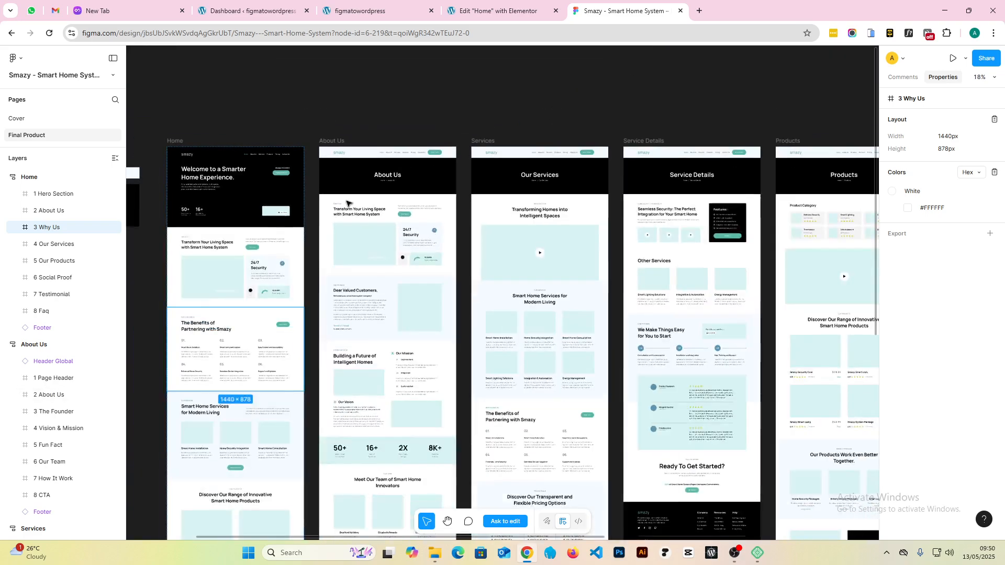
pyautogui.keyDown('ctrl'); pyautogui.scroll(15, 346, 416); pyautogui.keyUp('ctrl')
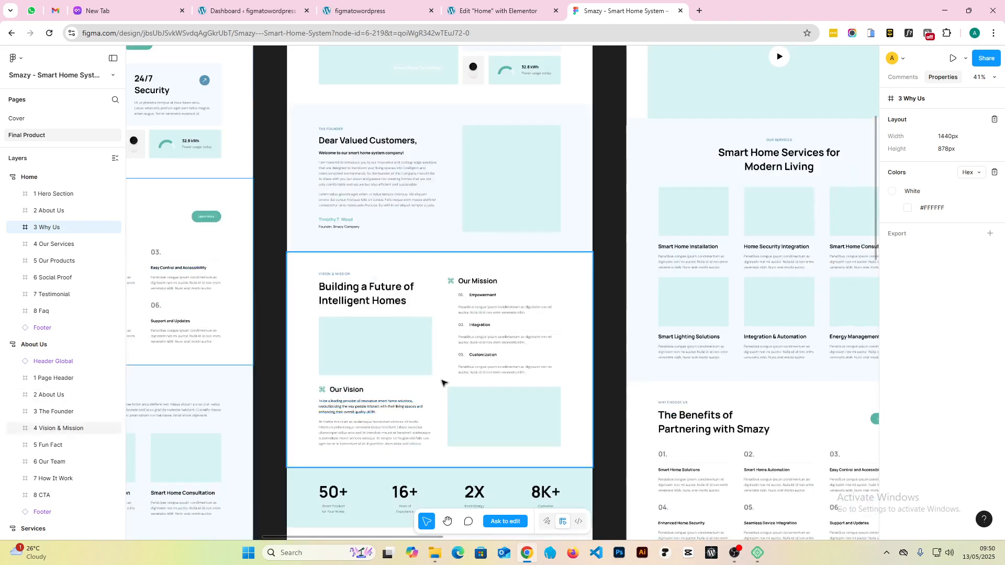
pyautogui.keyDown('ctrl'); pyautogui.scroll(-5, 527, 270); pyautogui.keyUp('ctrl')
pyautogui.keyDown('ctrl'); pyautogui.scroll(-6, 527, 271); pyautogui.keyUp('ctrl')
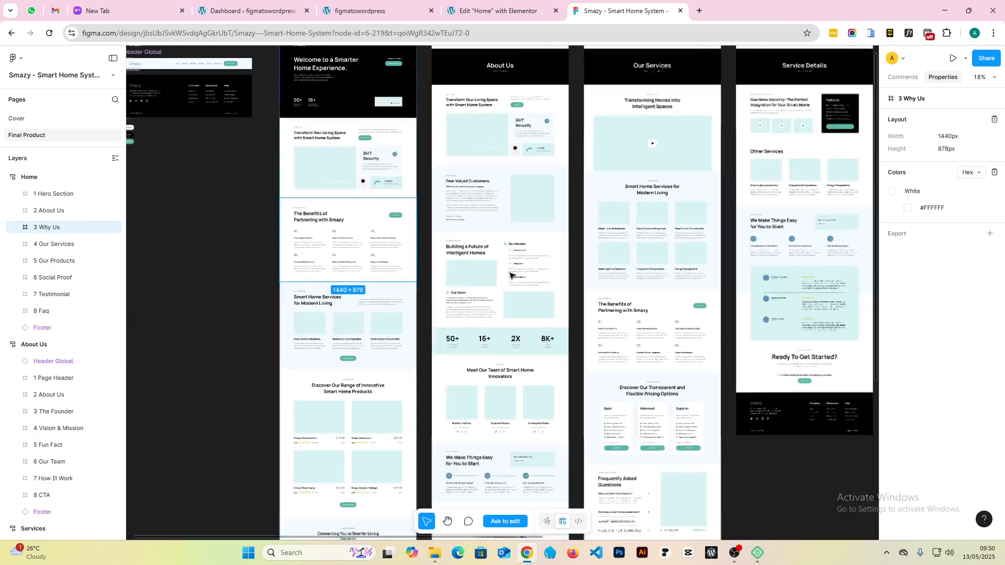
pyautogui.keyDown('ctrl'); pyautogui.scroll(3, 226, 292); pyautogui.keyUp('ctrl')
pyautogui.keyDown('ctrl'); pyautogui.scroll(-1, 226, 292); pyautogui.keyUp('ctrl')
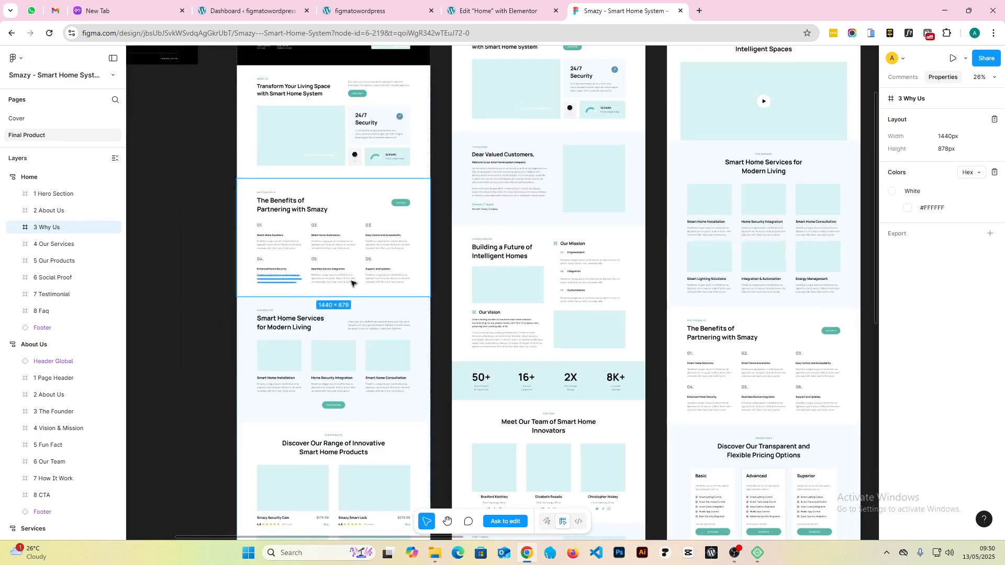
pyautogui.keyDown('ctrl'); pyautogui.scroll(-1, 344, 353); pyautogui.keyUp('ctrl')
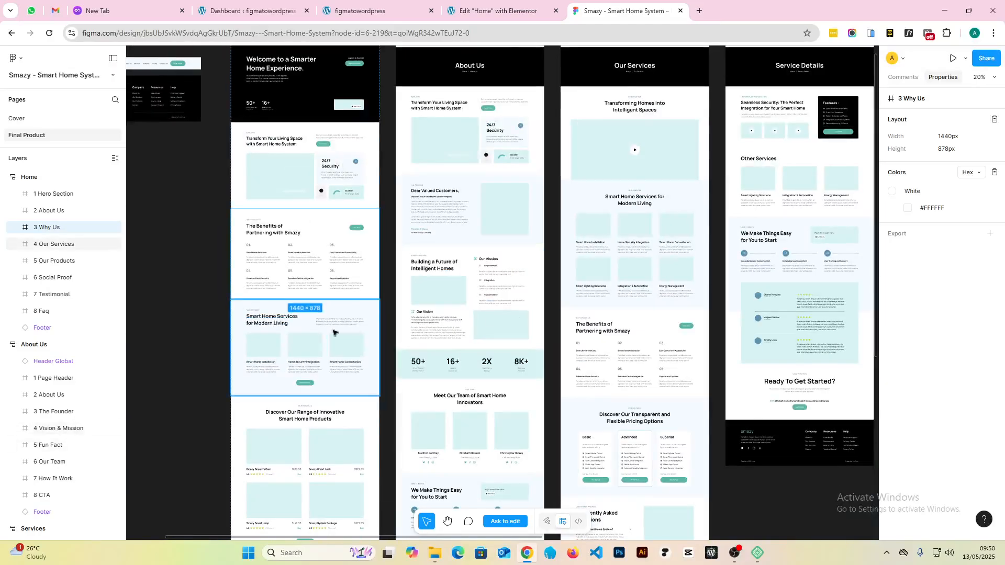
pyautogui.keyDown('ctrl'); pyautogui.scroll(-3, 352, 332); pyautogui.keyUp('ctrl')
# - Examine the Services and Service Details page designs, comparing their service cards, features box and other sections
pyautogui.keyDown('ctrl'); pyautogui.scroll(4, 447, 298); pyautogui.keyUp('ctrl')
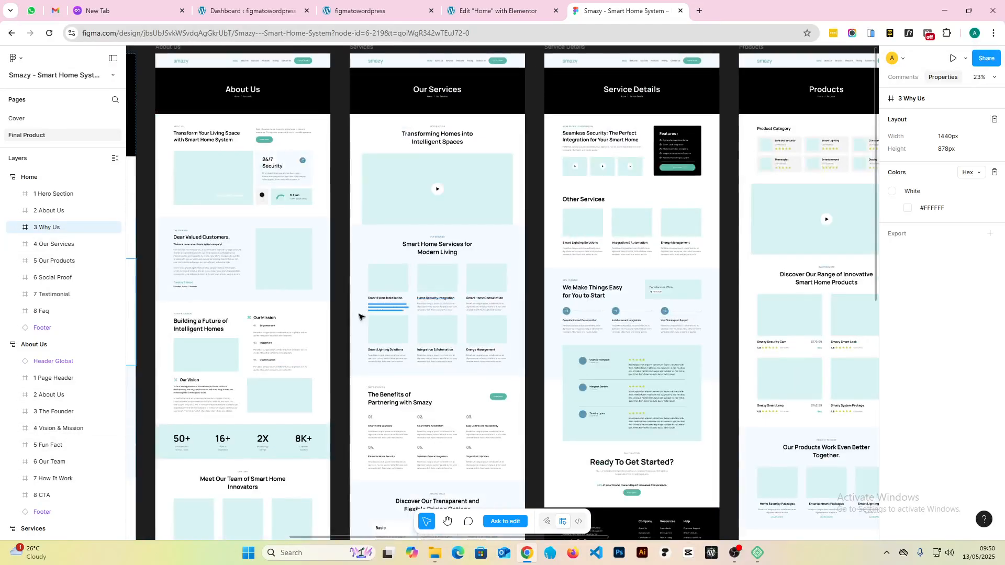
pyautogui.keyDown('ctrl'); pyautogui.scroll(-3, 375, 312); pyautogui.keyUp('ctrl')
pyautogui.keyDown('ctrl'); pyautogui.scroll(4, 403, 286); pyautogui.keyUp('ctrl')
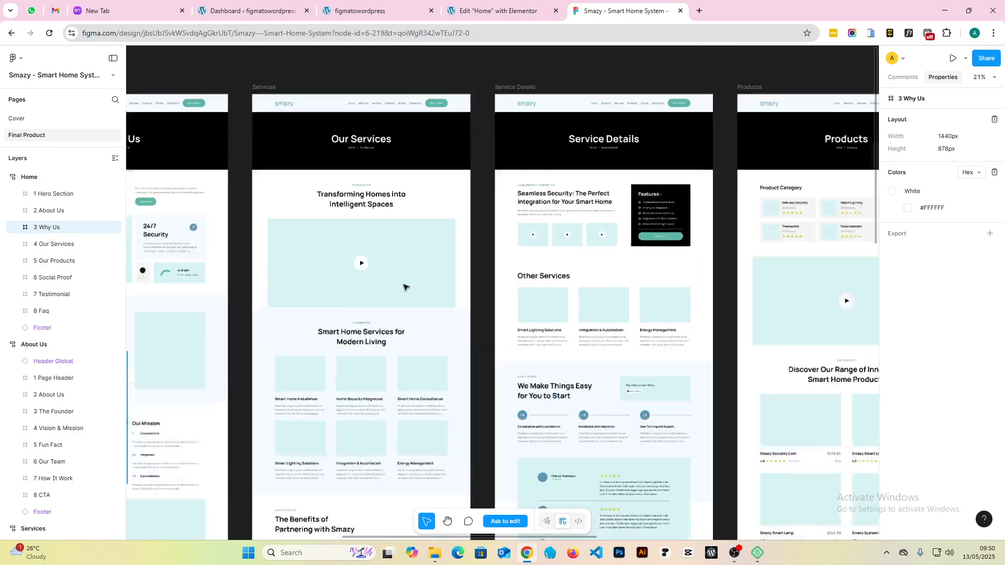
pyautogui.keyDown('ctrl'); pyautogui.scroll(-3, 375, 223); pyautogui.keyUp('ctrl')
pyautogui.keyDown('ctrl'); pyautogui.scroll(5, 402, 251); pyautogui.keyUp('ctrl')
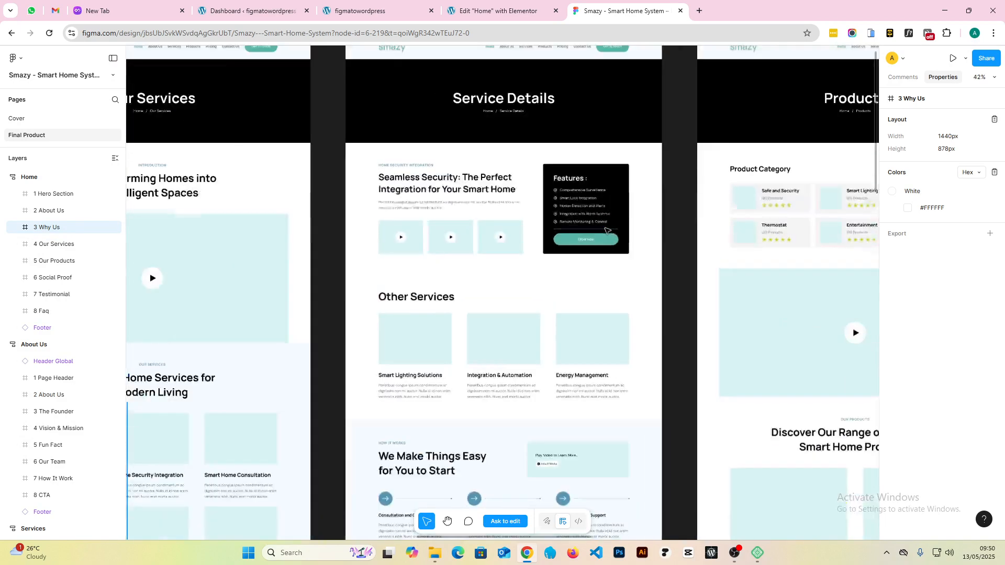
pyautogui.keyDown('ctrl'); pyautogui.scroll(-4, 415, 282); pyautogui.keyUp('ctrl')
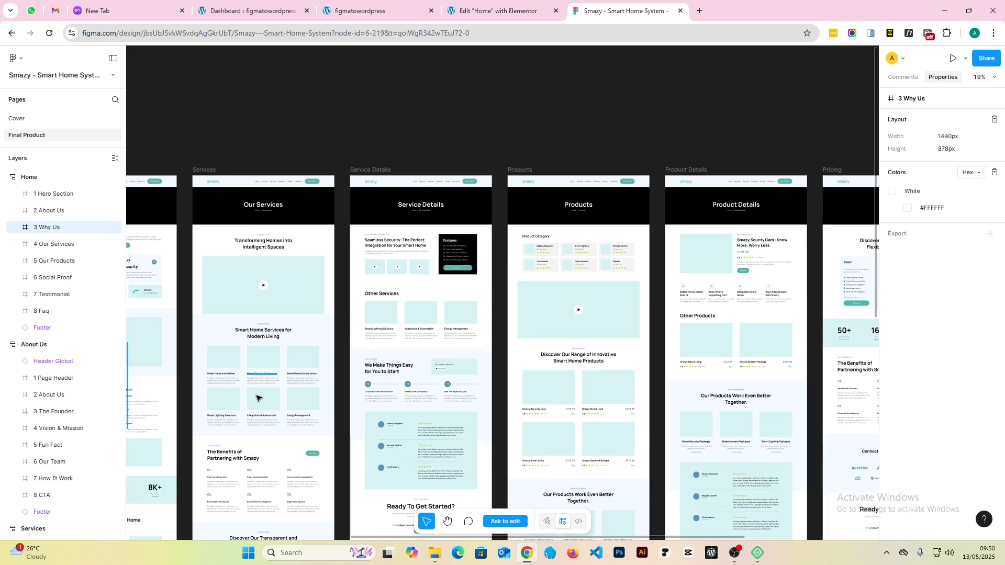
pyautogui.keyDown('ctrl'); pyautogui.scroll(3, 276, 306); pyautogui.keyUp('ctrl')
pyautogui.keyDown('ctrl'); pyautogui.scroll(-5, 733, 251); pyautogui.keyUp('ctrl')
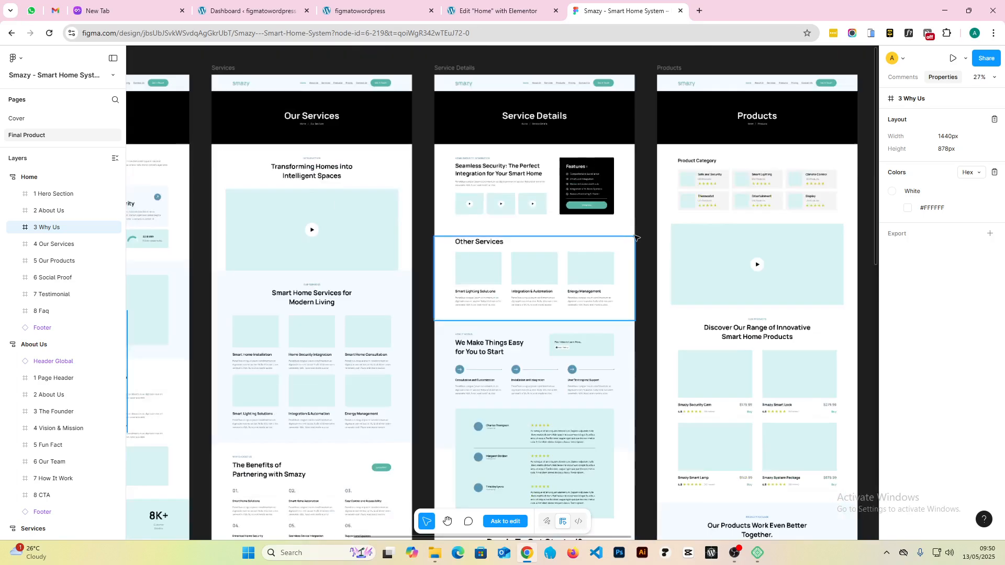
pyautogui.keyDown('ctrl'); pyautogui.scroll(-2, 748, 247); pyautogui.keyUp('ctrl')
pyautogui.keyDown('ctrl'); pyautogui.scroll(5, 420, 355); pyautogui.keyUp('ctrl')
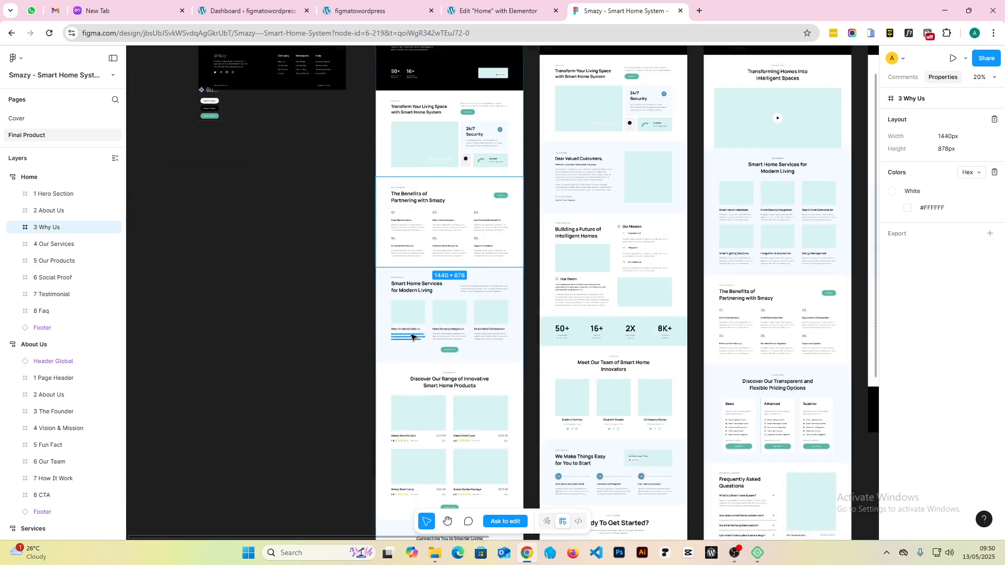
# - Compare the Home page's benefits and services sections with the Service Details and Products pages, ending on an overview of all pages
pyautogui.scroll(-3, 445, 336)
pyautogui.scroll(5, 446, 336)
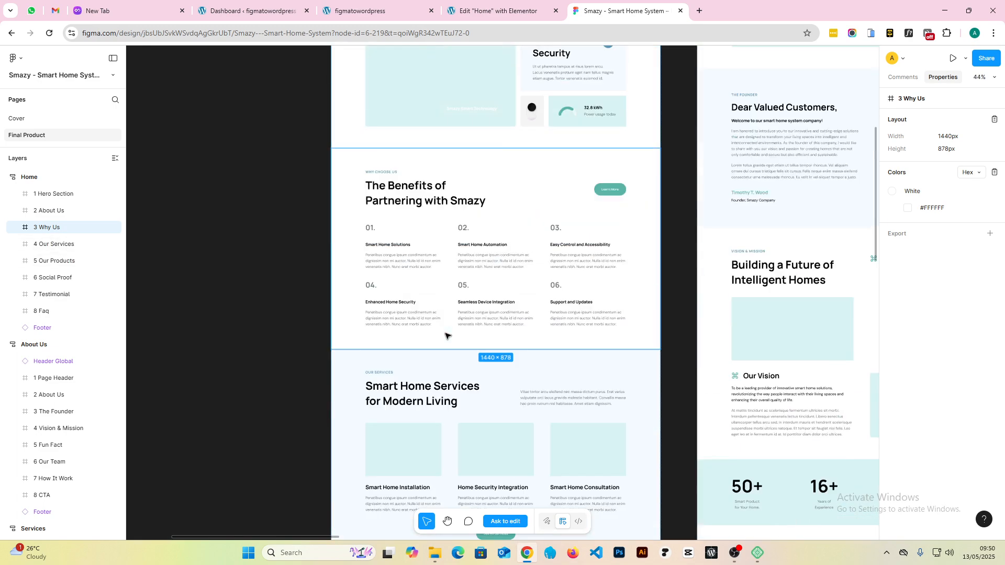
pyautogui.scroll(-3, 442, 223)
pyautogui.keyDown('ctrl'); pyautogui.scroll(-8, 241, 336); pyautogui.keyUp('ctrl')
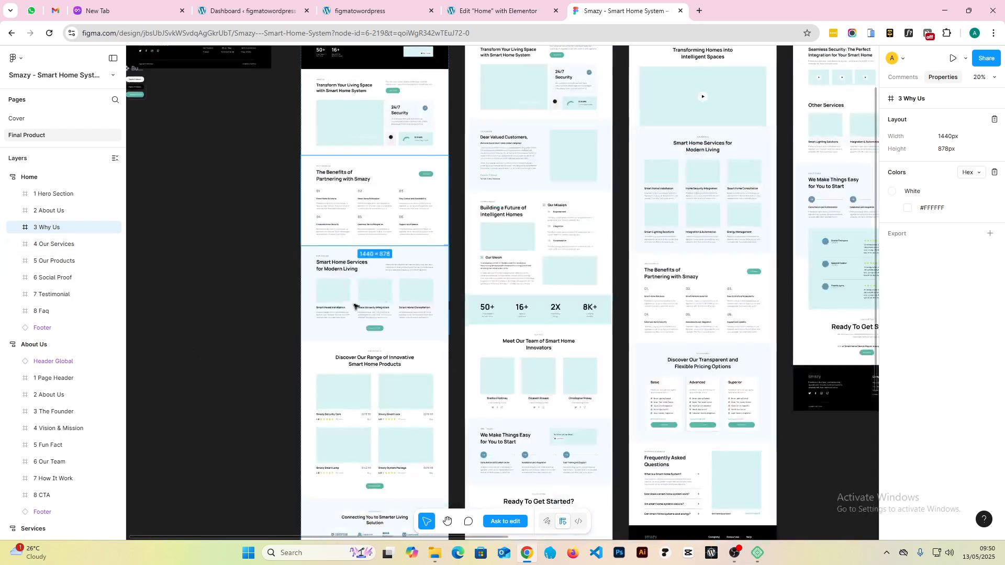
pyautogui.keyDown('ctrl'); pyautogui.scroll(3, 567, 235); pyautogui.keyUp('ctrl')
pyautogui.keyDown('ctrl'); pyautogui.scroll(4, 567, 235); pyautogui.keyUp('ctrl')
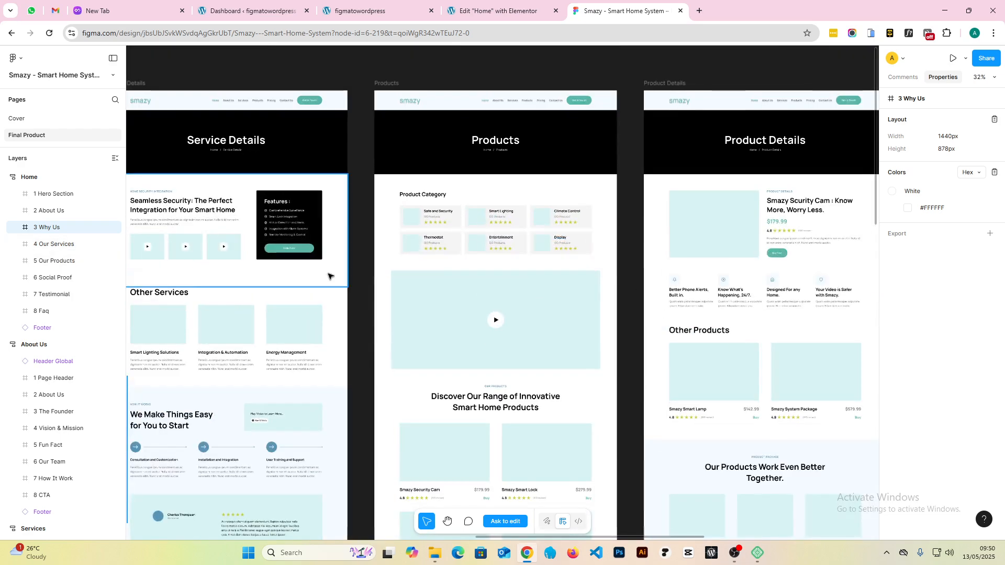
pyautogui.keyDown('ctrl'); pyautogui.scroll(-3, 552, 254); pyautogui.keyUp('ctrl')
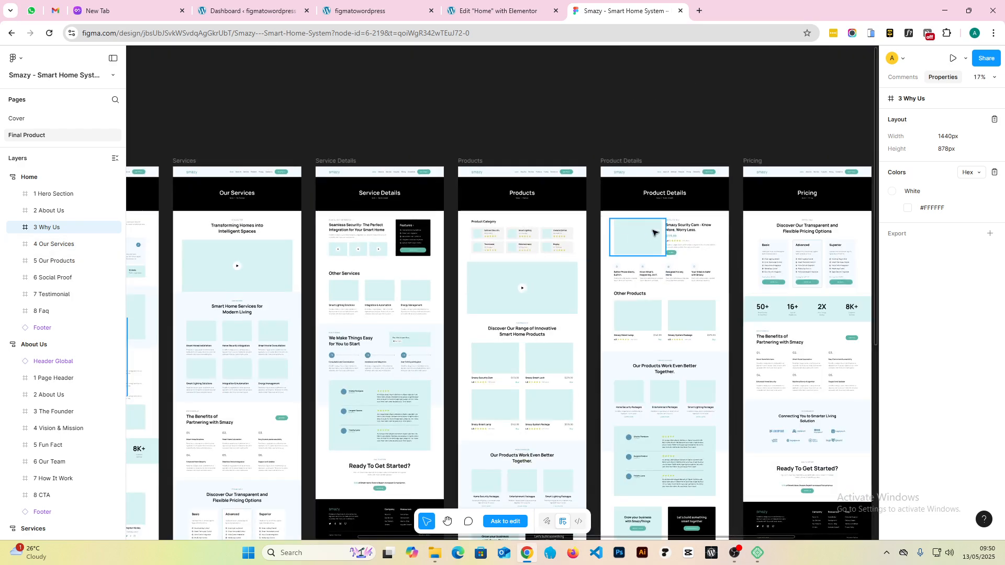
pyautogui.keyDown('ctrl'); pyautogui.scroll(-3, 651, 233); pyautogui.keyUp('ctrl')
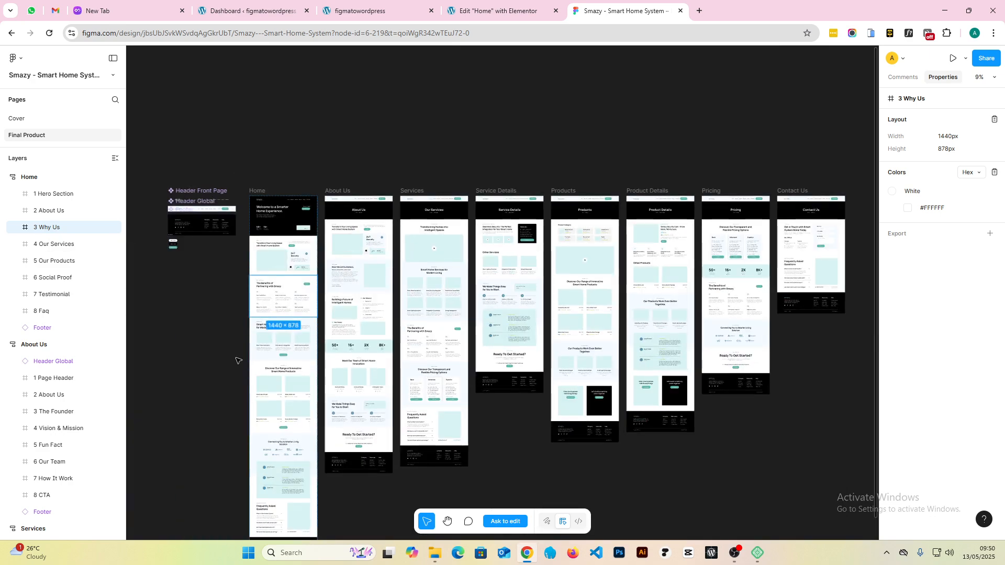
# - Inspect the Home page's services and products sections and the product categories on the Products page
pyautogui.keyDown('ctrl'); pyautogui.scroll(7, 228, 358); pyautogui.keyUp('ctrl')
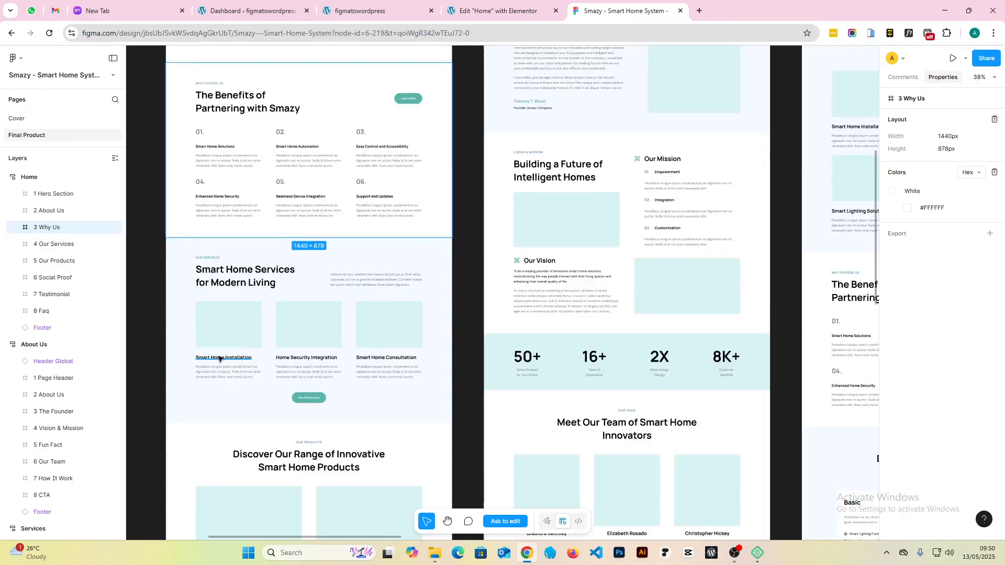
pyautogui.keyDown('ctrl'); pyautogui.scroll(-6, 219, 359); pyautogui.keyUp('ctrl')
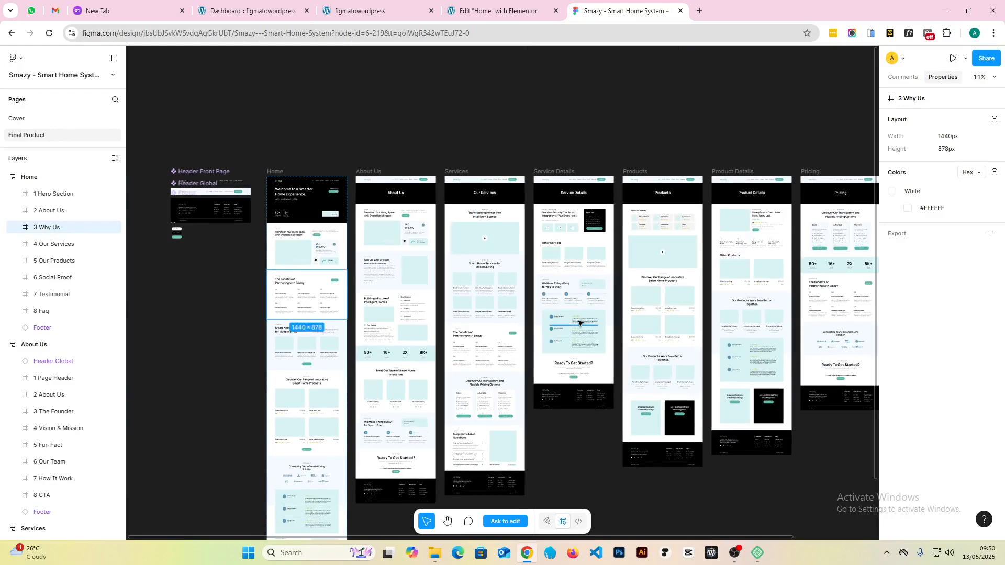
pyautogui.keyDown('ctrl'); pyautogui.scroll(6, 703, 205); pyautogui.keyUp('ctrl')
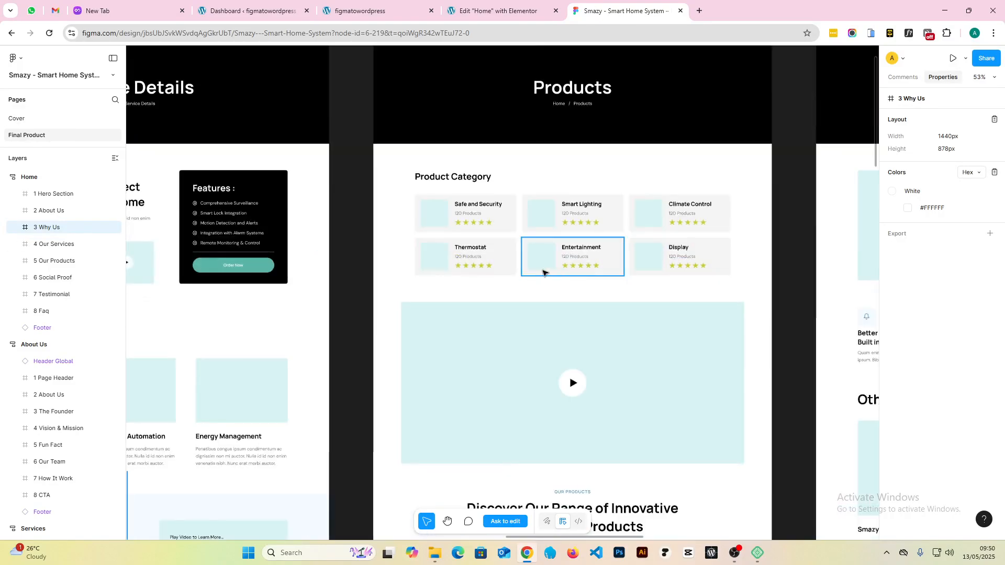
pyautogui.keyDown('ctrl'); pyautogui.scroll(-4, 732, 246); pyautogui.keyUp('ctrl')
pyautogui.keyDown('ctrl'); pyautogui.scroll(-3, 214, 293); pyautogui.keyUp('ctrl')
pyautogui.keyDown('ctrl'); pyautogui.scroll(10, 404, 267); pyautogui.keyUp('ctrl')
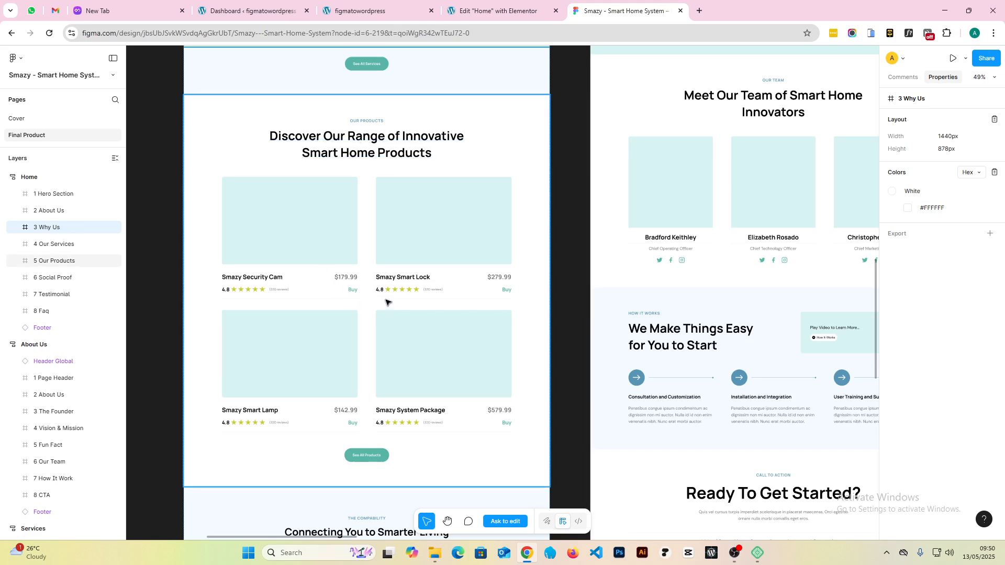
pyautogui.keyDown('ctrl'); pyautogui.scroll(-4, 253, 321); pyautogui.keyUp('ctrl')
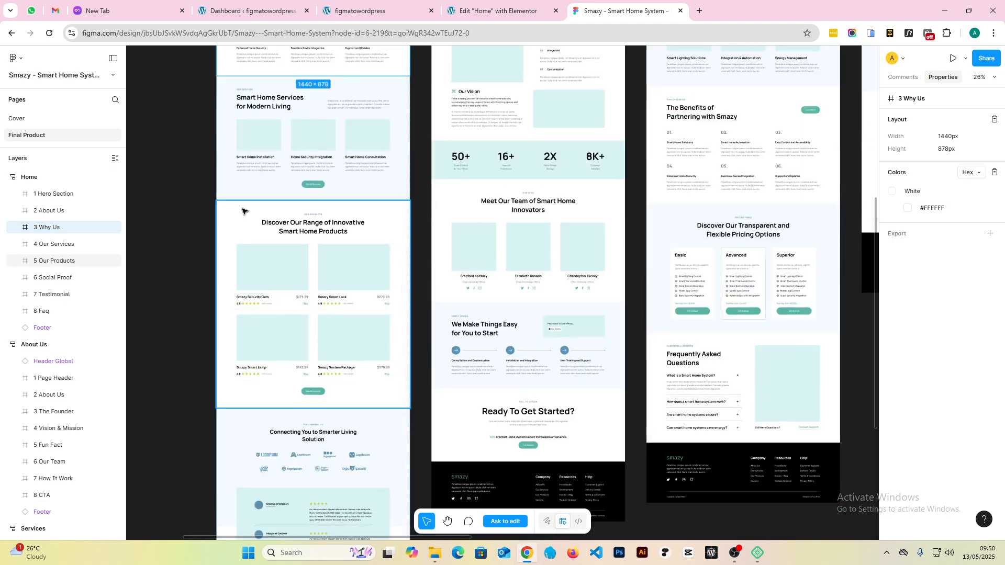
# - Select the Home page's Our Products section and survey the remaining page designs, including Product Details, Pricing and Contact Us
pyautogui.click(238, 219)
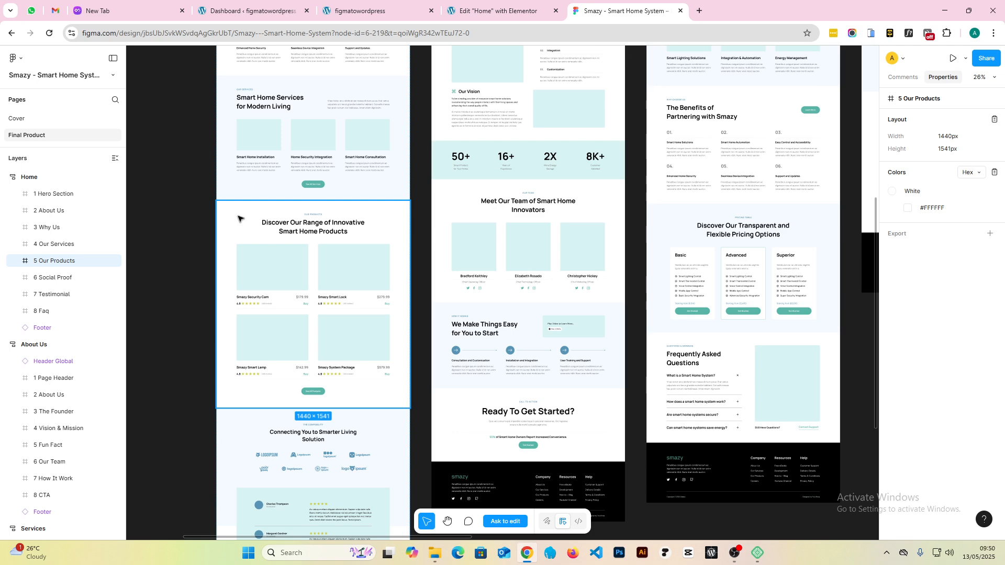
pyautogui.keyDown('ctrl'); pyautogui.scroll(-3, 265, 231); pyautogui.keyUp('ctrl')
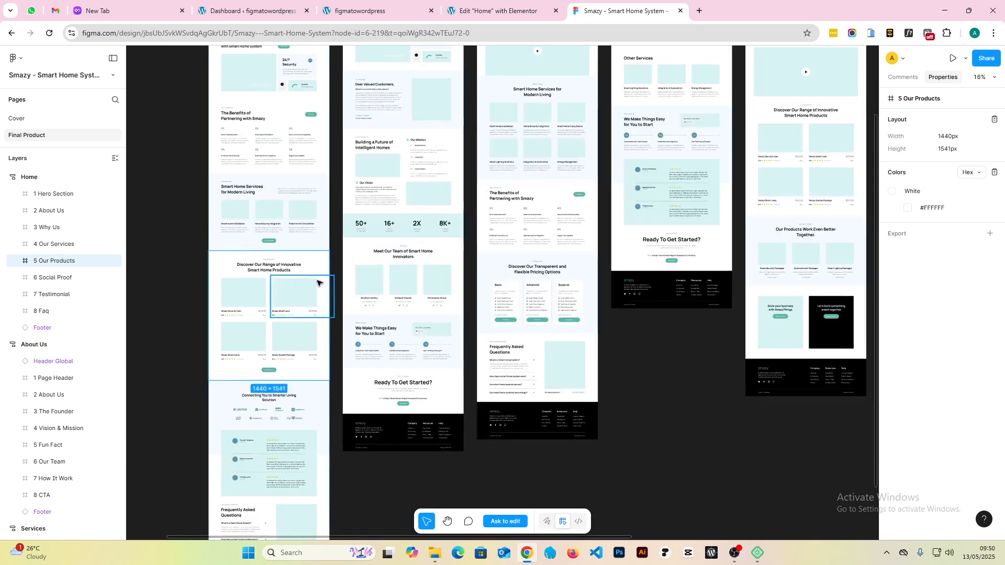
pyautogui.keyDown('ctrl'); pyautogui.scroll(-2, 224, 288); pyautogui.keyUp('ctrl')
pyautogui.keyDown('ctrl'); pyautogui.scroll(5, 180, 333); pyautogui.keyUp('ctrl')
pyautogui.keyDown('ctrl'); pyautogui.scroll(-4, 180, 332); pyautogui.keyUp('ctrl')
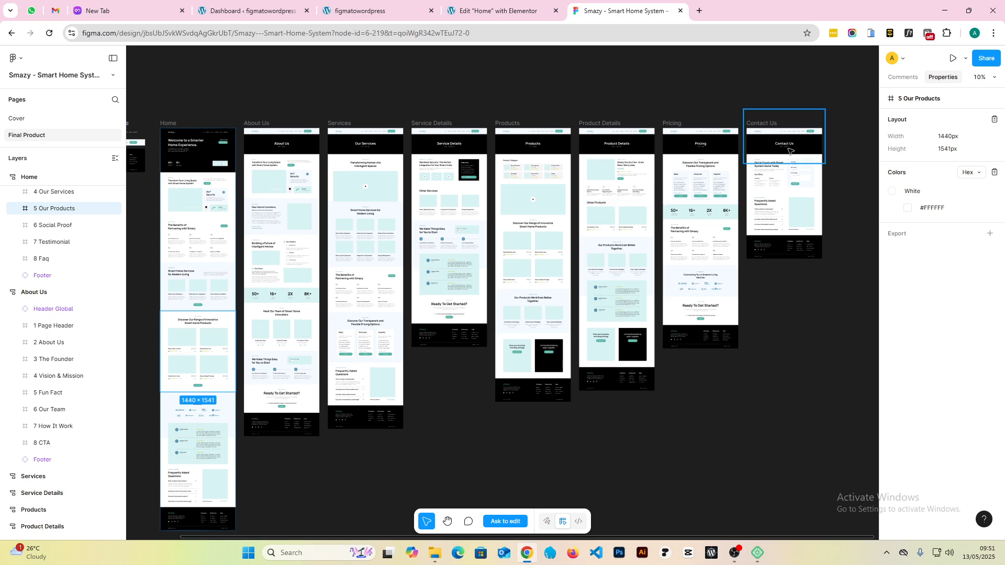
pyautogui.keyDown('ctrl'); pyautogui.scroll(5, 702, 177); pyautogui.keyUp('ctrl')
pyautogui.keyDown('ctrl'); pyautogui.scroll(-4, 730, 171); pyautogui.keyUp('ctrl')
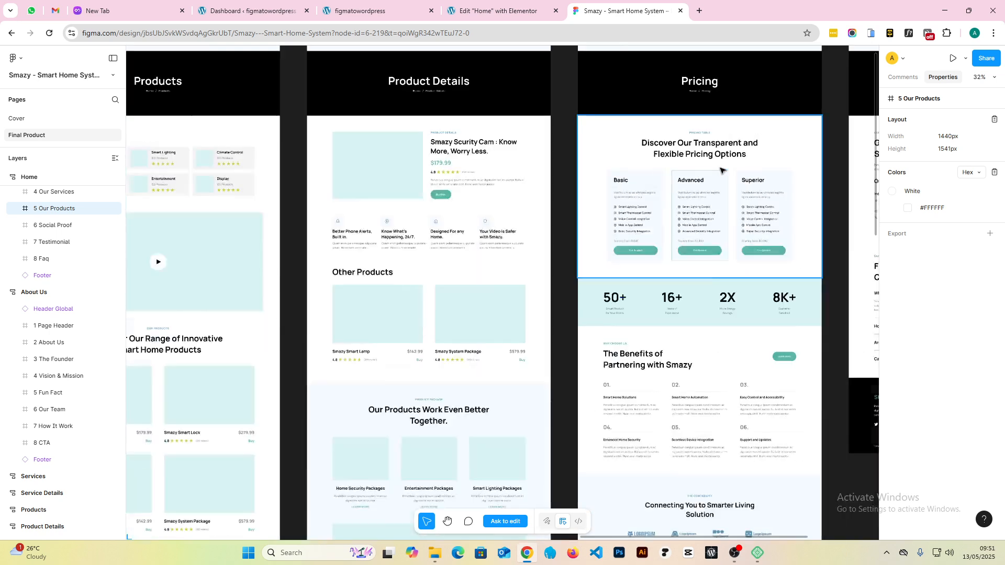
pyautogui.keyDown('ctrl'); pyautogui.scroll(2, 459, 127); pyautogui.keyUp('ctrl')
pyautogui.keyDown('ctrl'); pyautogui.scroll(-3, 627, 180); pyautogui.keyUp('ctrl')
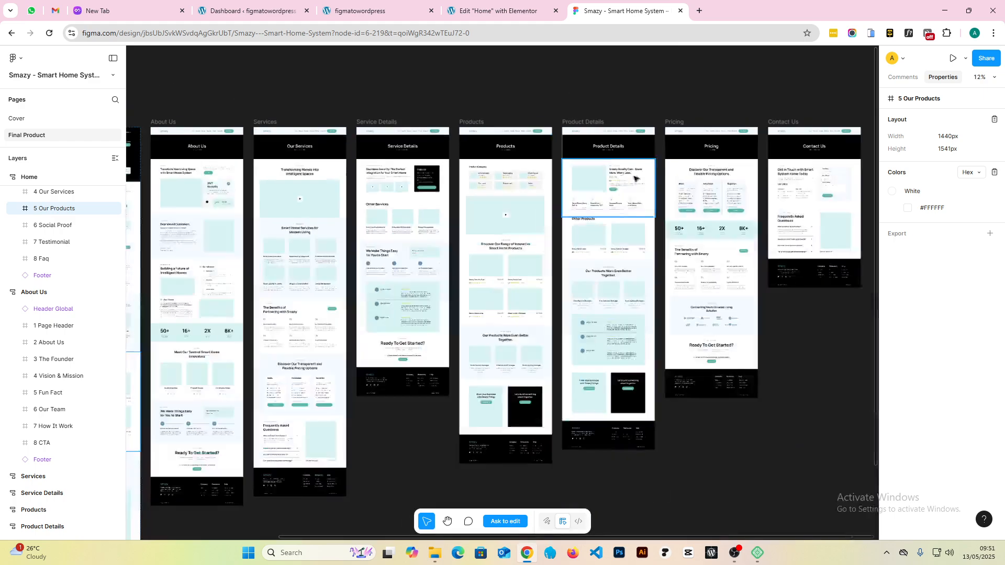
# - Select the Home page's Our Services section and examine it together with the Benefits of Partnering section above it
pyautogui.keyDown('ctrl'); pyautogui.scroll(1, 345, 161); pyautogui.keyUp('ctrl')
pyautogui.keyDown('ctrl'); pyautogui.scroll(4, 392, 172); pyautogui.keyUp('ctrl')
pyautogui.keyDown('ctrl'); pyautogui.scroll(-6, 262, 314); pyautogui.keyUp('ctrl')
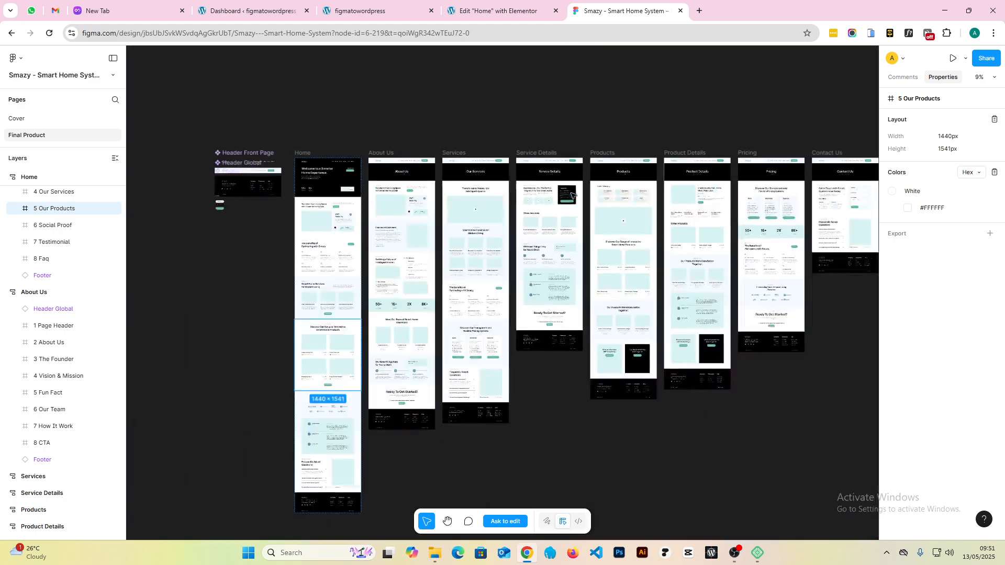
pyautogui.keyDown('ctrl'); pyautogui.scroll(4, 325, 291); pyautogui.keyUp('ctrl')
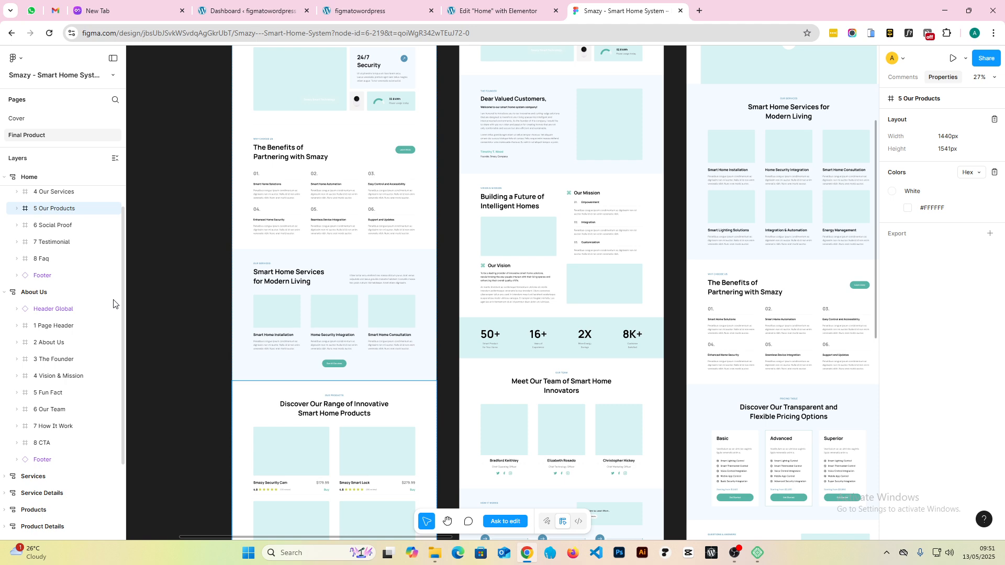
pyautogui.click(340, 275)
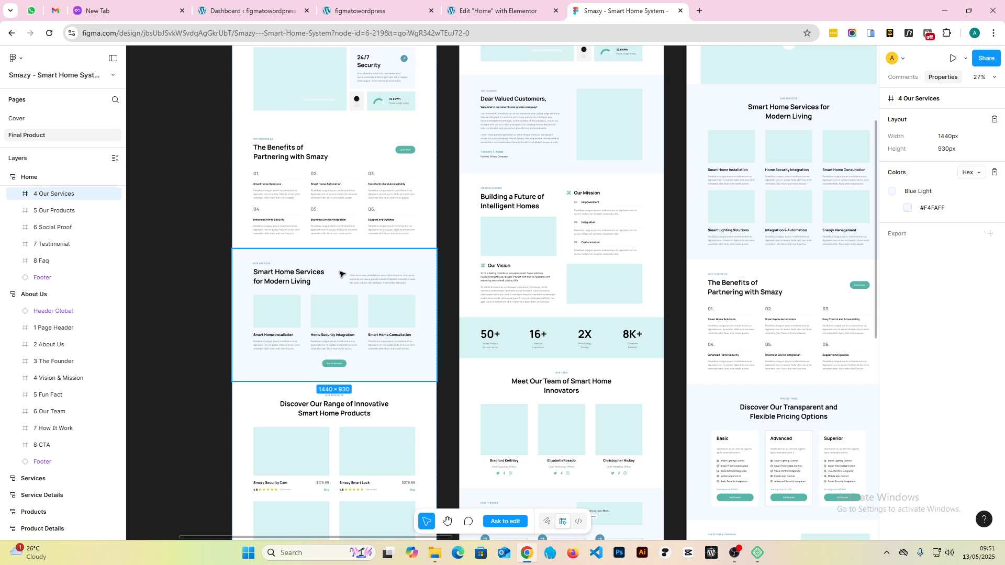
pyautogui.scroll(5, 326, 328)
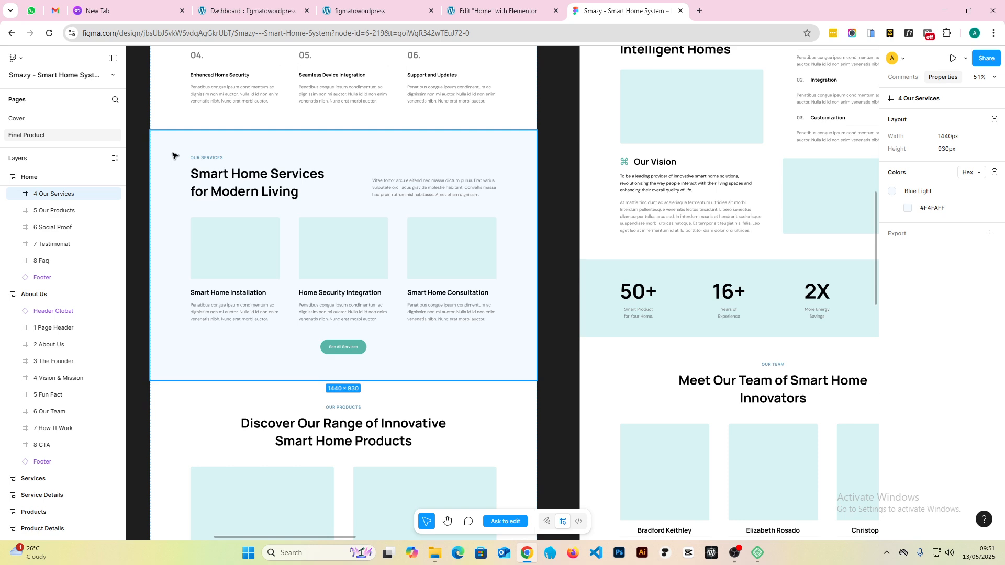
pyautogui.scroll(-5, 320, 269)
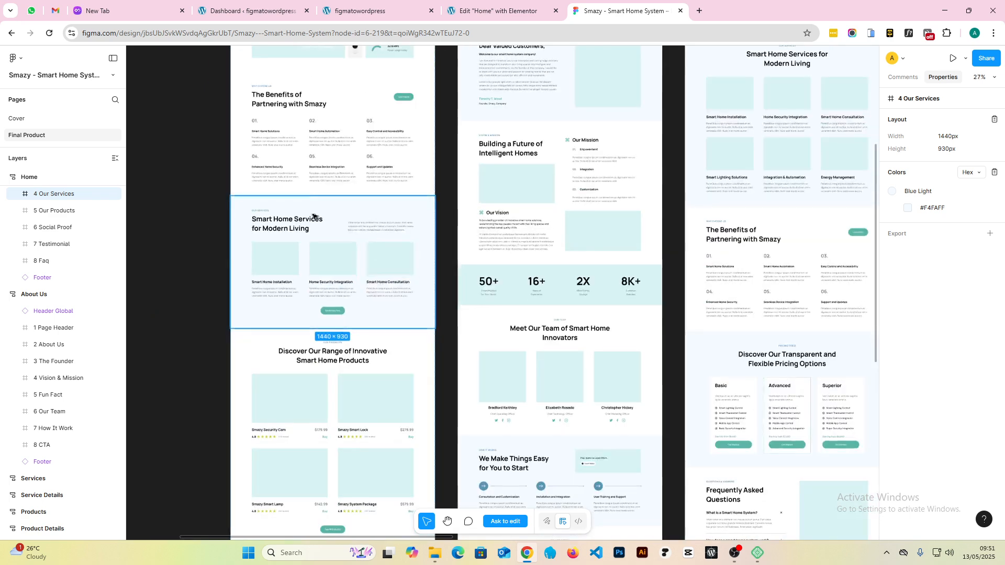
pyautogui.scroll(5, 276, 275)
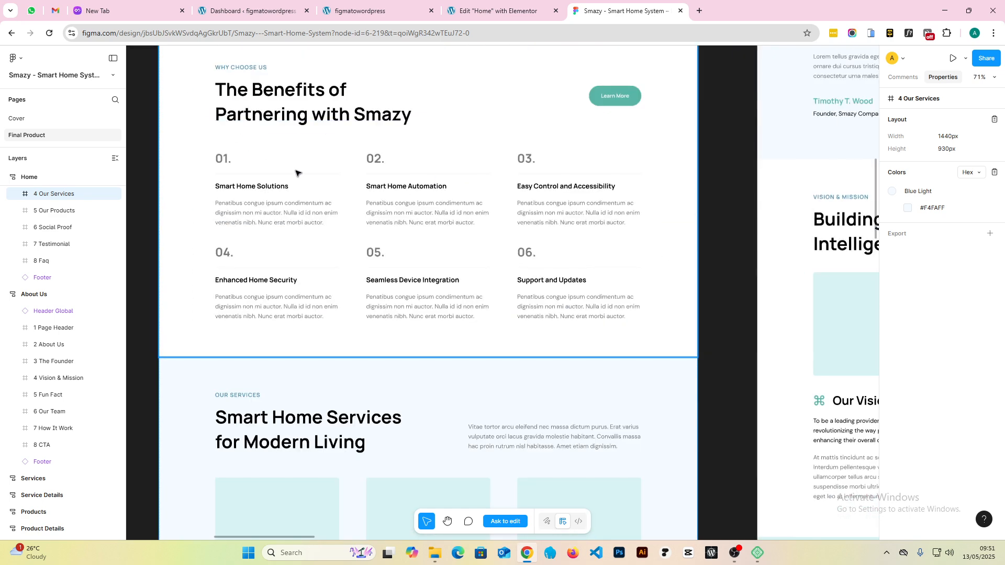
pyautogui.scroll(-2, 299, 175)
pyautogui.scroll(1, 293, 79)
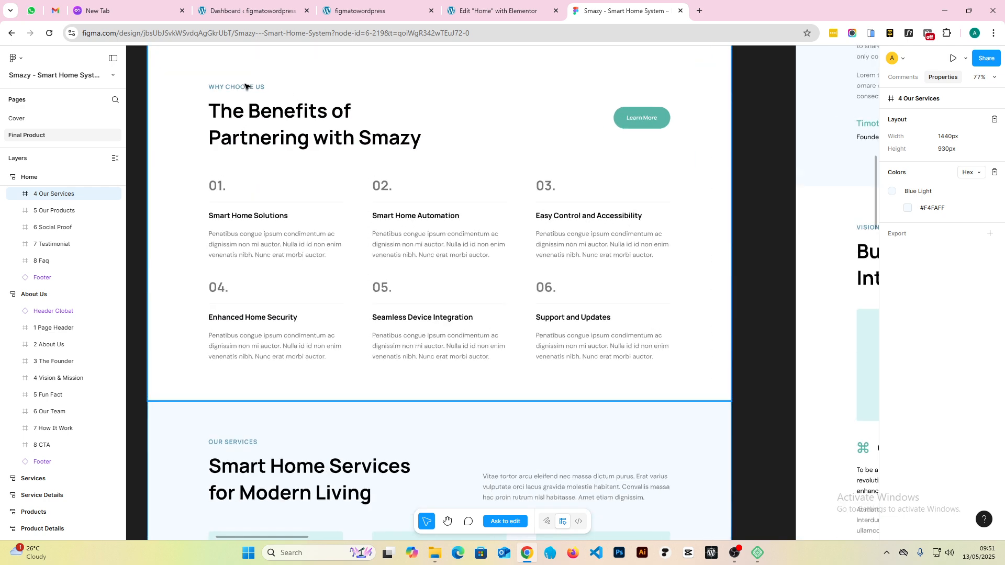
# - Copy the sub heading "Why Choose Us" and the heading "The Benefits of Partnering with Smazy" from the Home page's Why Us section
pyautogui.click(246, 86)
pyautogui.click(235, 87)
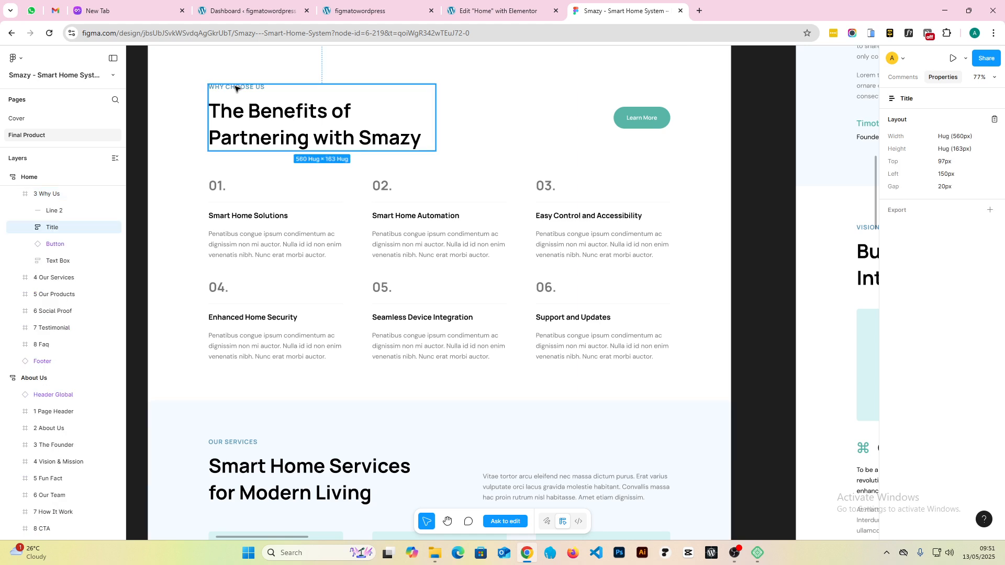
pyautogui.click(236, 87)
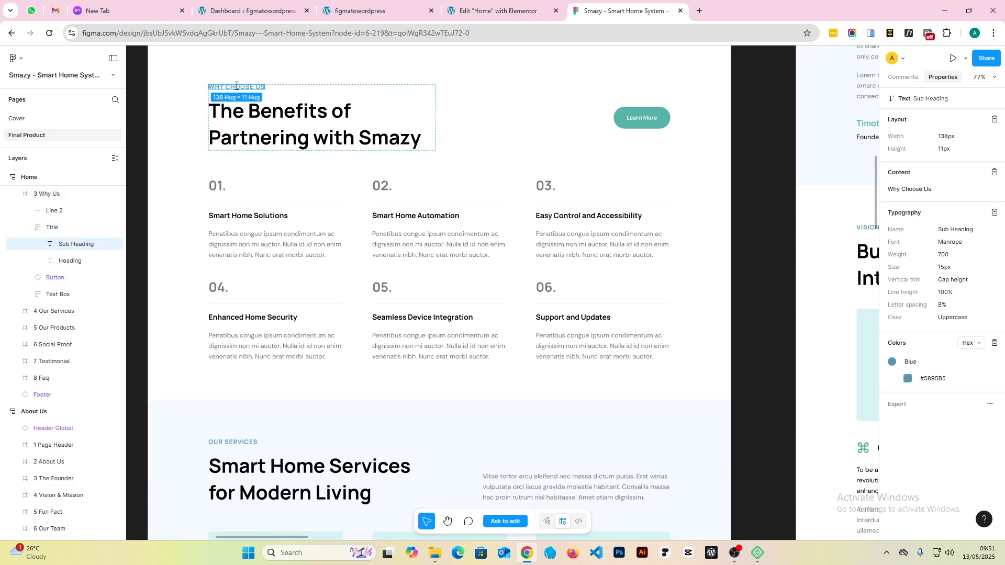
pyautogui.click(285, 122)
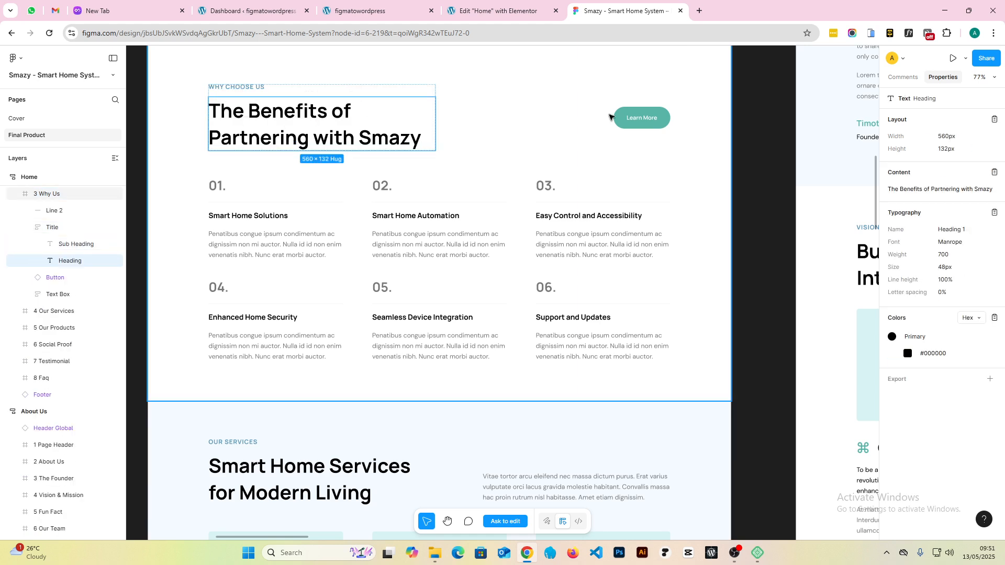
# - Switch to the Home page in the Elementor editor and duplicate the About section
pyautogui.click(488, 5)
pyautogui.scroll(-15, 525, 215)
pyautogui.scroll(4, 511, 218)
pyautogui.scroll(5, 510, 214)
pyautogui.scroll(-3, 510, 213)
pyautogui.scroll(1, 549, 213)
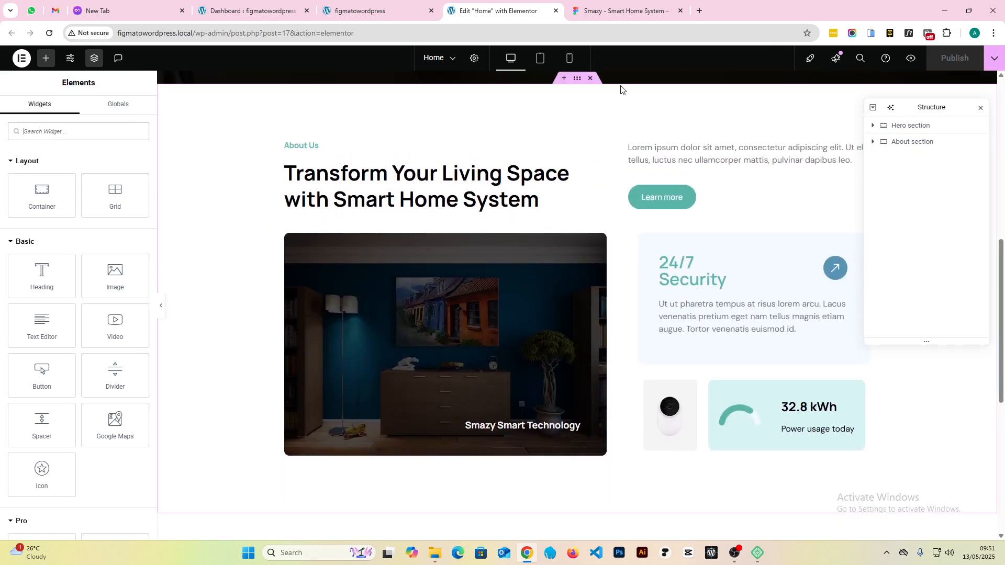
pyautogui.rightClick(596, 90)
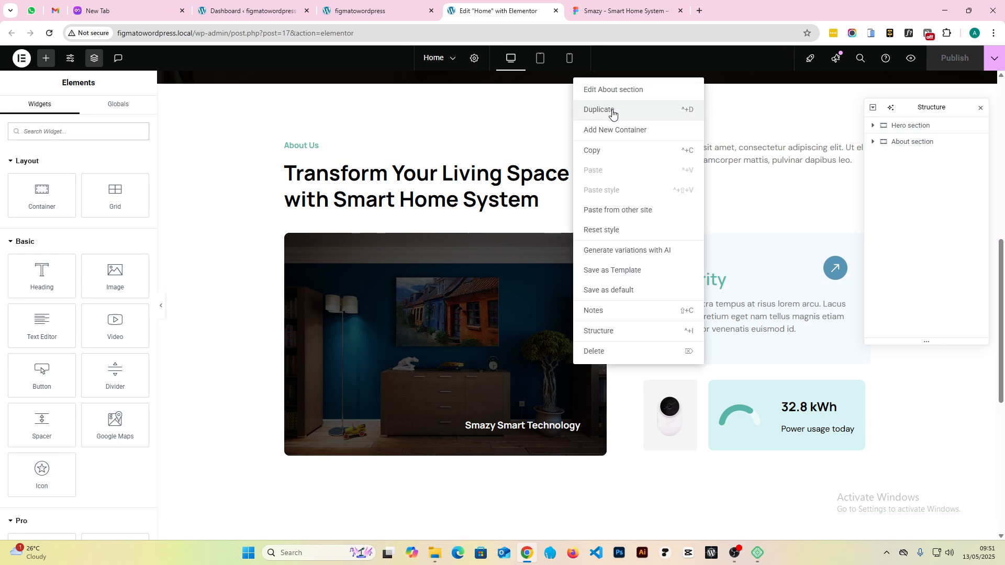
pyautogui.click(613, 114)
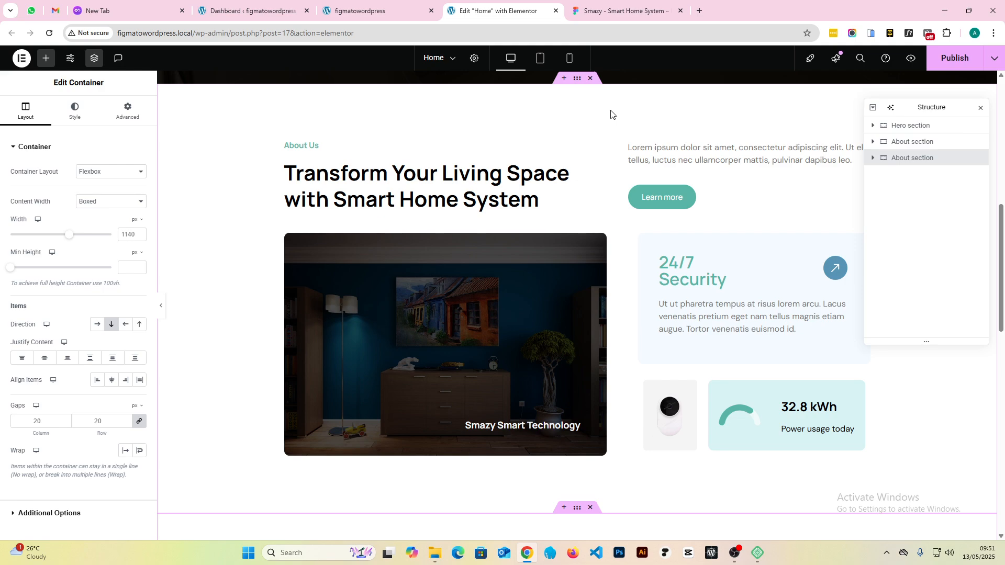
pyautogui.scroll(-3, 534, 221)
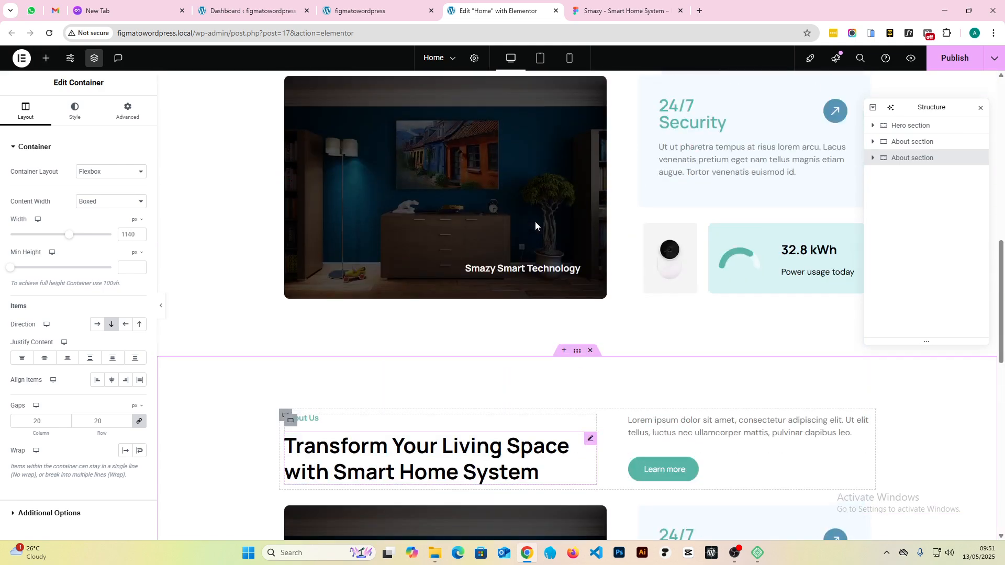
pyautogui.scroll(6, 534, 222)
pyautogui.scroll(-7, 535, 221)
pyautogui.scroll(3, 236, 243)
pyautogui.scroll(-5, 579, 239)
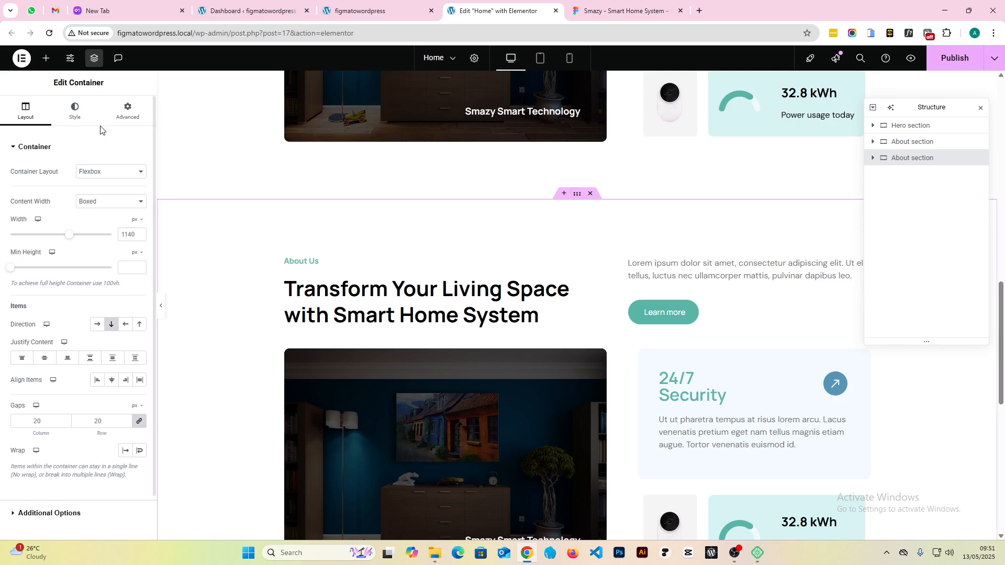
# - Give the duplicated About section a classic background in the global color ofwhite
pyautogui.click(74, 111)
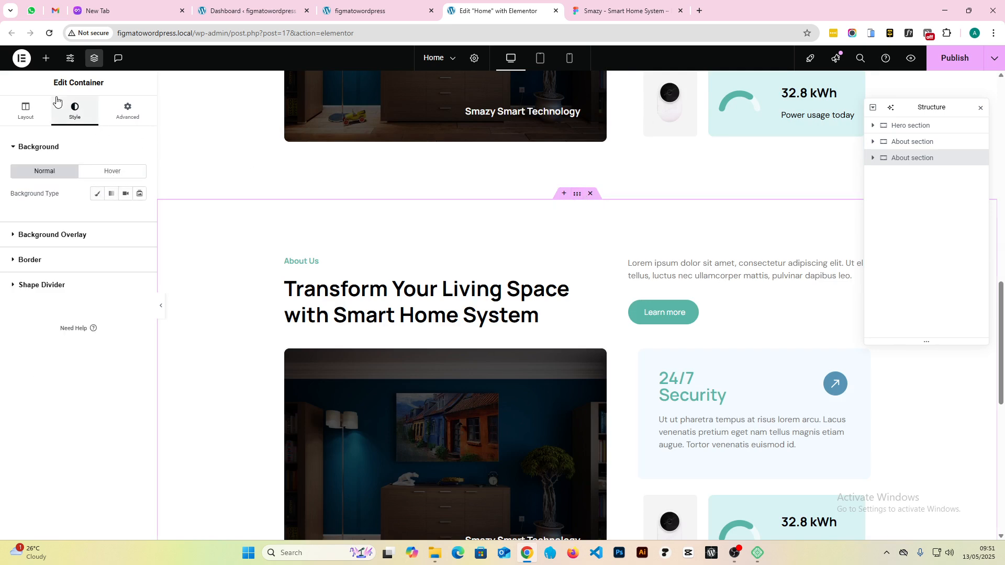
pyautogui.click(97, 194)
pyautogui.click(125, 216)
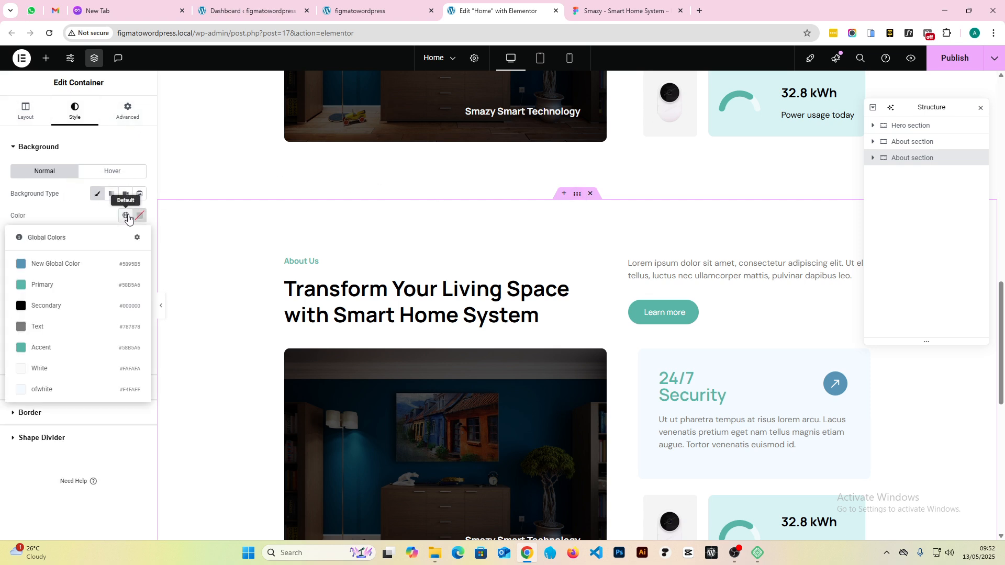
pyautogui.click(48, 391)
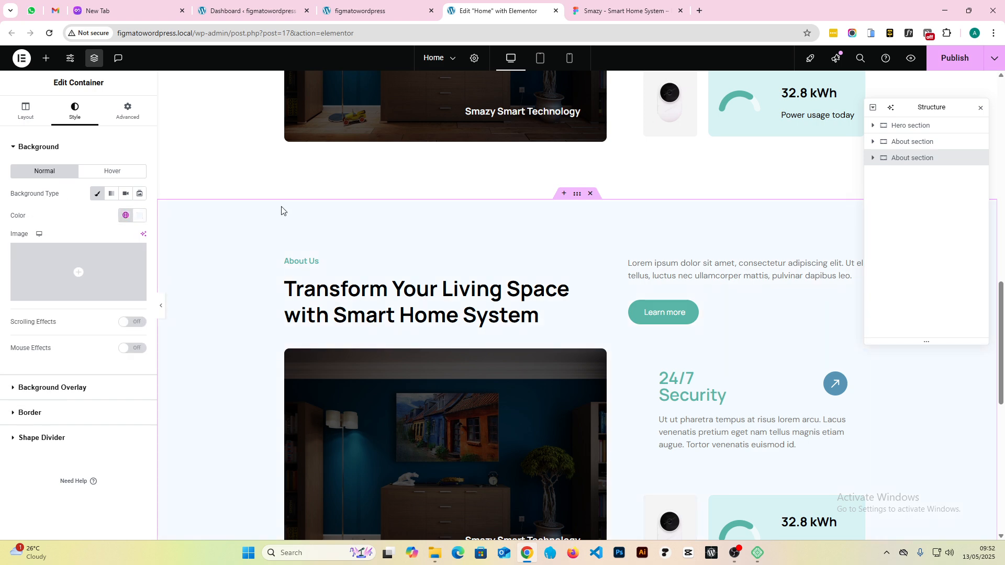
# - Compare the section layouts on the edited and live Home page with the About, Benefits and Services sections in the Figma design
pyautogui.click(162, 309)
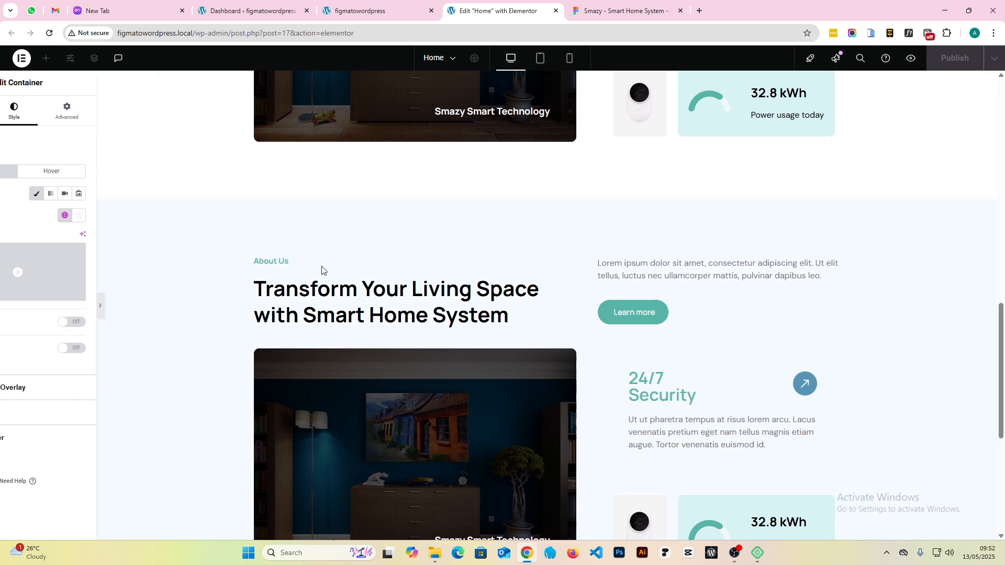
pyautogui.scroll(-5, 471, 217)
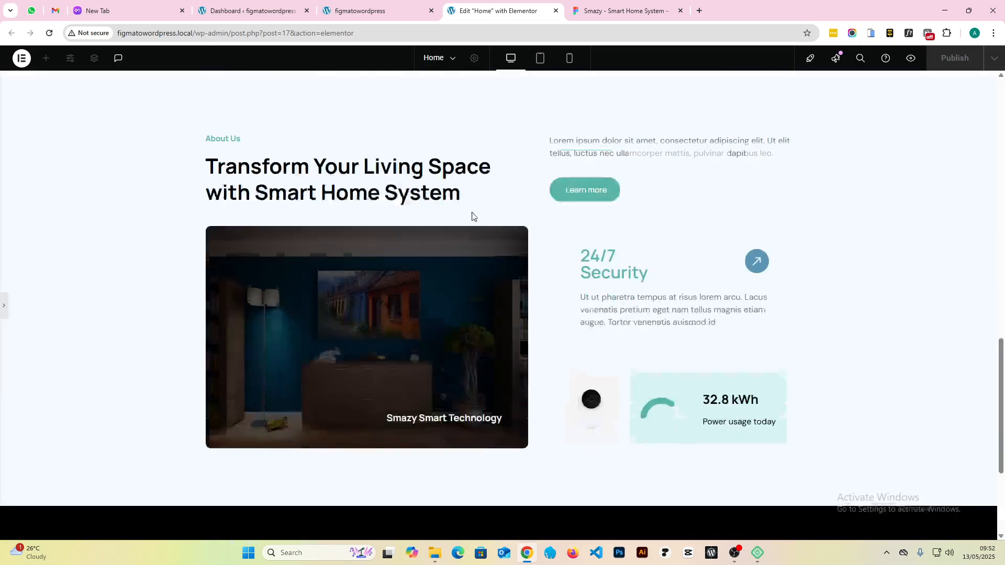
pyautogui.scroll(7, 474, 212)
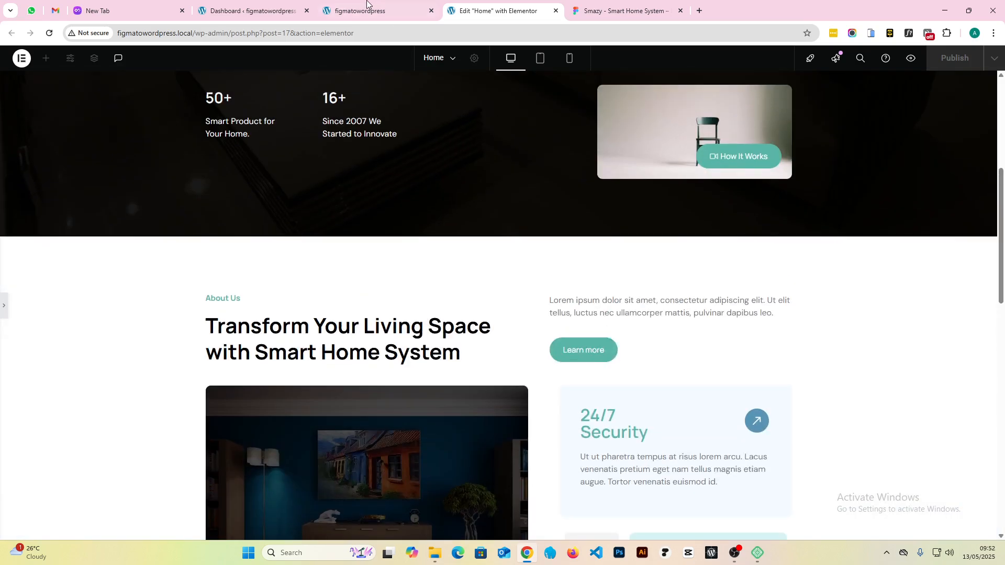
pyautogui.click(371, 7)
pyautogui.scroll(7, 526, 313)
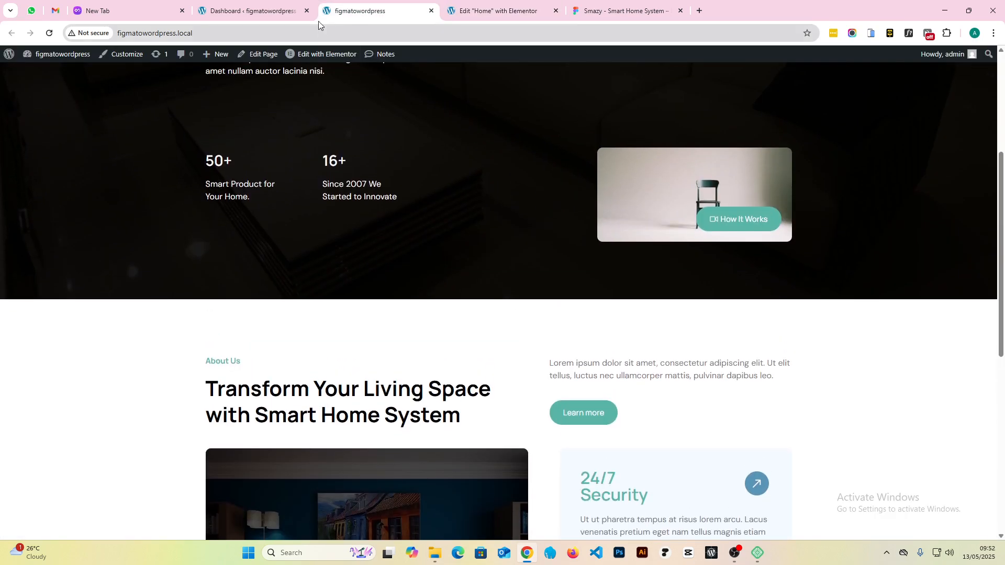
pyautogui.click(686, 7)
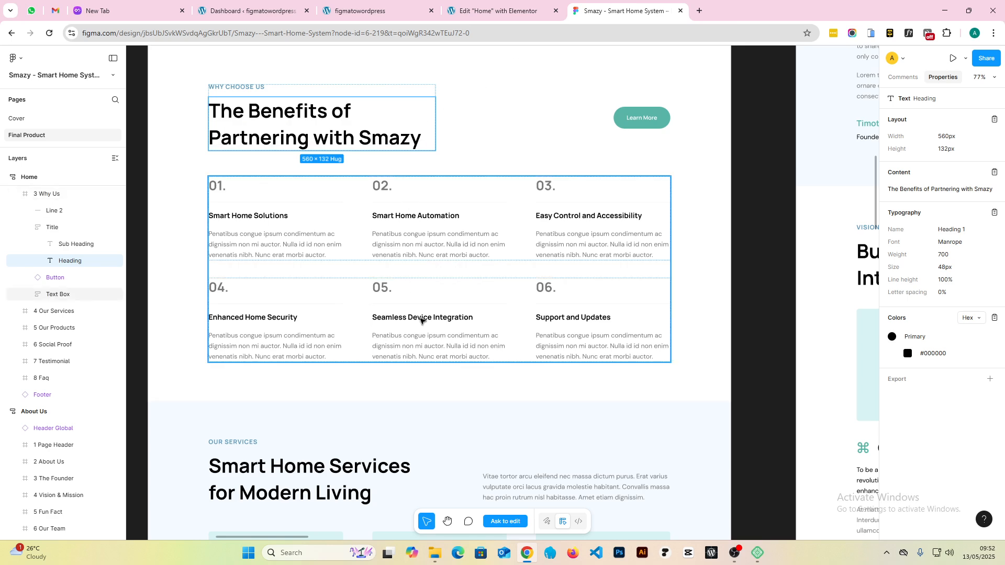
pyautogui.scroll(-5, 369, 314)
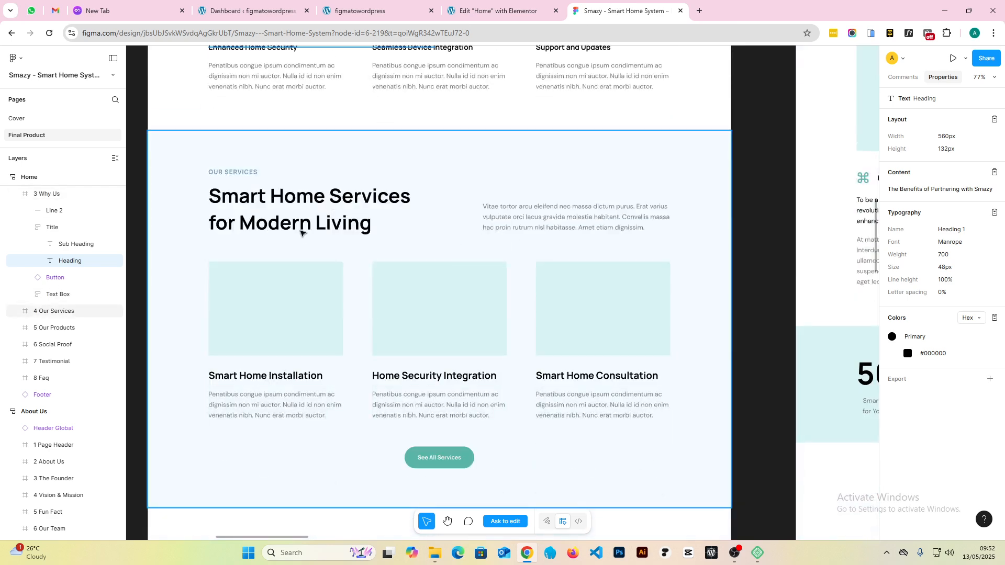
pyautogui.scroll(15, 267, 226)
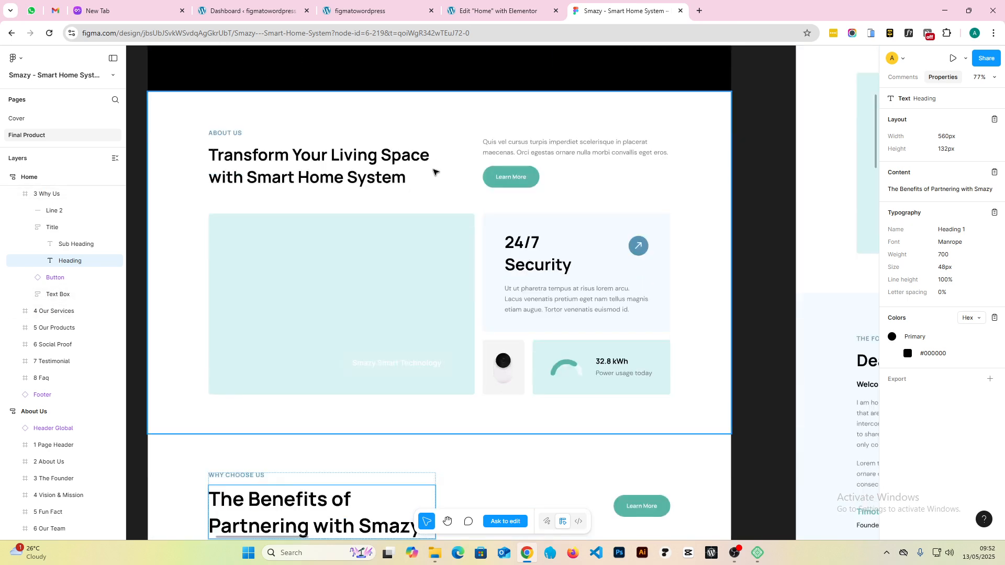
pyautogui.scroll(-10, 433, 171)
pyautogui.scroll(6, 426, 126)
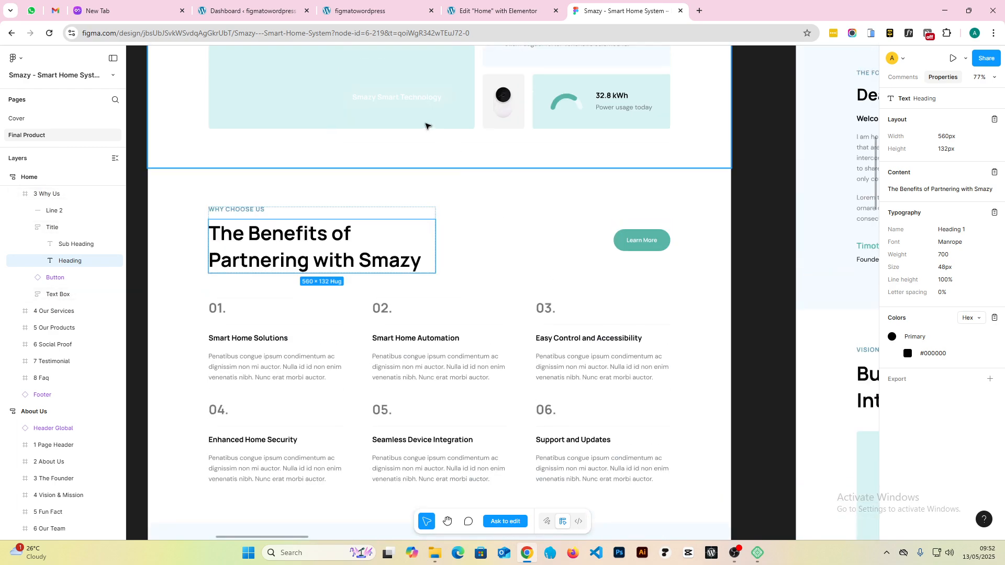
pyautogui.scroll(3, 426, 126)
pyautogui.scroll(-4, 517, 176)
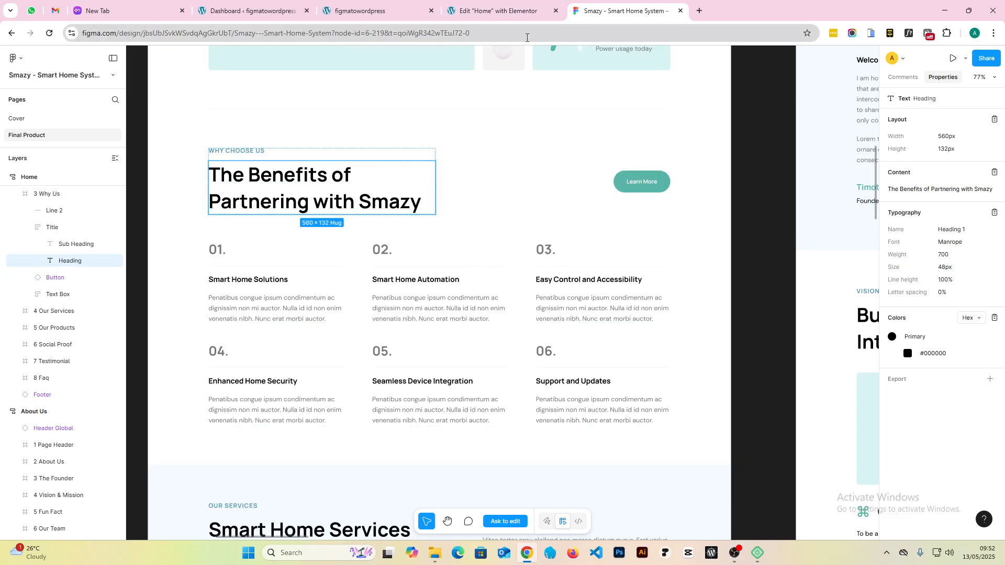
# - In Elementor, change the duplicated section's heading to "The Benefits of Partnering with Smazy" and its sub heading to "Why Choose Us"
pyautogui.click(497, 10)
pyautogui.scroll(-6, 516, 322)
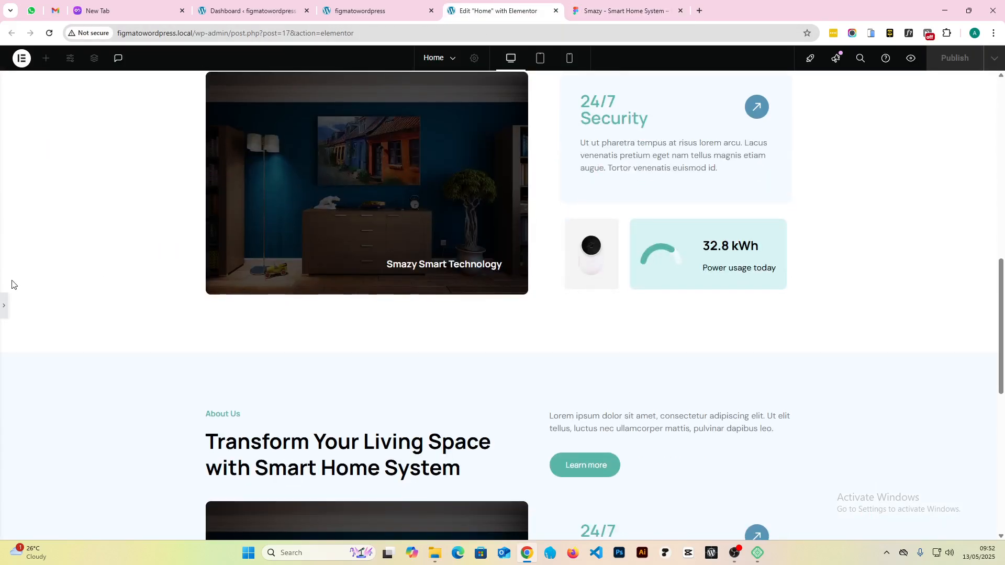
pyautogui.click(2, 307)
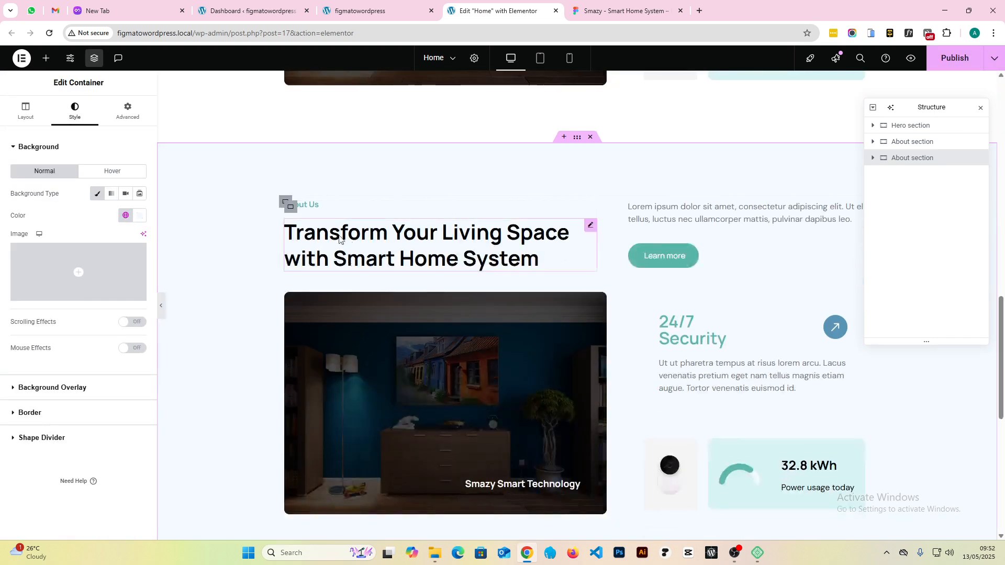
pyautogui.click(361, 248)
pyautogui.moveTo(56, 191); pyautogui.dragTo(1, 173)
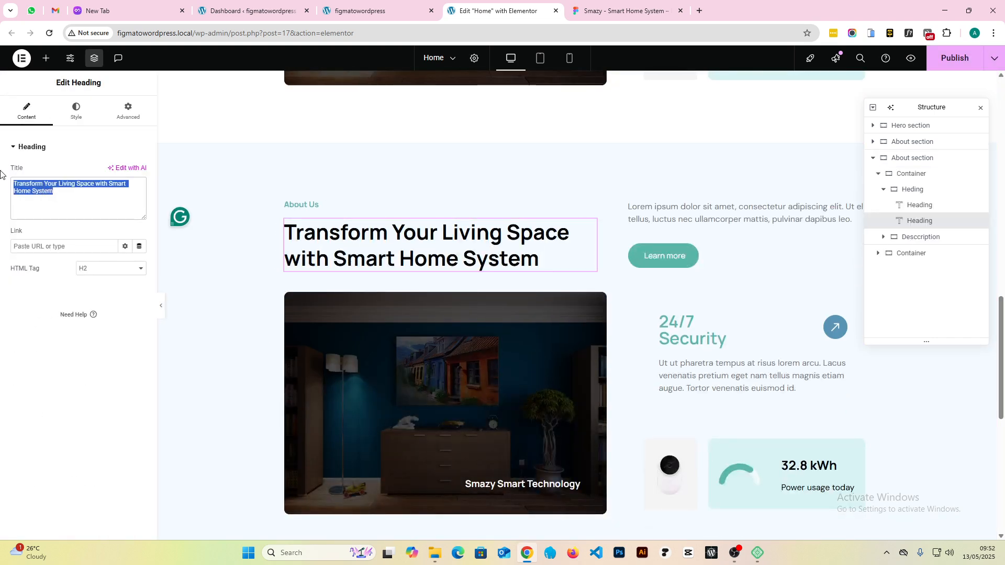
pyautogui.write('The Benefits of Partnering with Smazy')
pyautogui.click(288, 204)
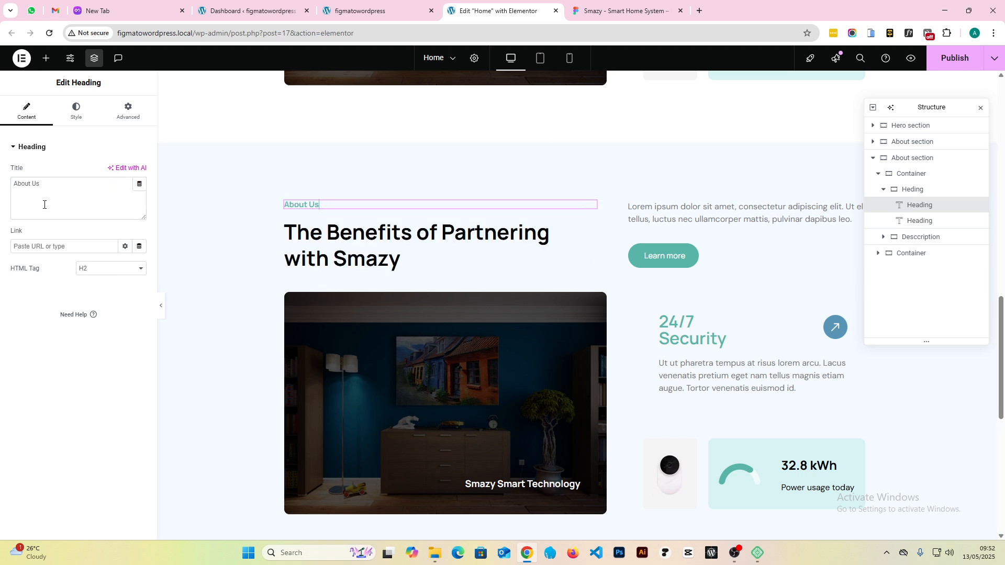
pyautogui.press('super+v')
pyautogui.click(84, 318)
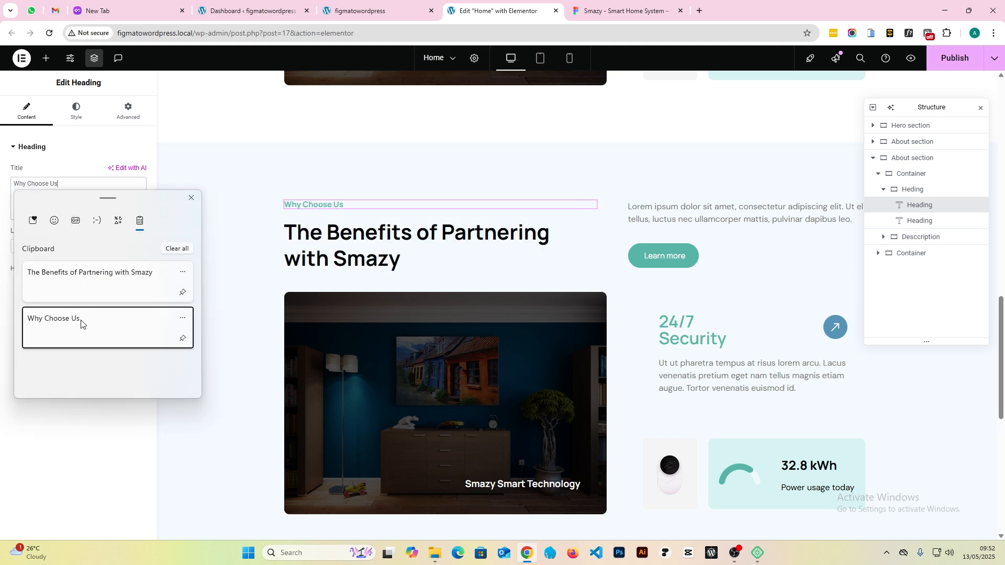
# - Delete the description paragraph beside the Benefits heading and set the Learn more button's position to right
pyautogui.rightClick(678, 222)
pyautogui.click(701, 452)
pyautogui.moveTo(952, 101); pyautogui.dragTo(898, 367)
pyautogui.click(671, 206)
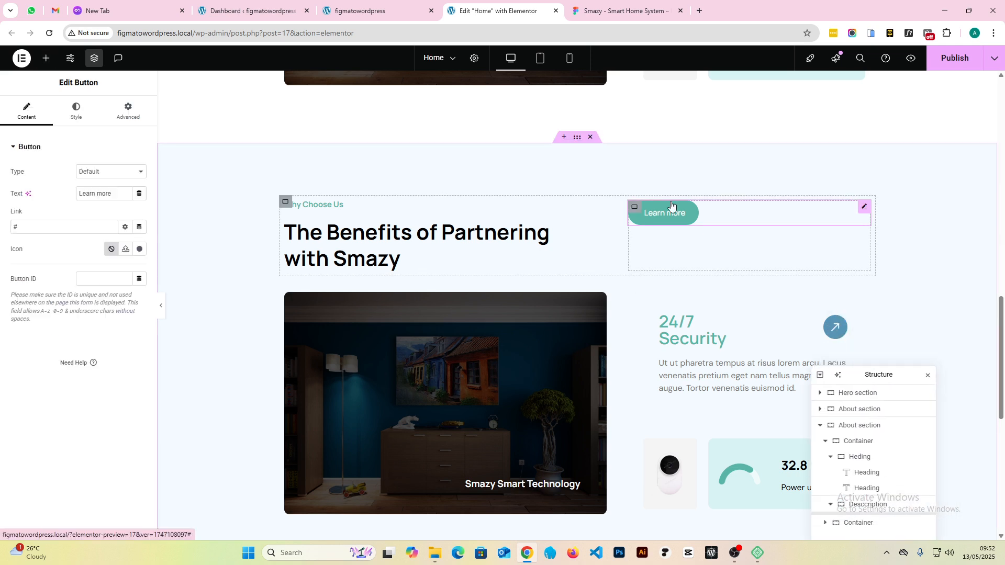
pyautogui.click(75, 111)
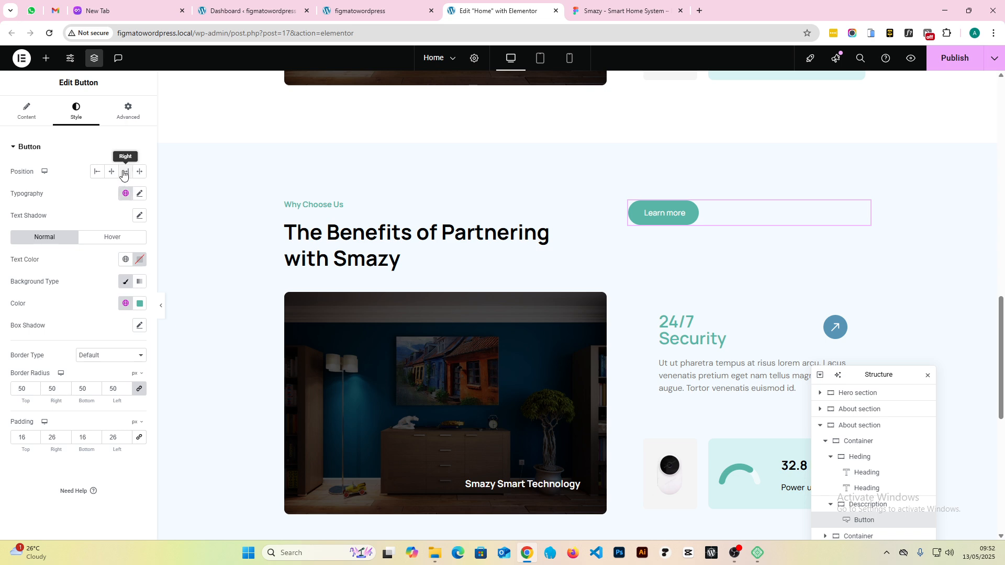
pyautogui.click(124, 172)
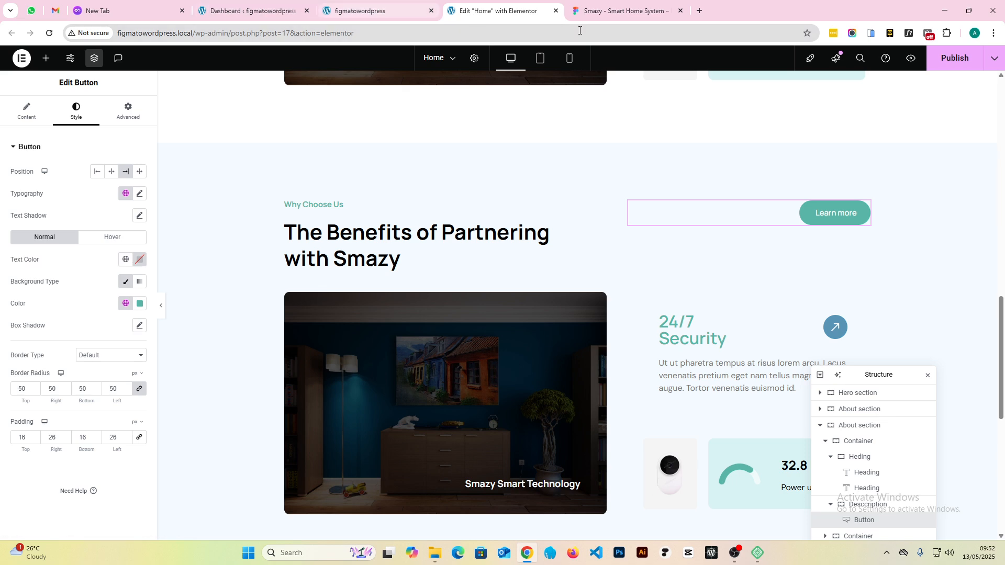
# - In Figma, inspect the sizes and gaps of the Text Box, Text Box Row 1 and Text Box 1 frames under the Benefits heading
pyautogui.click(625, 7)
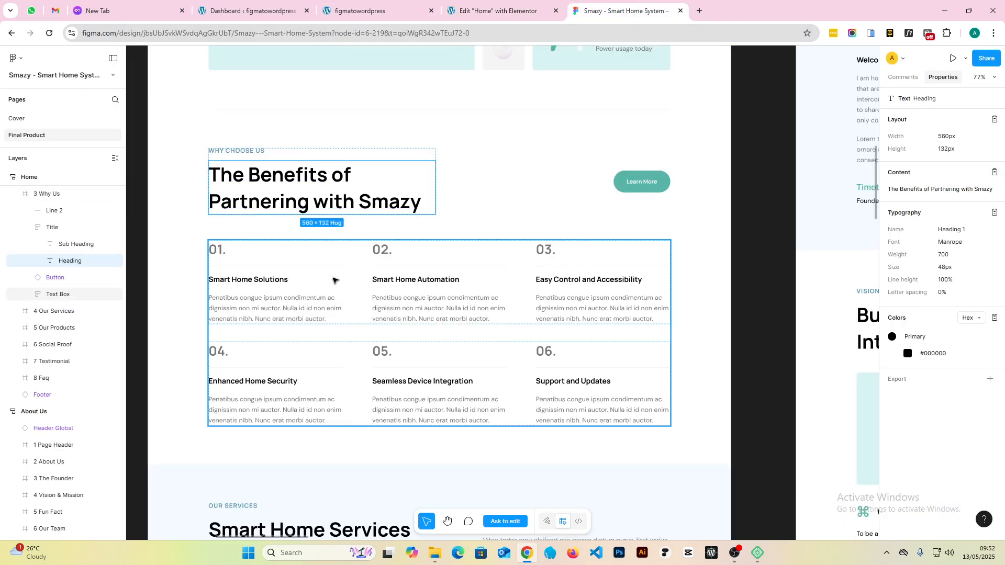
pyautogui.scroll(-1, 293, 253)
pyautogui.click(310, 239)
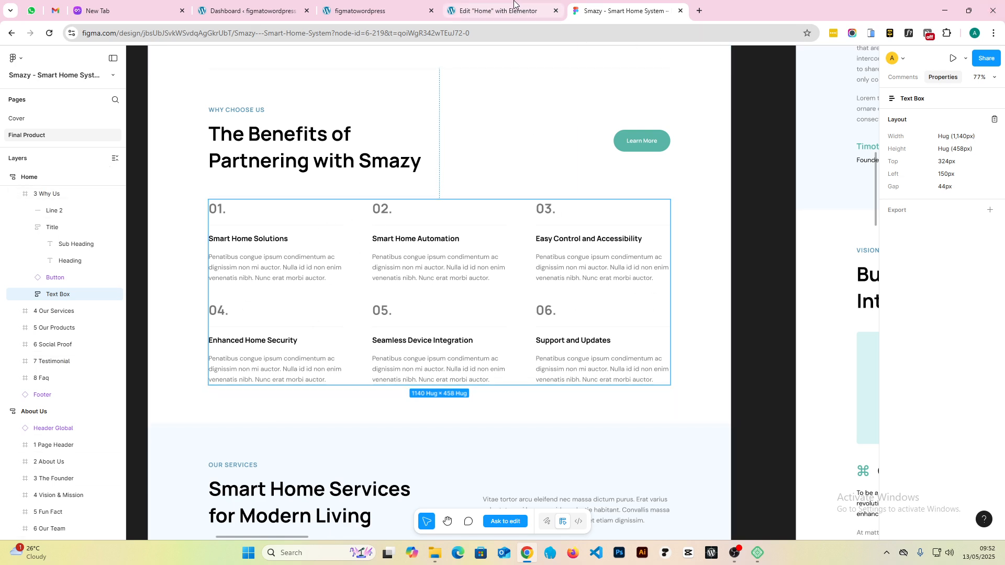
pyautogui.click(230, 246)
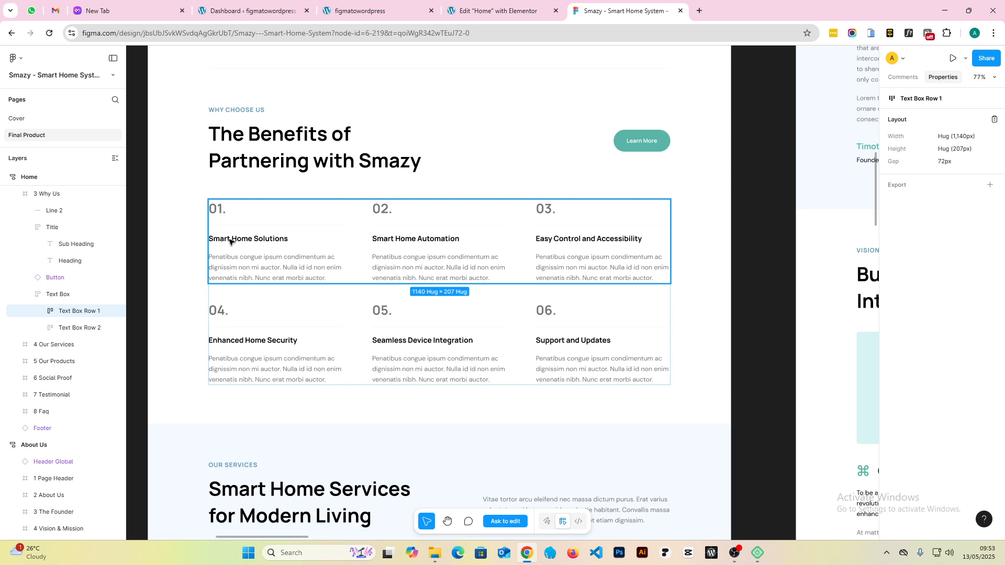
pyautogui.click(231, 241)
pyautogui.hotkey('shift', '2')
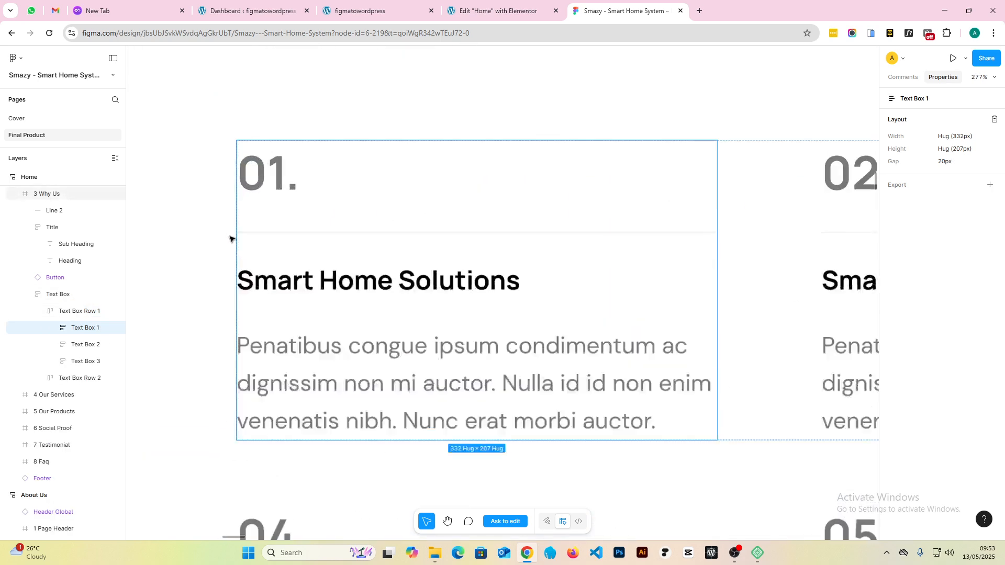
pyautogui.scroll(3, 228, 238)
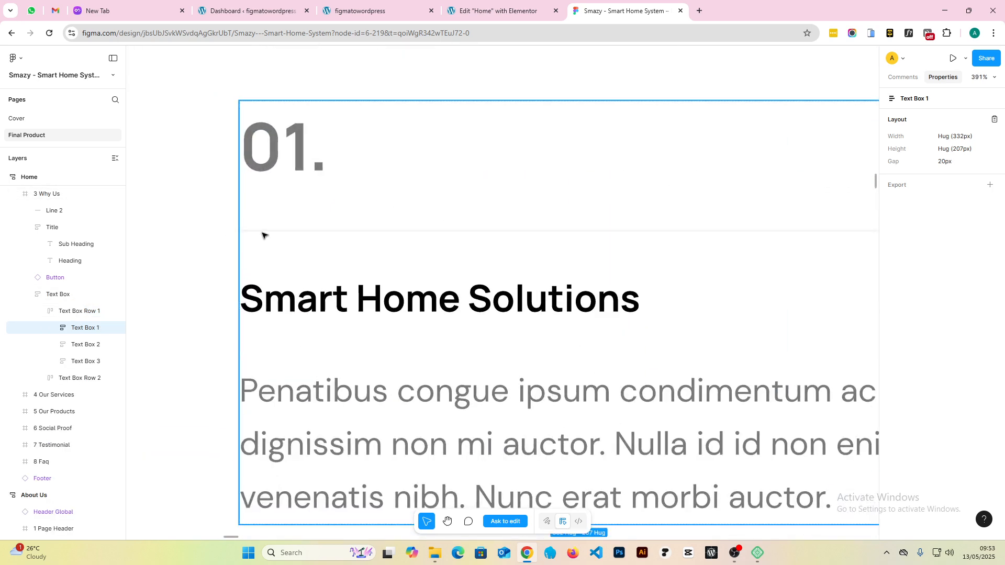
# - Examine how each numbered benefit item combines its number, divider line, title and description, and how the items are arranged
pyautogui.click(208, 240)
pyautogui.scroll(-2, 738, 240)
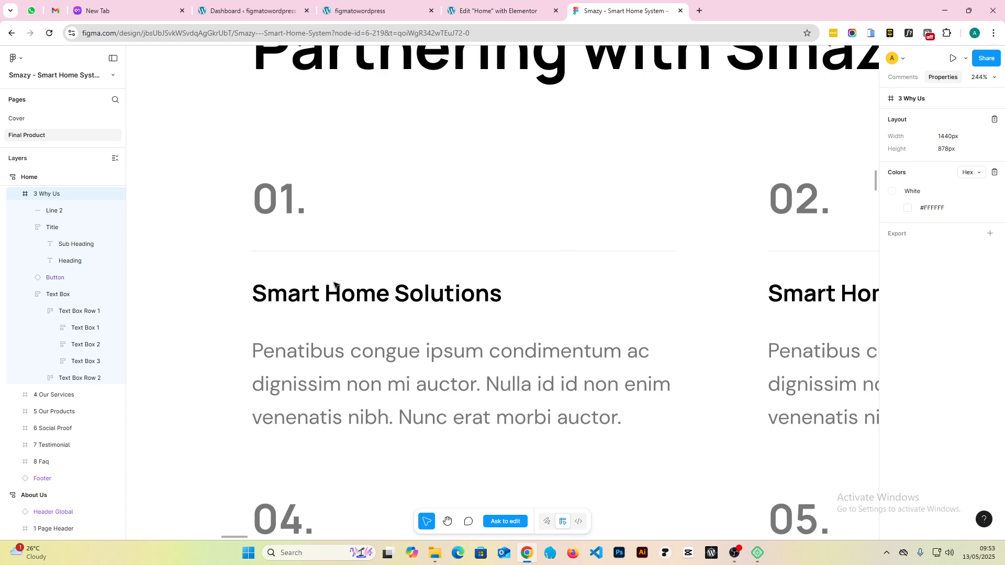
pyautogui.scroll(-2, 365, 204)
pyautogui.scroll(3, 460, 292)
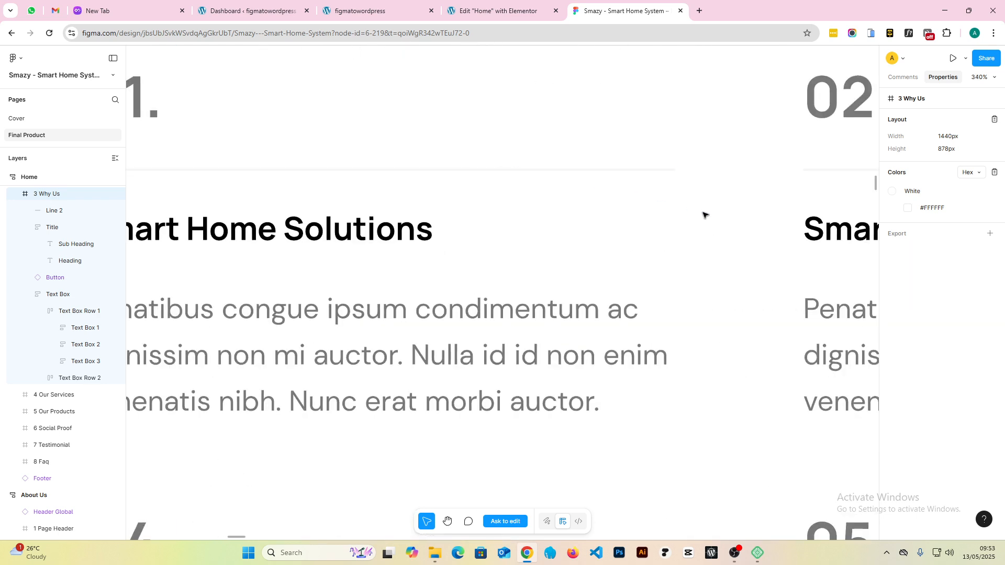
pyautogui.scroll(2, 793, 216)
pyautogui.scroll(-4, 793, 216)
pyautogui.hscroll(-3, 470, 153)
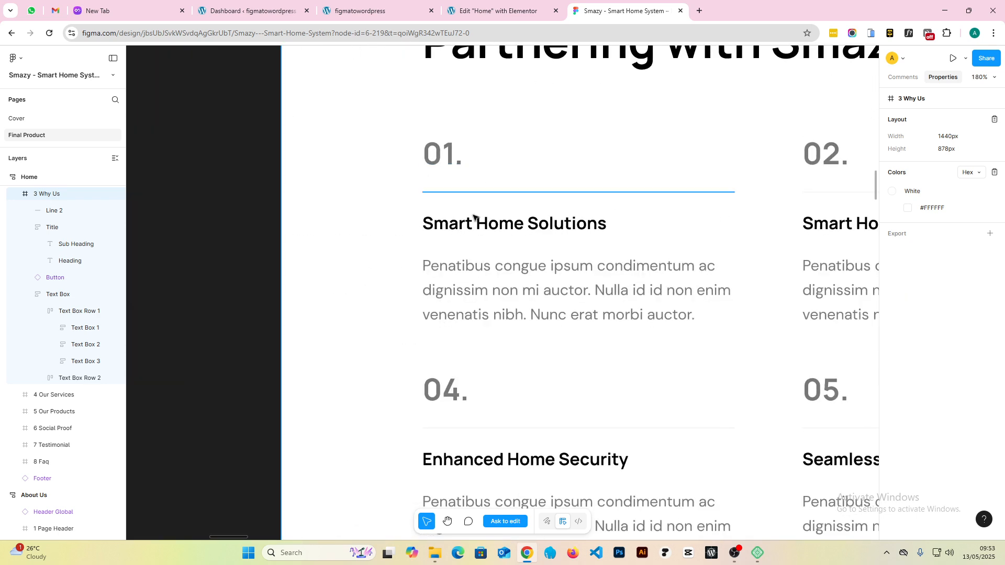
pyautogui.scroll(-1, 222, 291)
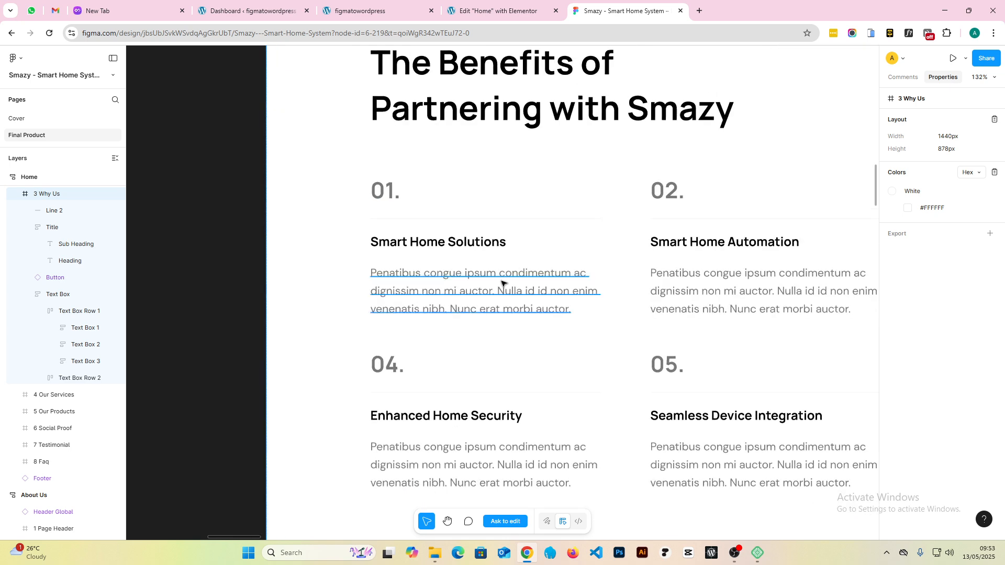
pyautogui.scroll(2, 510, 274)
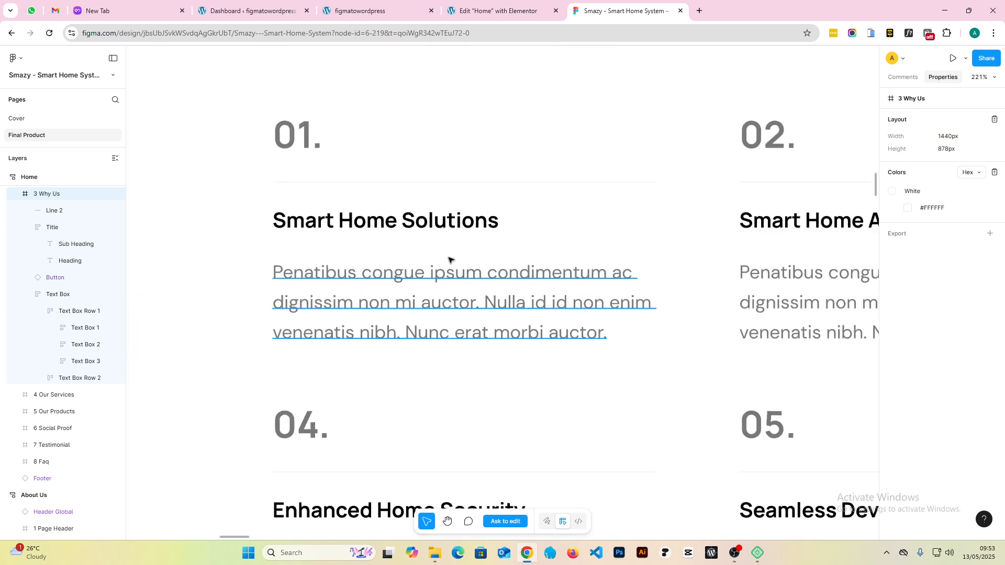
pyautogui.scroll(-2, 242, 225)
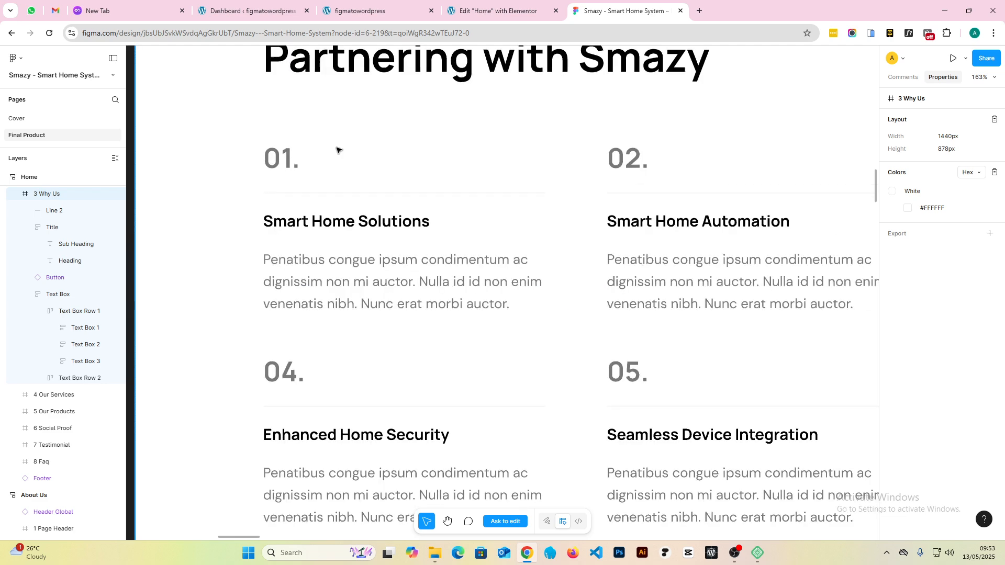
# - In Elementor, delete the room image container below the Benefits heading in the duplicated section
pyautogui.click(508, 6)
pyautogui.scroll(-4, 539, 210)
pyautogui.scroll(4, 567, 206)
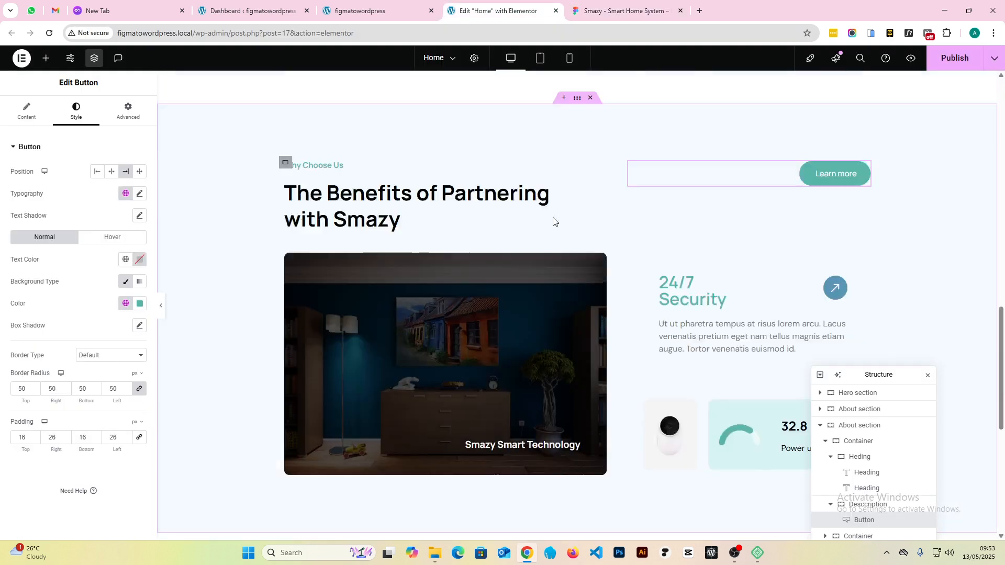
pyautogui.scroll(-3, 587, 317)
pyautogui.rightClick(292, 142)
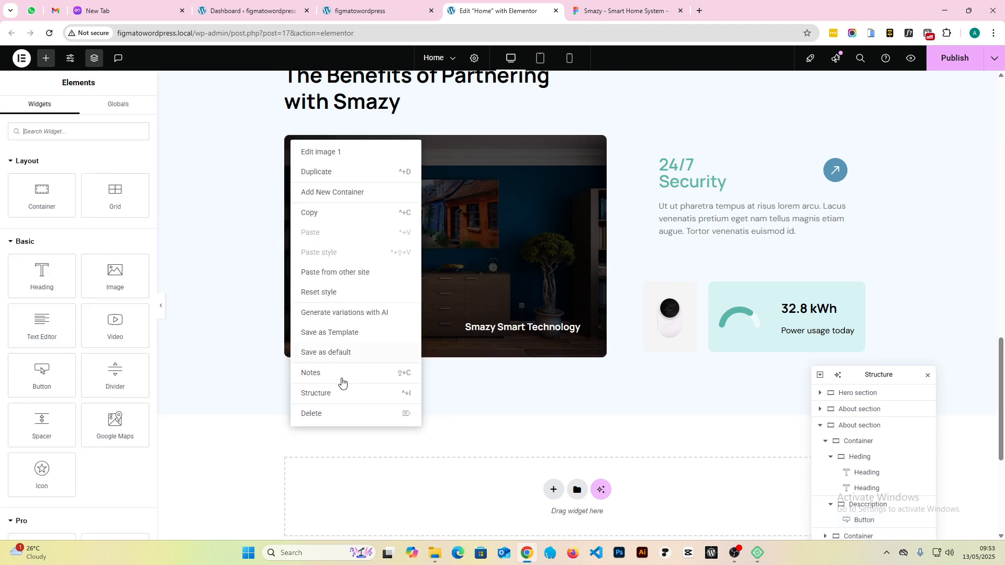
pyautogui.click(324, 423)
# - Delete the 24/7 Security, power usage and Description containers below the Benefits heading, keeping only their empty outer container
pyautogui.rightClick(289, 144)
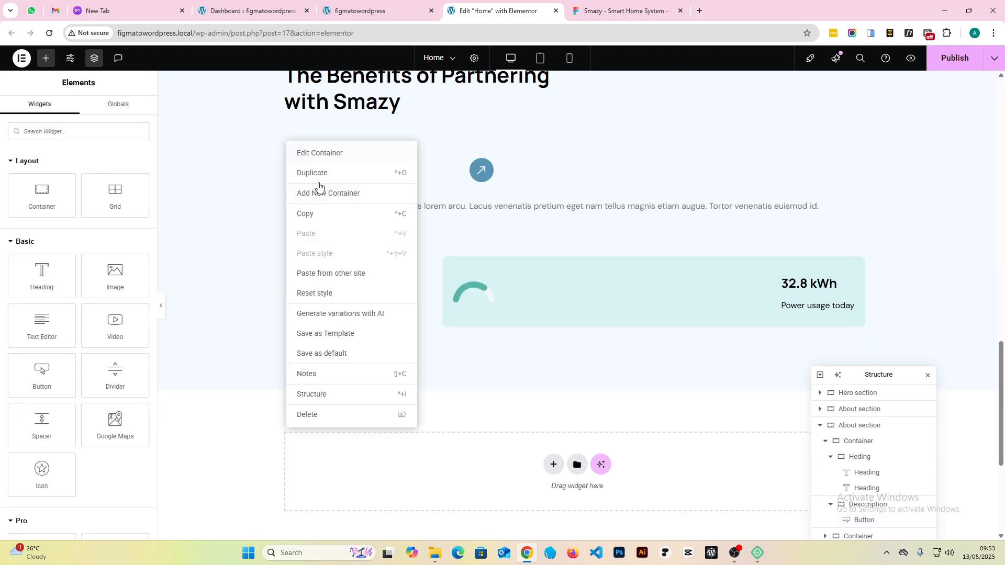
pyautogui.click(319, 415)
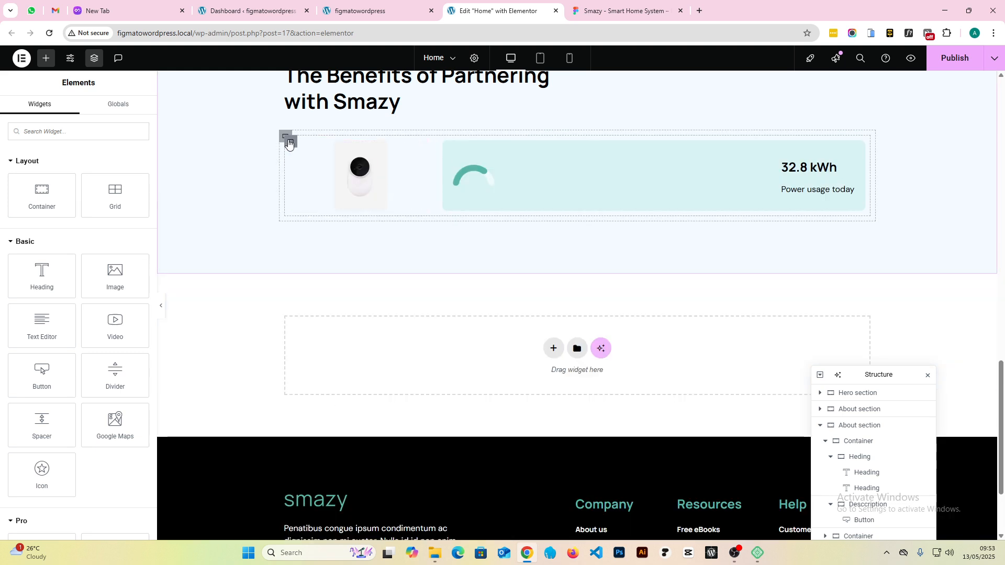
pyautogui.rightClick(287, 141)
pyautogui.click(327, 413)
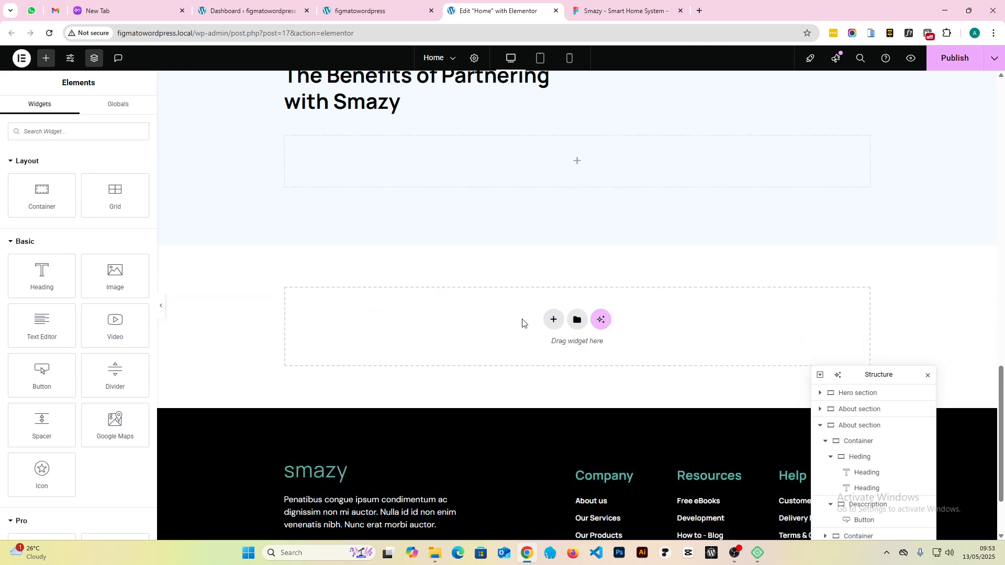
pyautogui.rightClick(290, 142)
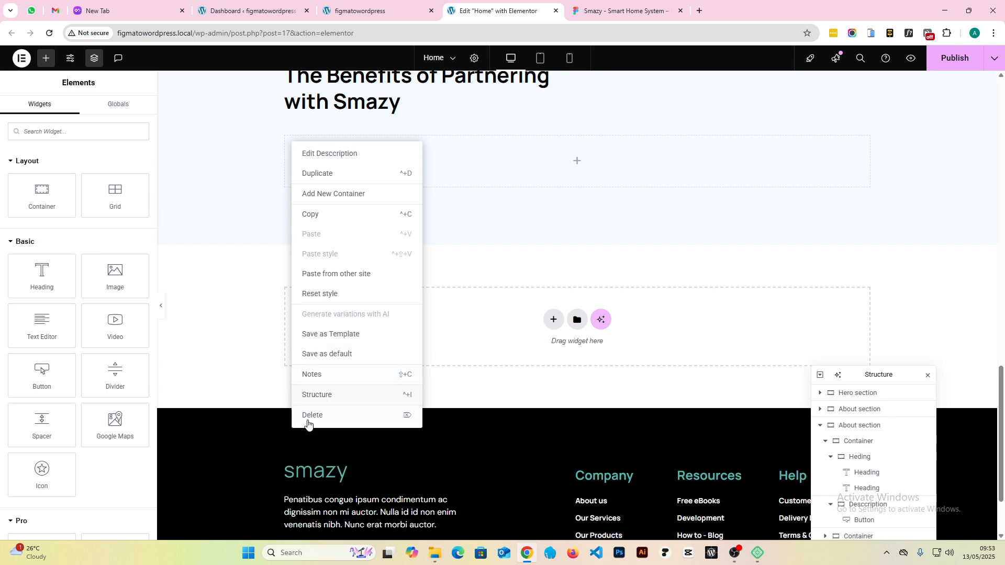
pyautogui.click(313, 414)
# - Change the empty container's layout from Flexbox to Grid
pyautogui.click(285, 136)
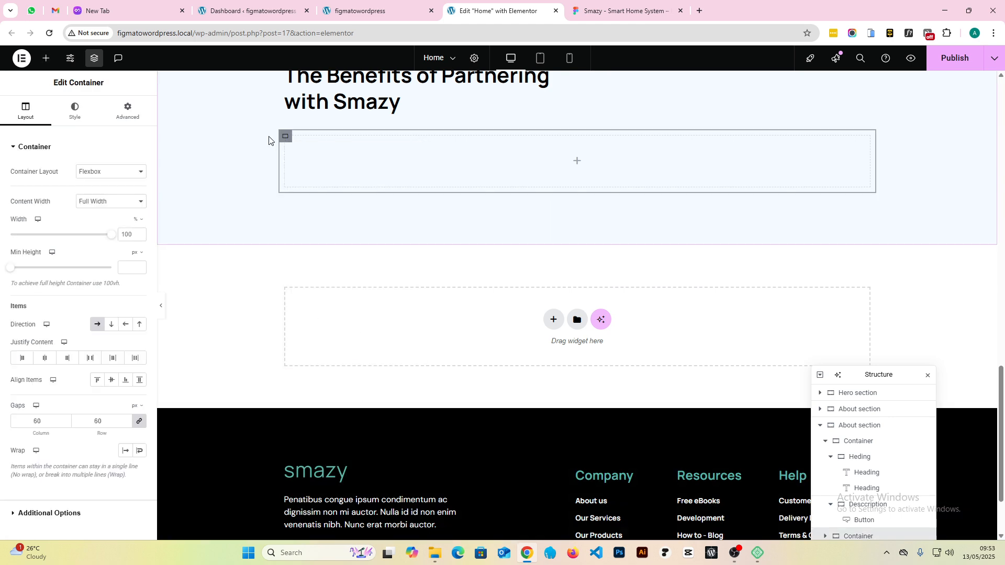
pyautogui.click(120, 168)
pyautogui.click(98, 198)
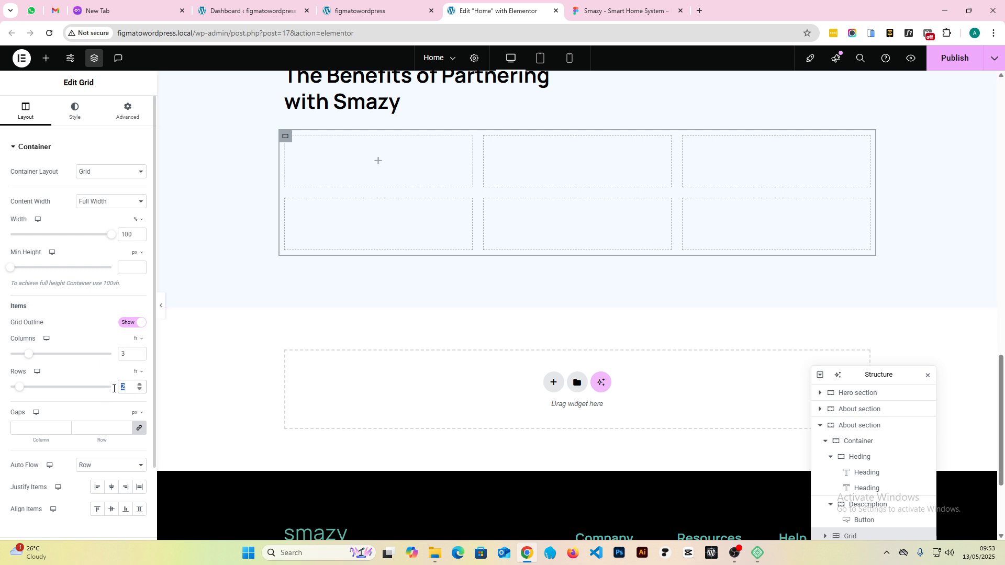
# - Try the grid with 1 row and with 4 and 2 columns, then restore 2 rows and 3 columns
pyautogui.write('1')
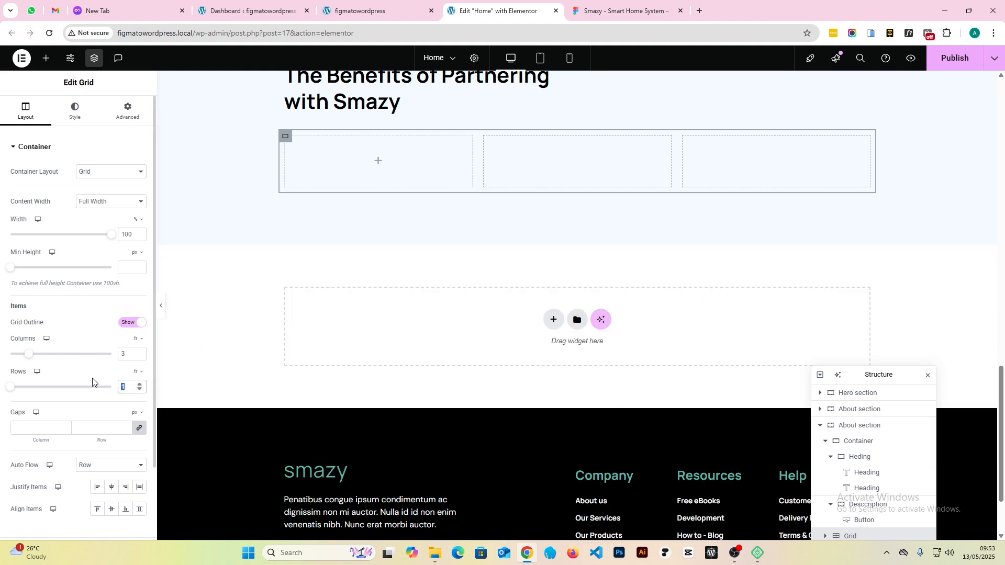
pyautogui.write('2')
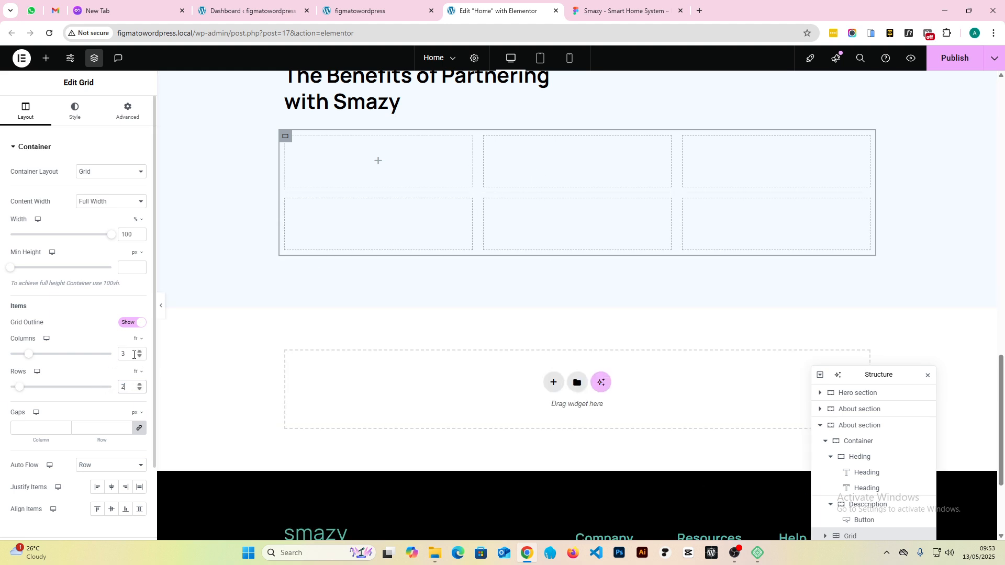
pyautogui.write('4')
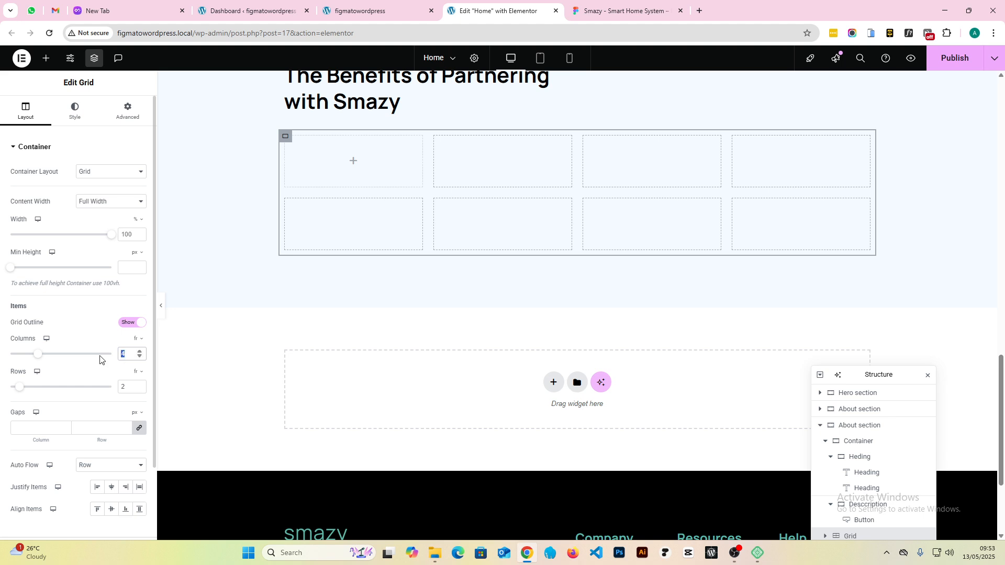
pyautogui.write('2')
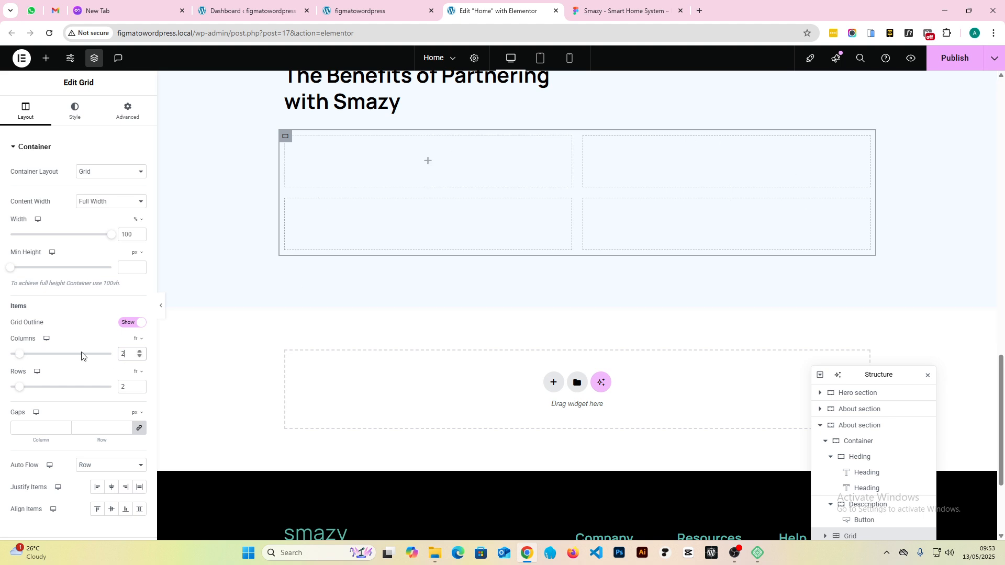
pyautogui.moveTo(131, 354); pyautogui.dragTo(105, 355)
pyautogui.write('3')
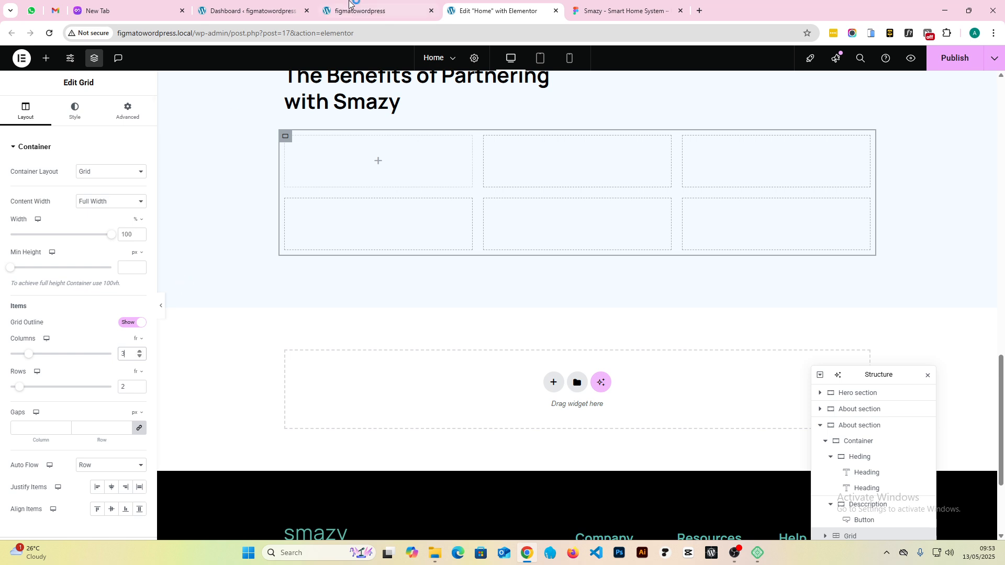
# - In Figma, inspect the first benefit item's elements and the typography of its Smart Home Solutions title and 01. number
pyautogui.click(604, 3)
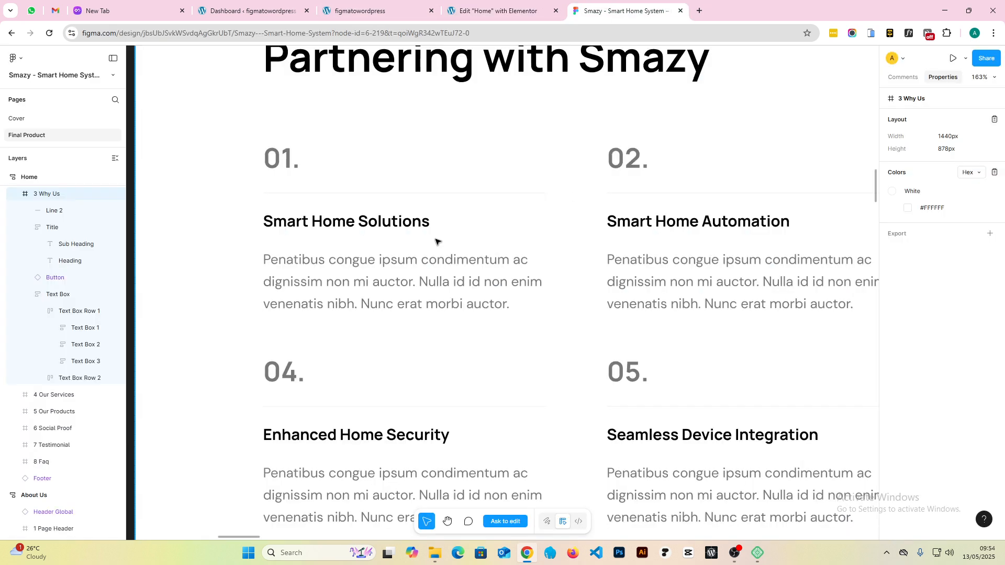
pyautogui.scroll(-2, 321, 163)
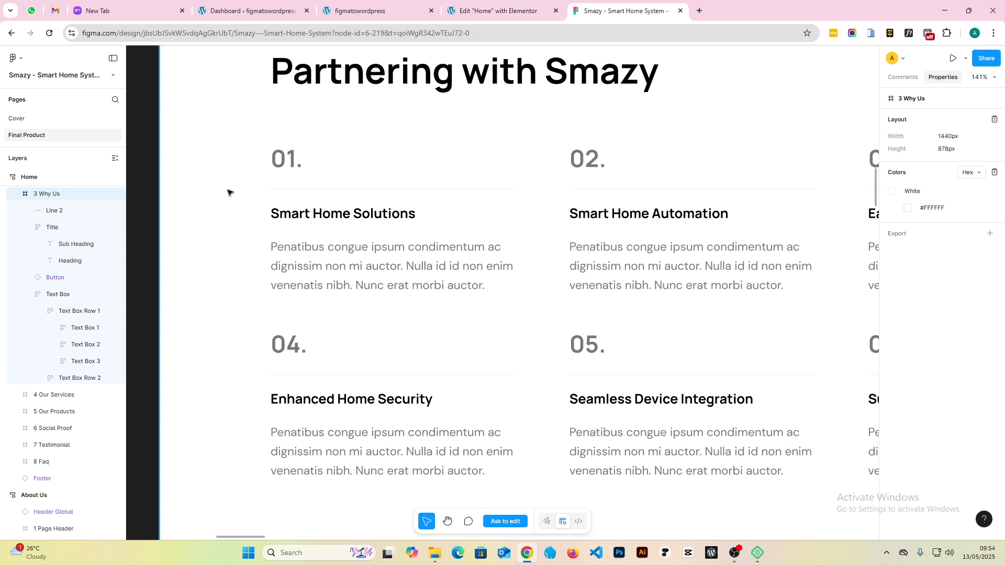
pyautogui.moveTo(253, 139); pyautogui.dragTo(467, 319)
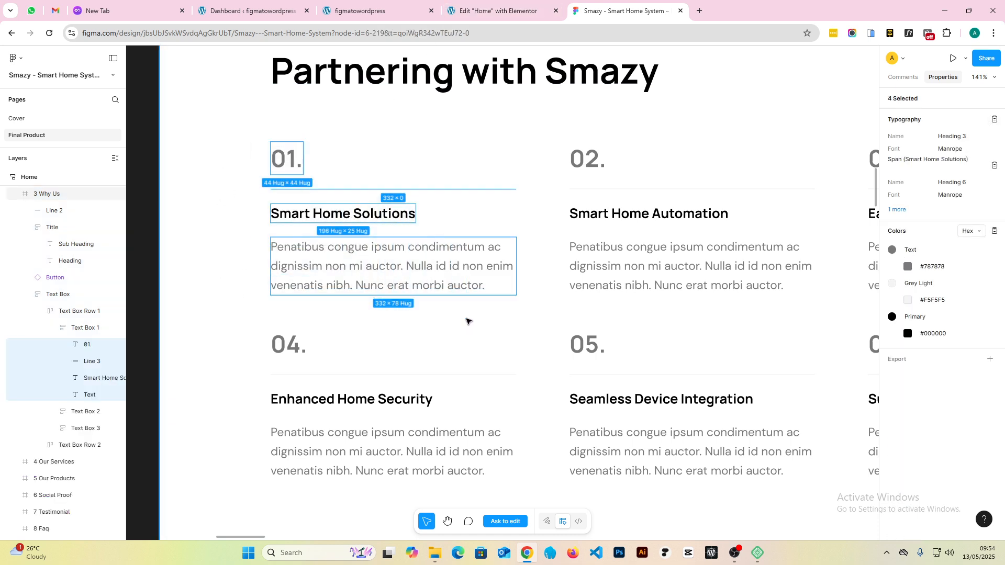
pyautogui.click(466, 319)
pyautogui.click(375, 215)
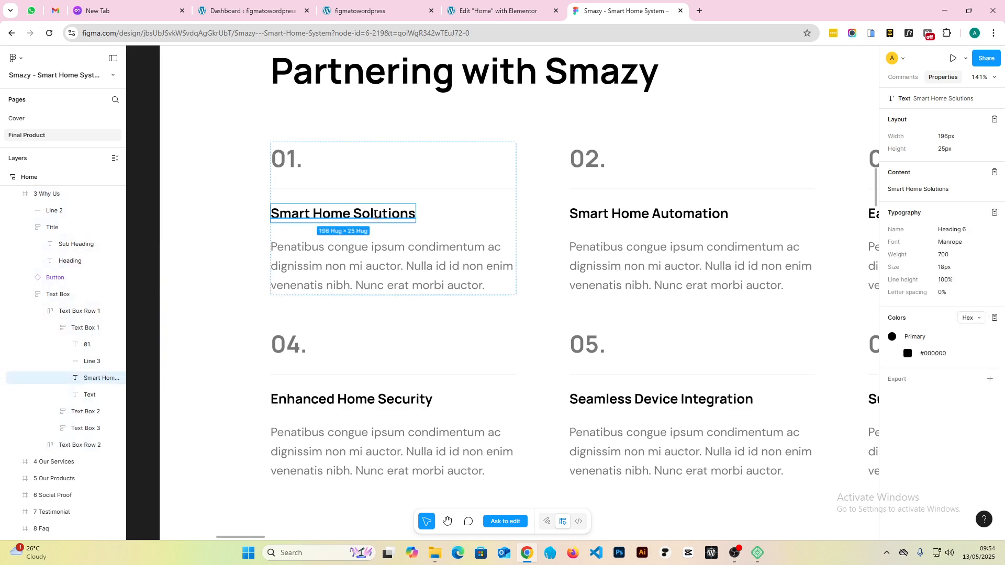
pyautogui.click(289, 159)
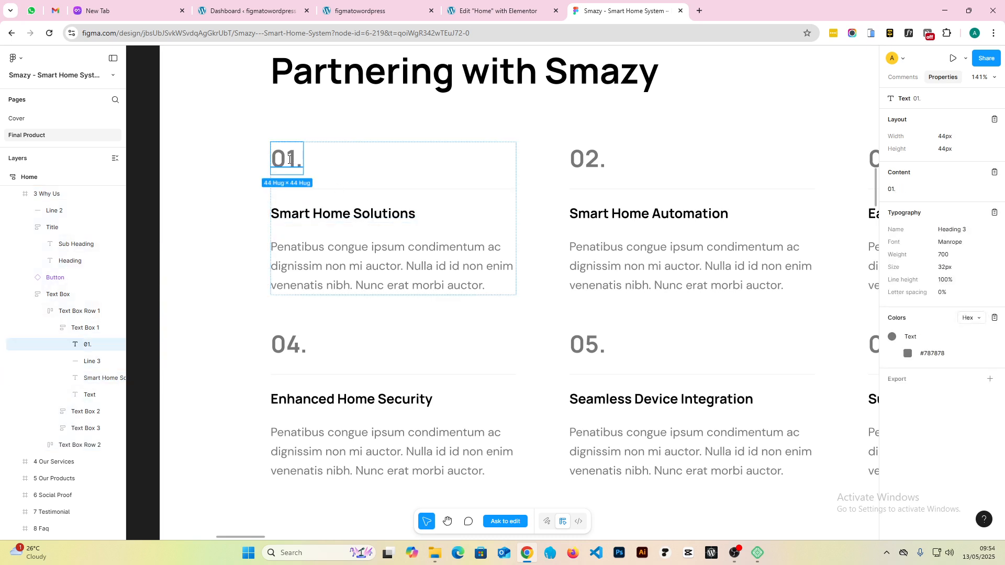
pyautogui.keyDown('ctrl'); pyautogui.scroll(-3, 271, 298); pyautogui.keyUp('ctrl')
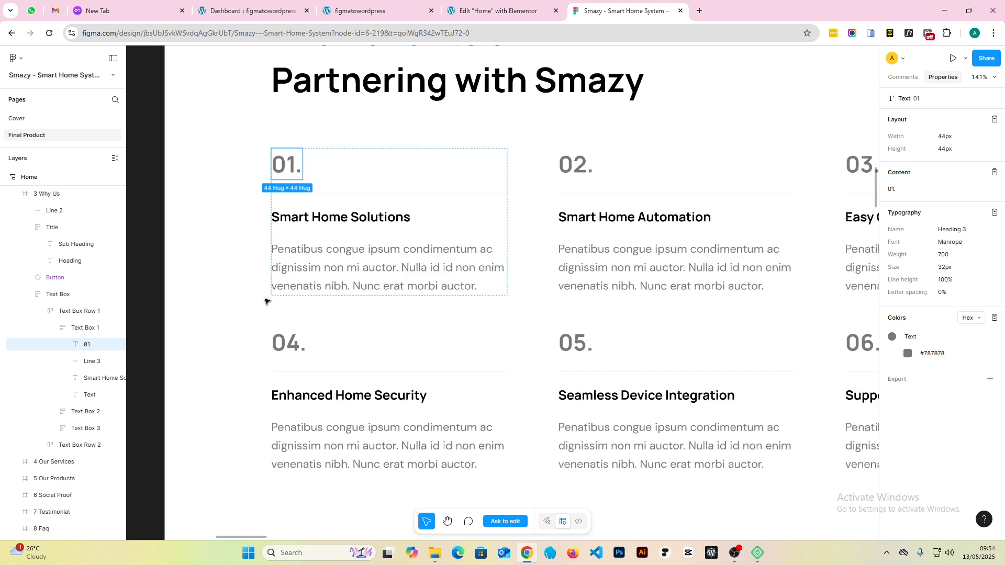
# - In Elementor, add a Heading widget to the first cell of the grid
pyautogui.click(511, 4)
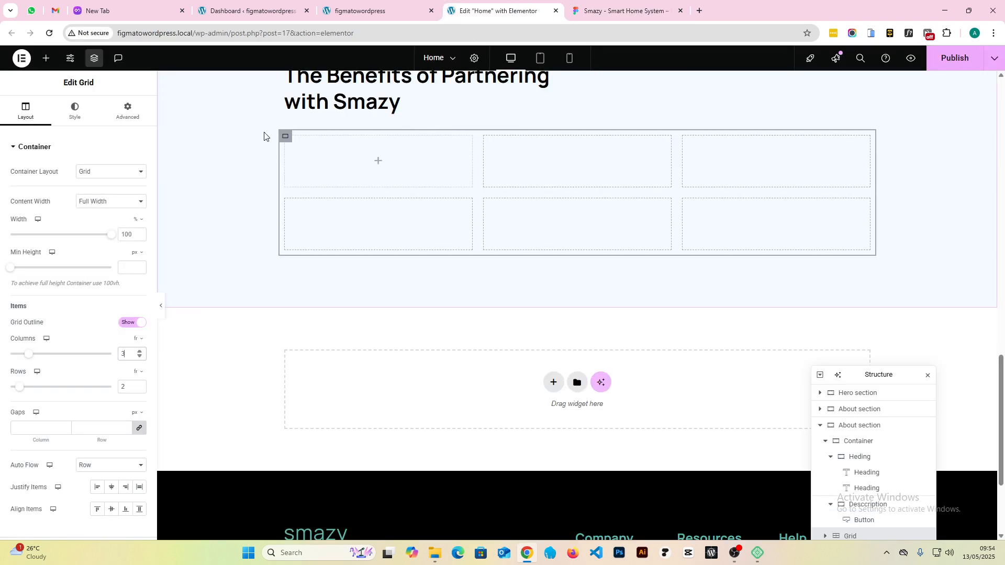
pyautogui.click(46, 58)
pyautogui.moveTo(32, 277); pyautogui.dragTo(370, 163)
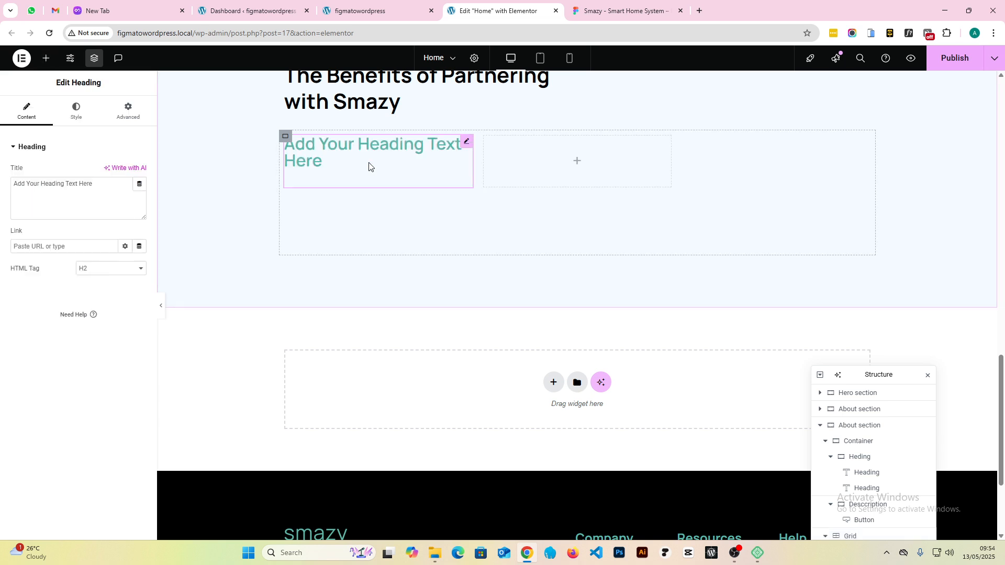
# - Duplicate the new heading and try to move the copy into the same grid cell as the original
pyautogui.rightClick(428, 157)
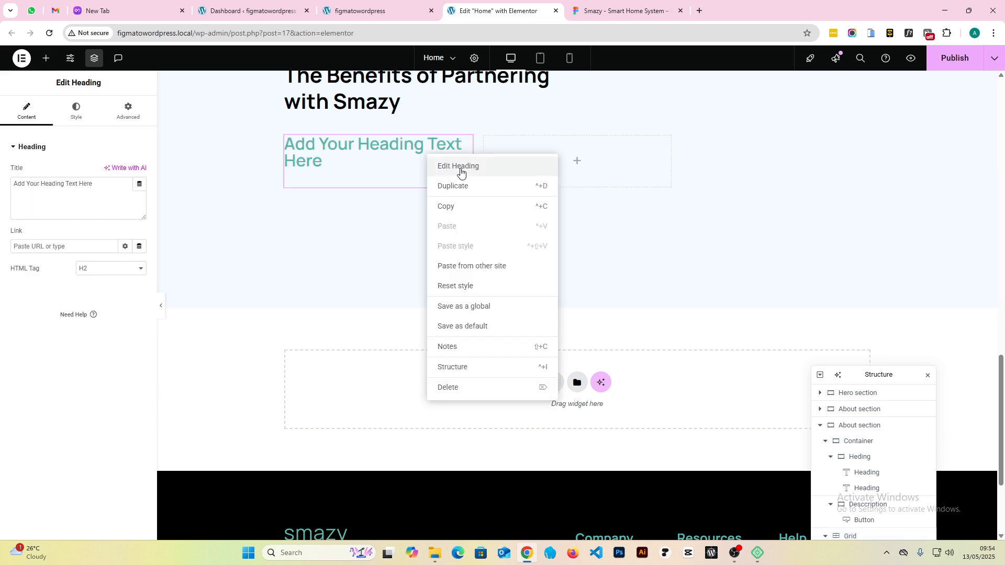
pyautogui.click(467, 187)
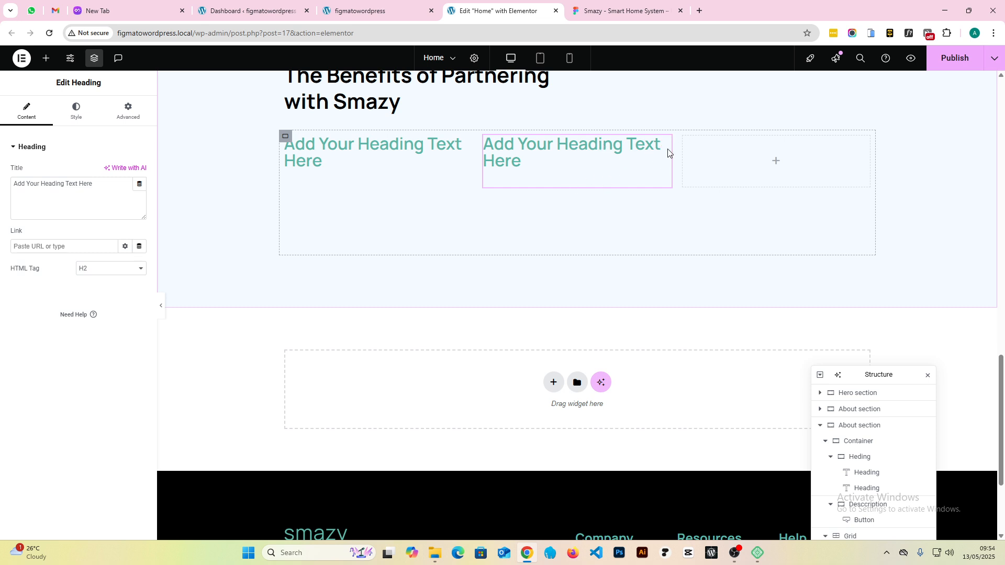
pyautogui.moveTo(615, 150); pyautogui.dragTo(397, 164)
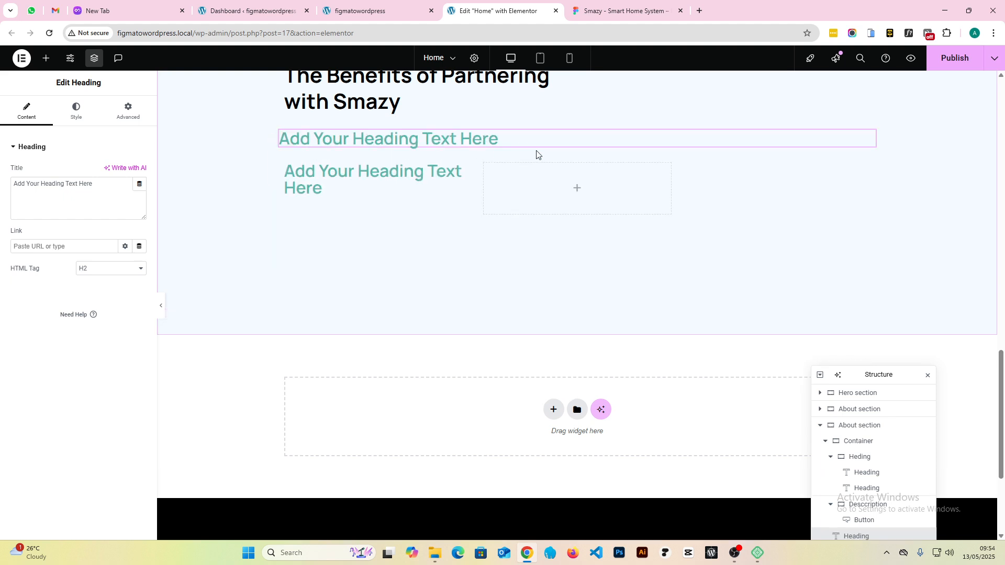
# - Delete both placeholder headings from the Why Choose Us grid and select the empty grid container
pyautogui.rightClick(413, 140)
pyautogui.click(432, 371)
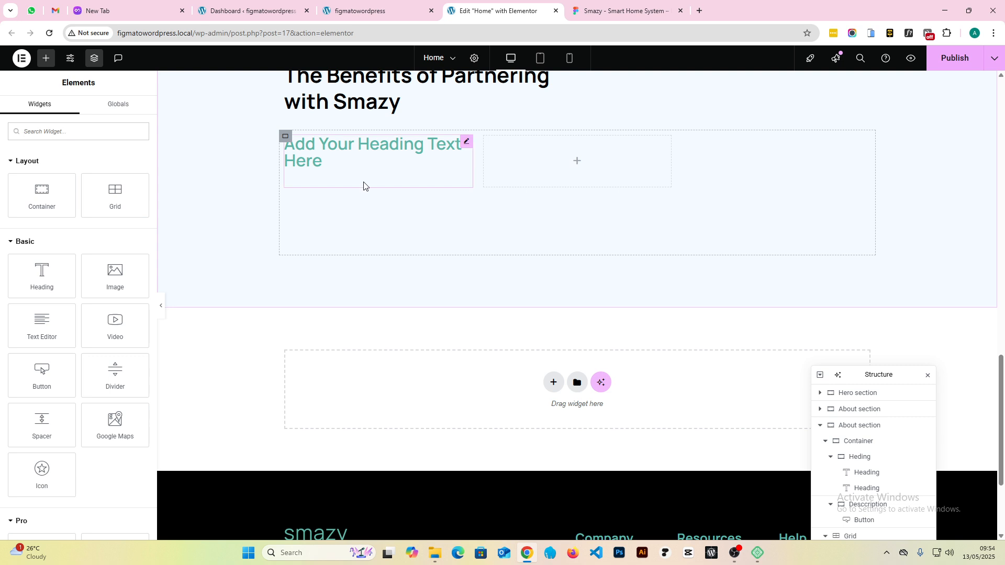
pyautogui.rightClick(366, 157)
pyautogui.click(332, 157)
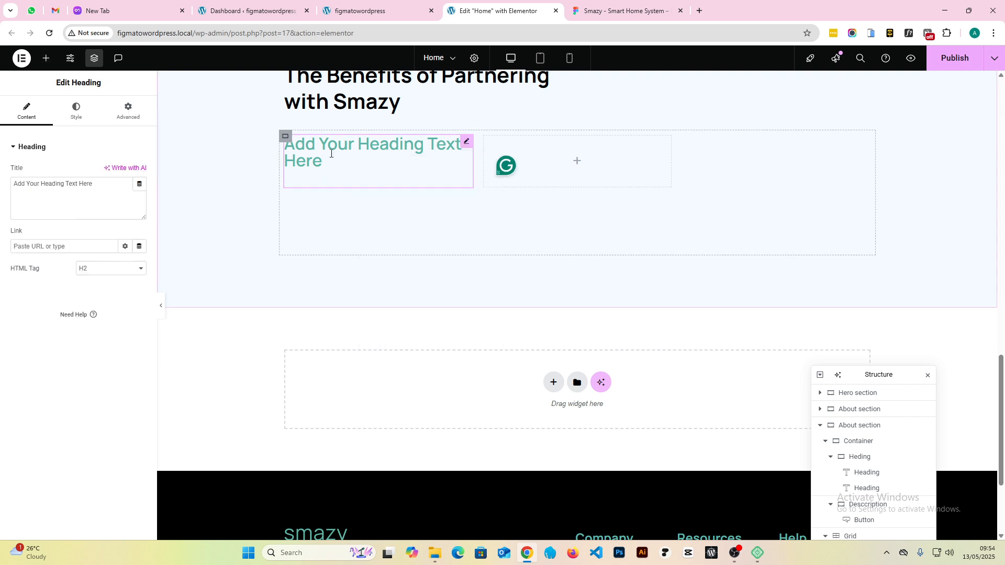
pyautogui.rightClick(330, 153)
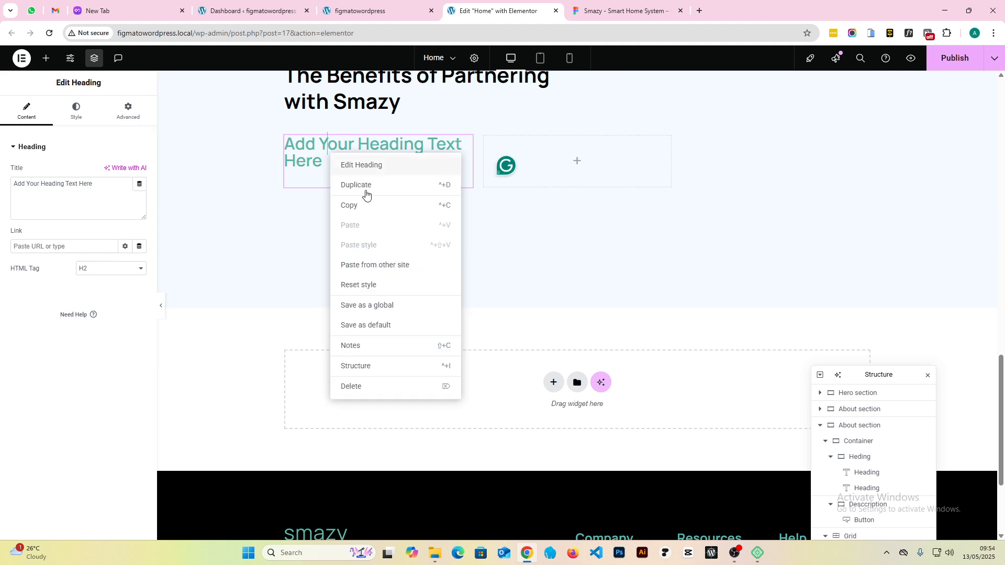
pyautogui.click(349, 387)
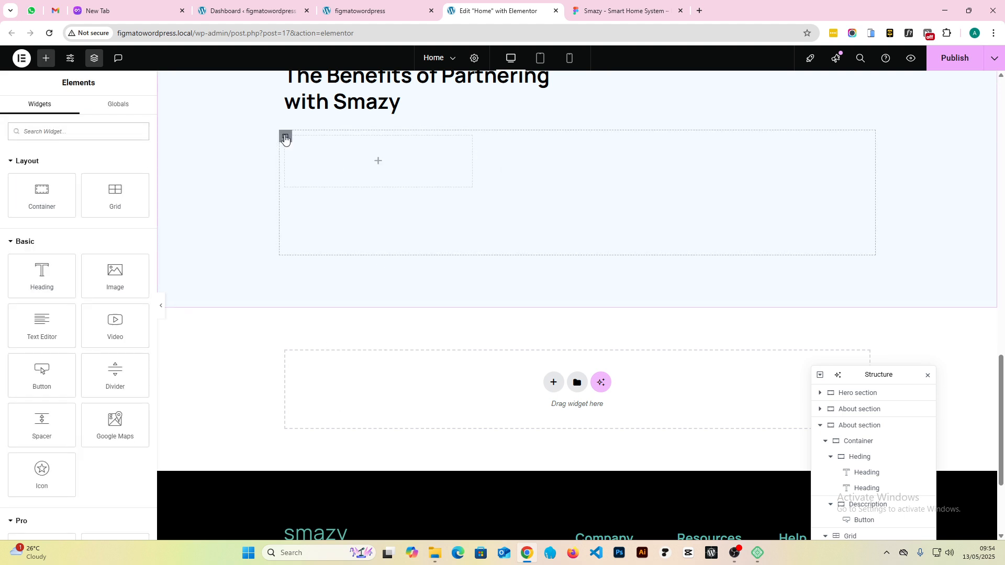
pyautogui.click(285, 138)
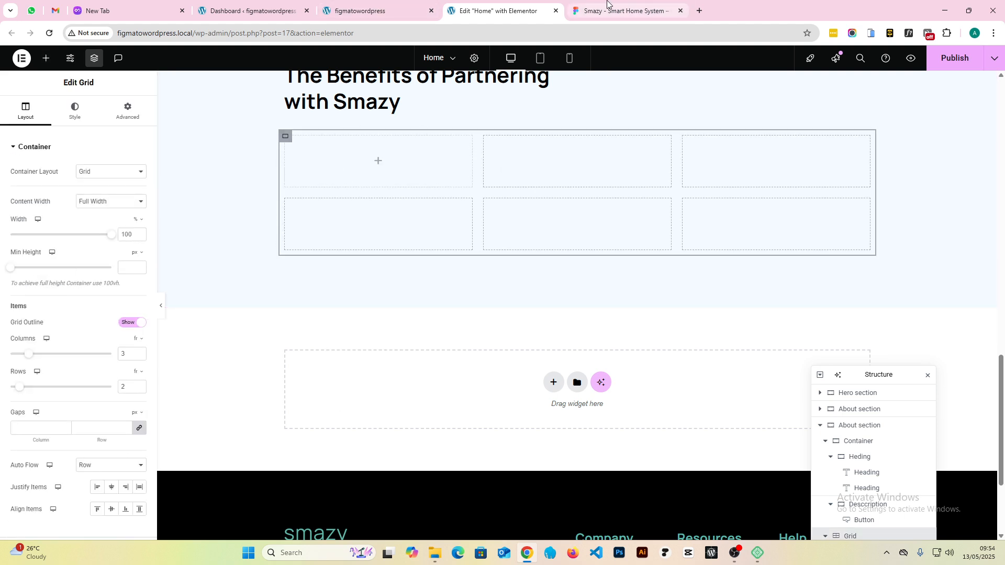
# - In Figma, review the layout of the six benefit items and inspect the 01. number's text properties
pyautogui.click(622, 11)
pyautogui.moveTo(254, 171); pyautogui.dragTo(820, 475)
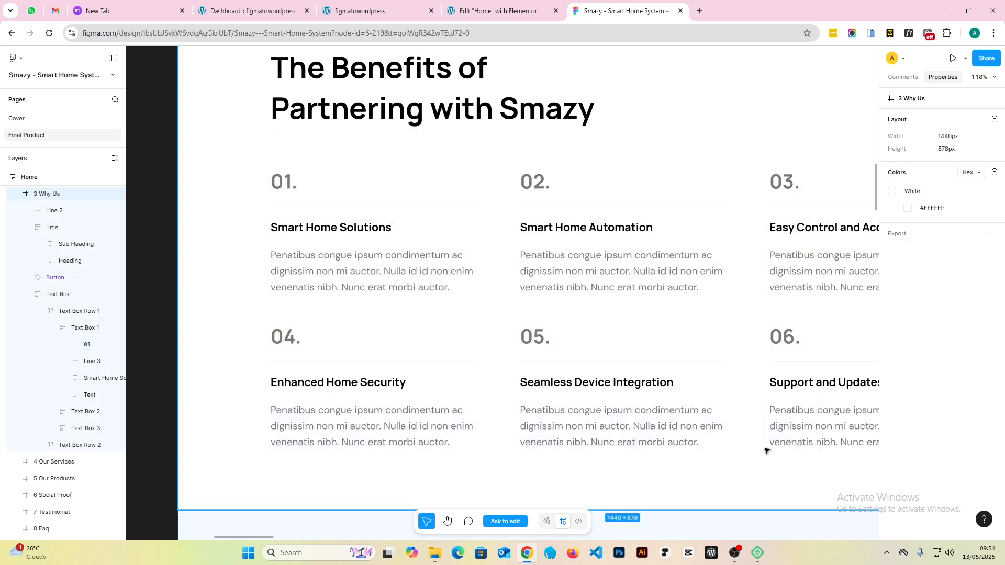
pyautogui.moveTo(255, 167); pyautogui.dragTo(796, 474)
pyautogui.doubleClick(281, 181)
pyautogui.doubleClick(286, 180)
pyautogui.doubleClick(286, 180)
pyautogui.doubleClick(287, 181)
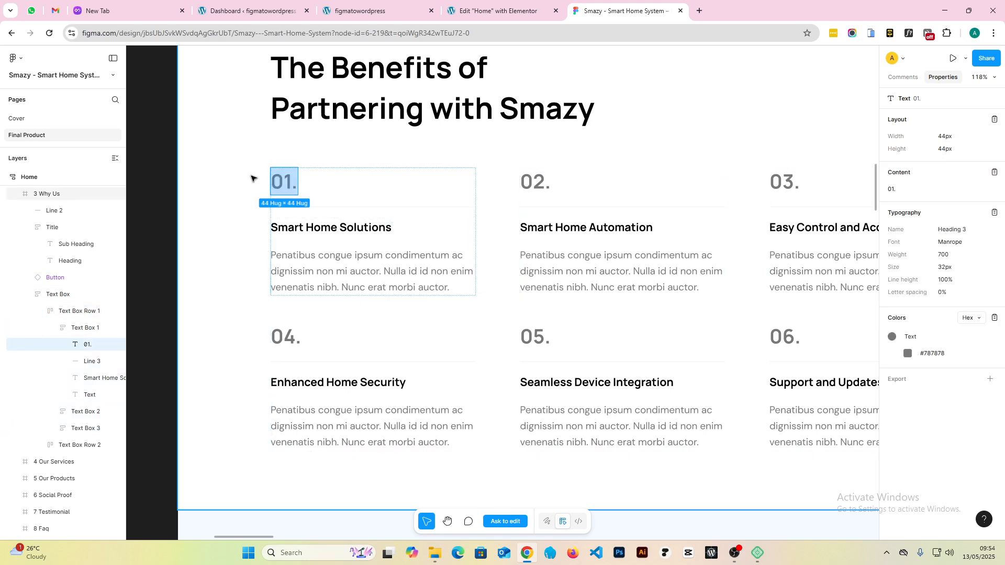
pyautogui.click(275, 187)
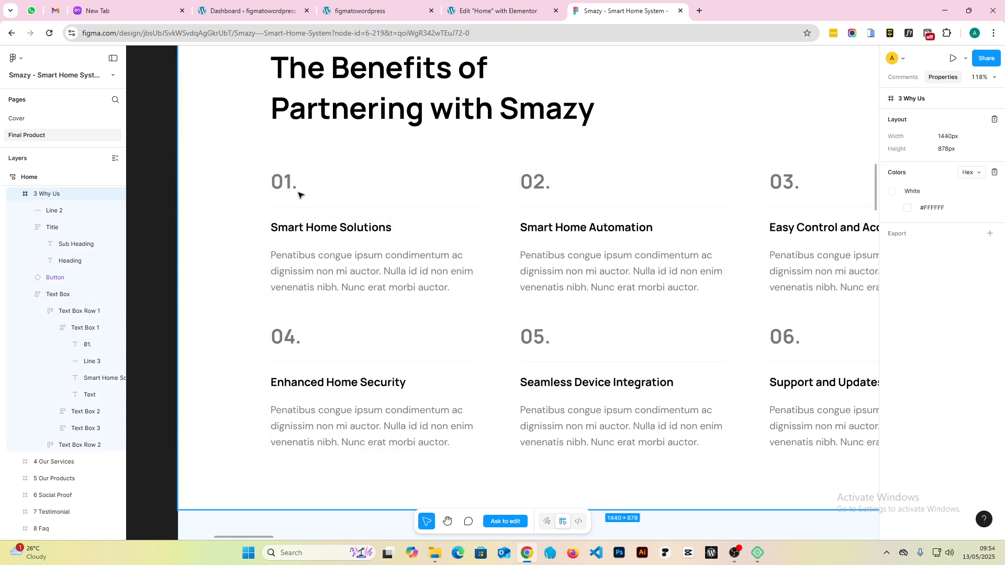
# - In Elementor, search the widgets for icon and box, and add a Flip Box to the first grid cell
pyautogui.click(524, 10)
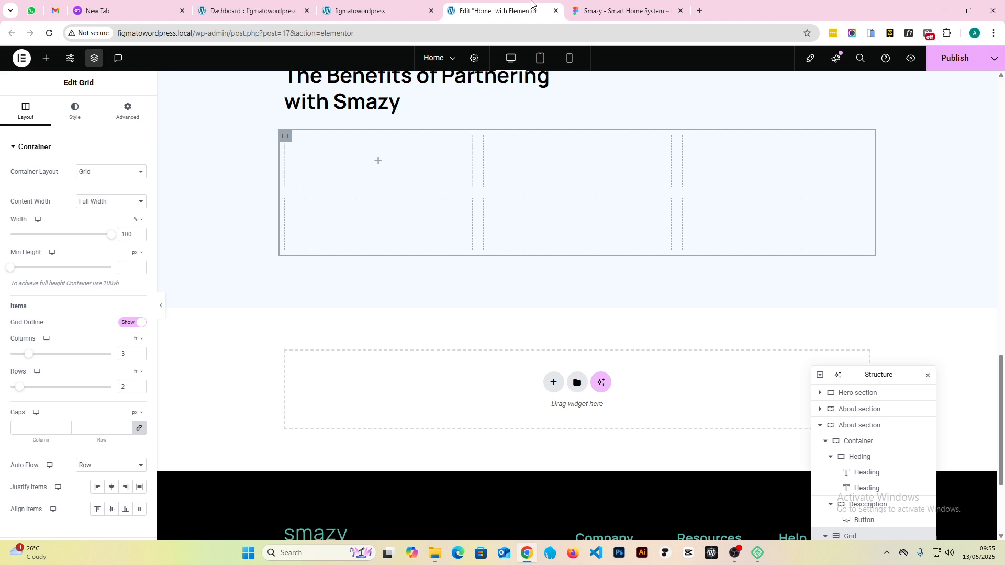
pyautogui.click(47, 58)
pyautogui.click(58, 131)
pyautogui.write('icon')
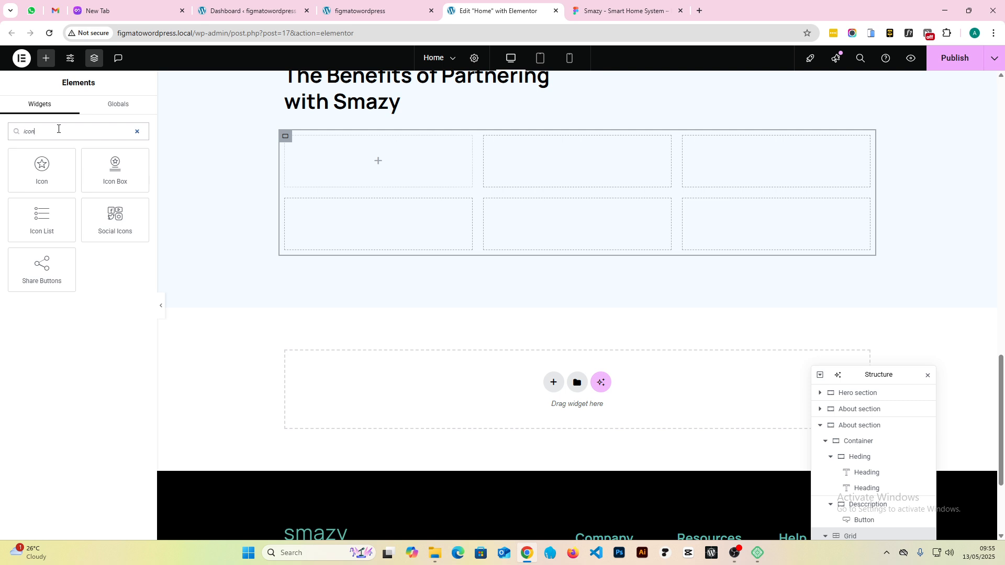
pyautogui.press('BackSpace')
pyautogui.press('BackSpace')
pyautogui.press('BackSpace')
pyautogui.write('box')
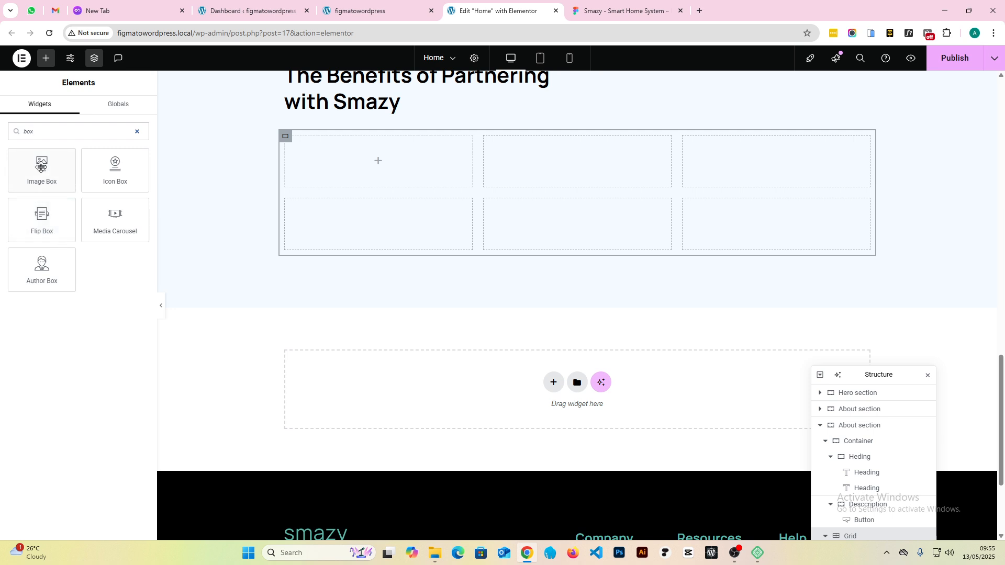
pyautogui.moveTo(45, 220); pyautogui.dragTo(387, 174)
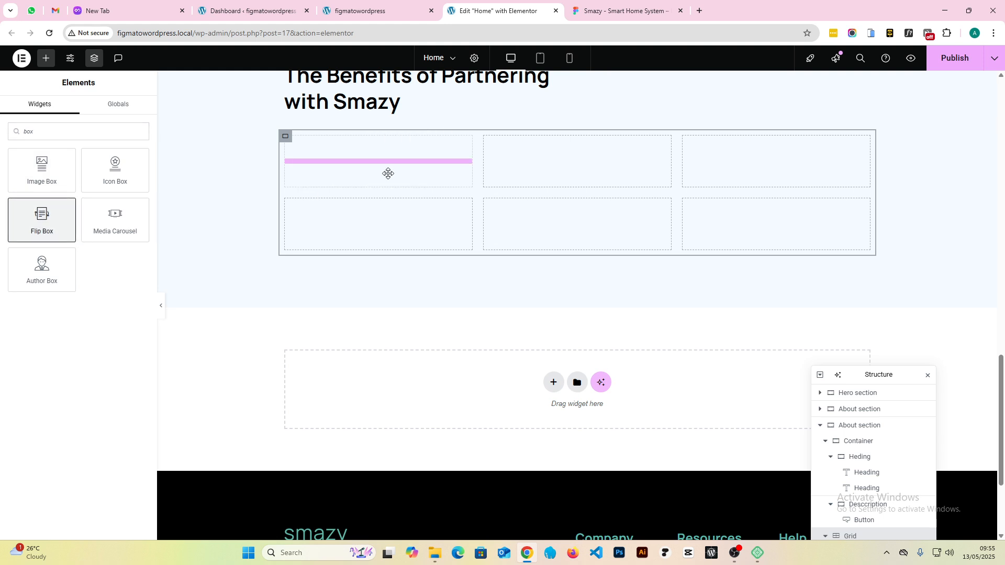
# - Set the flip box's front graphic element to none, and delete the flip box from the grid
pyautogui.moveTo(86, 239)
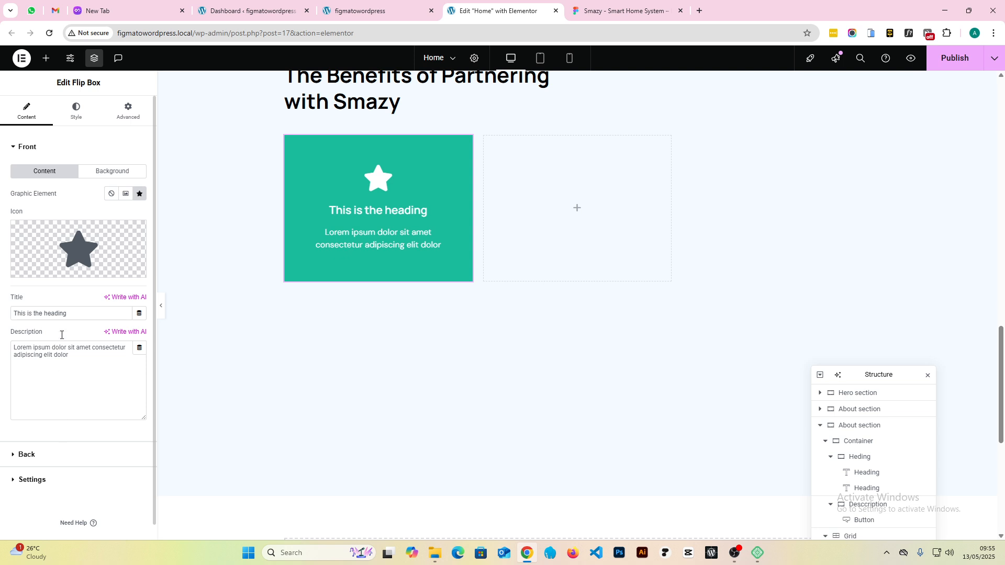
pyautogui.click(125, 194)
pyautogui.click(110, 194)
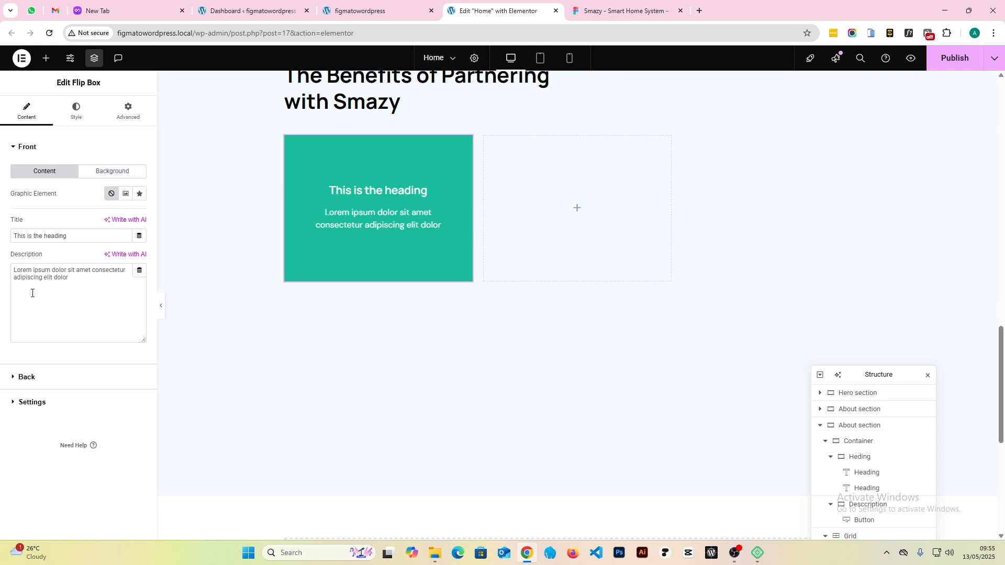
pyautogui.rightClick(360, 194)
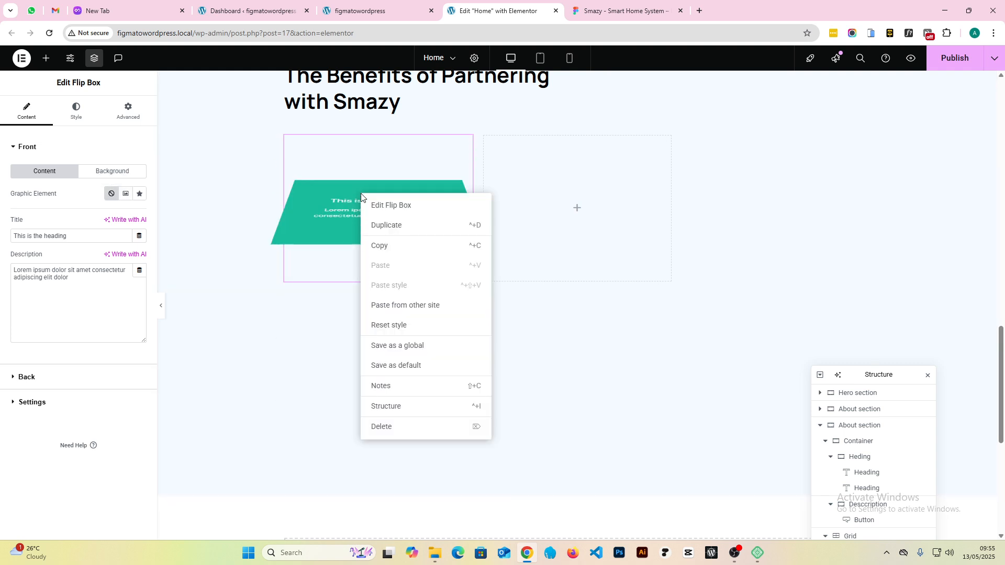
pyautogui.click(285, 213)
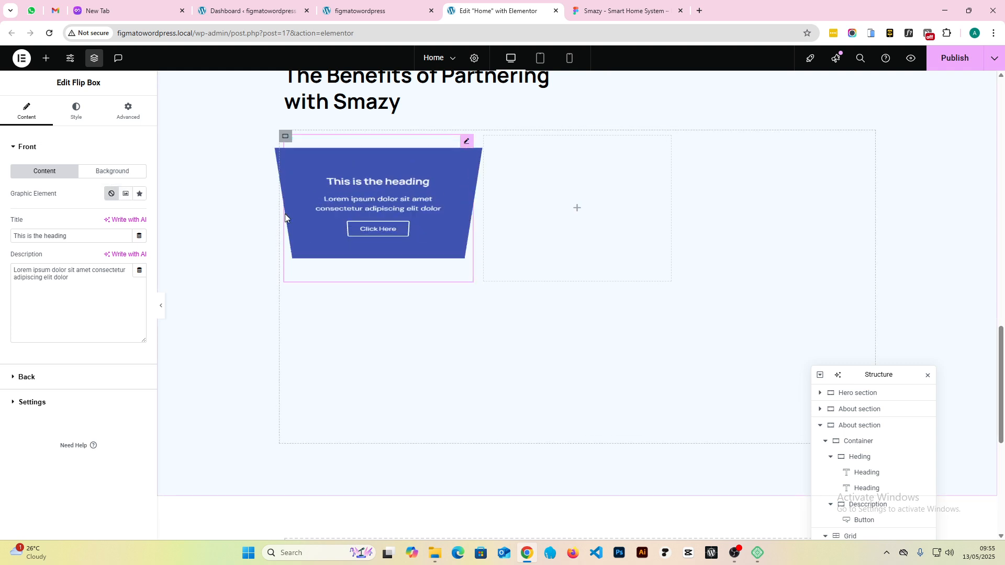
pyautogui.rightClick(363, 192)
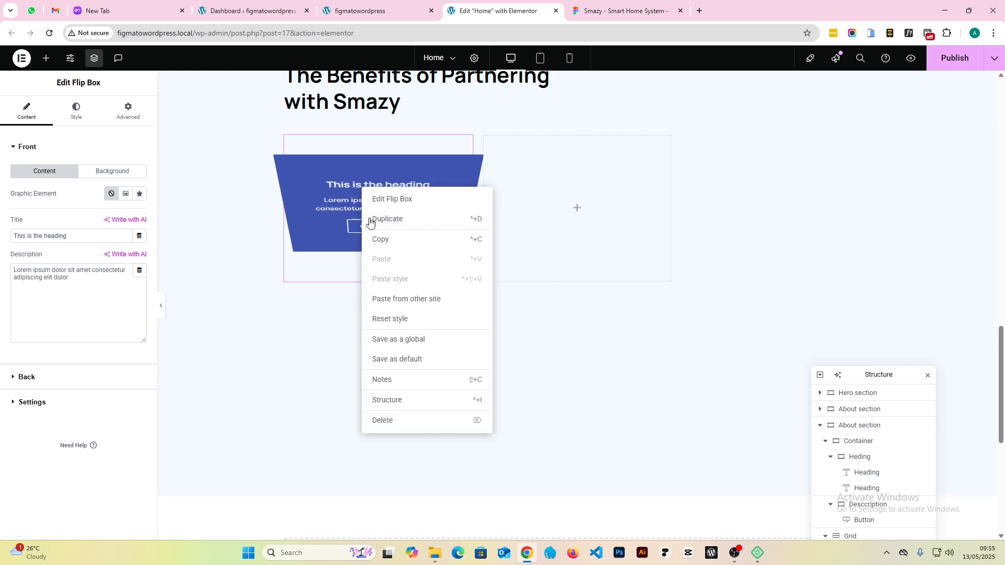
pyautogui.click(381, 419)
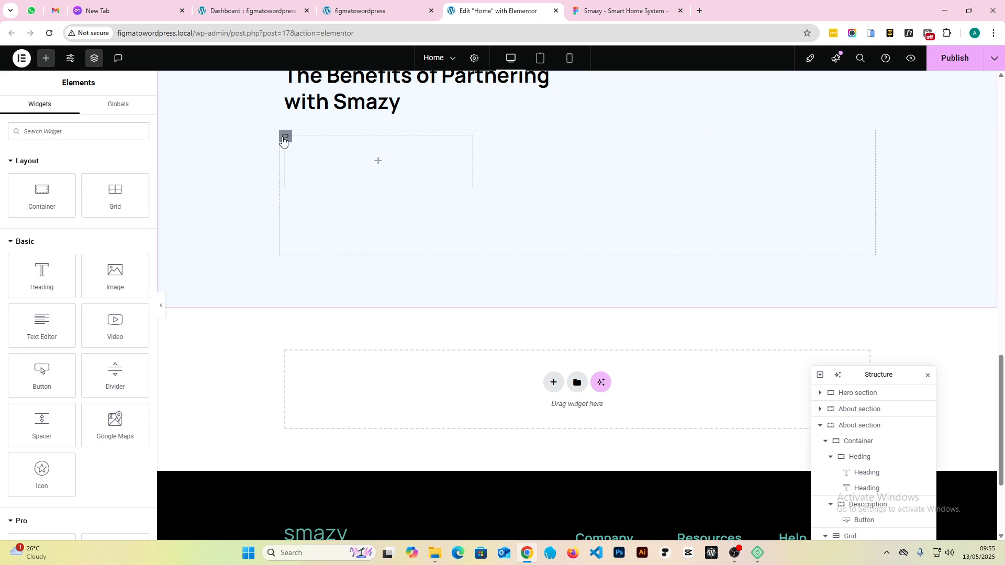
# - Change the grid container's layout to Flexbox
pyautogui.click(284, 137)
pyautogui.click(98, 174)
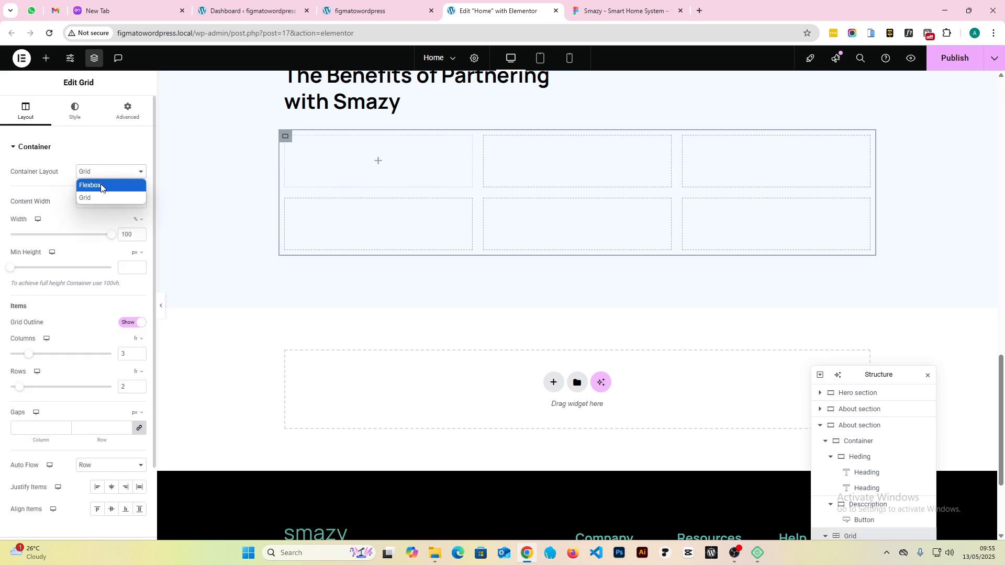
pyautogui.click(101, 186)
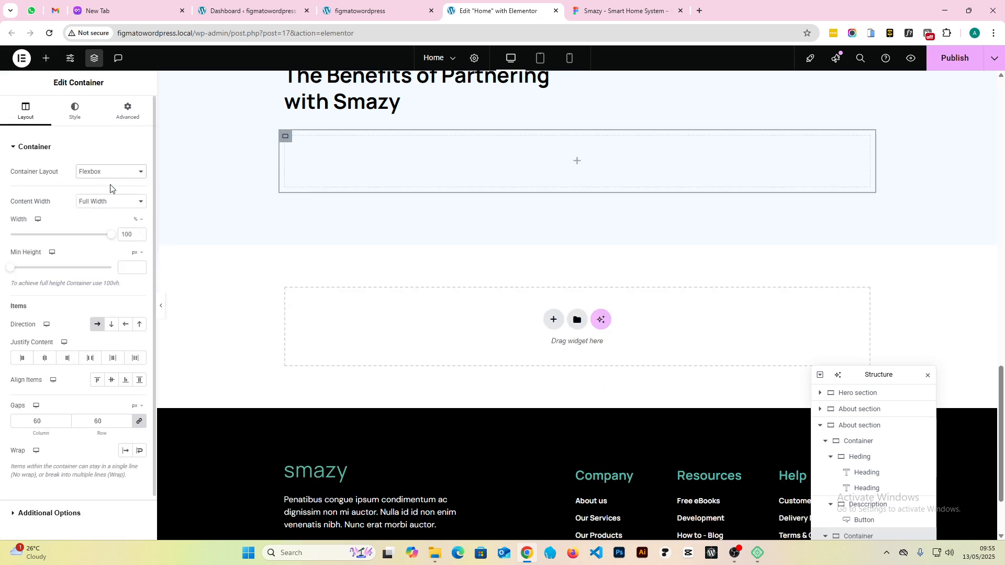
# - Add a nested container inside the flexbox container and set its padding to 0 on all sides
pyautogui.click(46, 57)
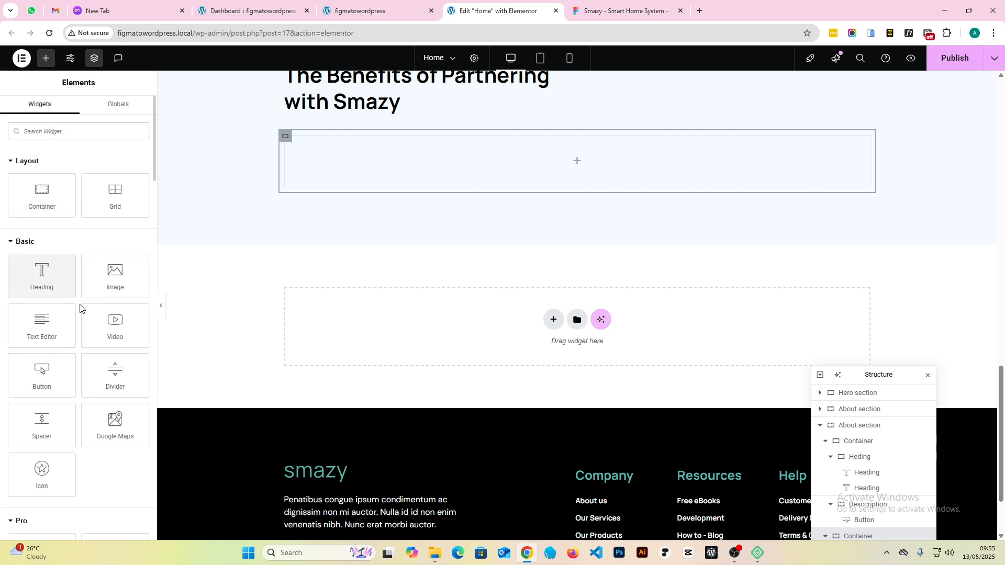
pyautogui.moveTo(40, 209); pyautogui.dragTo(362, 160)
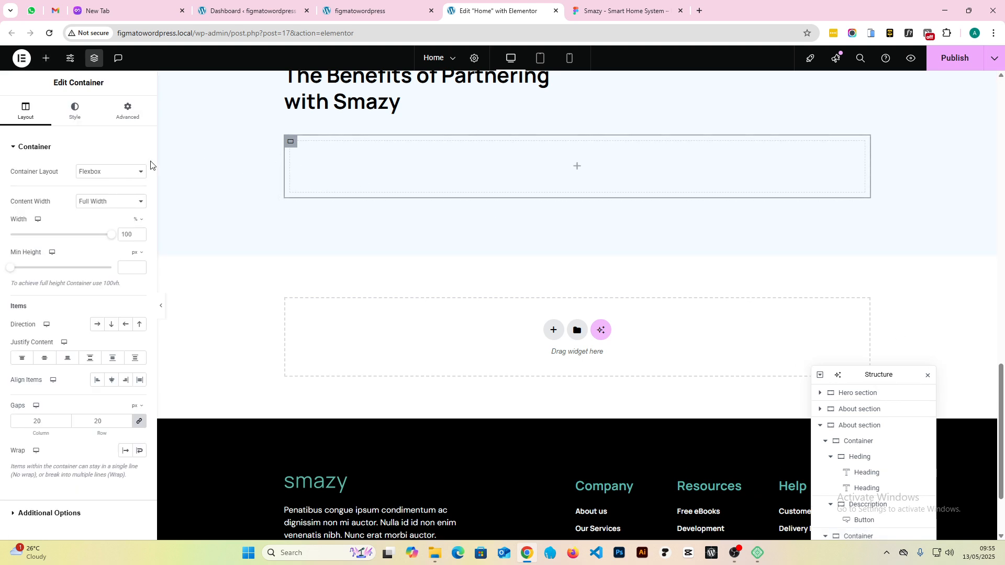
pyautogui.click(128, 111)
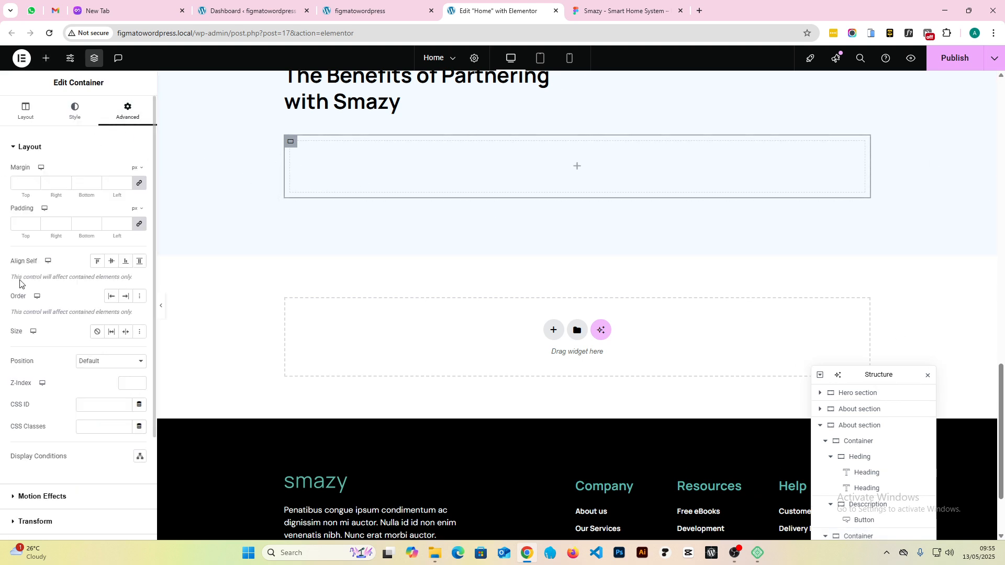
pyautogui.click(21, 224)
pyautogui.write('0')
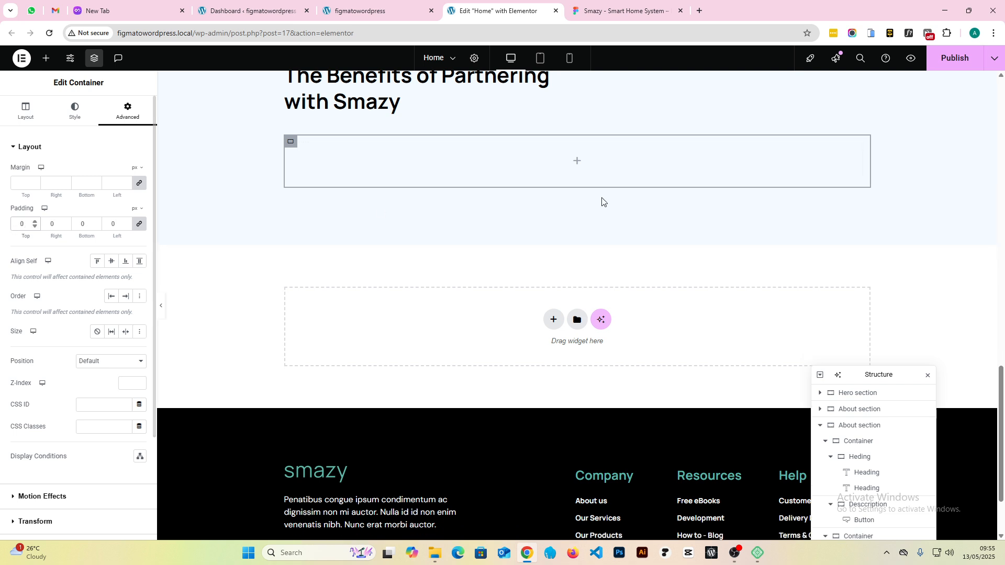
# - Duplicate the nested container twice to make a row of three containers
pyautogui.moveTo(888, 371); pyautogui.dragTo(890, 215)
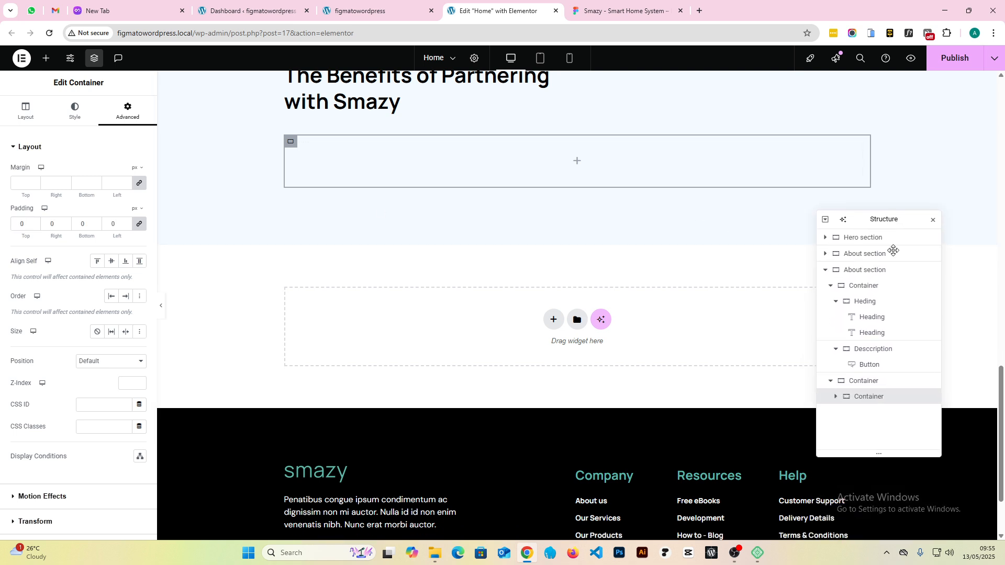
pyautogui.rightClick(865, 401)
pyautogui.click(890, 287)
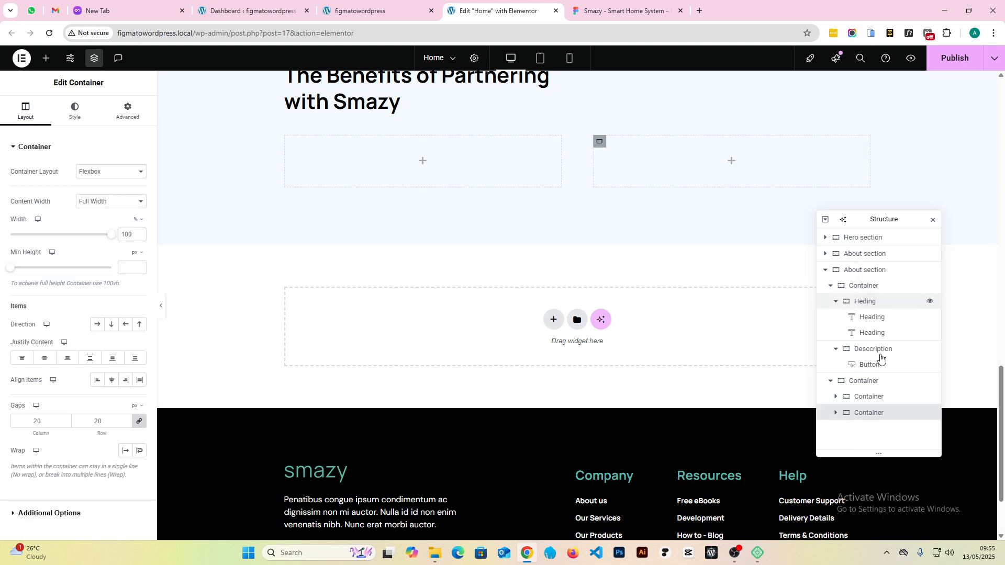
pyautogui.rightClick(860, 413)
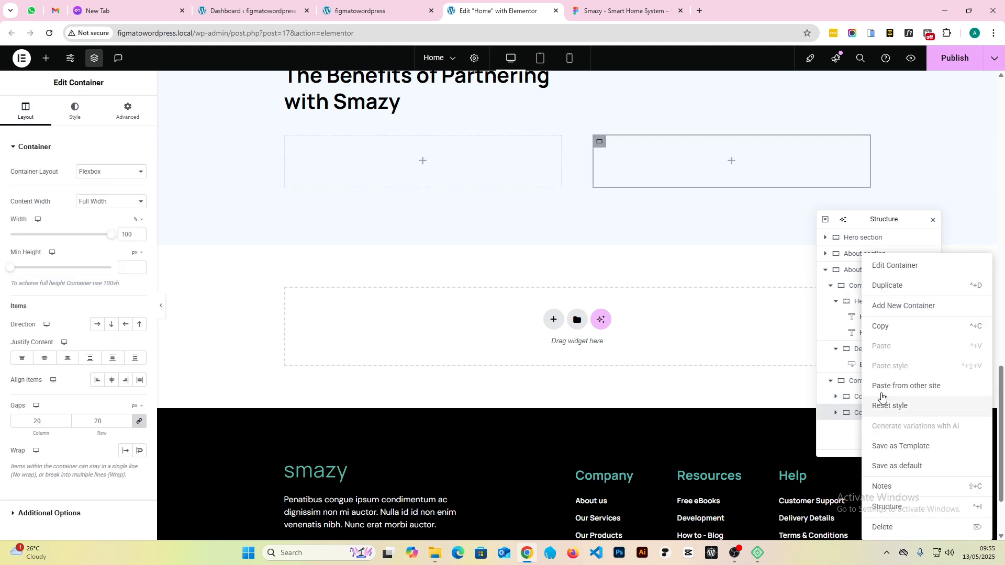
pyautogui.click(889, 287)
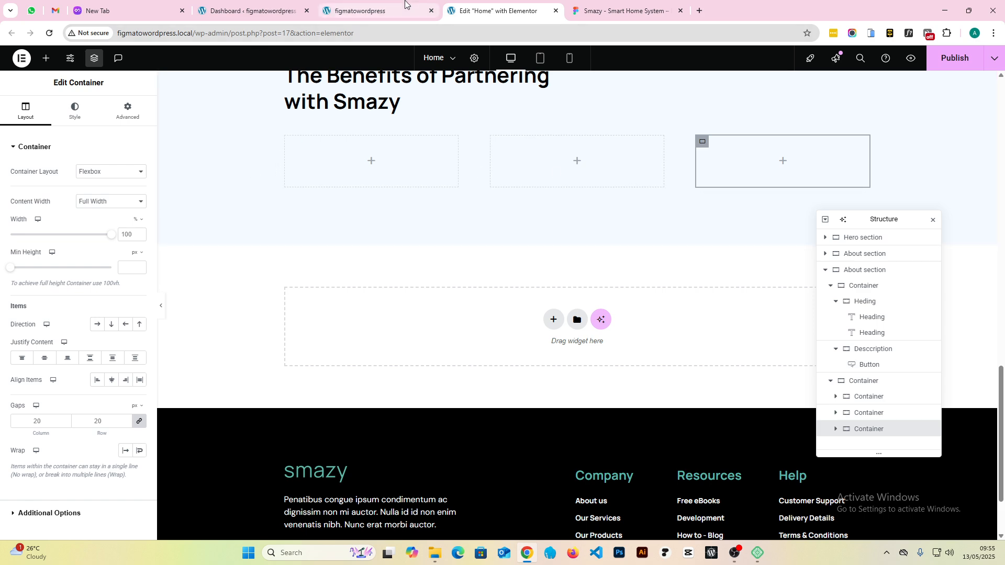
# - In Figma, inspect the typography of the first benefit item's Smart Home Solutions title and description text
pyautogui.click(597, 3)
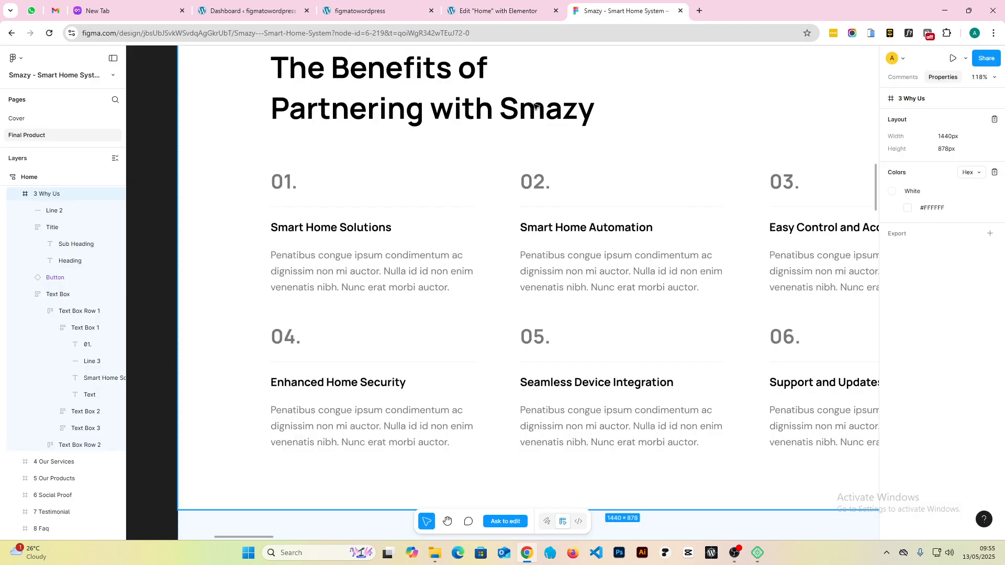
pyautogui.scroll(-5, 293, 314)
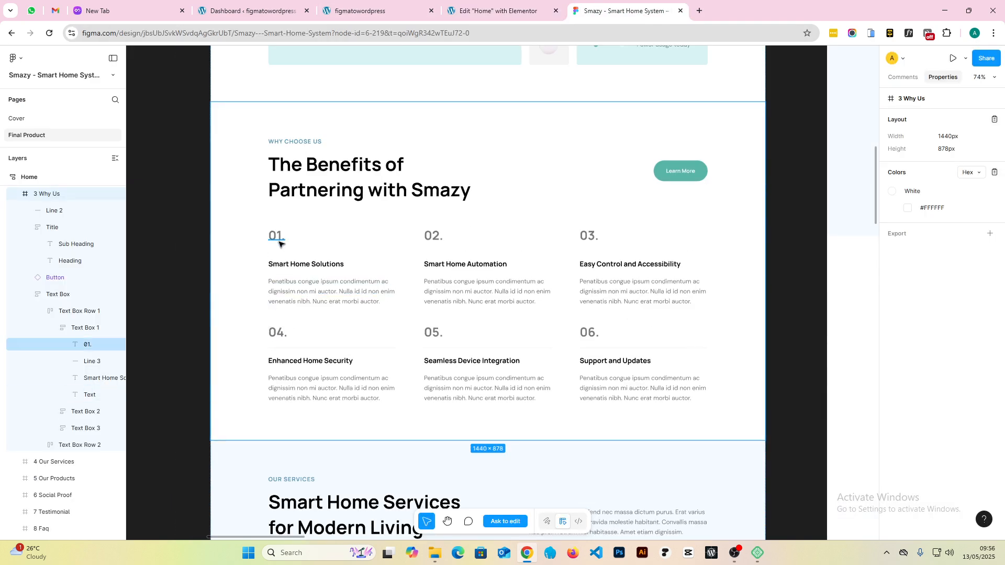
pyautogui.scroll(3, 279, 243)
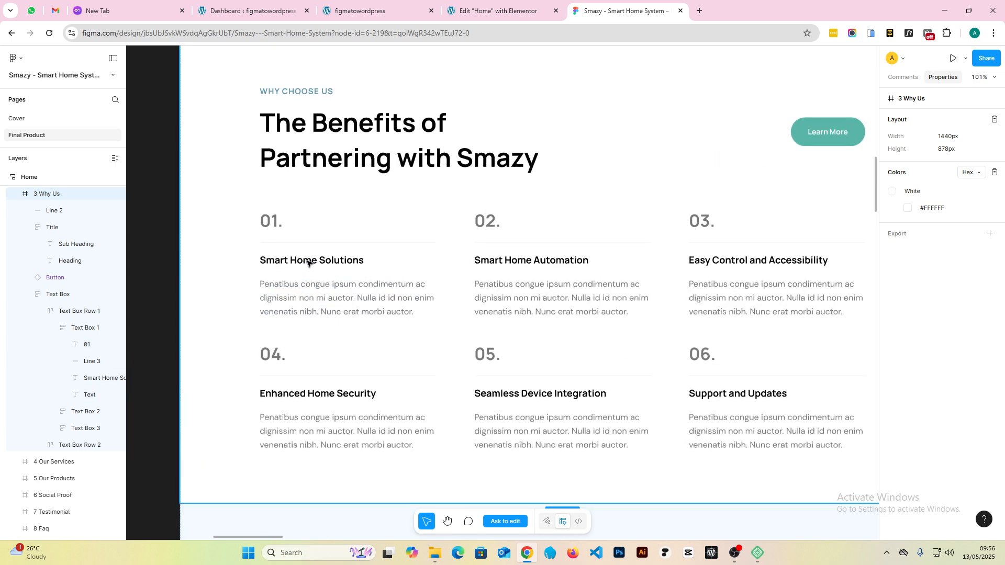
pyautogui.doubleClick(309, 263)
pyautogui.doubleClick(309, 263)
pyautogui.doubleClick(309, 262)
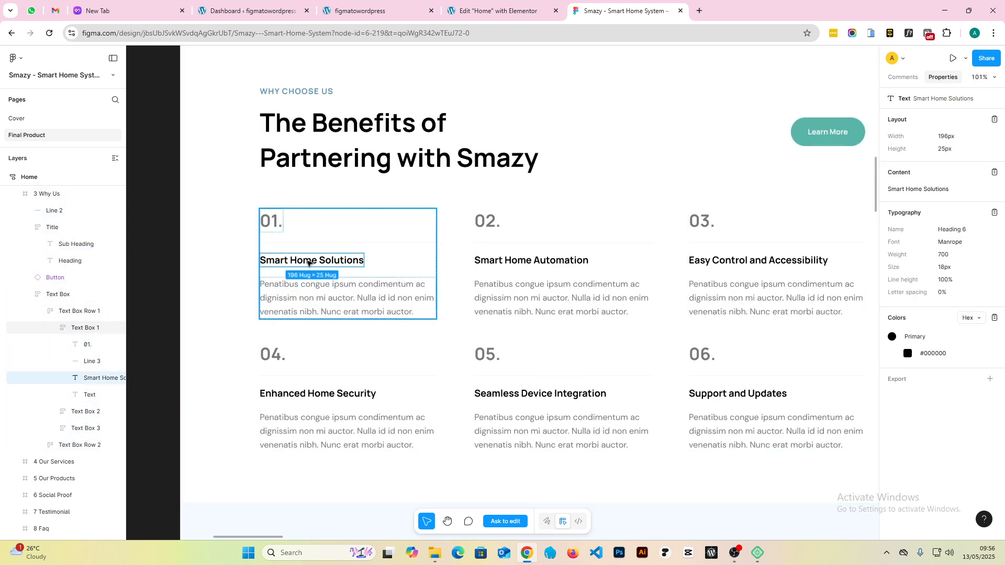
pyautogui.click(319, 301)
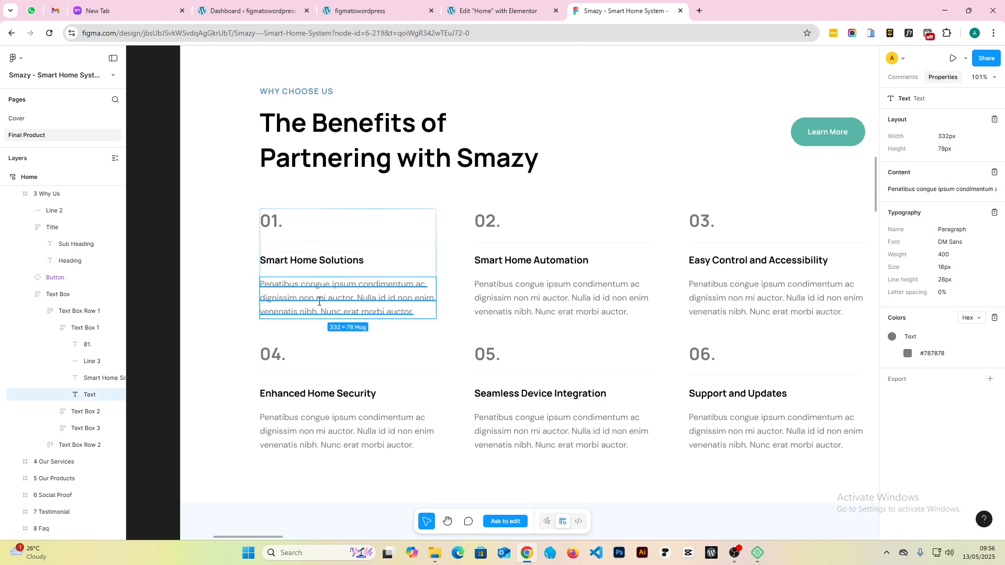
# - In Elementor, add a Heading widget to the first of the three containers and set its title to "01."
pyautogui.click(504, 7)
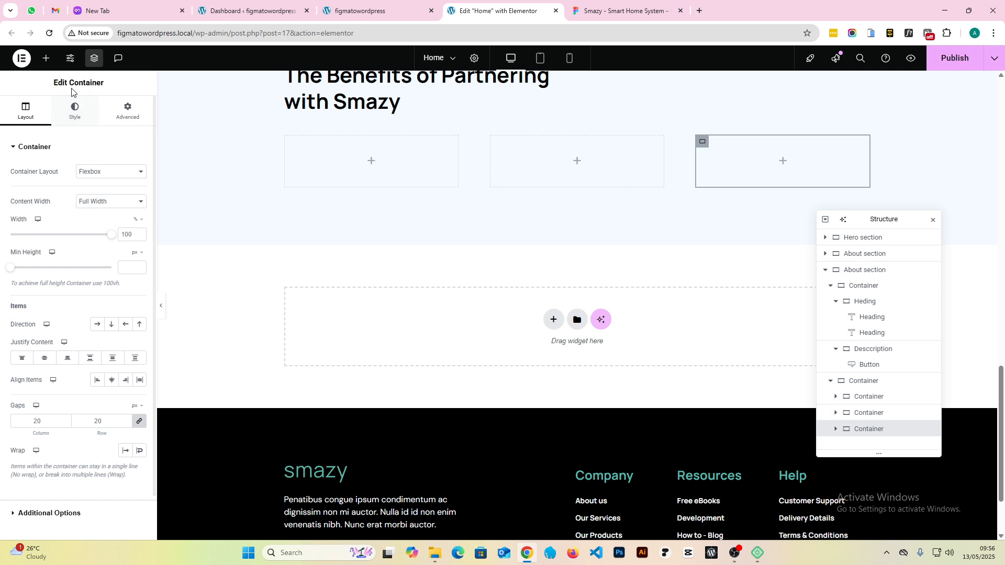
pyautogui.click(46, 58)
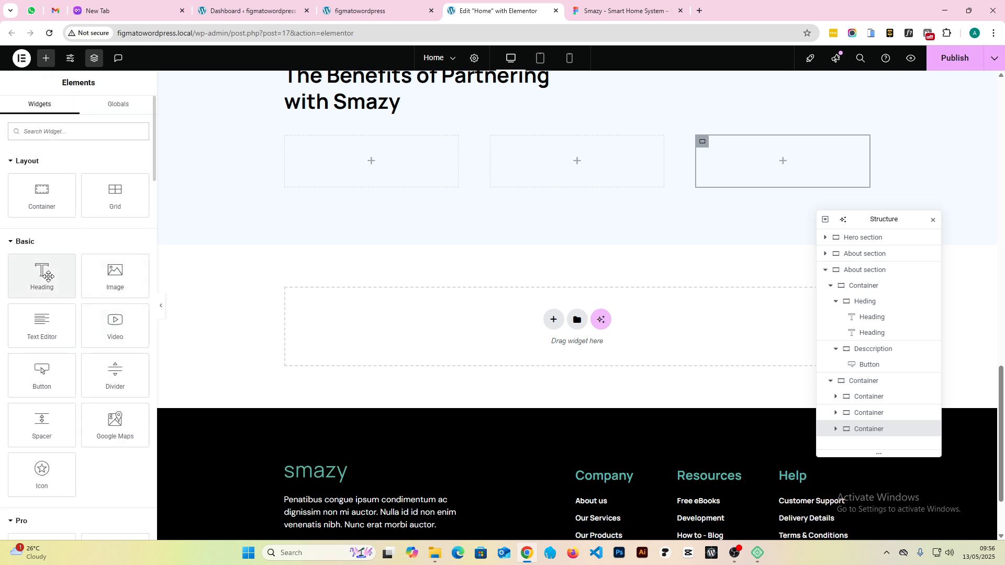
pyautogui.click(622, 11)
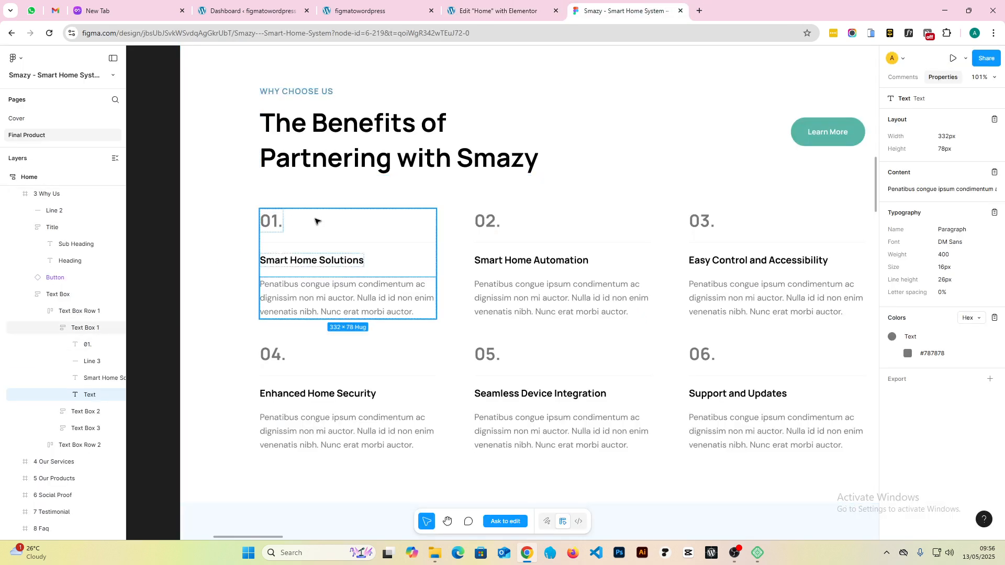
pyautogui.click(496, 6)
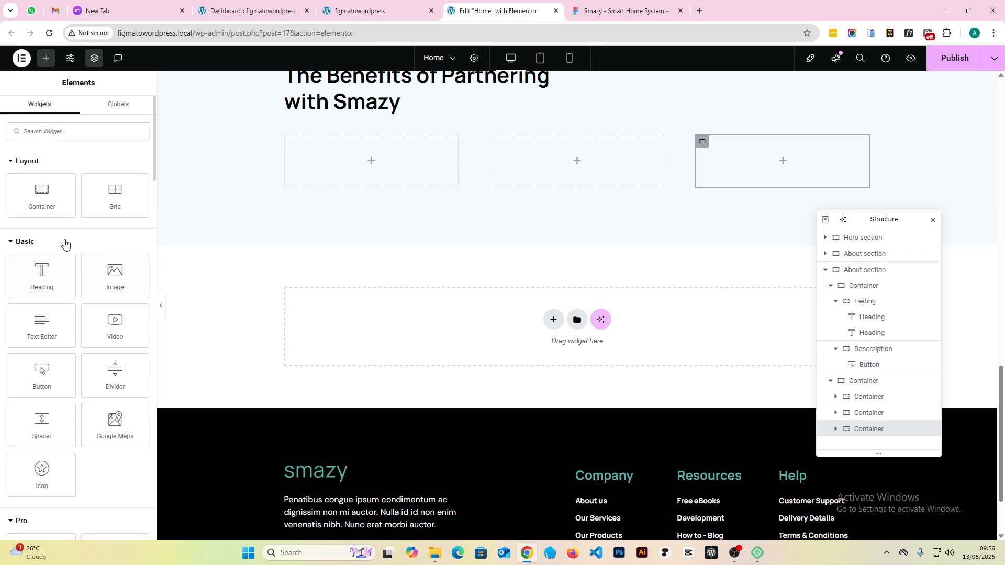
pyautogui.moveTo(41, 284); pyautogui.dragTo(366, 166)
pyautogui.moveTo(101, 182); pyautogui.dragTo(1, 180)
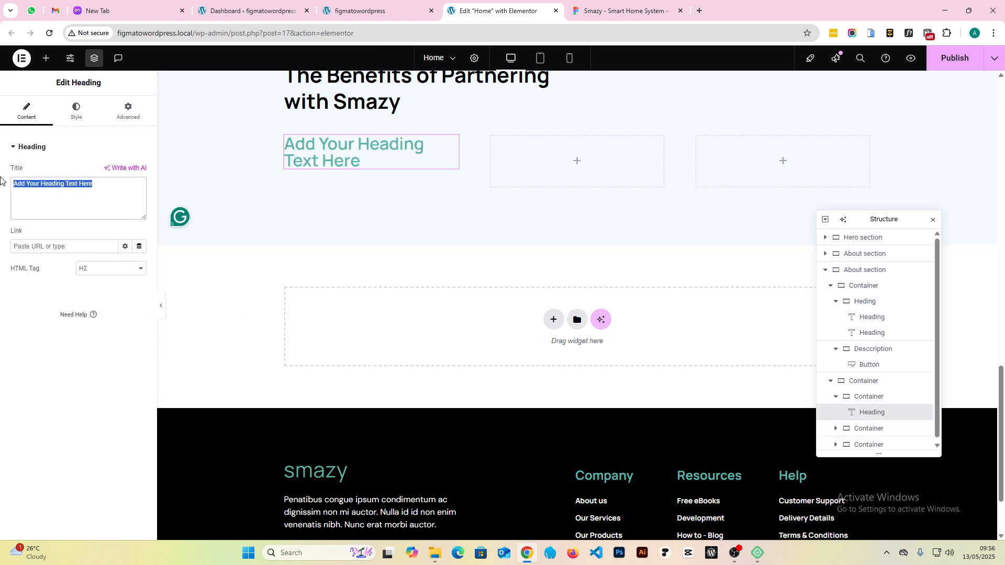
pyautogui.write('01.')
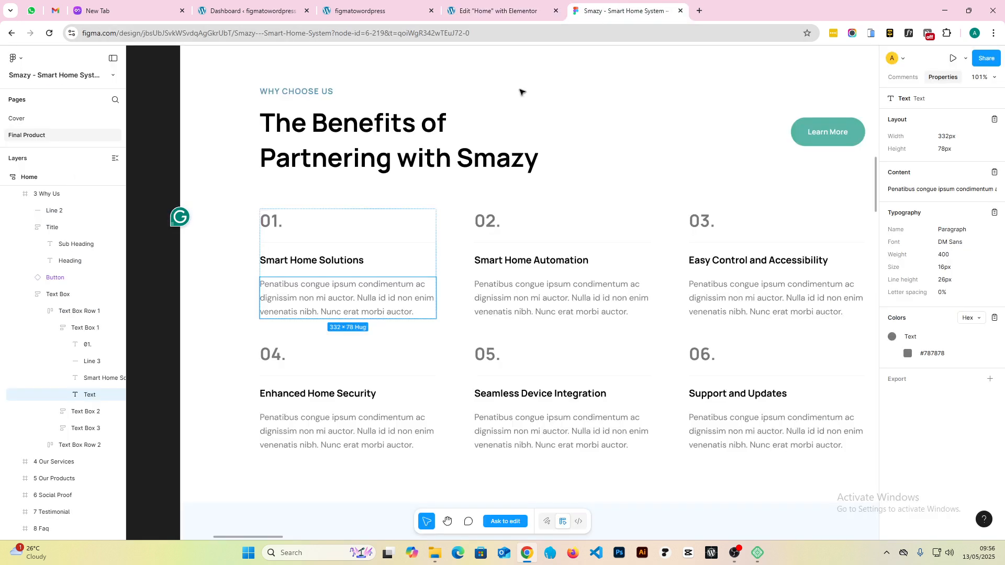
pyautogui.click(620, 11)
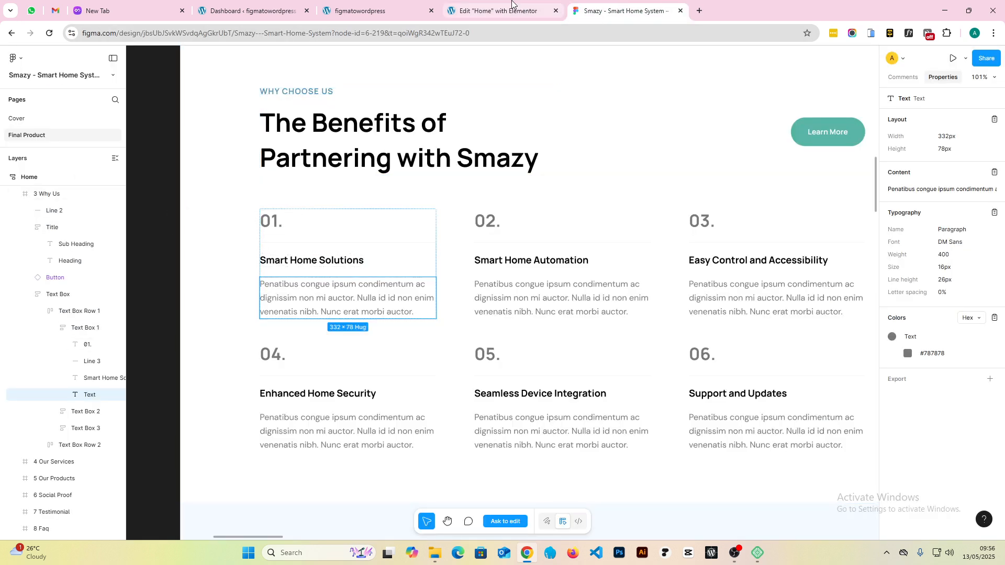
pyautogui.click(490, 11)
# - Apply a smaller global heading font to the "01." heading's typography to match the Figma design
pyautogui.click(72, 114)
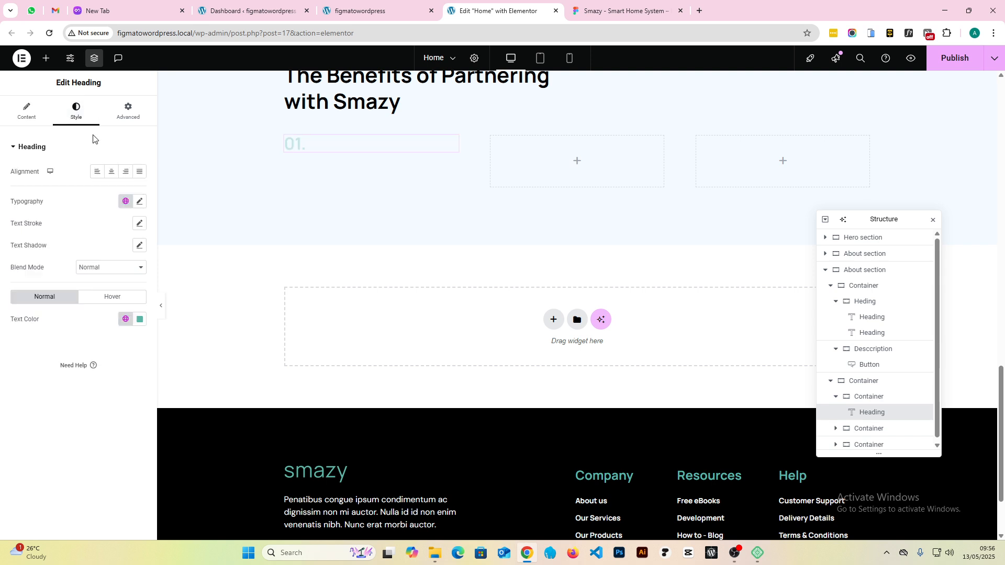
pyautogui.click(125, 202)
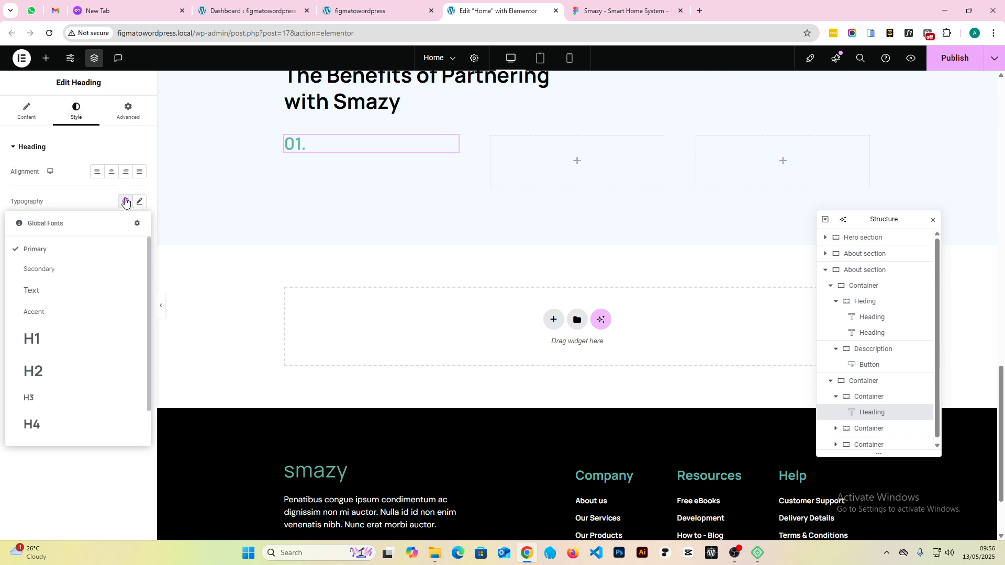
pyautogui.click(125, 201)
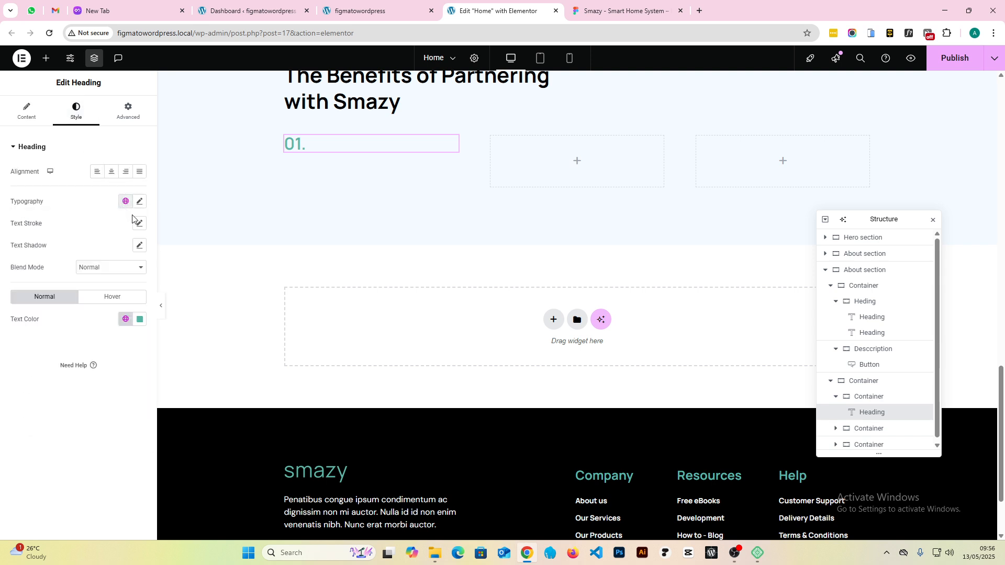
pyautogui.click(29, 119)
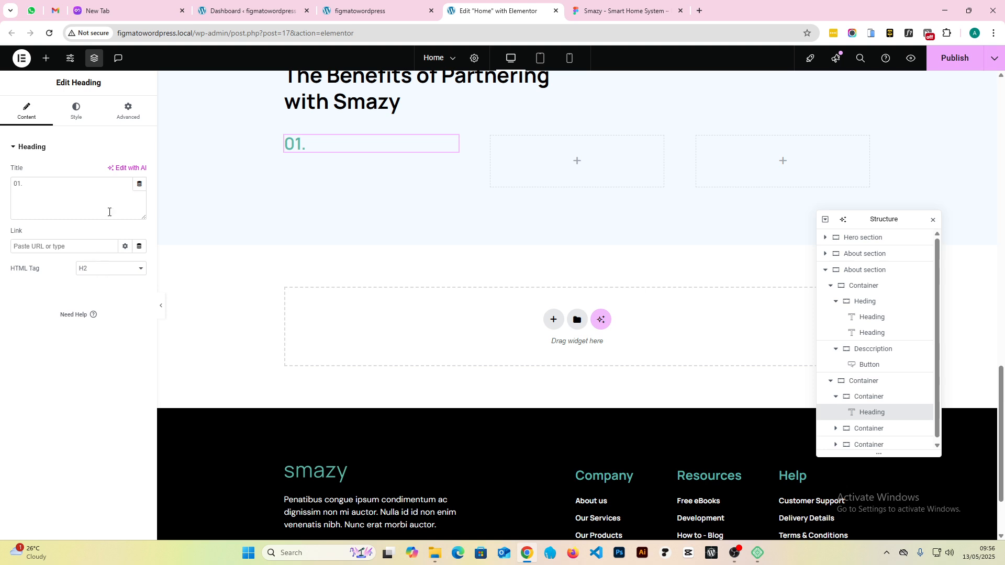
pyautogui.click(76, 111)
pyautogui.click(125, 201)
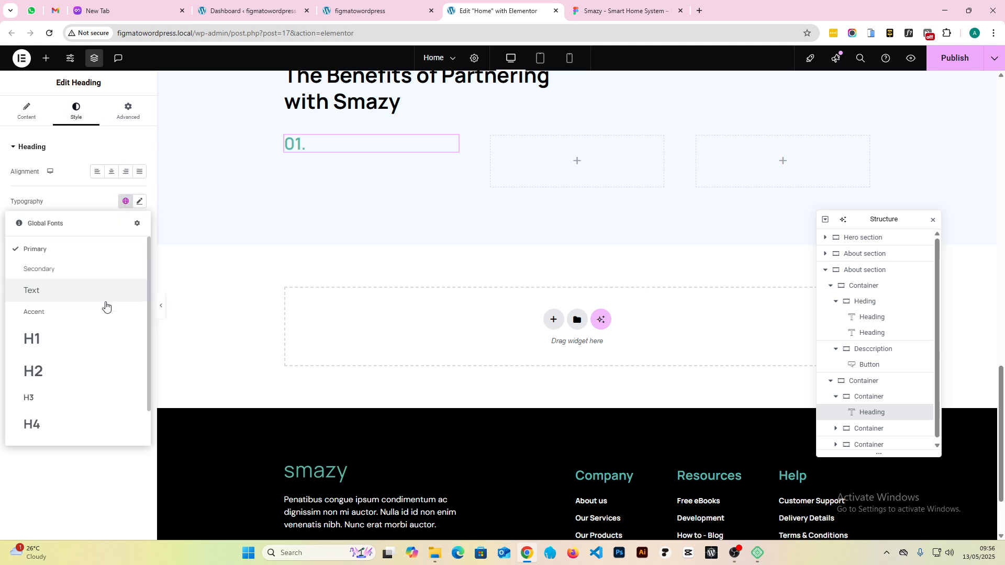
pyautogui.click(622, 10)
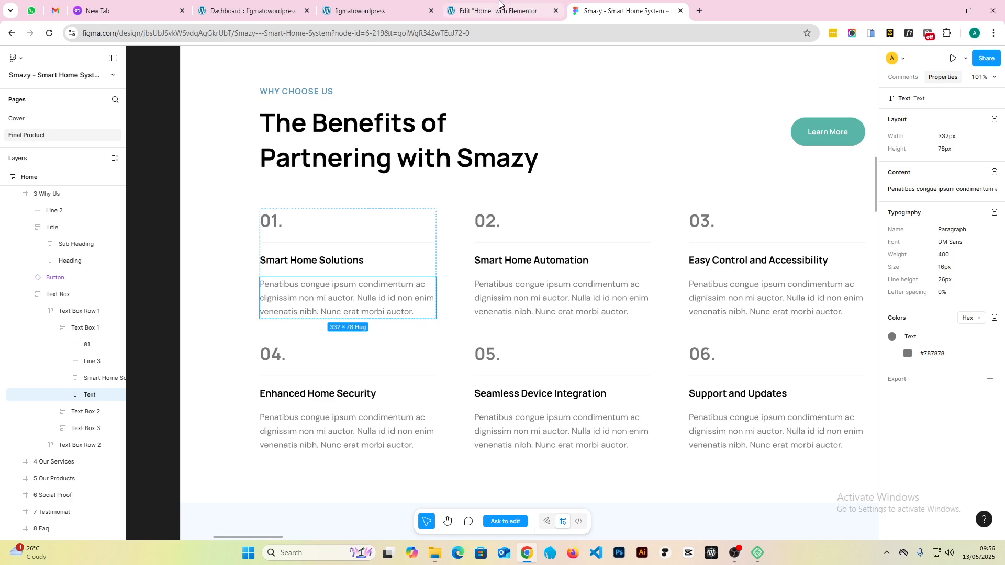
pyautogui.click(498, 5)
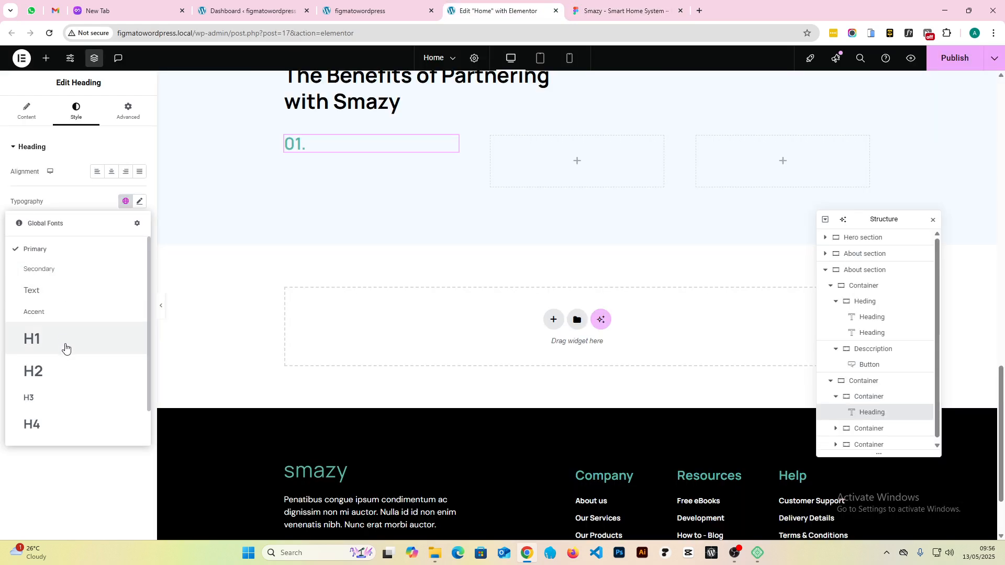
pyautogui.scroll(-2, 65, 346)
pyautogui.click(31, 390)
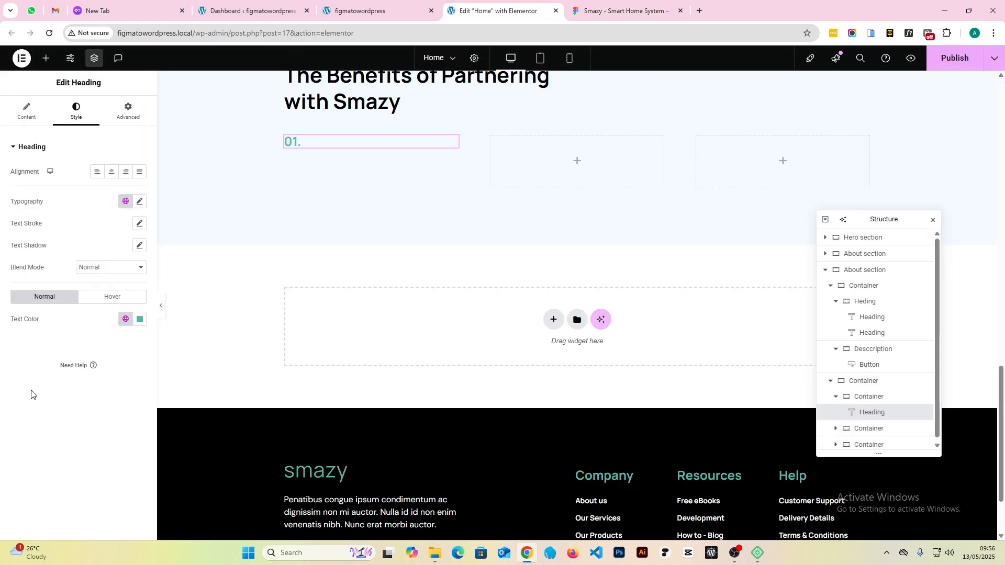
# - Compare the number's styling with the Figma design and set the "01." heading's text color to the global Text color
pyautogui.click(648, 6)
pyautogui.click(490, 3)
pyautogui.click(607, 2)
pyautogui.scroll(-3, 313, 304)
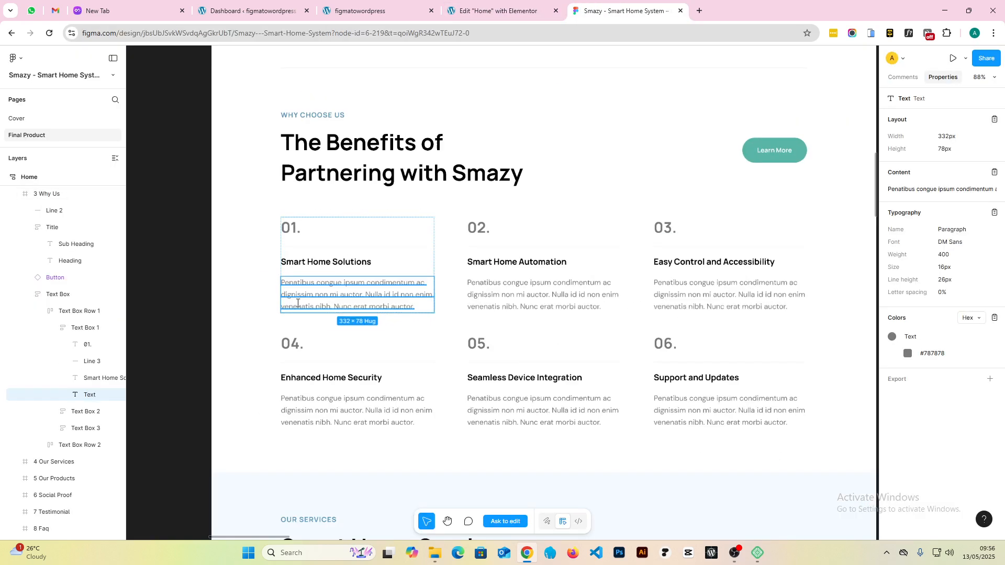
pyautogui.click(487, 3)
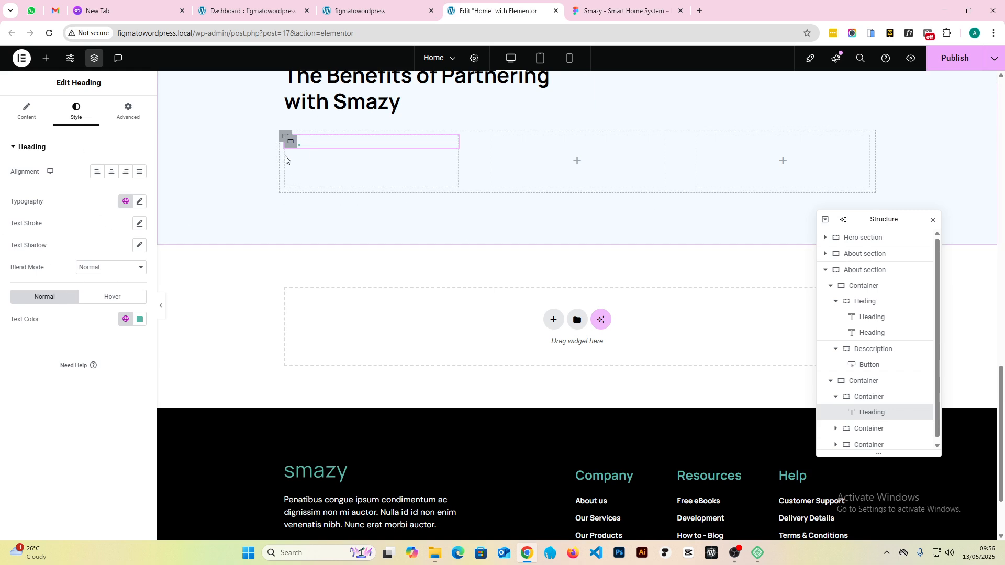
pyautogui.click(125, 319)
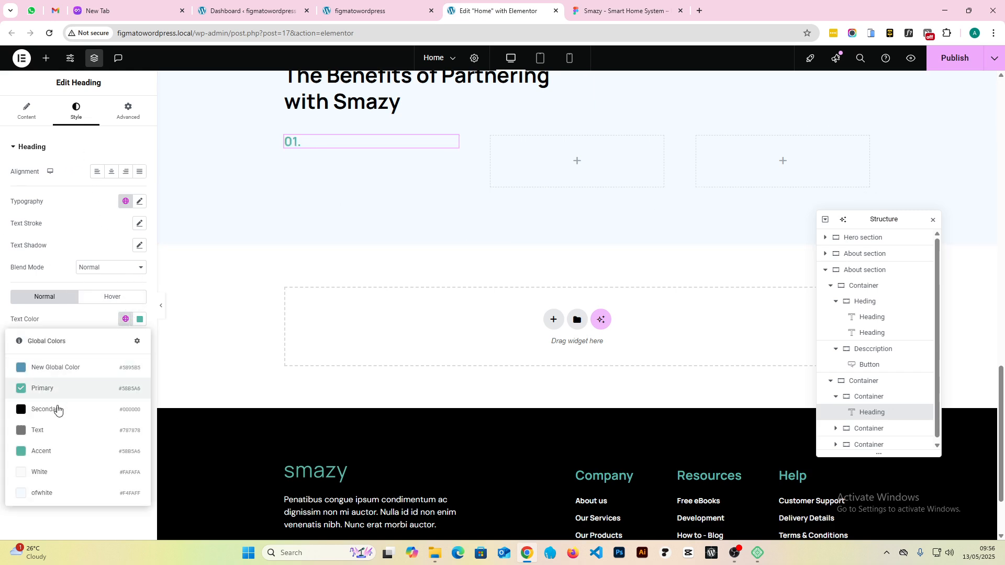
pyautogui.click(55, 438)
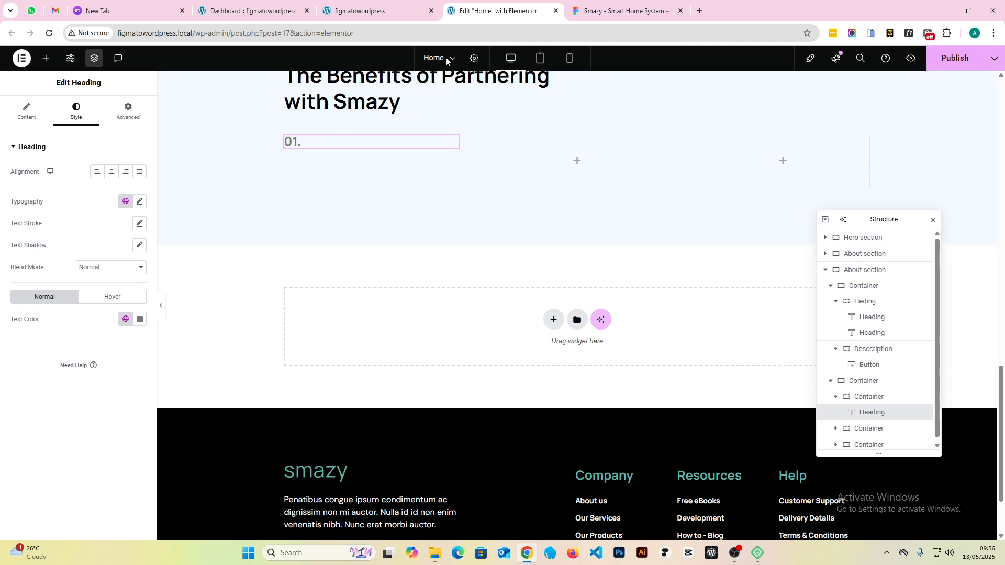
# - Add a Divider widget below the "01." heading and set its gap to 0
pyautogui.click(623, 10)
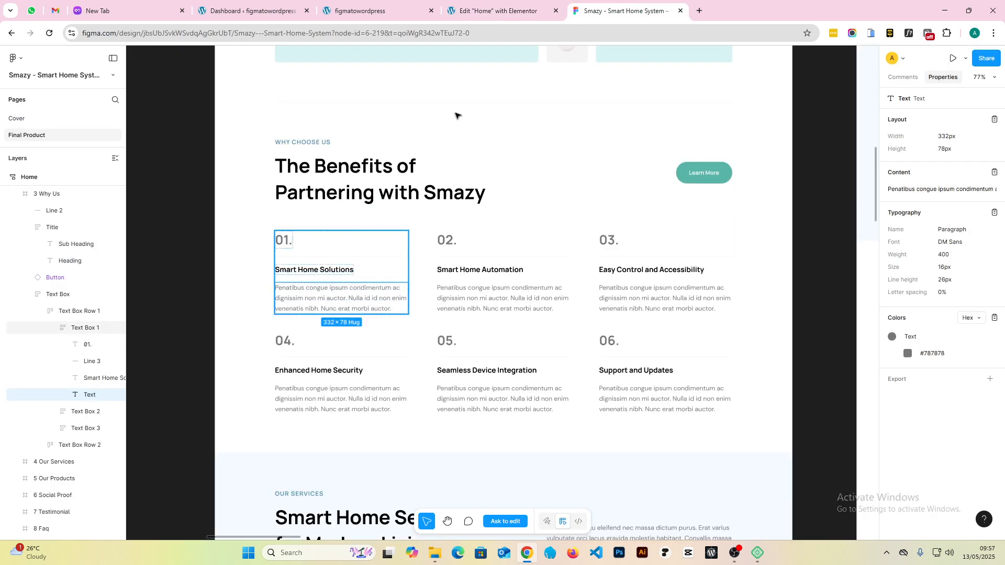
pyautogui.click(486, 10)
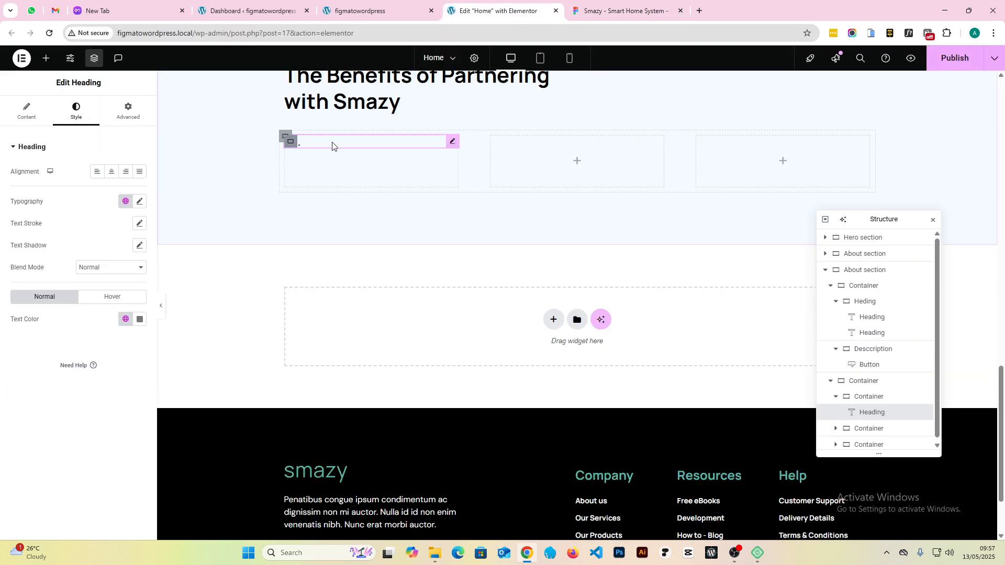
pyautogui.click(46, 60)
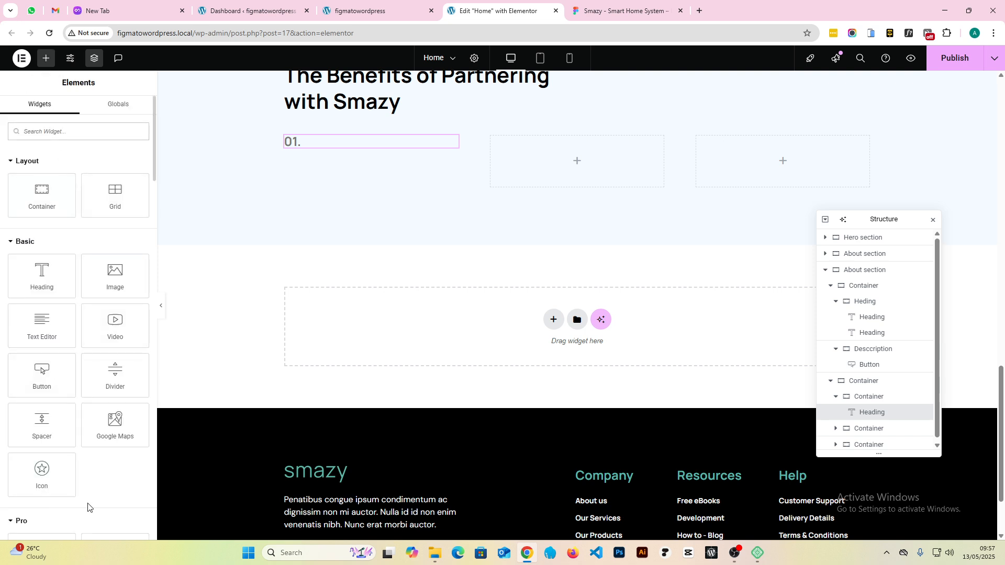
pyautogui.moveTo(116, 376); pyautogui.dragTo(344, 149)
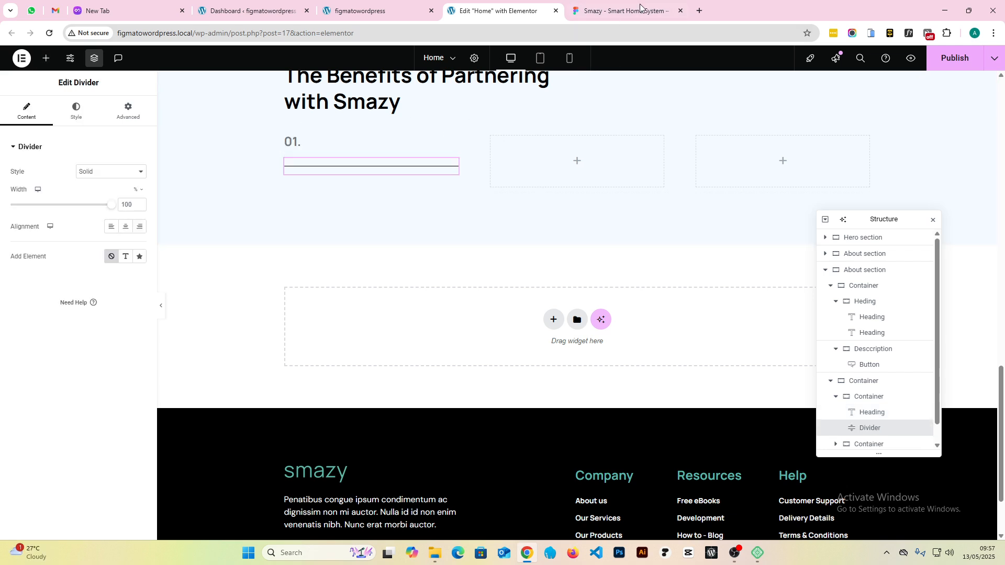
pyautogui.click(128, 111)
pyautogui.click(76, 111)
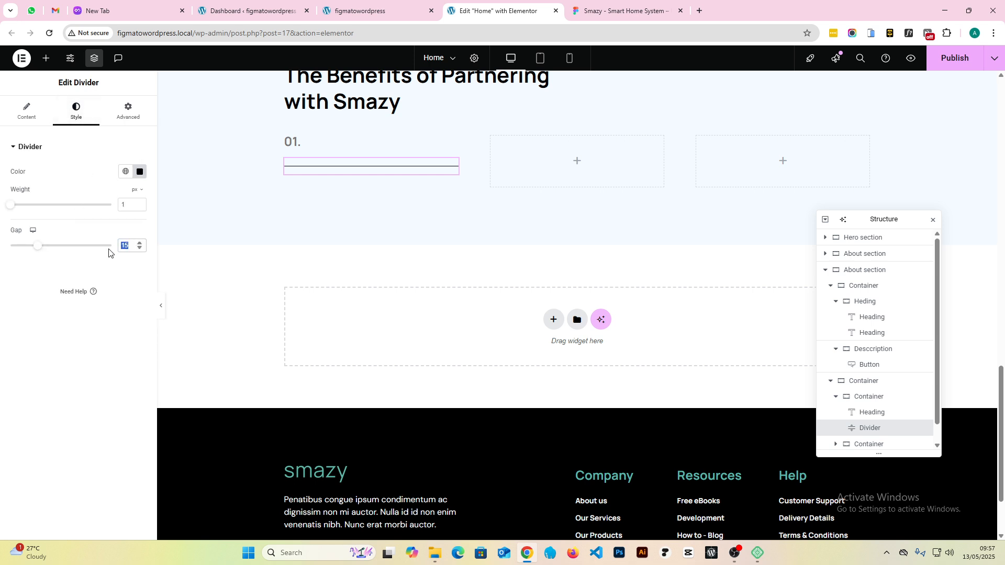
pyautogui.write('0')
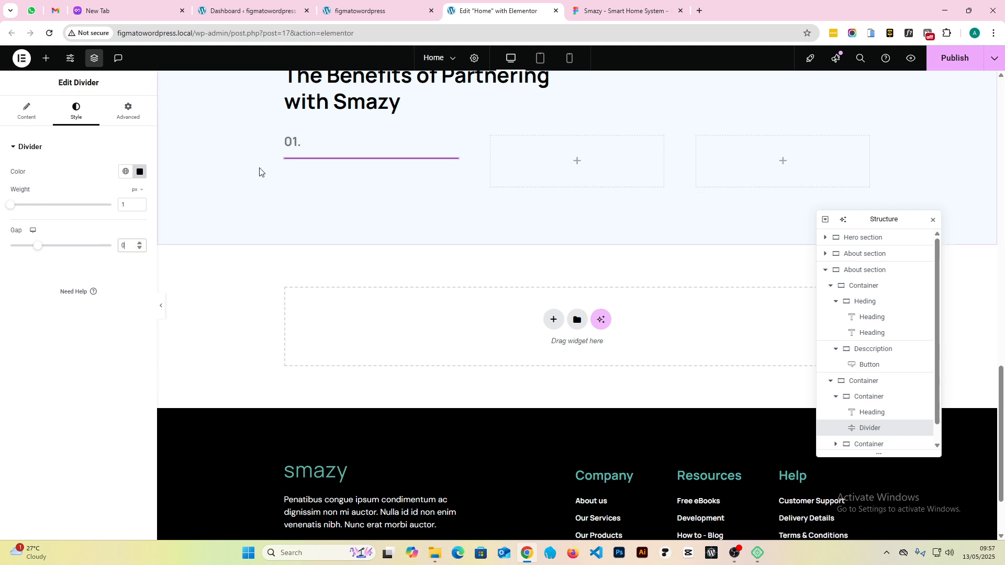
# - Check the line in the Figma design, change the divider's color to light gray, and preview the section
pyautogui.click(612, 9)
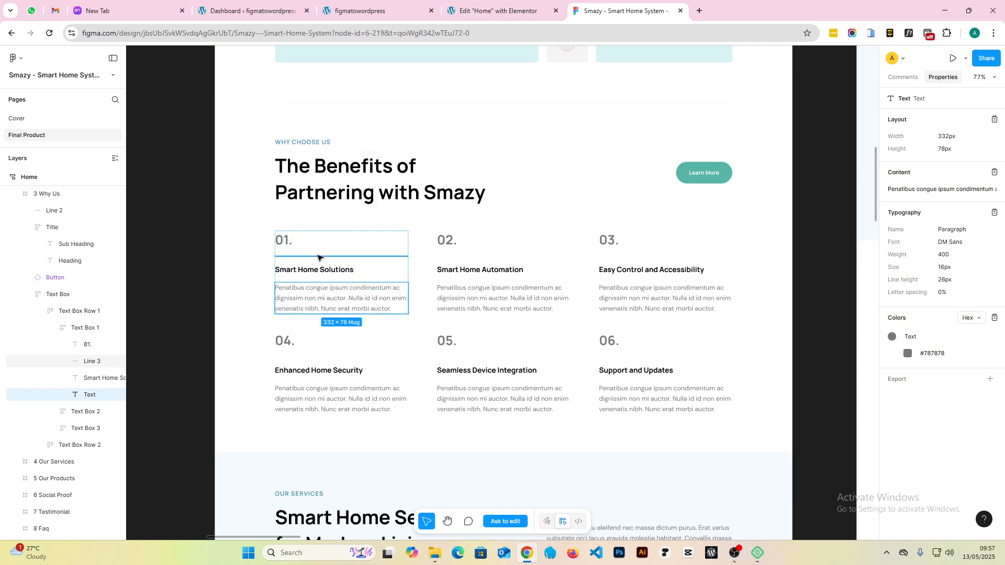
pyautogui.scroll(5, 326, 260)
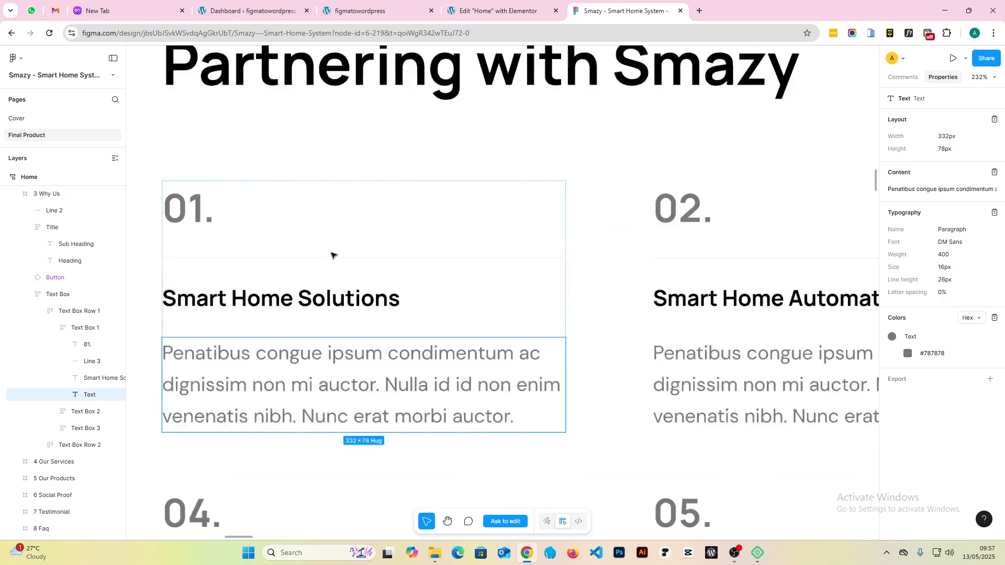
pyautogui.scroll(-4, 547, 121)
pyautogui.click(515, 7)
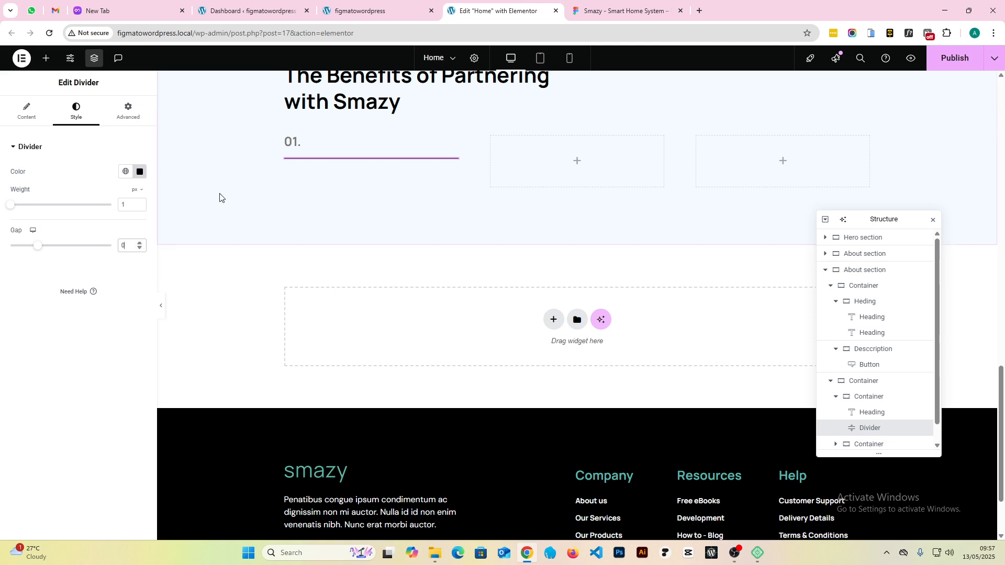
pyautogui.click(139, 172)
pyautogui.write('#DDDDDD')
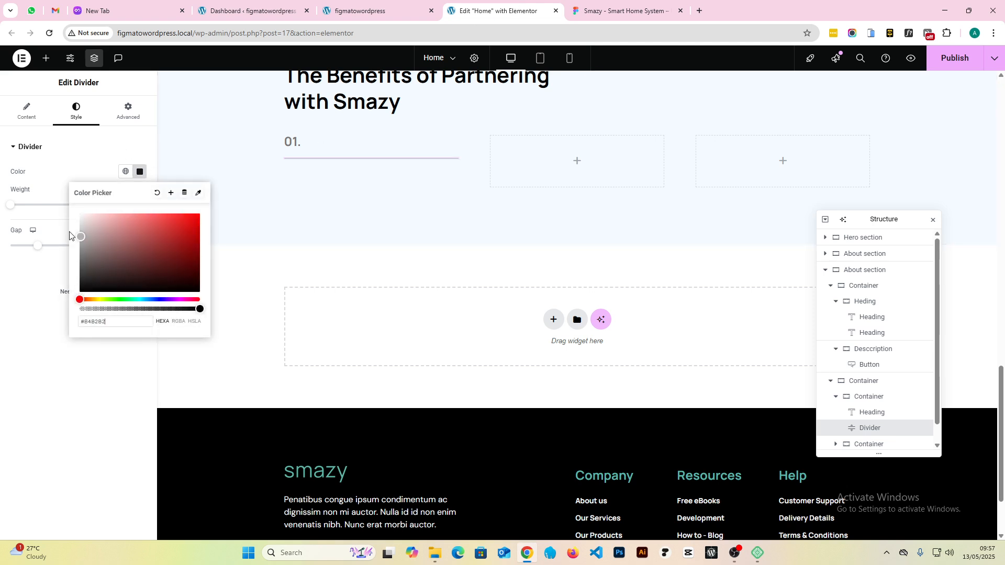
pyautogui.click(66, 152)
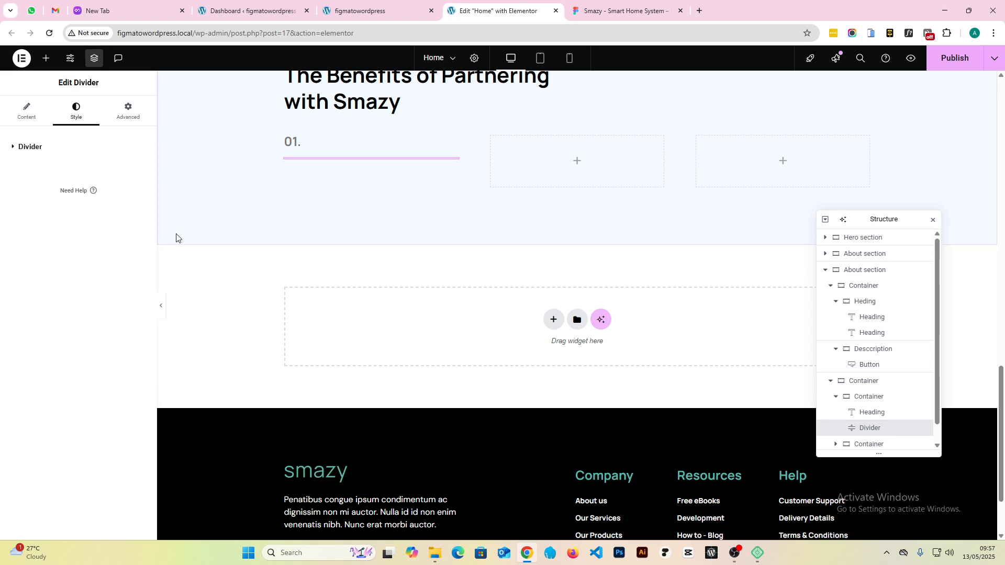
pyautogui.click(164, 306)
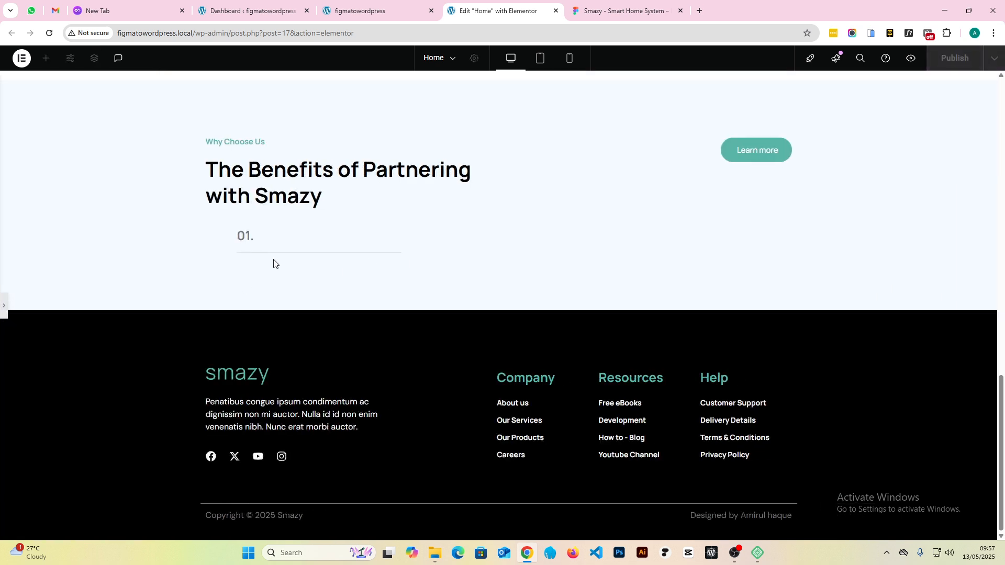
pyautogui.click(2, 309)
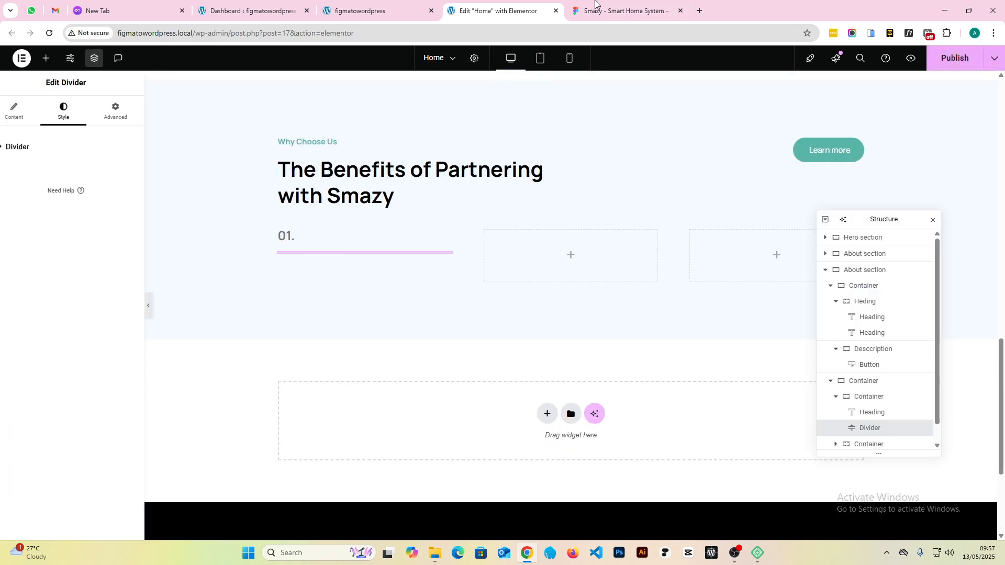
# - Add a second Heading widget to the first container and place it below the divider
pyautogui.click(620, 10)
pyautogui.click(517, 5)
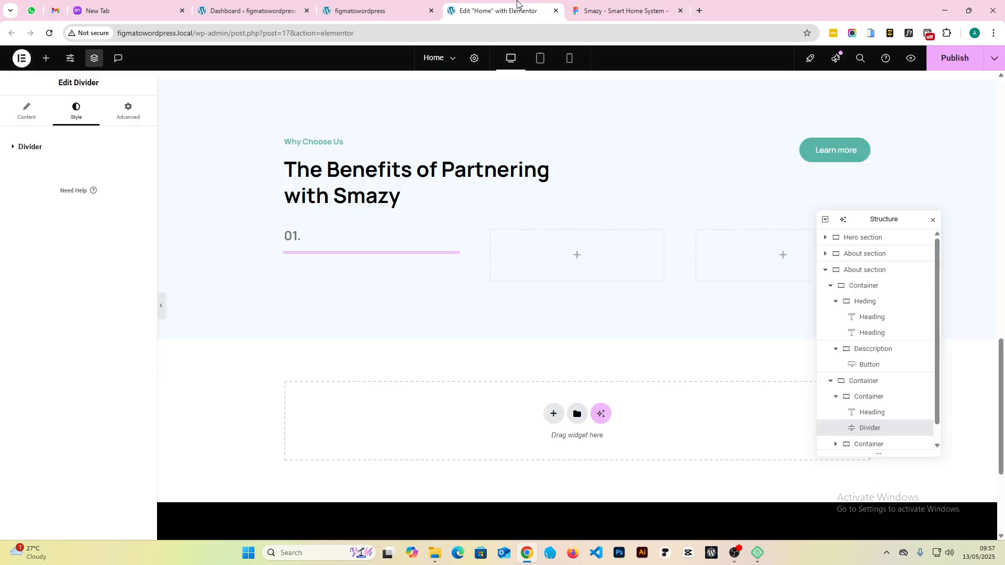
pyautogui.click(46, 58)
pyautogui.moveTo(45, 287); pyautogui.dragTo(407, 236)
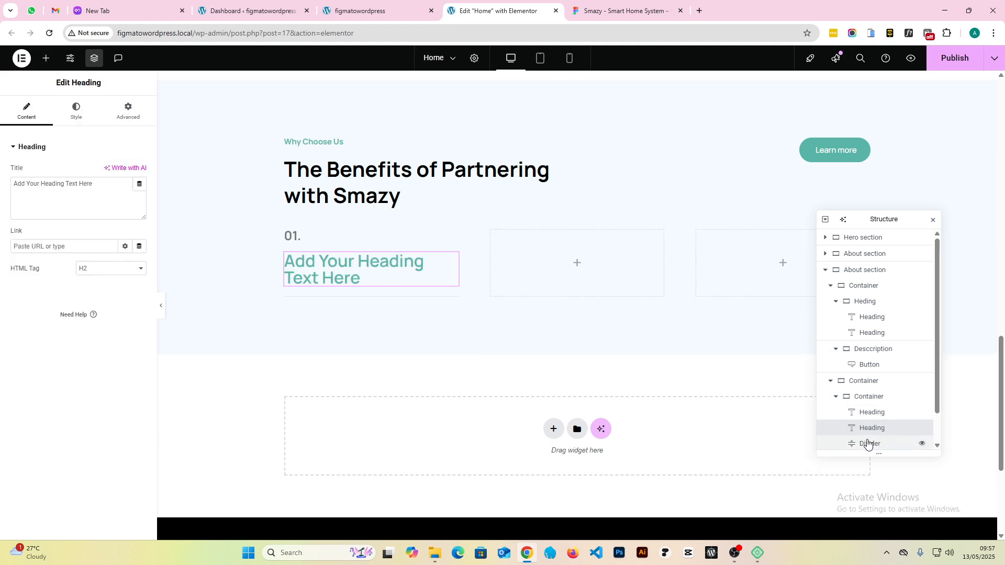
pyautogui.moveTo(868, 445); pyautogui.dragTo(870, 407)
# - Replace the second heading's placeholder title below the divider with "Smart Home Solutions"
pyautogui.click(334, 271)
pyautogui.moveTo(96, 183); pyautogui.dragTo(0, 180)
pyautogui.press('super+v')
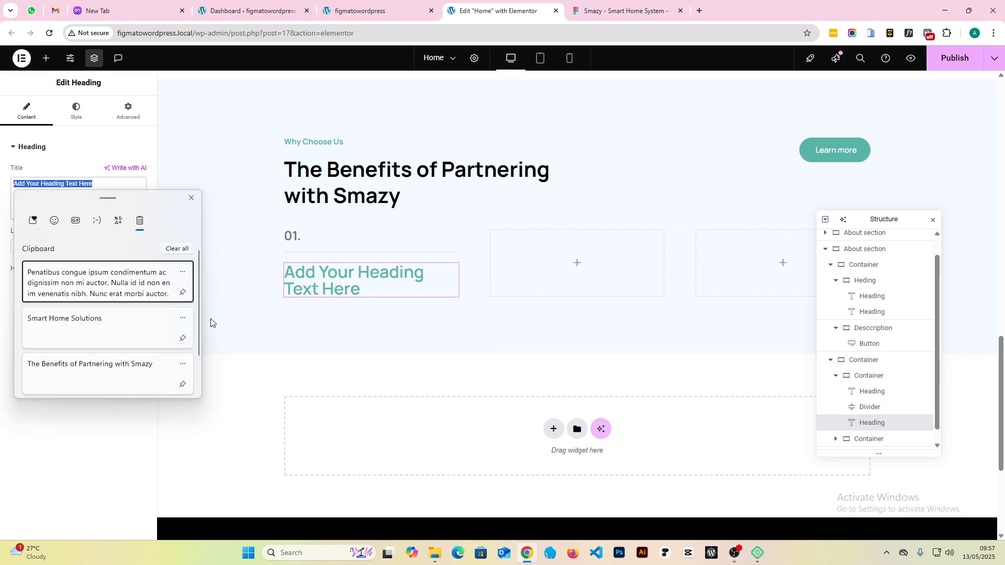
pyautogui.click(71, 328)
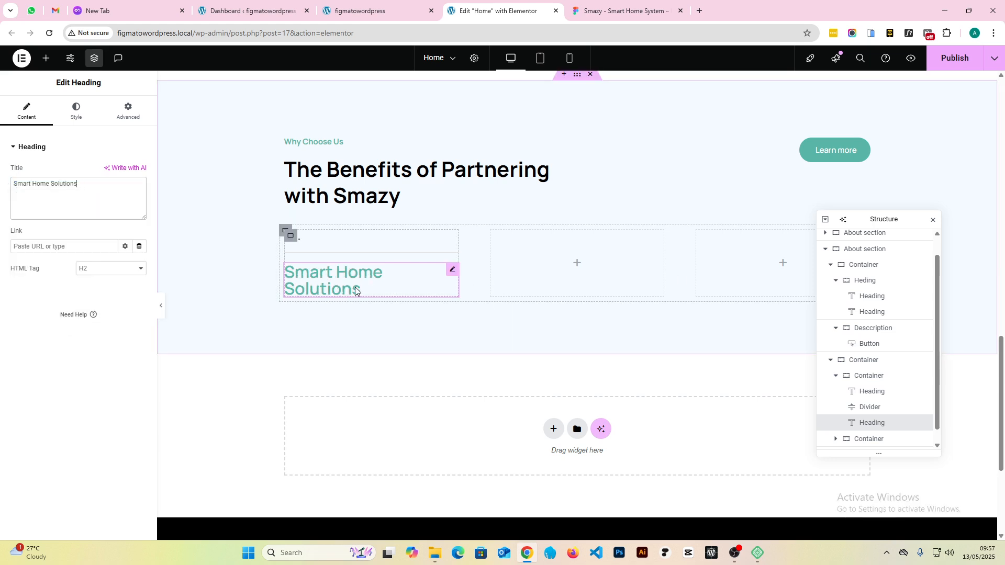
# - Check the "Smart Home Solutions" typography in the Figma design and try the H5 global font on the heading
pyautogui.click(611, 3)
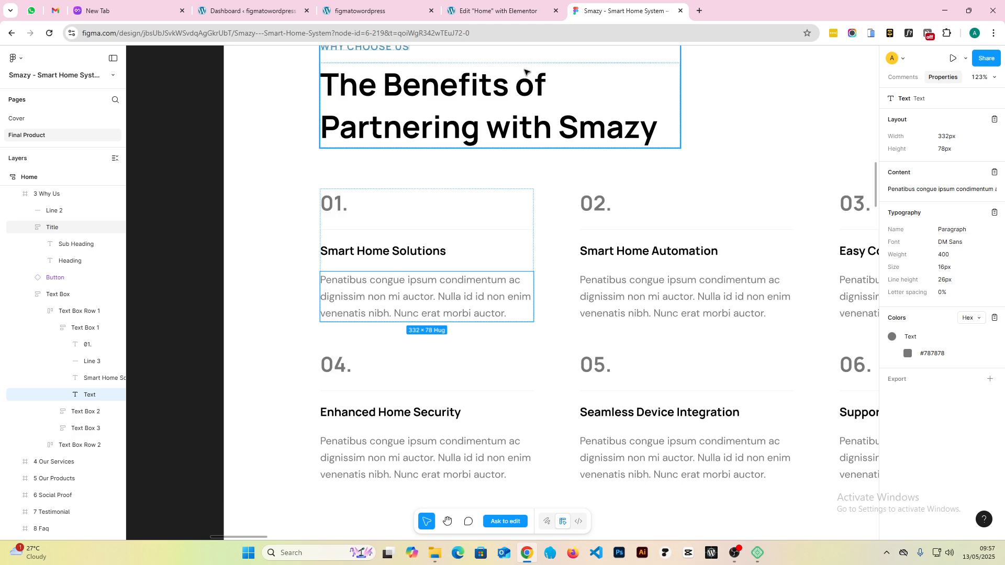
pyautogui.click(405, 250)
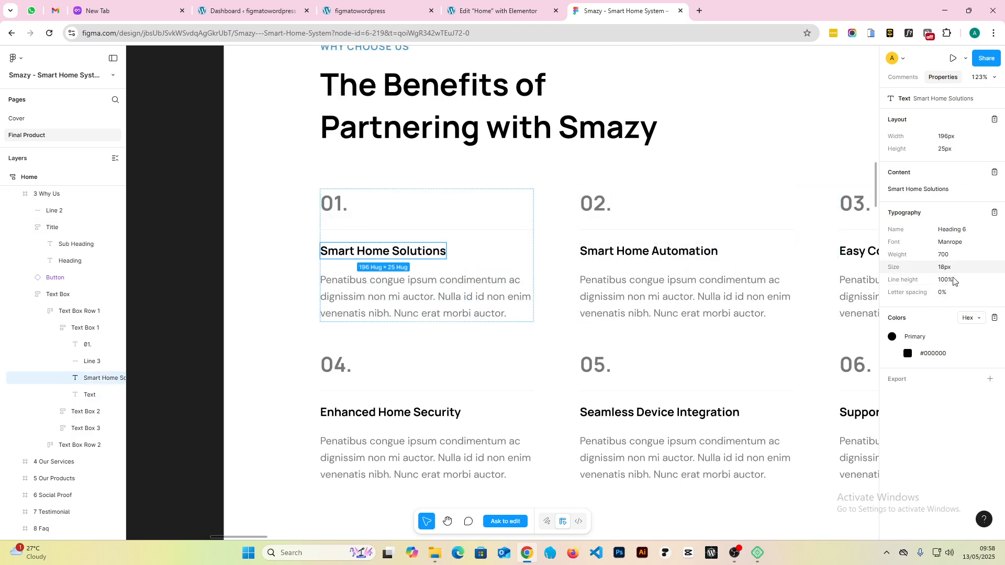
pyautogui.click(494, 11)
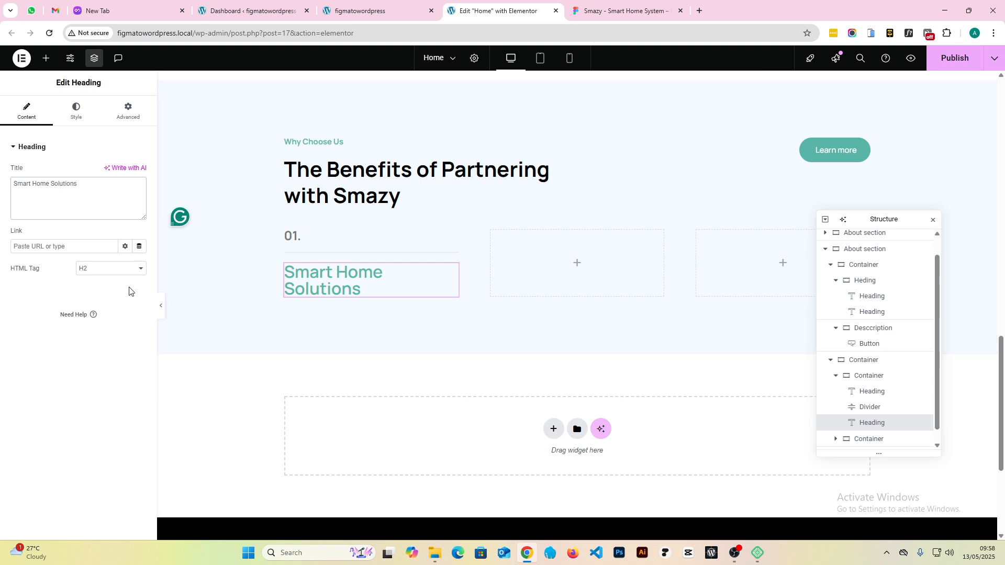
pyautogui.click(76, 112)
pyautogui.click(126, 201)
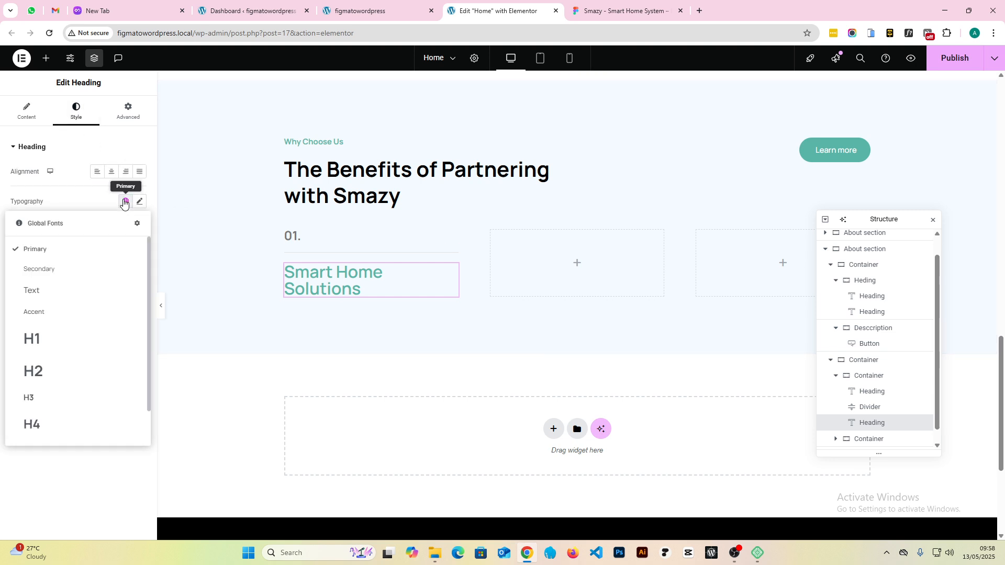
pyautogui.scroll(-2, 89, 307)
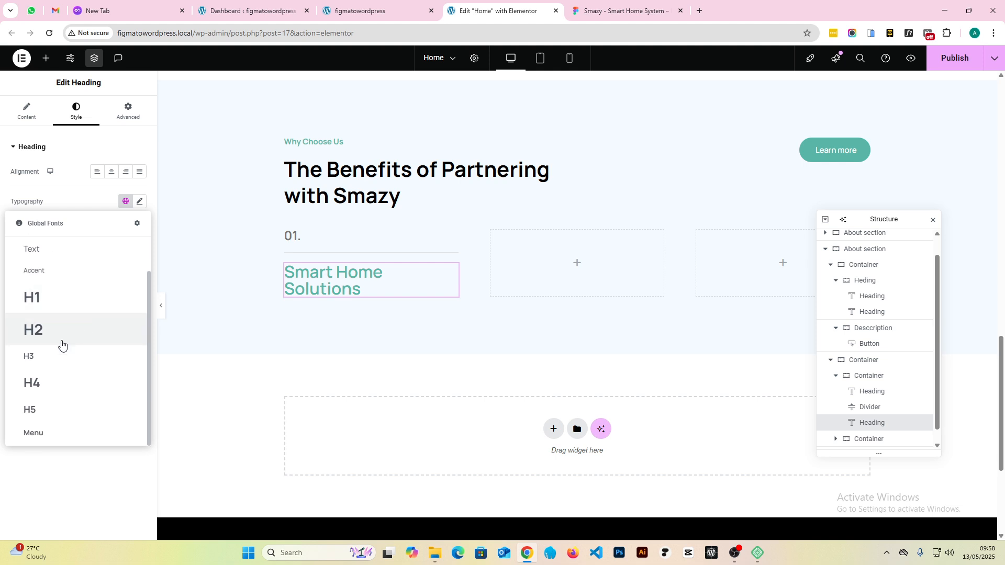
pyautogui.click(46, 411)
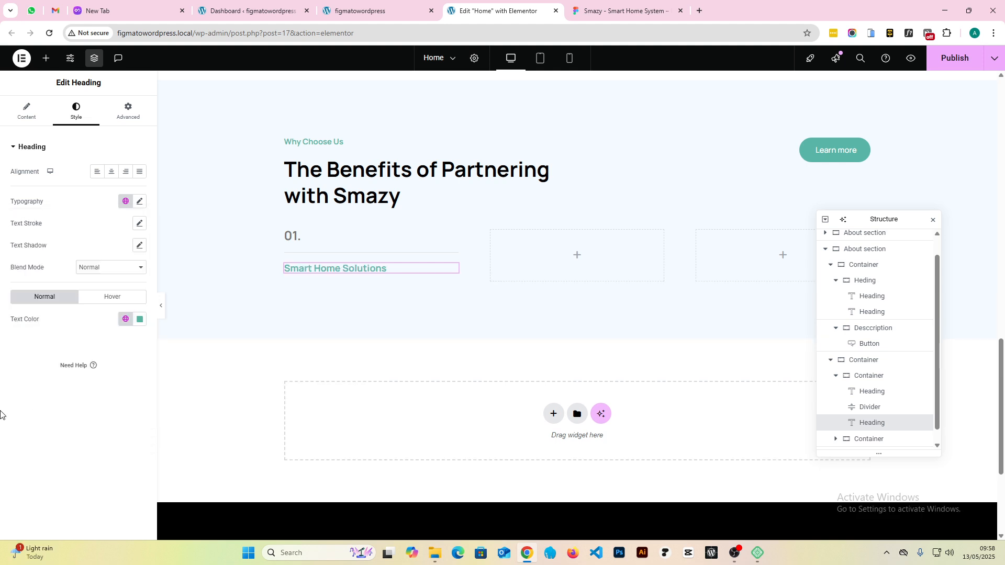
# - Apply the H4 global font to the "Smart Home Solutions" heading and set its text color to the global Secondary color
pyautogui.click(124, 200)
pyautogui.scroll(-1, 47, 398)
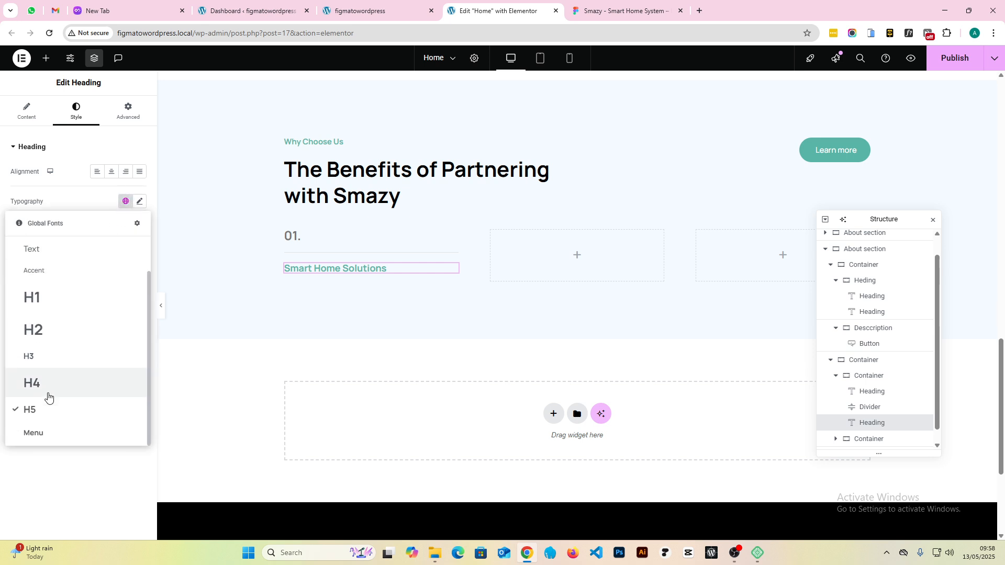
pyautogui.click(47, 387)
pyautogui.click(623, 10)
pyautogui.click(497, 10)
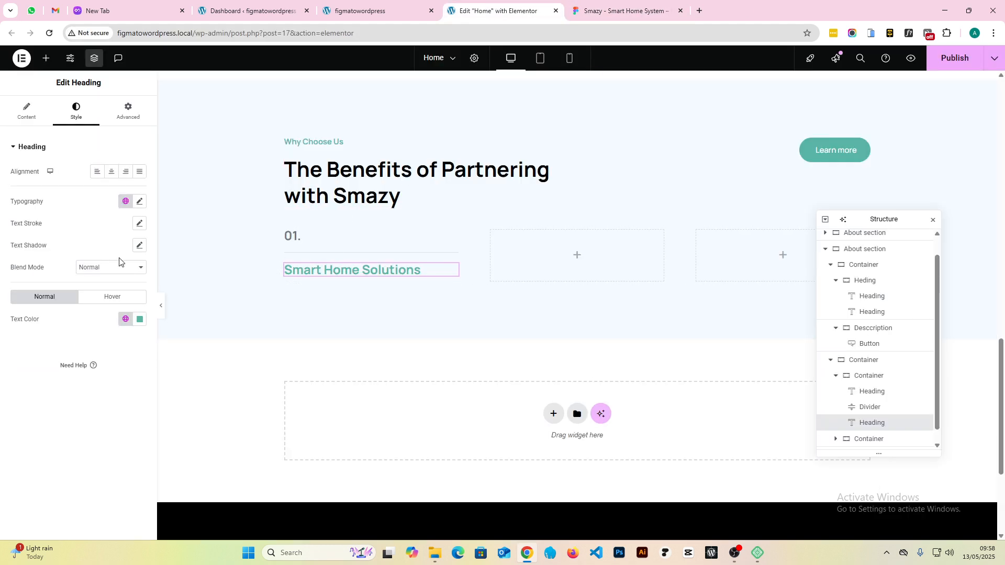
pyautogui.click(123, 319)
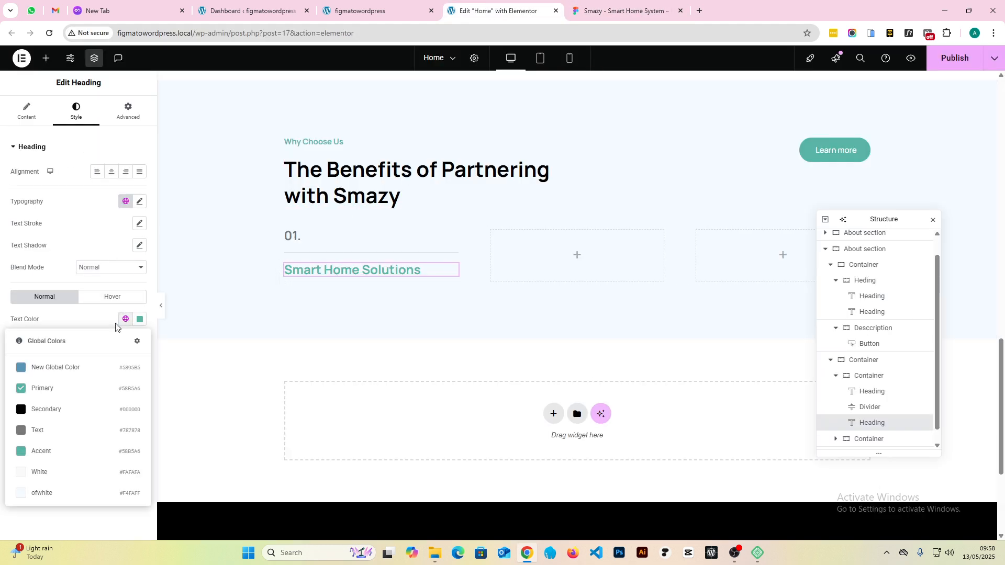
pyautogui.click(42, 411)
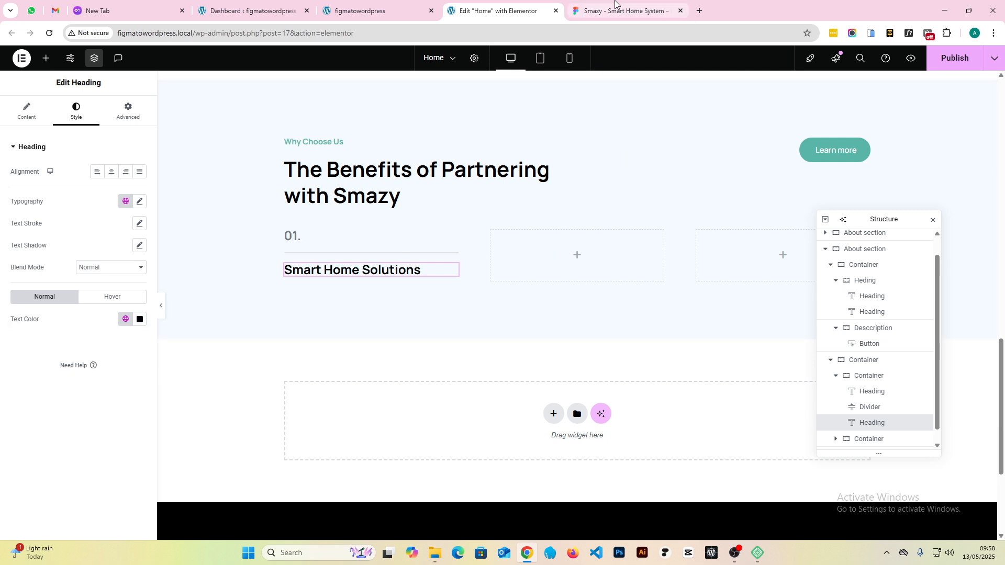
# - Add a Text Editor widget to the first container and place it below the "Smart Home Solutions" heading
pyautogui.click(46, 58)
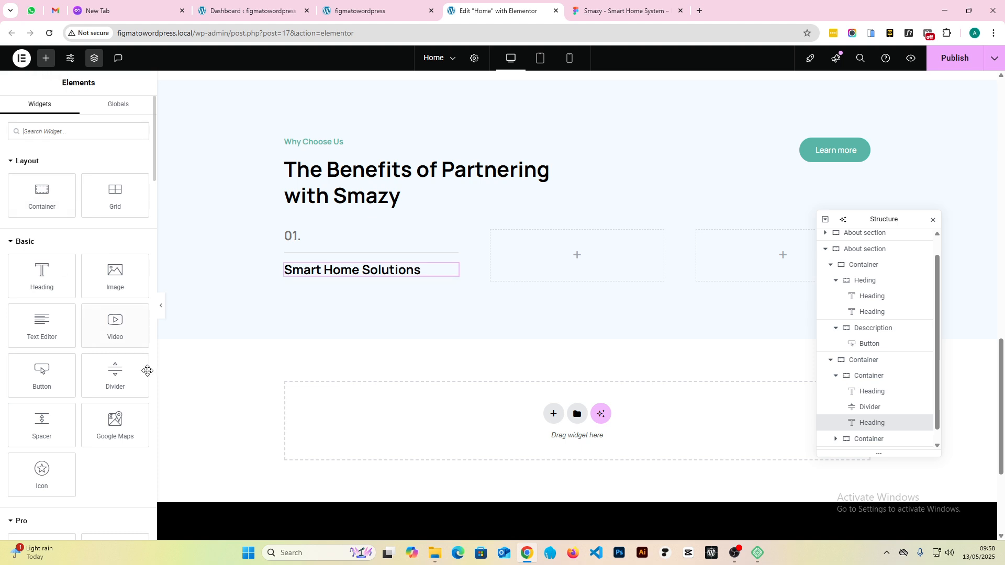
pyautogui.moveTo(25, 321); pyautogui.dragTo(361, 271)
pyautogui.moveTo(887, 440); pyautogui.dragTo(870, 421)
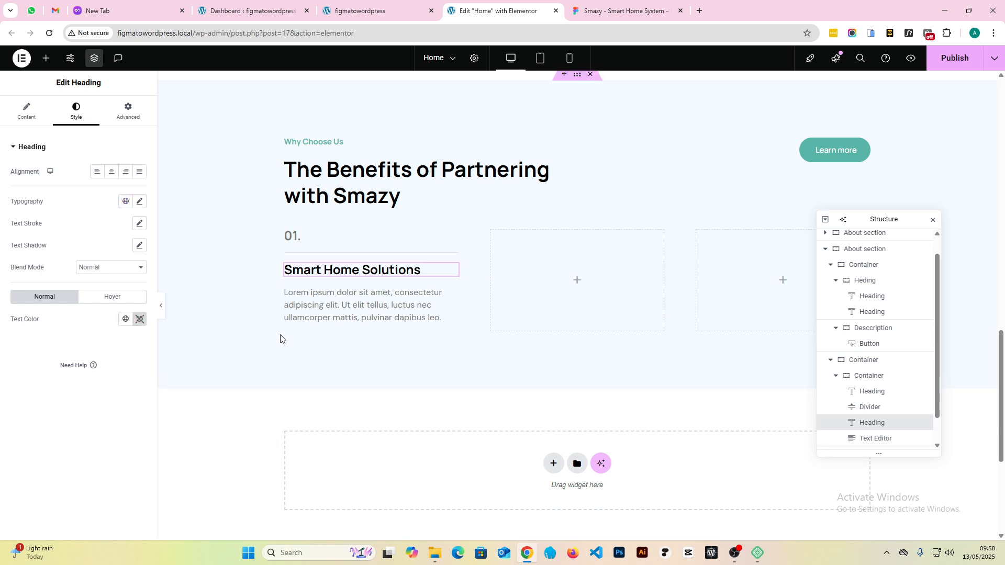
# - Replace the text editor's placeholder with the copied "Penatibus congue ipsum condimentum" paragraph
pyautogui.click(343, 298)
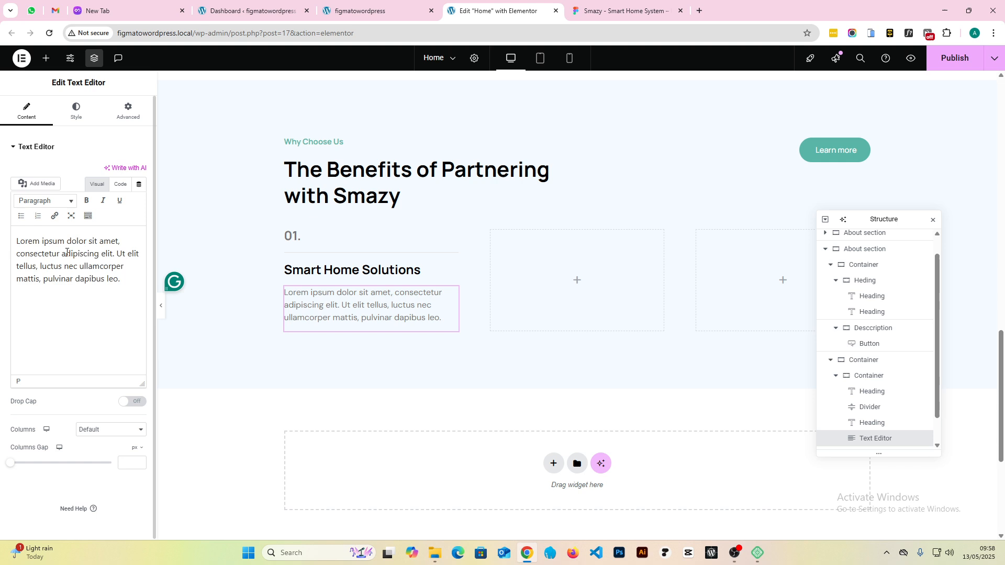
pyautogui.tripleClick(71, 255)
pyautogui.press('super+v')
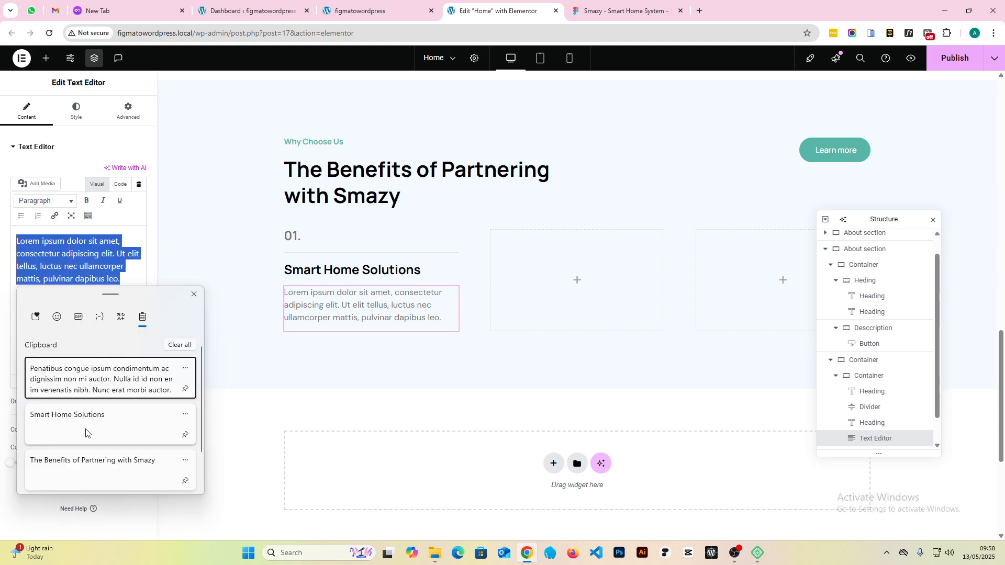
pyautogui.click(90, 377)
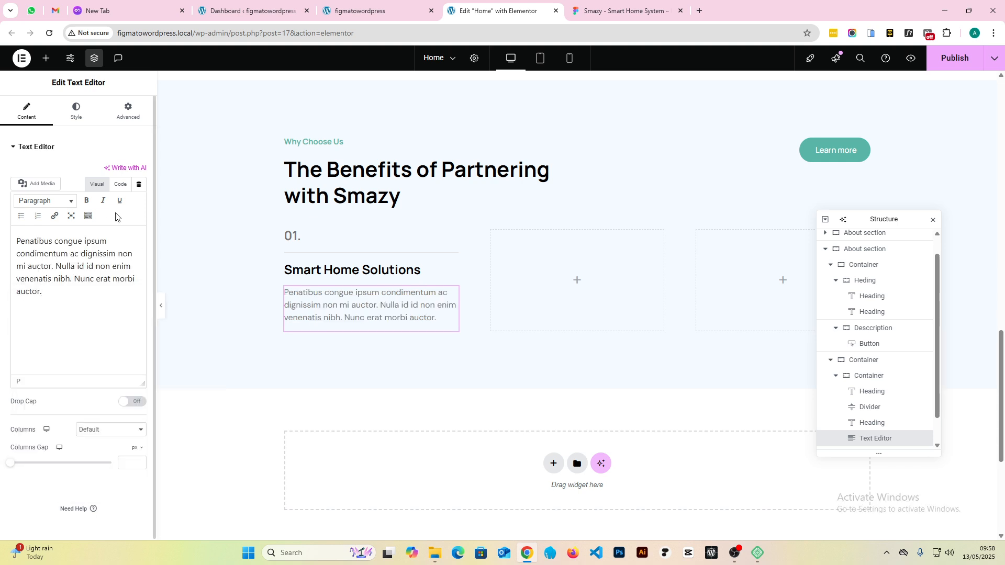
# - Compare the description with the Figma design and check its global font and text color settings
pyautogui.click(623, 11)
pyautogui.click(492, 9)
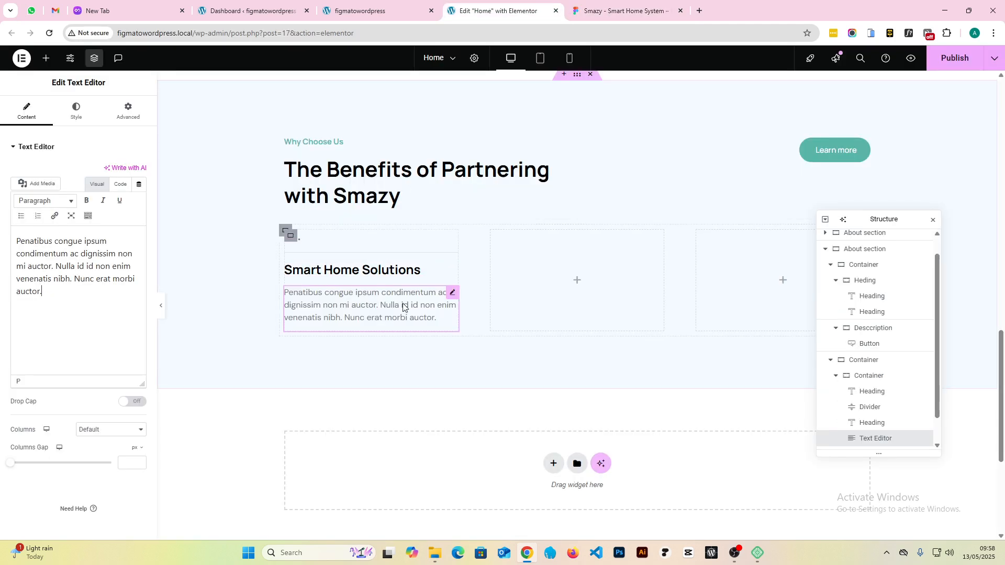
pyautogui.click(77, 113)
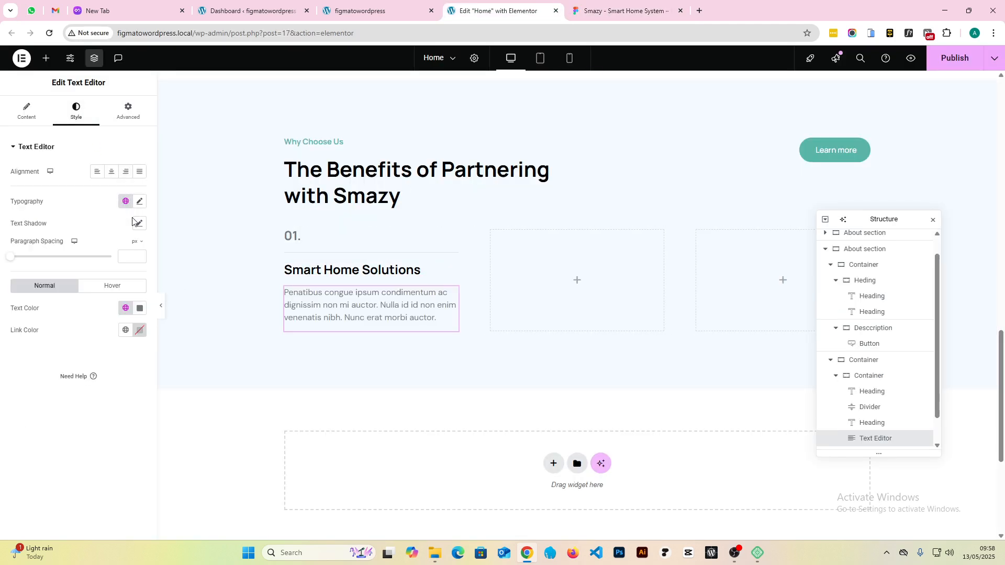
pyautogui.click(125, 201)
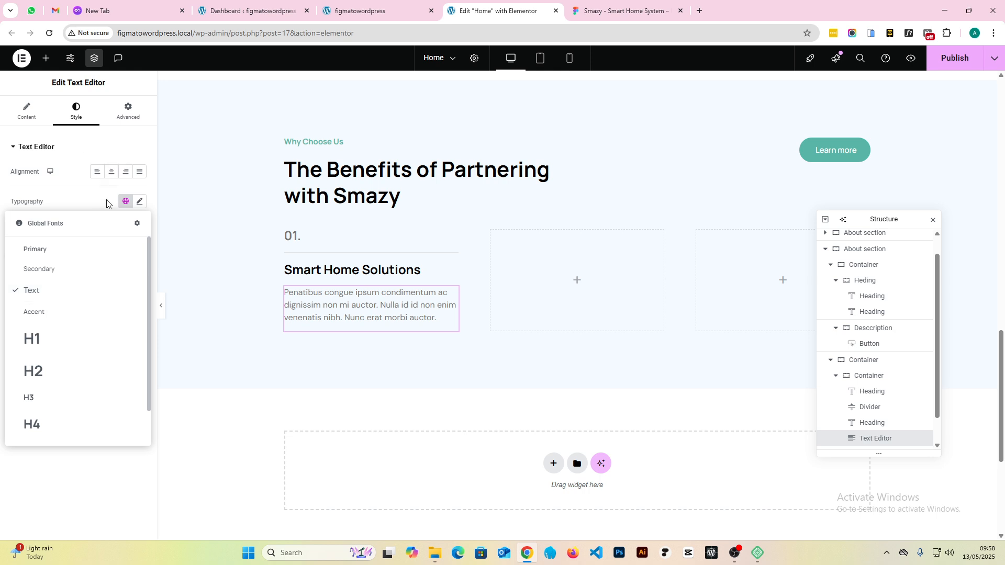
pyautogui.click(107, 203)
pyautogui.click(126, 308)
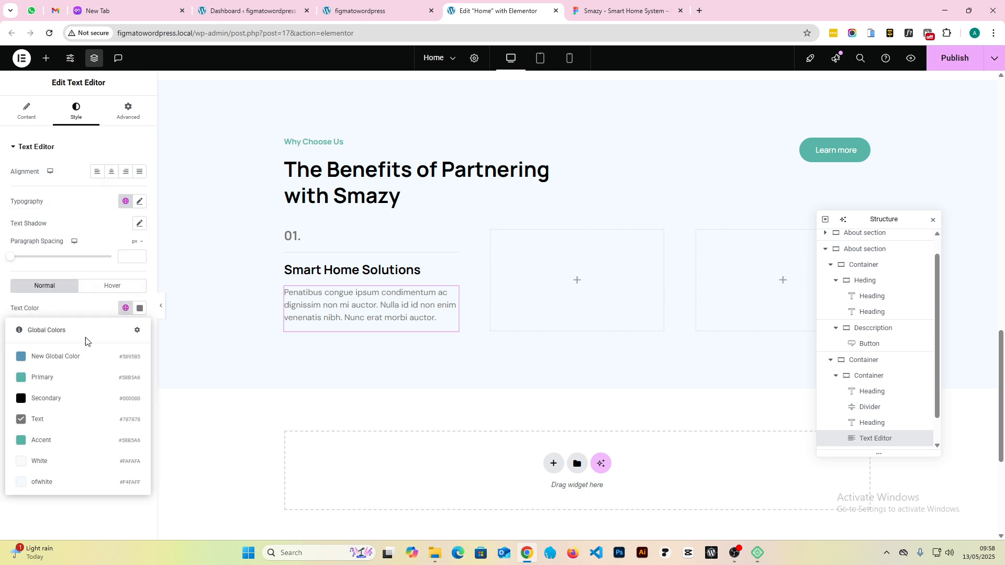
pyautogui.click(103, 205)
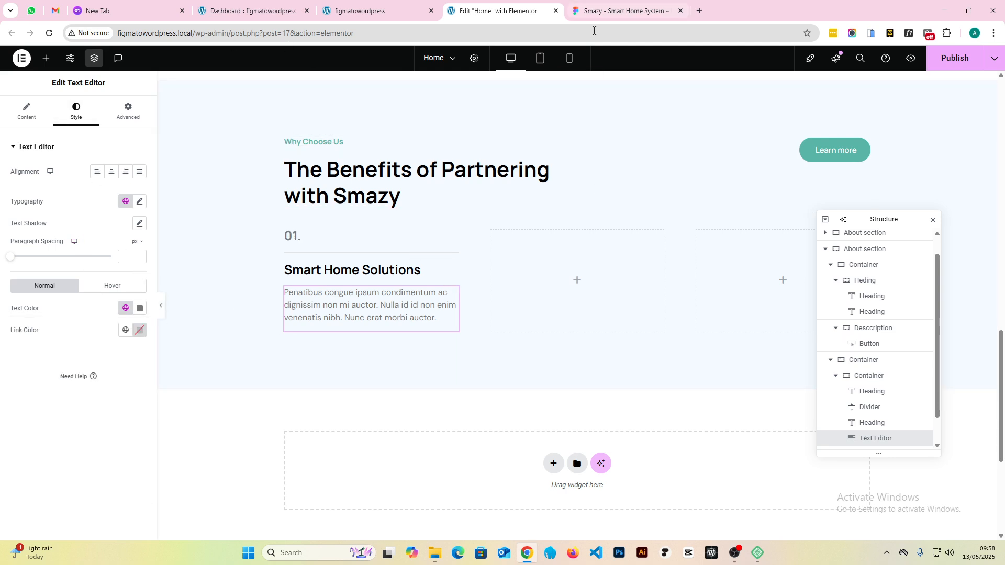
# - Review the whole Why Us section in the Figma design and preview the first benefit item on the page
pyautogui.click(616, 10)
pyautogui.click(294, 270)
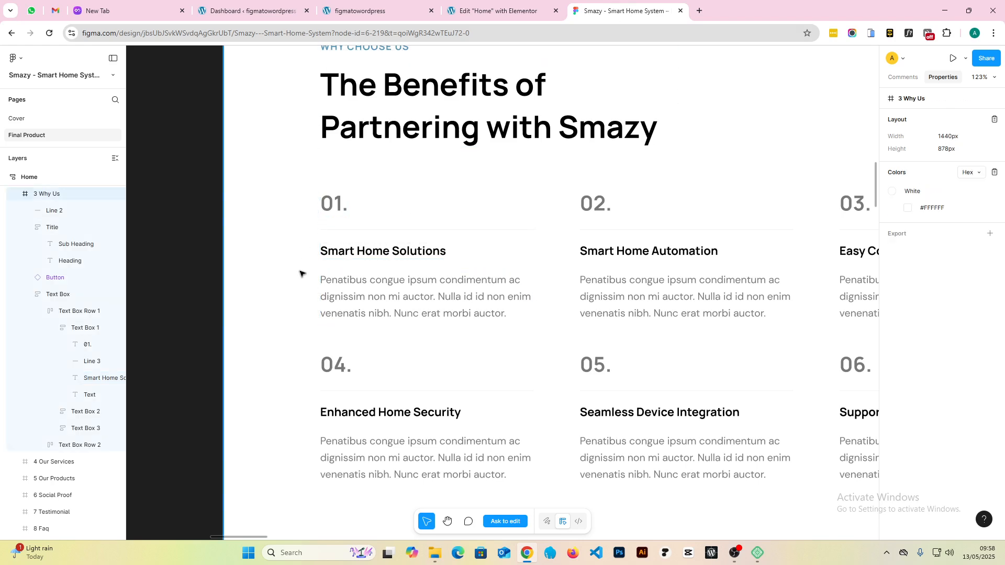
pyautogui.scroll(-5, 302, 273)
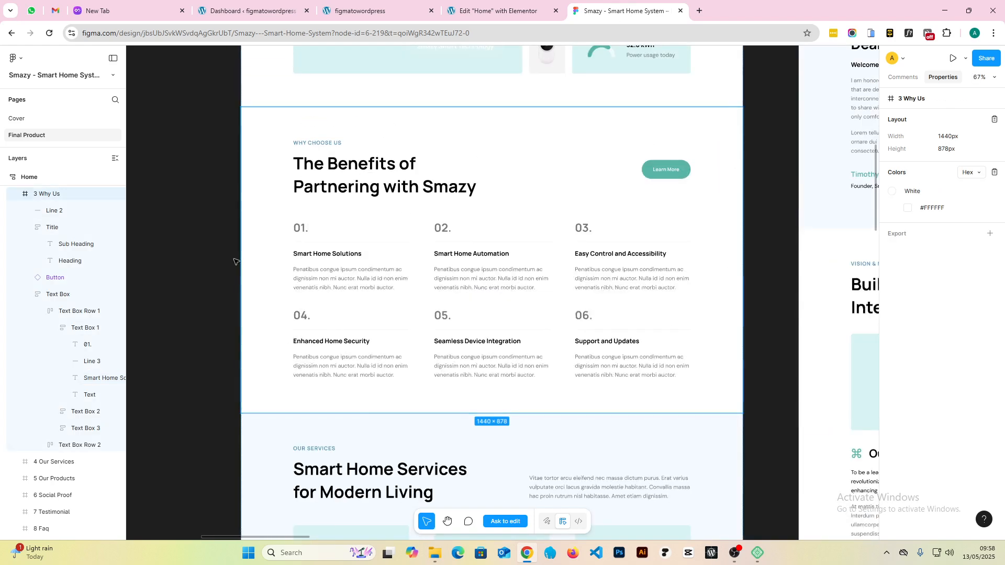
pyautogui.click(506, 9)
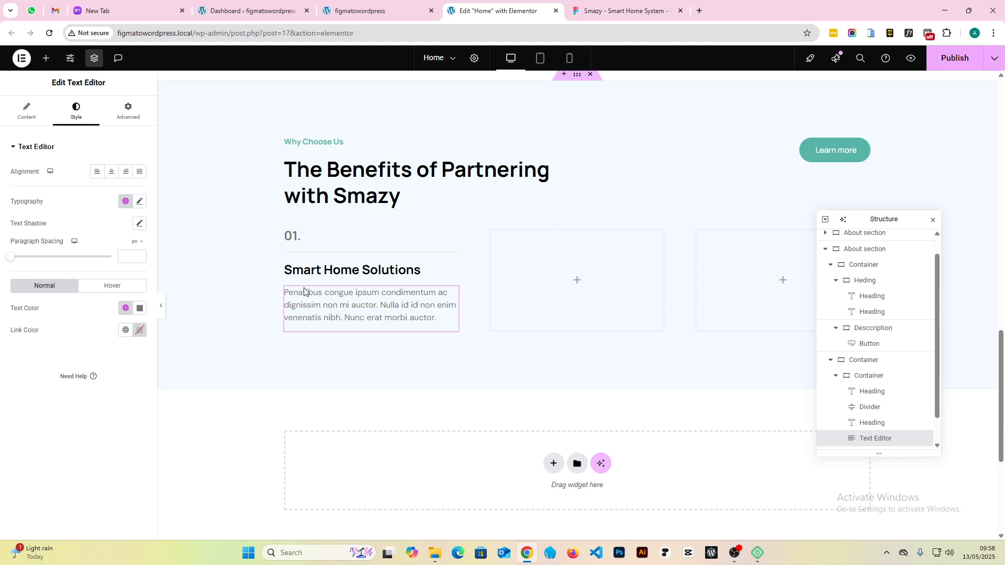
pyautogui.click(162, 307)
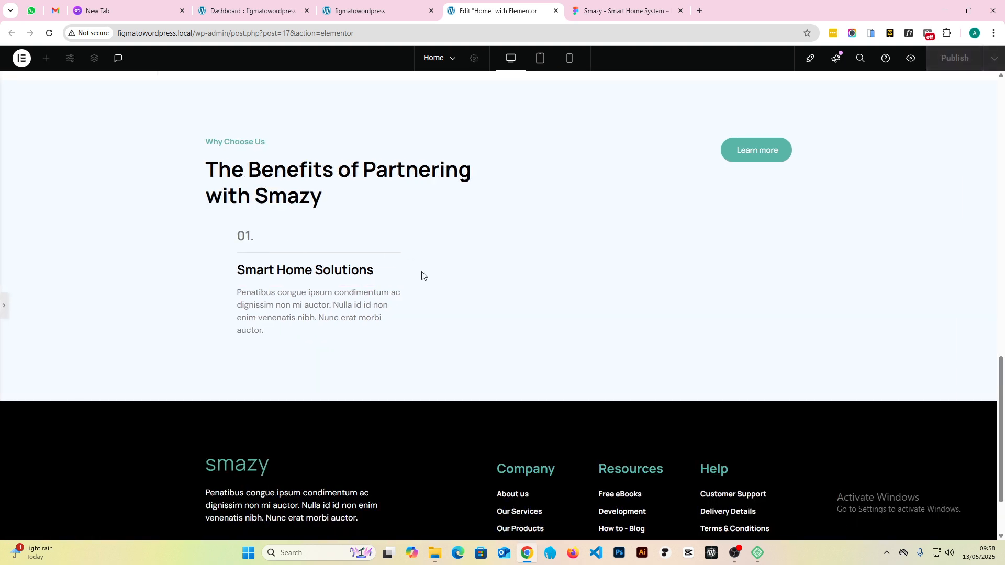
pyautogui.click(2, 302)
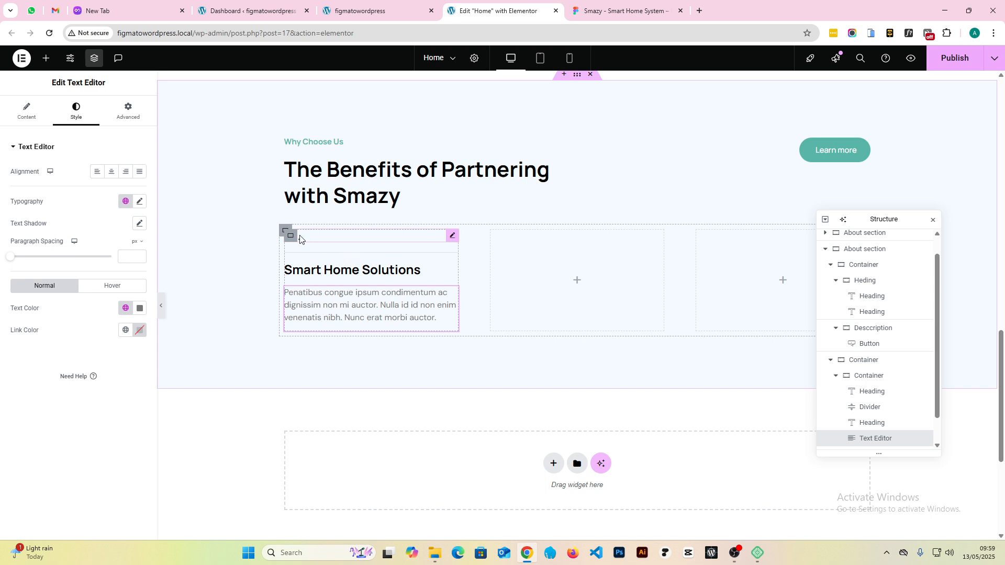
# - Delete the two empty containers beside the "Smart Home Solutions" benefit item
pyautogui.click(291, 237)
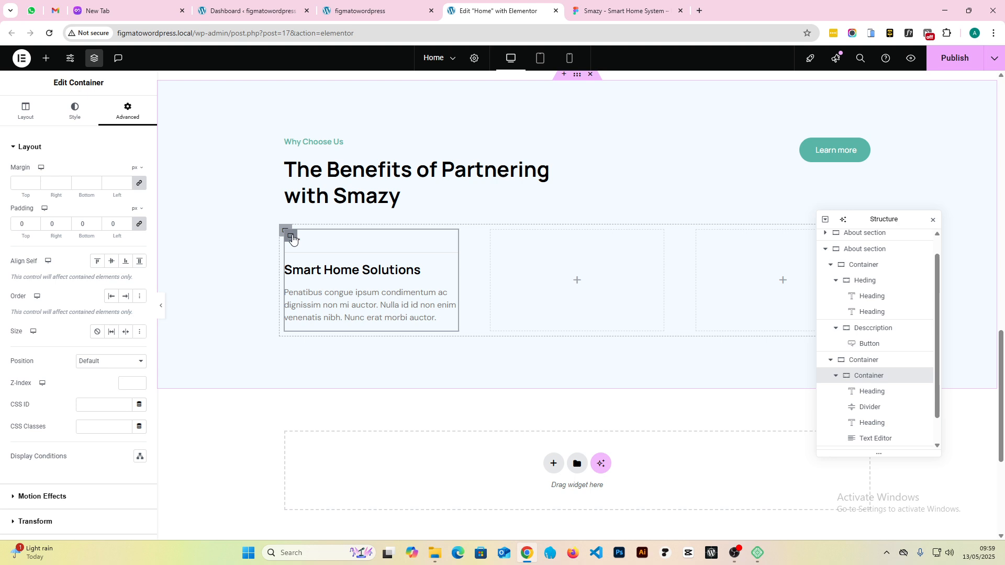
pyautogui.rightClick(494, 238)
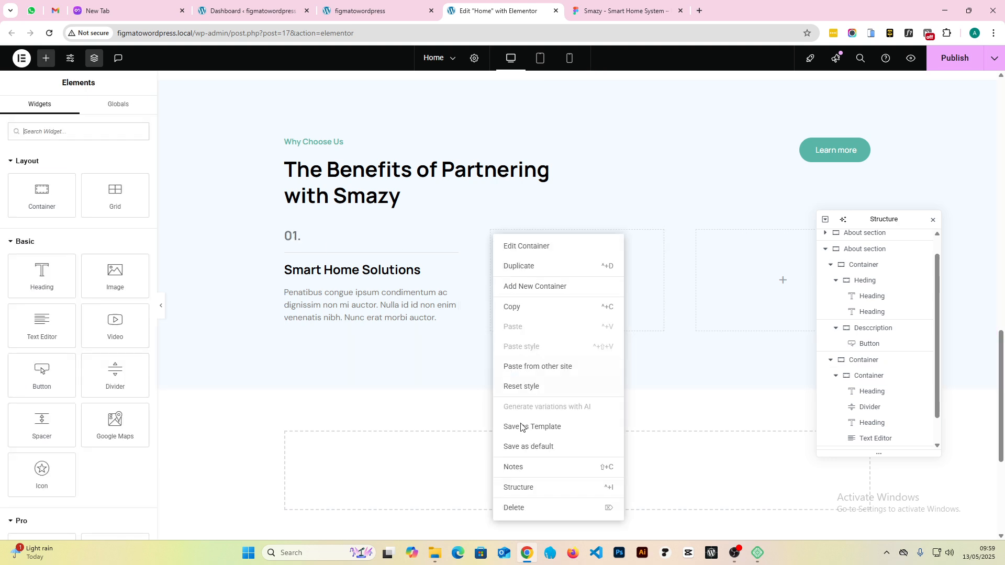
pyautogui.click(510, 510)
pyautogui.rightClick(599, 244)
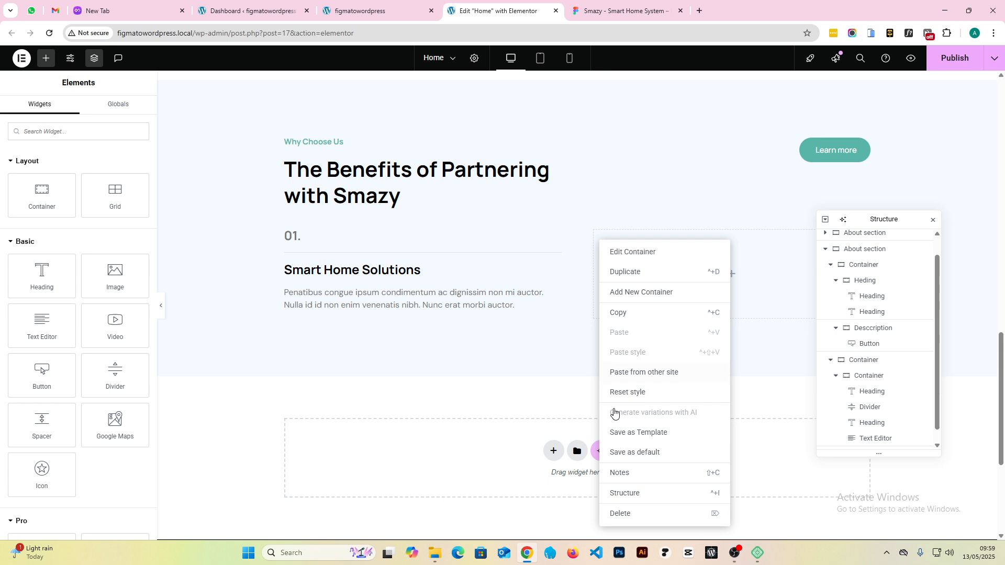
pyautogui.click(624, 514)
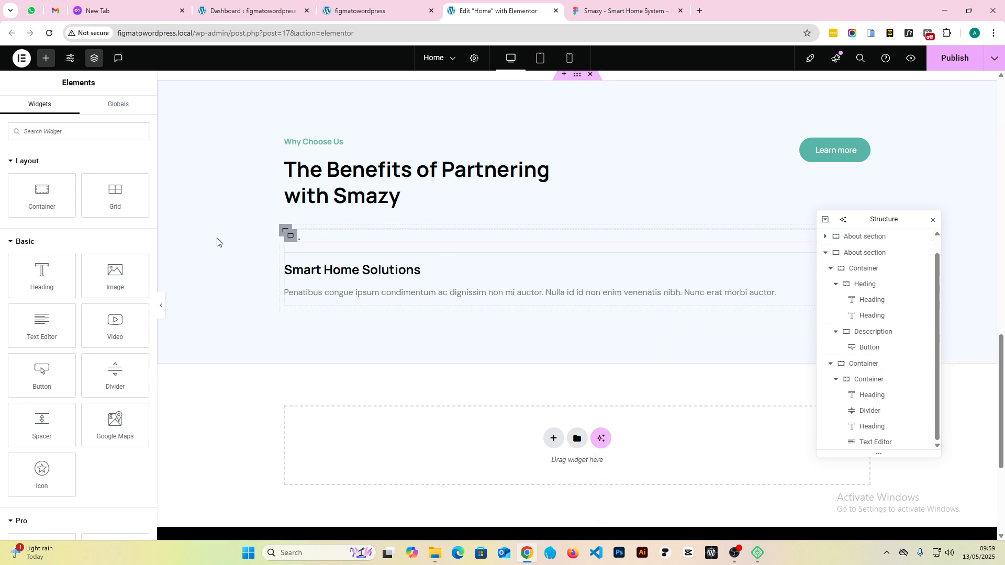
# - Duplicate the "Smart Home Solutions" container twice to make a row of three benefit items, and preview the section
pyautogui.click(290, 239)
pyautogui.rightClick(289, 239)
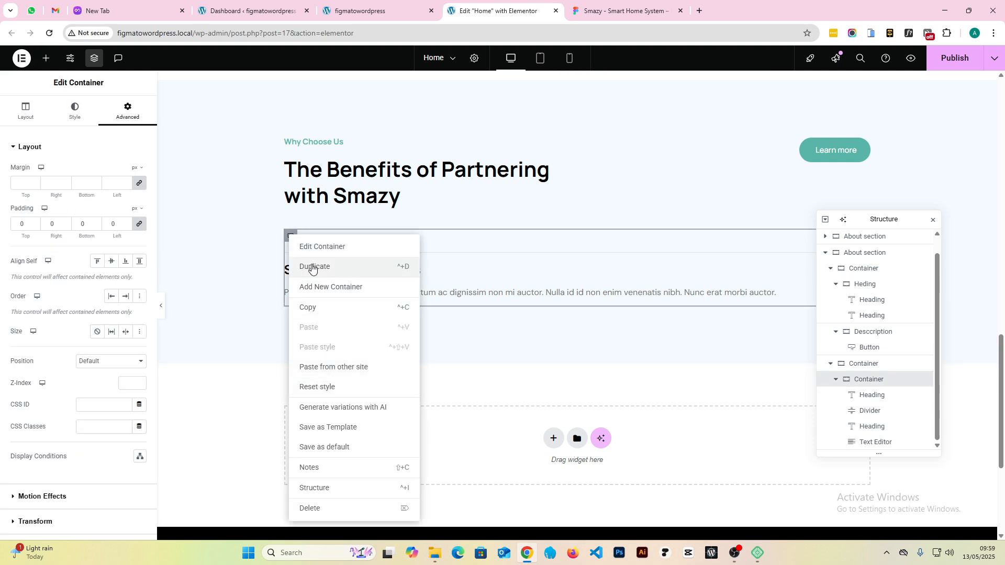
pyautogui.click(312, 267)
pyautogui.rightClick(291, 237)
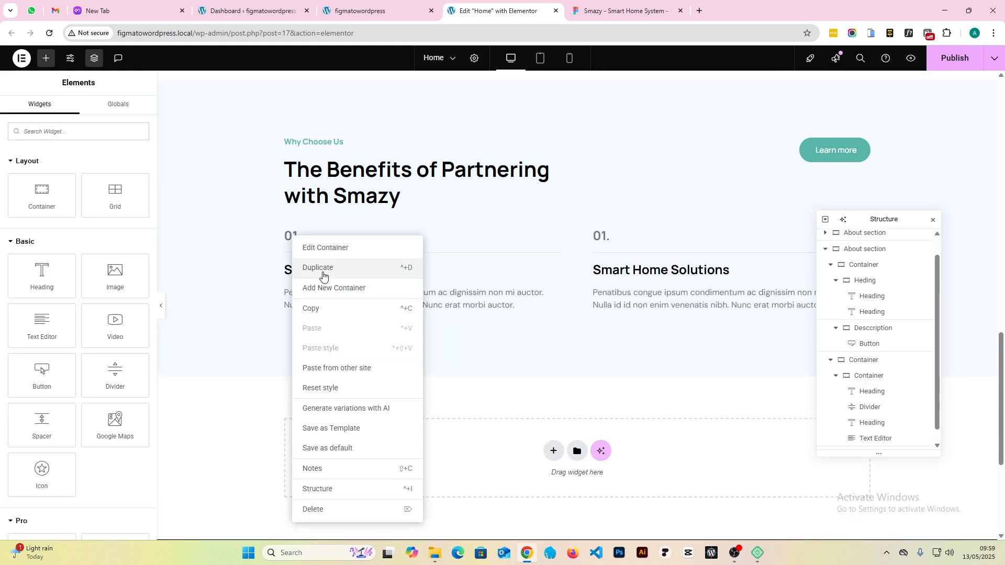
pyautogui.click(323, 276)
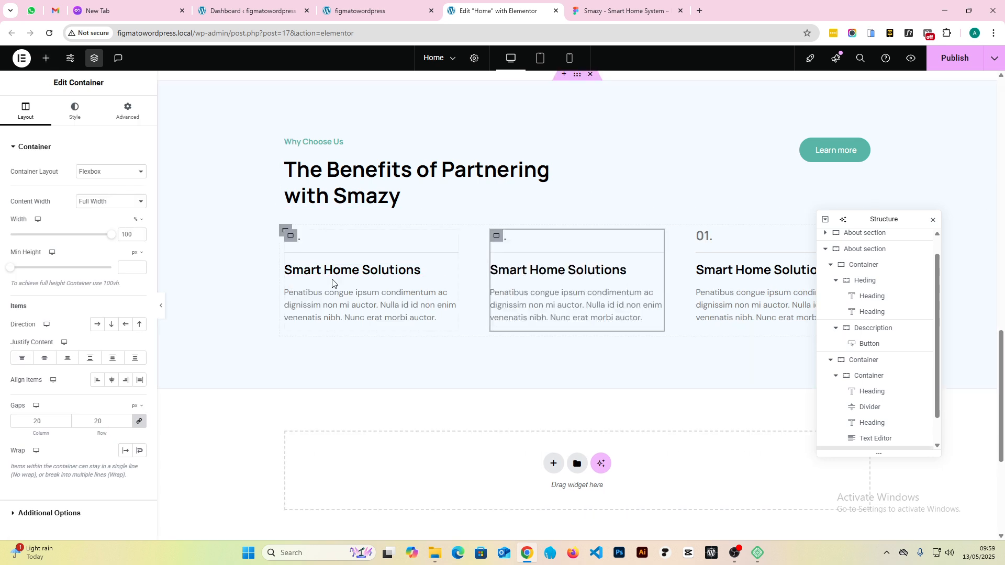
pyautogui.click(161, 305)
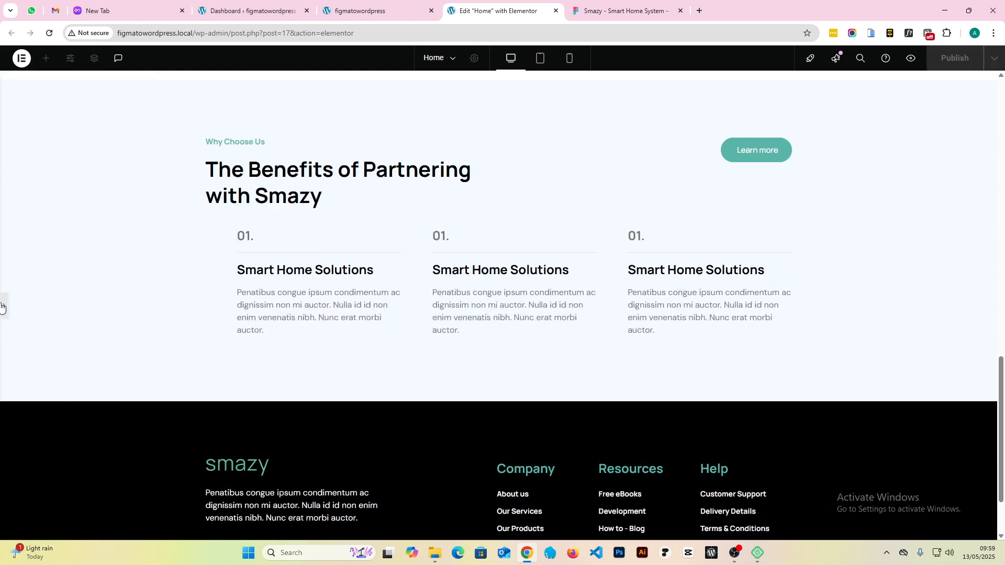
# - Try a 40 px gap on the container of the three benefit items, set it back to 60 px, and preview the section
pyautogui.click(2, 308)
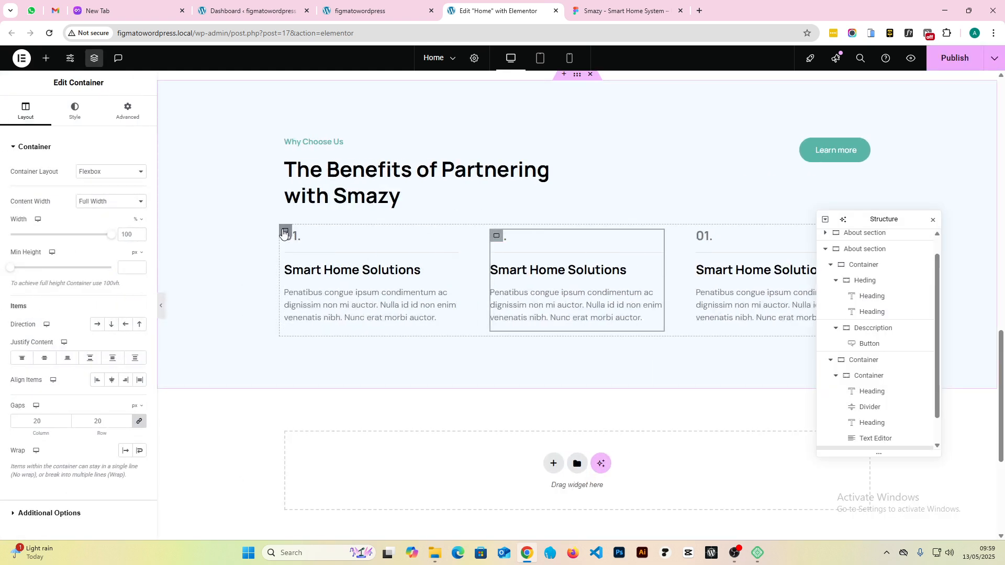
pyautogui.click(283, 233)
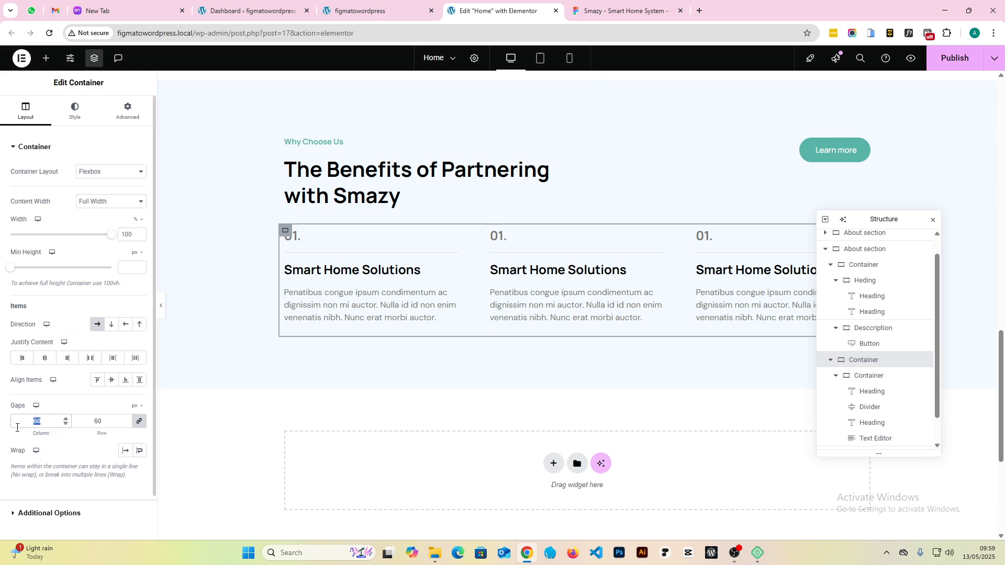
pyautogui.write('40')
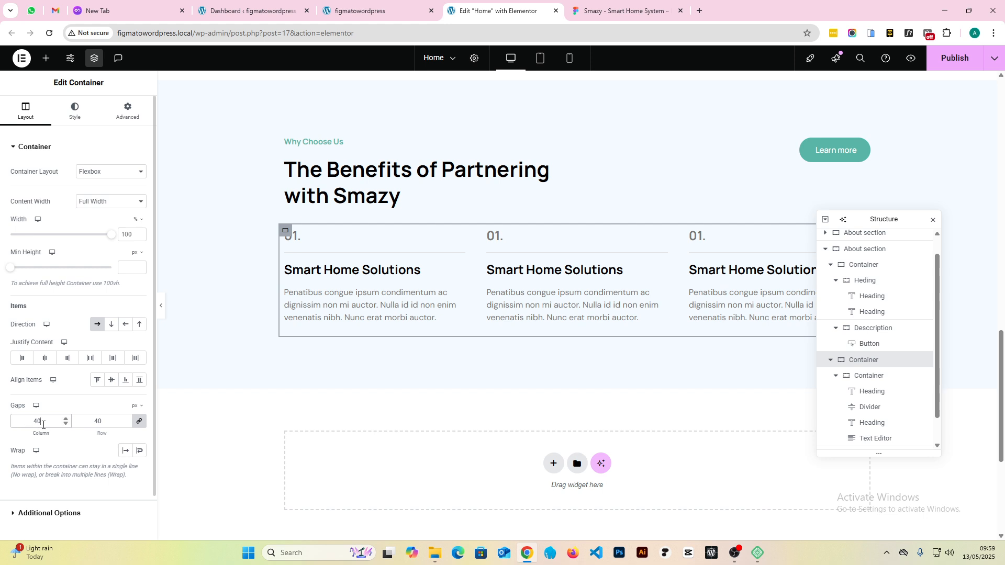
pyautogui.write('60')
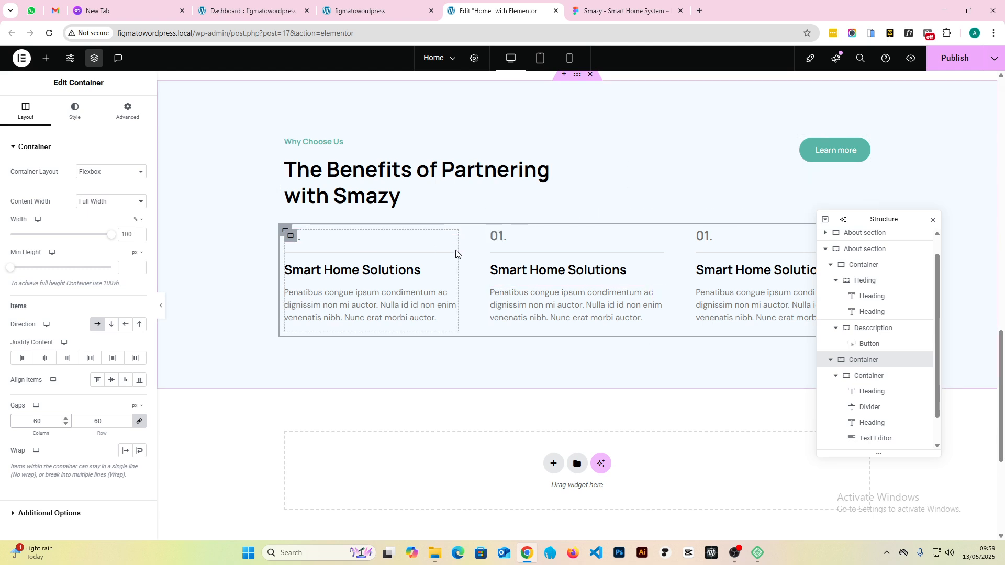
pyautogui.scroll(2, 439, 250)
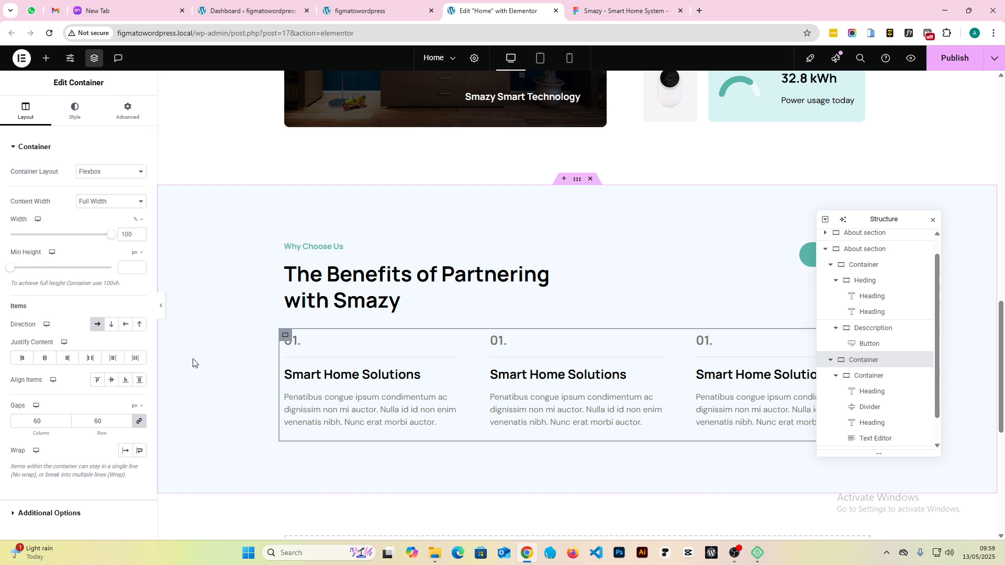
pyautogui.click(162, 307)
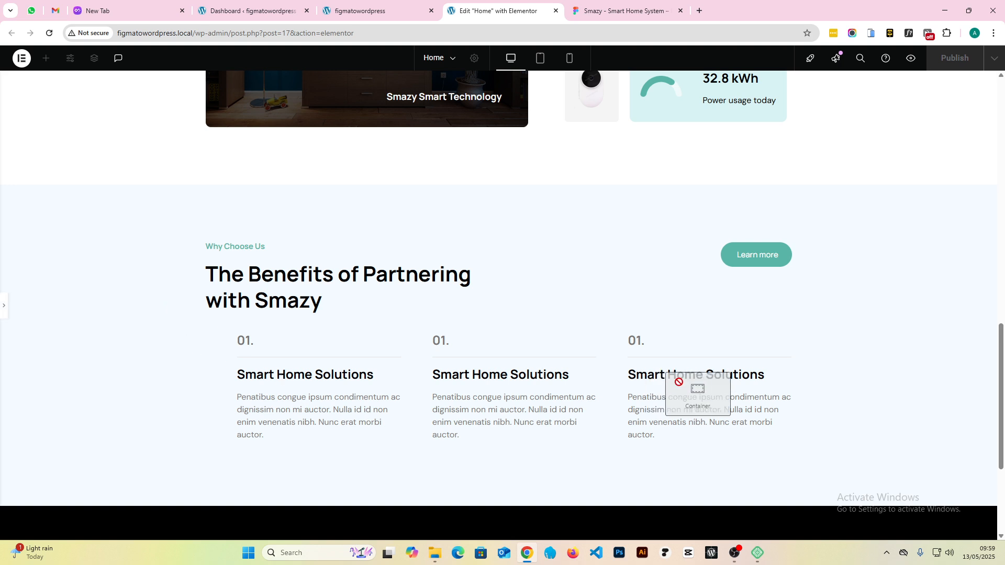
pyautogui.click(3, 303)
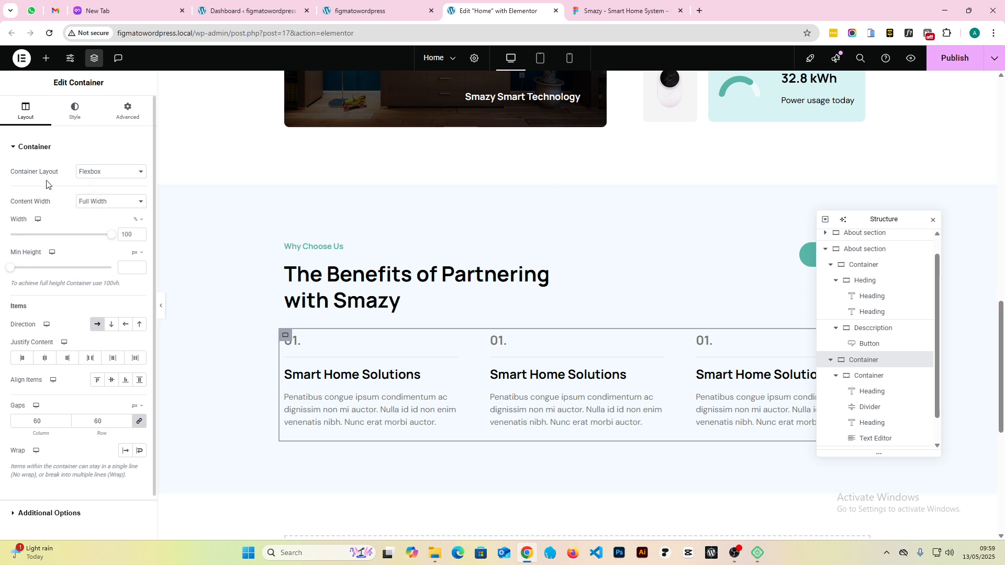
# - Set the benefit row container's content width to Boxed and preview the section
pyautogui.click(100, 203)
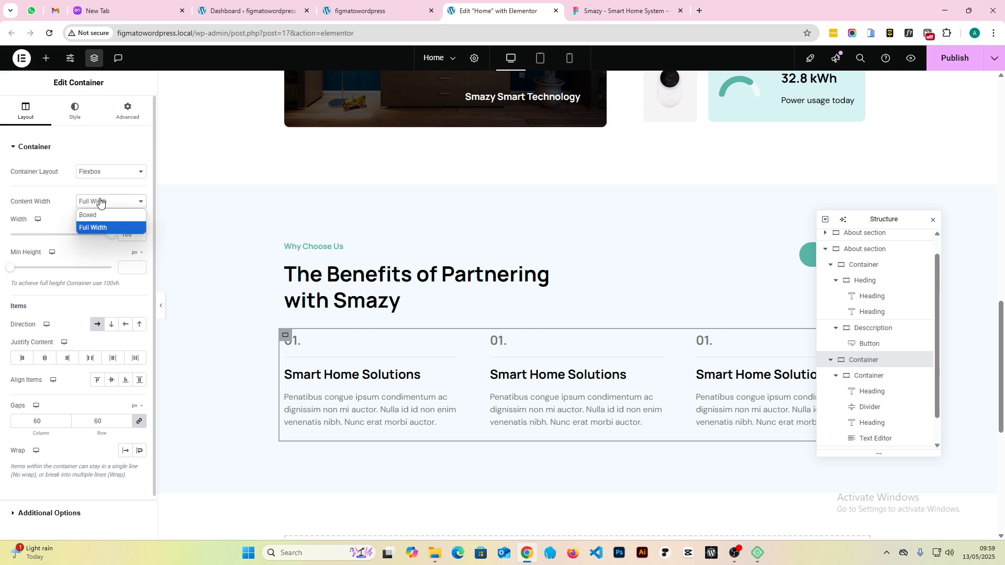
pyautogui.click(99, 214)
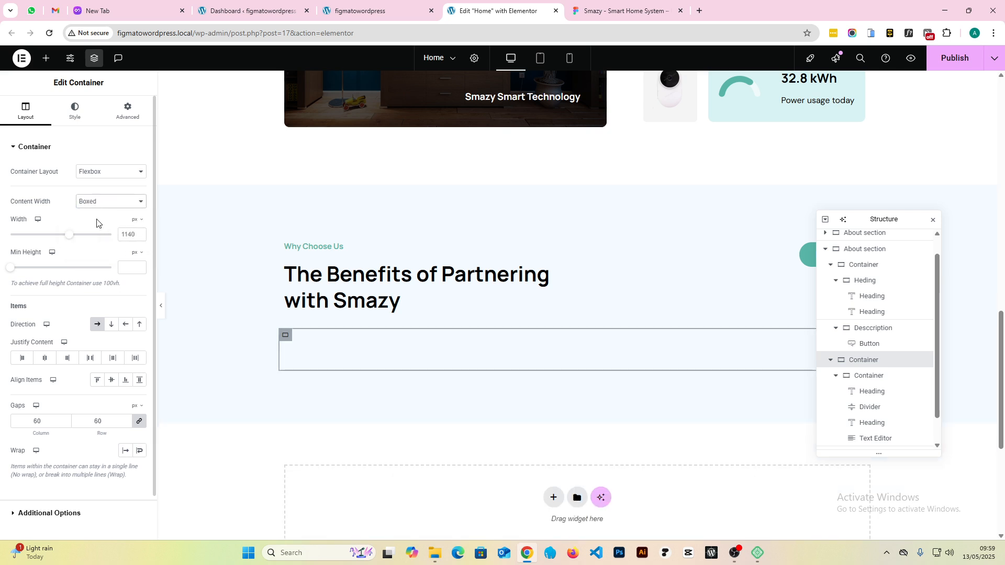
pyautogui.click(160, 306)
pyautogui.click(2, 307)
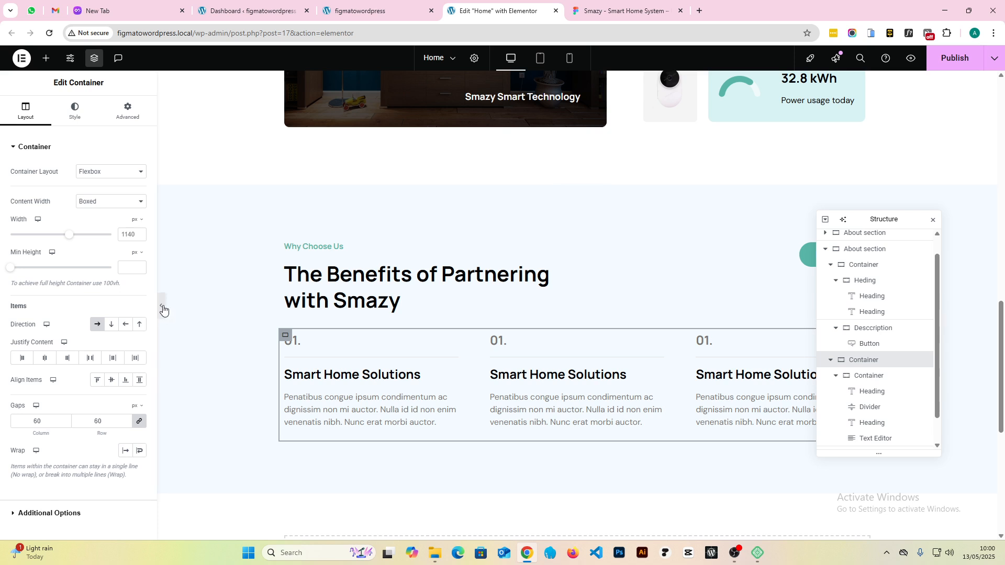
pyautogui.click(161, 306)
pyautogui.scroll(-2, 587, 385)
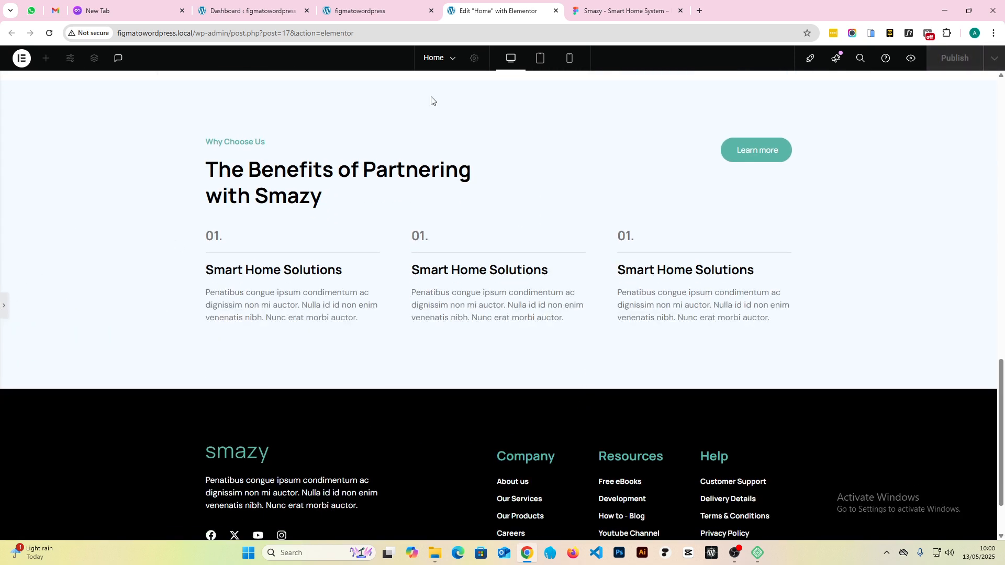
# - Compare the row spacing with the Figma design and give the benefit row 60 px top padding and 0 on the other sides
pyautogui.click(623, 11)
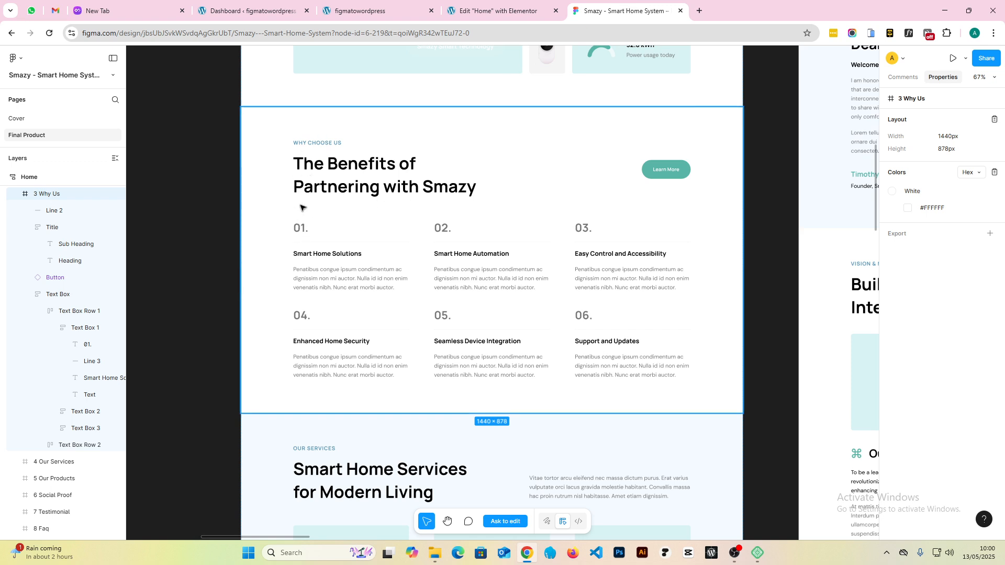
pyautogui.click(486, 7)
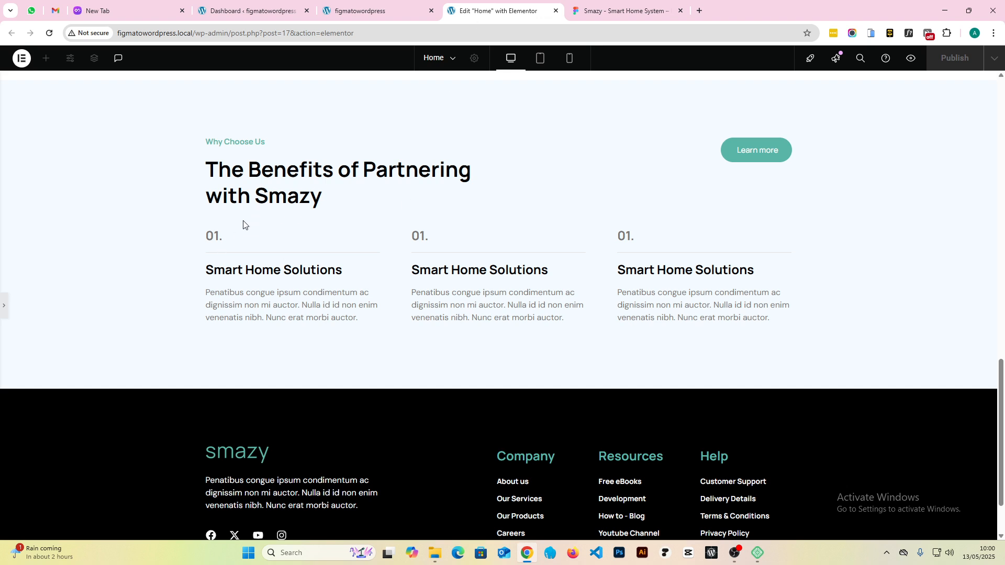
pyautogui.click(4, 306)
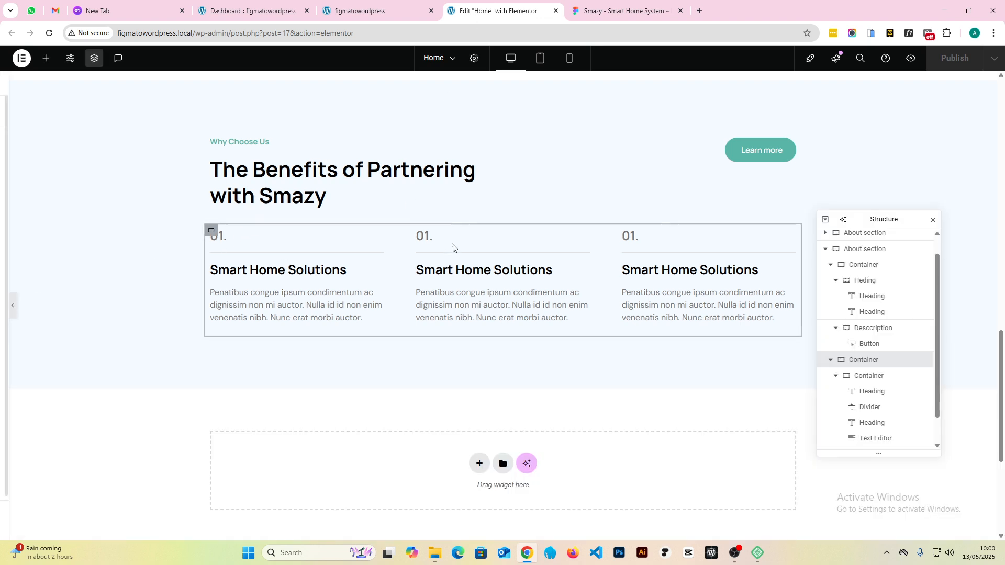
pyautogui.click(392, 249)
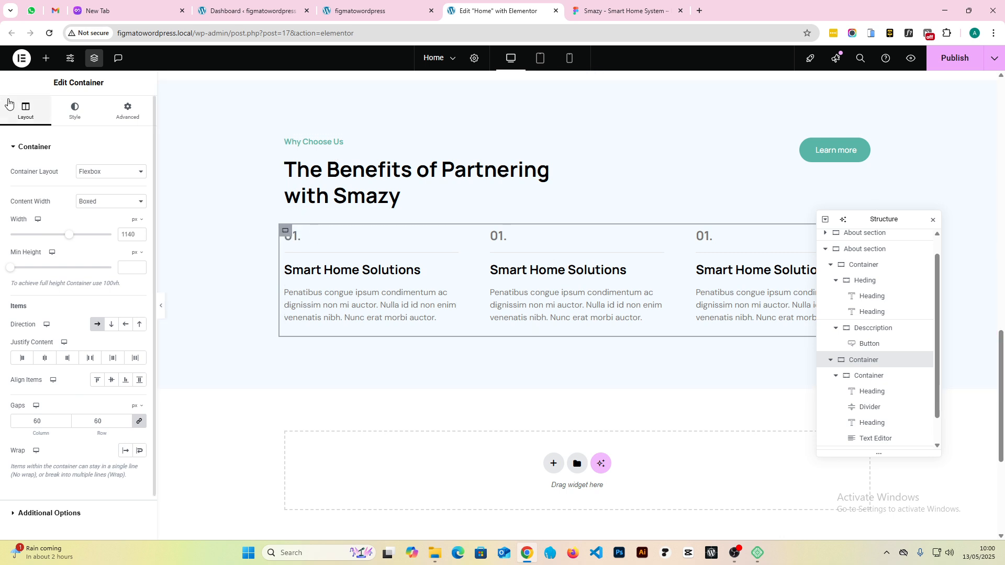
pyautogui.click(129, 112)
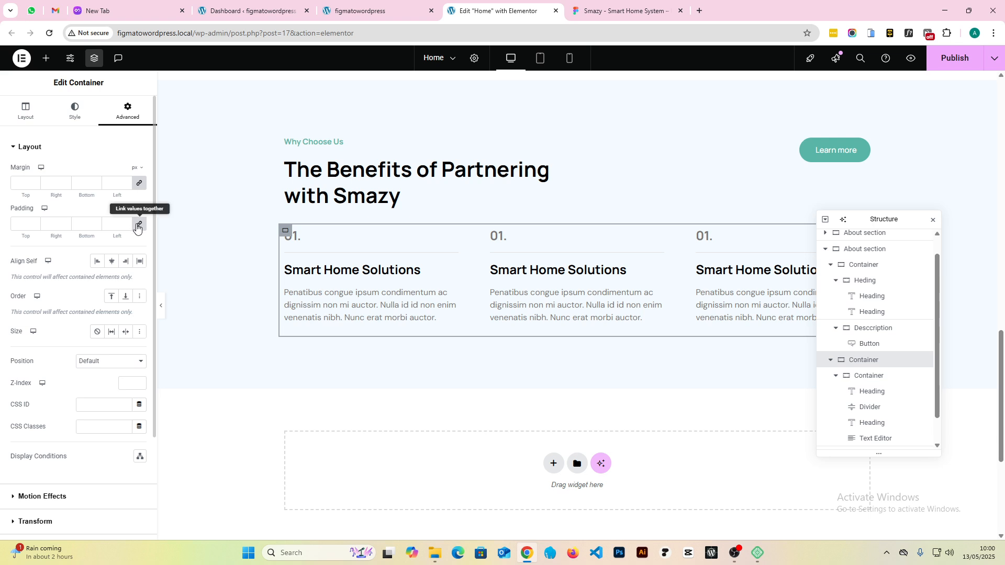
pyautogui.click(137, 227)
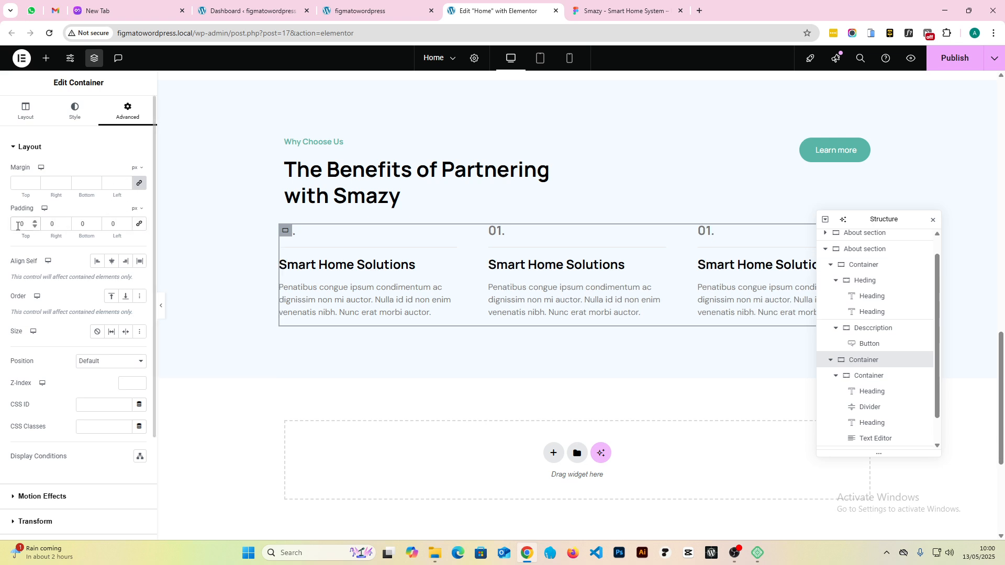
pyautogui.write('5')
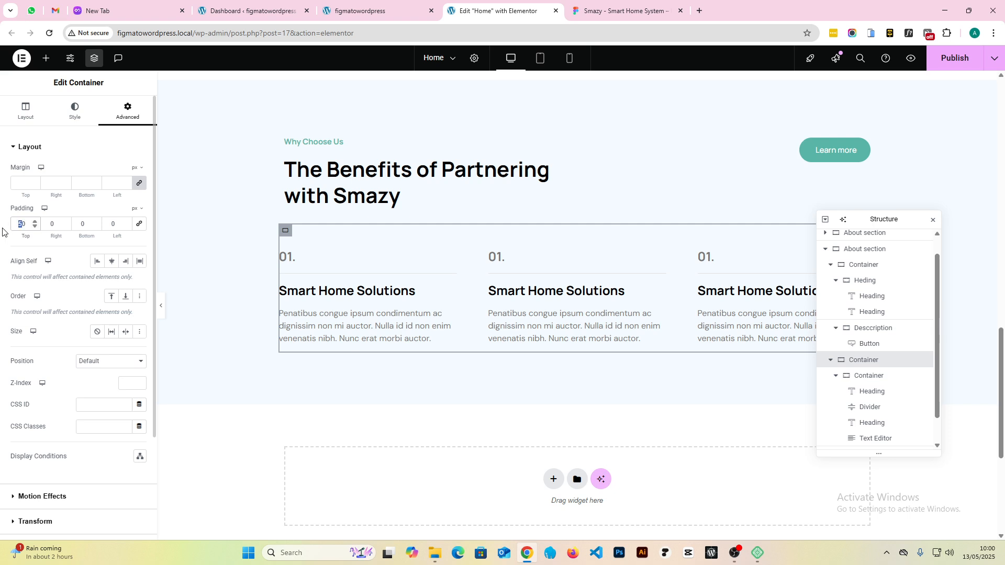
pyautogui.write('6')
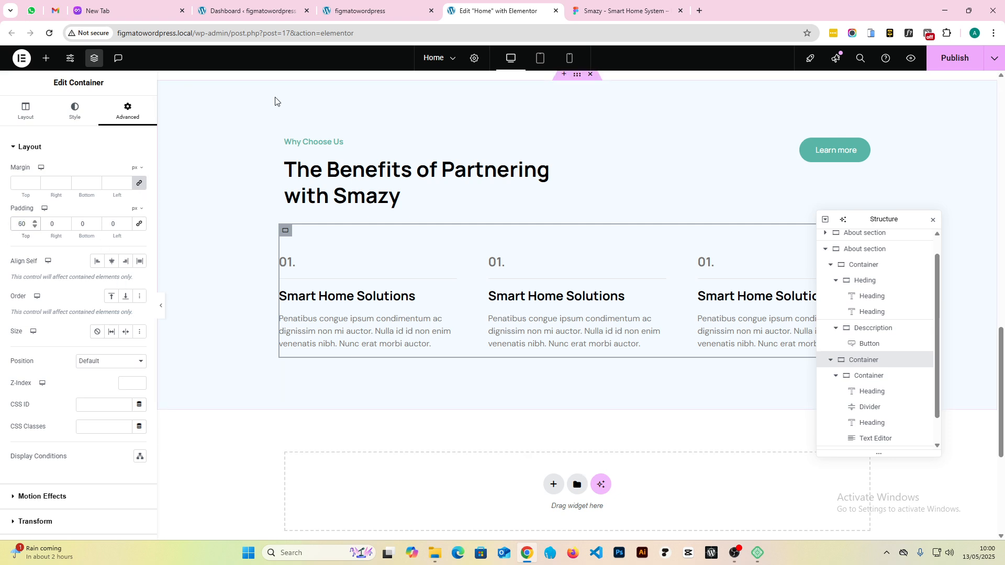
# - In the tablet view, set the benefit row's padding to 60 px top and bottom and 20 px right and left
pyautogui.moveTo(896, 218); pyautogui.dragTo(892, 449)
pyautogui.click(539, 57)
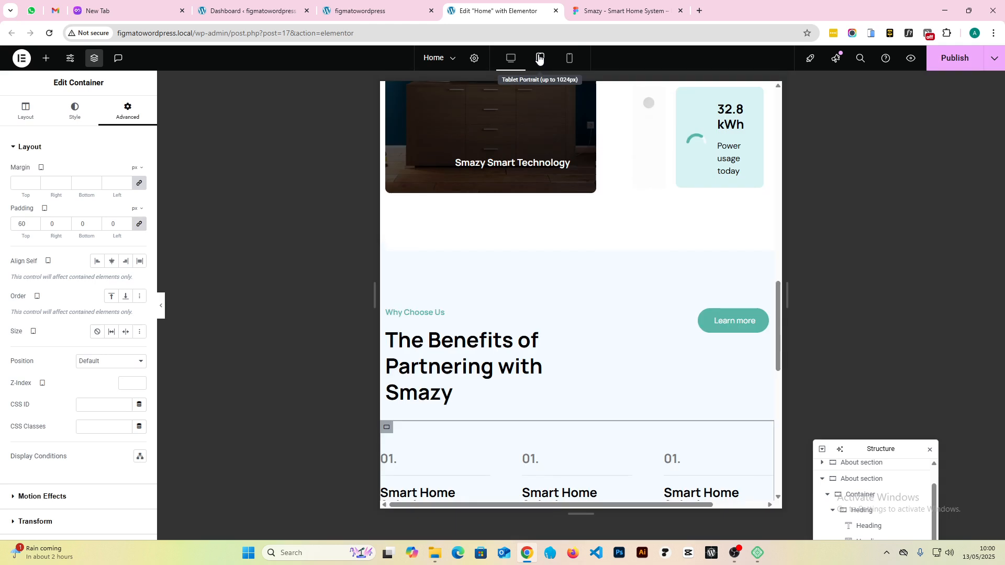
pyautogui.scroll(-3, 591, 348)
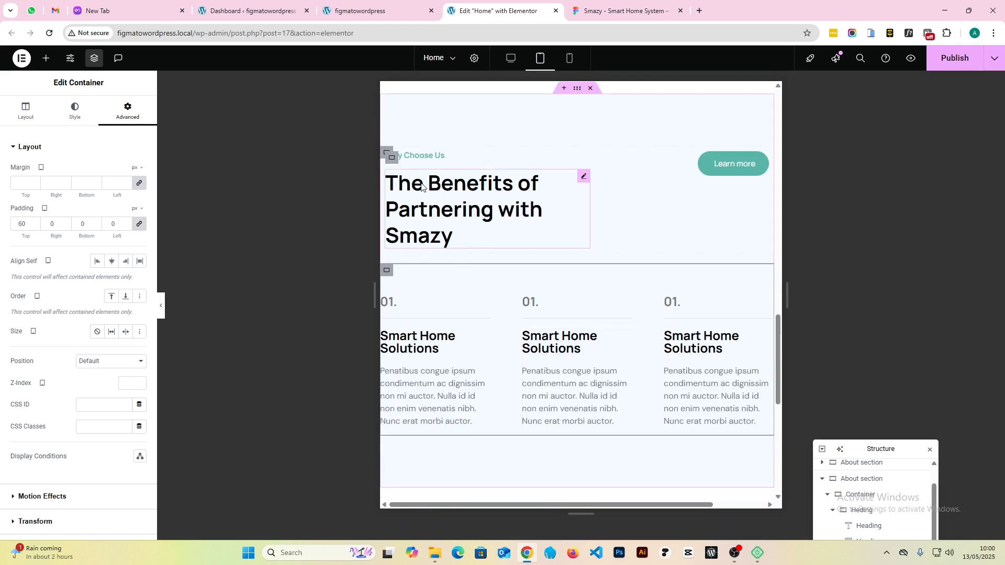
pyautogui.scroll(-3, 492, 300)
pyautogui.scroll(2, 560, 323)
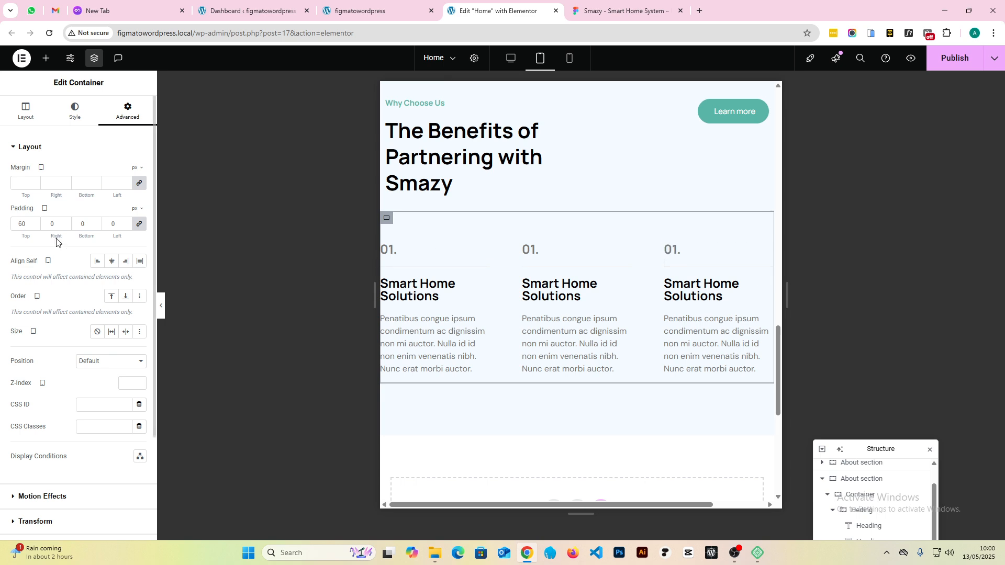
pyautogui.click(139, 226)
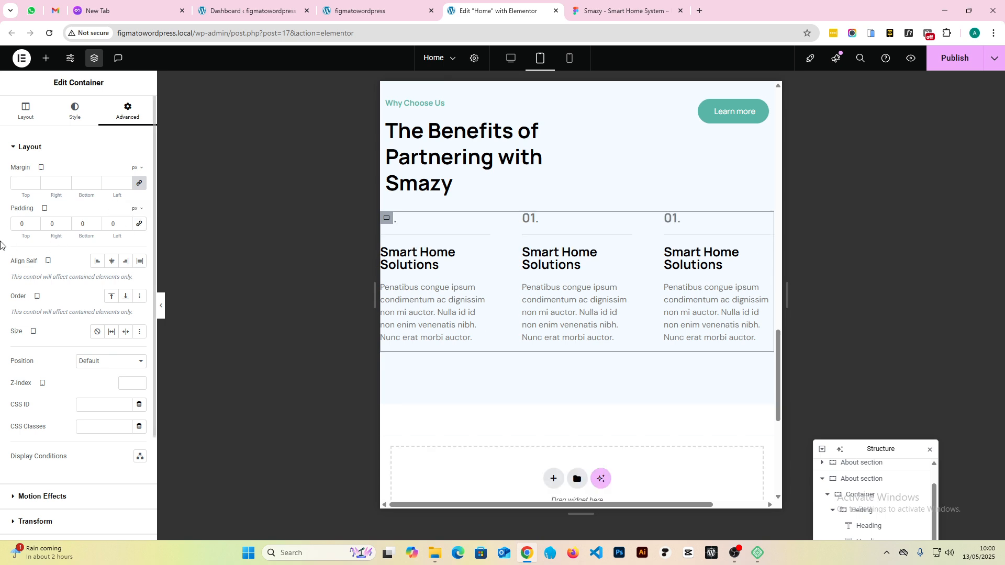
pyautogui.click(20, 224)
pyautogui.write('6')
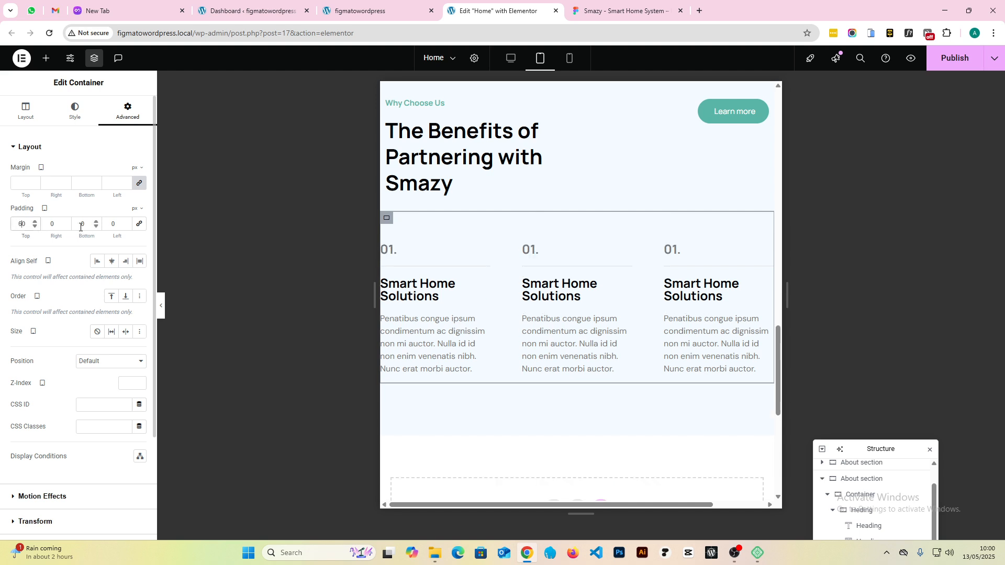
pyautogui.click(79, 224)
pyautogui.write('62')
pyautogui.click(110, 223)
pyautogui.write('2')
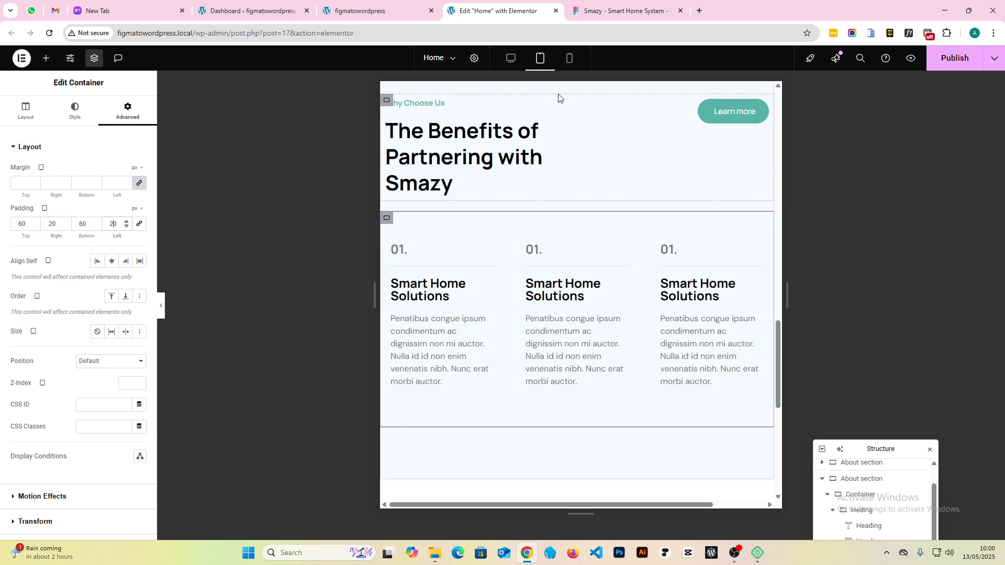
# - Check the benefit row in the mobile view, return to the desktop view, and duplicate the row of three items
pyautogui.click(569, 58)
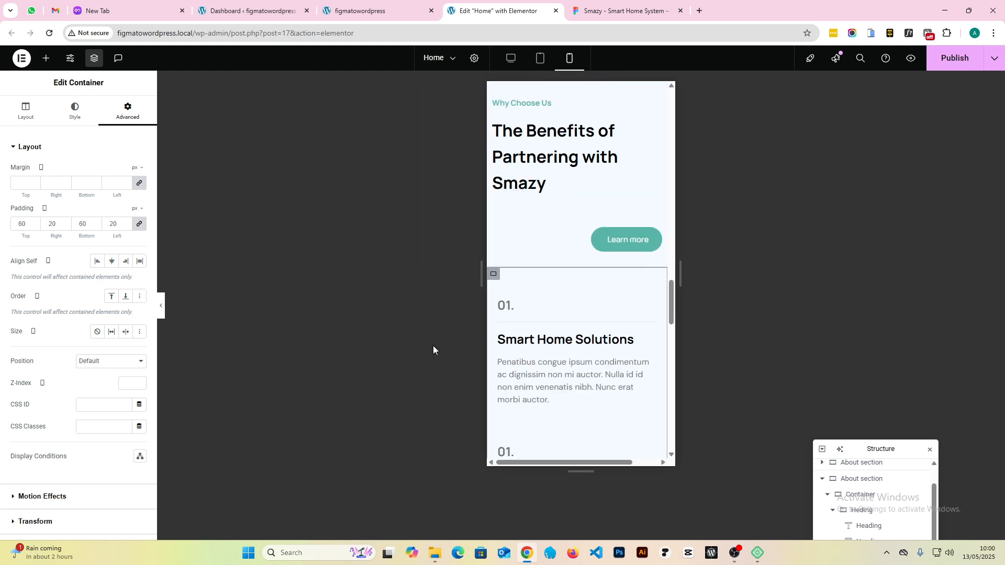
pyautogui.click(163, 305)
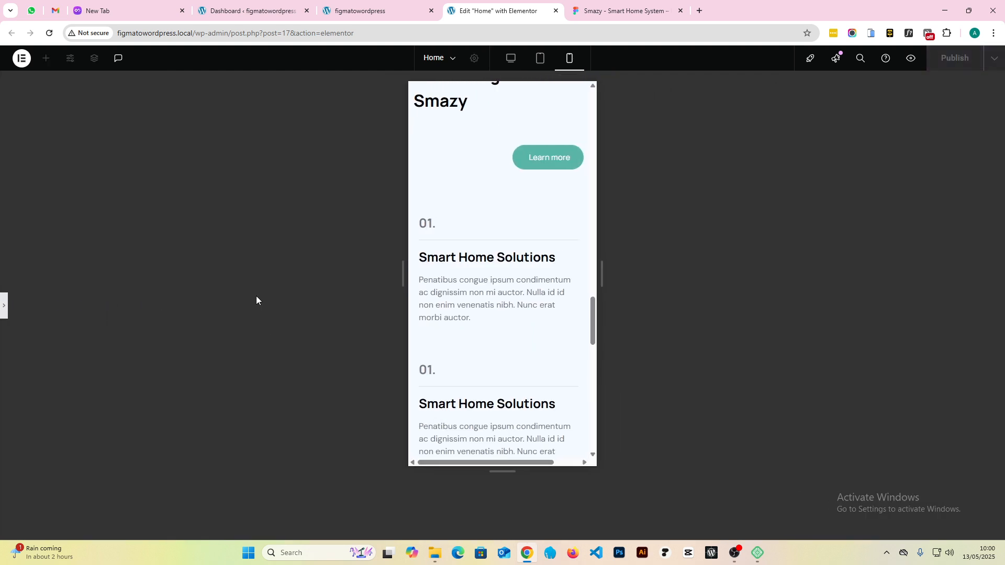
pyautogui.scroll(1, 448, 293)
pyautogui.scroll(-4, 449, 297)
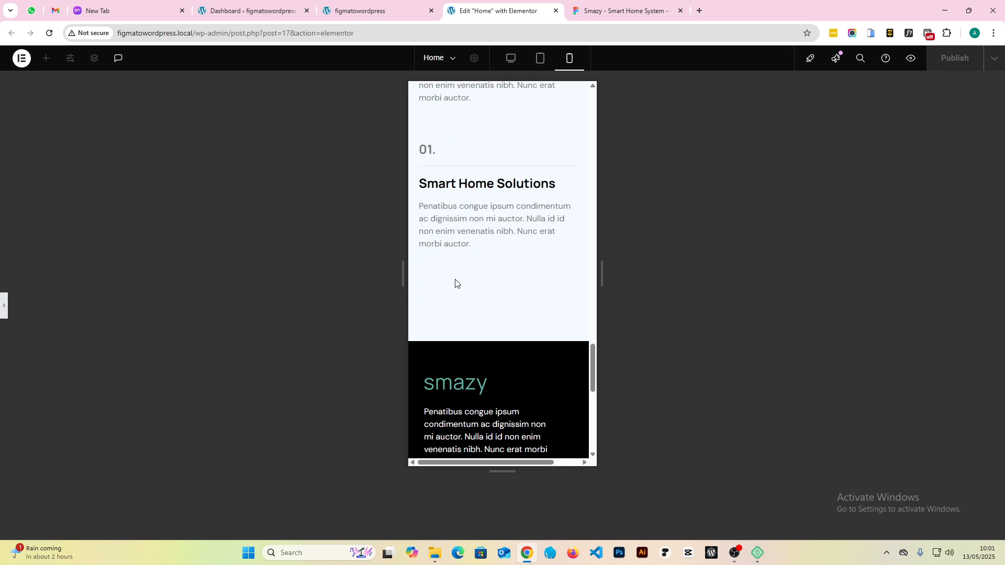
pyautogui.click(516, 61)
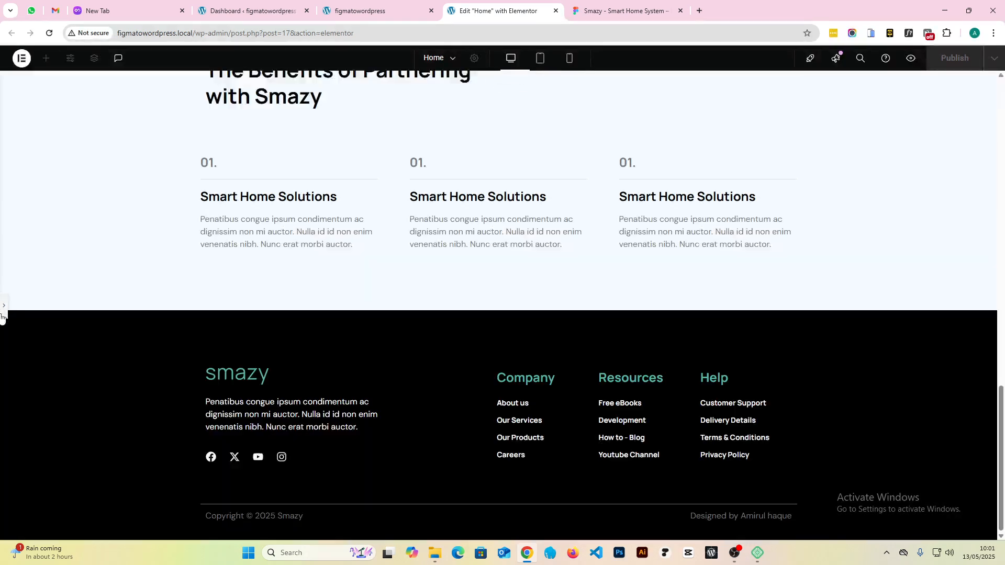
pyautogui.click(3, 305)
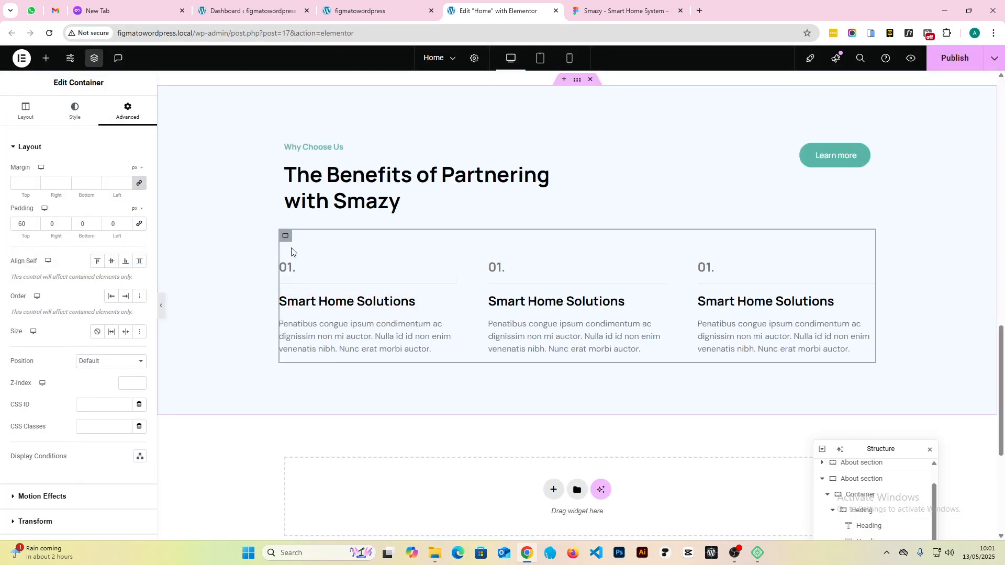
pyautogui.rightClick(285, 236)
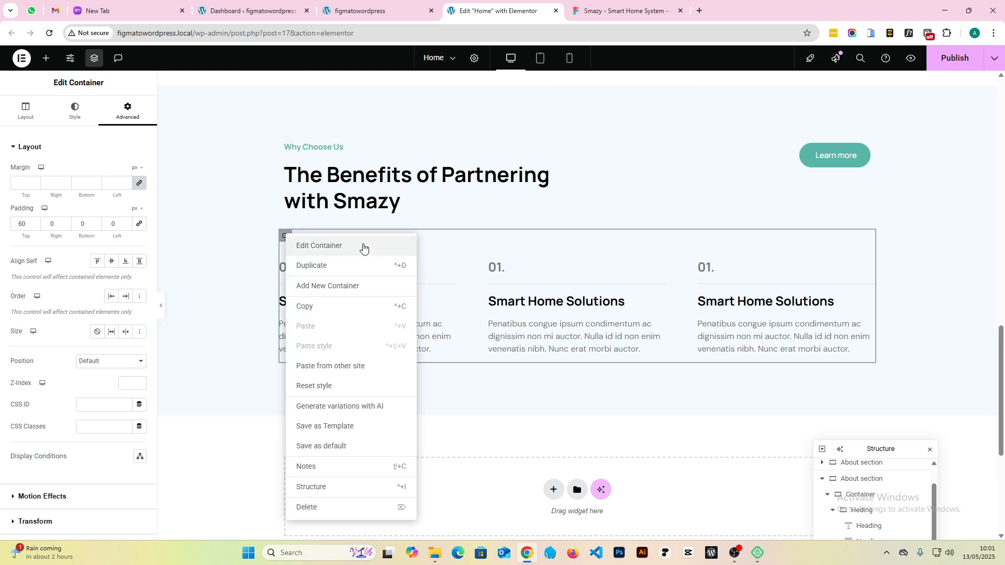
pyautogui.click(332, 266)
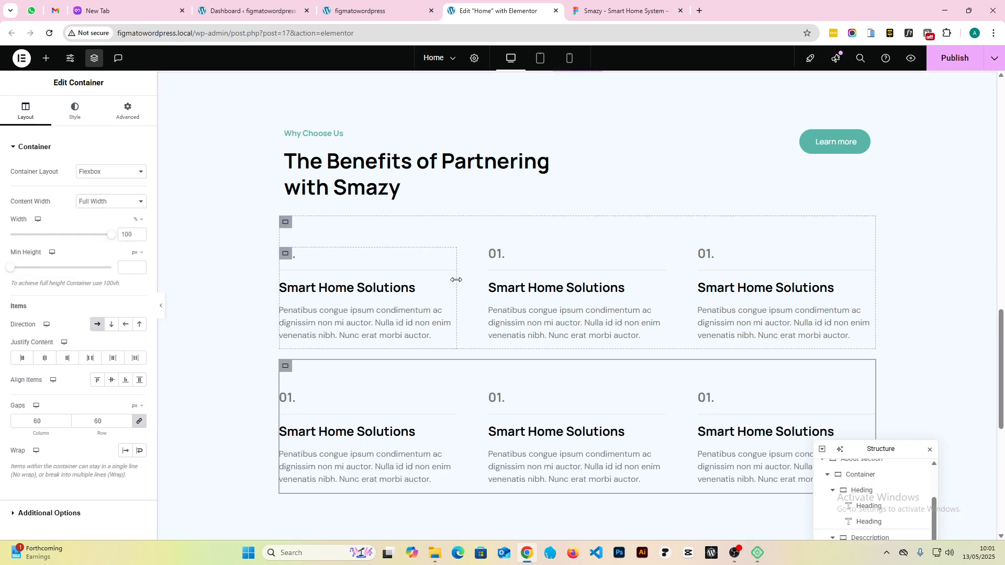
# - Set the top padding of the duplicated benefit row to 0 for the desktop view
pyautogui.scroll(-2, 430, 429)
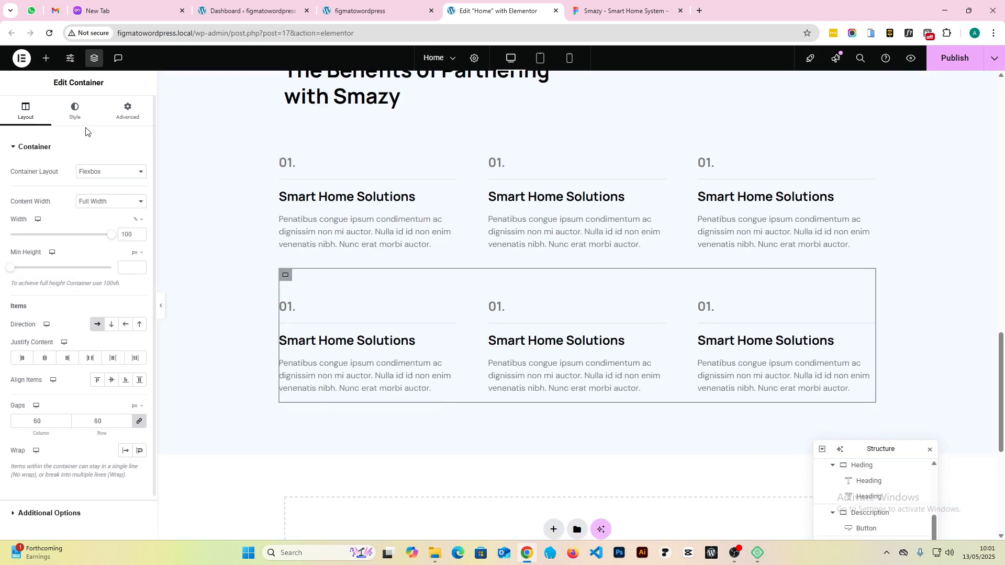
pyautogui.click(126, 121)
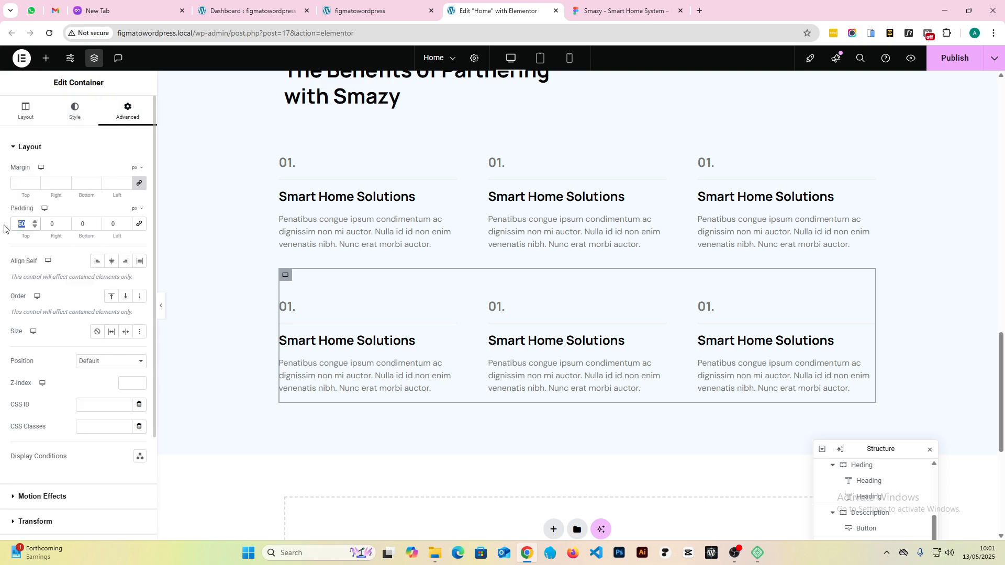
pyautogui.write('0')
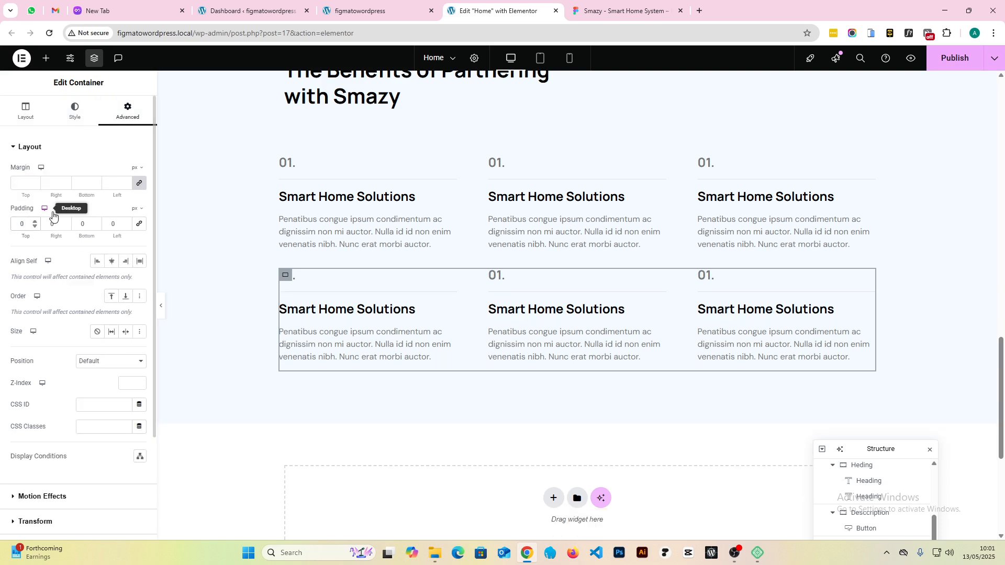
# - Compare the two benefit rows with the Figma design and set the duplicated row's top padding to 20 px in the desktop view
pyautogui.click(163, 310)
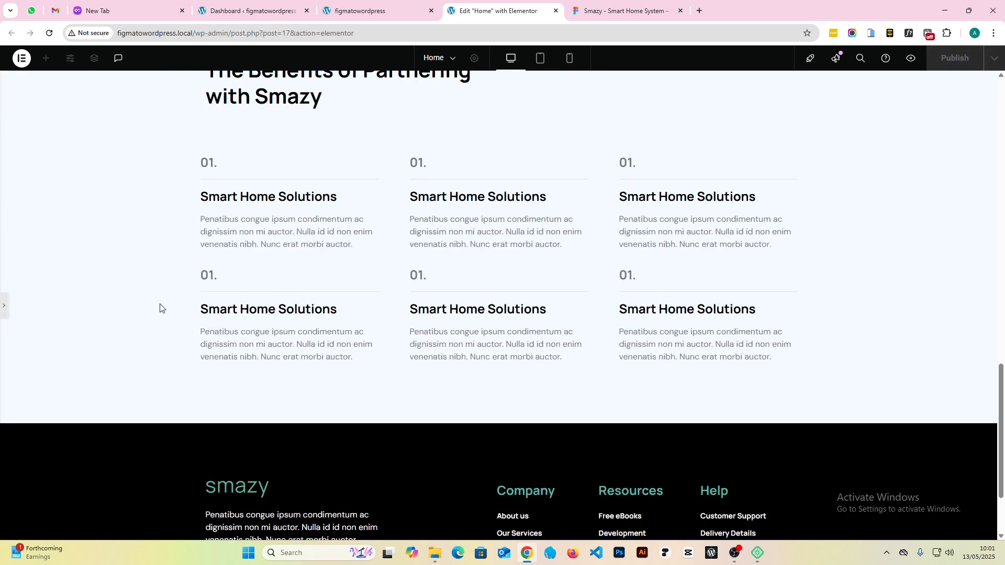
pyautogui.click(3, 308)
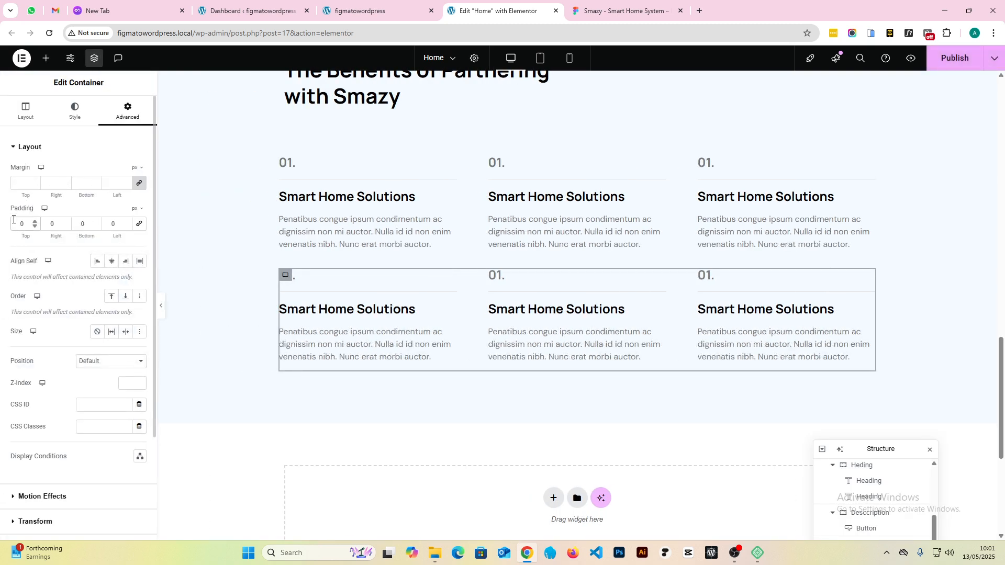
pyautogui.click(627, 7)
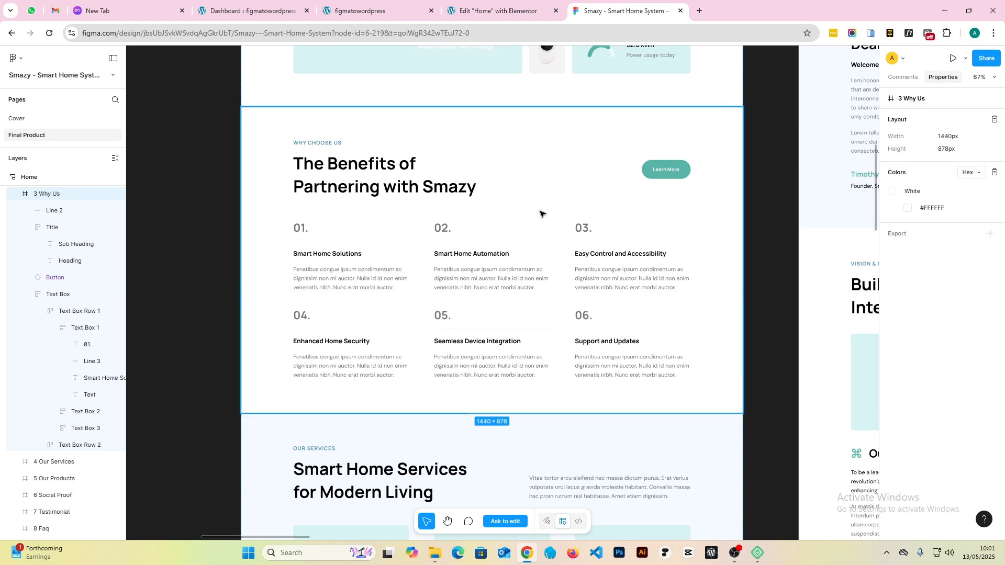
pyautogui.click(497, 10)
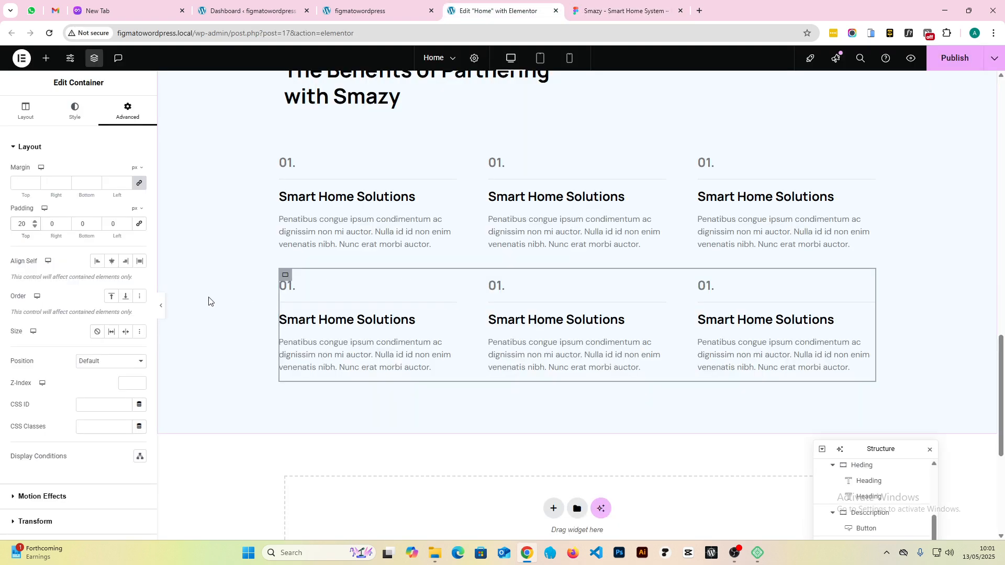
# - Preview the benefit rows at full width, compare them with the Figma design, and publish the page
pyautogui.click(161, 307)
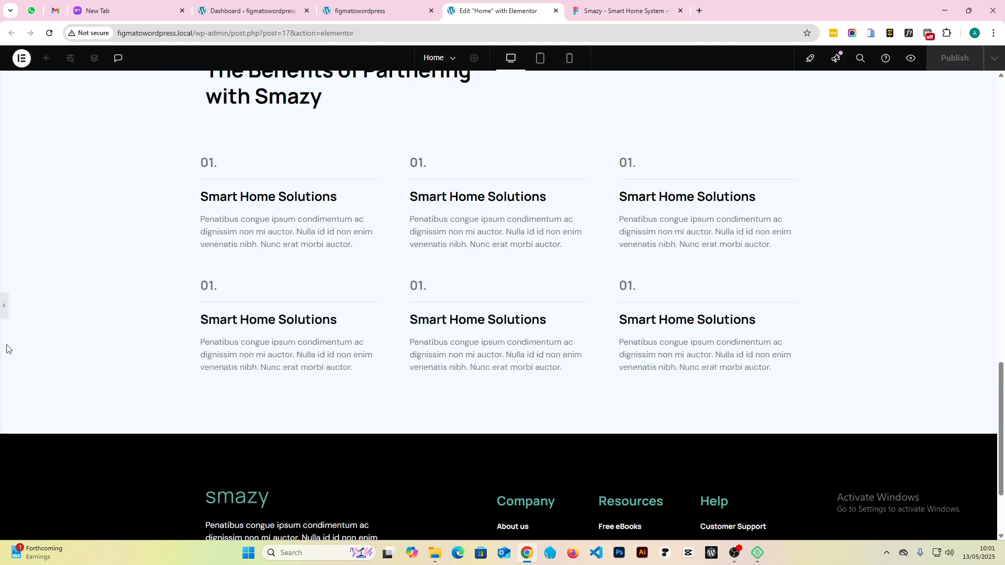
pyautogui.click(1, 309)
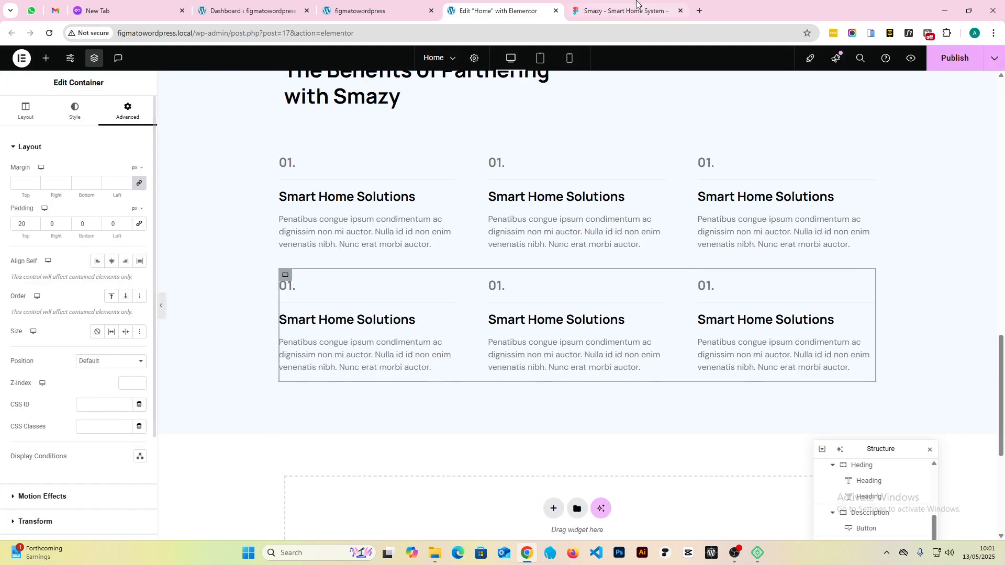
pyautogui.click(633, 11)
pyautogui.click(497, 11)
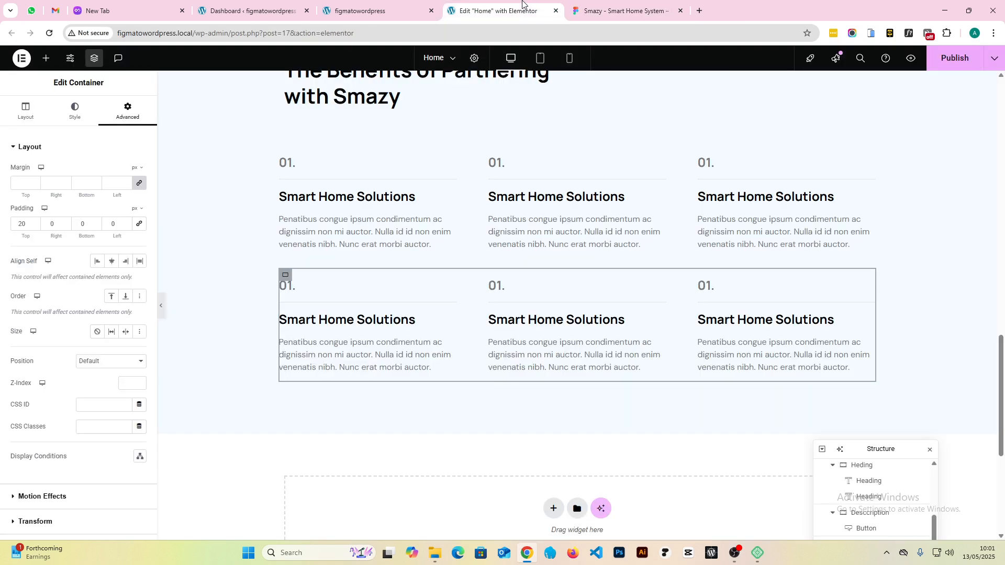
pyautogui.click(952, 57)
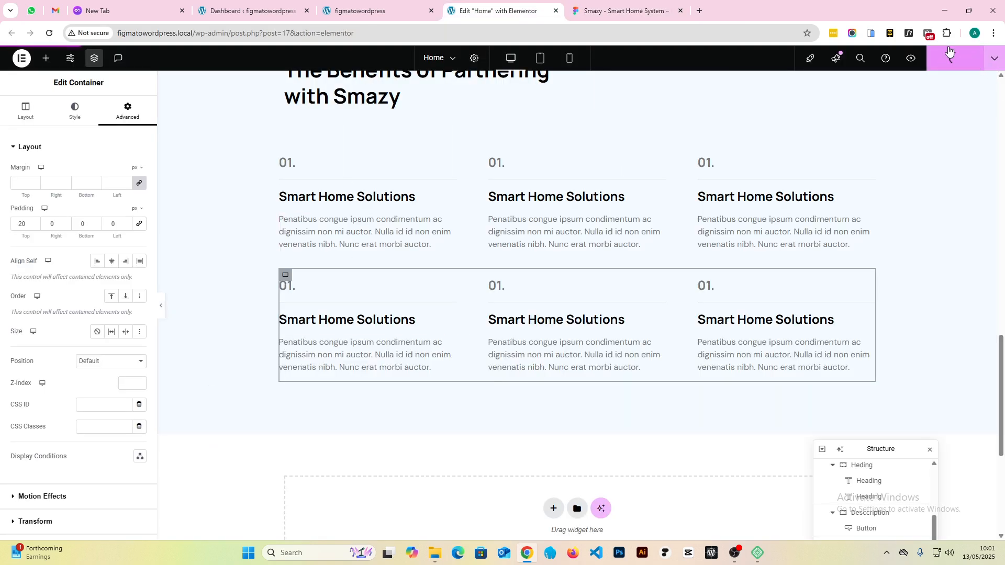
# - In the mobile view, set the duplicated benefit row's padding to 0 top, 20 px right, 60 px bottom and 20 px left
pyautogui.click(571, 59)
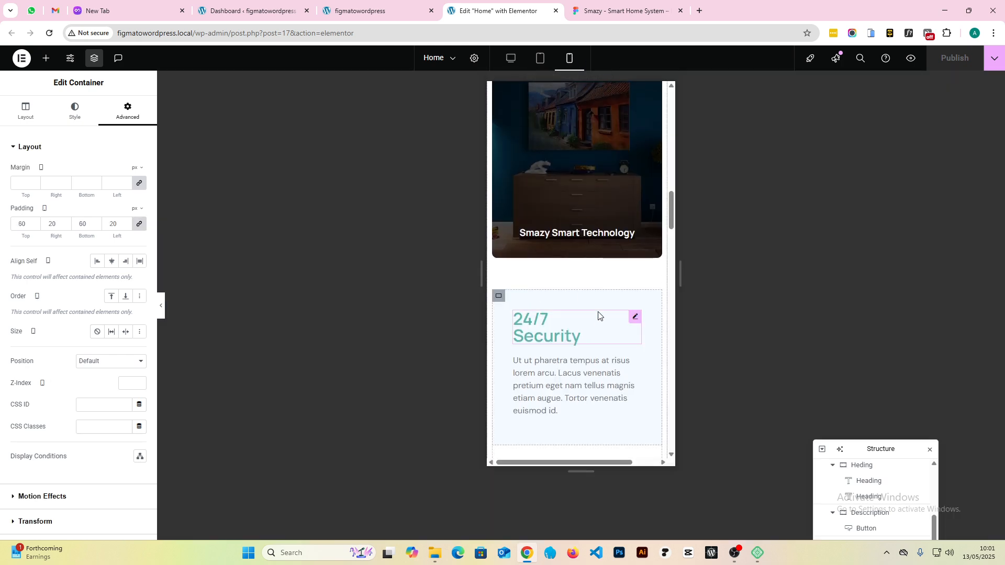
pyautogui.scroll(-10, 598, 314)
pyautogui.scroll(2, 598, 314)
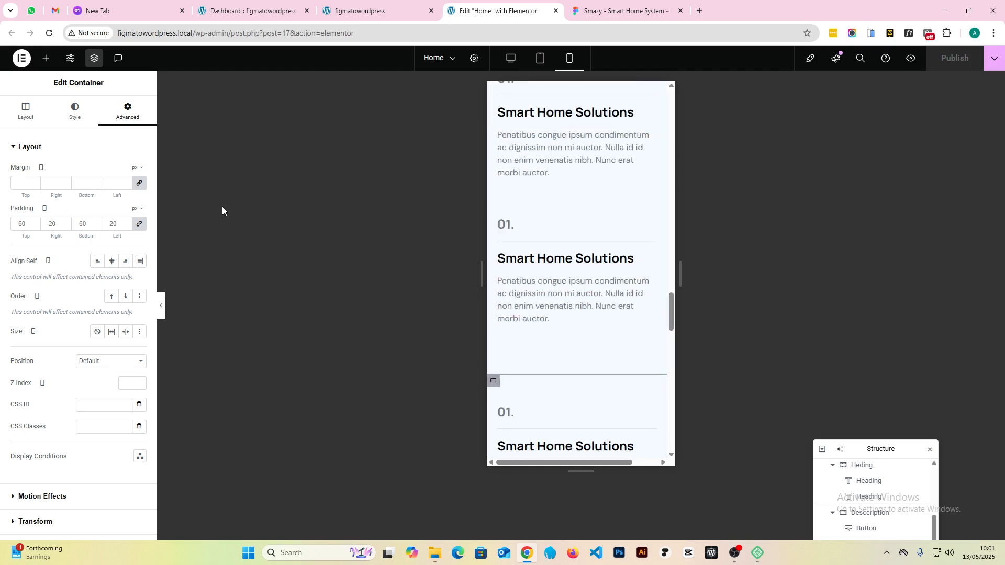
pyautogui.scroll(-3, 510, 356)
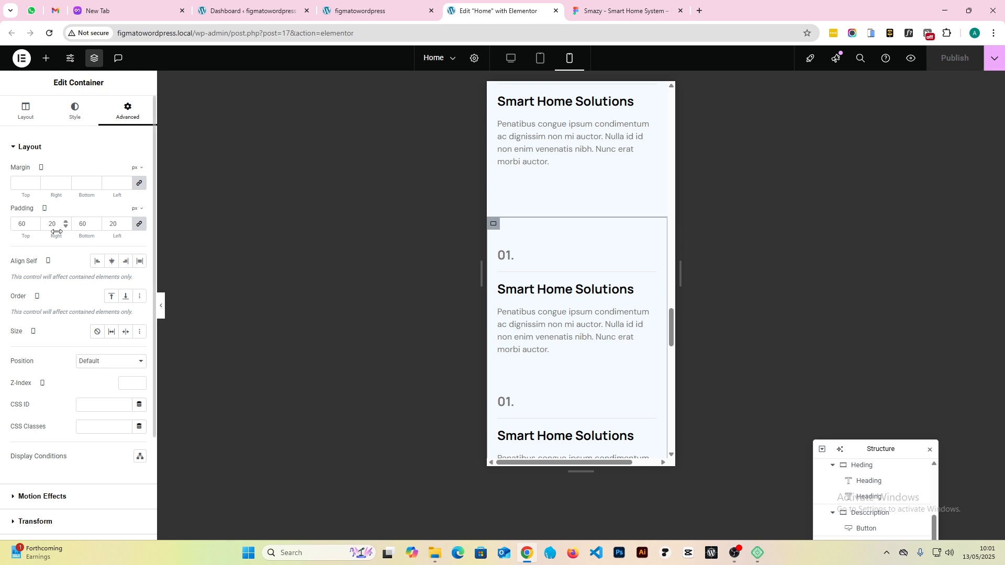
pyautogui.click(141, 226)
pyautogui.click(142, 226)
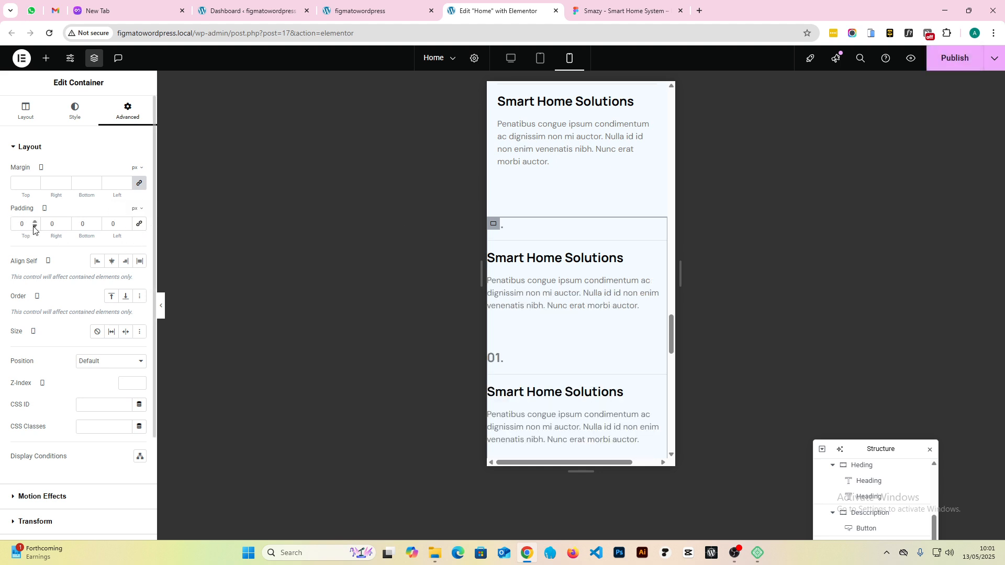
pyautogui.write('2')
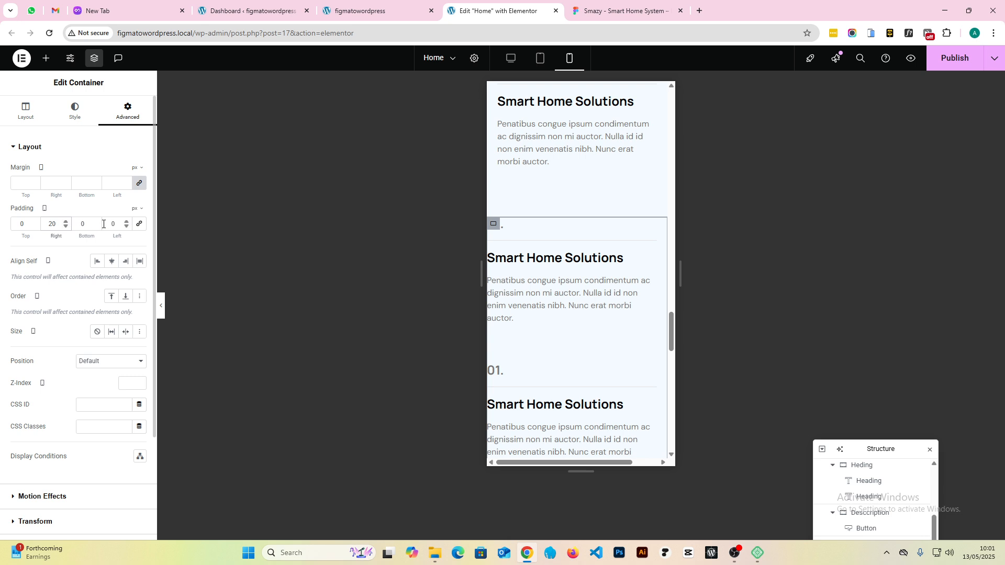
pyautogui.write('2')
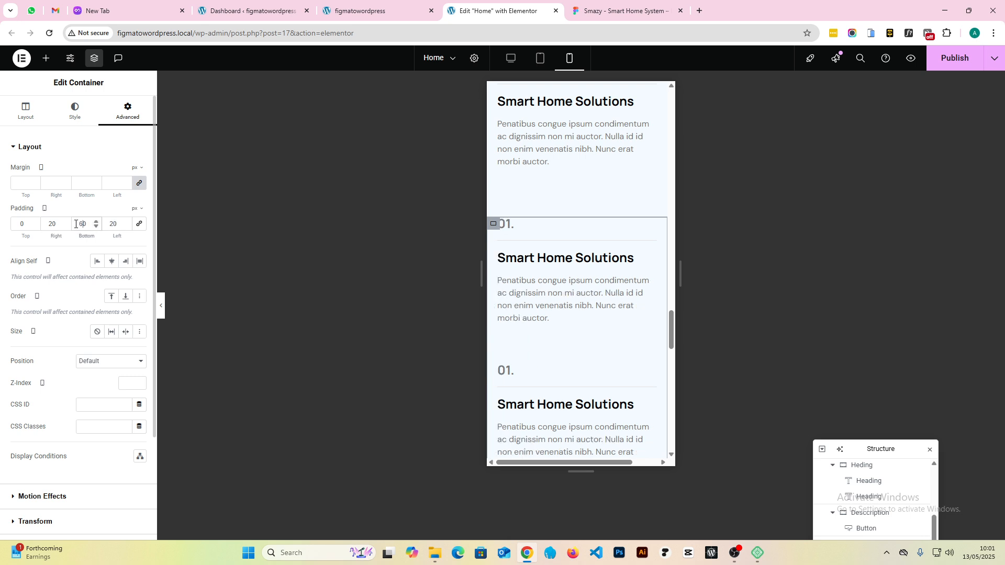
# - Check the spacing of the whole Why Choose Us section in the mobile preview
pyautogui.click(161, 307)
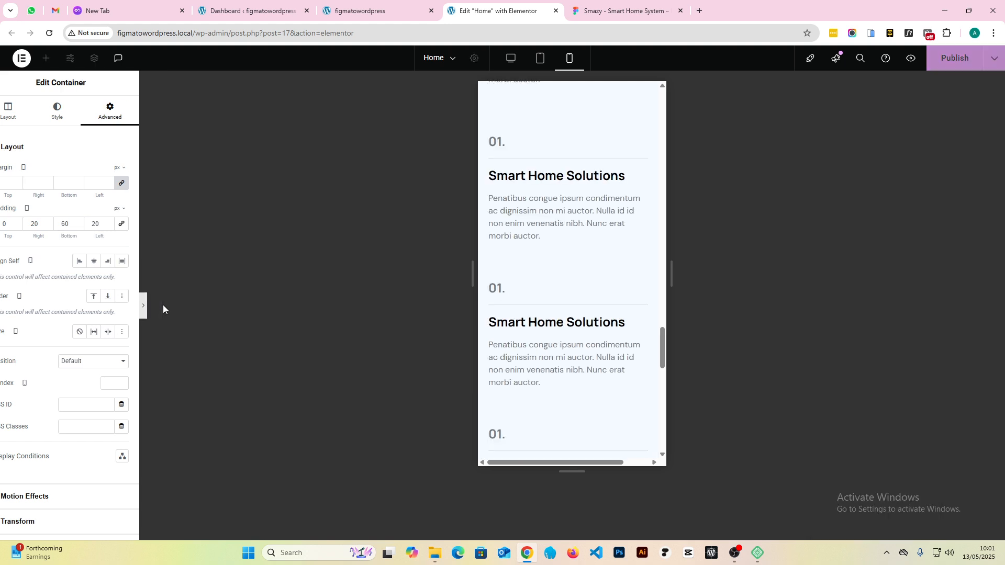
pyautogui.scroll(-10, 481, 335)
pyautogui.scroll(7, 482, 335)
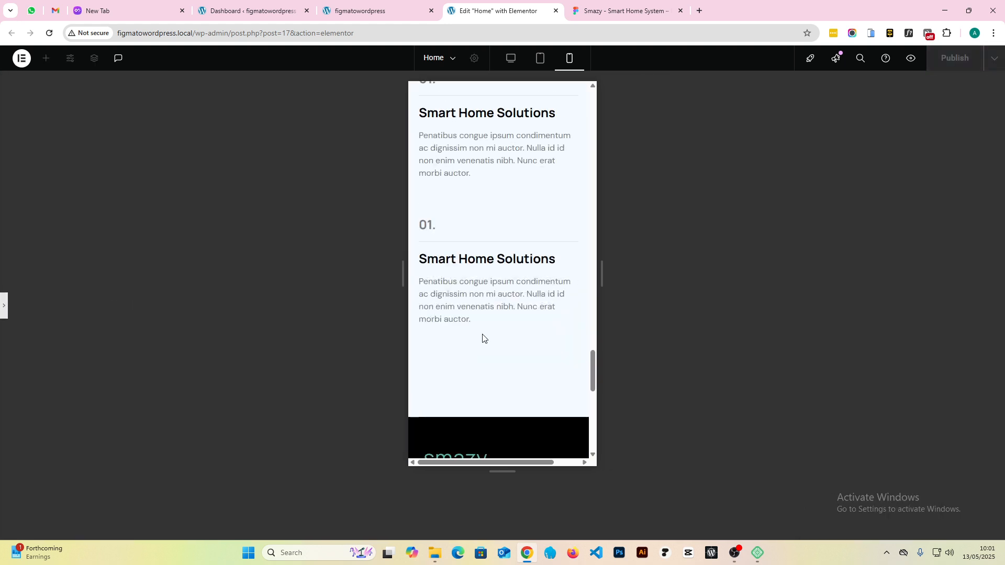
pyautogui.scroll(15, 482, 339)
pyautogui.scroll(-4, 496, 344)
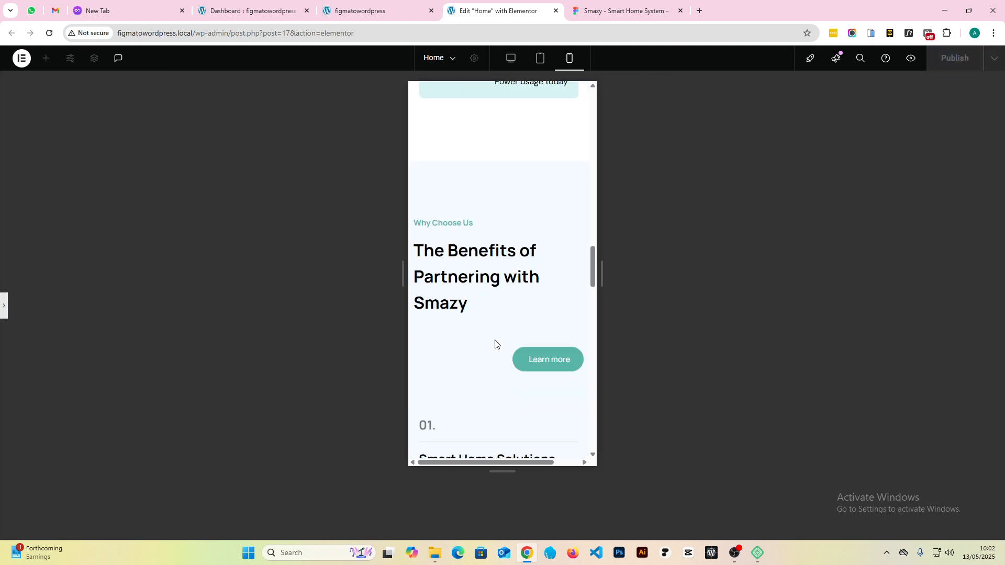
# - Return to the desktop view with the editing panel shown and publish the updated padding
pyautogui.click(510, 58)
pyautogui.scroll(3, 568, 291)
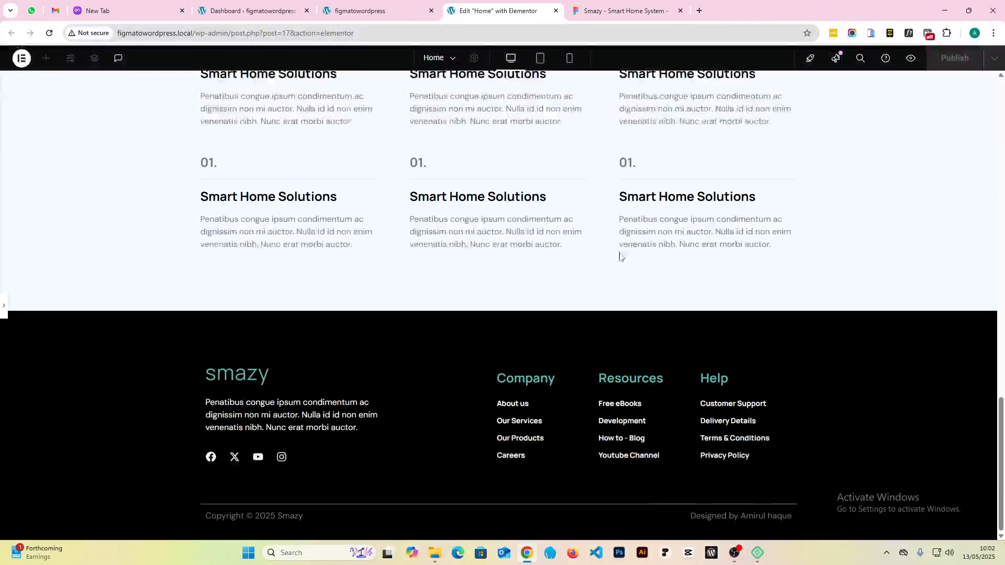
pyautogui.scroll(5, 568, 291)
pyautogui.click(3, 305)
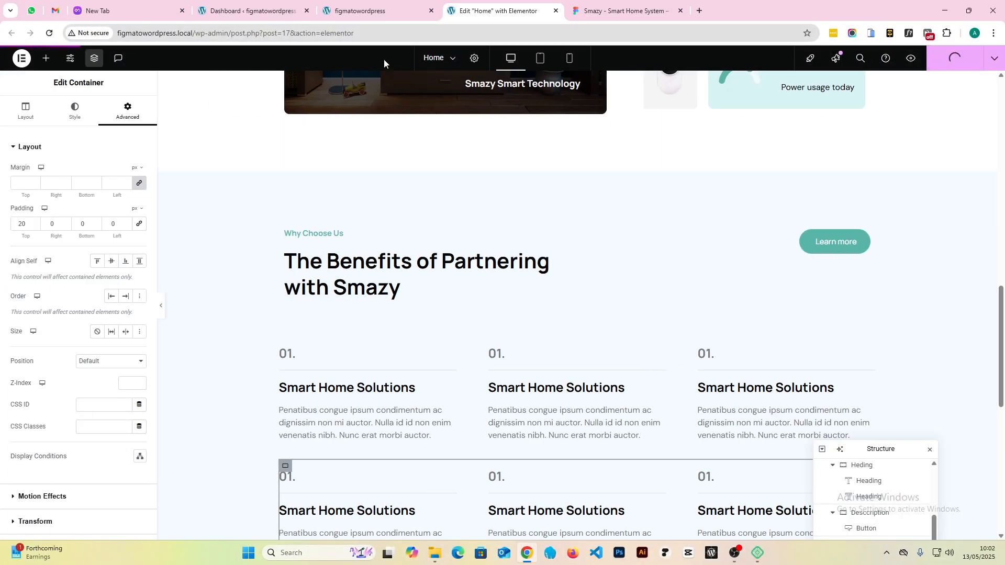
# - Examine the layout of the Our Services section in the Figma design
pyautogui.click(620, 10)
pyautogui.scroll(-5, 512, 308)
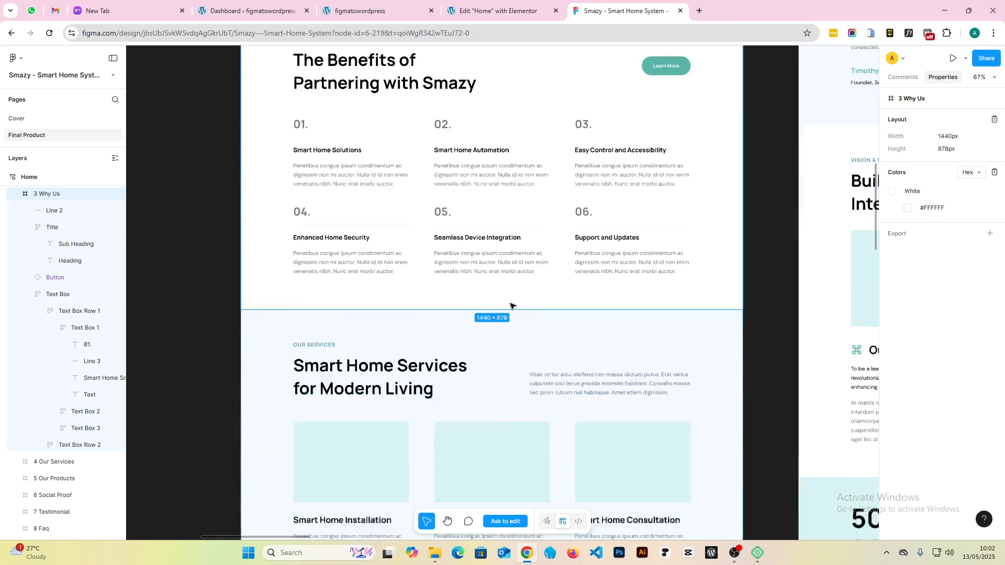
pyautogui.click(504, 228)
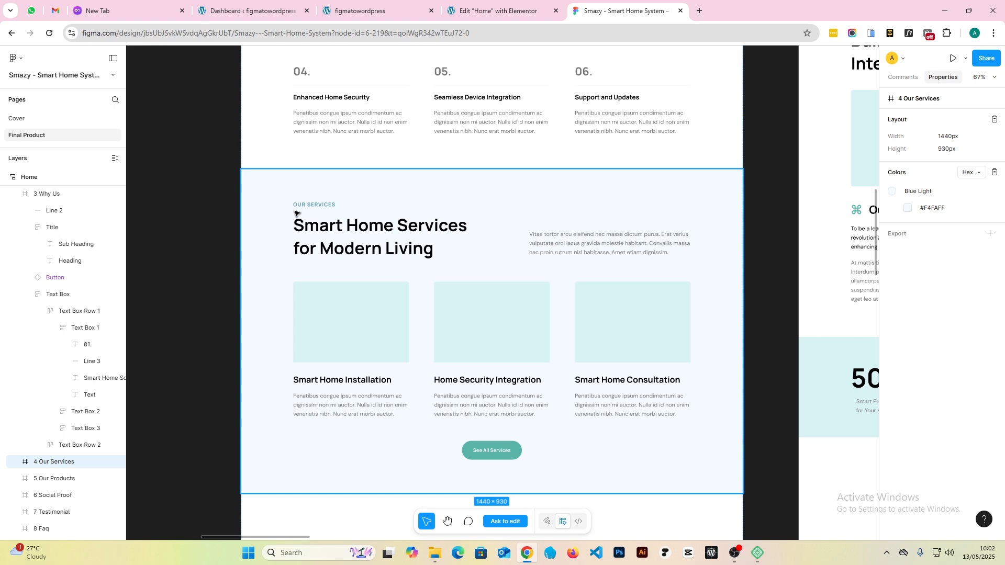
pyautogui.moveTo(291, 202); pyautogui.dragTo(513, 272)
pyautogui.moveTo(278, 200); pyautogui.dragTo(487, 270)
# - Look over the live home page and the WordPress posts list, and return to the Our Services design in Figma
pyautogui.click(390, 10)
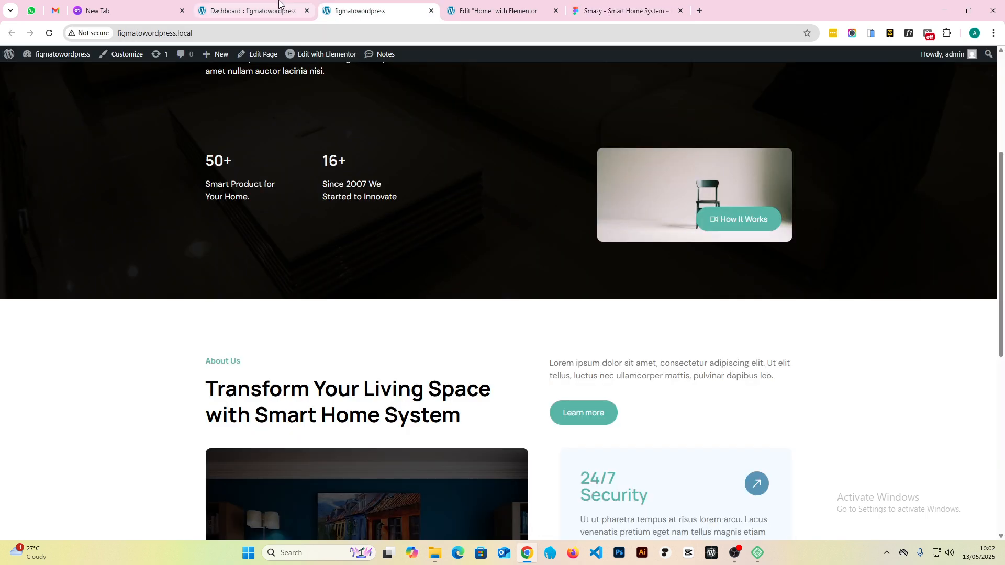
pyautogui.click(280, 11)
pyautogui.click(28, 138)
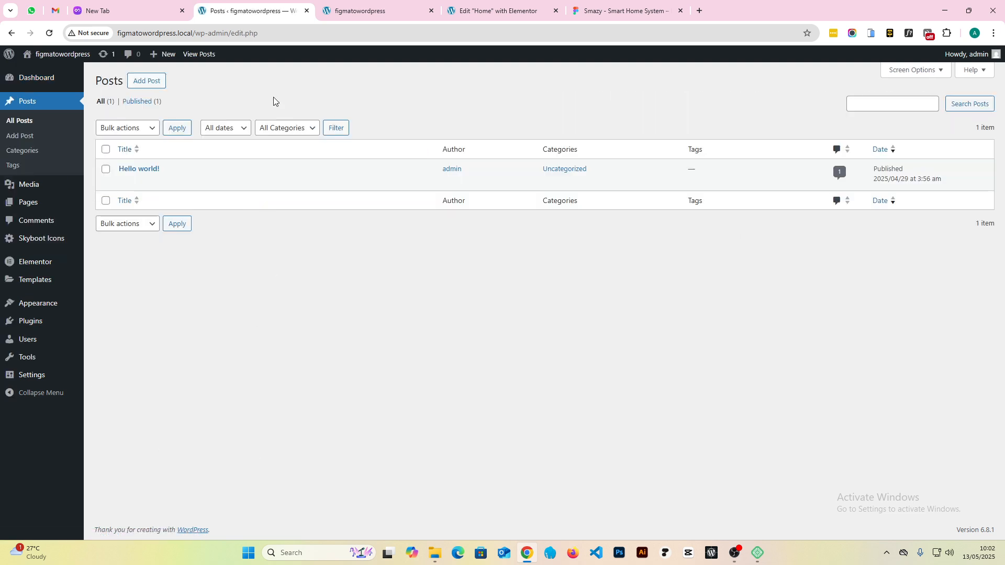
pyautogui.click(531, 3)
pyautogui.click(419, 6)
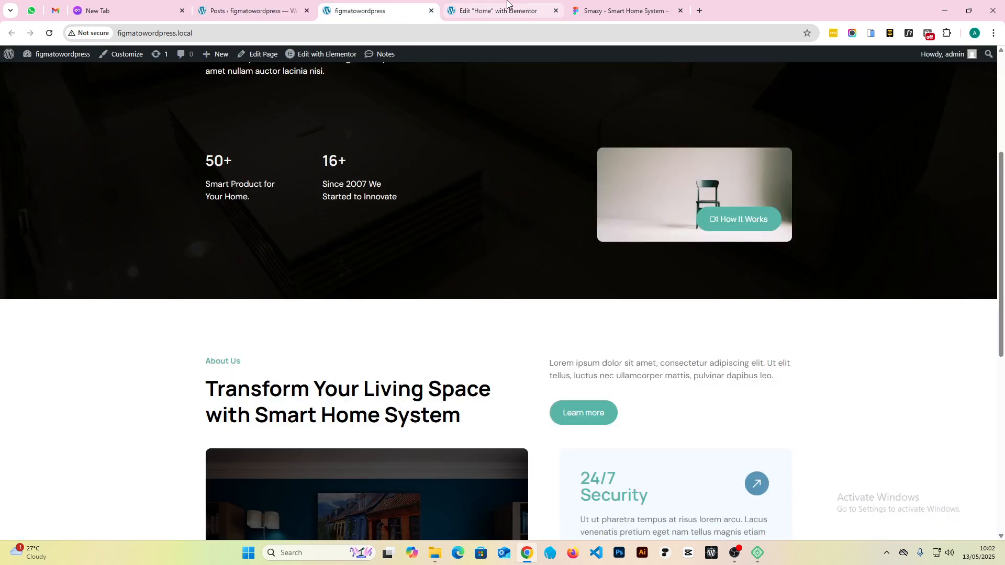
pyautogui.click(497, 5)
pyautogui.click(627, 10)
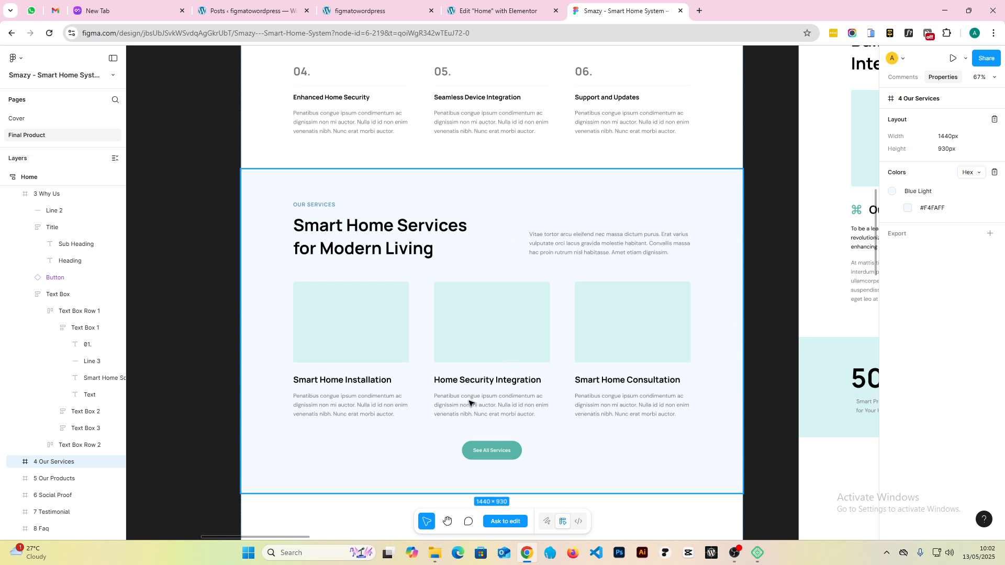
# - Duplicate the entire Why Choose Us section in the Elementor home page
pyautogui.click(518, 5)
pyautogui.scroll(-5, 544, 374)
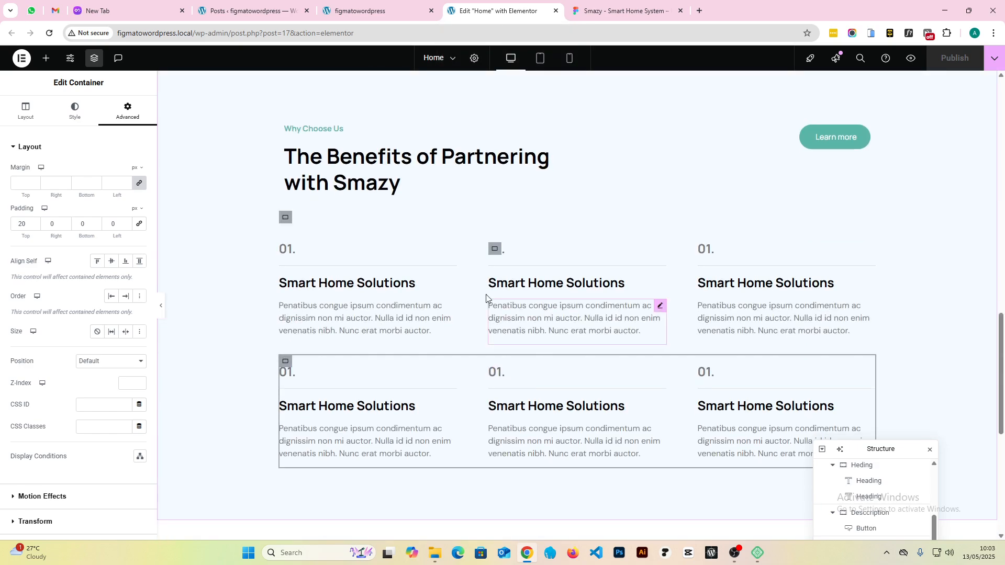
pyautogui.scroll(5, 544, 374)
pyautogui.scroll(-10, 539, 387)
pyautogui.scroll(-1, 538, 403)
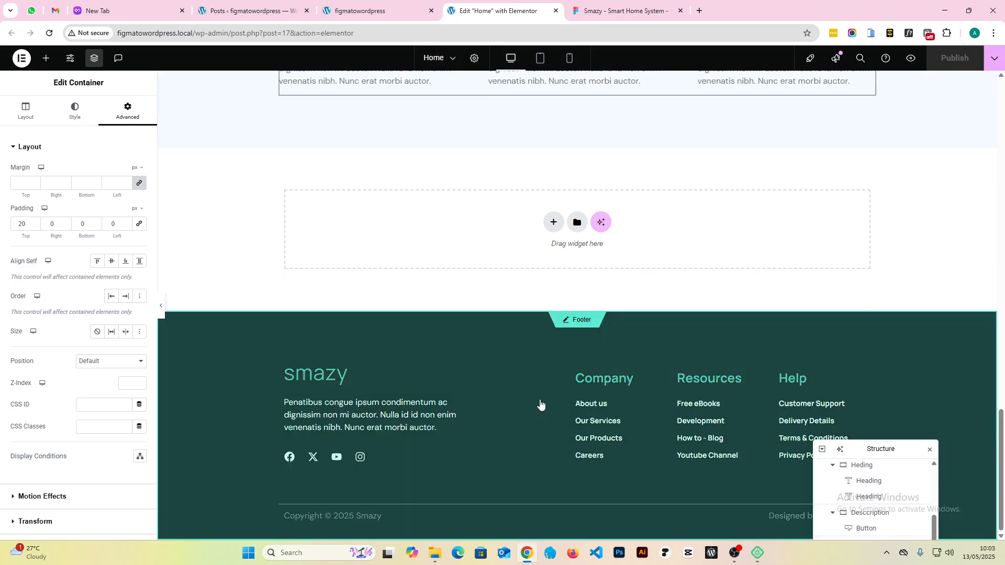
pyautogui.scroll(10, 539, 405)
pyautogui.scroll(-3, 576, 271)
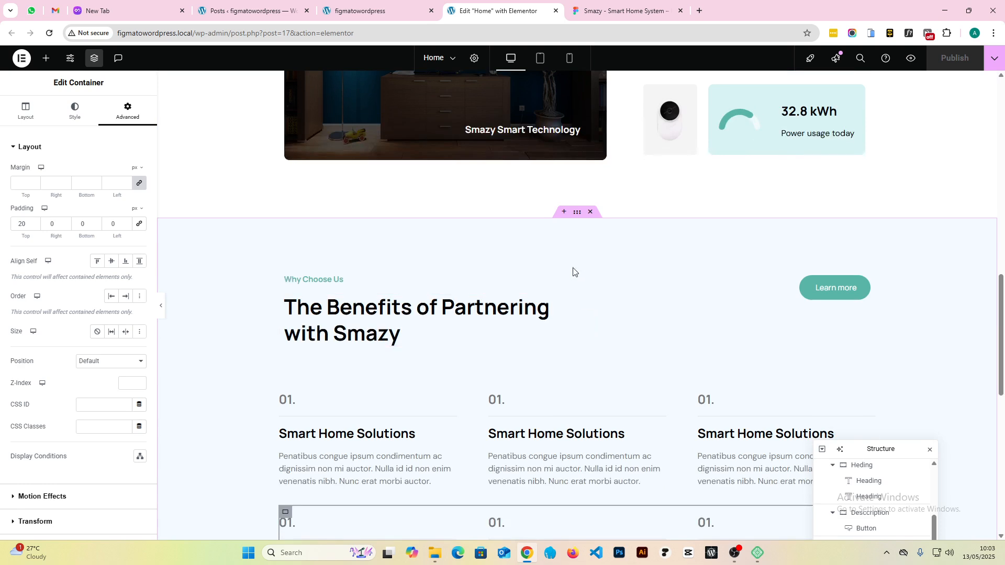
pyautogui.rightClick(579, 113)
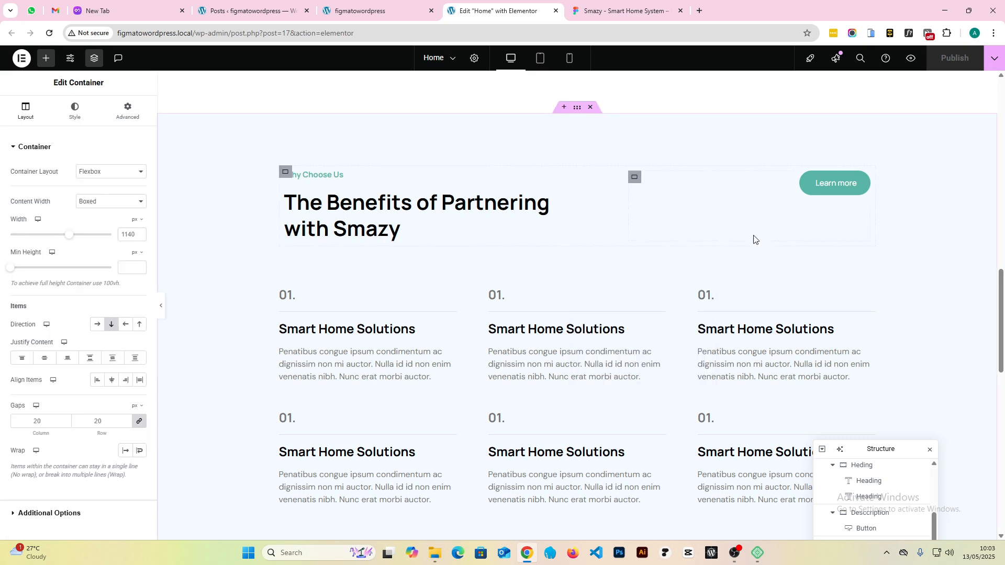
# - Remove the classic background from the duplicated section
pyautogui.scroll(-7, 523, 292)
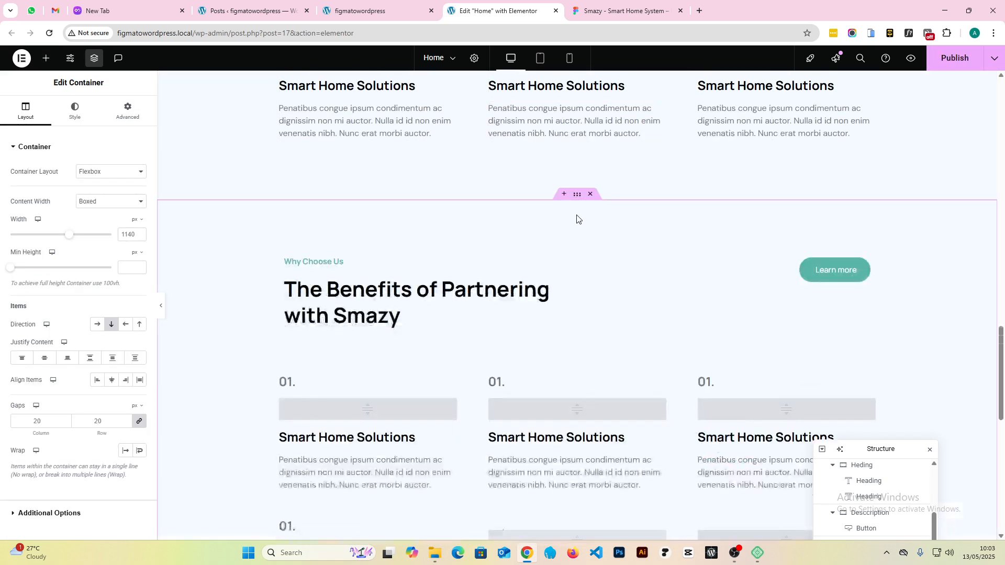
pyautogui.click(81, 117)
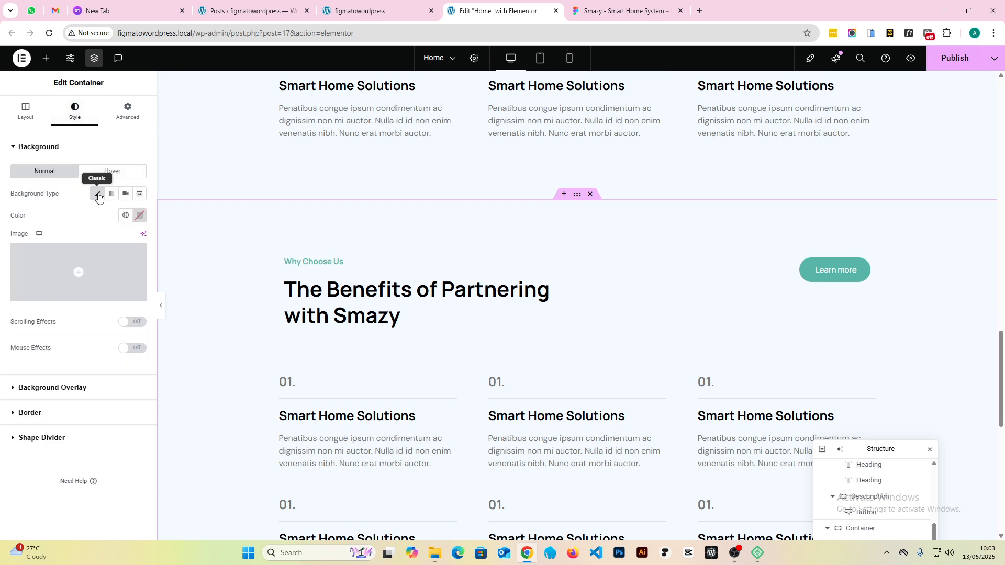
pyautogui.click(97, 194)
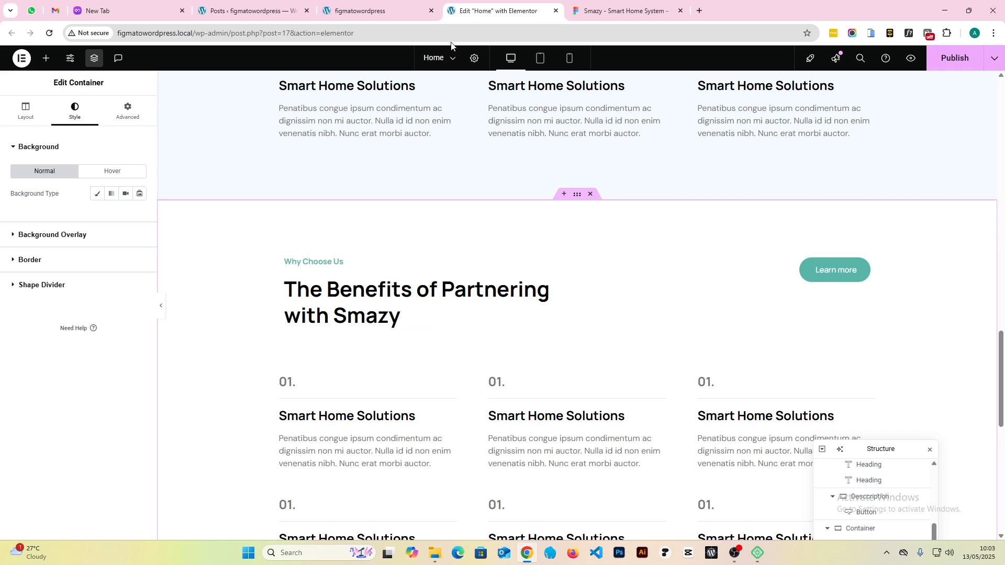
# - Inspect the sub heading and main heading text properties of the Our Services section in Figma
pyautogui.click(619, 8)
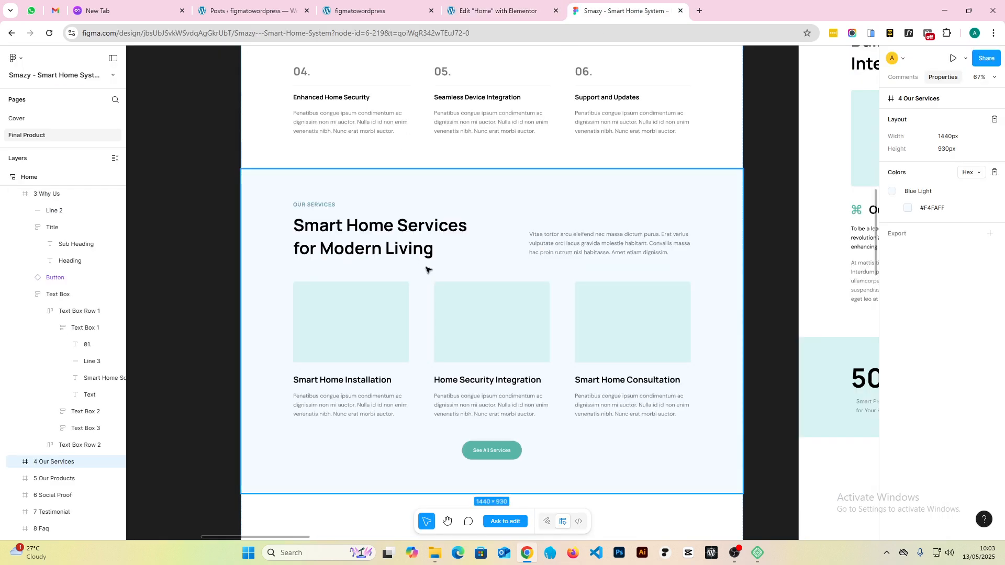
pyautogui.click(314, 206)
pyautogui.doubleClick(314, 204)
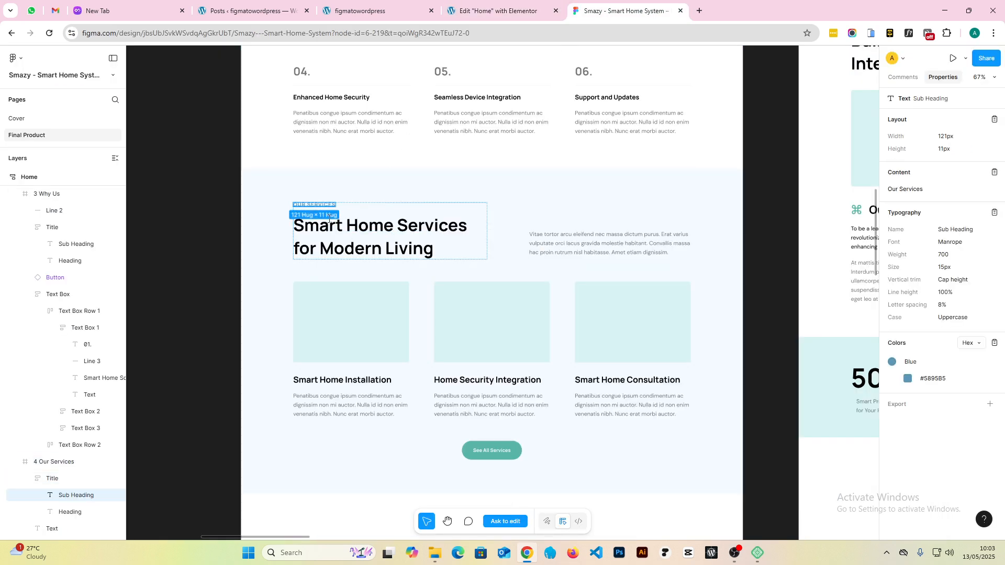
pyautogui.click(361, 226)
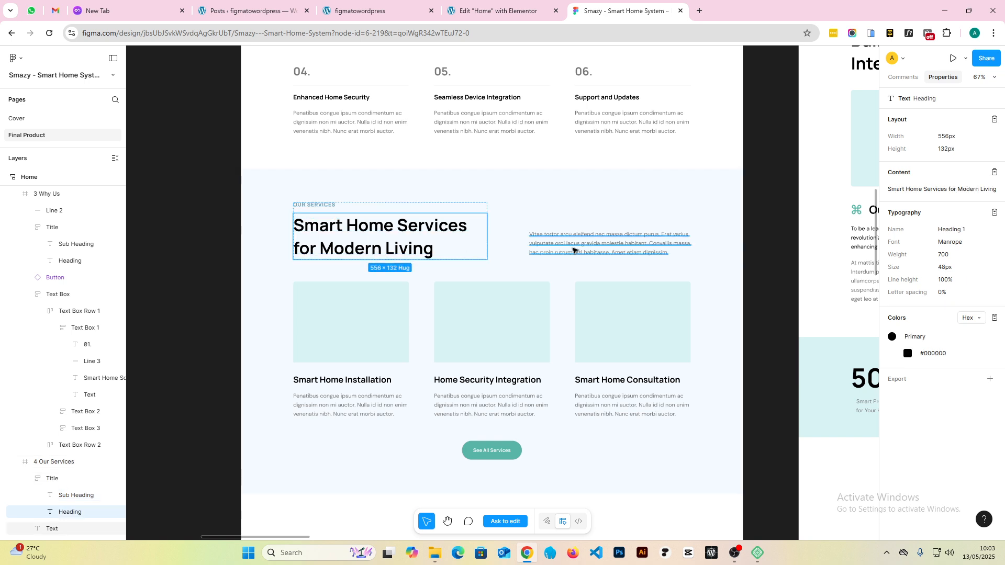
# - Copy the Our Services description from Figma, and in Elementor paste a copied card text editor below the duplicated section's Learn more button
pyautogui.click(573, 250)
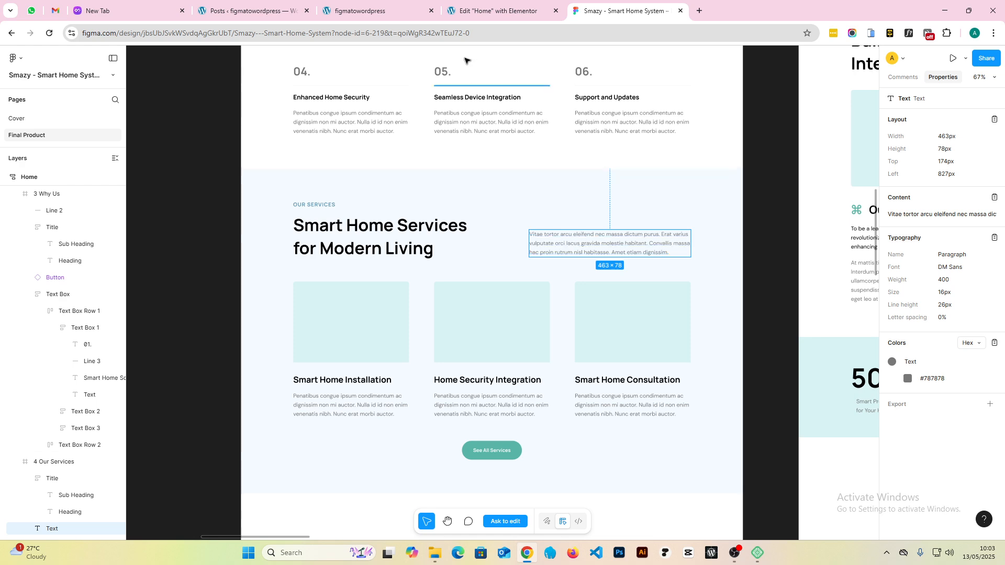
pyautogui.click(487, 9)
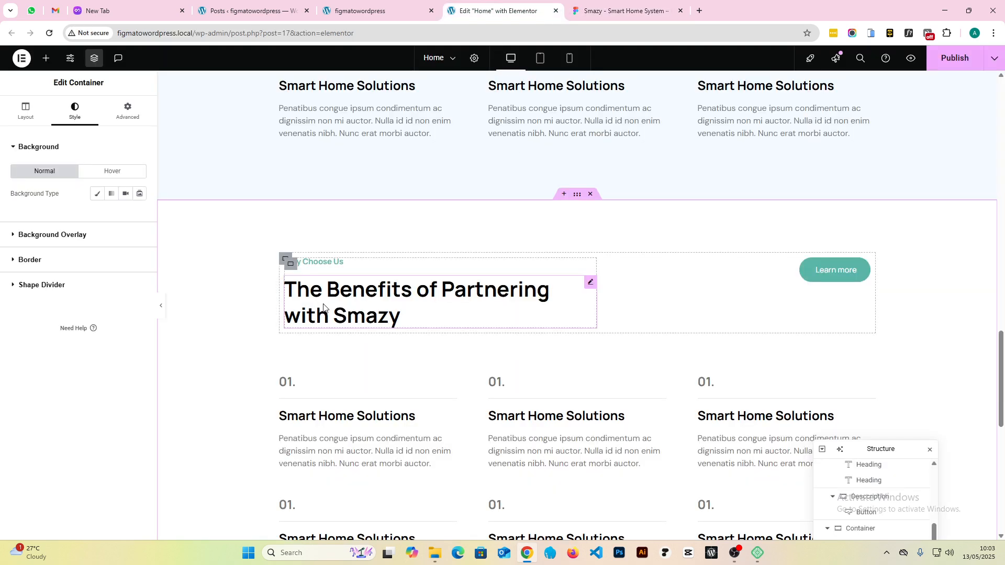
pyautogui.scroll(3, 844, 260)
pyautogui.scroll(-6, 788, 307)
pyautogui.scroll(1, 788, 307)
pyautogui.rightClick(748, 323)
pyautogui.click(765, 347)
pyautogui.scroll(-1, 769, 349)
pyautogui.scroll(3, 777, 256)
pyautogui.rightClick(753, 169)
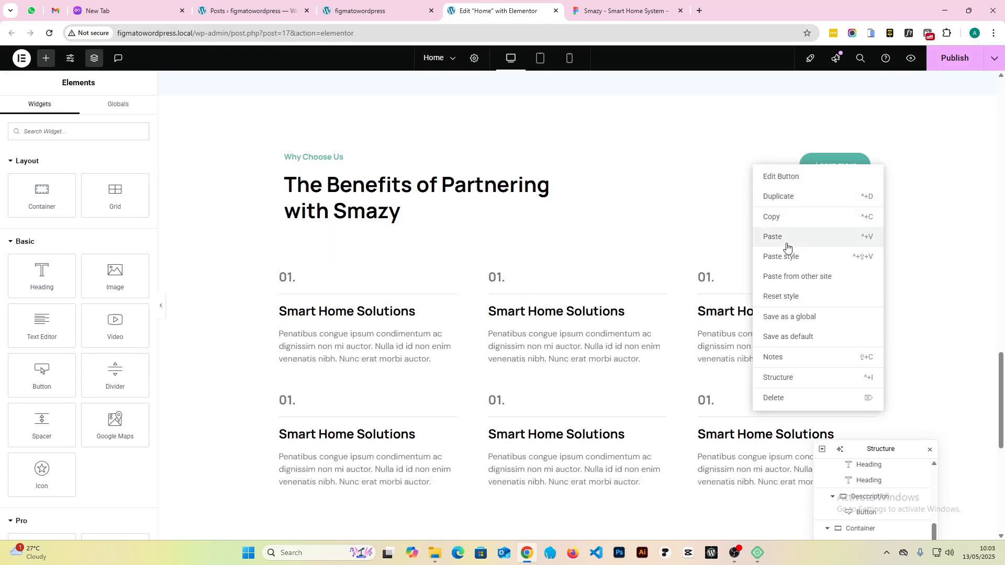
pyautogui.click(778, 234)
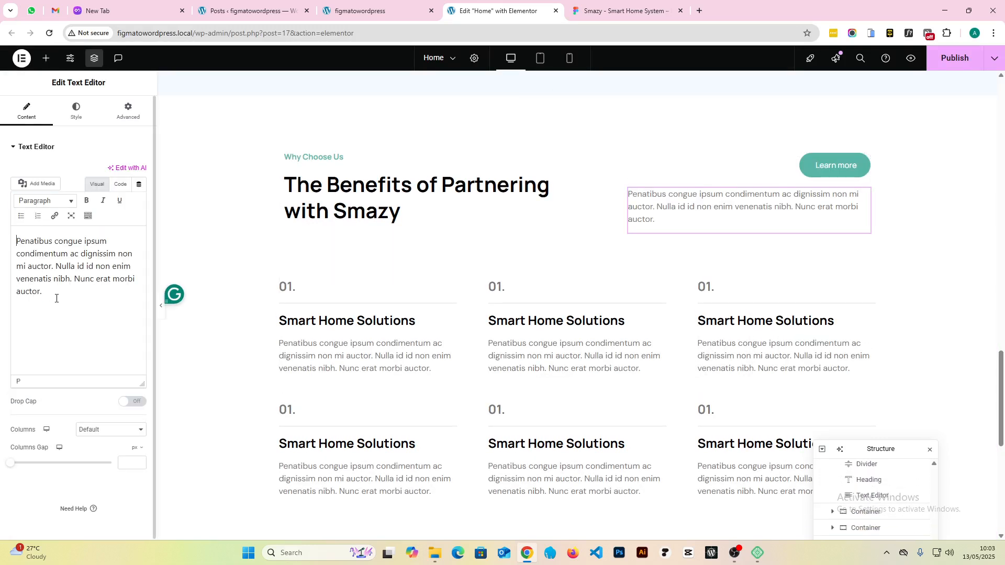
# - Replace the pasted text editor's content with the copied description starting "Vitae tortor arcu eleifend nec massa dictum purus."
pyautogui.moveTo(56, 292); pyautogui.dragTo(1, 238)
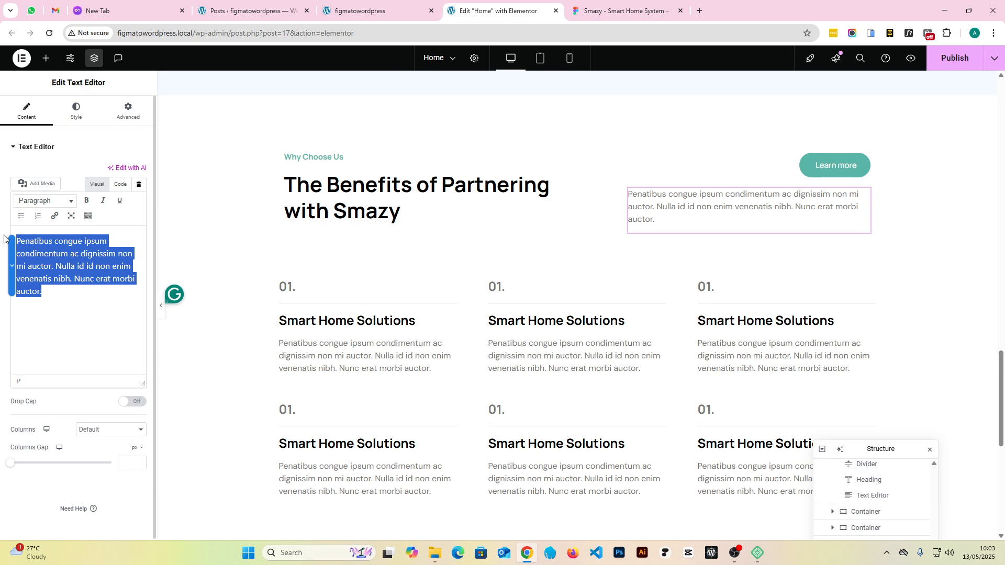
pyautogui.press('super+v')
pyautogui.press('Down')
pyautogui.press('Return')
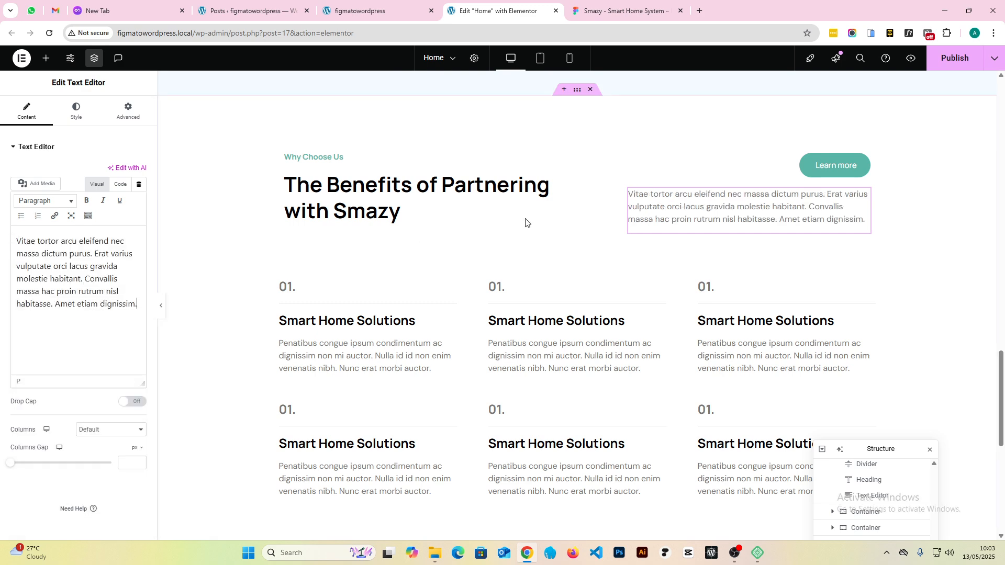
# - Compare with the Figma design and delete the Learn more button above the new description in the duplicated section
pyautogui.click(649, 11)
pyautogui.click(495, 6)
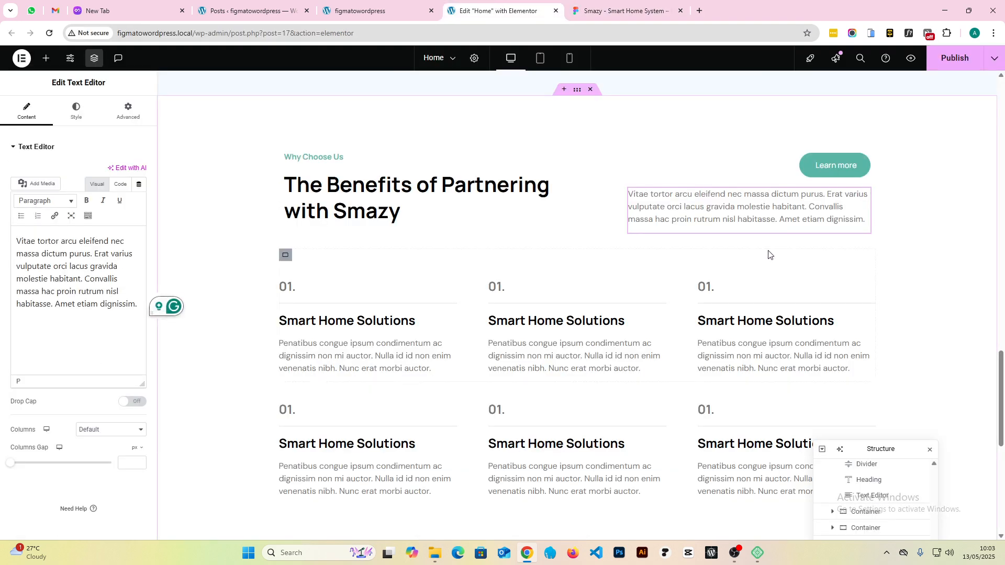
pyautogui.rightClick(822, 184)
pyautogui.click(836, 391)
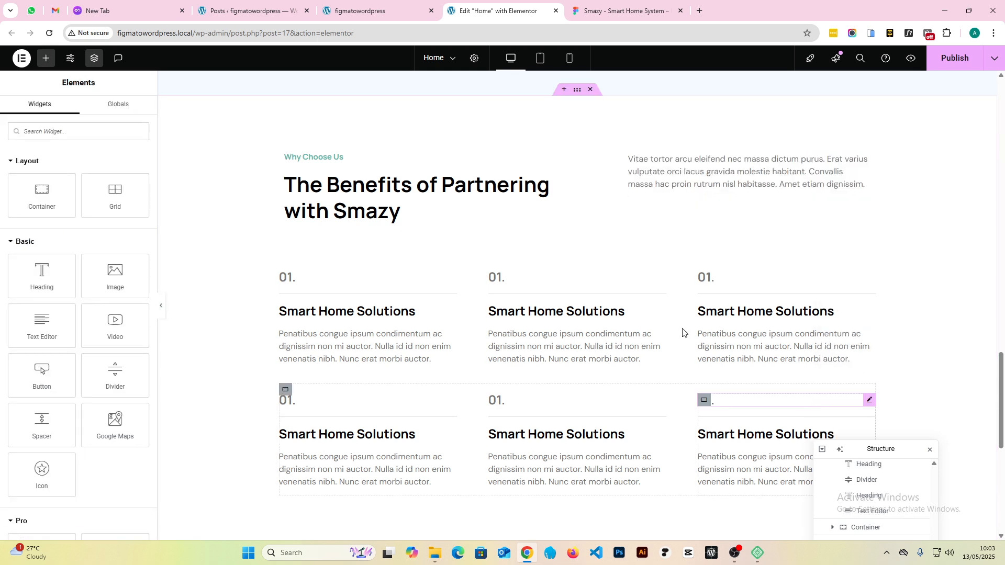
# - Check the description's placement in Figma and set its Elementor container's Justify Content to End
pyautogui.click(605, 7)
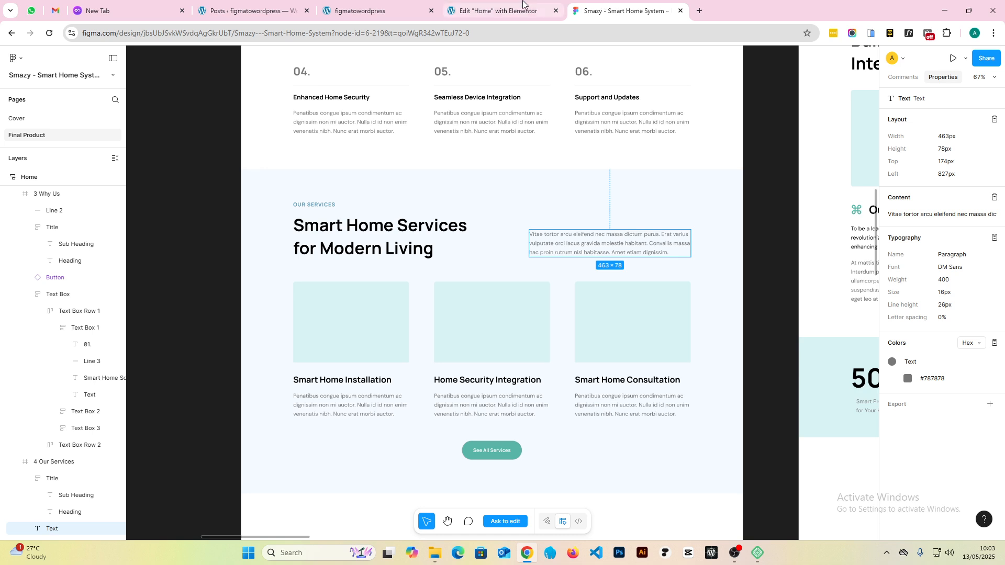
pyautogui.click(521, 6)
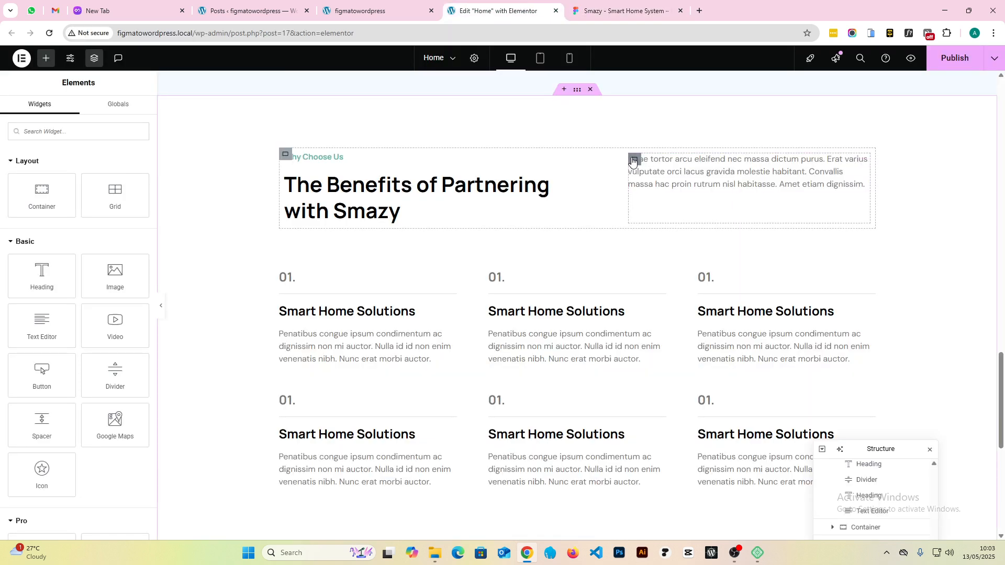
pyautogui.click(697, 192)
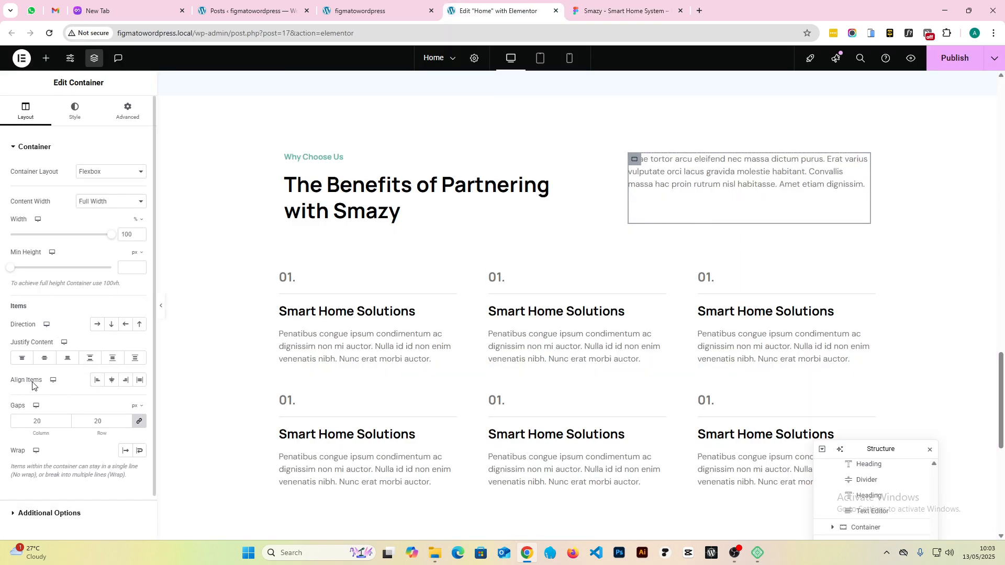
pyautogui.click(73, 360)
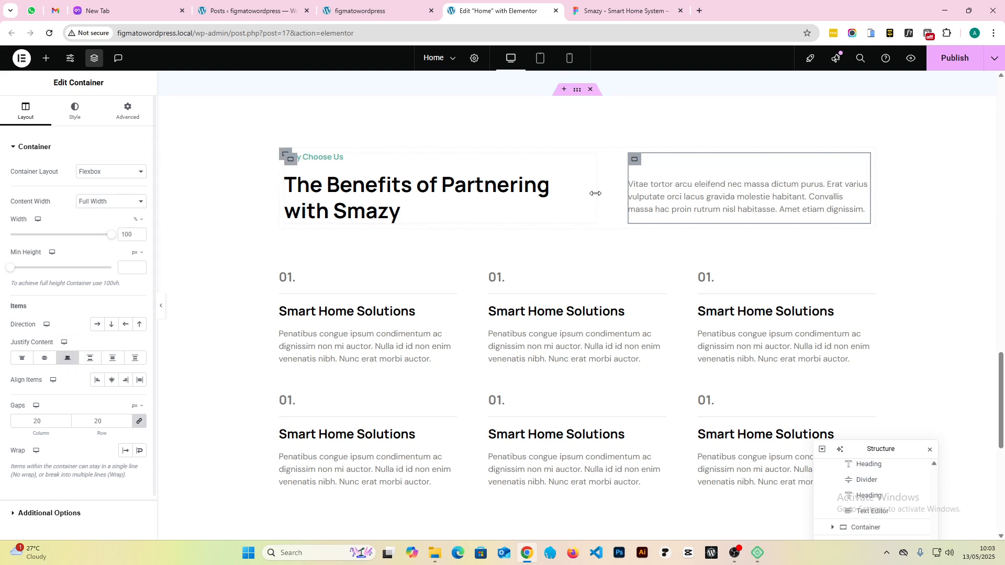
# - Replace the duplicated section's sub heading text with "Our Services" from the clipboard history
pyautogui.click(335, 157)
pyautogui.hotkey('ctrl', 'a')
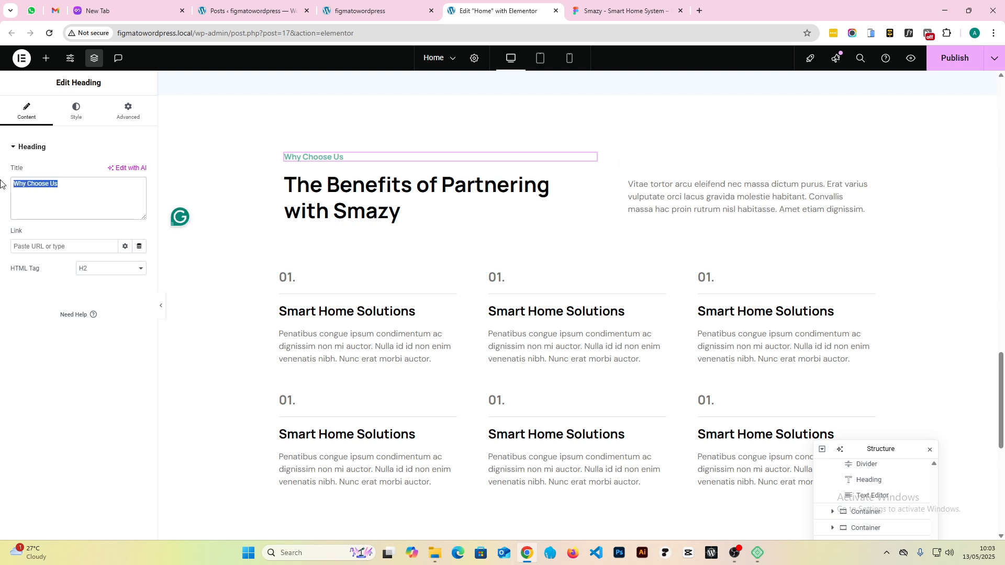
pyautogui.press('super+v')
pyautogui.scroll(-3, 94, 366)
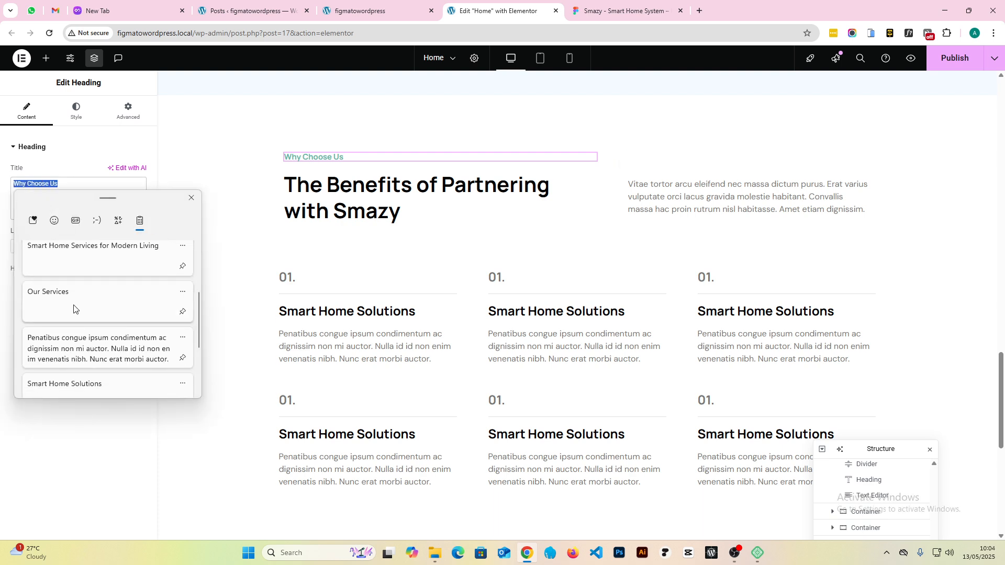
pyautogui.click(79, 298)
# - Replace the duplicated section's main heading with "Smart Home Services for Modern Living" from the clipboard history
pyautogui.click(366, 198)
pyautogui.click(67, 180)
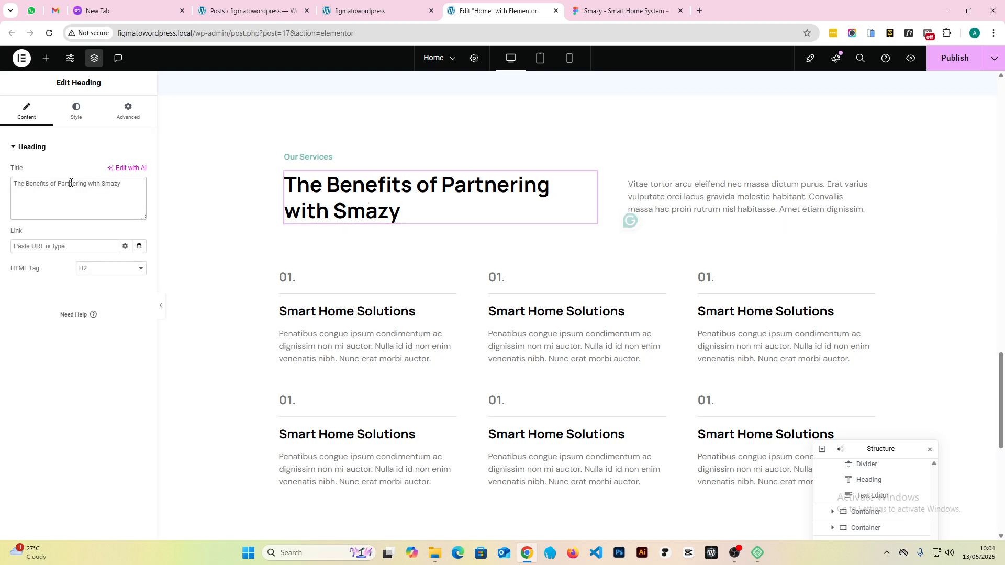
pyautogui.hotkey('ctrl', 'a')
pyautogui.press('super+v')
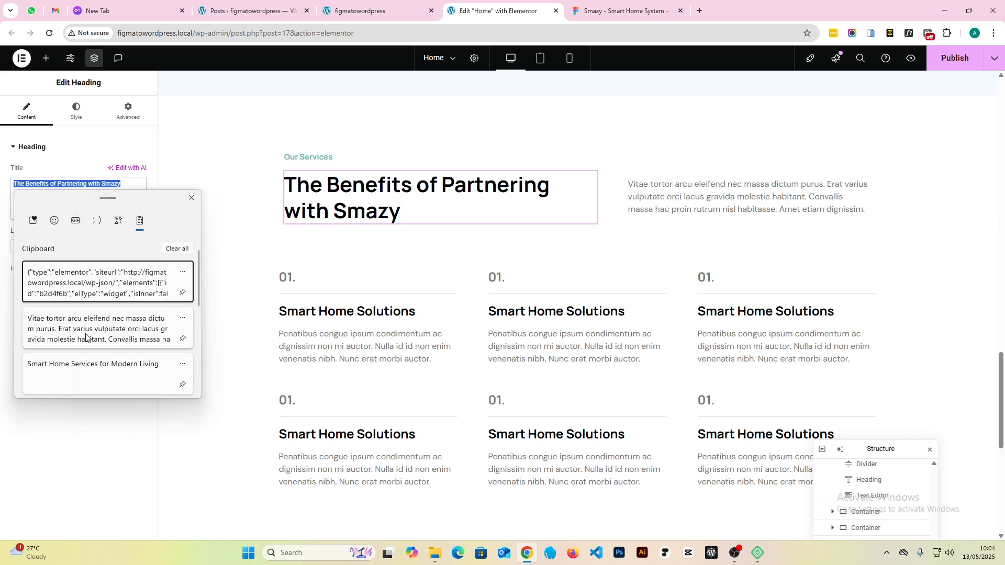
pyautogui.scroll(-3, 89, 341)
pyautogui.scroll(1, 89, 341)
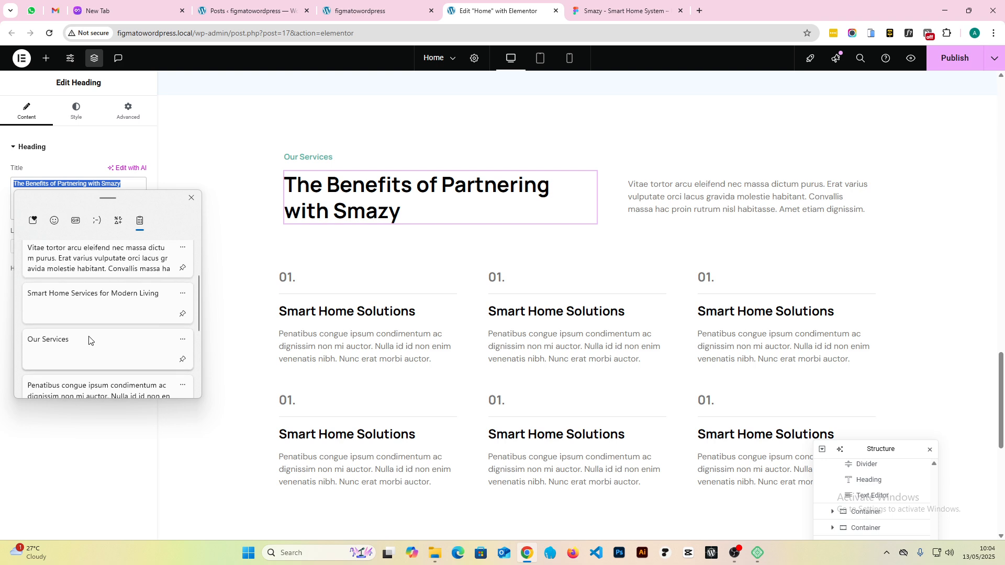
pyautogui.click(84, 294)
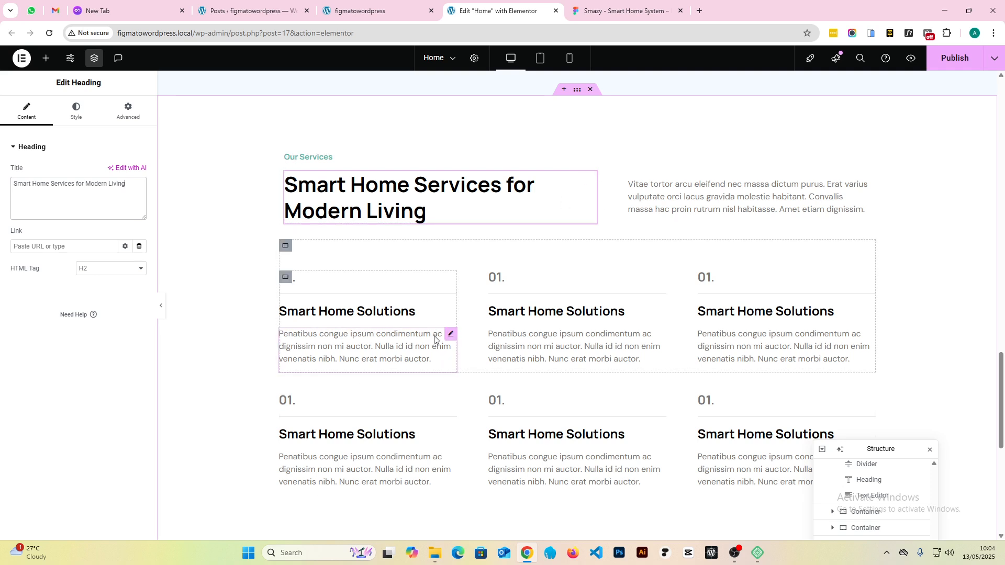
# - Delete the first row of numbered cards and all three cards in the remaining row, keeping that row's empty container
pyautogui.rightClick(284, 248)
pyautogui.click(313, 521)
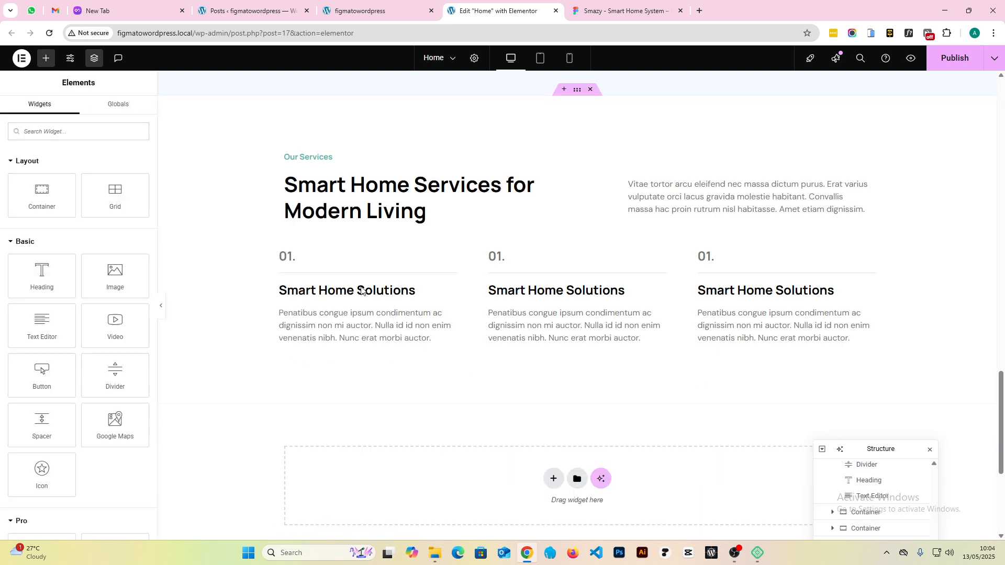
pyautogui.rightClick(287, 254)
pyautogui.click(309, 526)
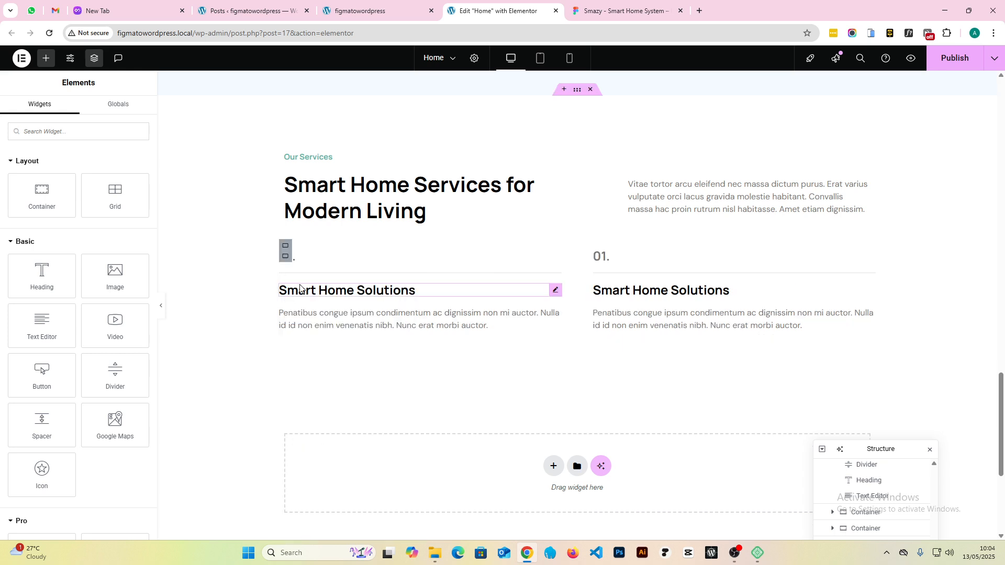
pyautogui.rightClick(284, 254)
pyautogui.click(321, 525)
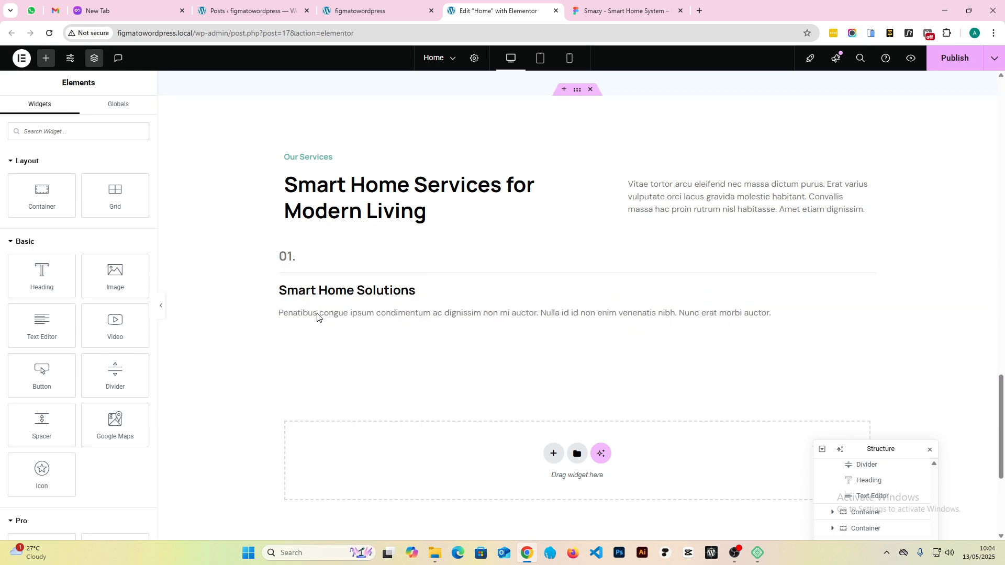
pyautogui.rightClick(285, 255)
pyautogui.click(319, 528)
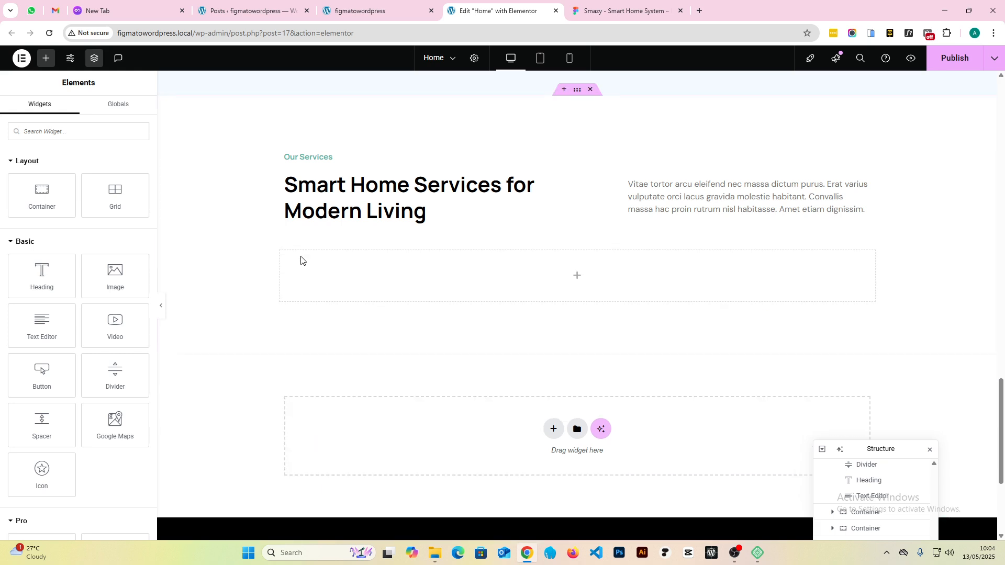
# - Set the empty row container's top padding to 60 px and publish the page
pyautogui.click(285, 245)
pyautogui.click(132, 120)
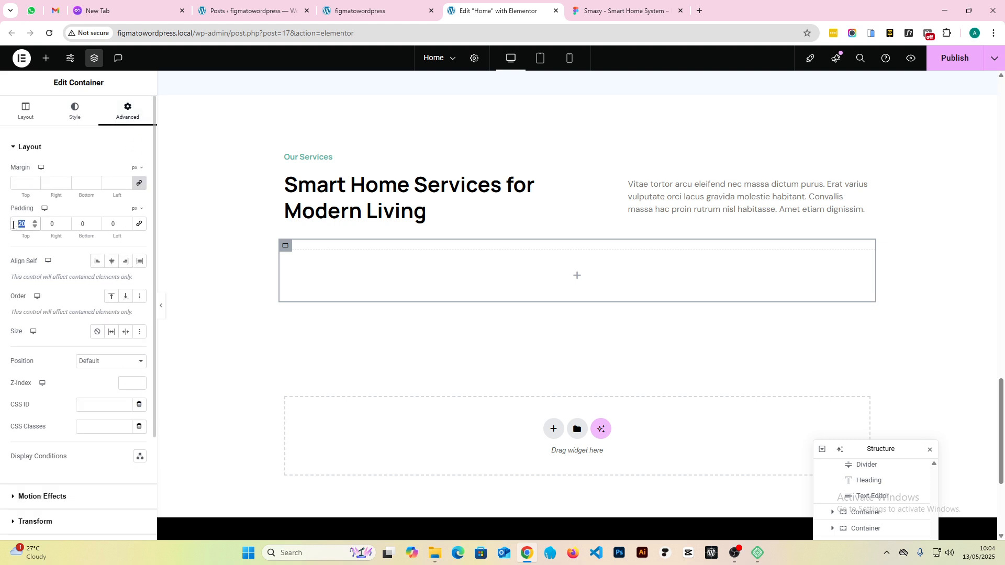
pyautogui.write('60')
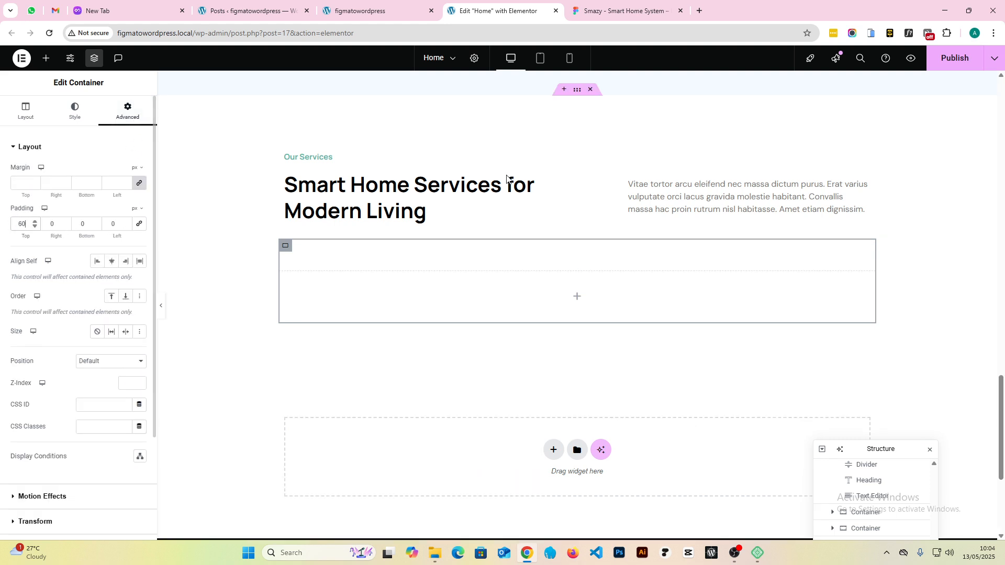
pyautogui.click(949, 62)
pyautogui.scroll(2, 458, 362)
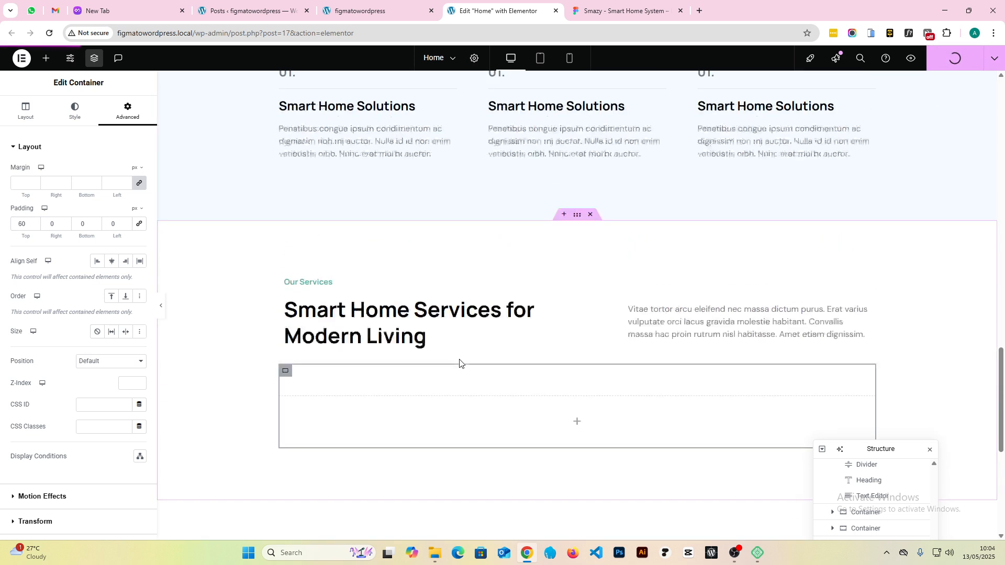
# - Examine the Our Services image boxes in Figma, including the Smart Home Installation title's size and typography
pyautogui.click(626, 6)
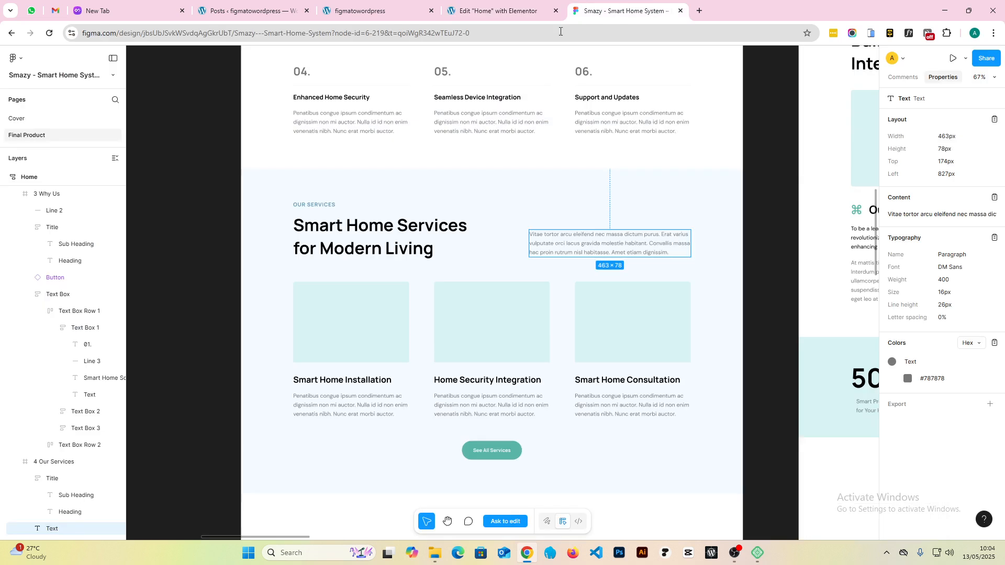
pyautogui.moveTo(283, 282); pyautogui.dragTo(712, 435)
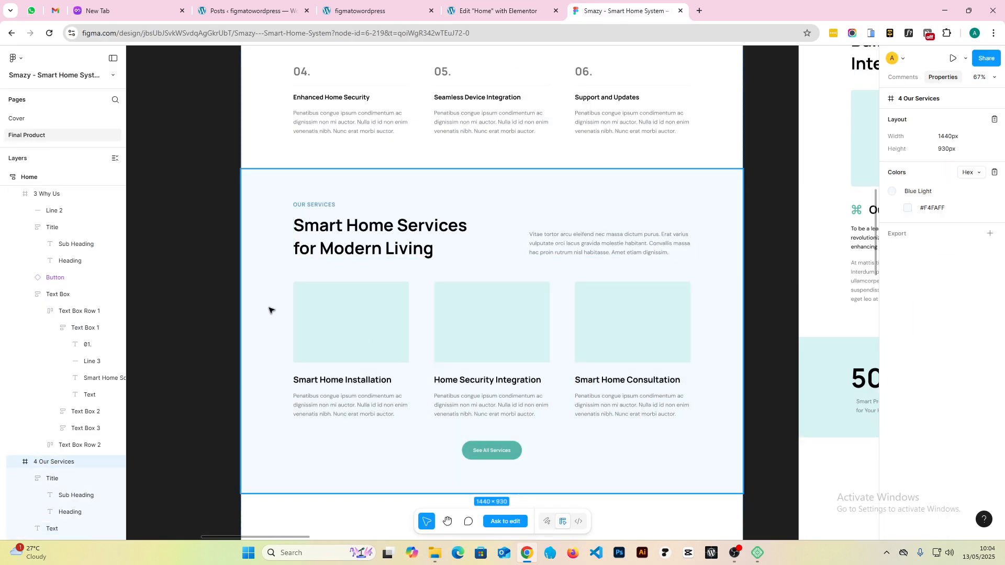
pyautogui.moveTo(264, 272); pyautogui.dragTo(729, 437)
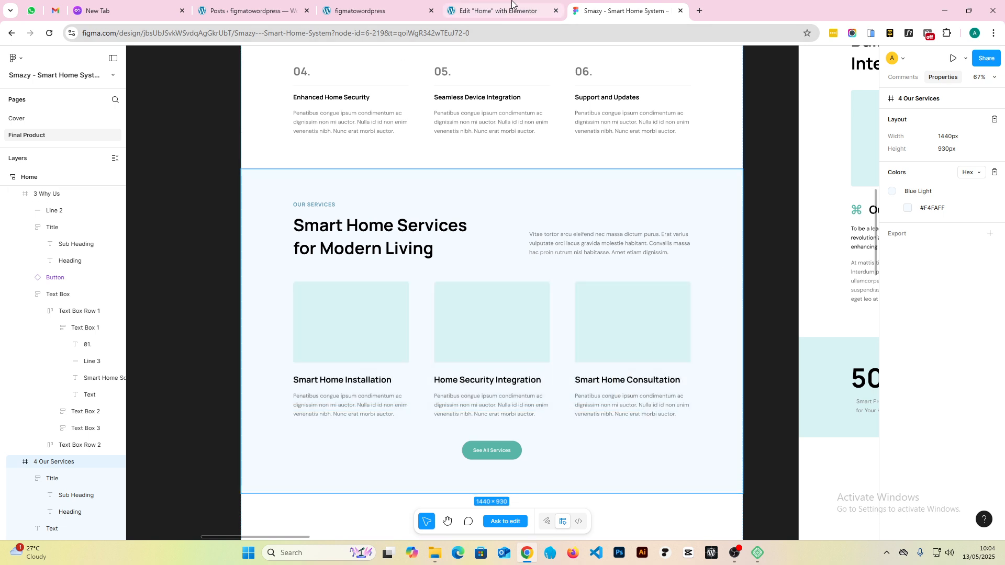
pyautogui.doubleClick(325, 384)
pyautogui.doubleClick(355, 383)
pyautogui.doubleClick(356, 383)
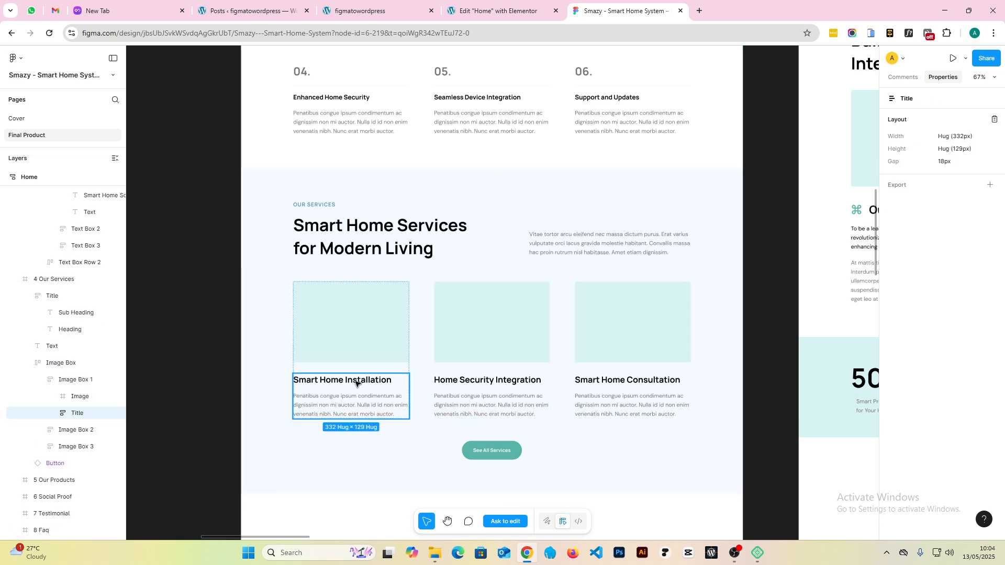
pyautogui.doubleClick(356, 382)
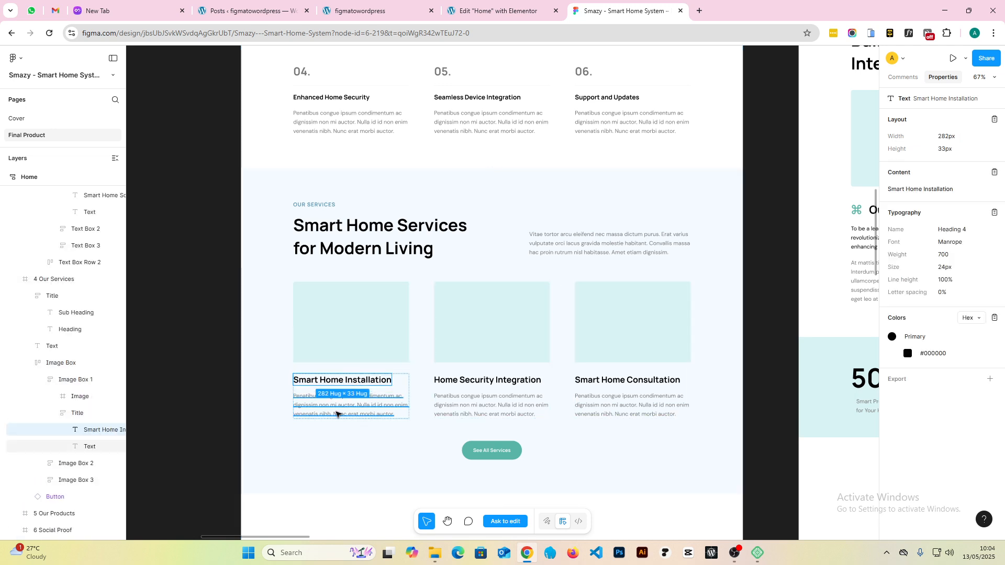
pyautogui.scroll(-5, 395, 343)
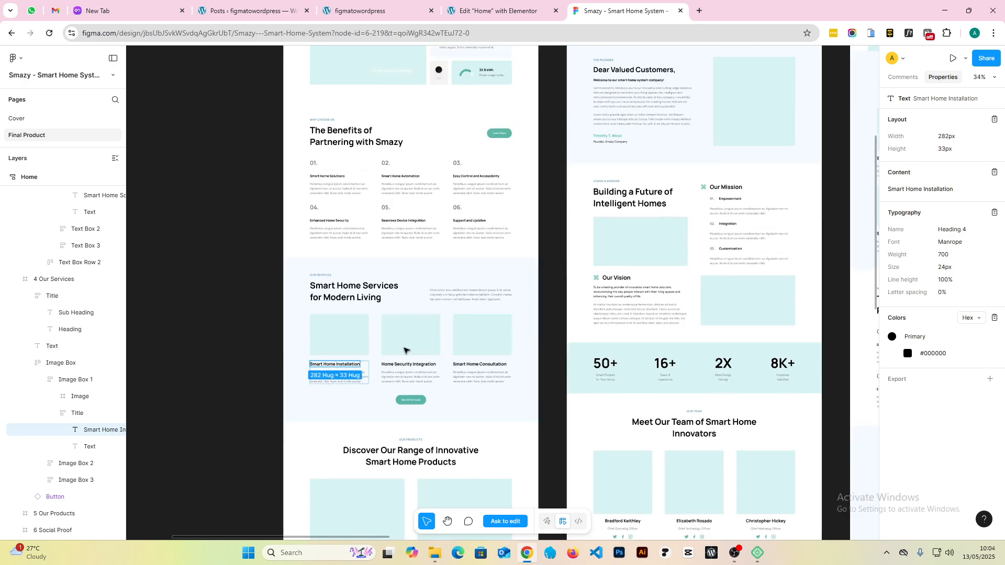
pyautogui.scroll(5, 314, 363)
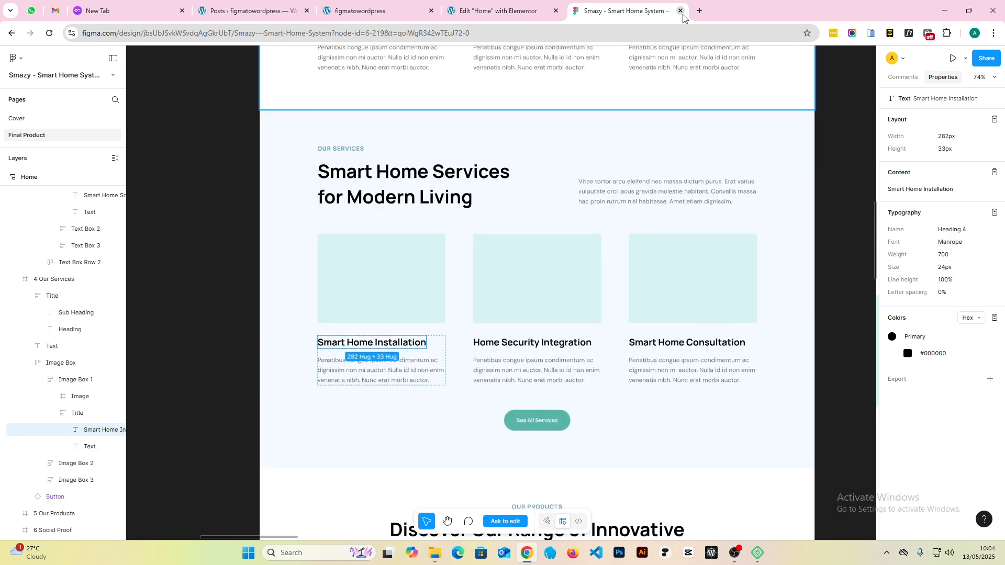
# - Search the web for "lorem ipsum" in a new browser tab and open lipsum.com
pyautogui.click(699, 10)
pyautogui.write('lorem')
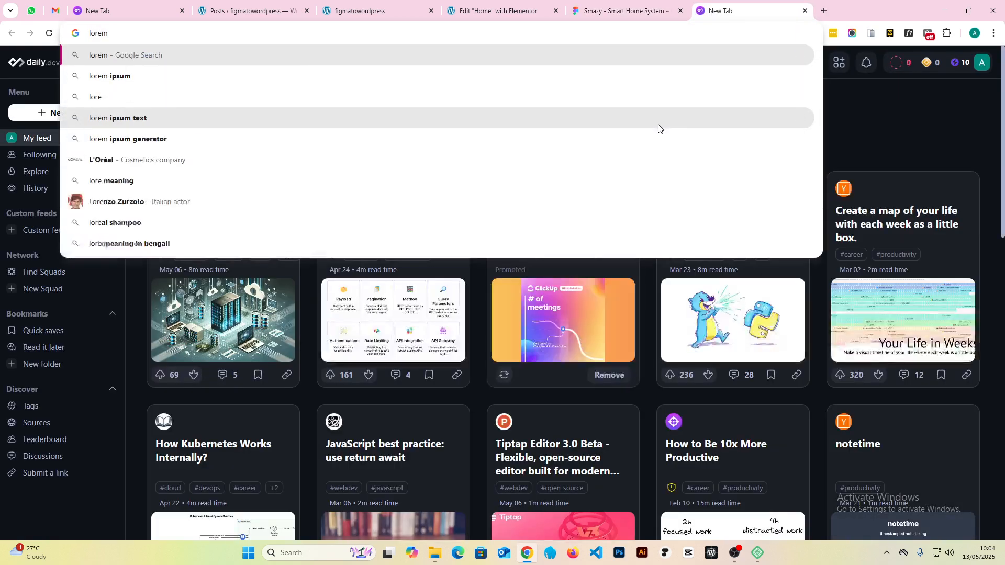
pyautogui.write(' ipsum')
pyautogui.press('Return')
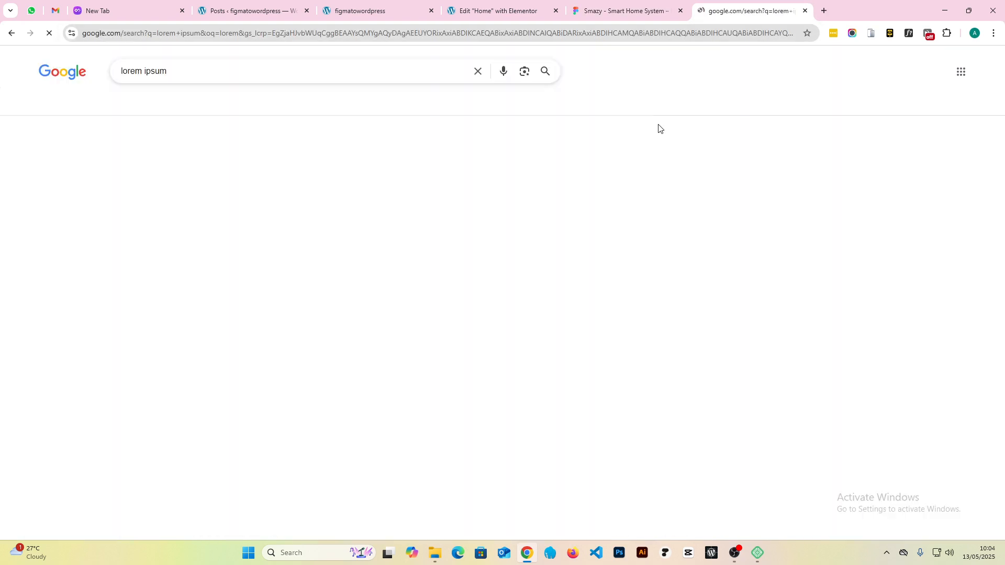
pyautogui.click(271, 168)
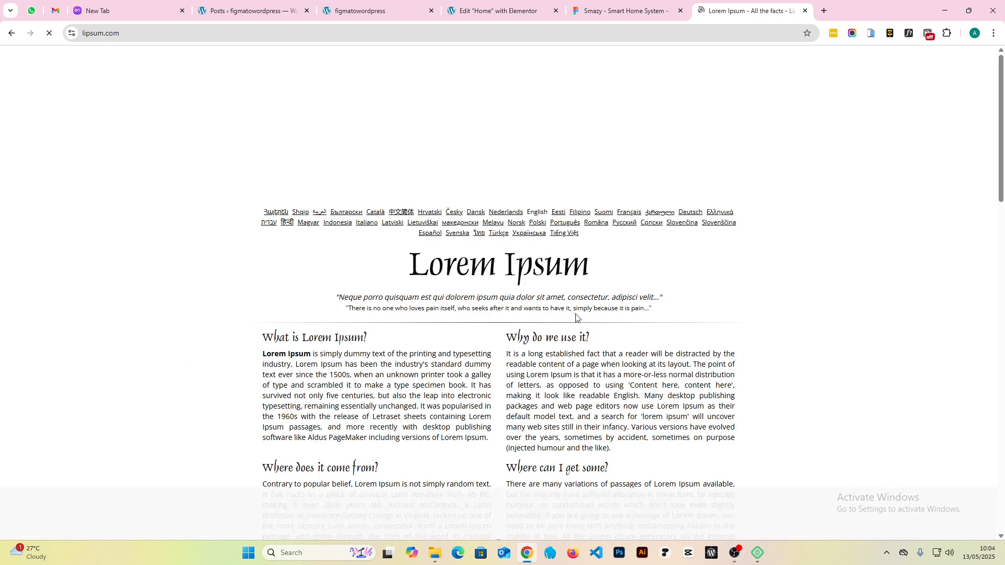
# - Generate five paragraphs of placeholder text starting with "Lorem ipsum dolor sit amet"
pyautogui.scroll(-8, 667, 287)
pyautogui.click(663, 281)
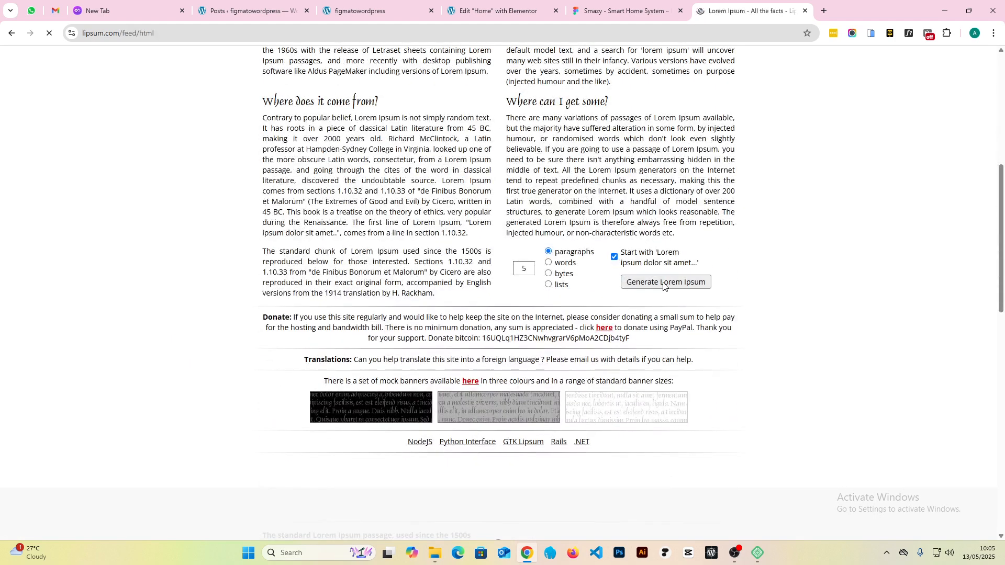
pyautogui.scroll(-2, 344, 339)
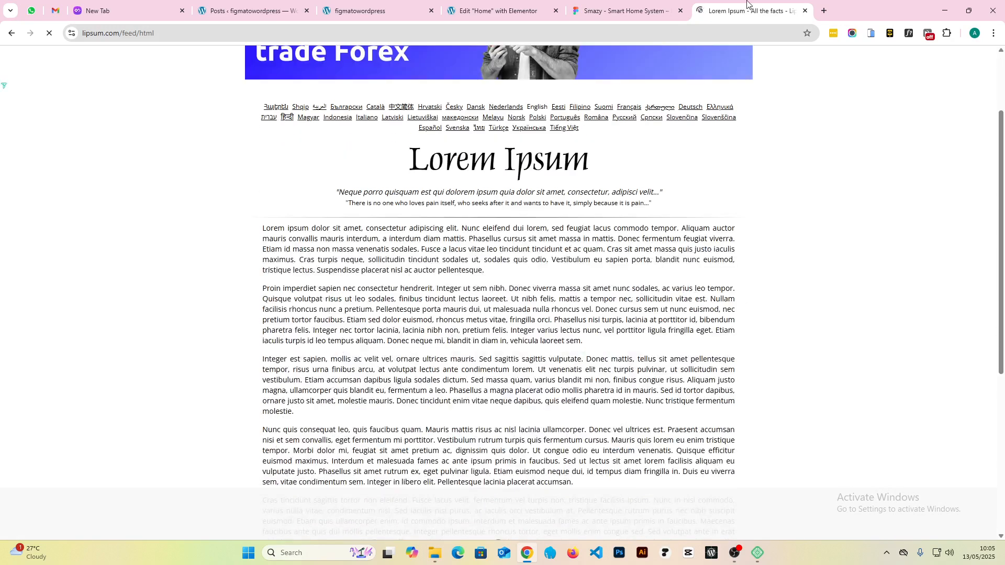
# - Open the "Hello world!" post in the WordPress editor and retitle it "Smart Home Installation"
pyautogui.click(348, 3)
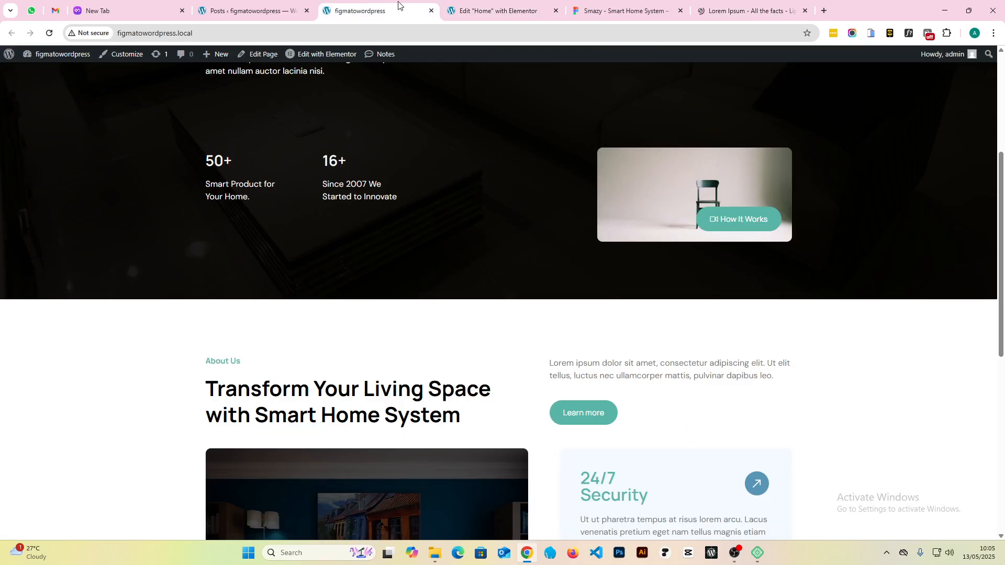
pyautogui.click(250, 10)
pyautogui.click(124, 182)
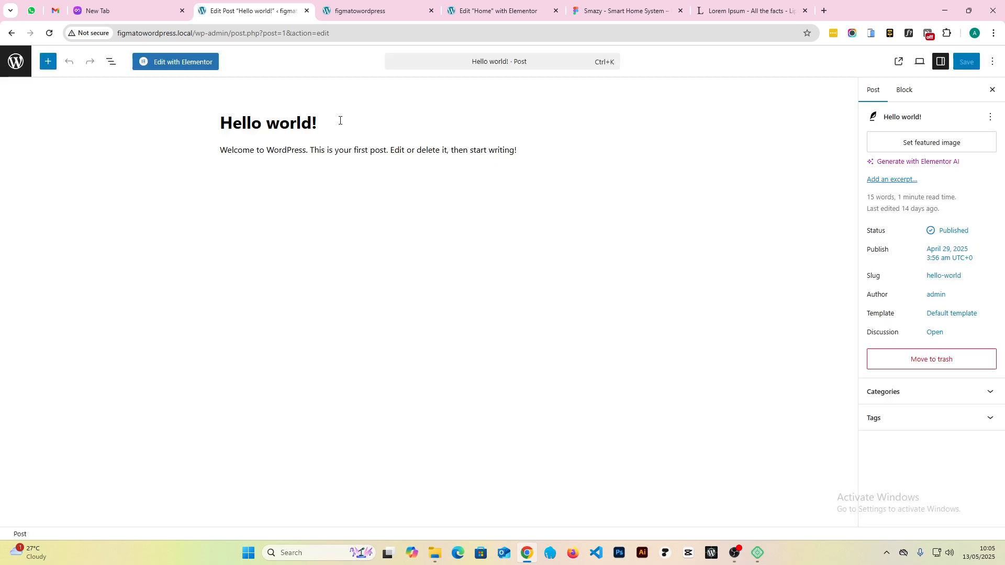
pyautogui.moveTo(339, 121); pyautogui.dragTo(264, 123)
pyautogui.click(171, 117)
pyautogui.tripleClick(290, 126)
pyautogui.write('Smart Home Installation')
# - Replace the post's body text with three copies of the first generated lorem ipsum paragraph, each as its own paragraph
pyautogui.moveTo(522, 149); pyautogui.dragTo(202, 149)
pyautogui.press('BackSpace')
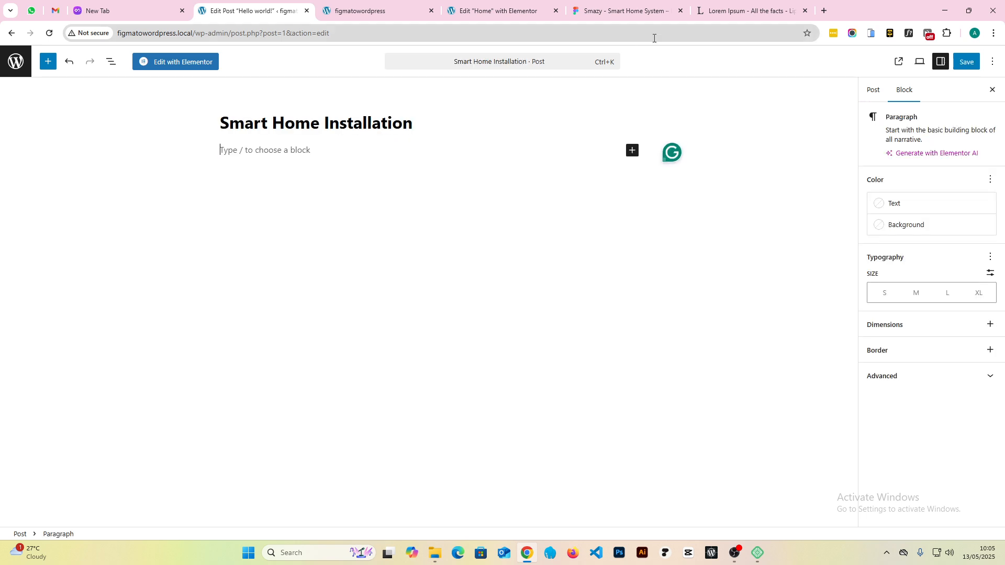
pyautogui.click(740, 11)
pyautogui.moveTo(253, 233); pyautogui.dragTo(489, 276)
pyautogui.hotkey('ctrl', 'c')
pyautogui.click(312, 7)
pyautogui.hotkey('ctrl', 'v')
pyautogui.press('Return')
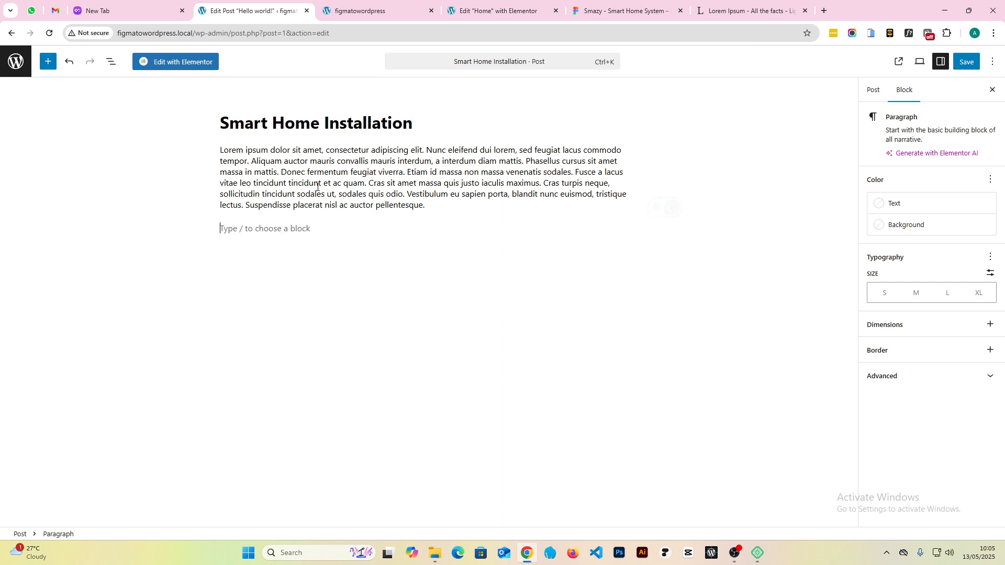
pyautogui.hotkey('ctrl', 'v')
pyautogui.press('Return')
pyautogui.hotkey('ctrl', 'v')
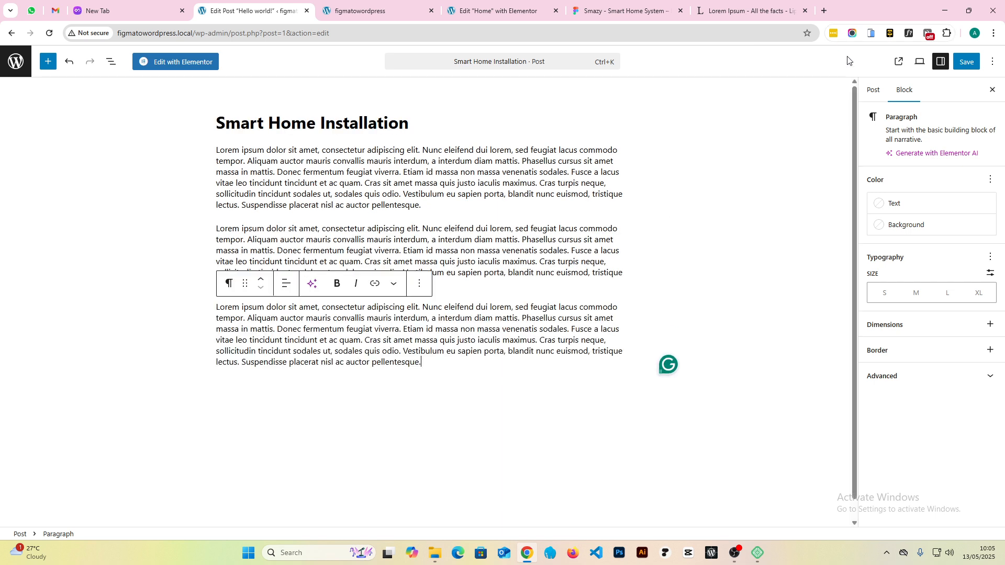
# - Add a new category named "Services" to the post and unassign Uncategorized
pyautogui.click(874, 92)
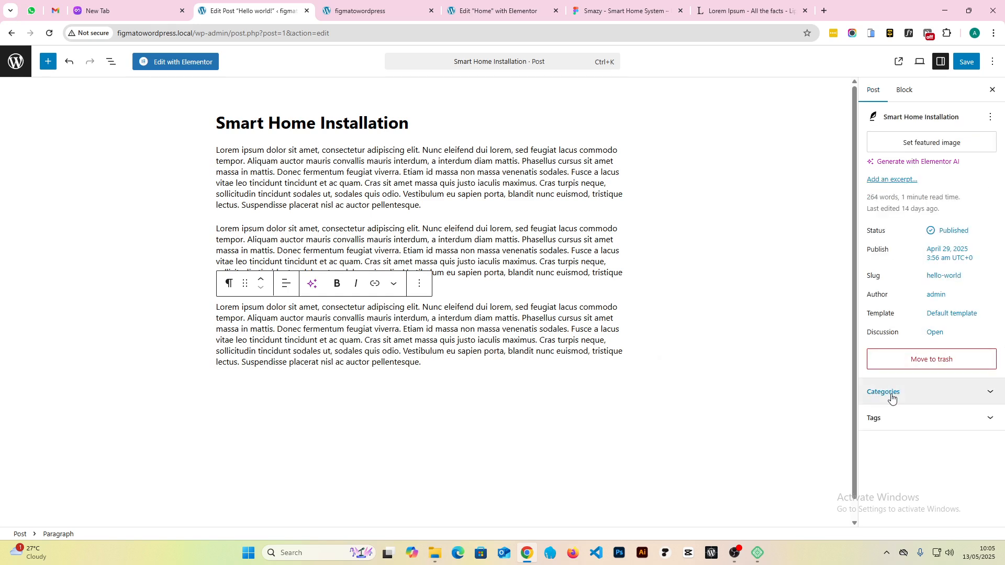
pyautogui.click(929, 387)
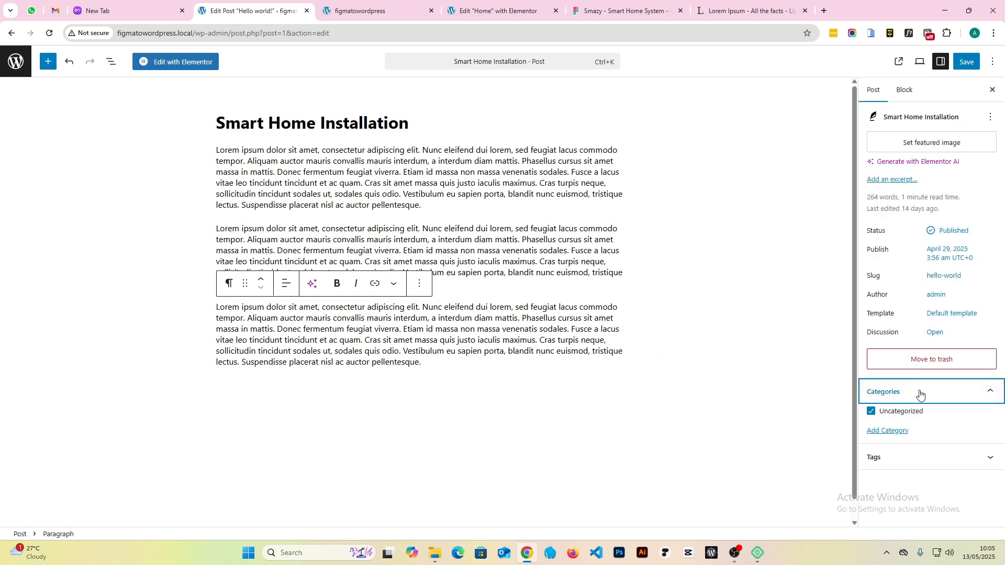
pyautogui.click(888, 431)
pyautogui.click(885, 466)
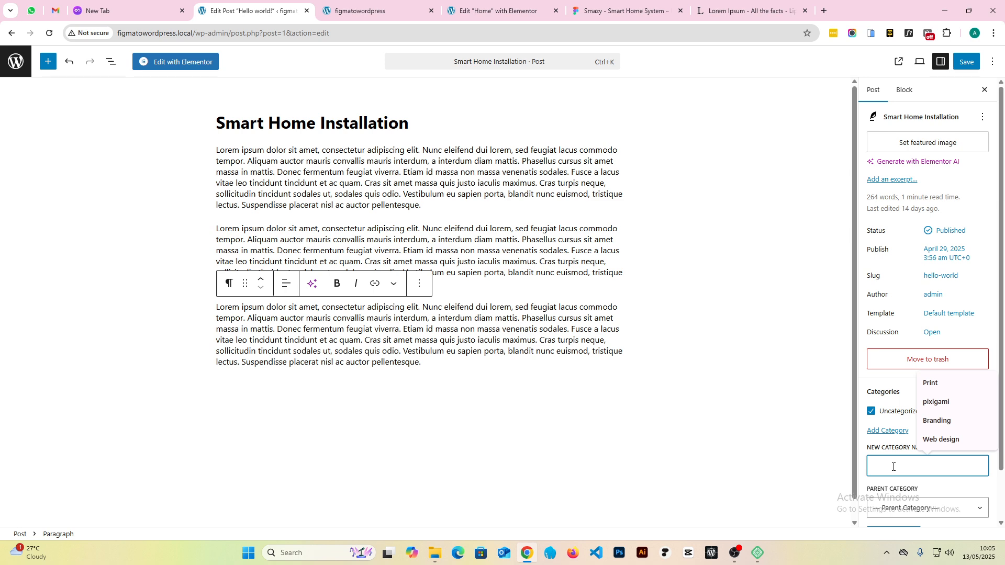
pyautogui.write('S')
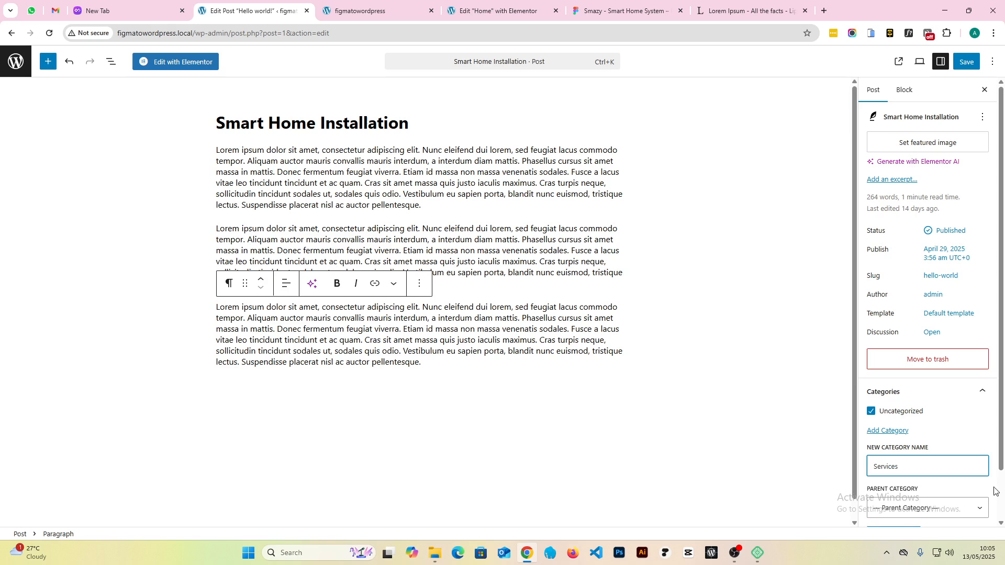
pyautogui.write('ervices')
pyautogui.scroll(-1, 903, 484)
pyautogui.click(900, 487)
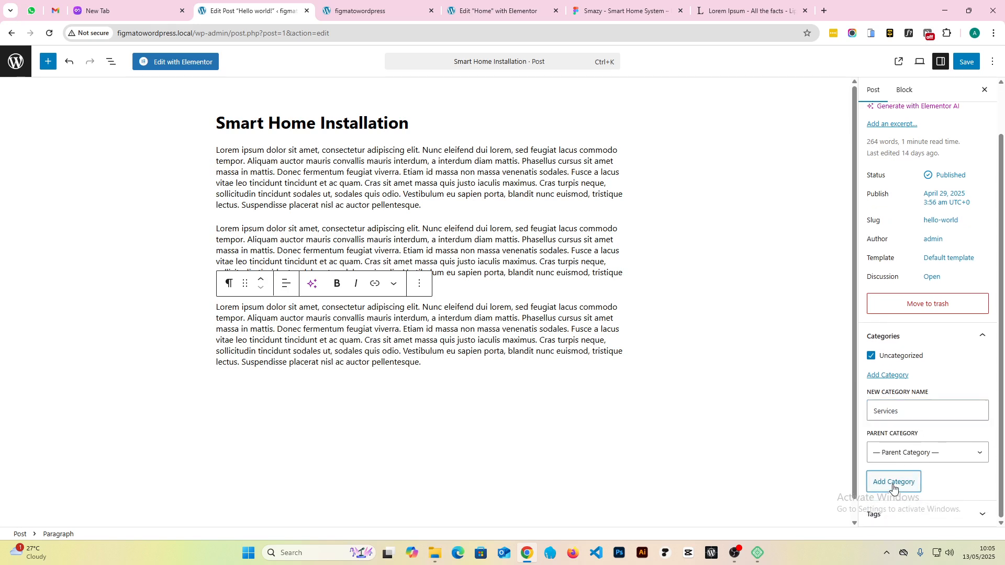
pyautogui.click(870, 368)
pyautogui.scroll(-1, 898, 450)
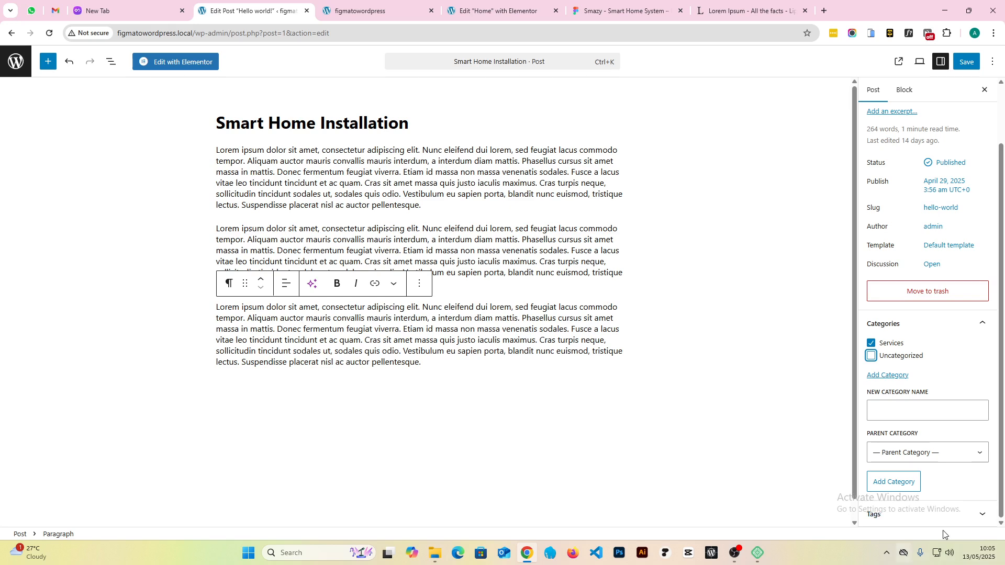
pyautogui.scroll(3, 890, 157)
pyautogui.scroll(-3, 909, 292)
pyautogui.click(982, 324)
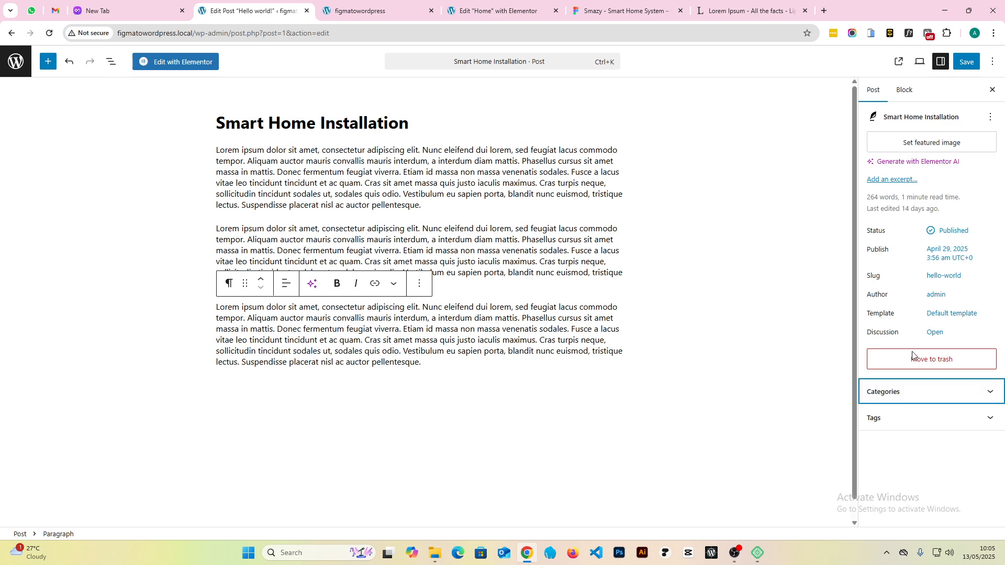
pyautogui.click(891, 420)
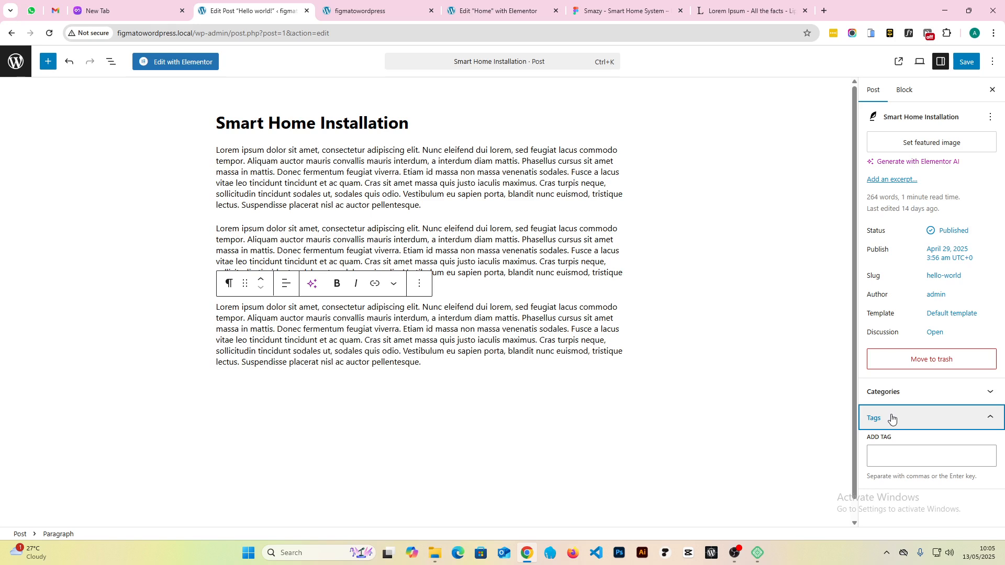
pyautogui.click(897, 396)
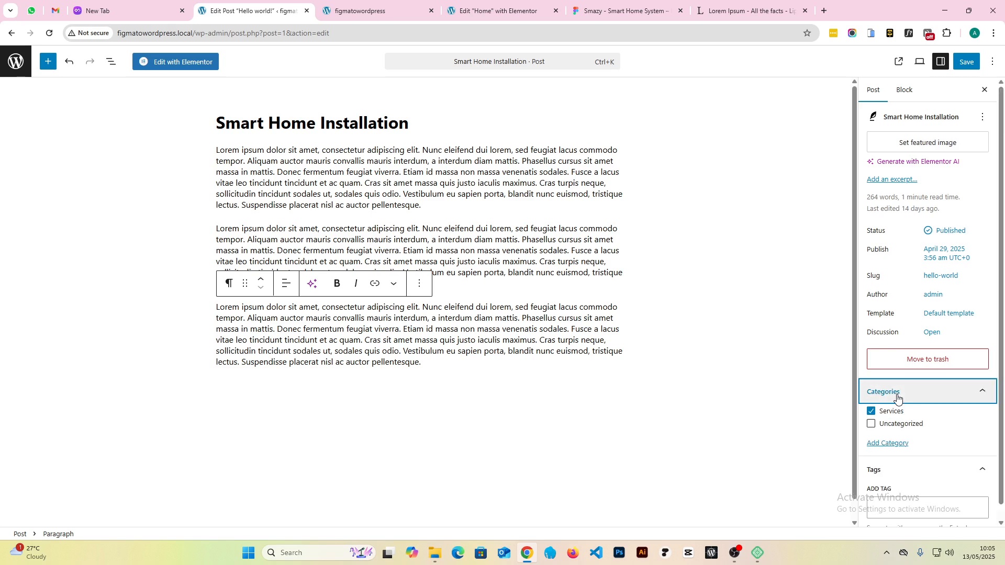
# - Open the media library to choose a featured image for the Smart Home Installation post
pyautogui.click(910, 142)
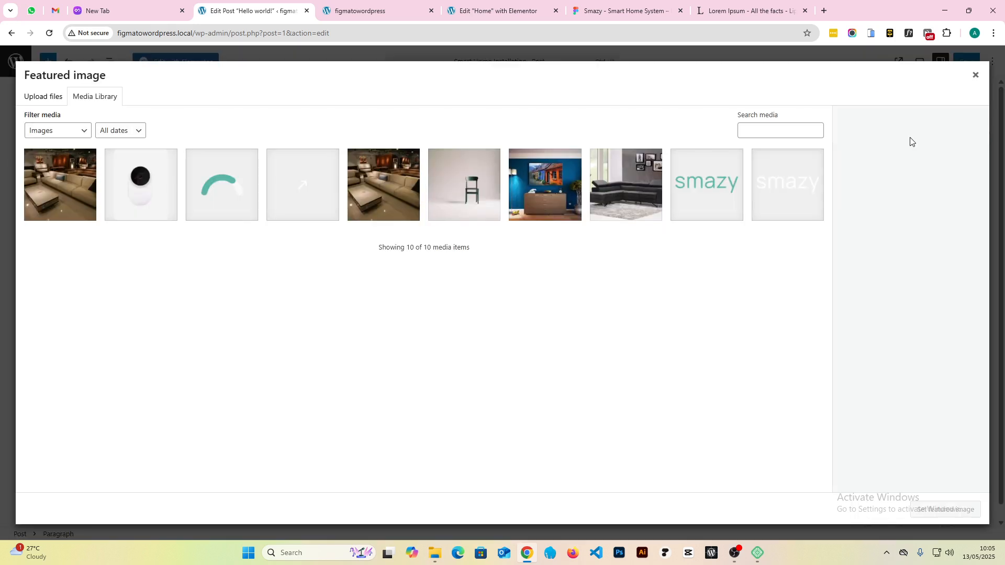
pyautogui.click(975, 75)
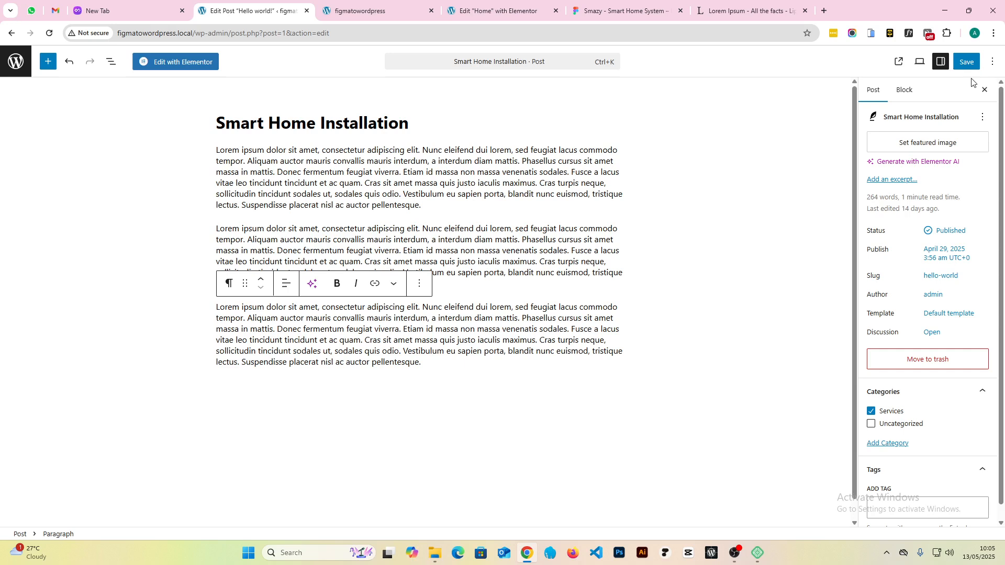
pyautogui.click(908, 149)
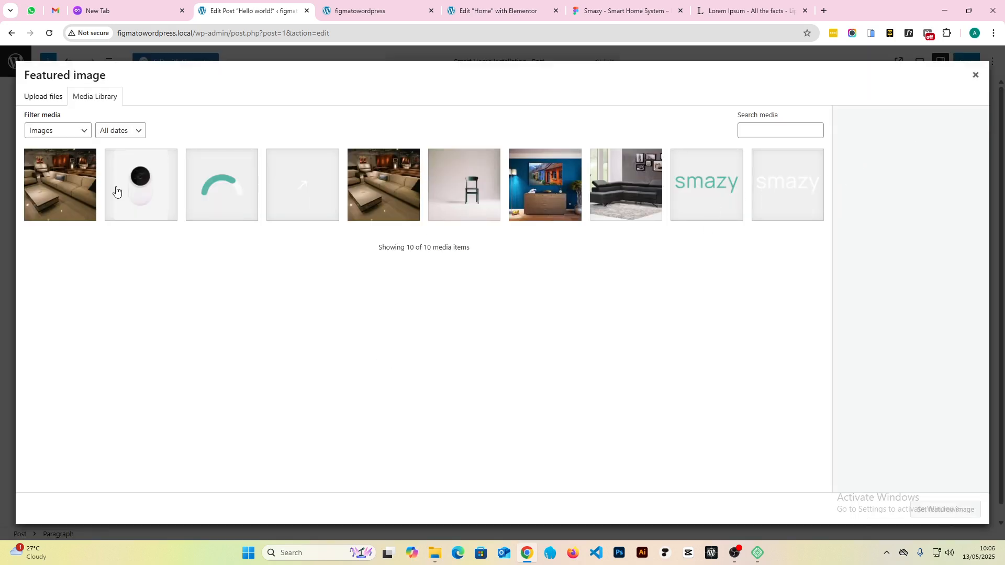
# - Open the Pexels perfume photo search in a new browser tab and clear its search term
pyautogui.click(770, 2)
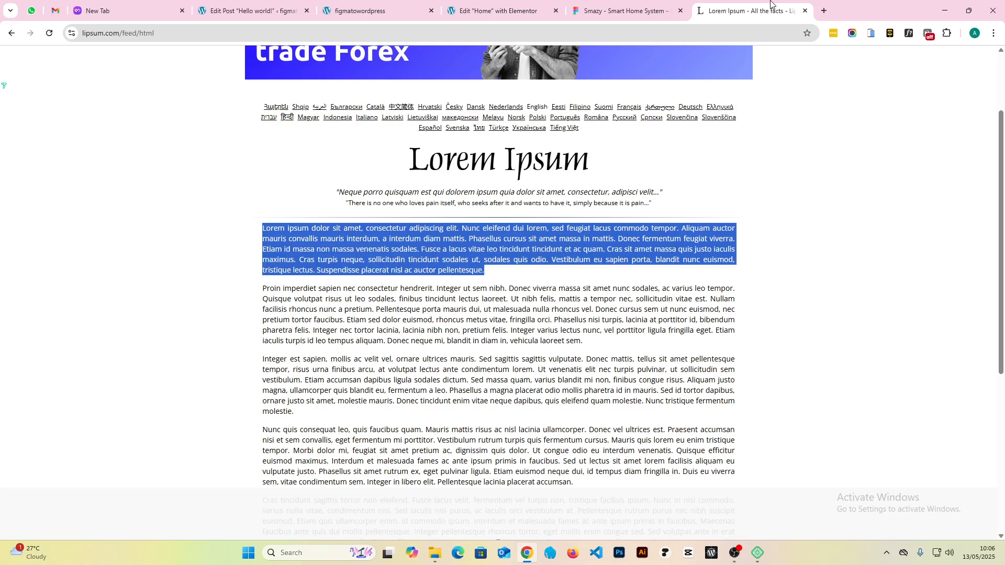
pyautogui.click(824, 10)
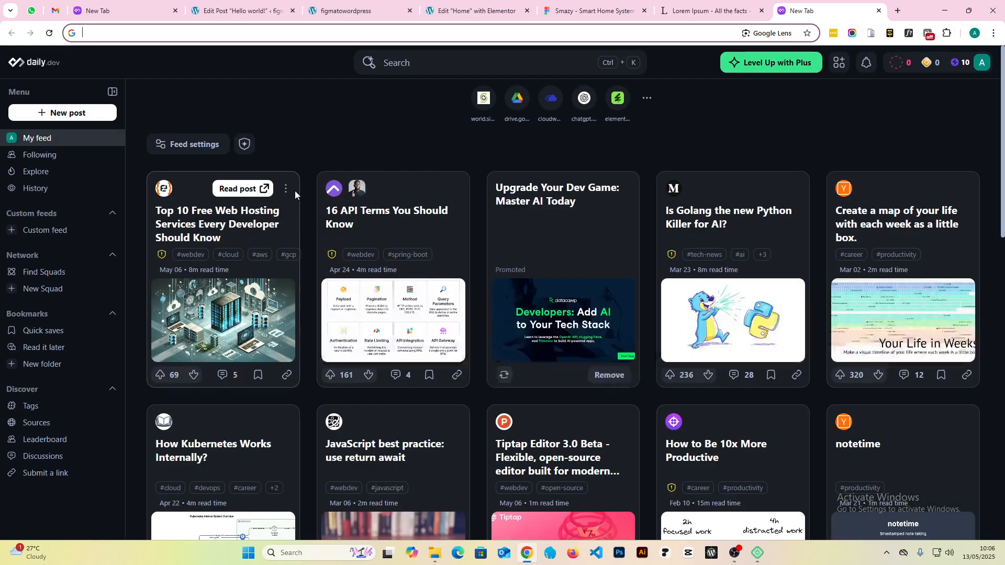
pyautogui.write('pexels.com/search/perfume/')
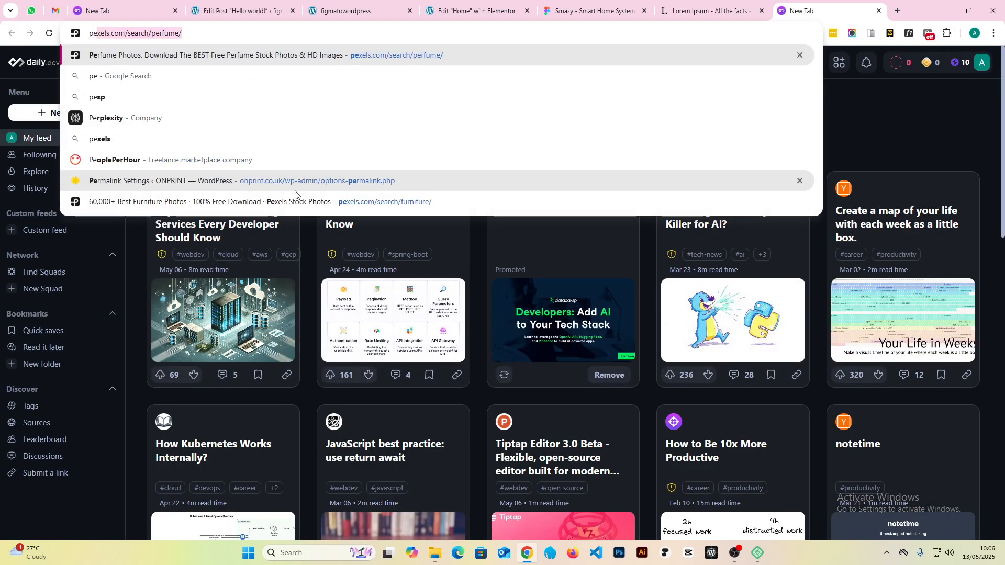
pyautogui.press('Return')
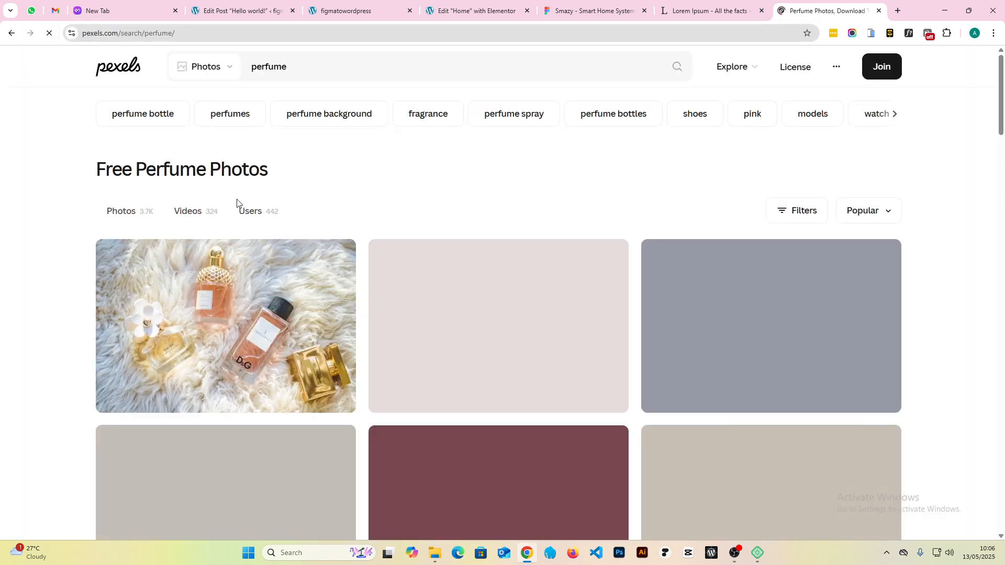
pyautogui.moveTo(298, 67); pyautogui.dragTo(249, 71)
pyautogui.press('BackSpace')
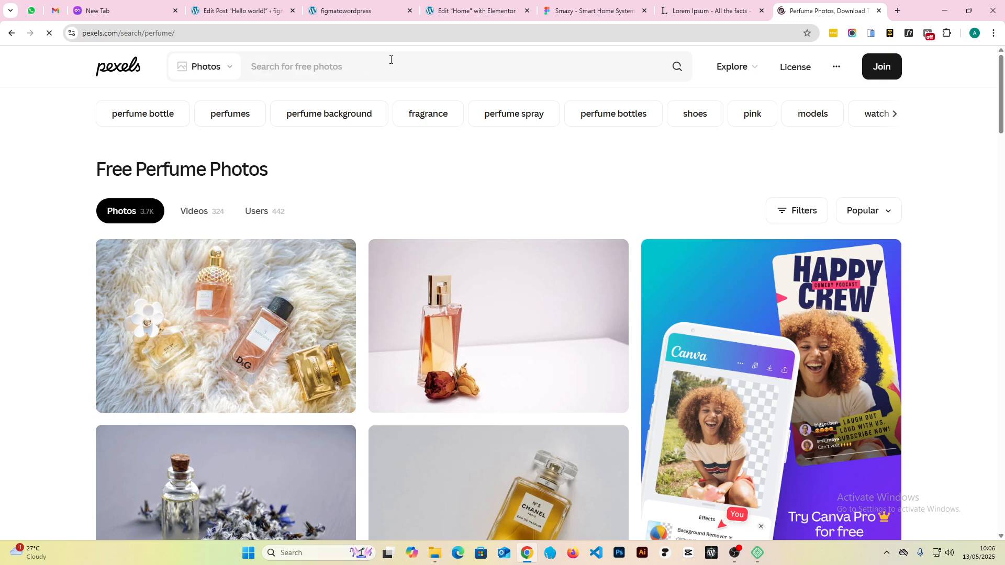
# - Review the Home page in the Elementor editor from the hero section to the empty Our Services row
pyautogui.click(471, 11)
pyautogui.scroll(10, 429, 281)
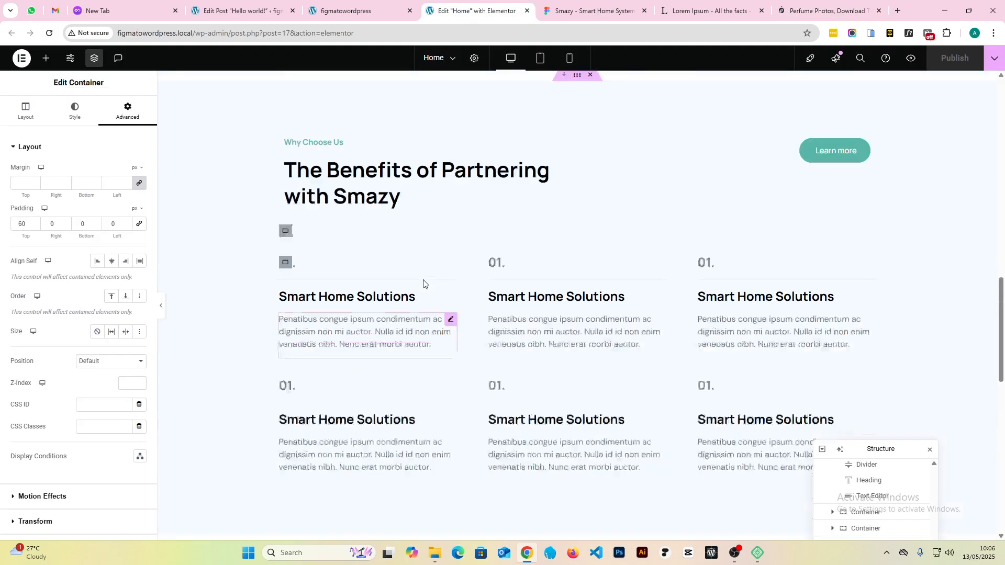
pyautogui.scroll(-4, 429, 282)
pyautogui.scroll(5, 429, 287)
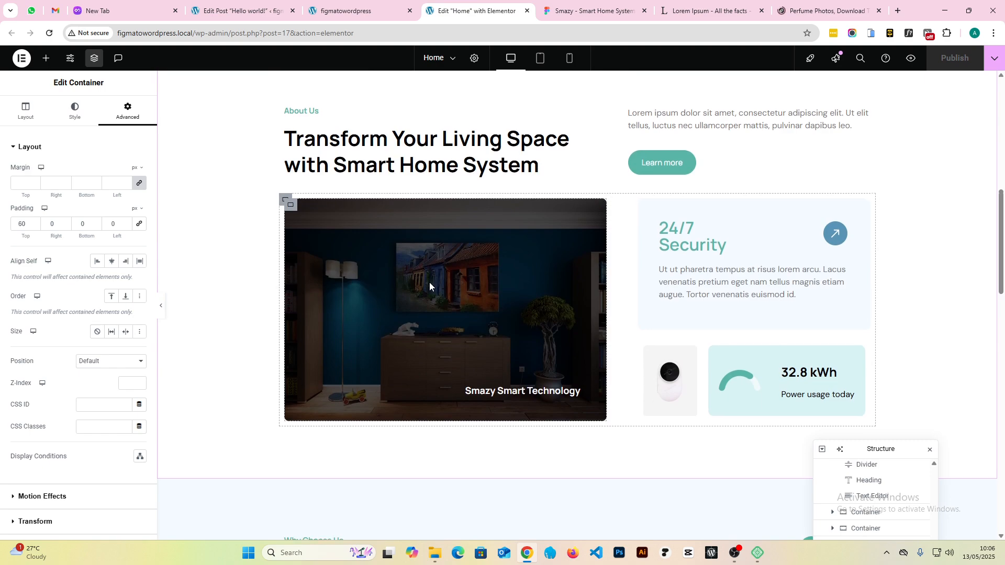
pyautogui.scroll(-10, 429, 286)
pyautogui.scroll(5, 520, 363)
pyautogui.scroll(2, 514, 358)
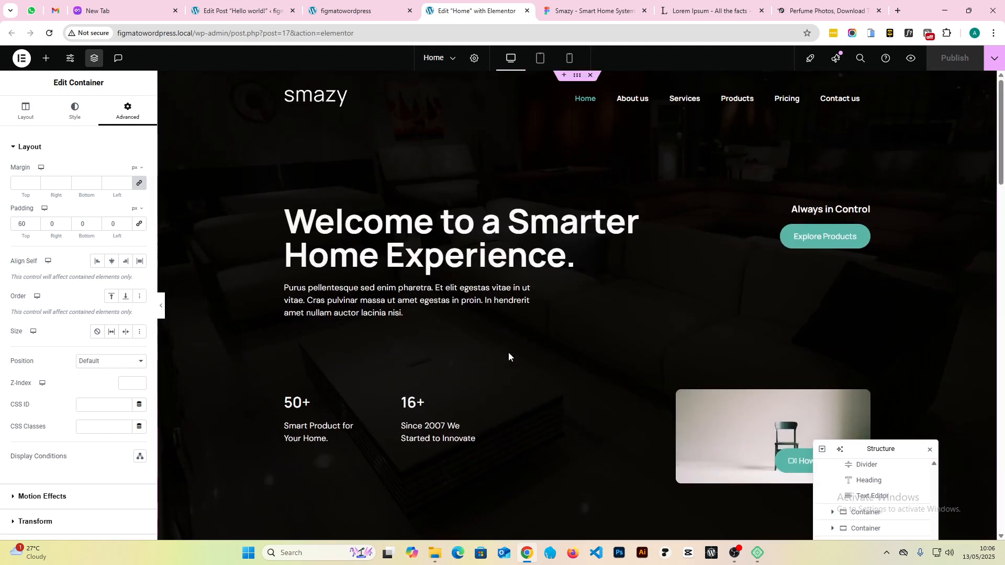
pyautogui.scroll(-20, 508, 357)
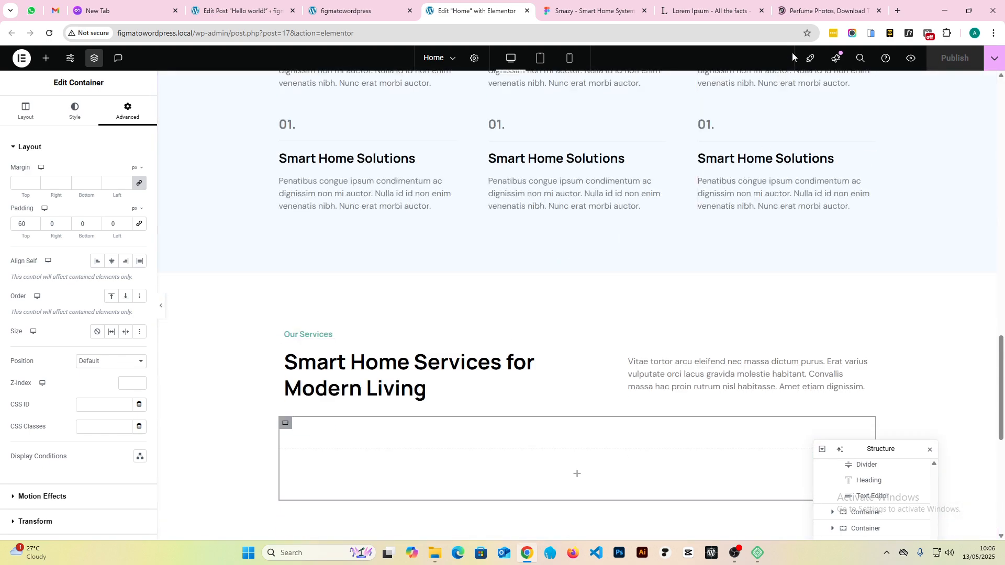
# - Return to Pexels and search its photos for "home"
pyautogui.click(825, 11)
pyautogui.click(335, 69)
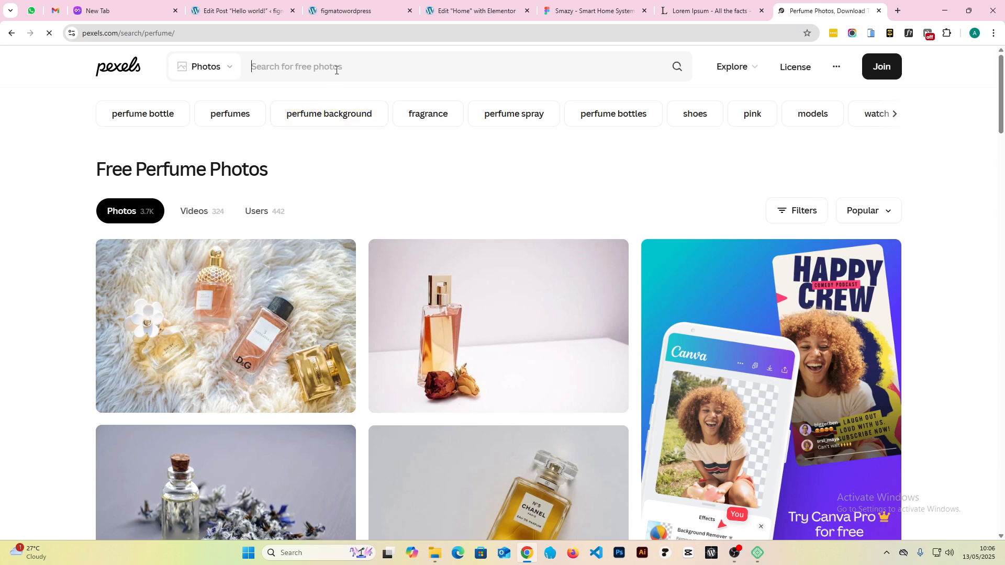
pyautogui.write('home')
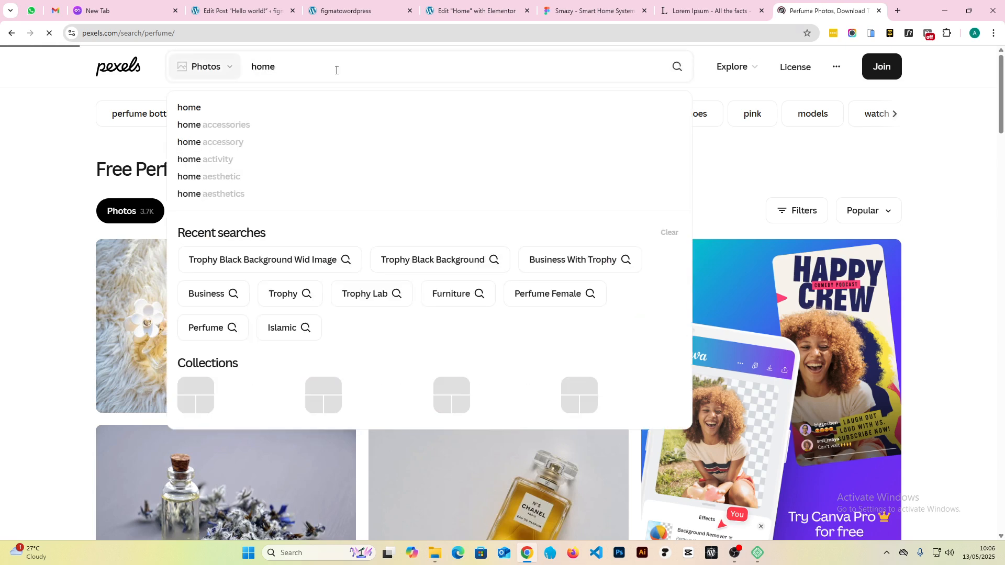
pyautogui.press('Return')
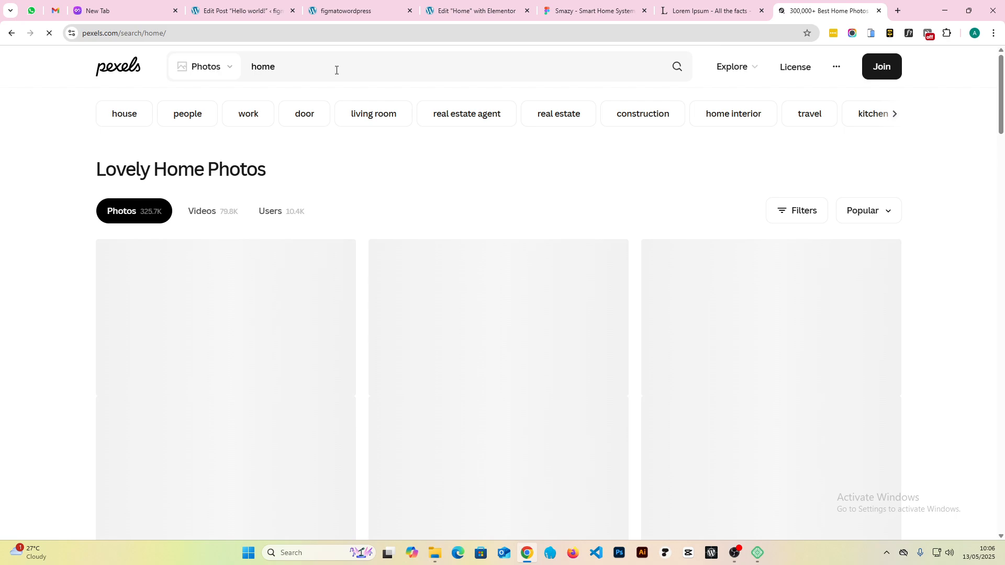
# - Download the "Turned-off Flat Screen Tv" living room photo from Pexels in Medium size, 1280x720
pyautogui.scroll(-5, 504, 281)
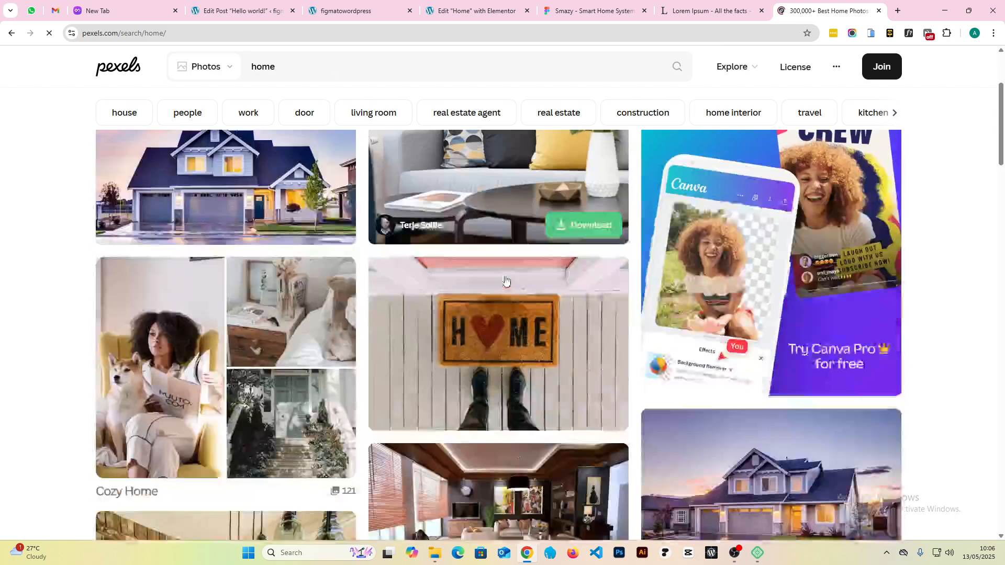
pyautogui.scroll(-4, 458, 356)
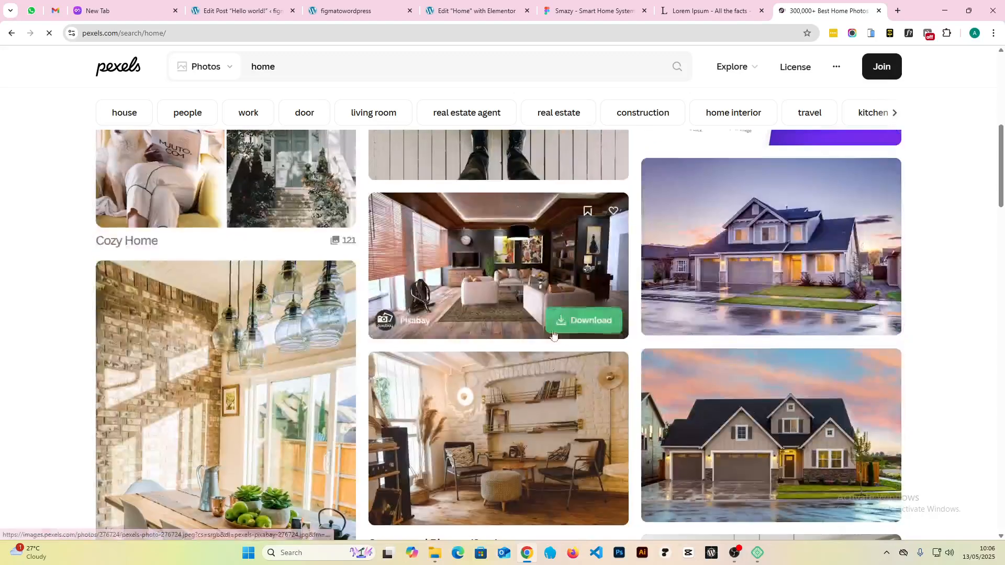
pyautogui.click(495, 256)
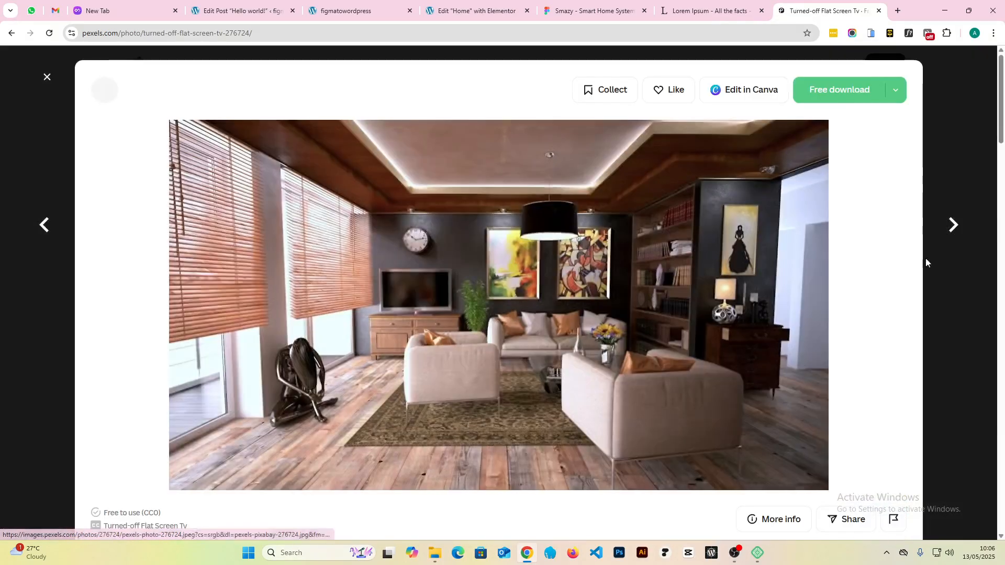
pyautogui.click(896, 90)
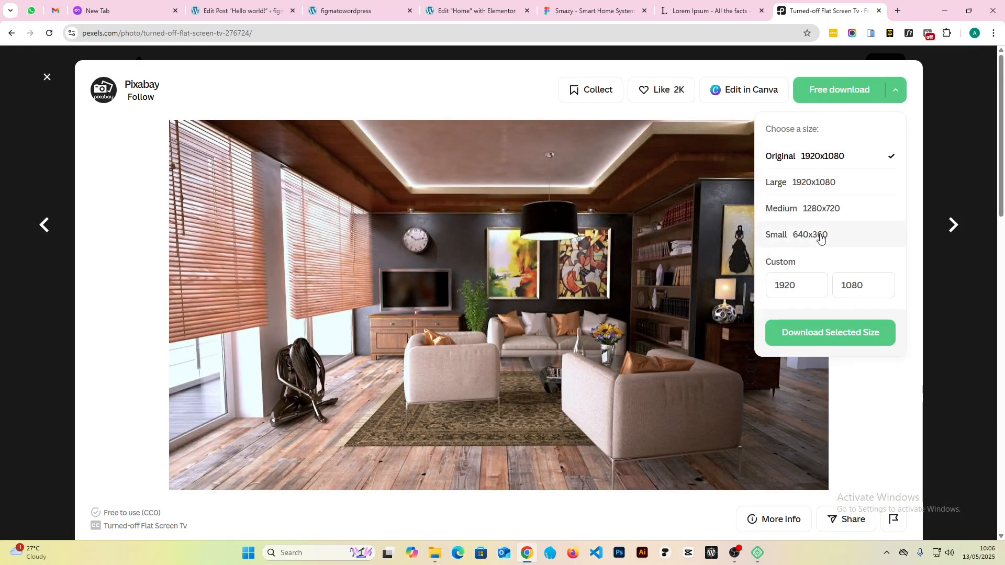
pyautogui.click(814, 209)
pyautogui.click(833, 333)
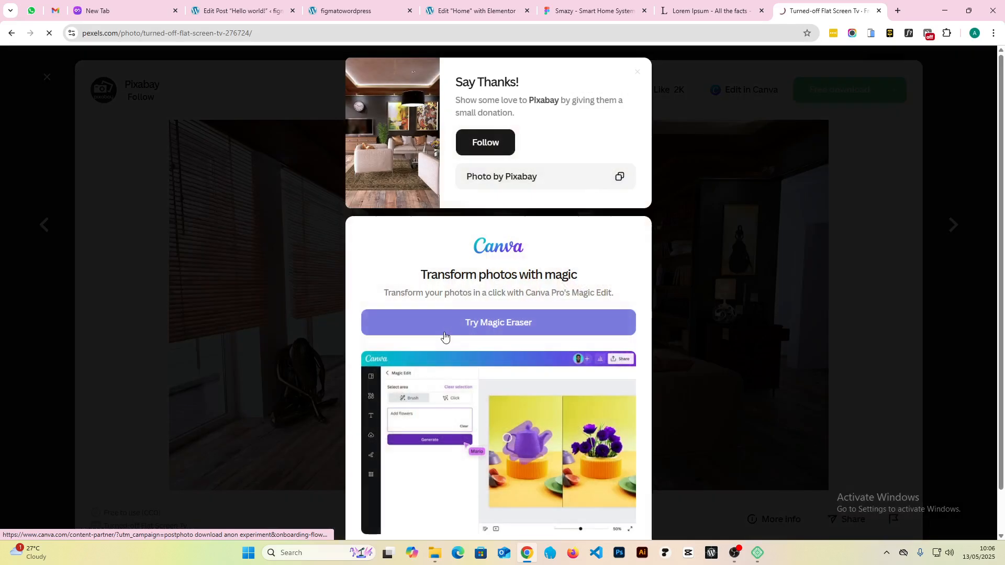
pyautogui.click(948, 147)
pyautogui.click(950, 145)
# - Download the Pexels photo of the round brown wooden table between two chairs in Medium size
pyautogui.scroll(-3, 497, 282)
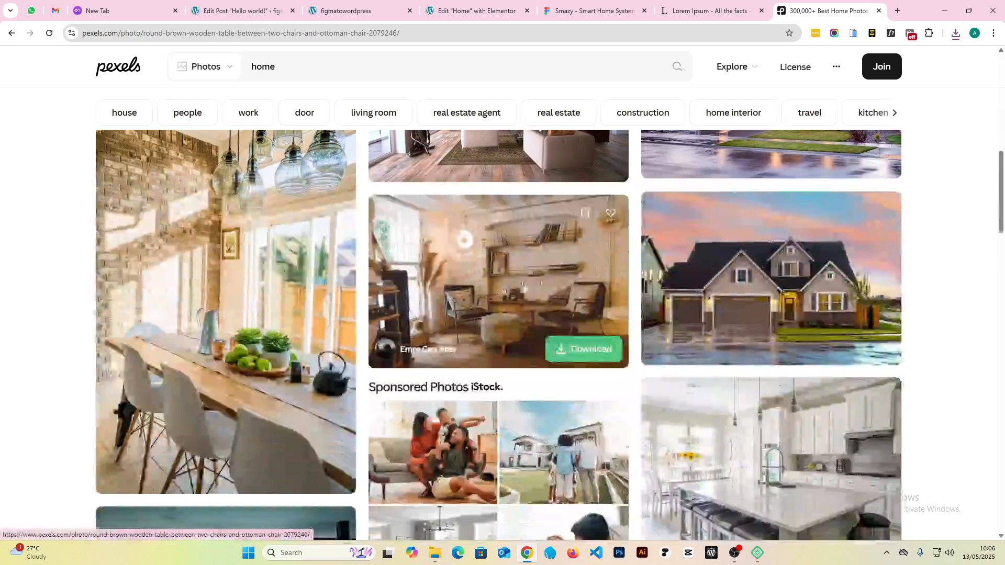
pyautogui.click(497, 282)
pyautogui.click(895, 90)
pyautogui.click(820, 212)
pyautogui.click(845, 344)
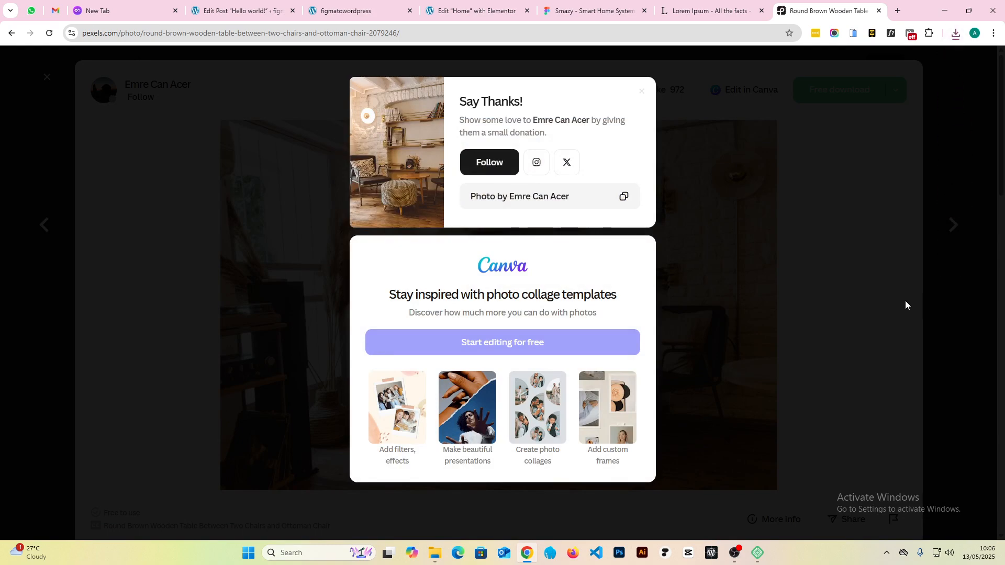
pyautogui.click(907, 303)
# - Download the "Purple Armchair" photo from Pexels in Medium size, 1280x801
pyautogui.scroll(-5, 474, 406)
pyautogui.scroll(-3, 475, 407)
pyautogui.click(228, 221)
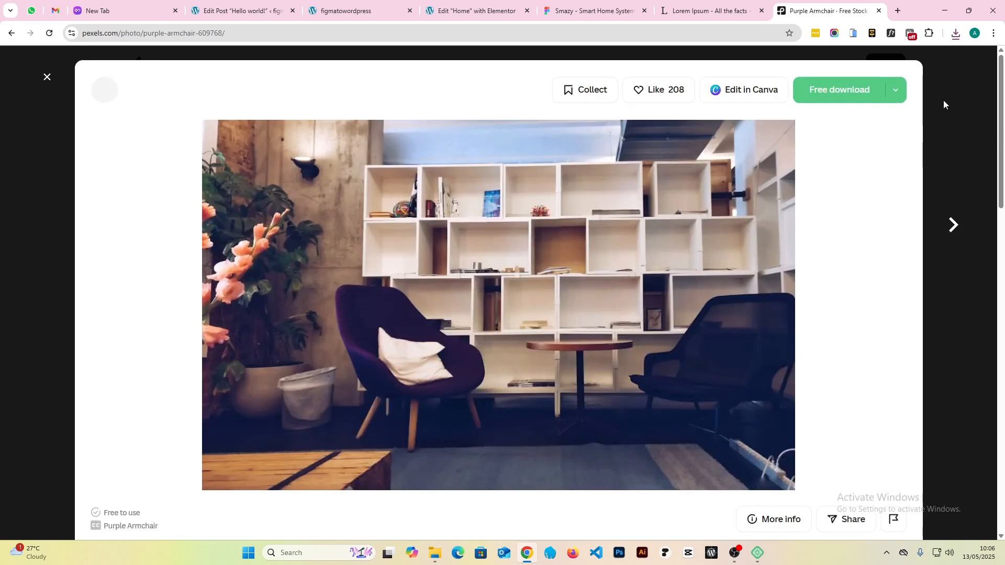
pyautogui.click(895, 90)
pyautogui.click(820, 210)
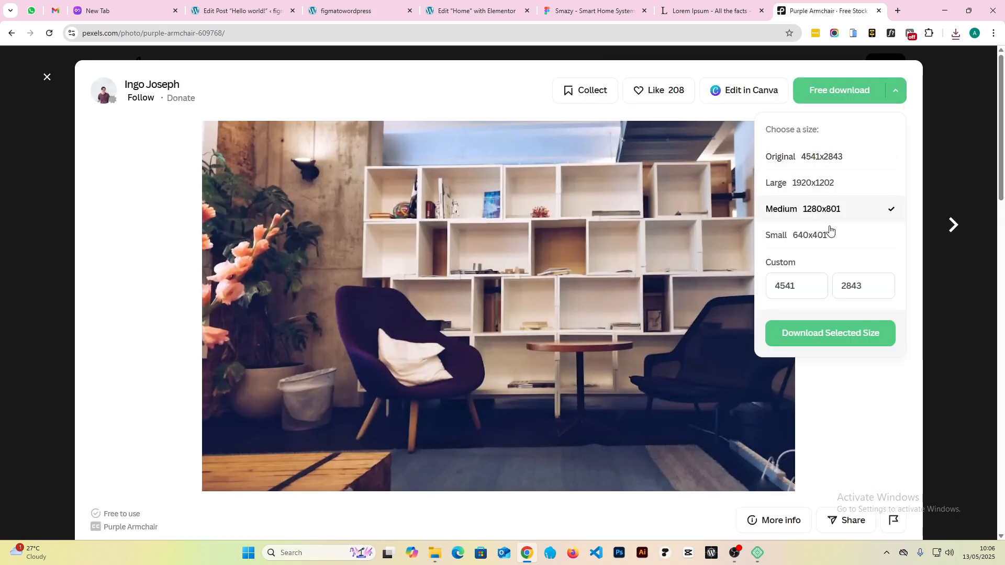
pyautogui.click(830, 333)
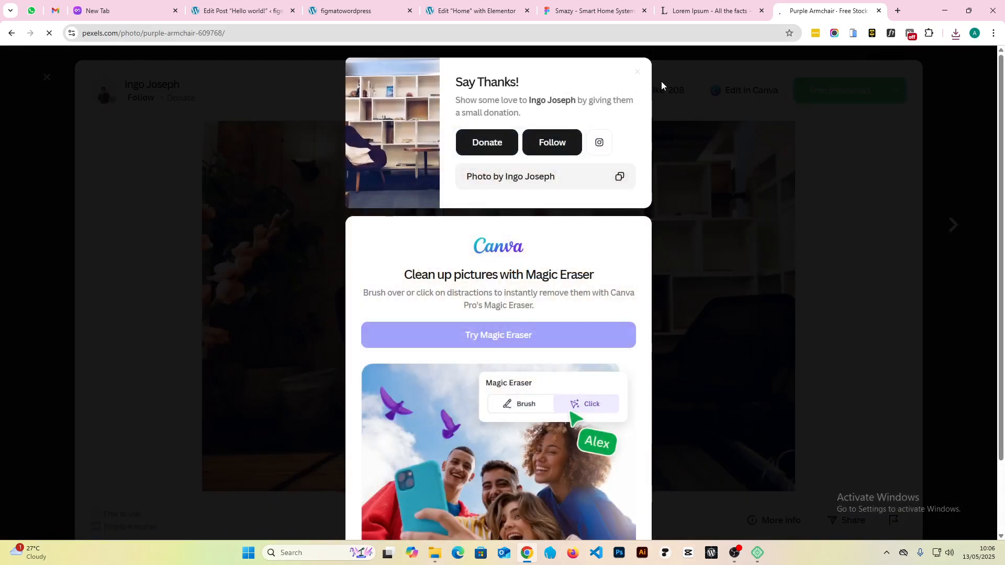
# - Return to the Smart Home Installation post and upload the three downloaded Pexels photos to its media library
pyautogui.click(471, 10)
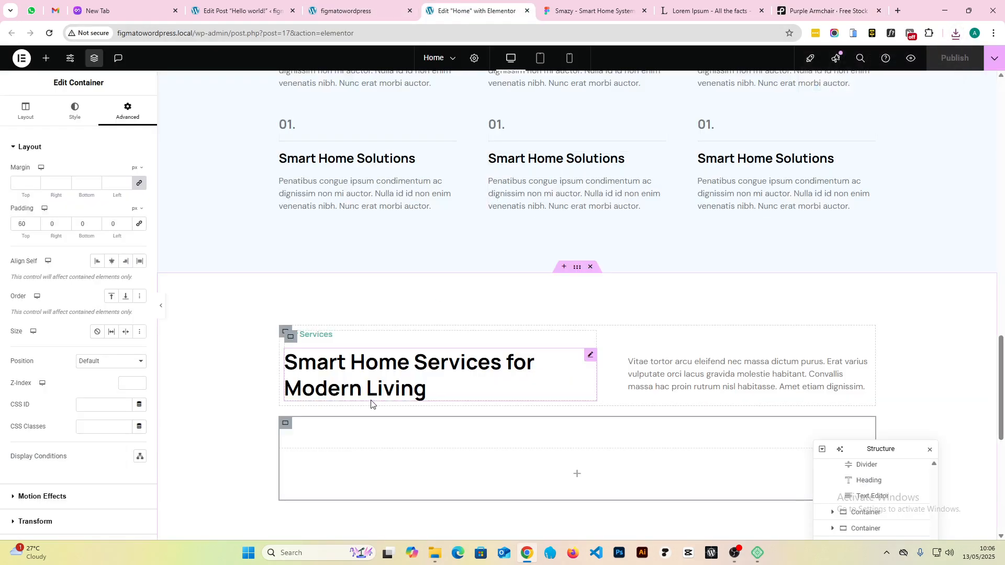
pyautogui.click(238, 10)
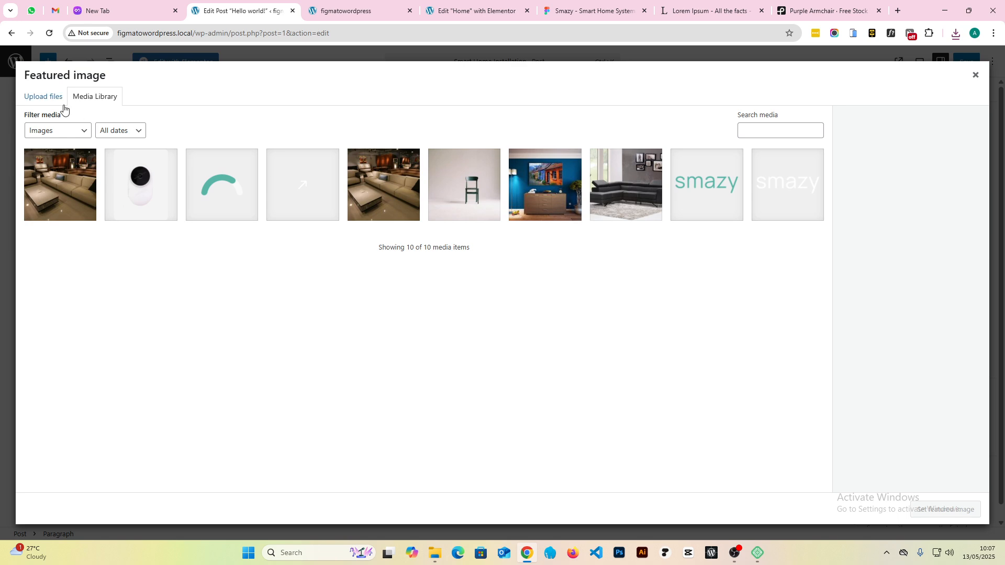
pyautogui.click(955, 34)
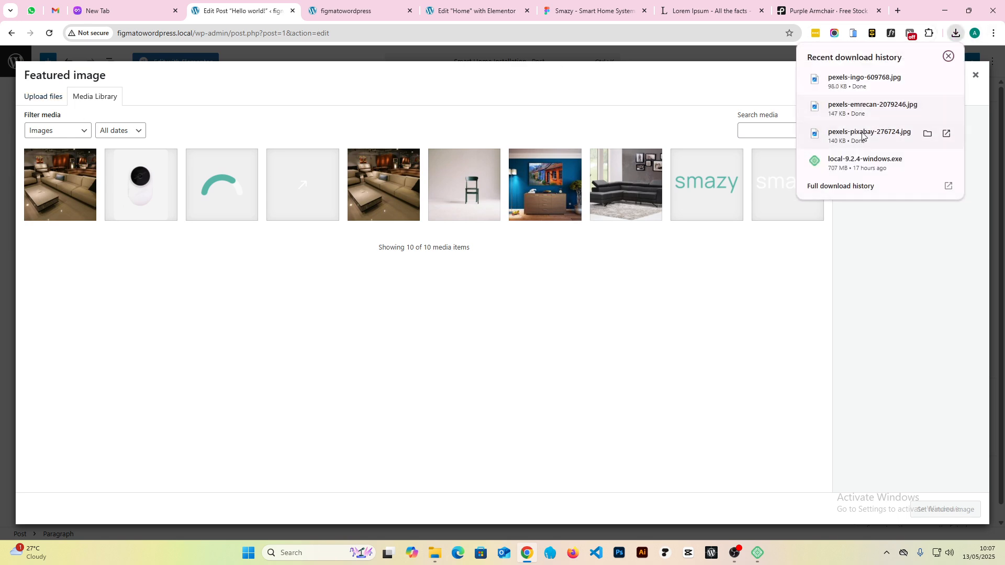
pyautogui.moveTo(863, 82); pyautogui.dragTo(442, 293)
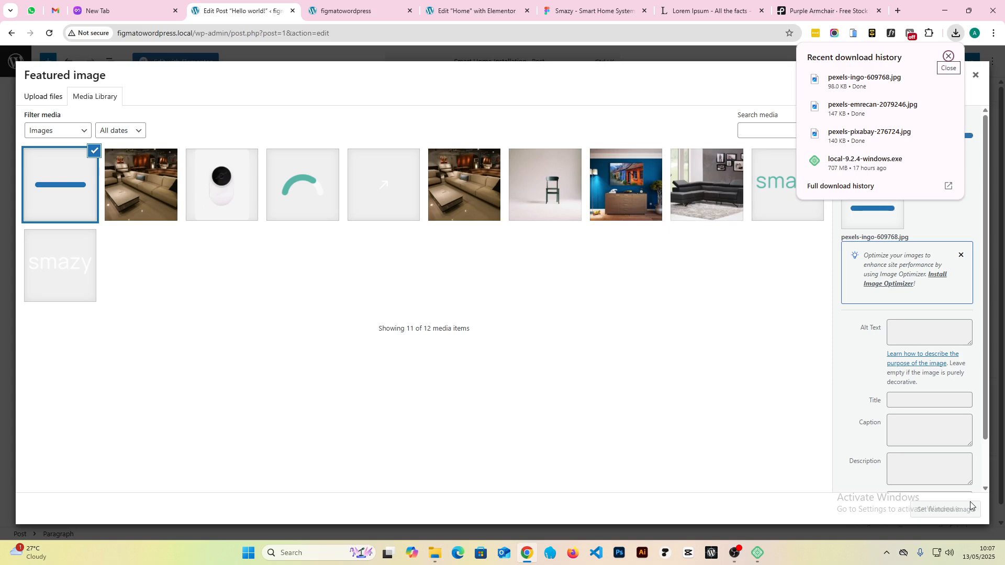
pyautogui.moveTo(871, 107); pyautogui.dragTo(385, 291)
pyautogui.moveTo(853, 146); pyautogui.dragTo(289, 318)
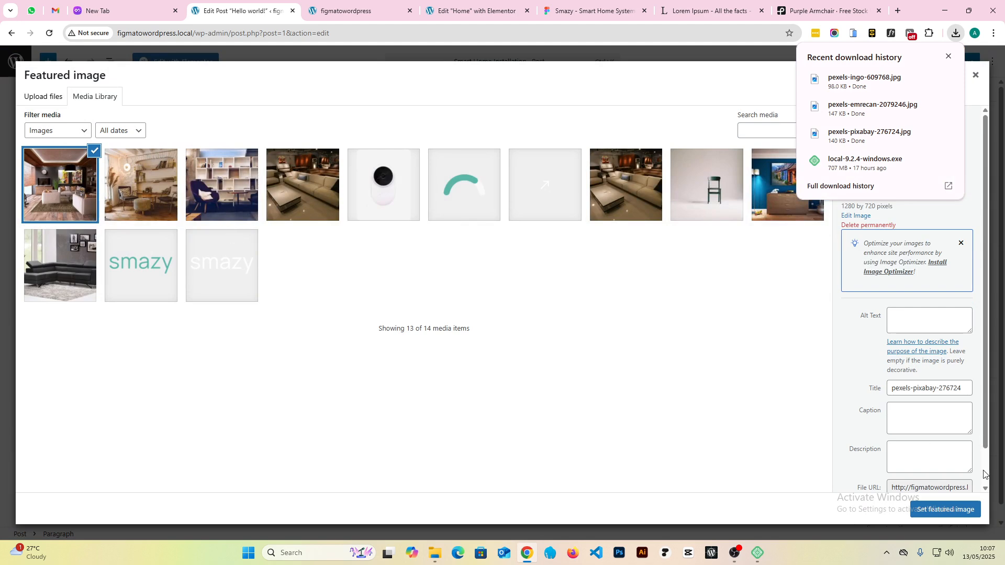
# - Save the Smart Home Installation post with pexels-pixabay-276724 as its featured image and return to the posts list
pyautogui.click(945, 509)
pyautogui.click(965, 63)
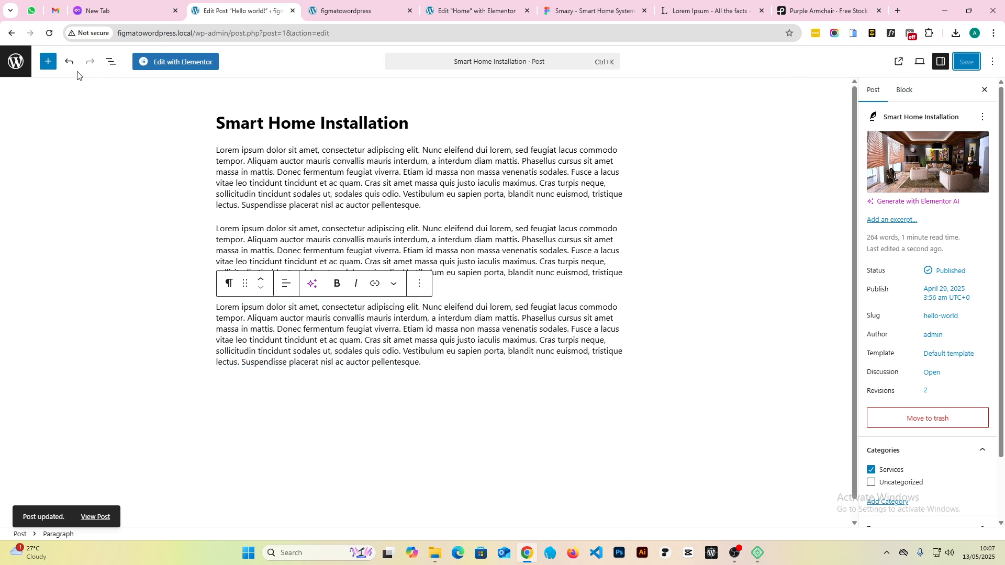
pyautogui.click(20, 62)
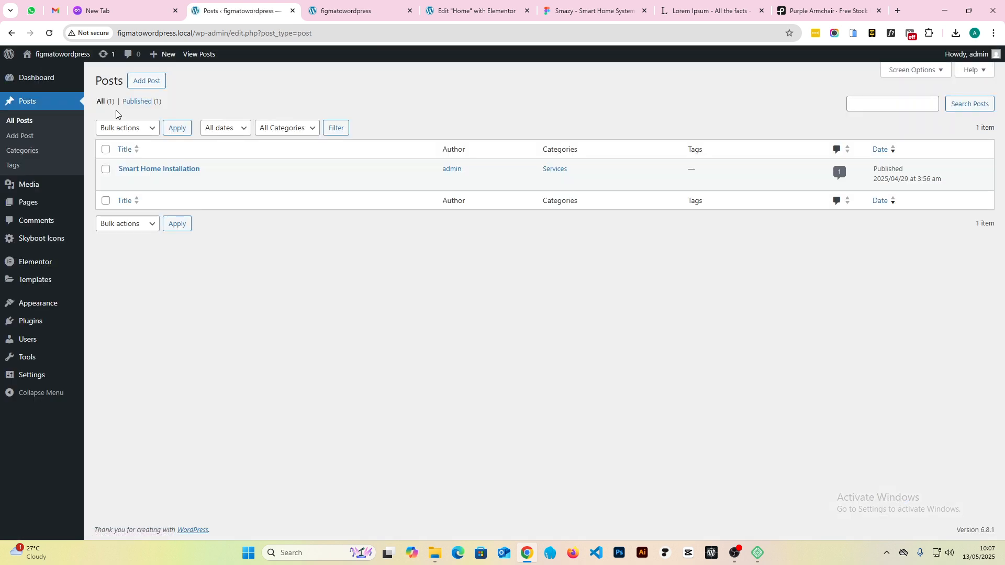
# - Add a new post titled "Home Security Integration", copying the title from the second service card in the Figma design
pyautogui.click(142, 82)
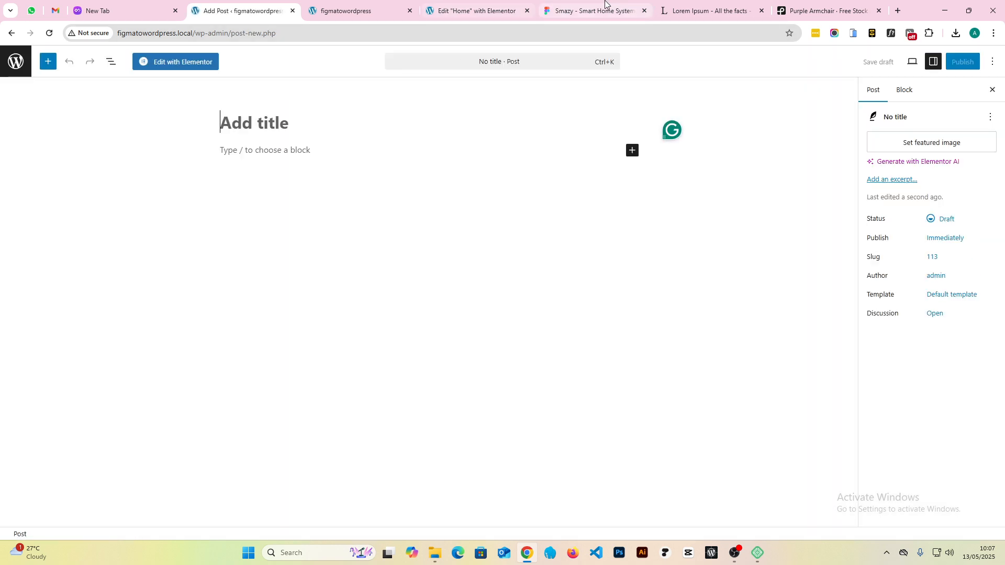
pyautogui.click(590, 10)
pyautogui.doubleClick(515, 343)
pyautogui.hotkey('ctrl', 'c')
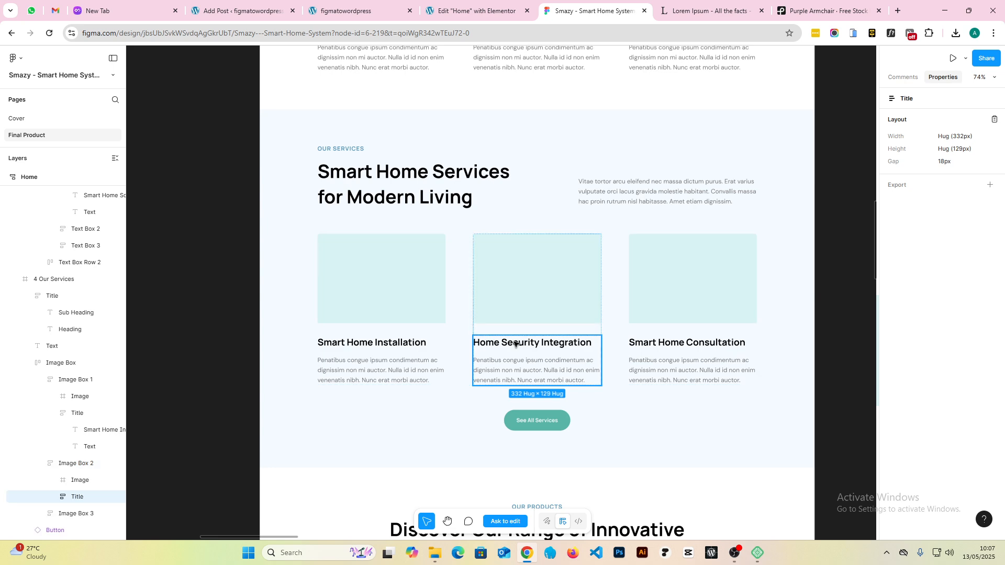
pyautogui.click(238, 11)
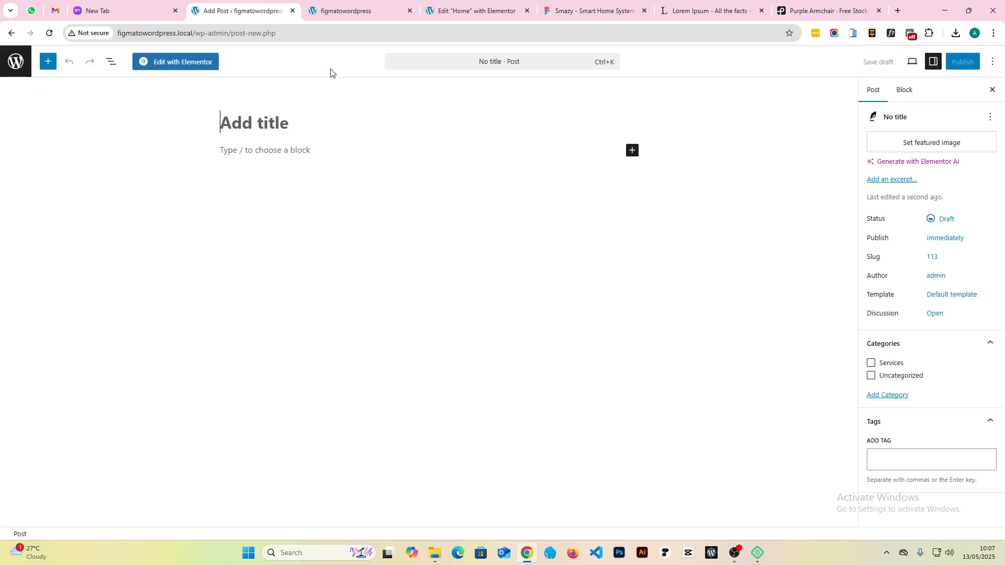
pyautogui.hotkey('ctrl', 'v')
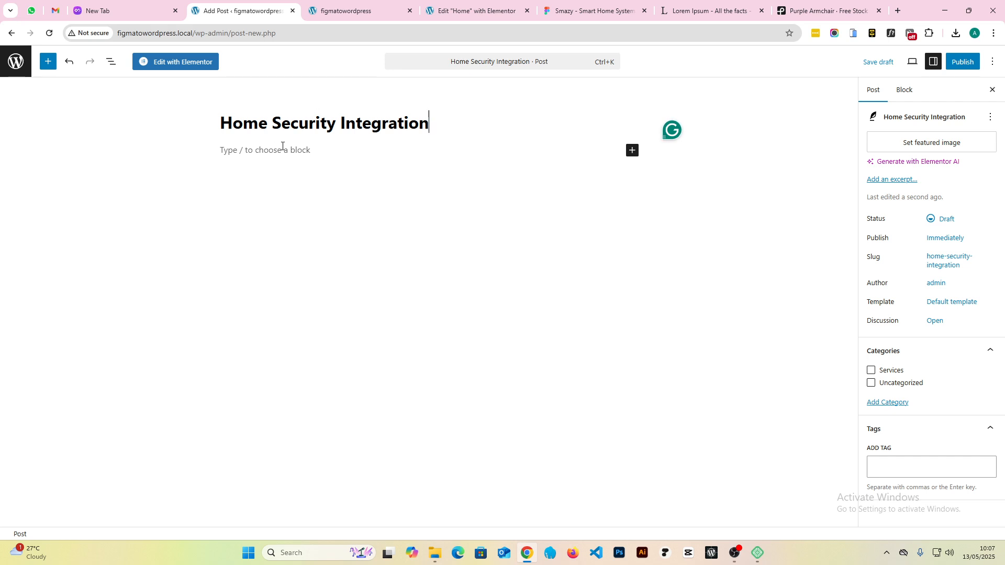
# - Fill the Home Security Integration post with three copies of the Lorem ipsum paragraph from the clipboard history
pyautogui.click(287, 152)
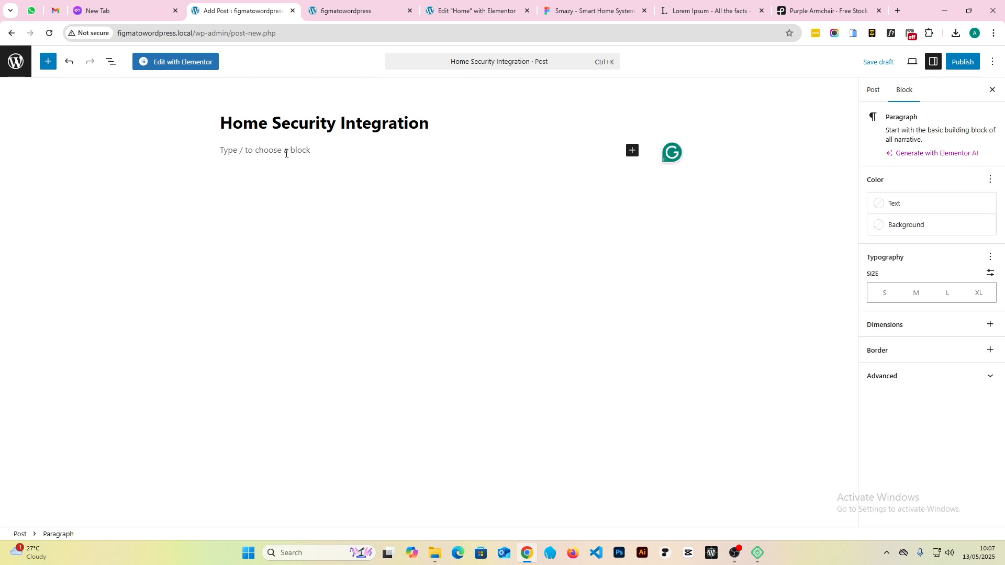
pyautogui.press('super+v')
pyautogui.scroll(-1, 323, 326)
pyautogui.click(319, 287)
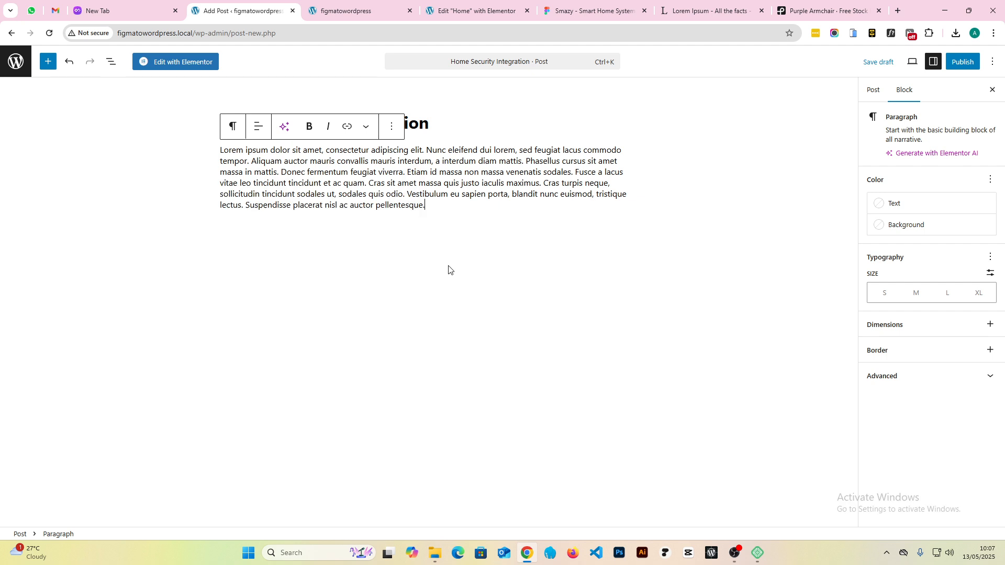
pyautogui.press('Return')
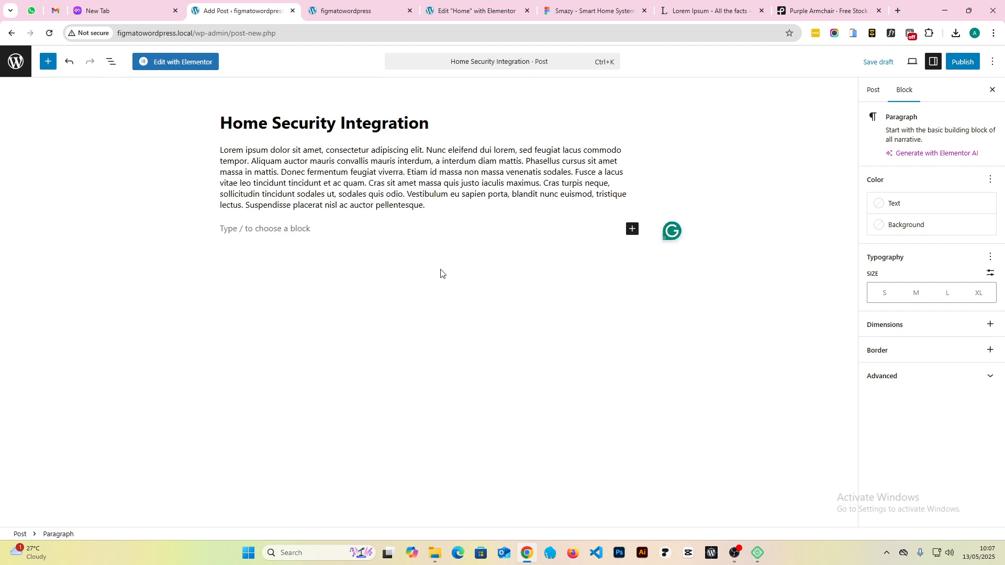
pyautogui.write('Lorem ipsum dolor sit amet, consectetur adipiscing elit. Nunc eleifend dui lorem, sed feugiat lacus commodo tempor. Aliquam auctor mauris convallis mauris interdum, a interdum diam mattis. Phasellus cursus sit amet massa in mattis. Donec fermentum feugiat viverra. Etiam id massa non massa venenatis sodales. Fusce a lacus vitae leo tincidunt tincidunt et ac quam. Cras sit amet massa quis justo iaculis maximus. Cras turpis neque, sollicitudin tincidunt sodales ut, sodales quis odio. Vestibulum eu sapien porta, blandit nunc euismod, tristique lectus. Suspendisse placerat nisl ac auctor pellentesque.')
pyautogui.press('Return')
pyautogui.write('Lorem ipsum dolor sit amet, consectetur adipiscing elit. Nunc eleifend dui lorem, sed feugiat lacus commodo tempor. Aliquam auctor mauris convallis mauris interdum, a interdum diam mattis. Phasellus cursus sit amet massa in mattis. Donec fermentum feugiat viverra. Etiam id massa non massa venenatis sodales. Fusce a lacus vitae leo tincidunt tincidunt et ac quam. Cras sit amet massa quis justo iaculis maximus. Cras turpis neque, sollicitudin tincidunt sodales ut, sodales quis odio. Vestibulum eu sapien porta, blandit nunc euismod, tristique lectus. Suspendisse placerat nisl ac auctor pellentesque.')
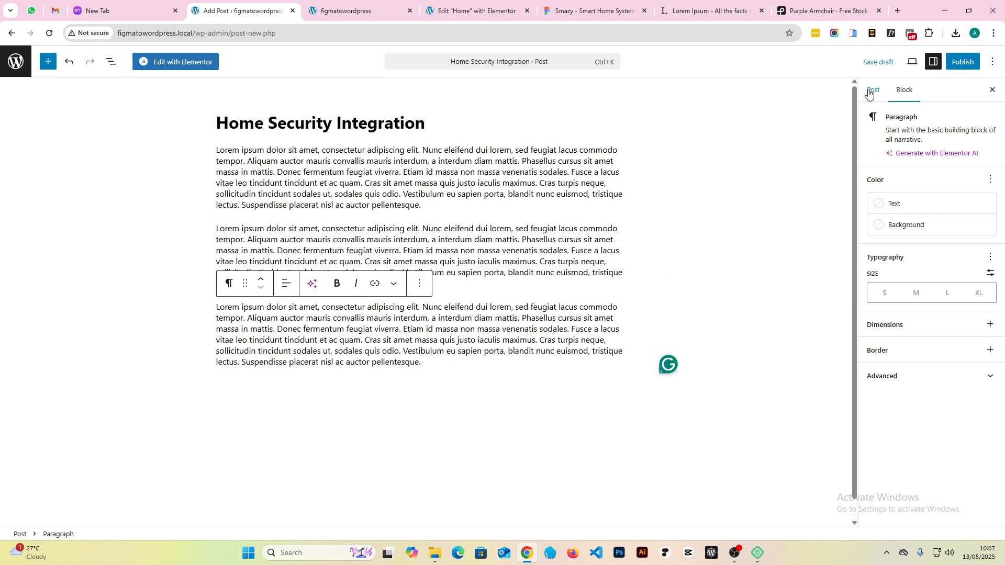
# - Assign the Home Security Integration post to the Services category and set the wooden table and chairs photo as featured image
pyautogui.click(869, 91)
pyautogui.click(891, 384)
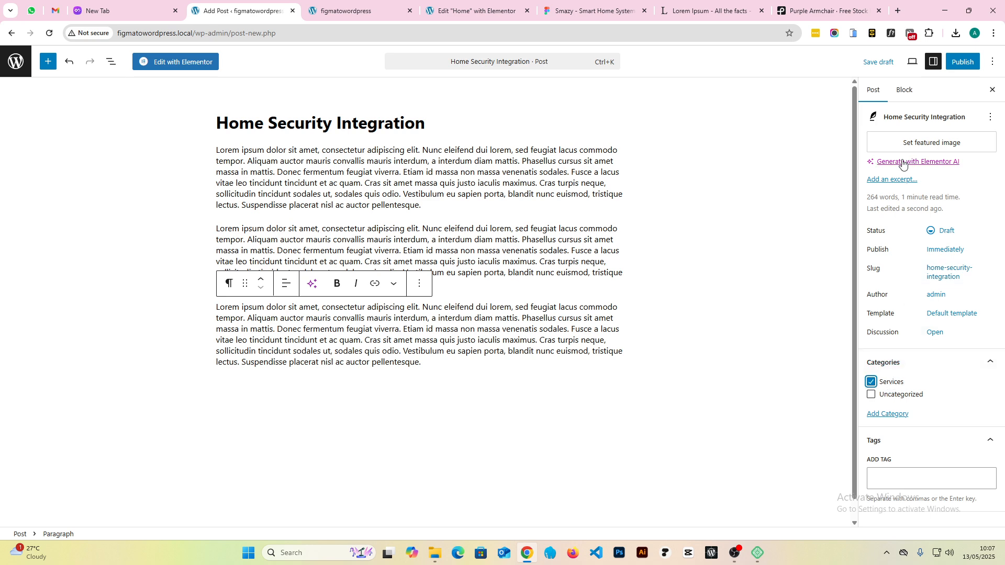
pyautogui.click(906, 144)
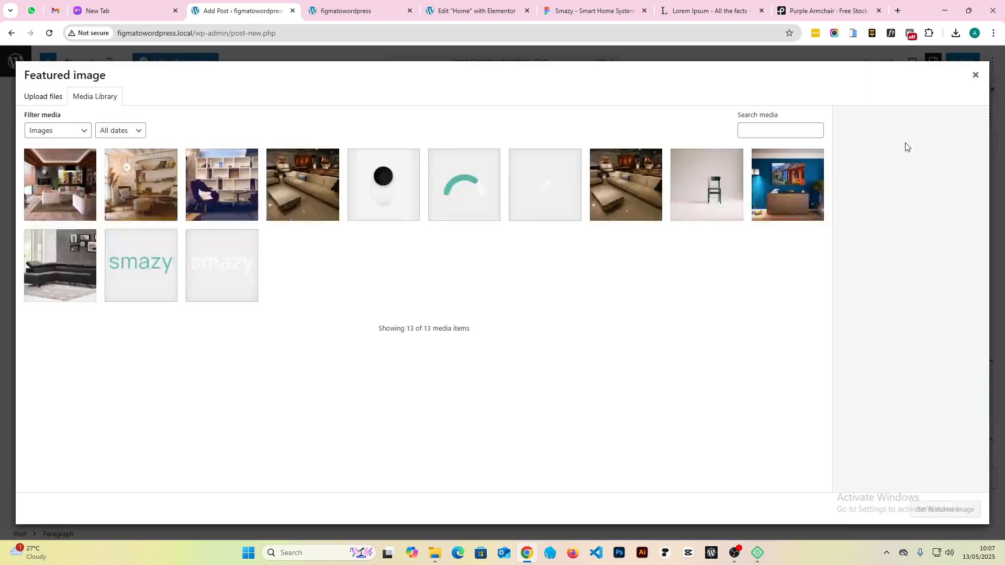
pyautogui.click(173, 209)
pyautogui.click(923, 510)
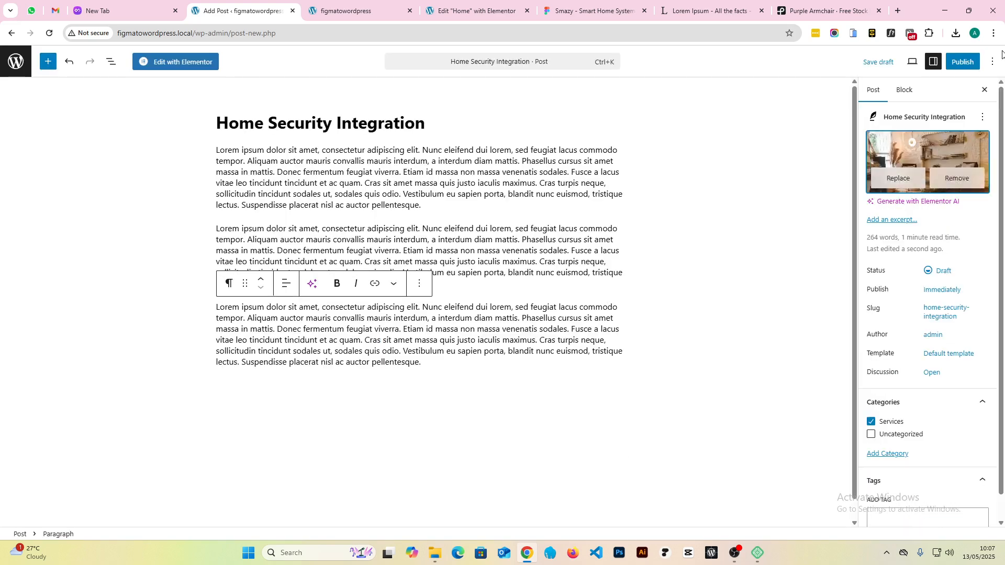
# - Publish the Home Security Integration post and start another new post
pyautogui.click(960, 67)
pyautogui.click(973, 62)
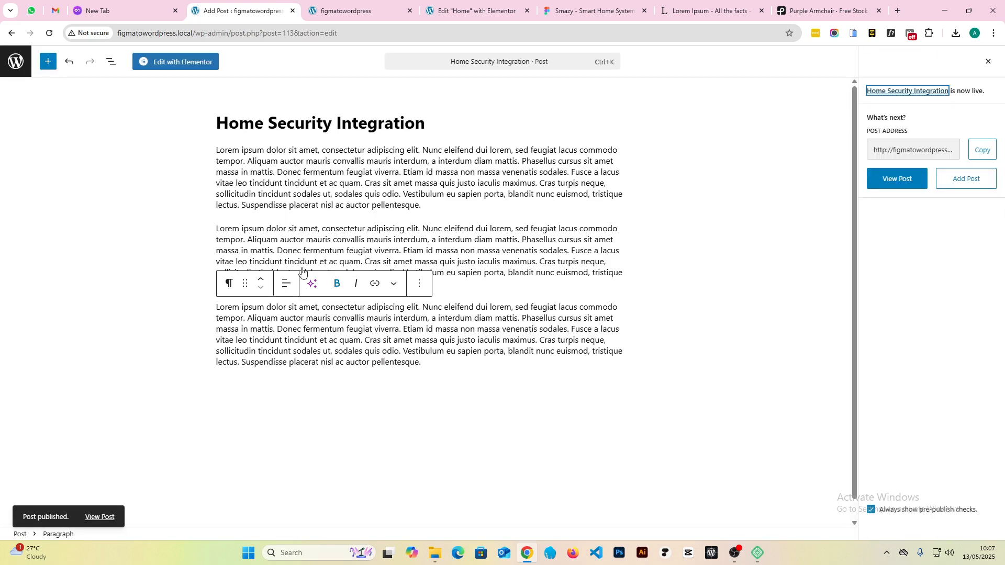
pyautogui.click(962, 181)
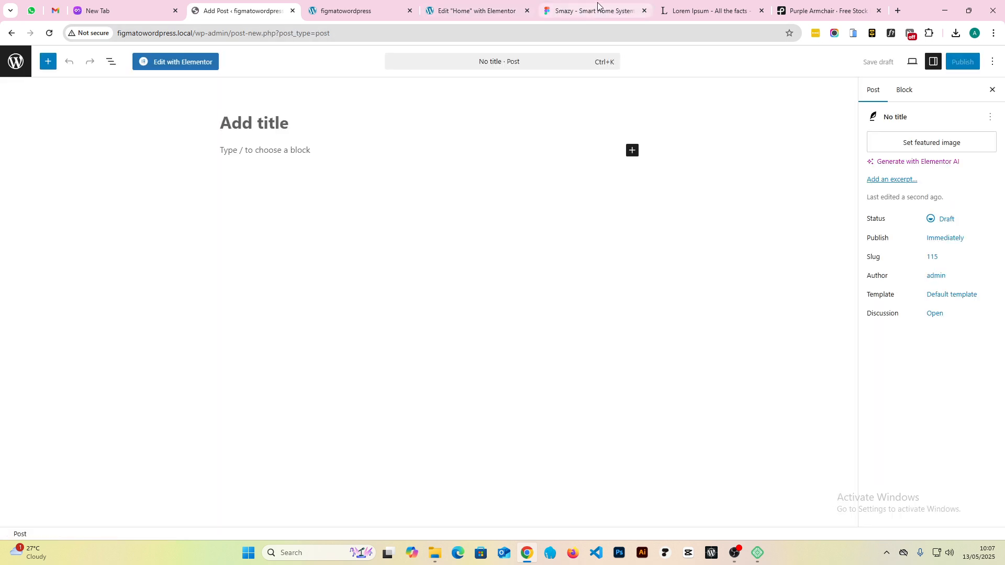
# - Title the new post "Smart Home Consultation", copied from the third service card in the Figma design
pyautogui.click(598, 5)
pyautogui.click(664, 348)
pyautogui.click(666, 345)
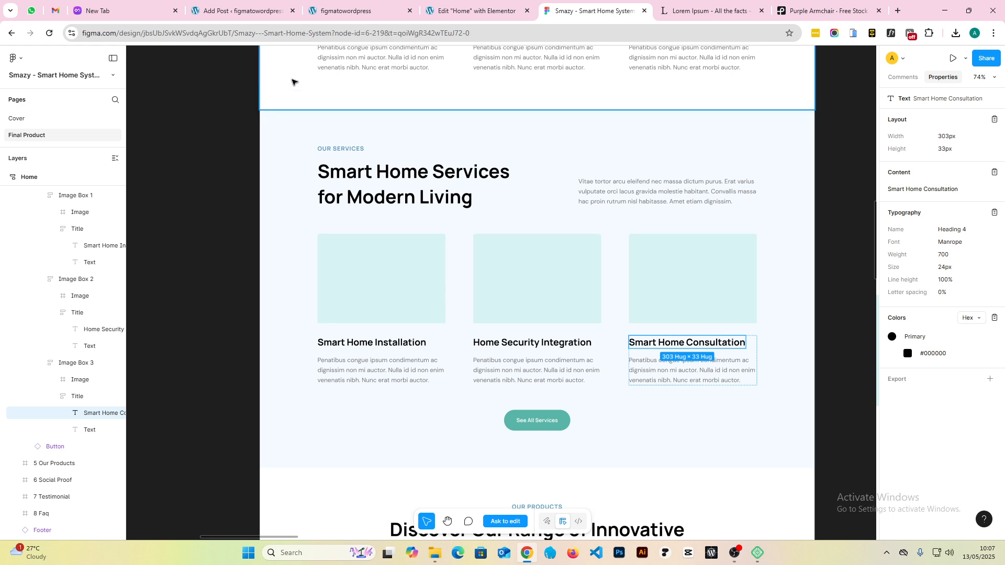
pyautogui.click(245, 10)
pyautogui.write('Smart Home Consultation')
# - Fill the Smart Home Consultation post with three copies of the Lorem ipsum paragraph from the clipboard history
pyautogui.click(329, 157)
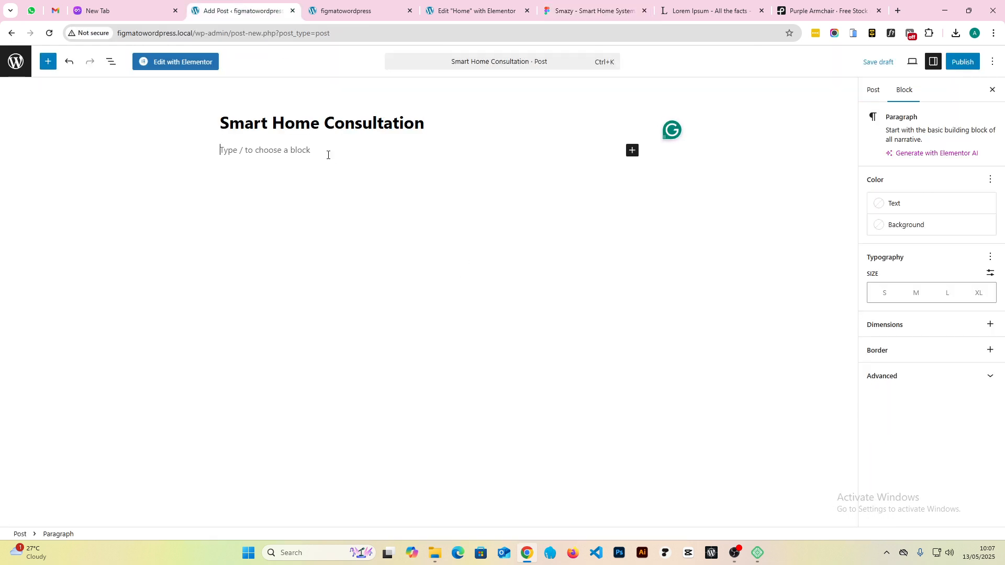
pyautogui.press('super+v')
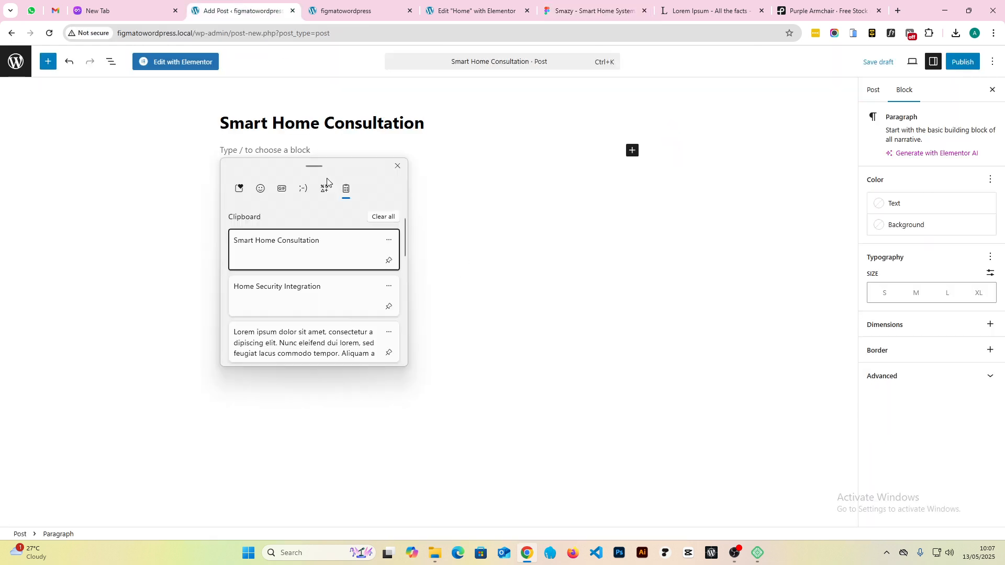
pyautogui.click(282, 351)
pyautogui.press('Return')
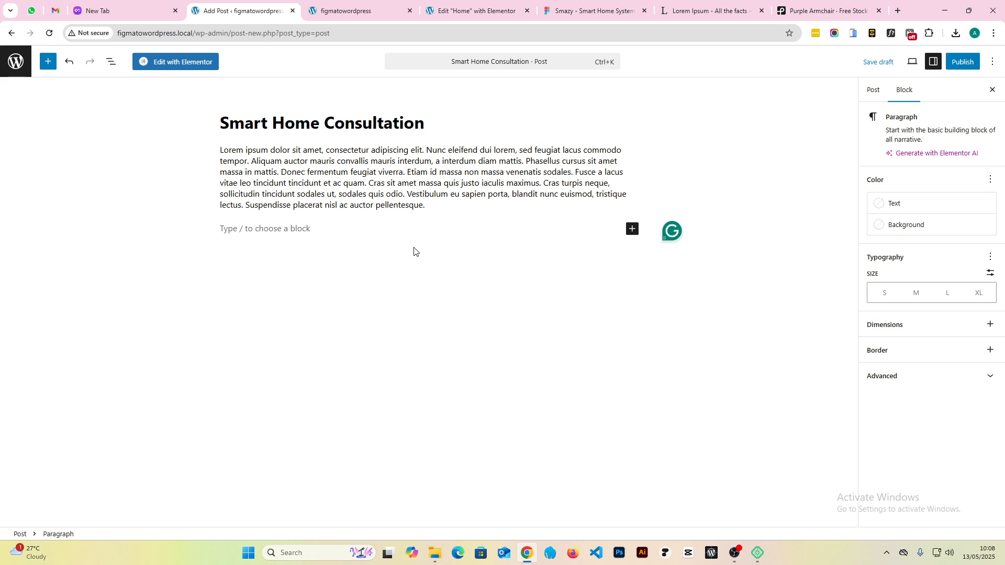
pyautogui.write('Lorem ipsum dolor sit amet, consectetur adipiscing elit. Nunc eleifend dui lorem, sed feugiat lacus commodo tempor. Aliquam auctor mauris convallis mauris interdum, a interdum diam mattis. Phasellus cursus sit amet massa in mattis. Donec fermentum feugiat viverra. Etiam id massa non massa venenatis sodales. Fusce a lacus vitae leo tincidunt tincidunt et ac quam. Cras sit amet massa quis justo iaculis maximus. Cras turpis neque, sollicitudin tincidunt sodales ut, sodales quis odio. Vestibulum eu sapien porta, blandit nunc euismod, tristique lectus. Suspendisse placerat nisl ac auctor pellentesque.')
pyautogui.press('Return')
pyautogui.write('Lorem ipsum dolor sit amet, consectetur adipiscing elit. Nunc eleifend dui lorem, sed feugiat lacus commodo tempor. Aliquam auctor mauris convallis mauris interdum, a interdum diam mattis. Phasellus cursus sit amet massa in mattis. Donec fermentum feugiat viverra. Etiam id massa non massa venenatis sodales. Fusce a lacus vitae leo tincidunt tincidunt et ac quam. Cras sit amet massa quis justo iaculis maximus. Cras turpis neque, sollicitudin tincidunt sodales ut, sodales quis odio. Vestibulum eu sapien porta, blandit nunc euismod, tristique lectus. Suspendisse placerat nisl ac auctor pellentesque.')
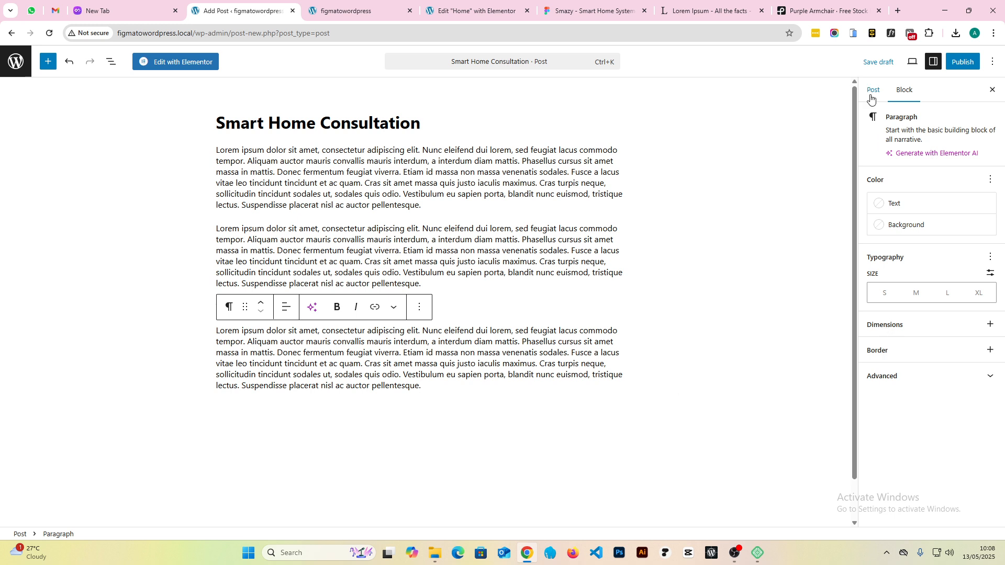
# - Assign the Smart Home Consultation post to the Services category
pyautogui.click(870, 95)
pyautogui.click(897, 384)
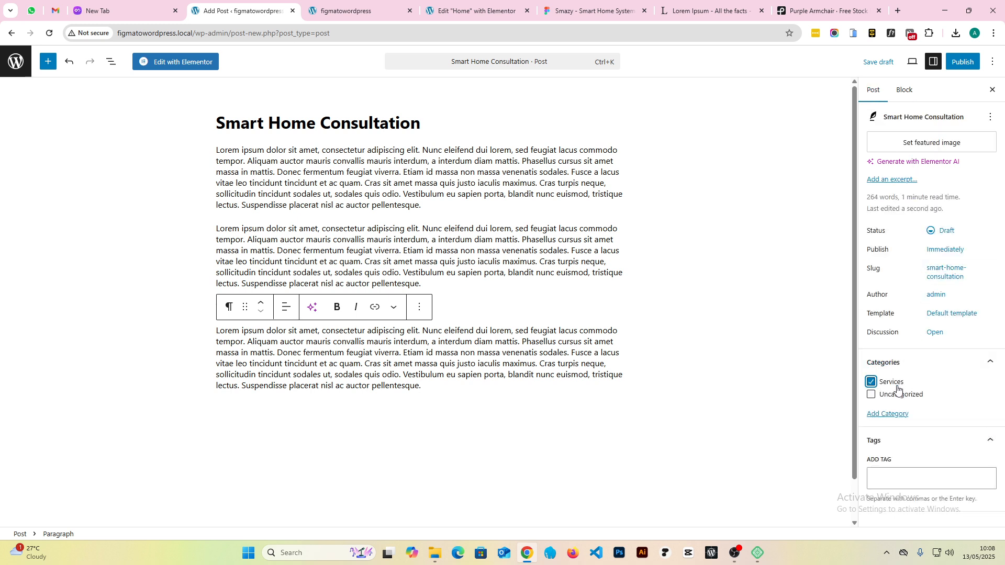
# - Set pexels-ingo-609768.jpg from the media library as the post's featured image
pyautogui.click(899, 151)
pyautogui.click(240, 188)
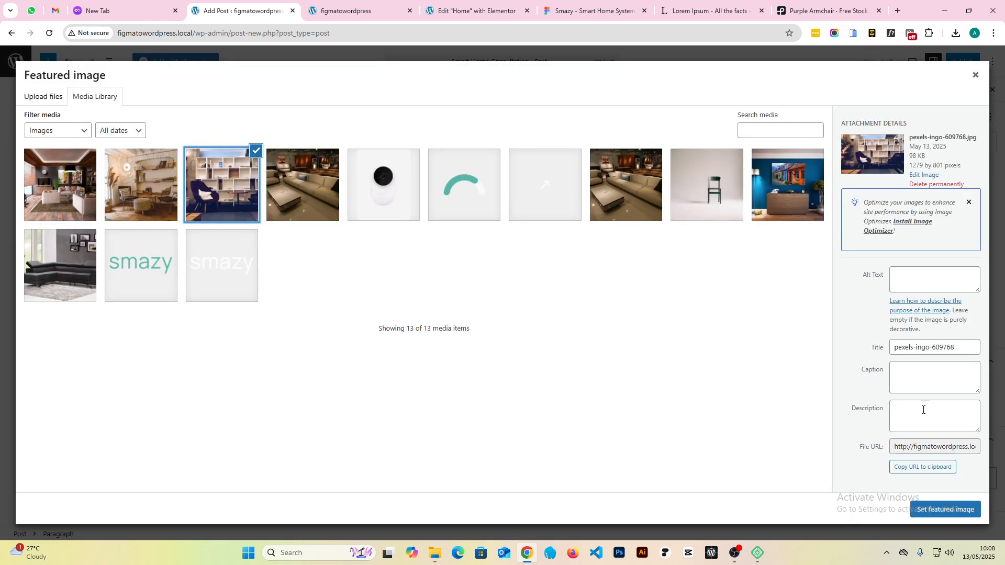
pyautogui.click(945, 509)
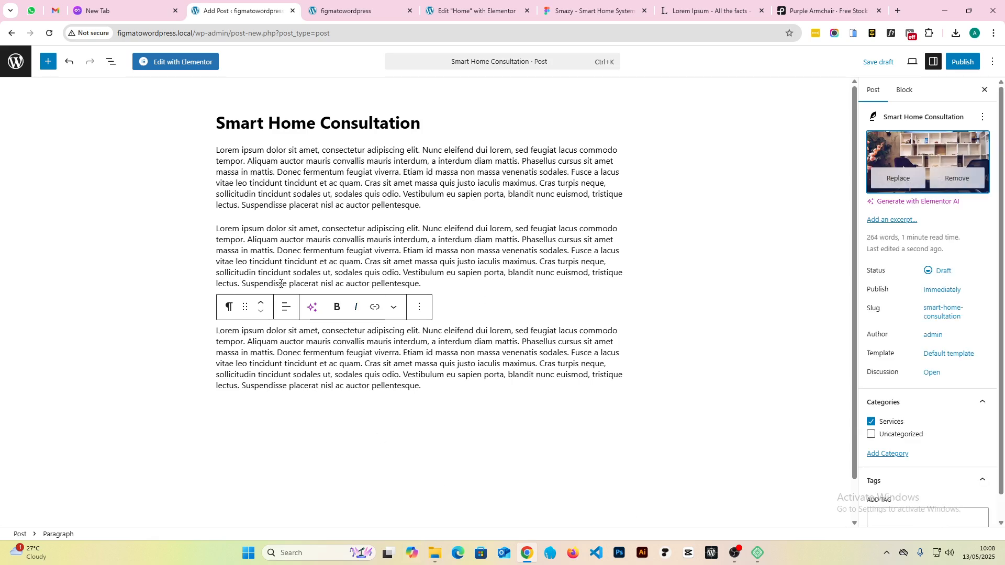
# - Insert an image block in the empty paragraph between the second and third text paragraphs, using pexels-pixabay-276528-1.jpg from the media library
pyautogui.click(418, 310)
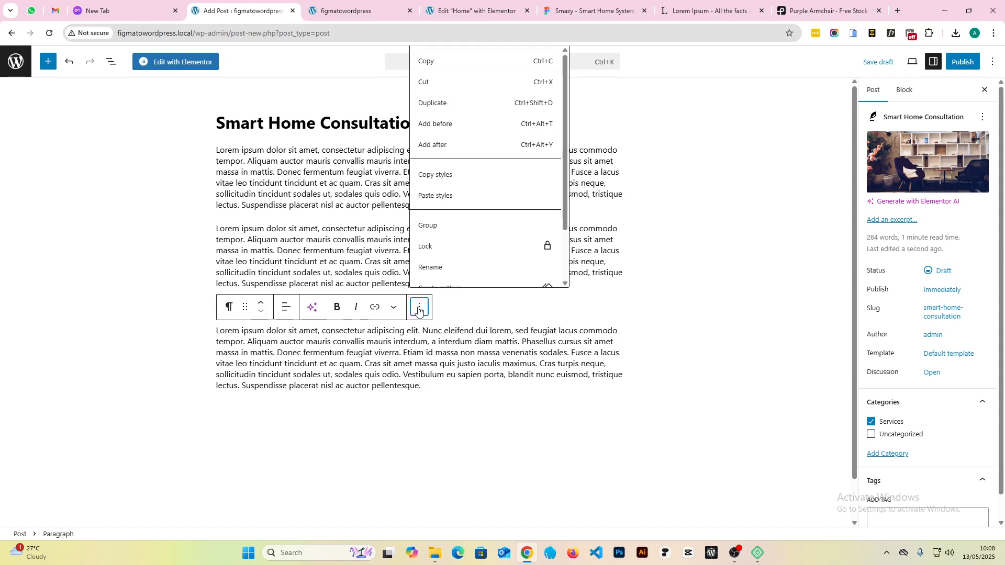
pyautogui.click(418, 309)
pyautogui.click(461, 283)
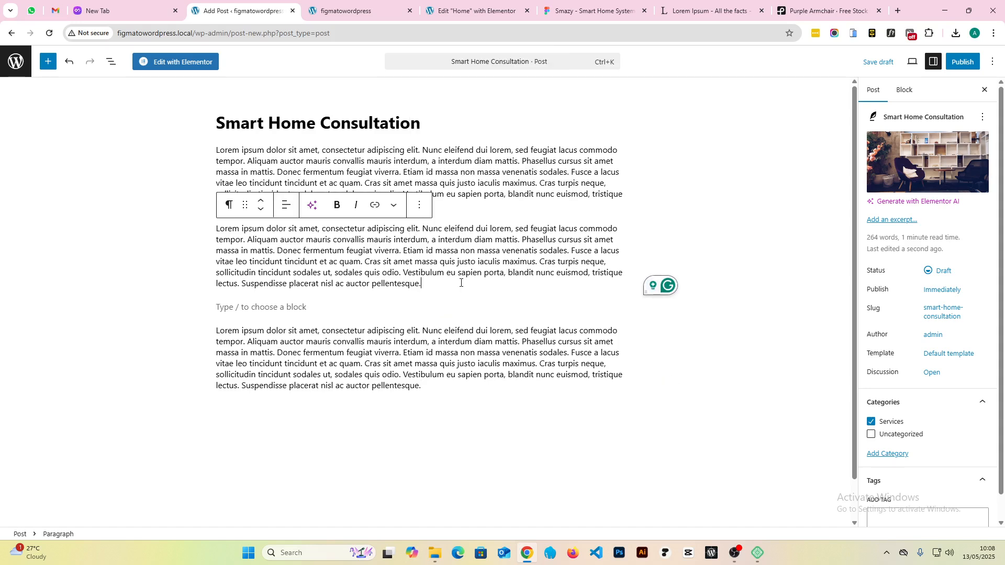
pyautogui.click(266, 306)
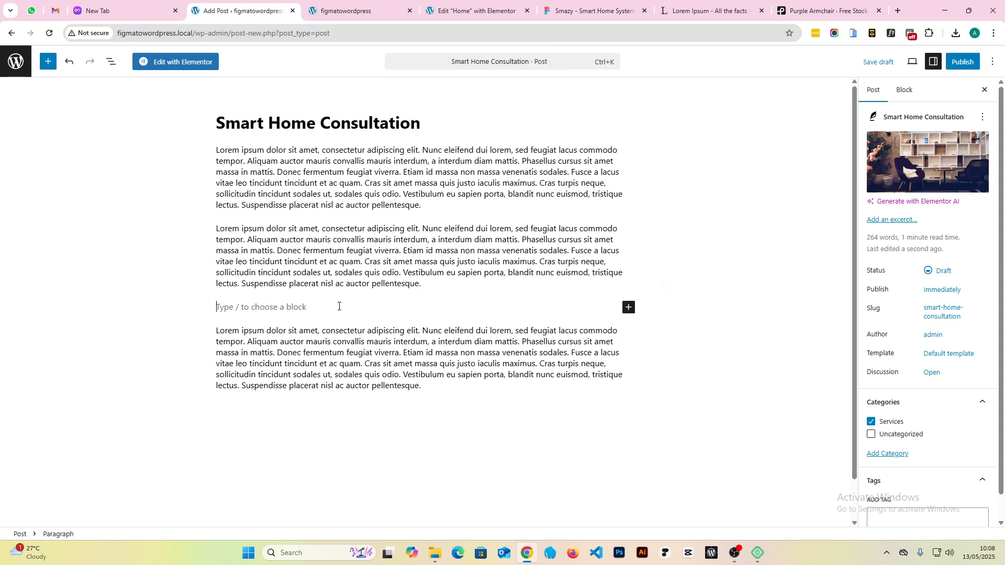
pyautogui.click(627, 309)
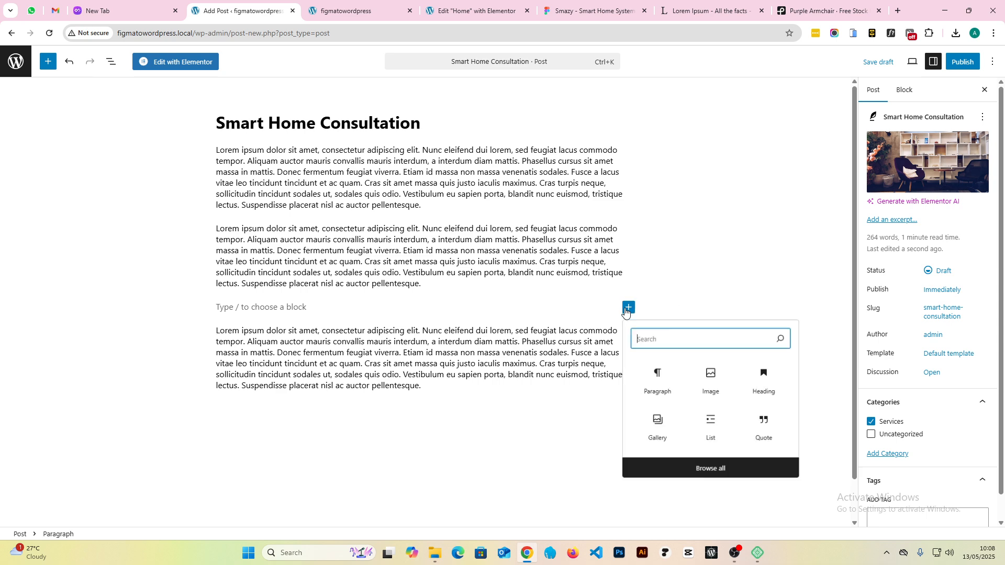
pyautogui.click(712, 381)
pyautogui.click(306, 366)
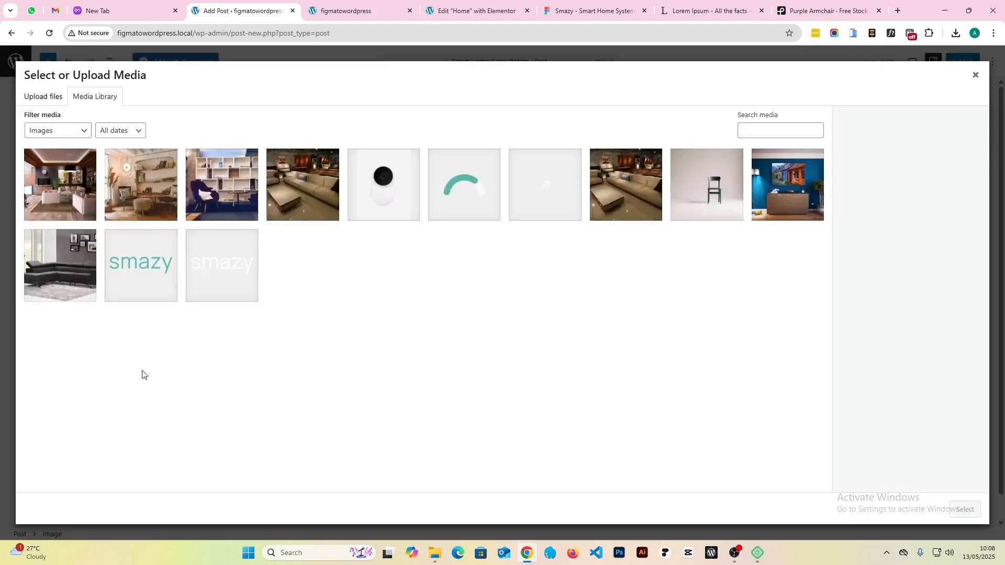
pyautogui.click(306, 188)
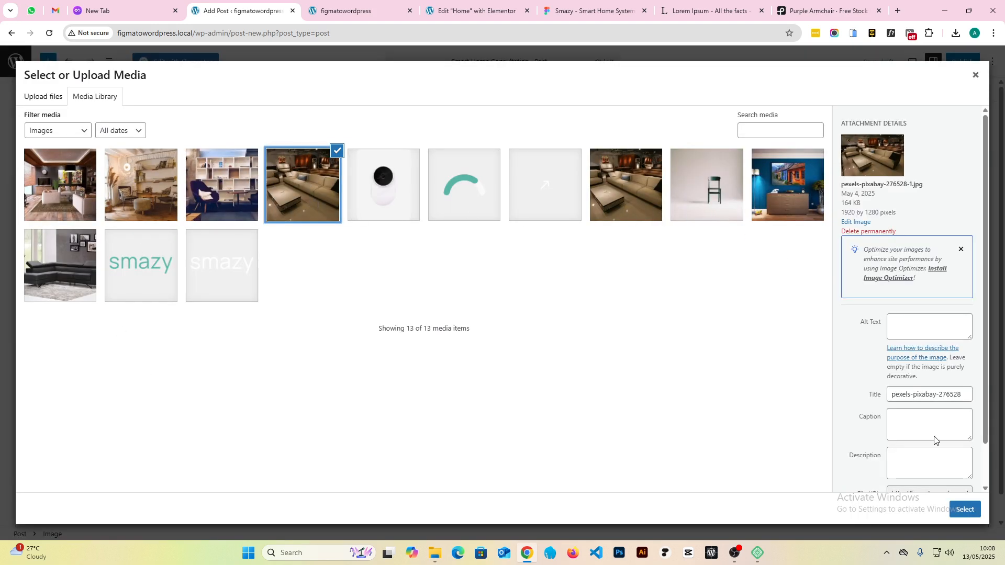
pyautogui.click(964, 509)
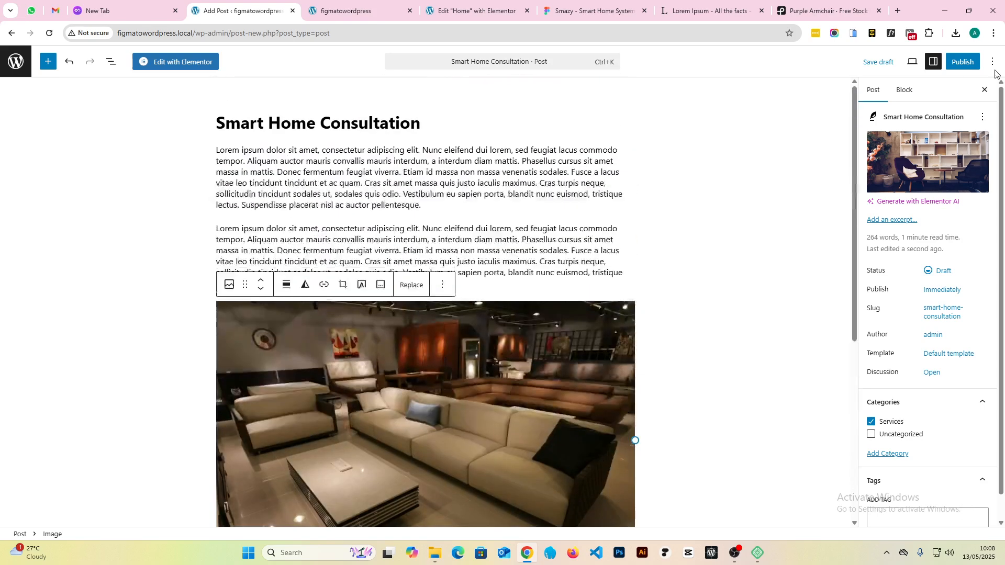
# - Publish the Smart Home Consultation post and return to the list of all posts
pyautogui.click(961, 62)
pyautogui.click(970, 66)
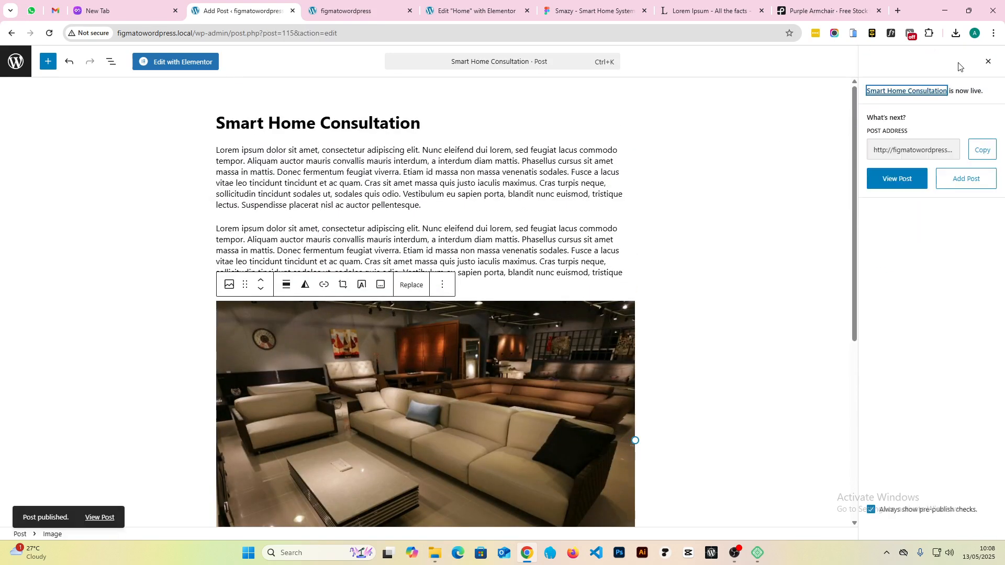
pyautogui.click(18, 63)
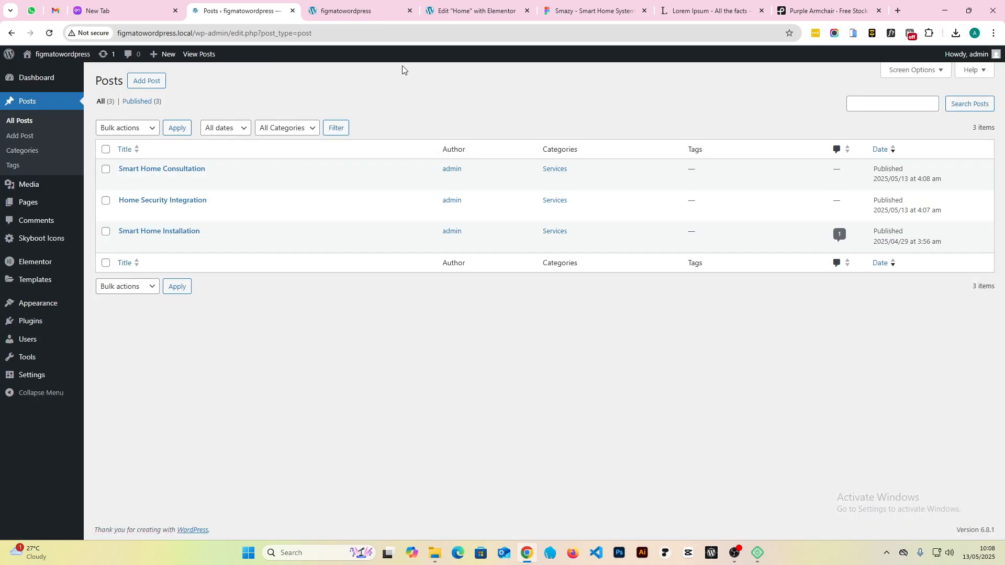
# - Switch to the Home page in Elementor and add a Posts widget to the empty container below the Smart Home Services for Modern Living heading
pyautogui.click(473, 11)
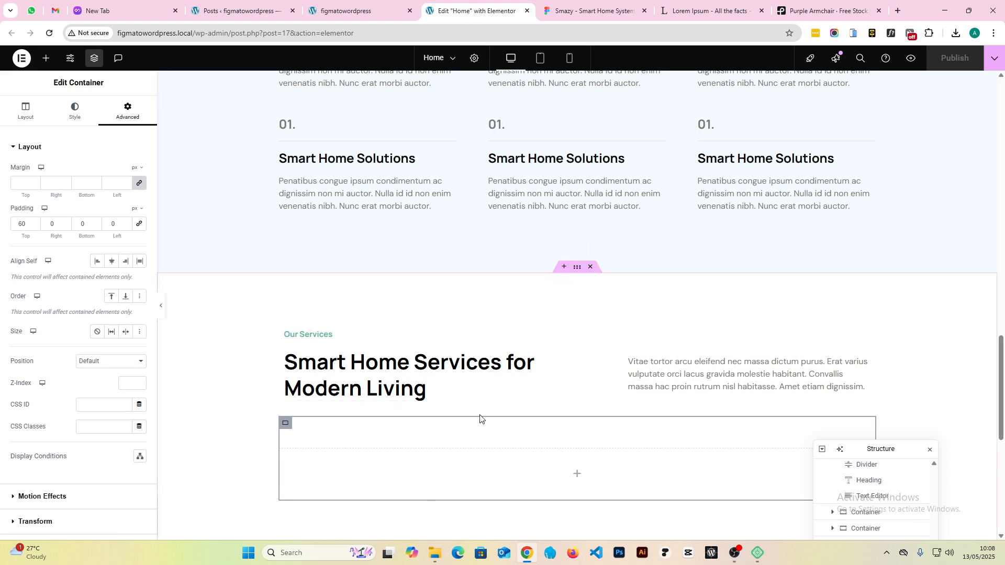
pyautogui.scroll(-2, 478, 426)
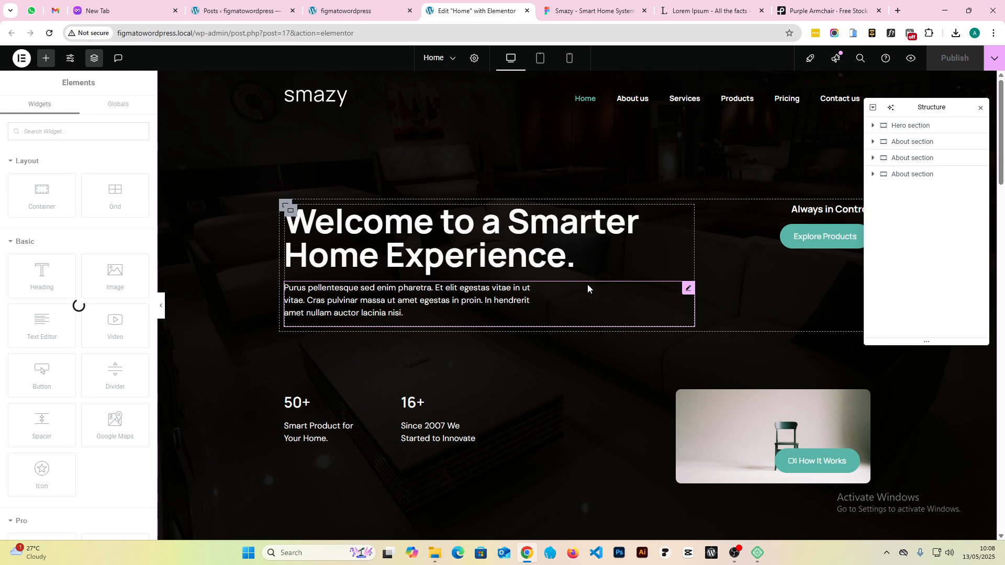
pyautogui.scroll(-15, 587, 284)
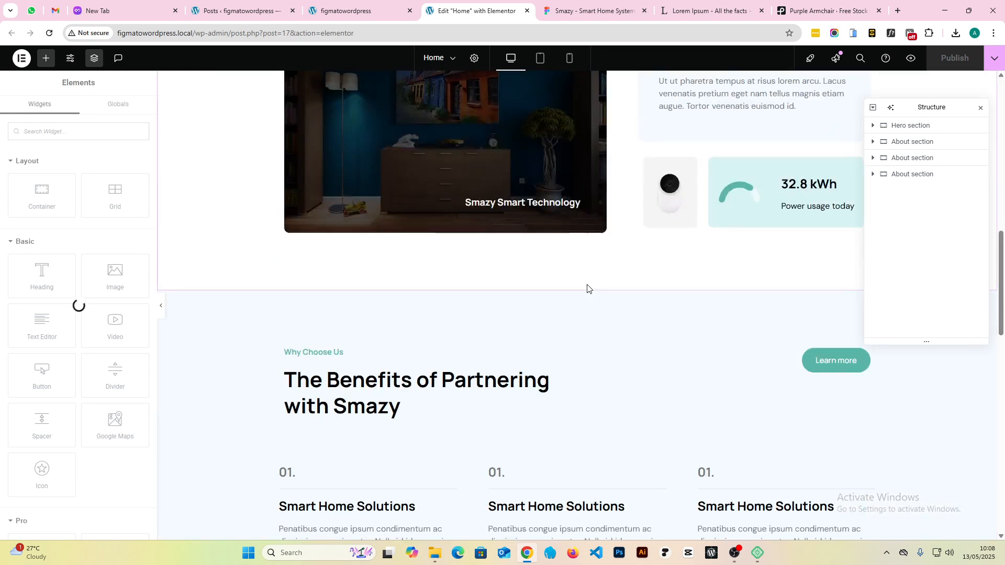
pyautogui.scroll(-10, 586, 284)
pyautogui.scroll(5, 586, 284)
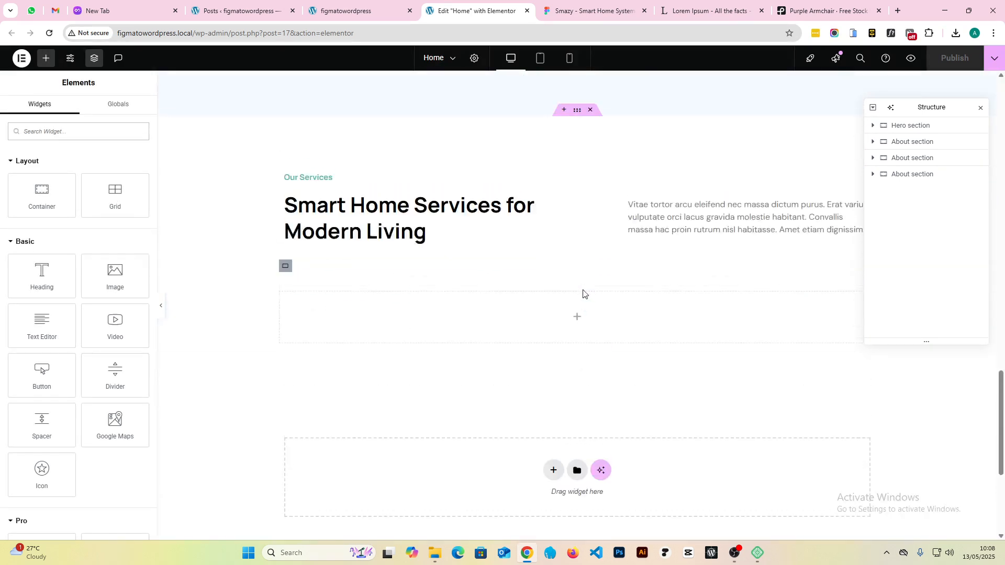
pyautogui.click(35, 130)
pyautogui.write('post')
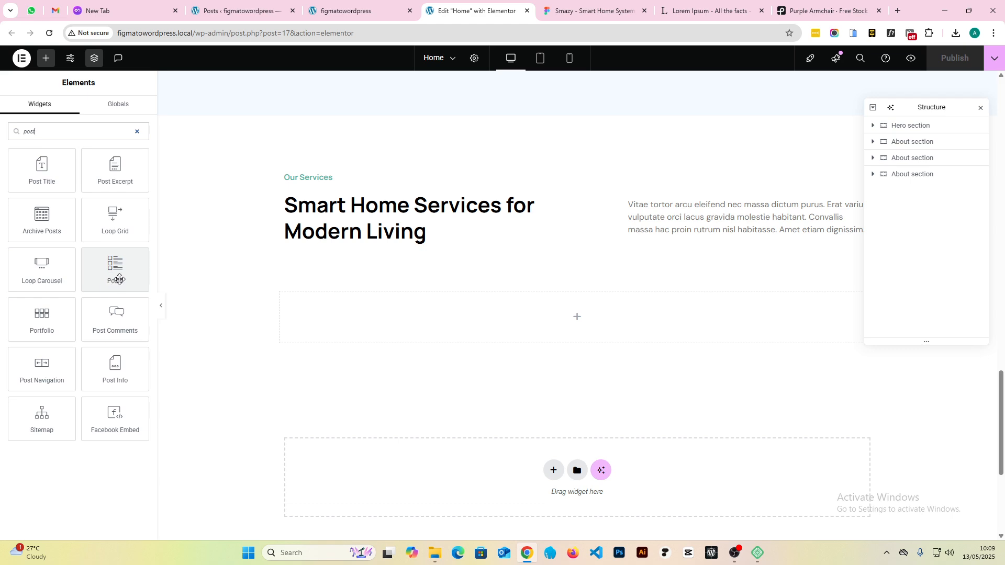
pyautogui.moveTo(112, 277); pyautogui.dragTo(516, 316)
pyautogui.scroll(-3, 544, 236)
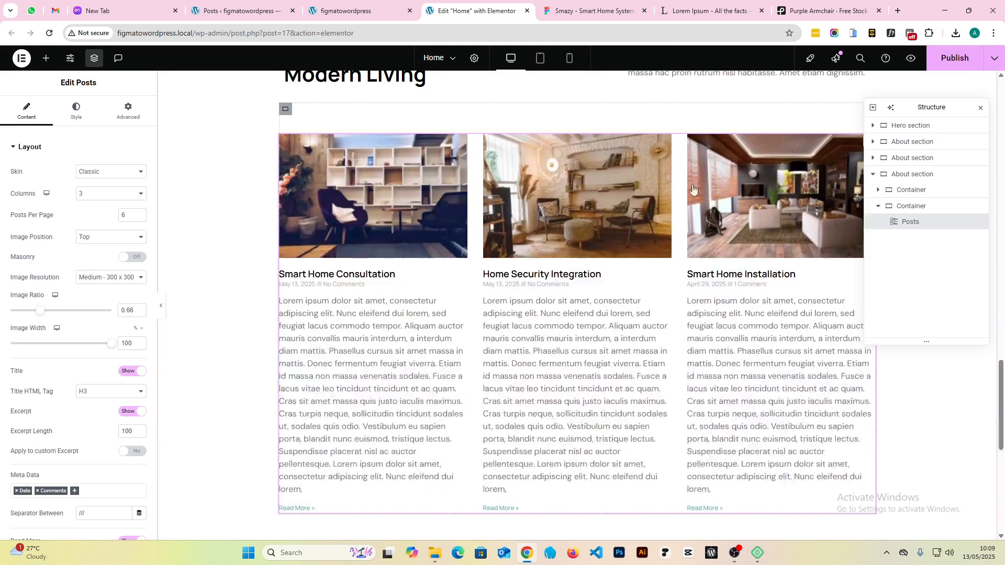
# - Compare the Posts widget's layout and skin with the service cards in the Our Services section of the Figma design
pyautogui.click(602, 9)
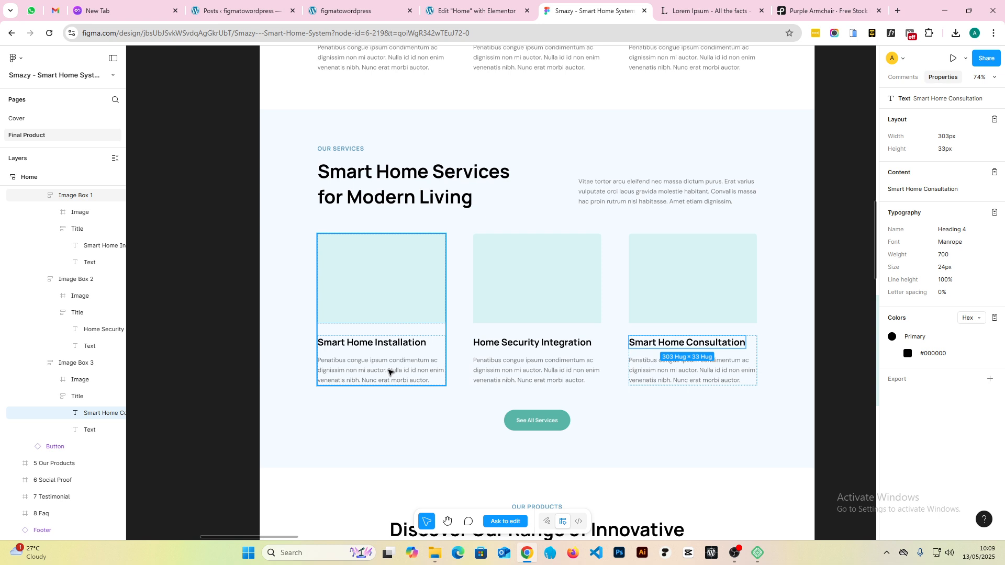
pyautogui.click(470, 10)
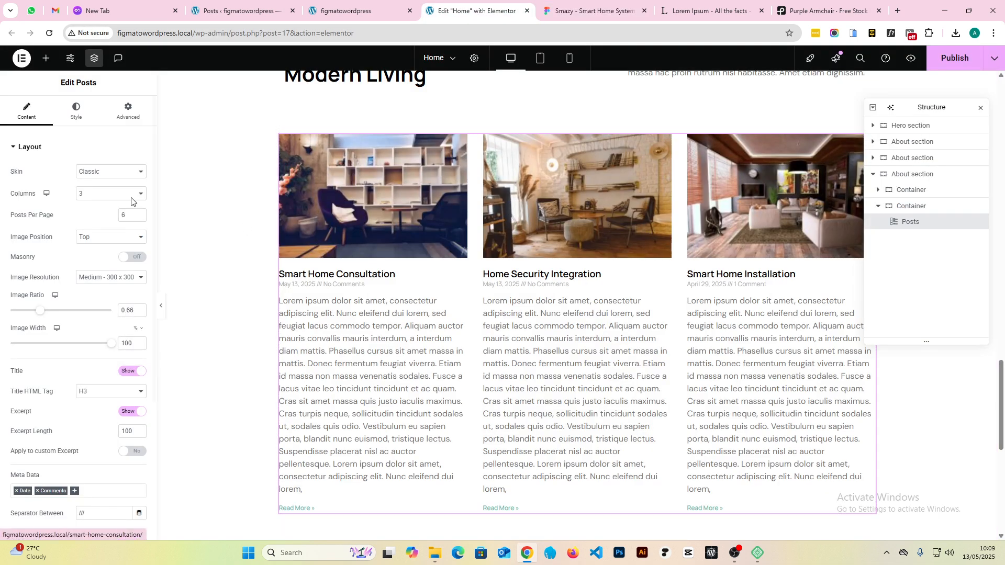
pyautogui.click(110, 174)
pyautogui.click(111, 175)
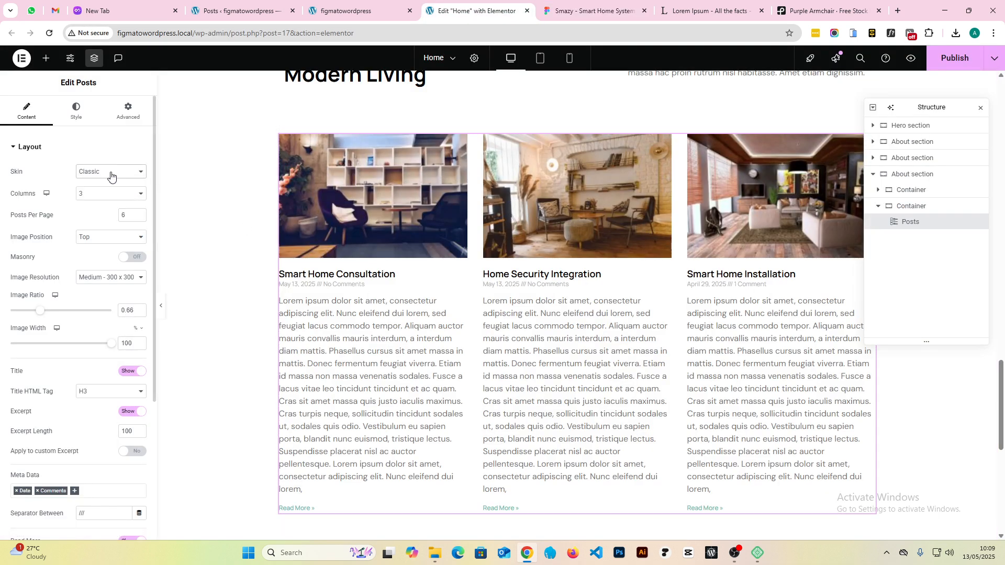
pyautogui.click(591, 10)
pyautogui.click(479, 11)
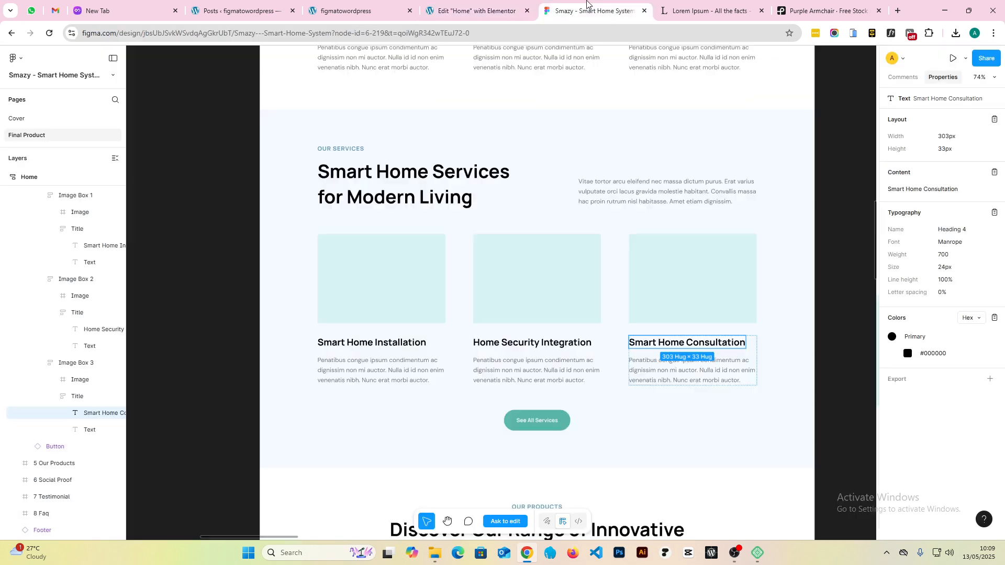
pyautogui.click(591, 11)
pyautogui.click(464, 6)
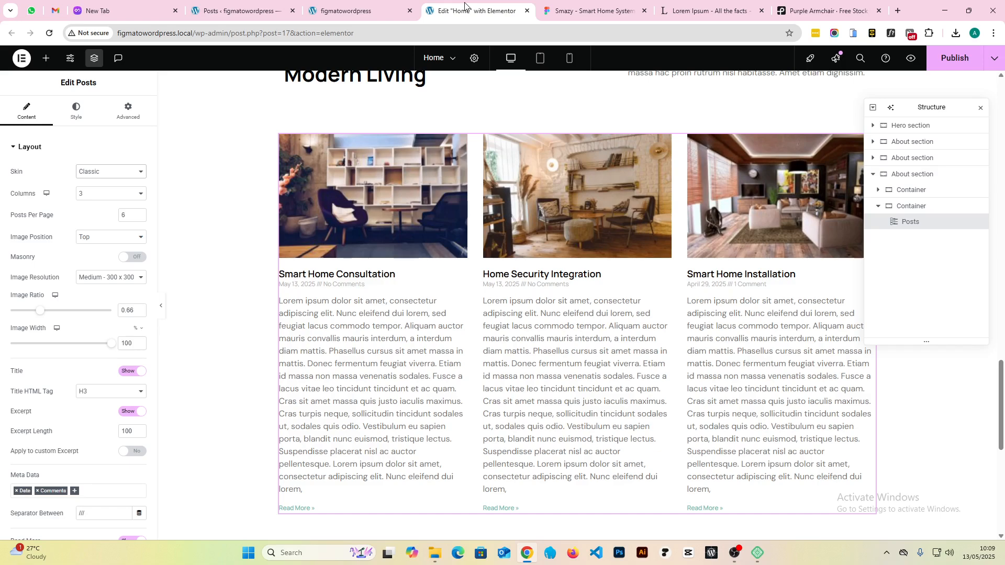
pyautogui.click(579, 10)
pyautogui.scroll(3, 471, 277)
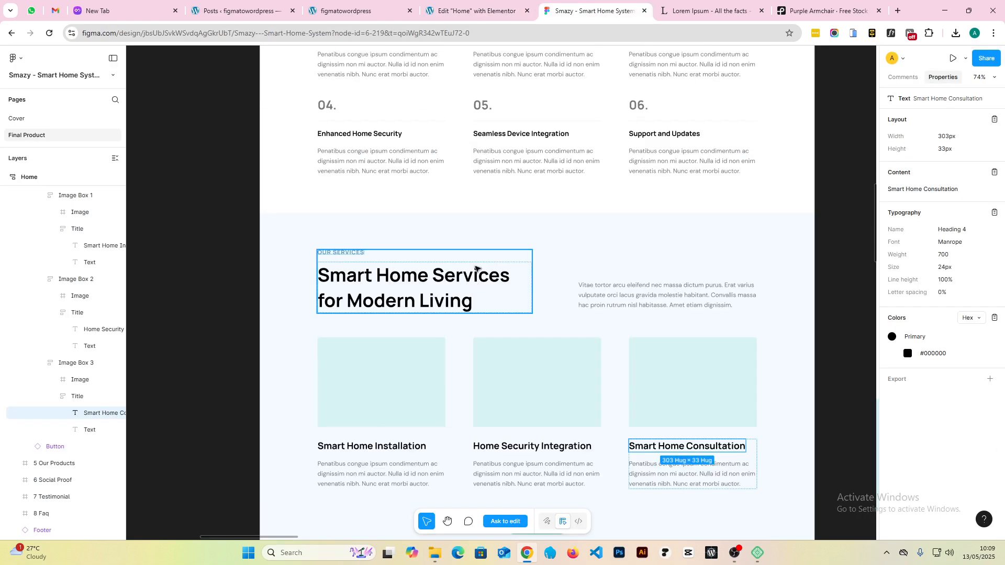
pyautogui.scroll(6, 502, 301)
pyautogui.scroll(-6, 505, 306)
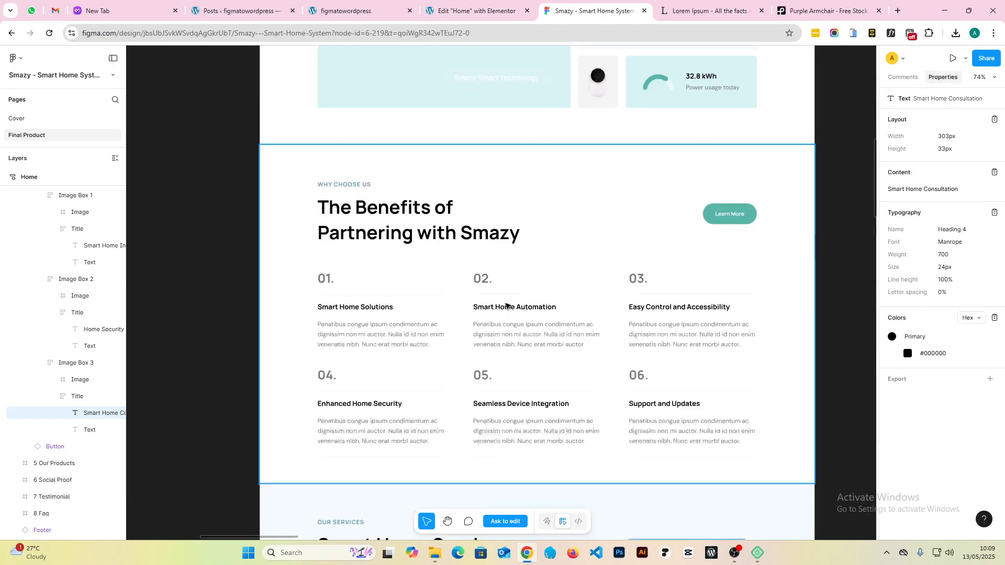
pyautogui.scroll(-2, 464, 332)
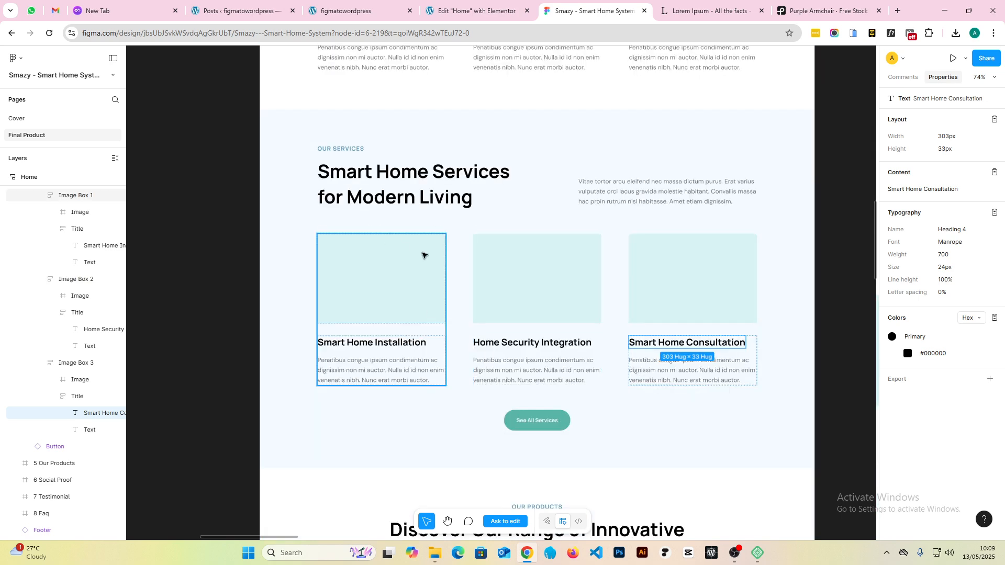
pyautogui.click(475, 10)
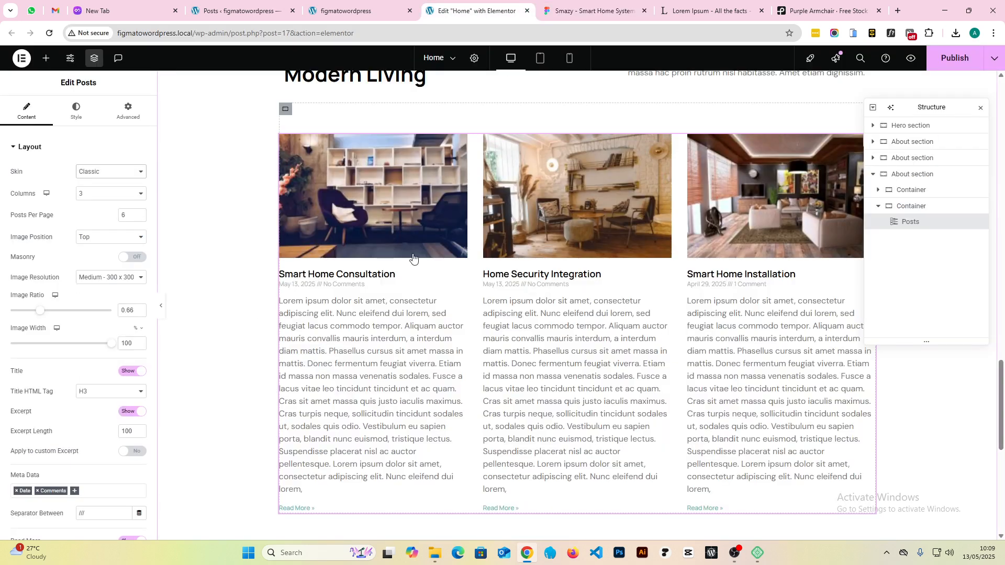
# - Set the Posts widget's image resolution to Full and remove Date and Comments from its meta data
pyautogui.click(96, 281)
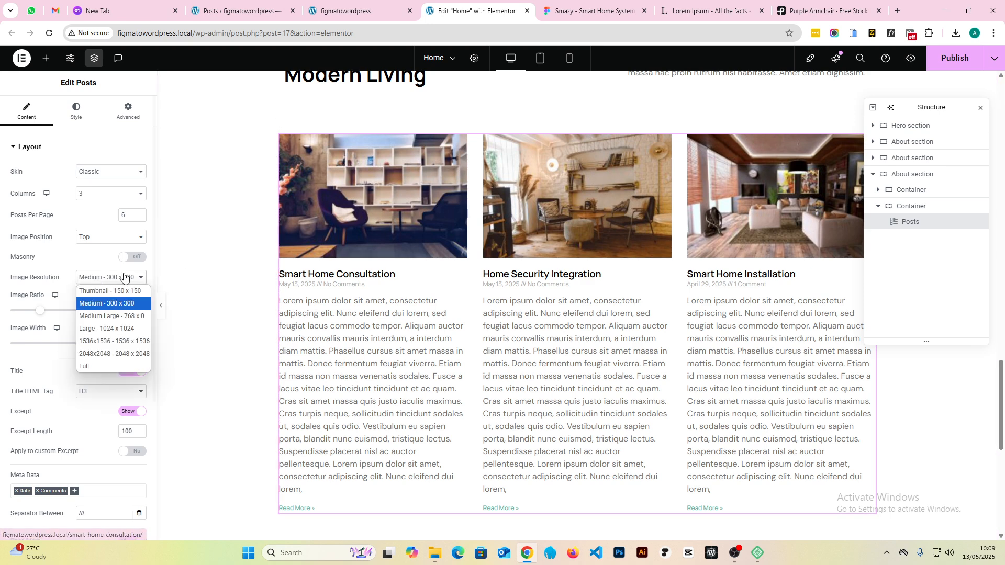
pyautogui.click(100, 366)
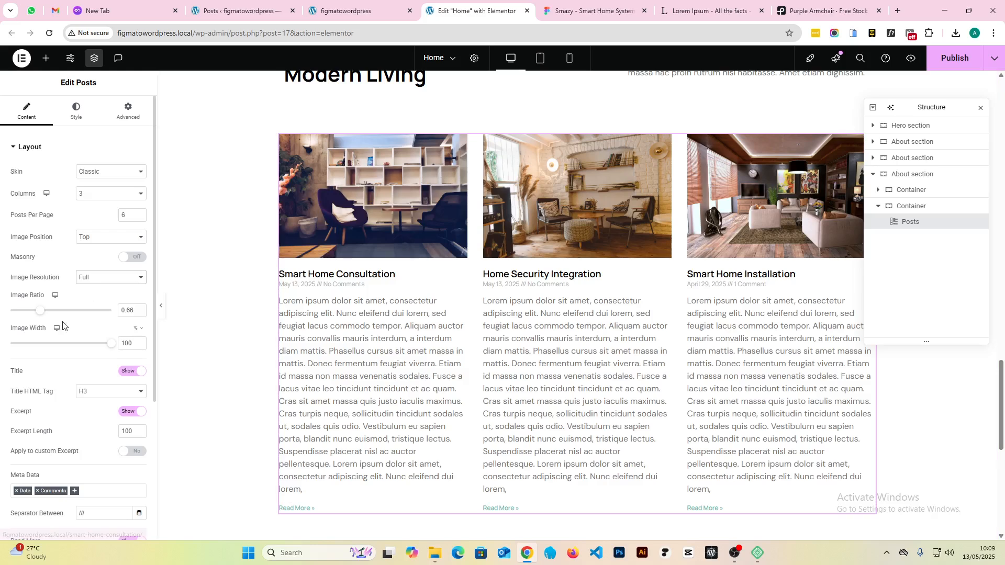
pyautogui.scroll(-1, 90, 339)
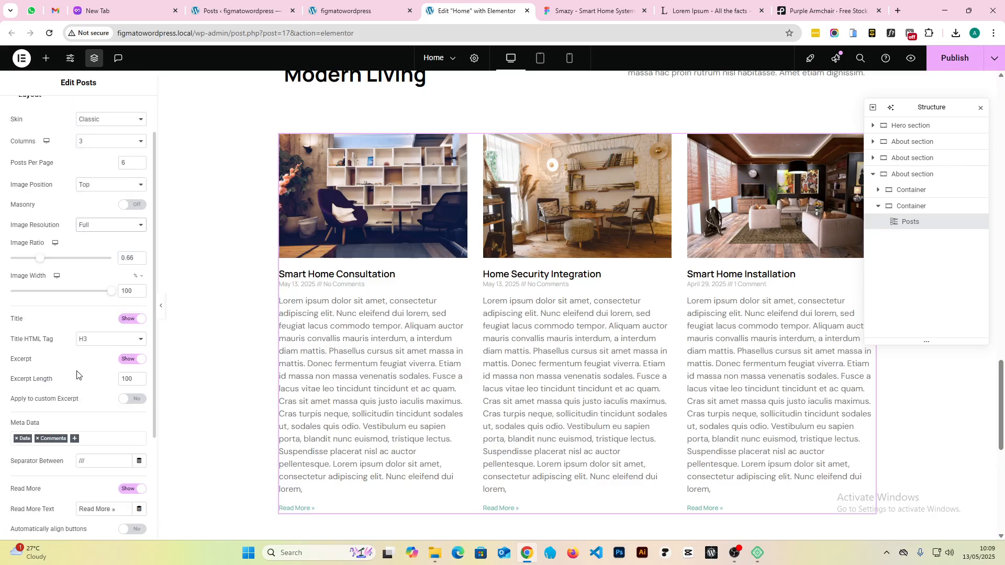
pyautogui.scroll(-2, 63, 382)
pyautogui.click(16, 334)
pyautogui.click(16, 334)
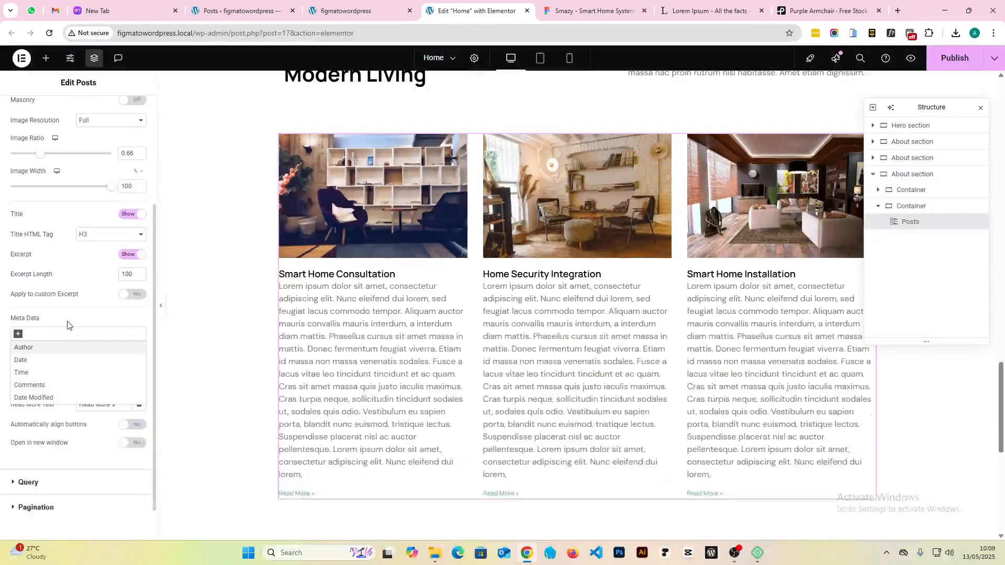
pyautogui.click(67, 324)
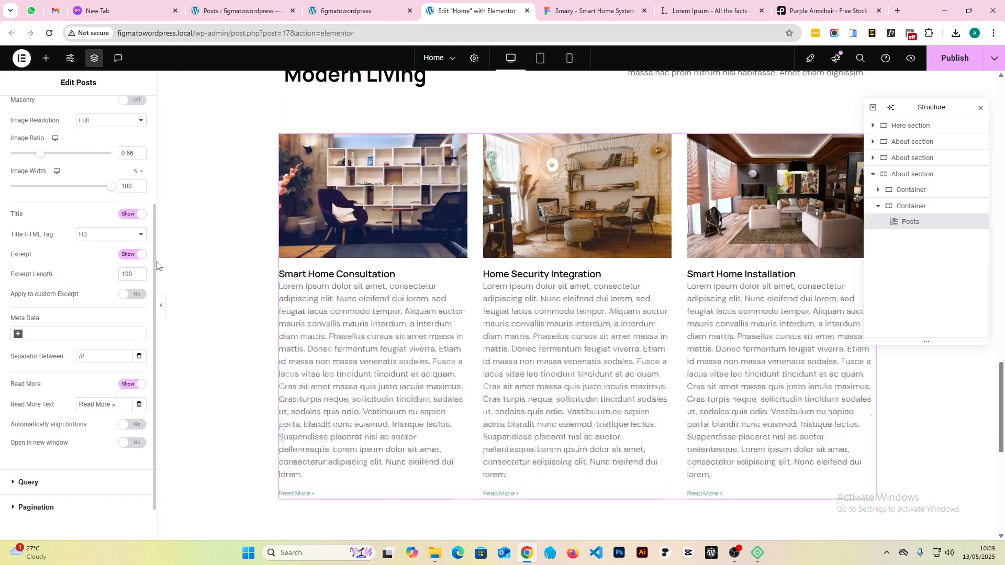
# - Check the service cards in the Figma design, try Pages as the Posts widget's query source and restore Posts
pyautogui.click(623, 2)
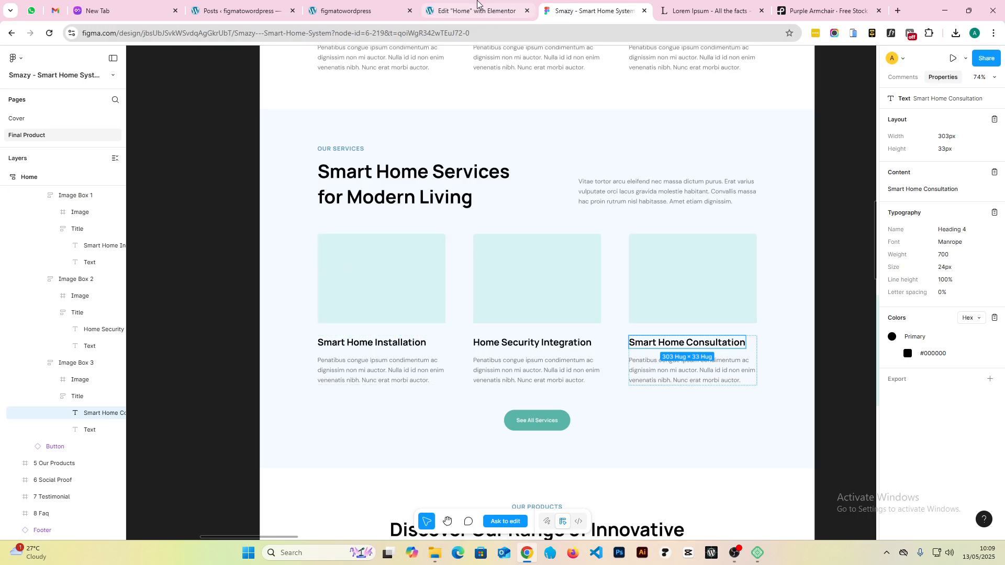
pyautogui.click(474, 11)
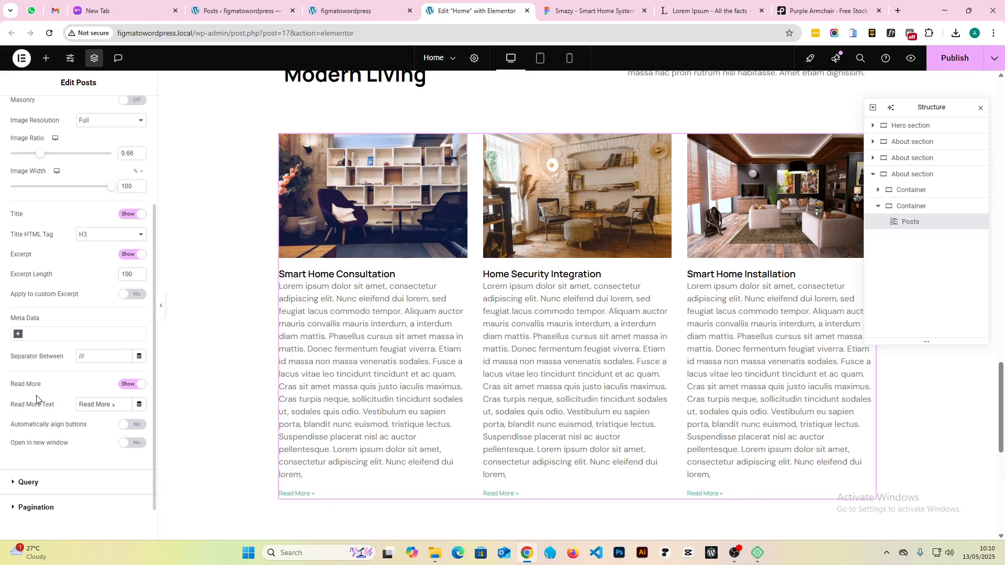
pyautogui.scroll(-2, 37, 397)
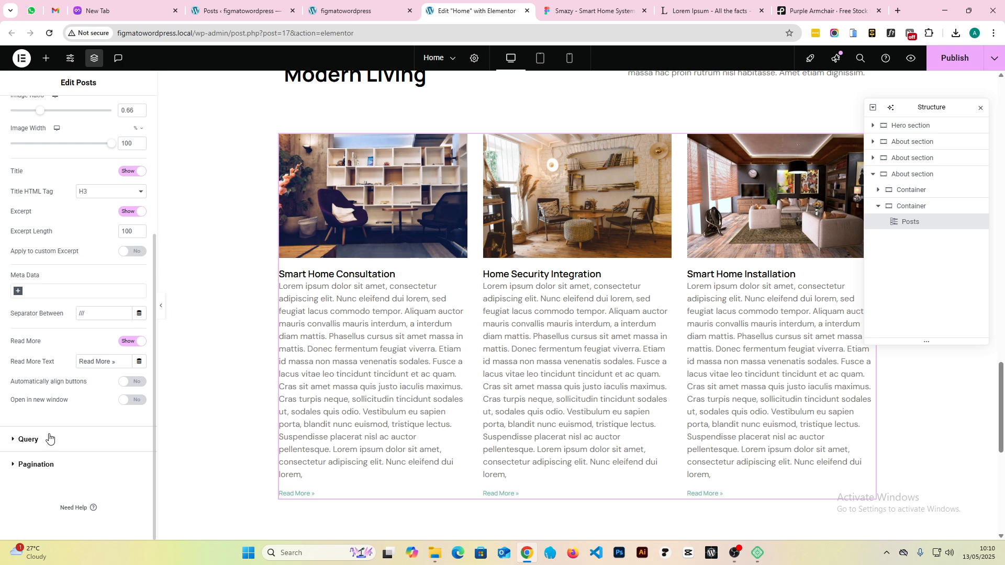
pyautogui.click(32, 439)
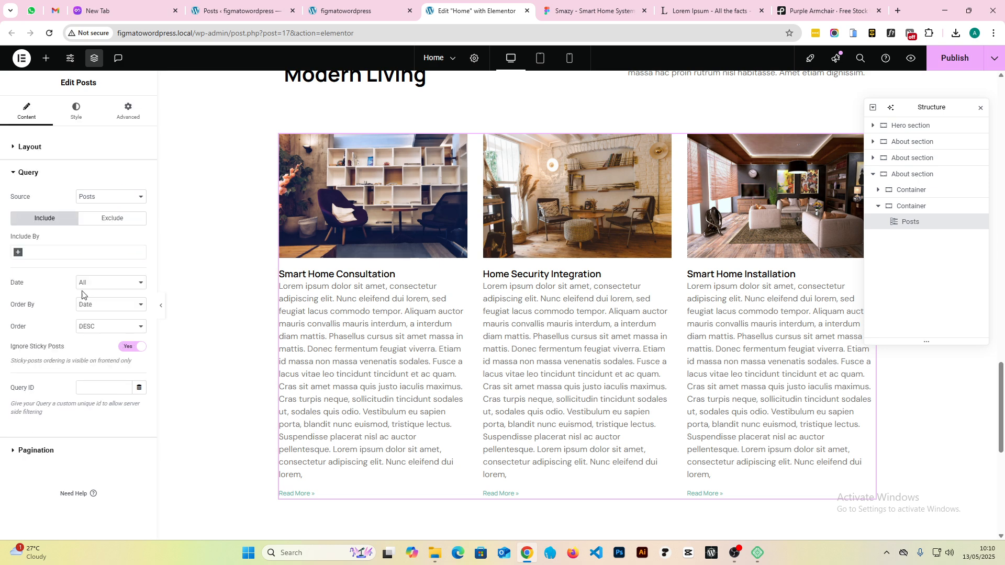
pyautogui.click(105, 198)
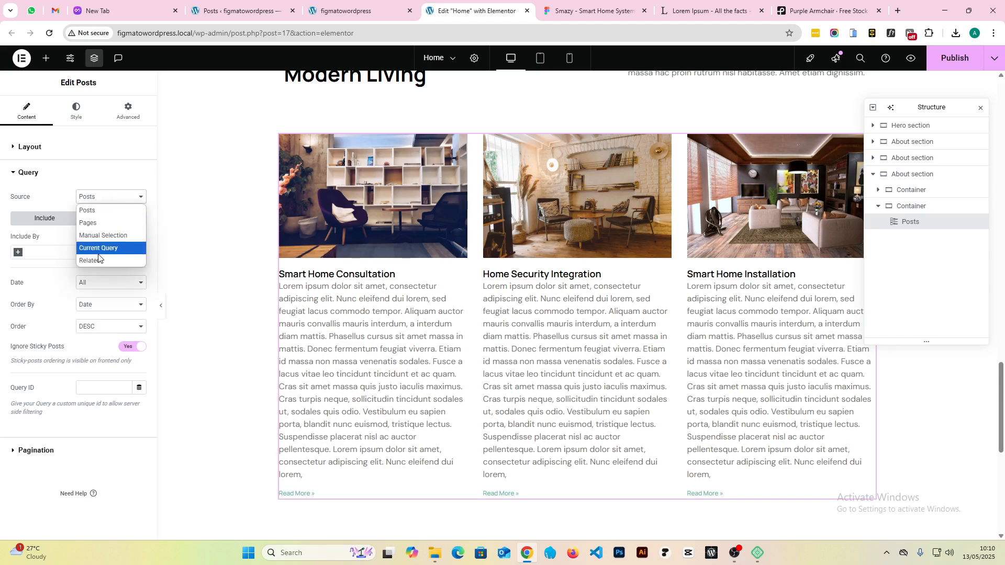
pyautogui.click(91, 223)
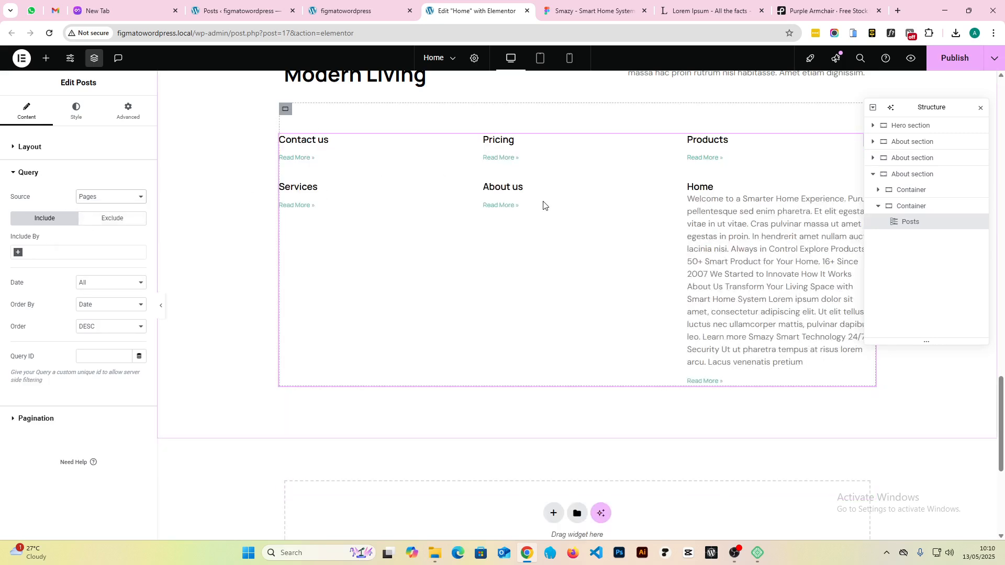
pyautogui.click(89, 197)
pyautogui.click(89, 206)
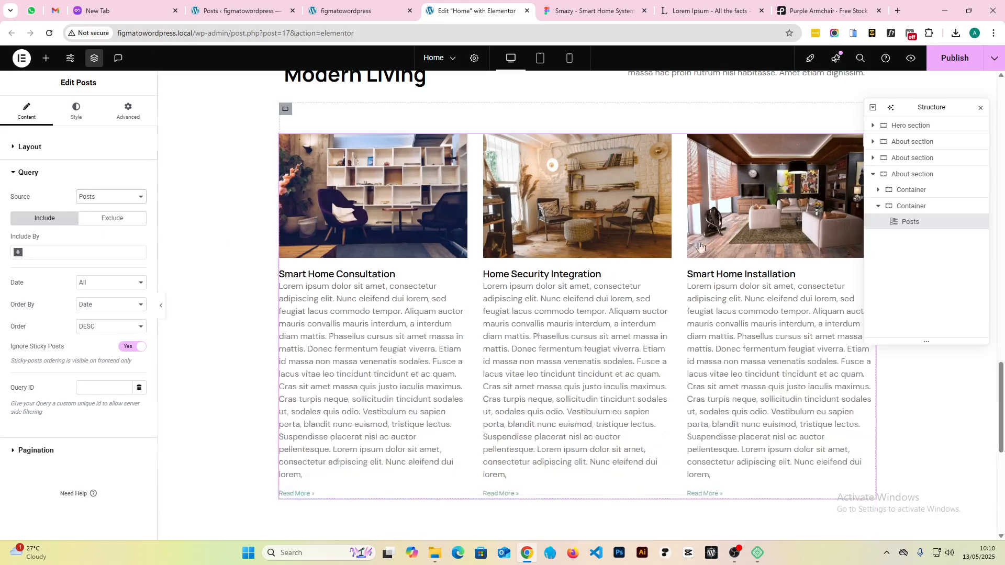
# - Filter the Posts widget's query to include only posts by term, using the Services category
pyautogui.click(19, 253)
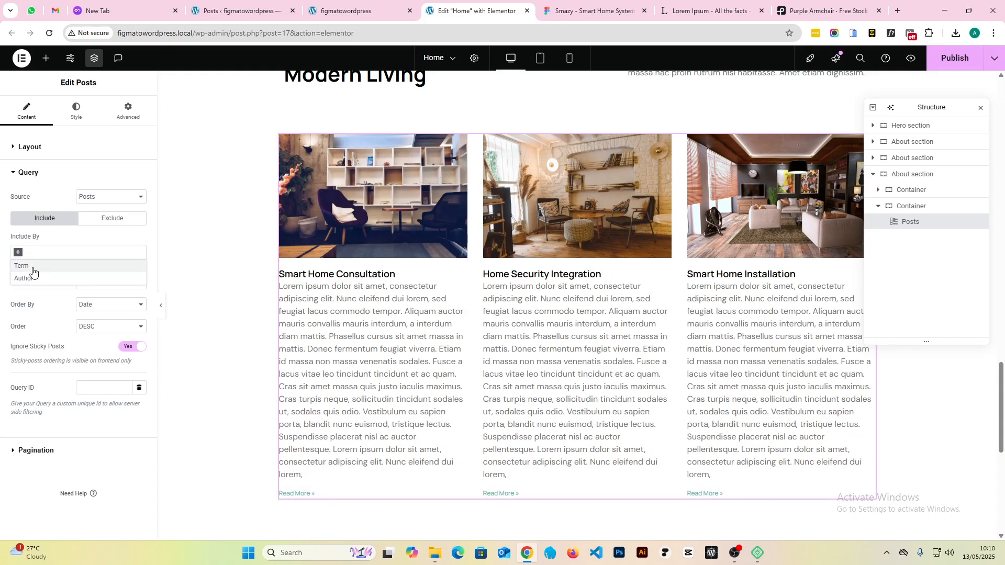
pyautogui.click(32, 271)
pyautogui.click(33, 285)
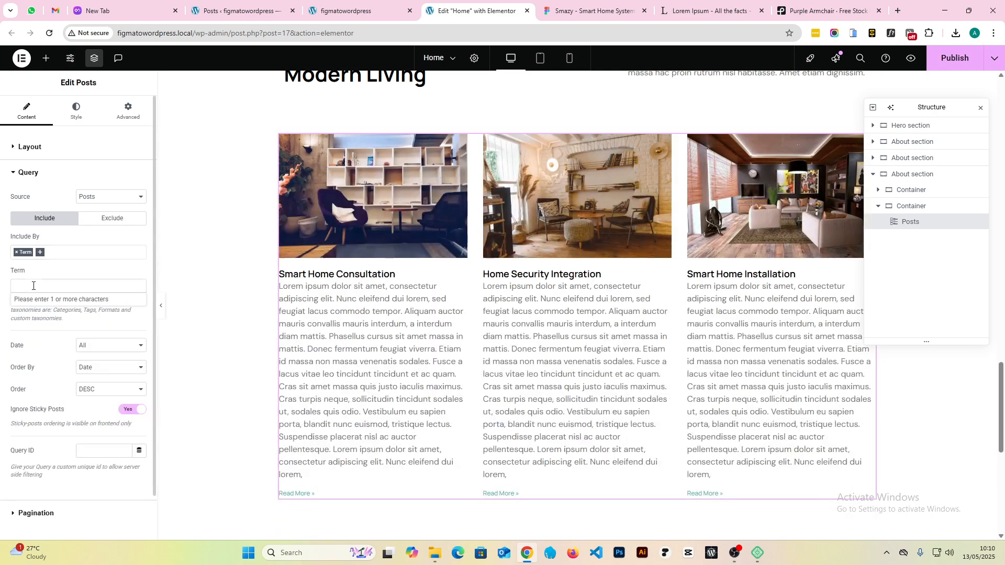
pyautogui.write('ser')
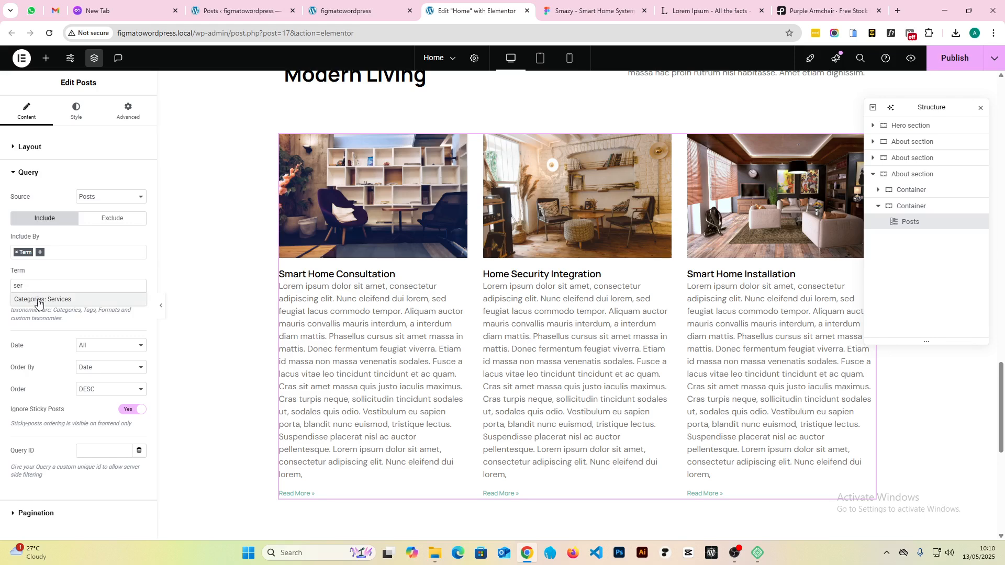
pyautogui.click(36, 300)
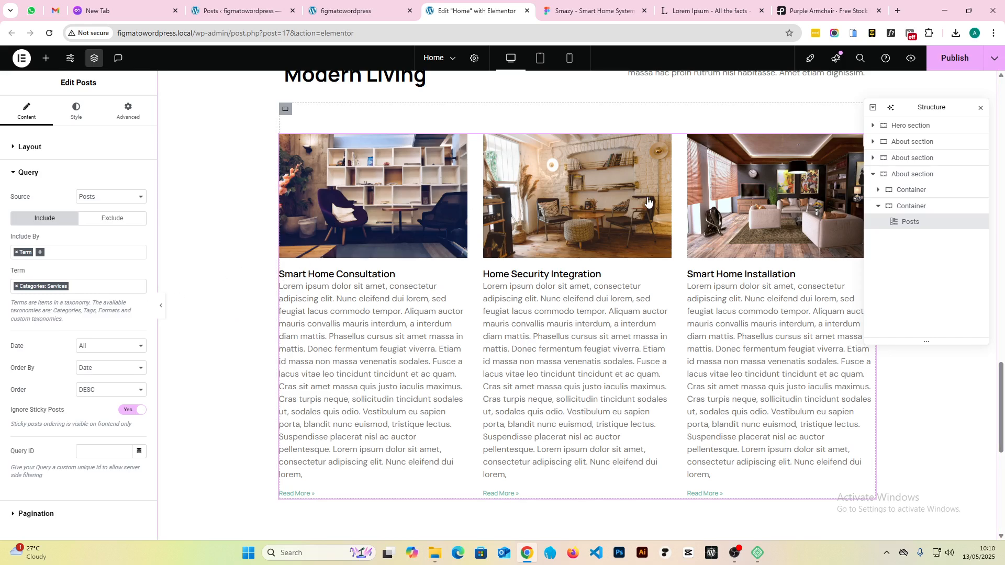
# - Limit the Posts widget's layout to 3 posts per page
pyautogui.click(67, 149)
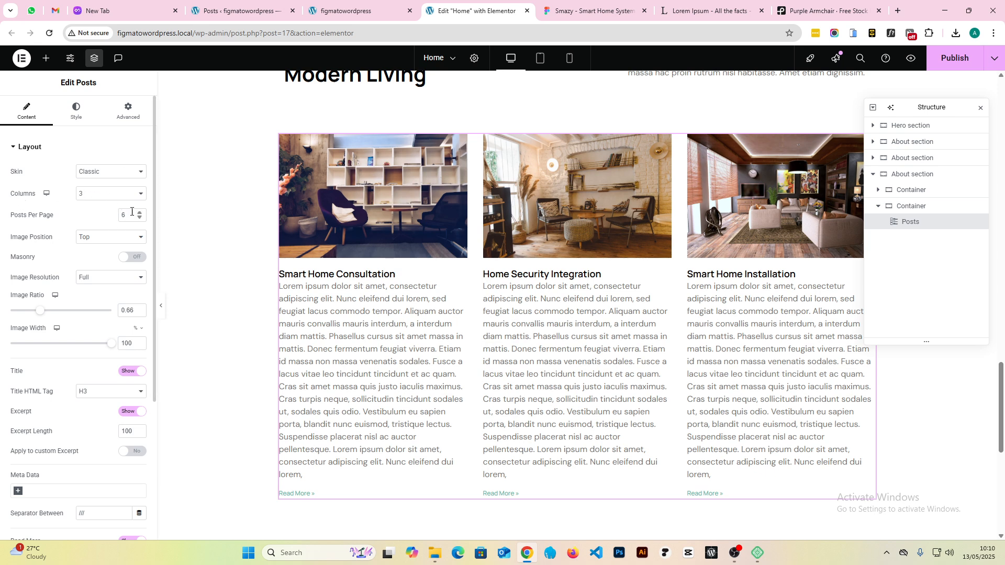
pyautogui.scroll(-3, 445, 258)
pyautogui.scroll(2, 448, 255)
pyautogui.scroll(-2, 481, 236)
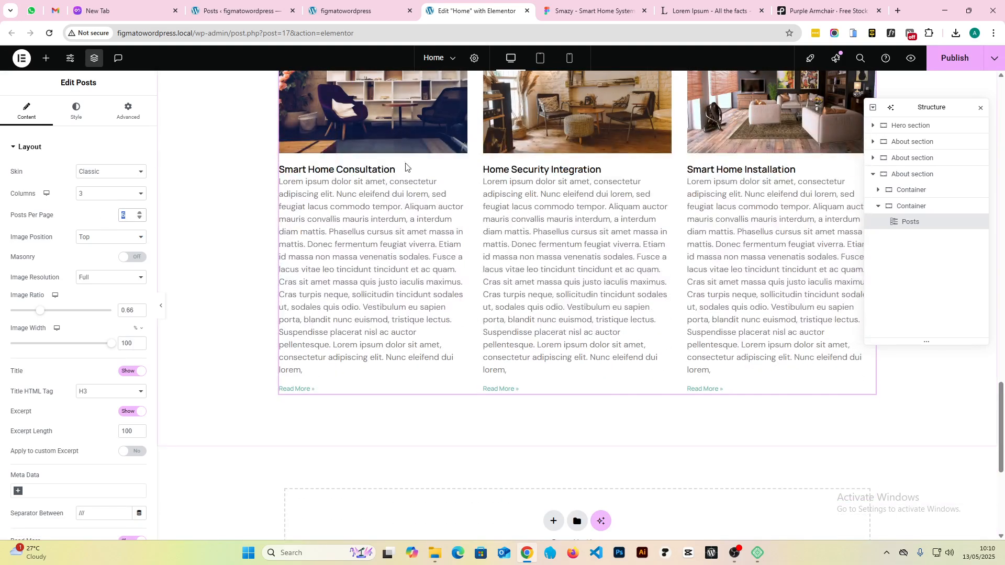
pyautogui.scroll(1, 536, 216)
pyautogui.scroll(-2, 535, 216)
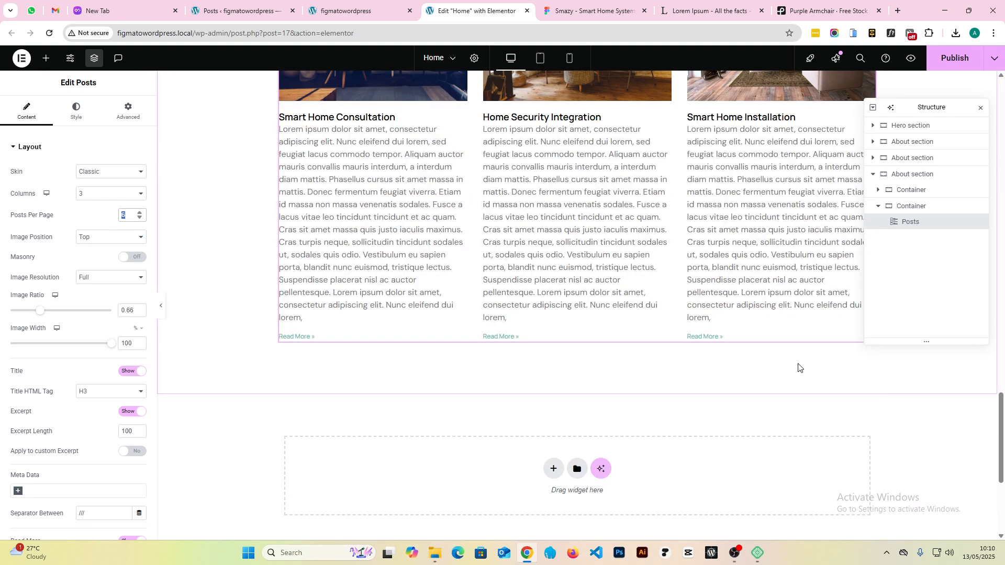
pyautogui.scroll(5, 299, 320)
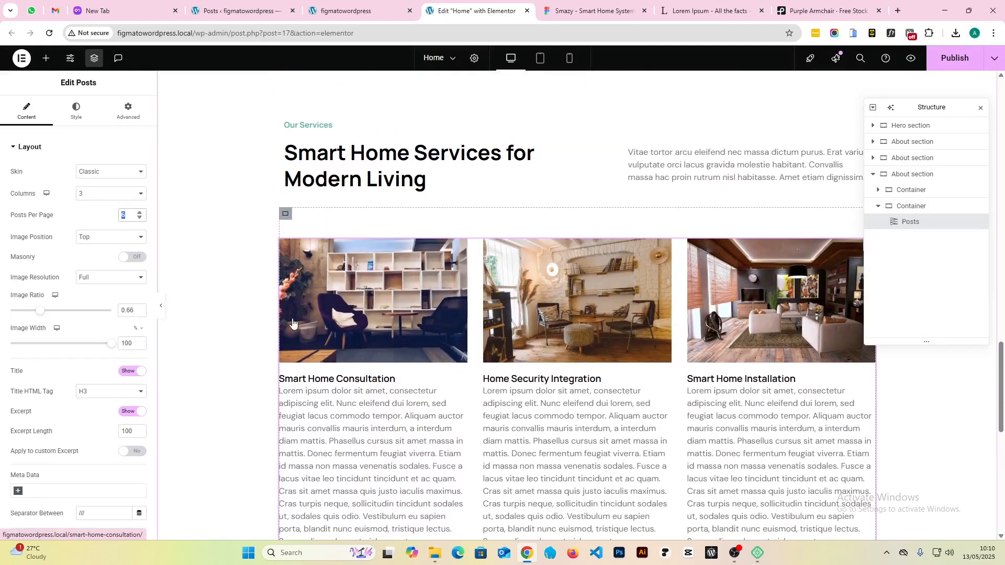
pyautogui.scroll(-3, 275, 322)
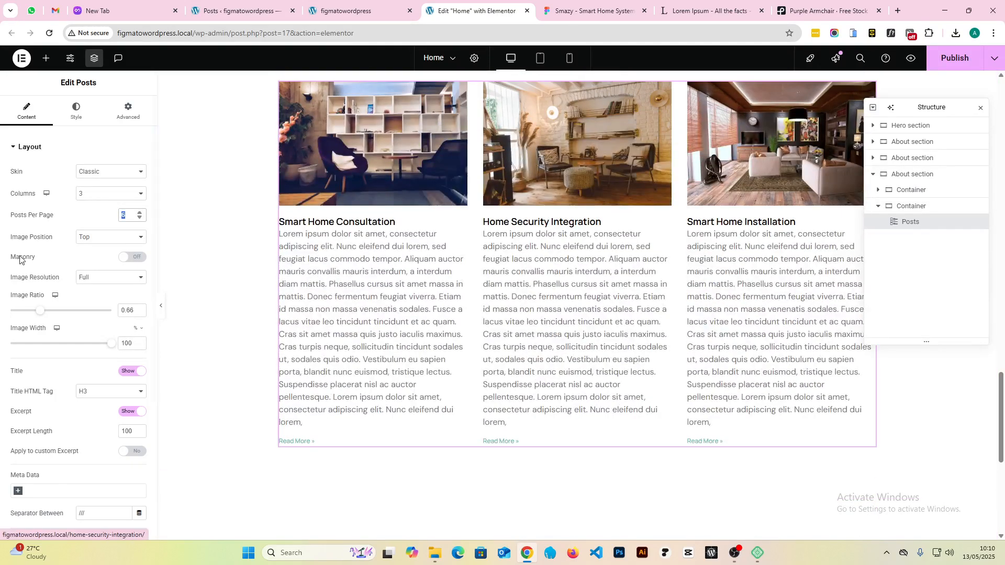
pyautogui.write('3')
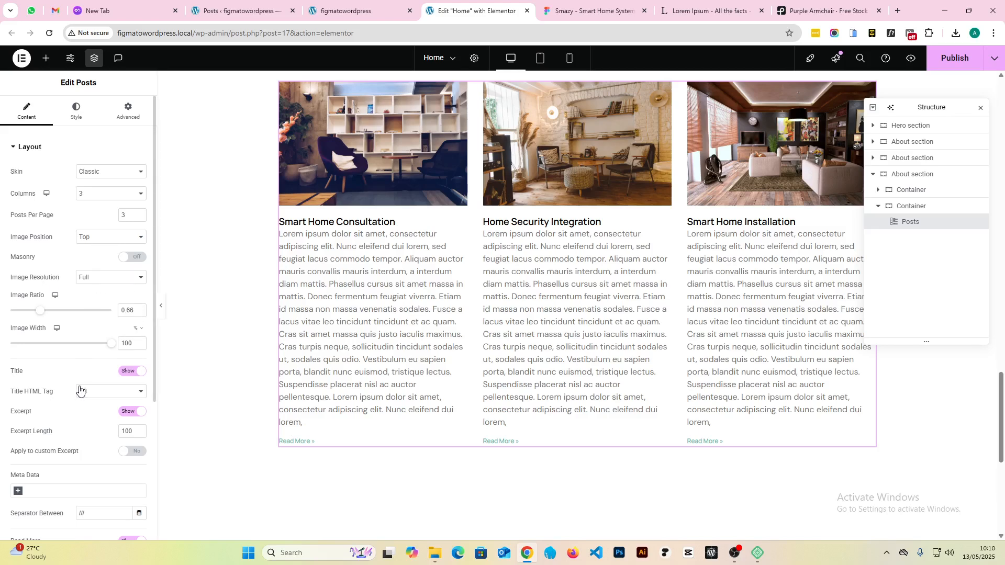
# - Try ascending (ASC) order for the Posts widget's query and restore descending (DESC) order
pyautogui.scroll(-4, 80, 389)
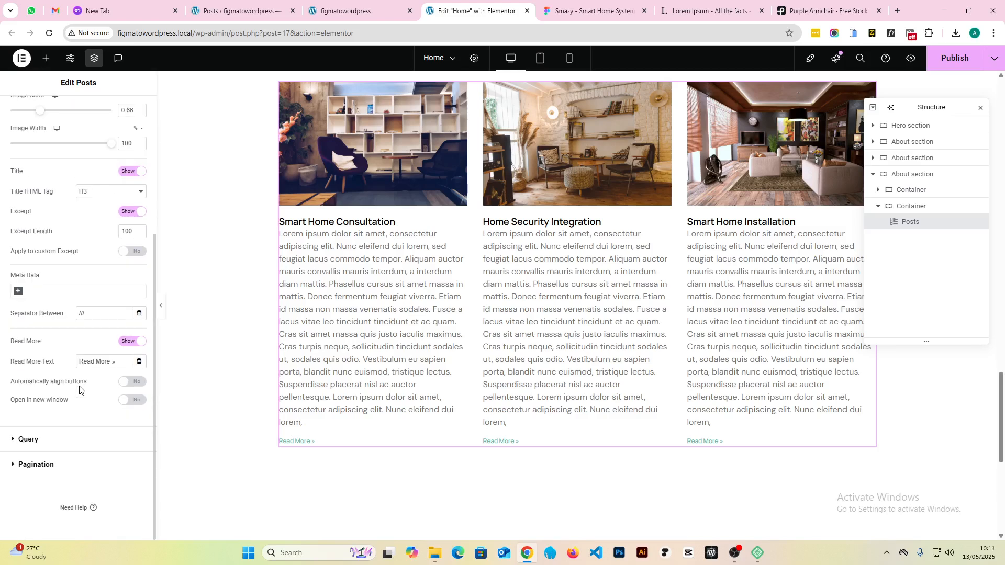
pyautogui.click(32, 441)
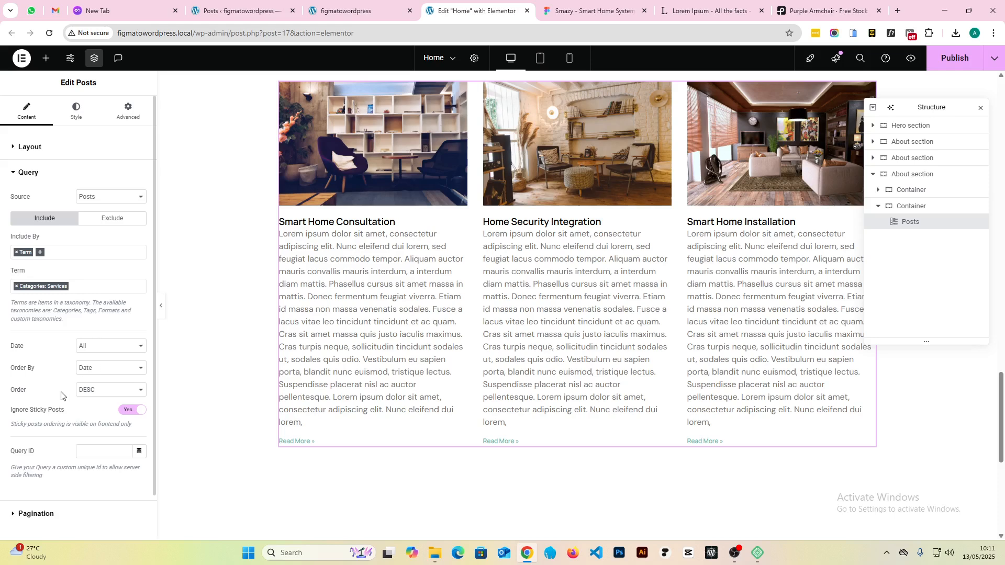
pyautogui.scroll(-1, 62, 395)
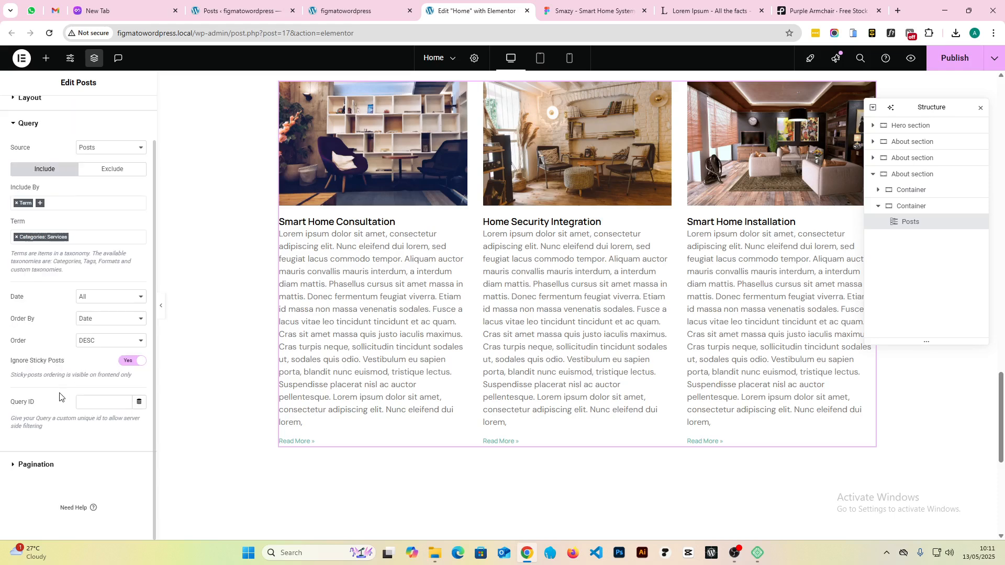
pyautogui.click(88, 346)
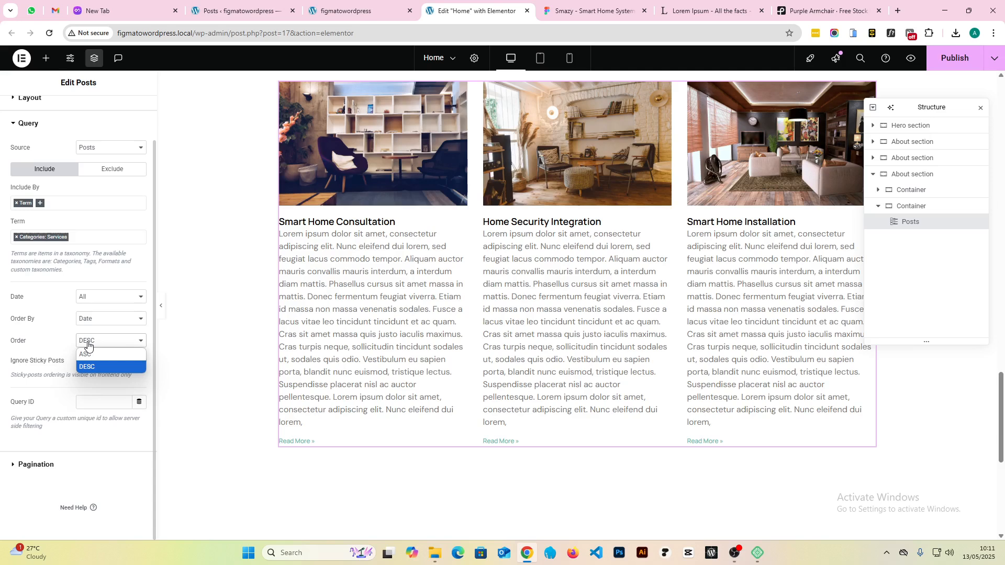
pyautogui.click(87, 354)
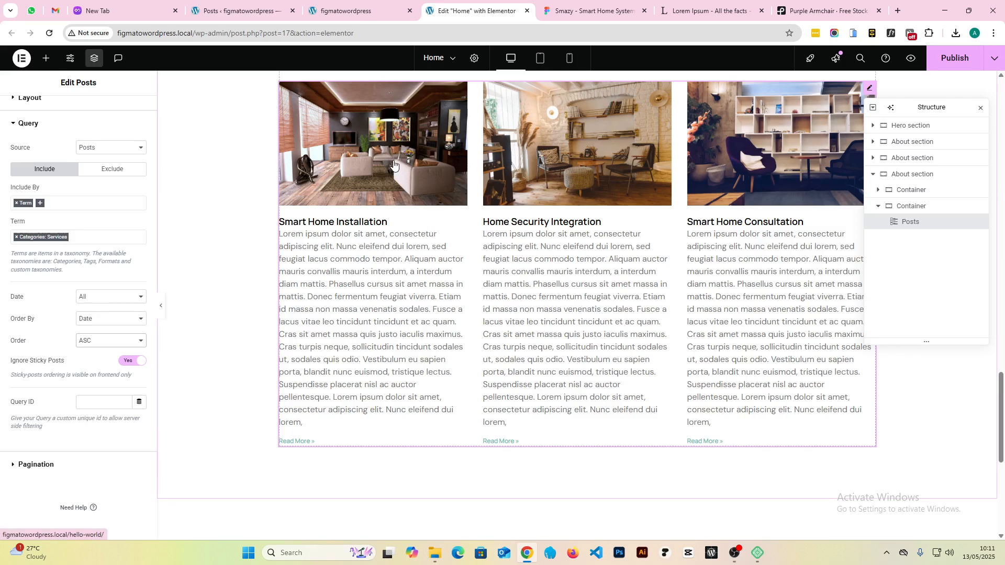
pyautogui.click(112, 341)
pyautogui.click(100, 366)
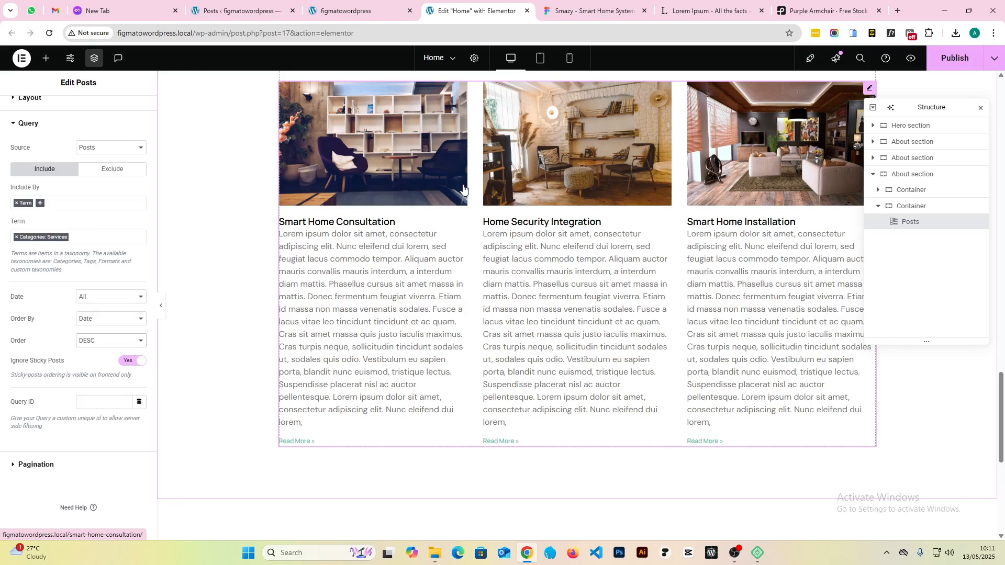
# - Set the Posts widget's excerpt length to 16, using the card descriptions in the Figma design as reference
pyautogui.scroll(2, 37, 183)
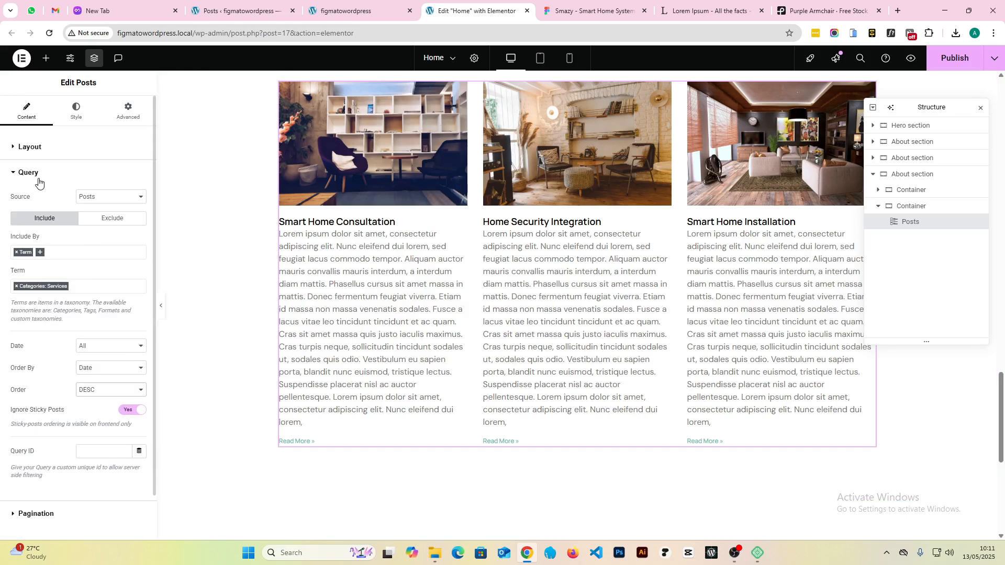
pyautogui.click(39, 146)
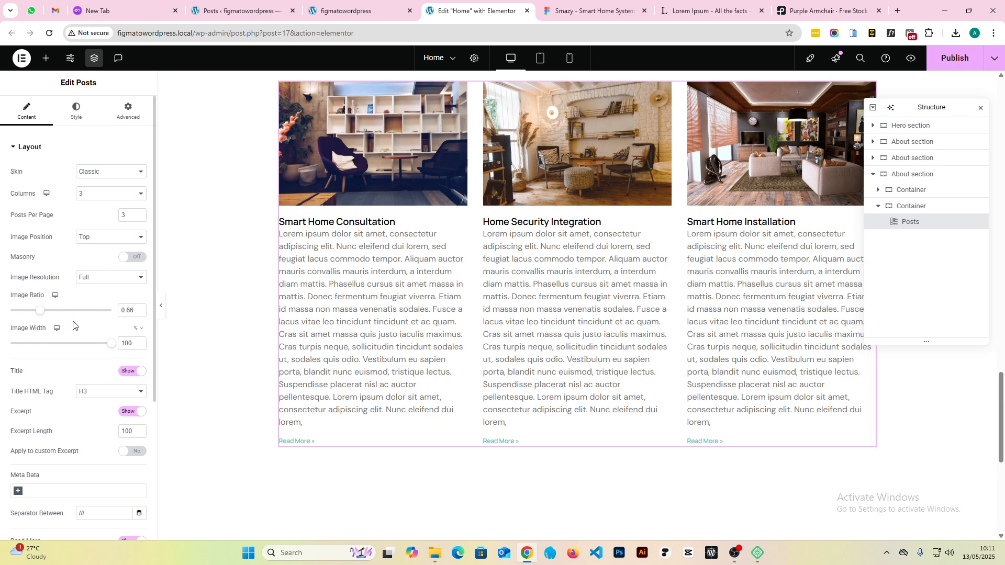
pyautogui.scroll(-1, 73, 323)
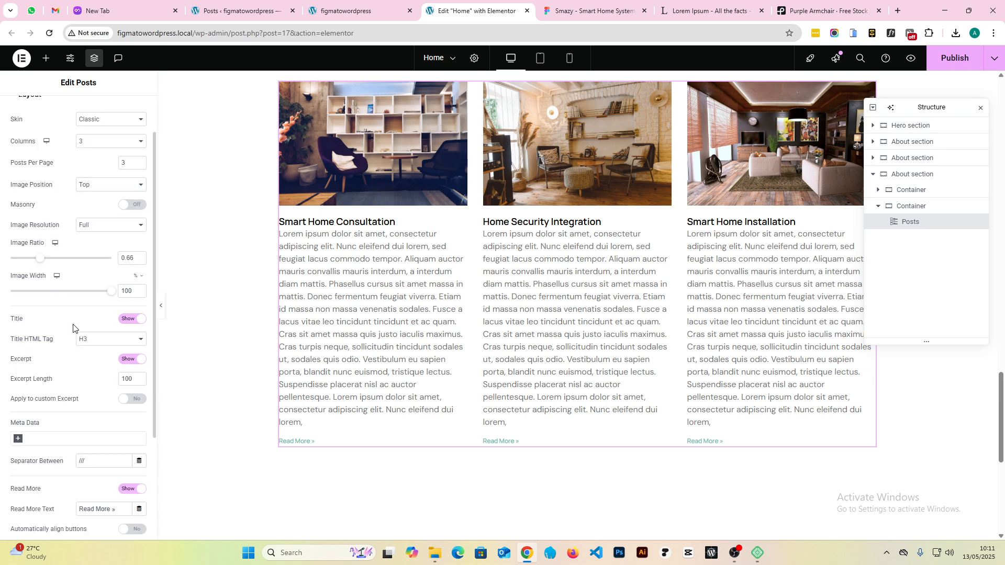
pyautogui.doubleClick(133, 382)
pyautogui.write('30')
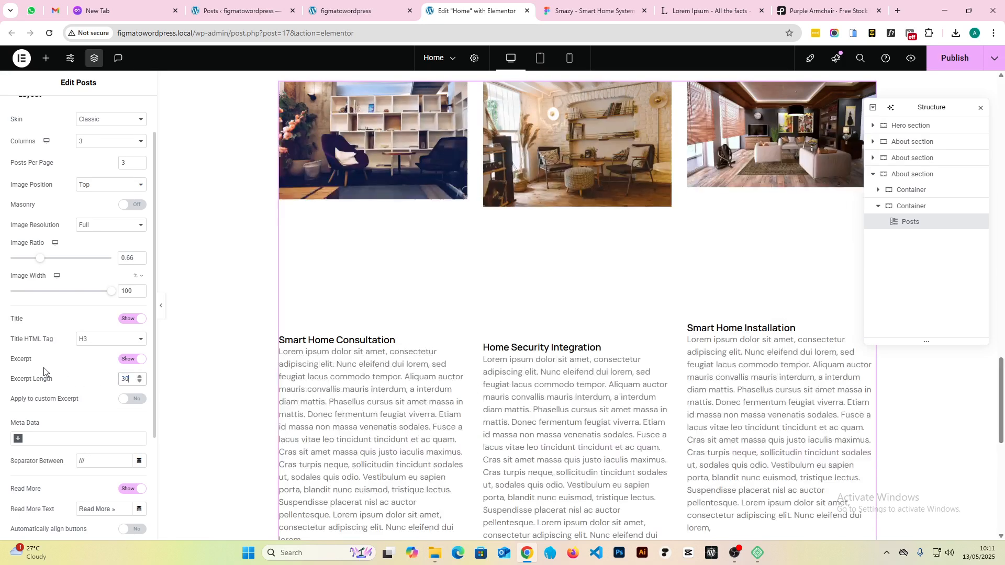
pyautogui.click(590, 11)
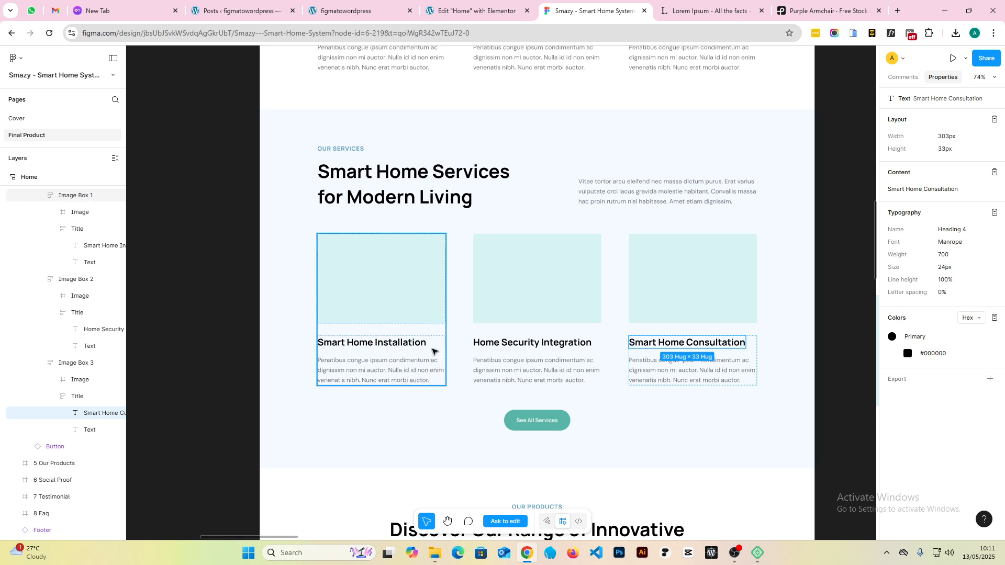
pyautogui.click(473, 10)
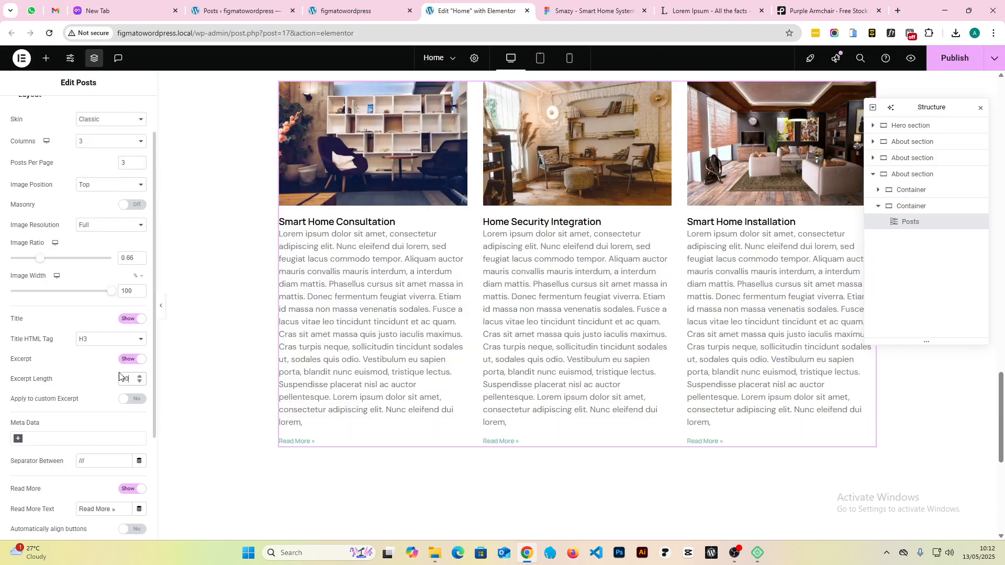
pyautogui.moveTo(132, 382); pyautogui.dragTo(107, 384)
pyautogui.write('16')
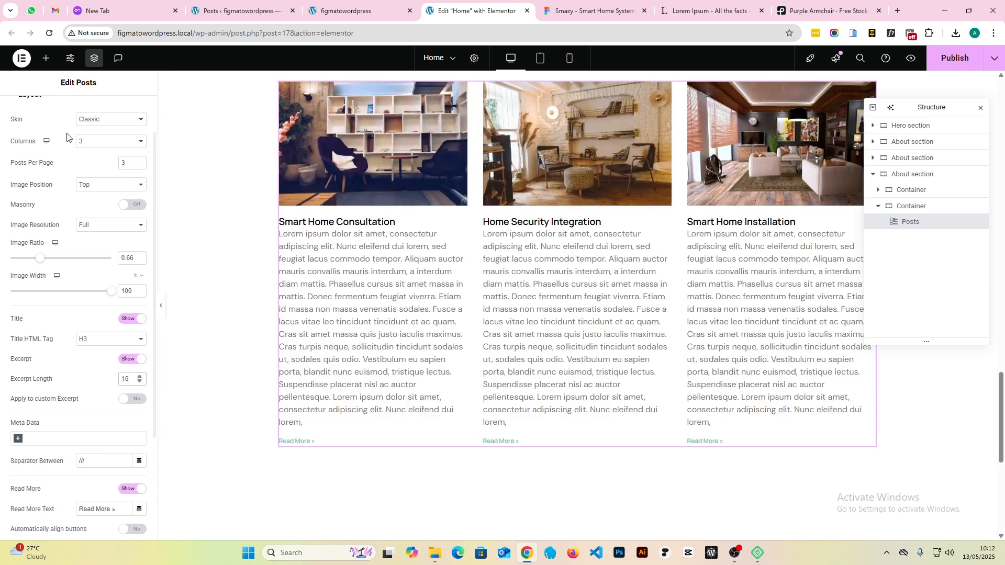
# - Set the columns gap between the service cards in the Posts widget to 35 px
pyautogui.scroll(2, 70, 138)
pyautogui.click(76, 117)
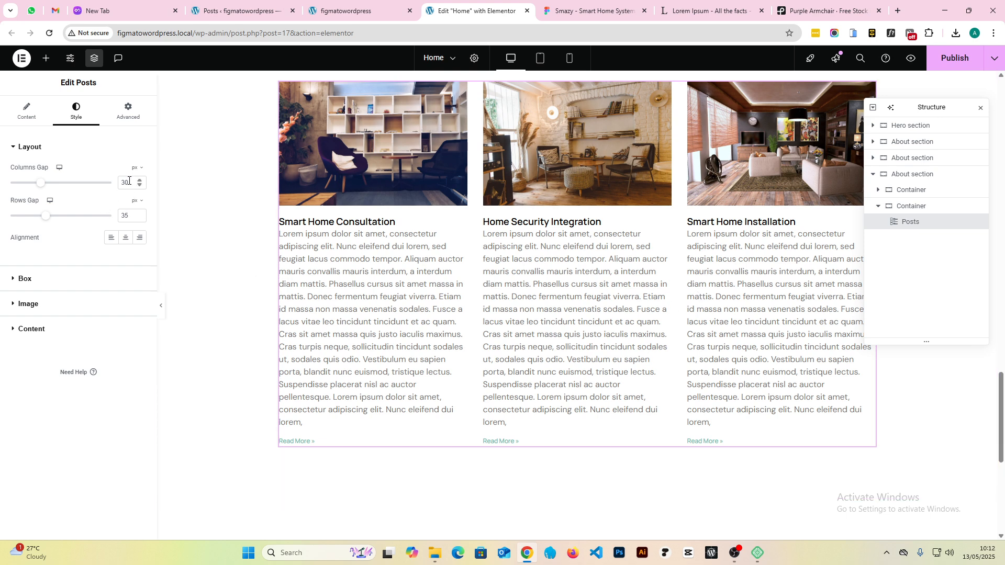
pyautogui.moveTo(41, 183); pyautogui.dragTo(57, 185)
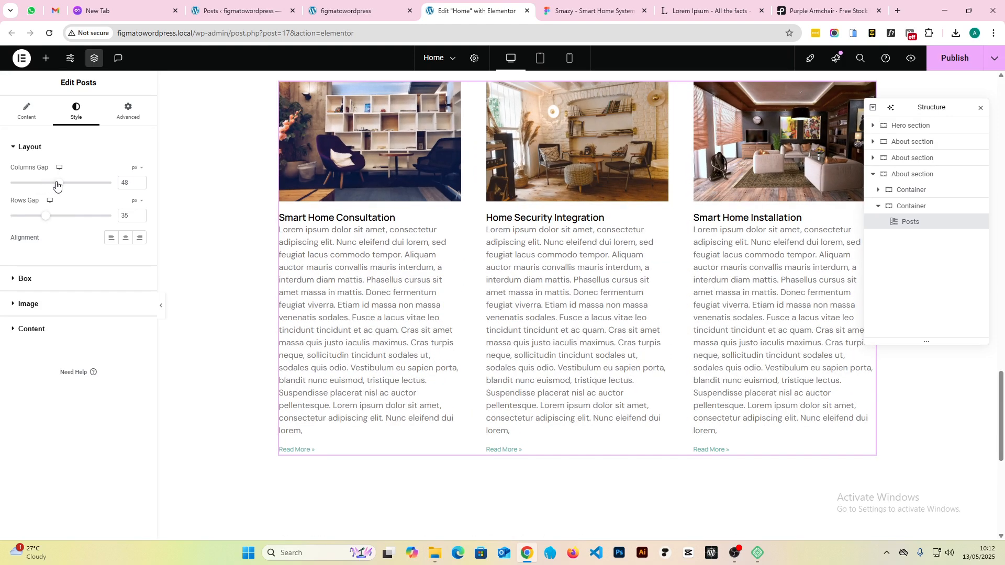
pyautogui.moveTo(137, 183); pyautogui.dragTo(110, 186)
pyautogui.write('35')
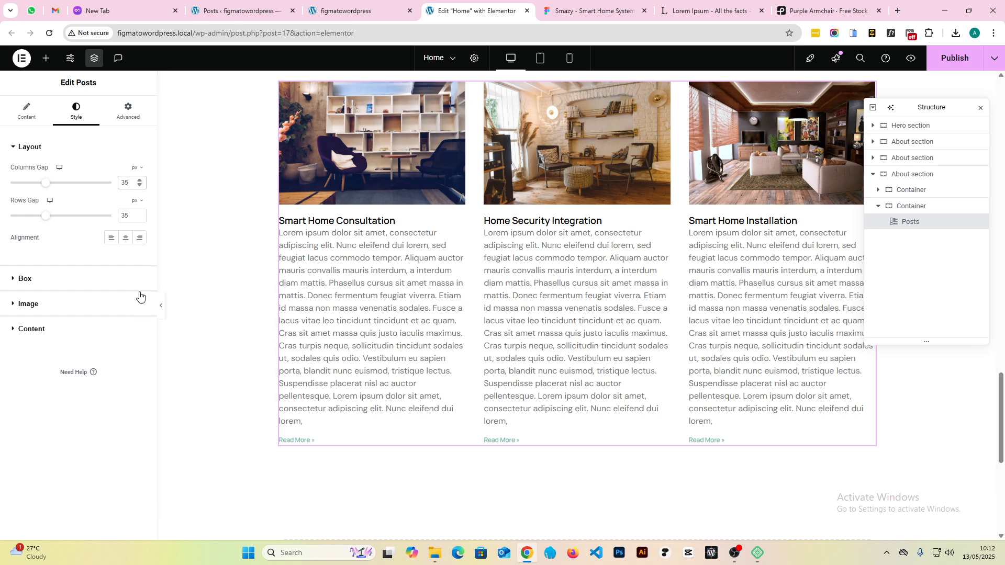
# - Set the columns gap between the service cards to 60 px, using the card spacing in the Figma design as reference
pyautogui.click(21, 278)
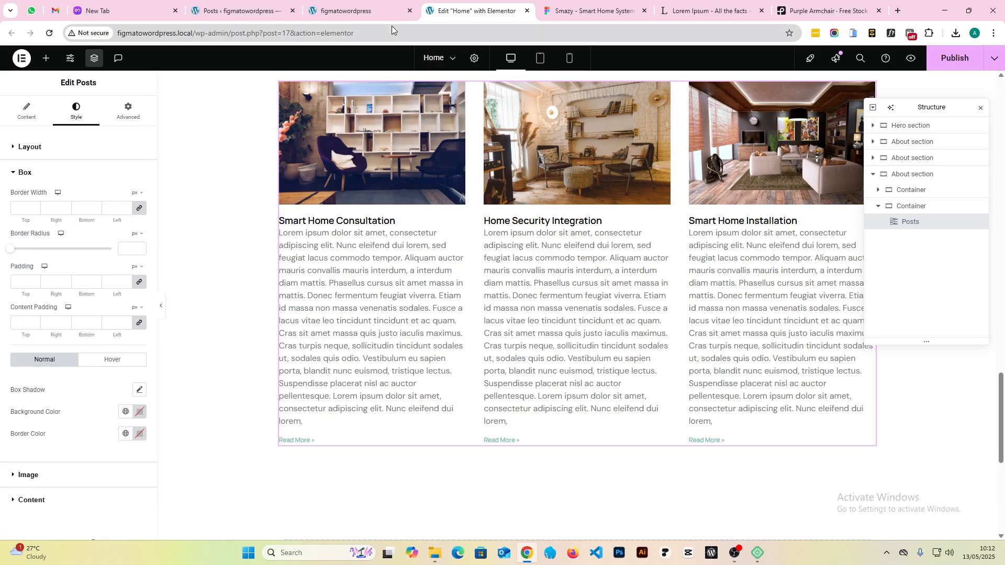
pyautogui.scroll(4, 372, 329)
pyautogui.scroll(-4, 381, 333)
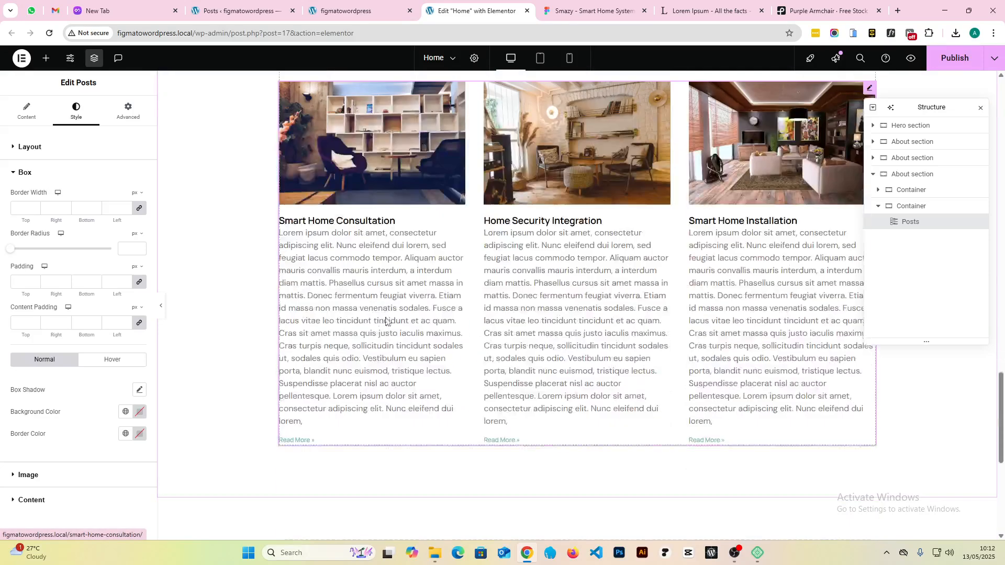
pyautogui.click(578, 5)
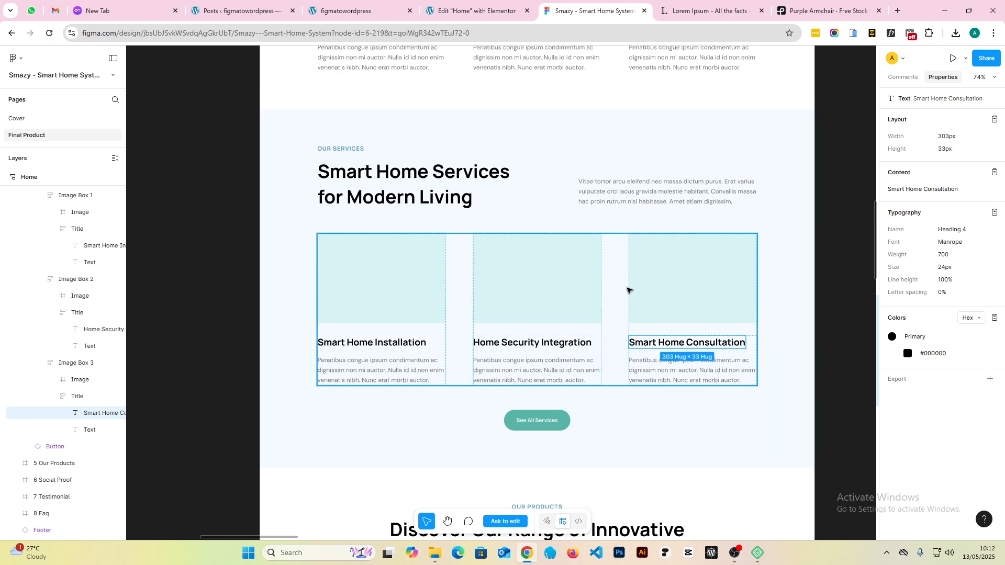
pyautogui.click(504, 4)
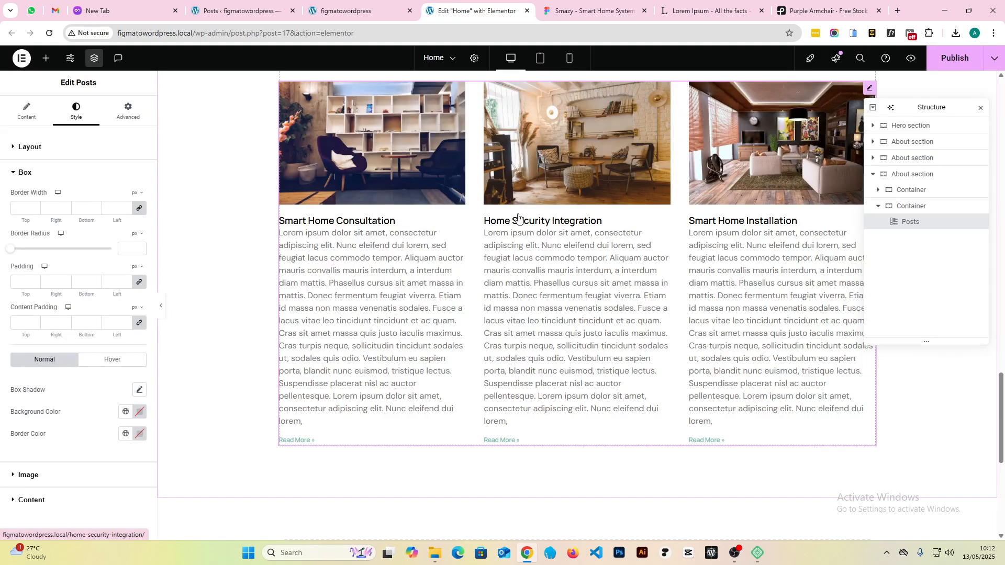
pyautogui.click(37, 147)
pyautogui.moveTo(134, 184); pyautogui.dragTo(92, 199)
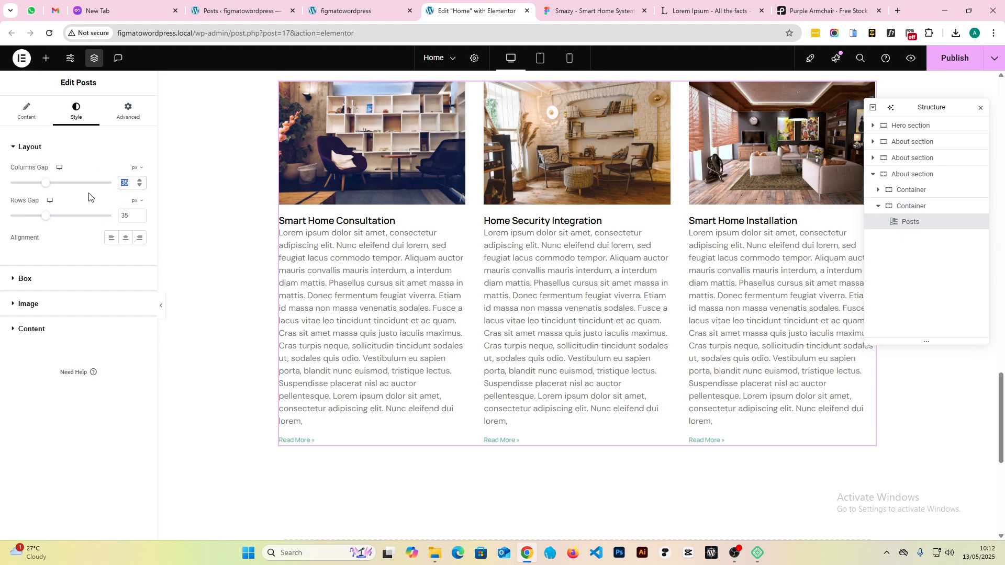
pyautogui.write('60')
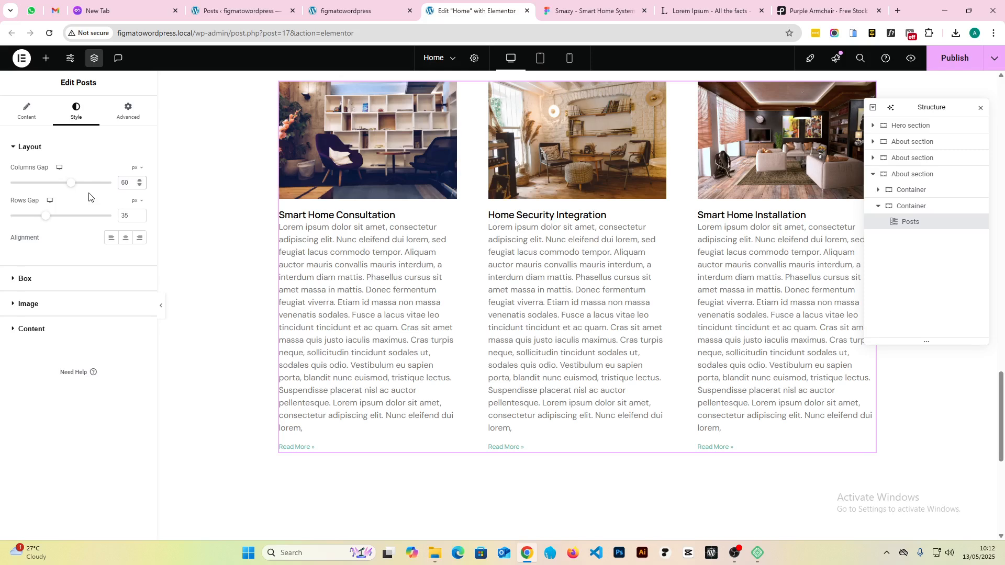
# - Round all corners of the Posts widget's images with a 10 px border radius
pyautogui.click(92, 276)
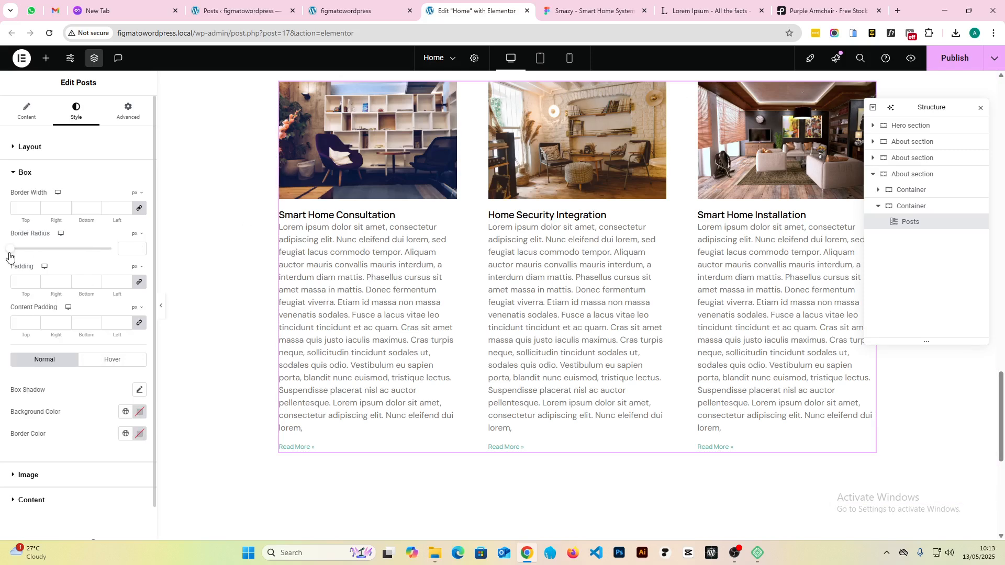
pyautogui.scroll(-1, 72, 397)
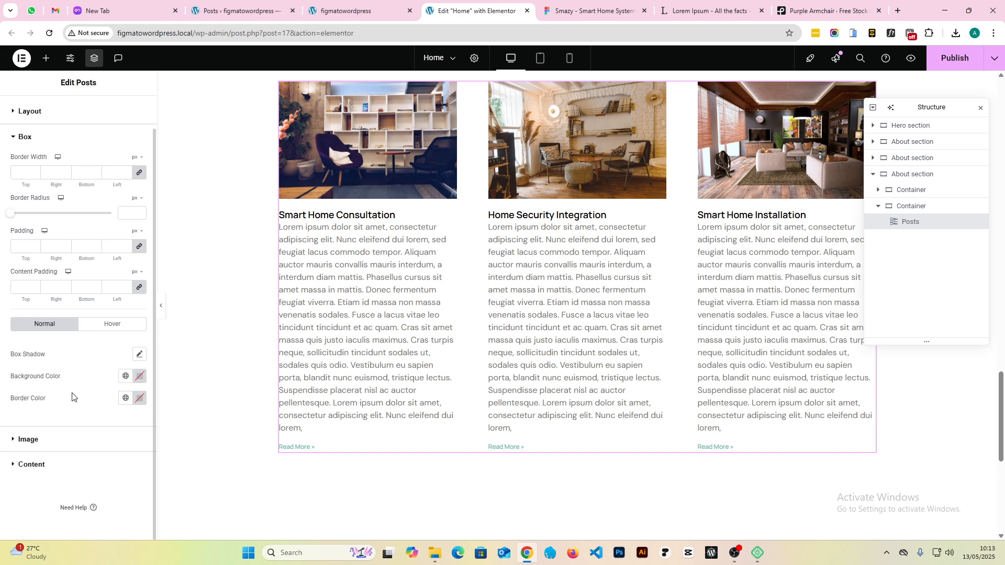
pyautogui.click(28, 440)
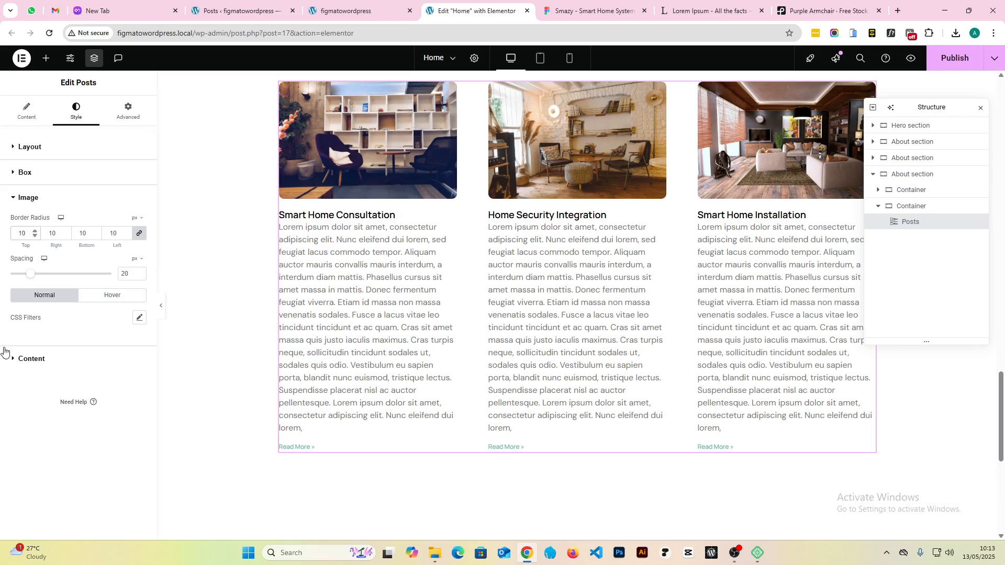
# - Set the spacing below the service card titles to 20 px, using the Figma services section as reference
pyautogui.click(46, 361)
pyautogui.scroll(-2, 84, 280)
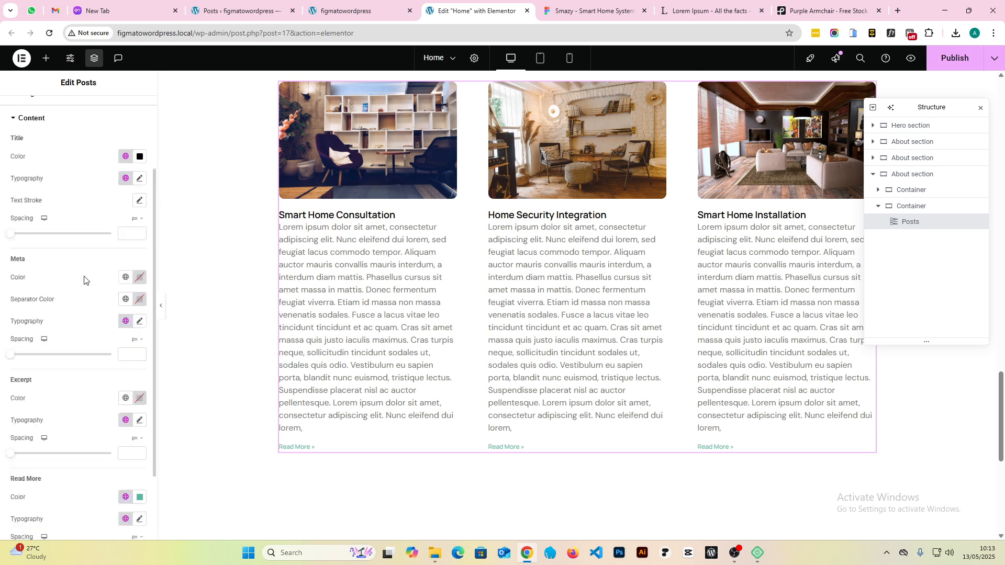
pyautogui.scroll(1, 100, 271)
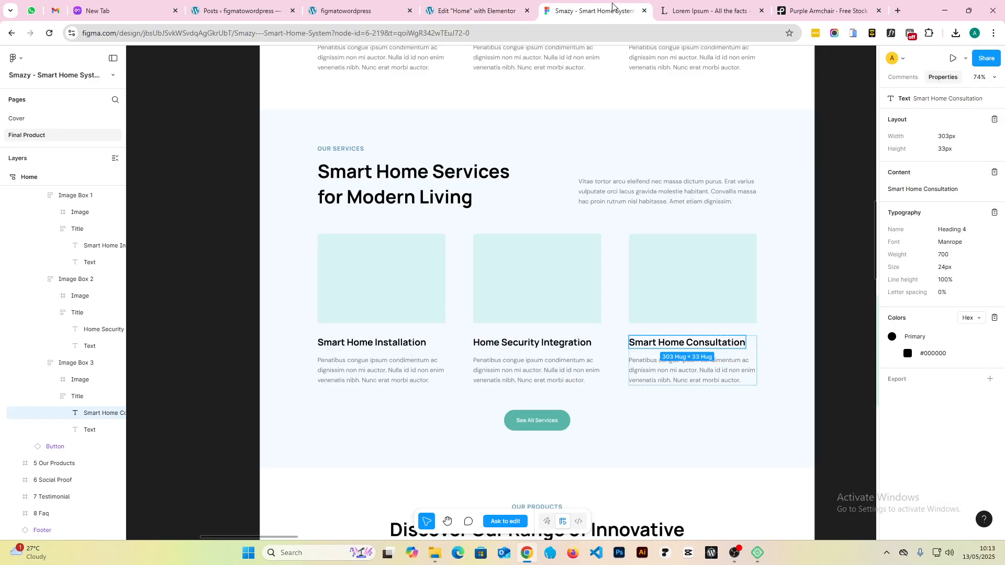
pyautogui.click(588, 10)
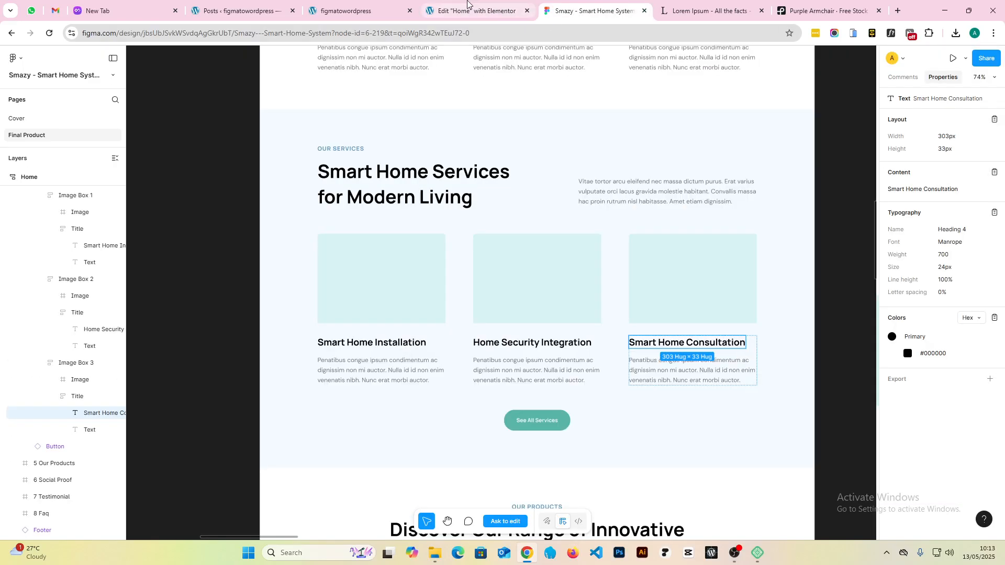
pyautogui.click(468, 6)
pyautogui.click(589, 11)
pyautogui.click(471, 10)
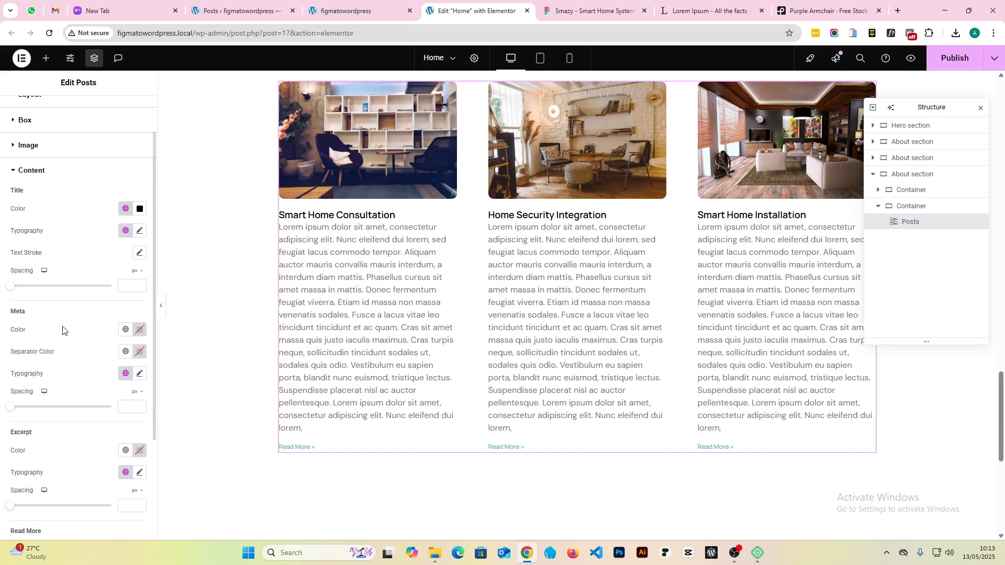
pyautogui.moveTo(12, 289); pyautogui.dragTo(28, 286)
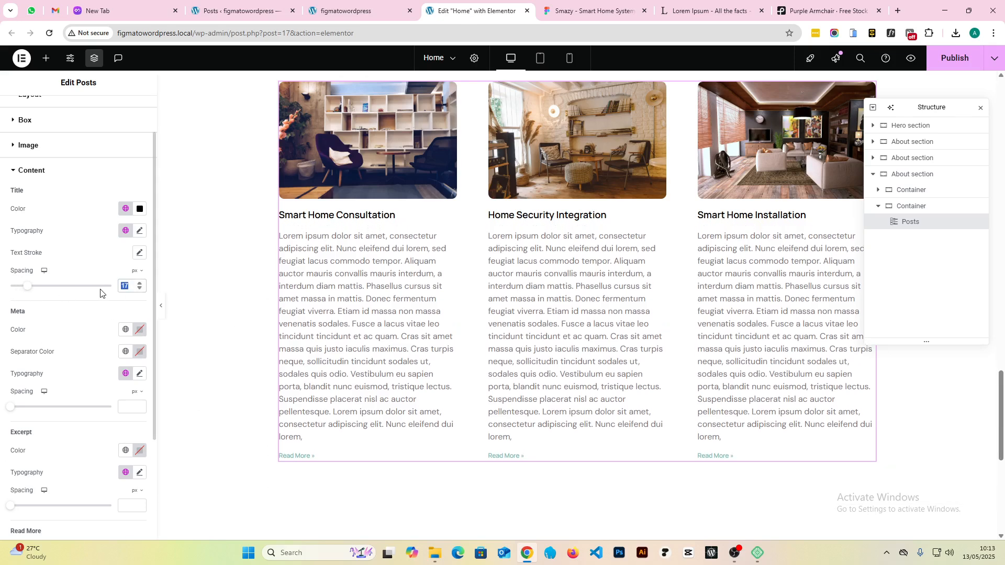
pyautogui.write('20')
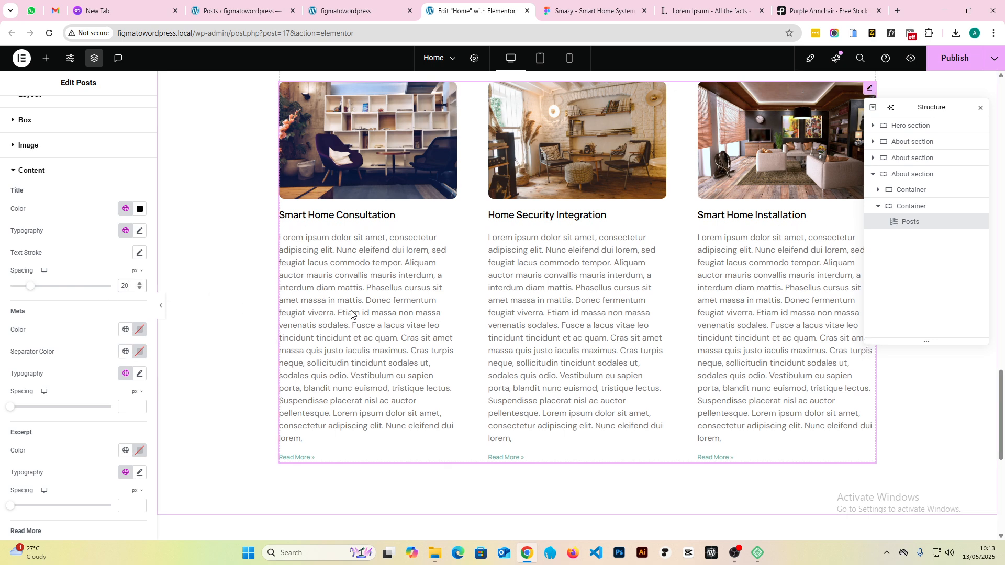
# - Try the Secondary global font on the Posts widget's Read More links, and settle on the Menu global font
pyautogui.scroll(-3, 83, 374)
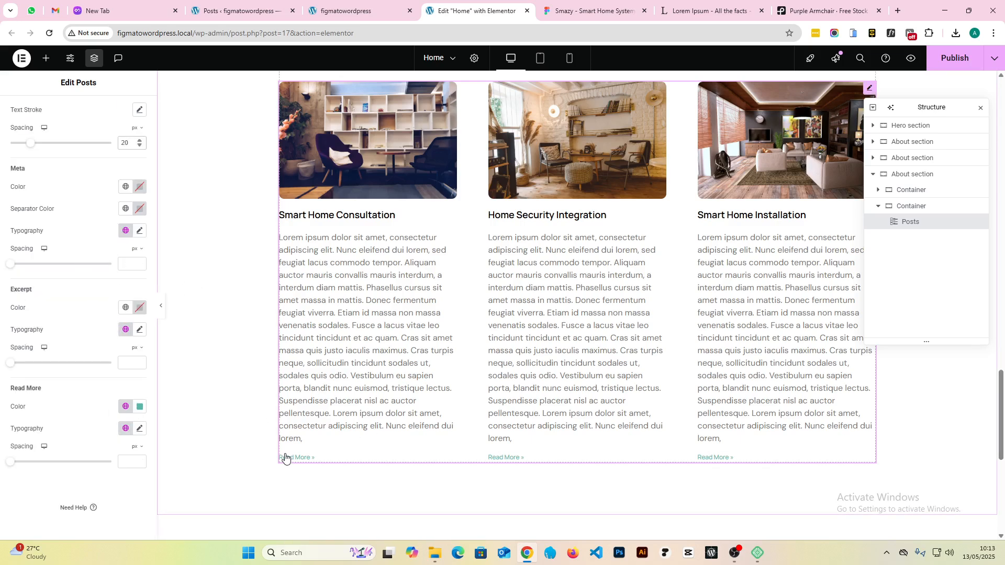
pyautogui.click(126, 428)
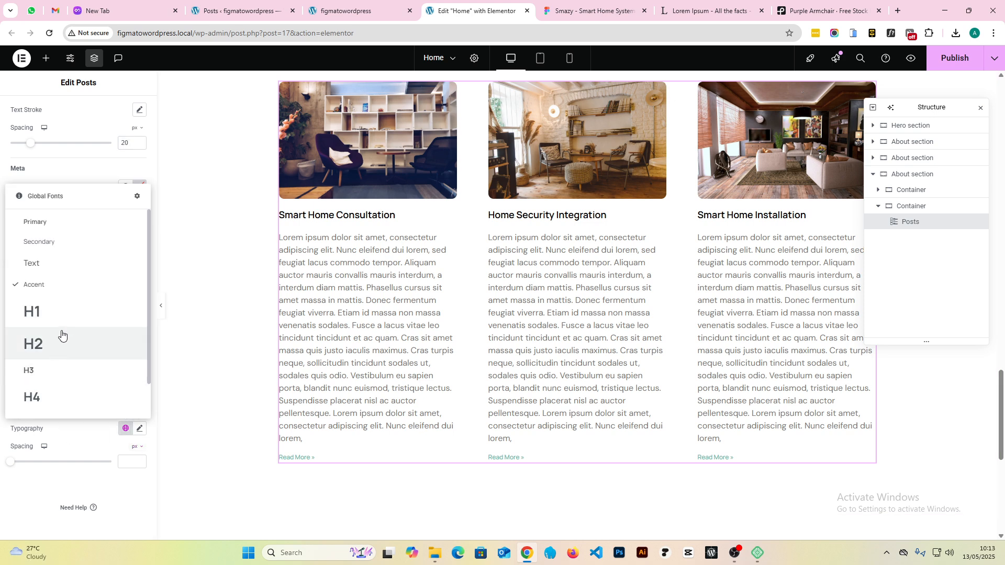
pyautogui.click(63, 242)
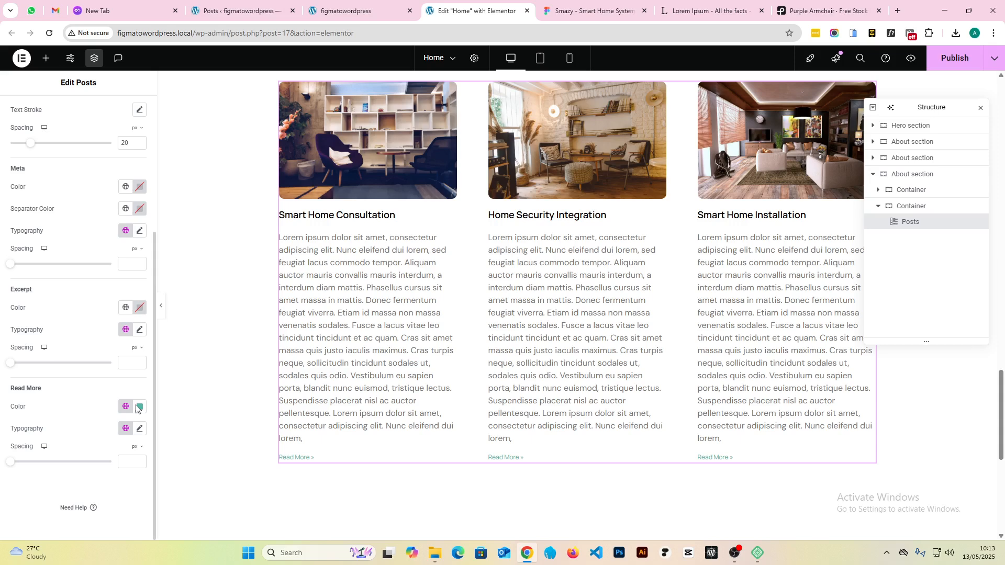
pyautogui.click(126, 428)
pyautogui.scroll(-1, 74, 354)
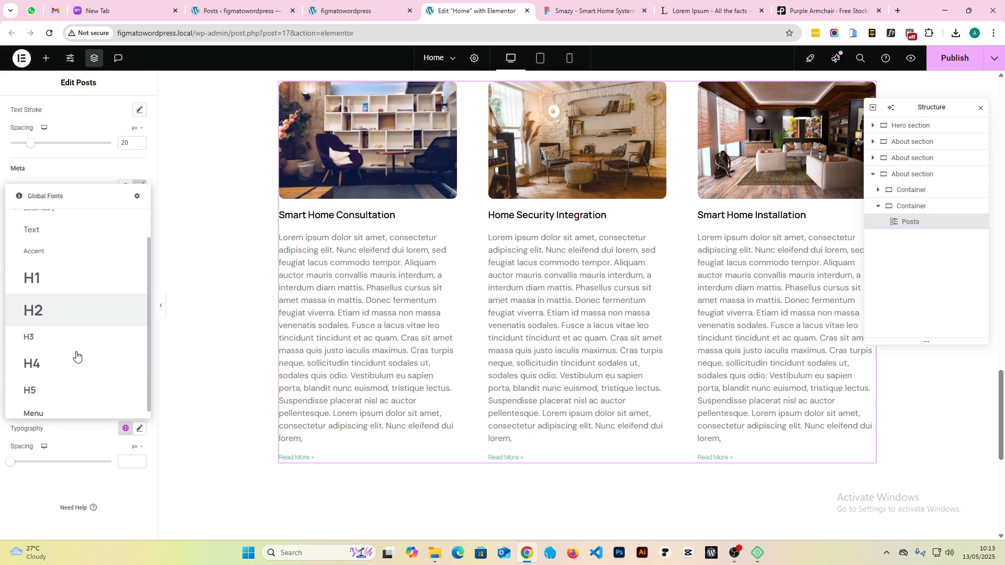
pyautogui.click(46, 410)
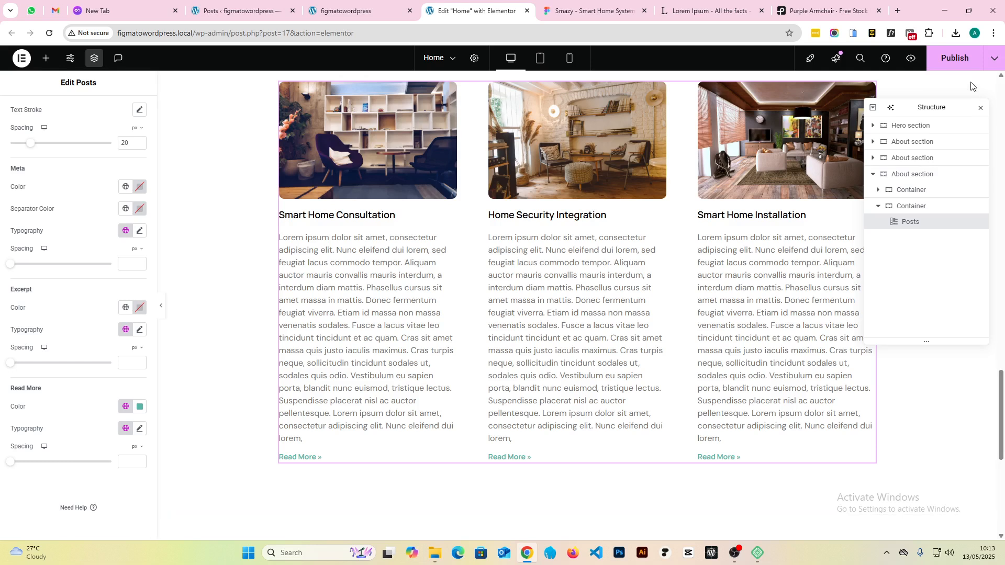
# - Publish the Home page and check the service cards in the live site's services section
pyautogui.click(953, 58)
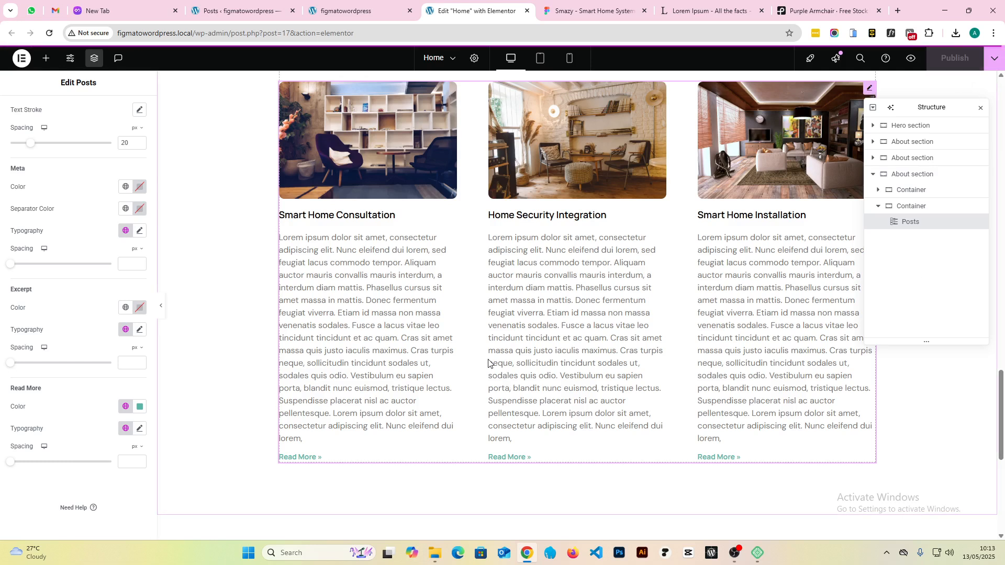
pyautogui.click(380, 4)
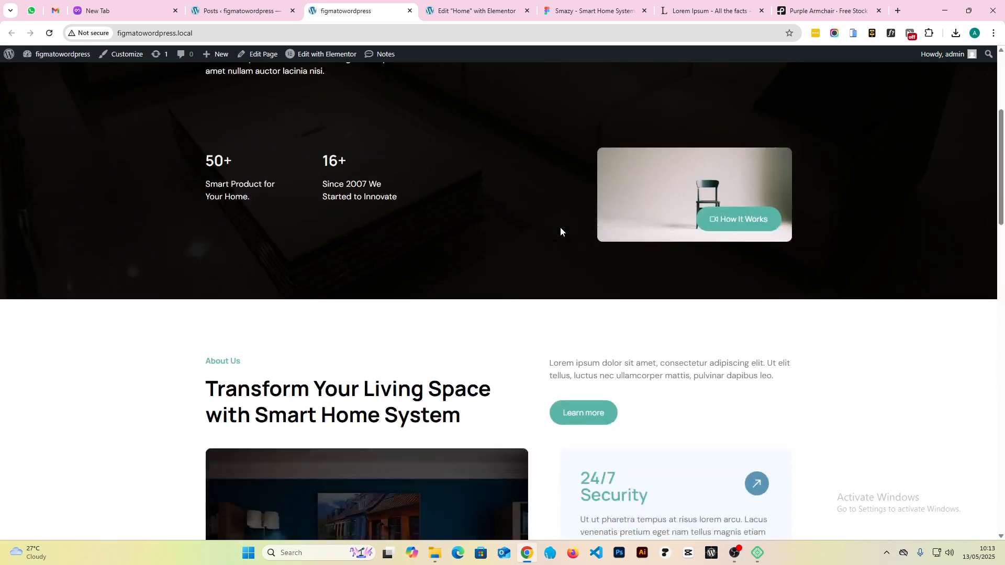
pyautogui.scroll(-14, 547, 325)
pyautogui.scroll(5, 547, 327)
pyautogui.scroll(-13, 512, 339)
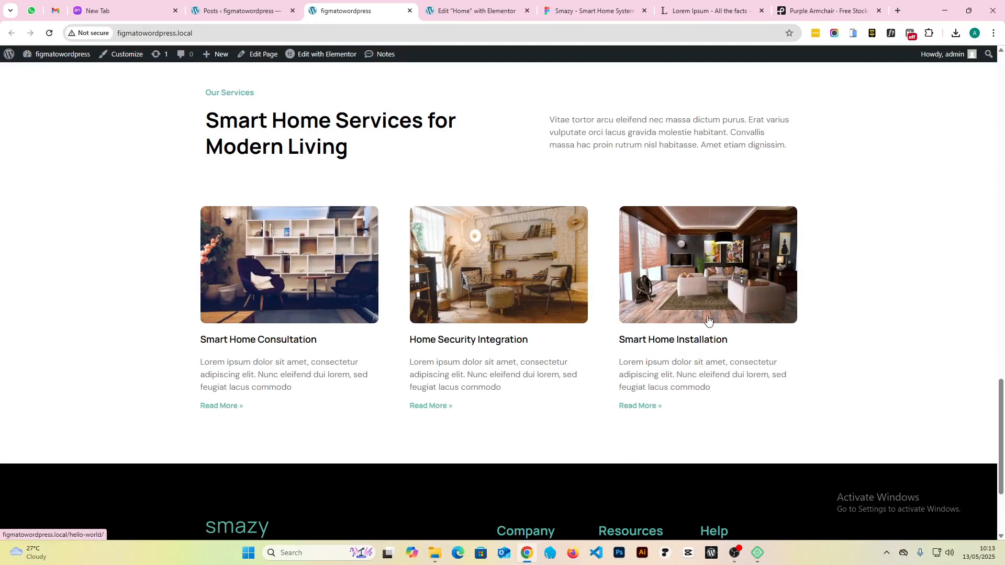
pyautogui.scroll(-1, 688, 265)
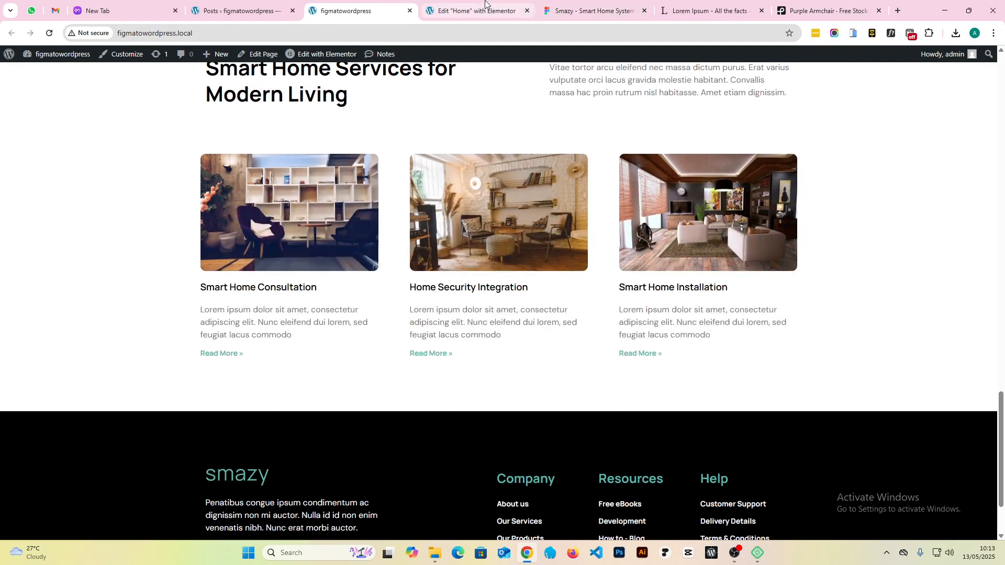
# - Compare the Figma services section with the live page's services section and its neighbouring sections
pyautogui.click(589, 3)
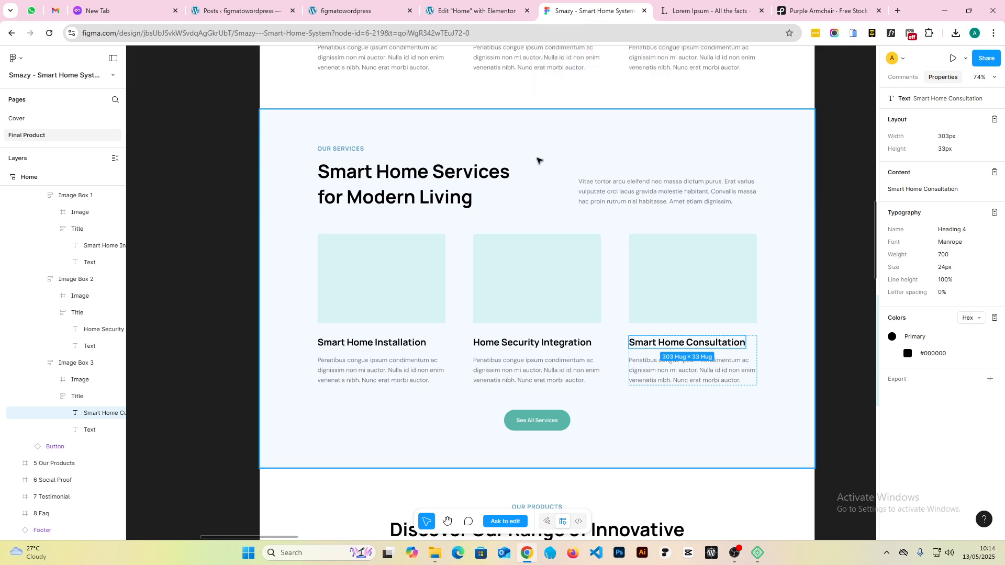
pyautogui.scroll(-1, 408, 269)
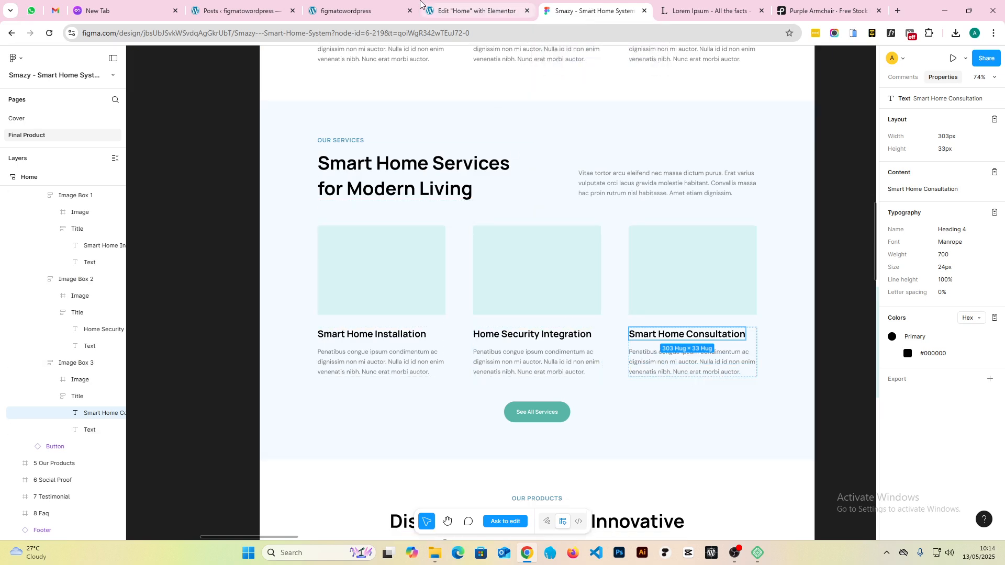
pyautogui.click(355, 4)
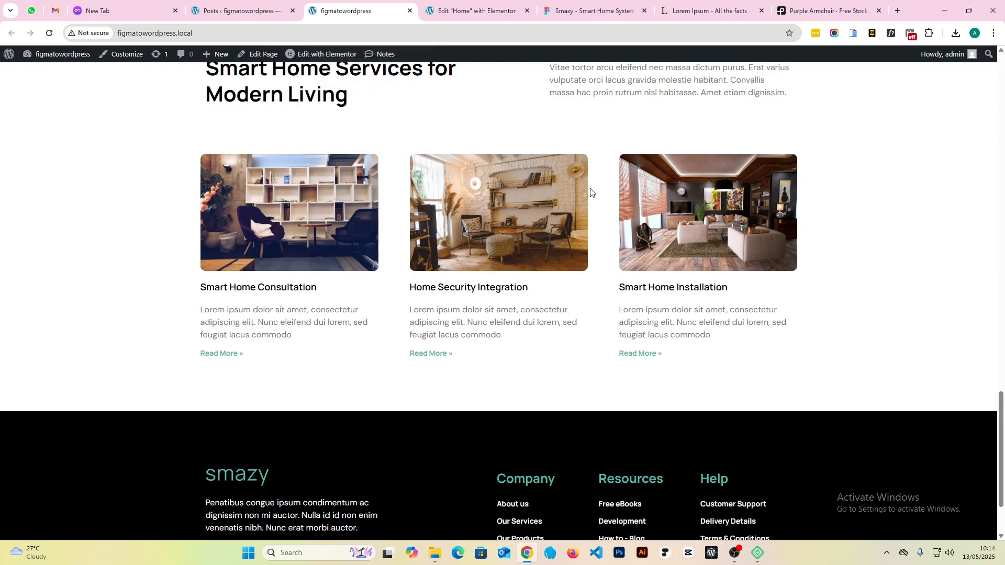
pyautogui.scroll(15, 591, 192)
pyautogui.scroll(5, 350, 242)
pyautogui.scroll(-15, 447, 312)
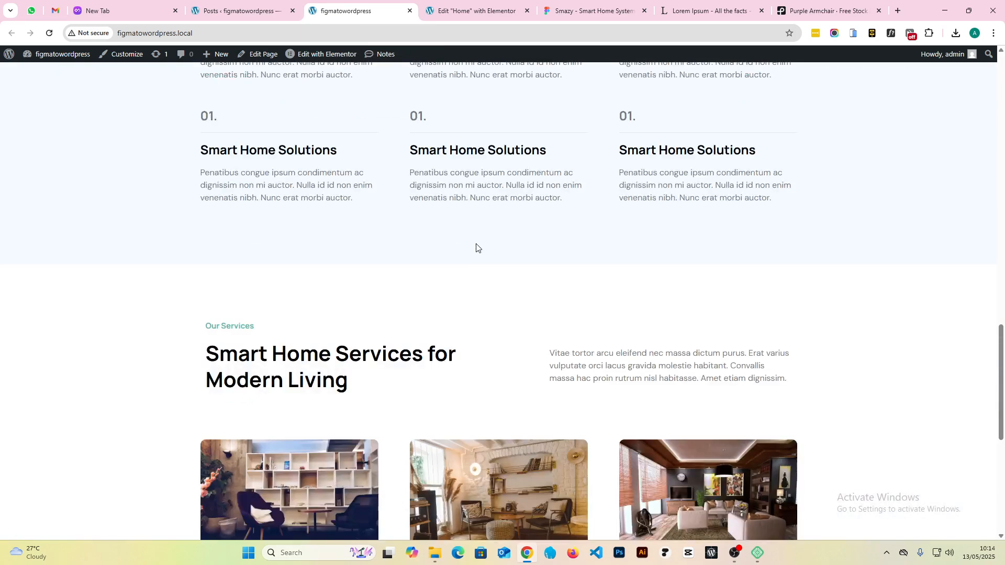
pyautogui.scroll(-5, 469, 247)
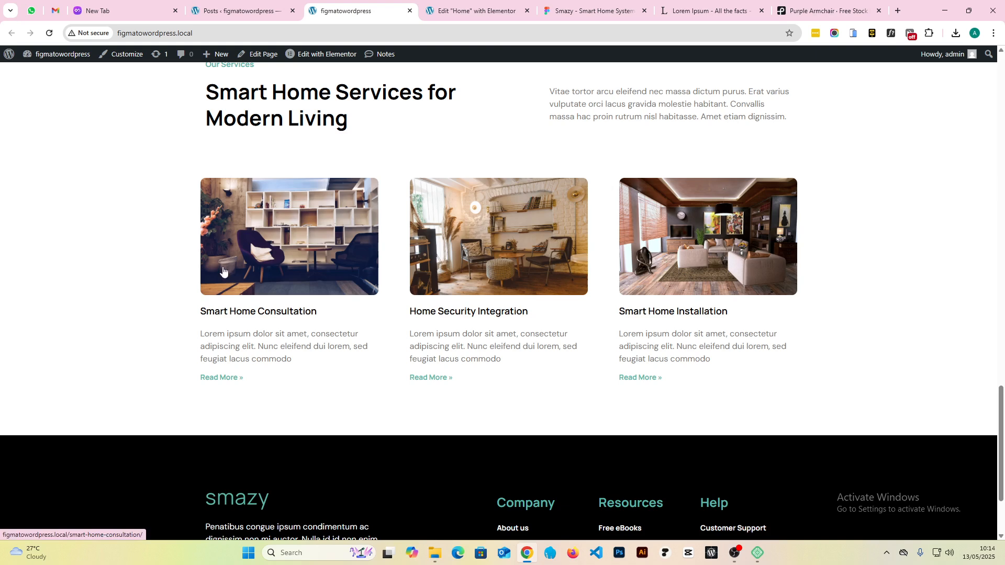
pyautogui.scroll(-2, 325, 359)
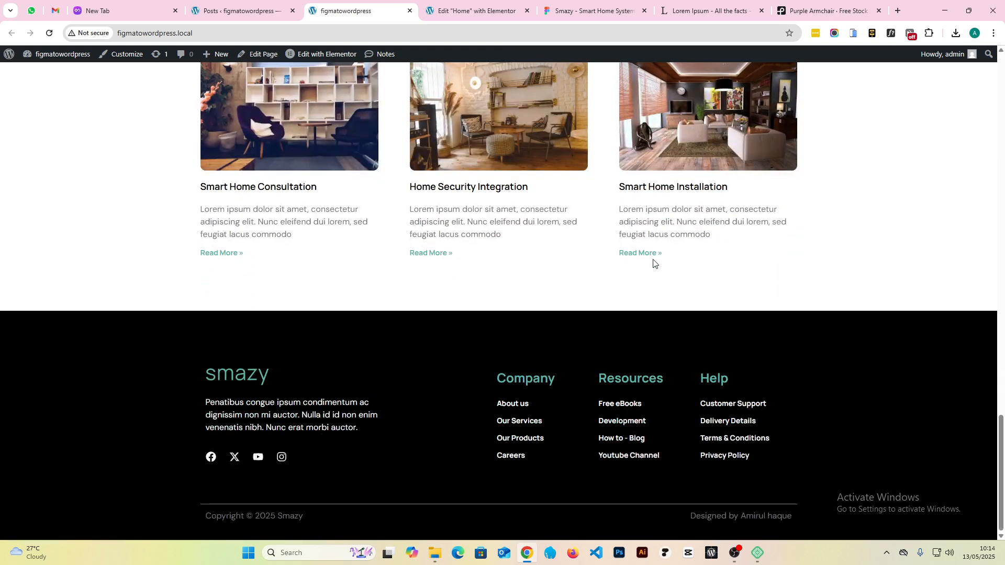
# - Examine the live service cards' titles, excerpts and Read More links alongside the benefits section's cards
pyautogui.moveTo(128, 191); pyautogui.dragTo(804, 283)
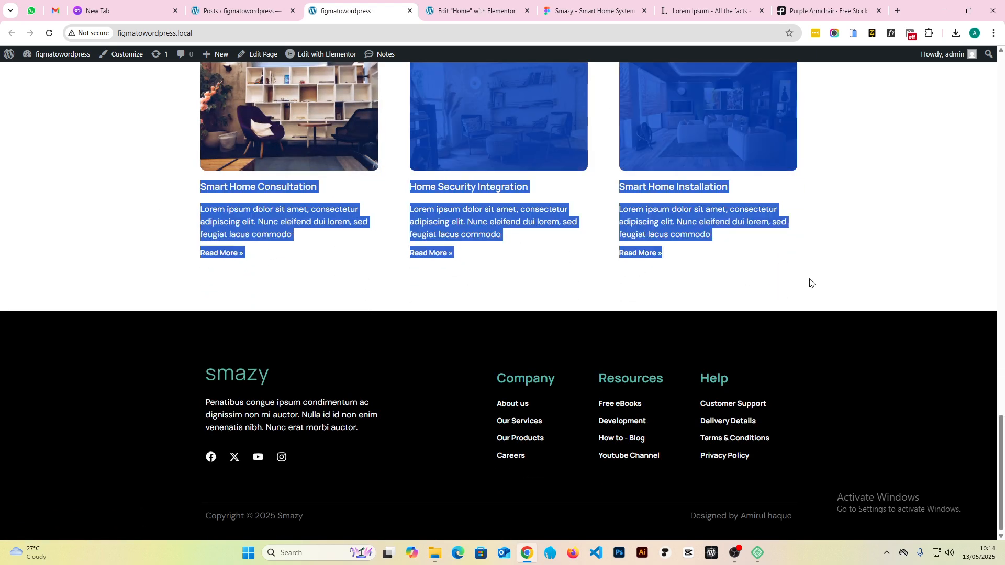
pyautogui.click(494, 300)
pyautogui.scroll(4, 453, 310)
pyautogui.scroll(-4, 484, 157)
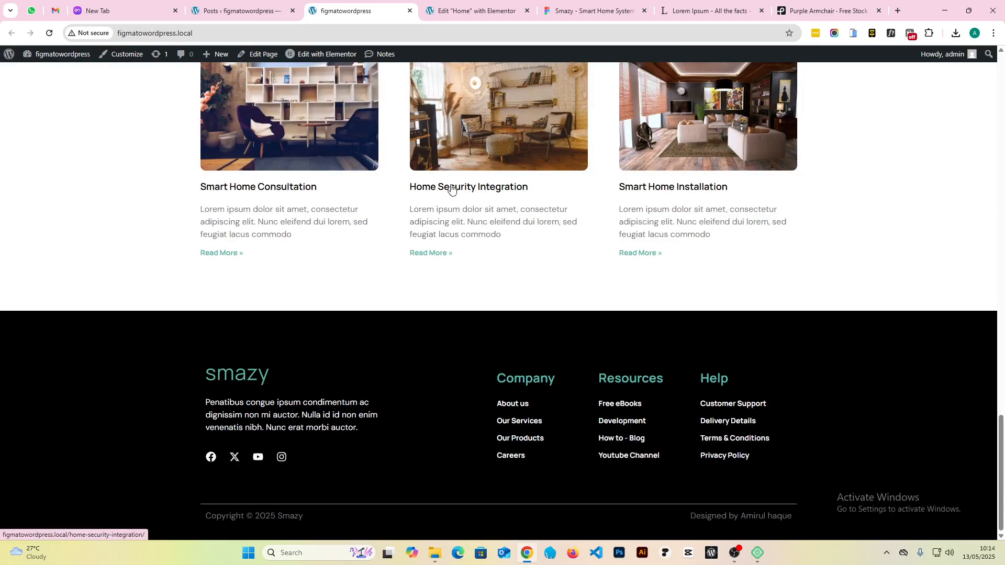
pyautogui.moveTo(177, 213); pyautogui.dragTo(787, 256)
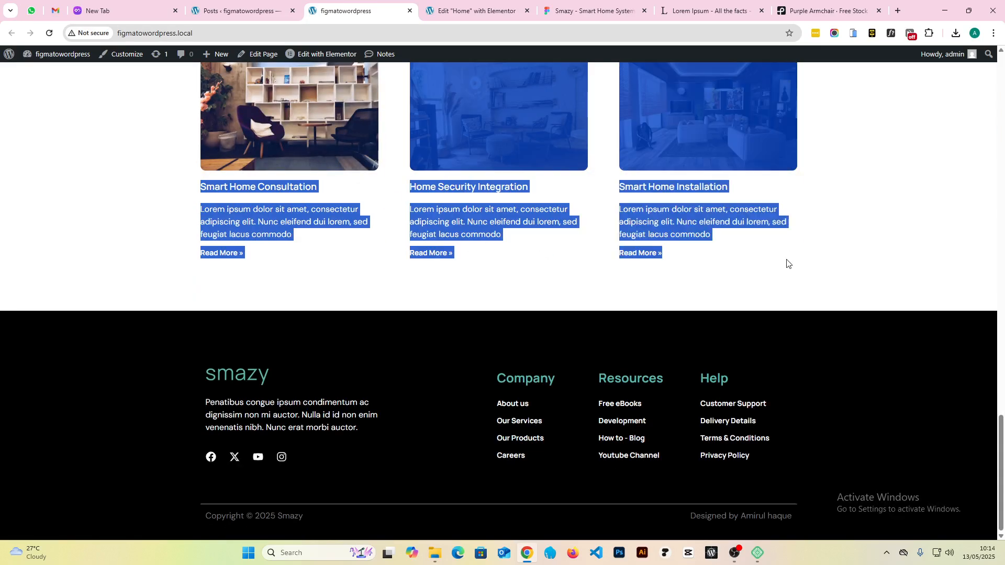
pyautogui.click(749, 285)
pyautogui.scroll(10, 406, 303)
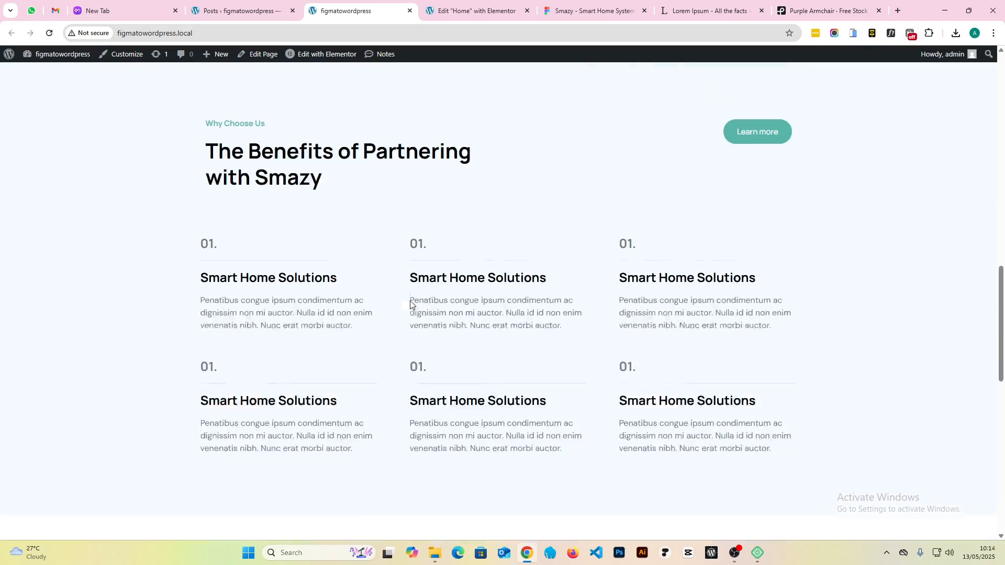
pyautogui.scroll(-10, 440, 289)
pyautogui.scroll(8, 454, 291)
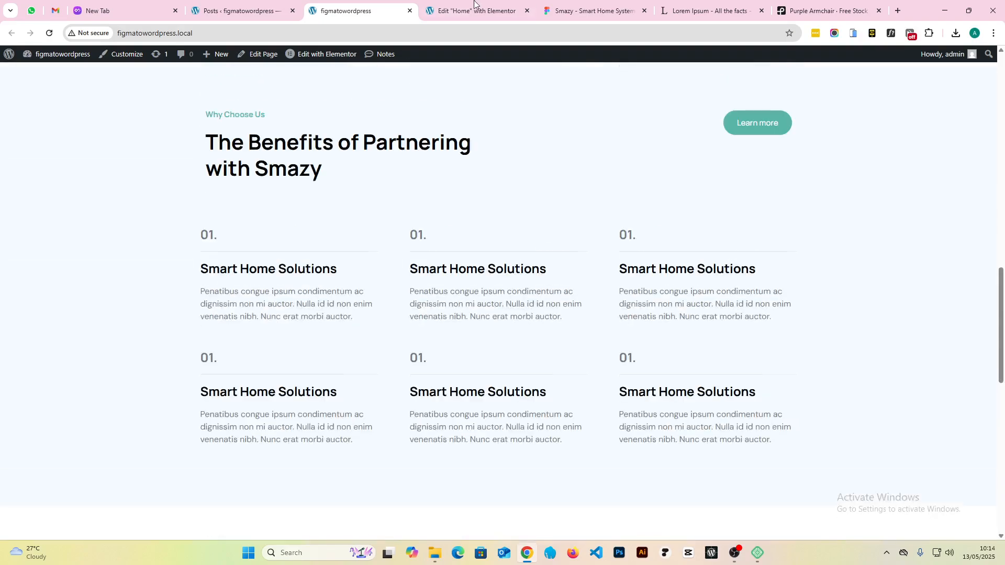
# - Check the services section in the Home page editor and look through the Figma design's products section below it
pyautogui.click(471, 10)
pyautogui.scroll(-6, 461, 361)
pyautogui.scroll(10, 460, 361)
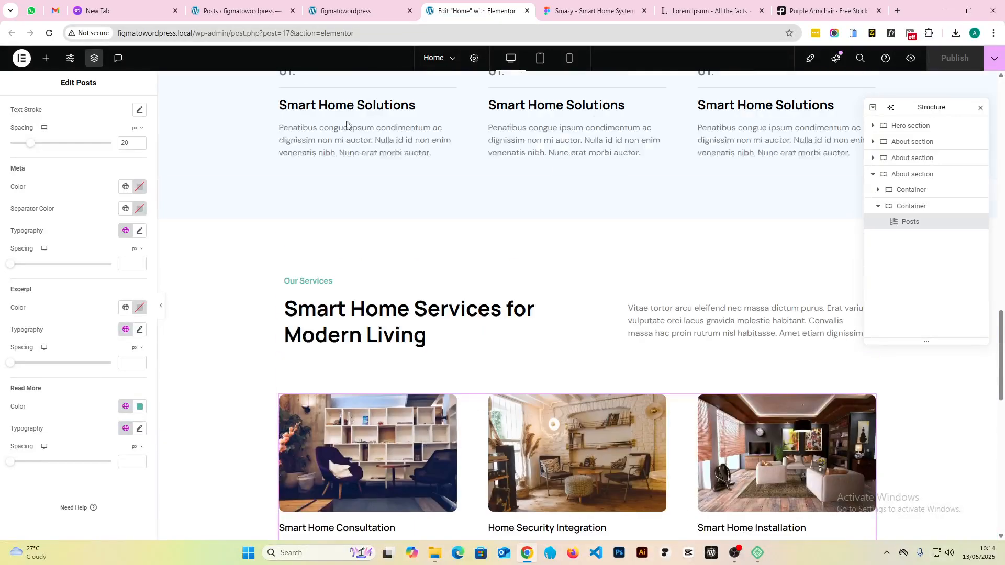
pyautogui.click(592, 10)
pyautogui.scroll(-8, 494, 338)
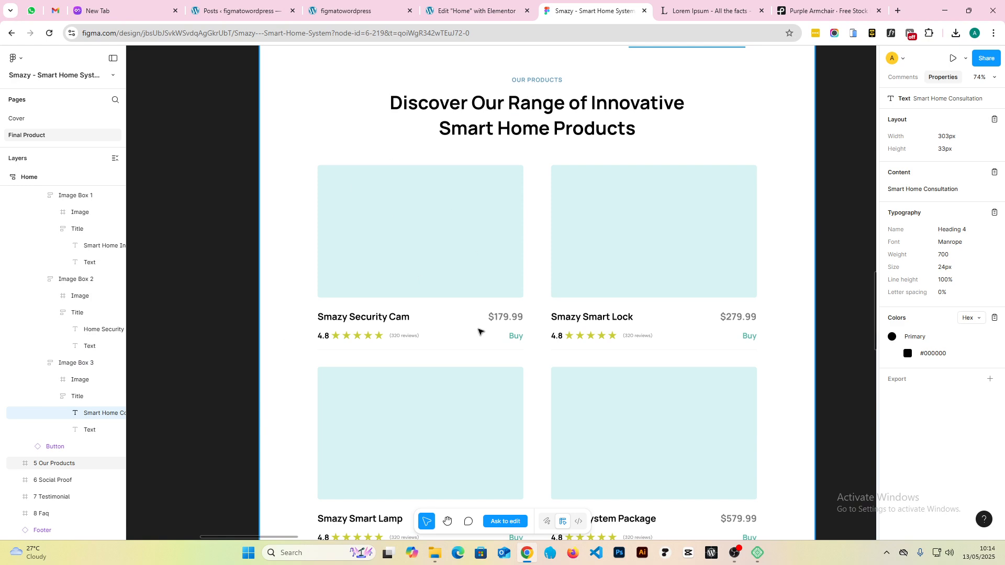
pyautogui.scroll(-7, 536, 320)
pyautogui.scroll(-2, 534, 314)
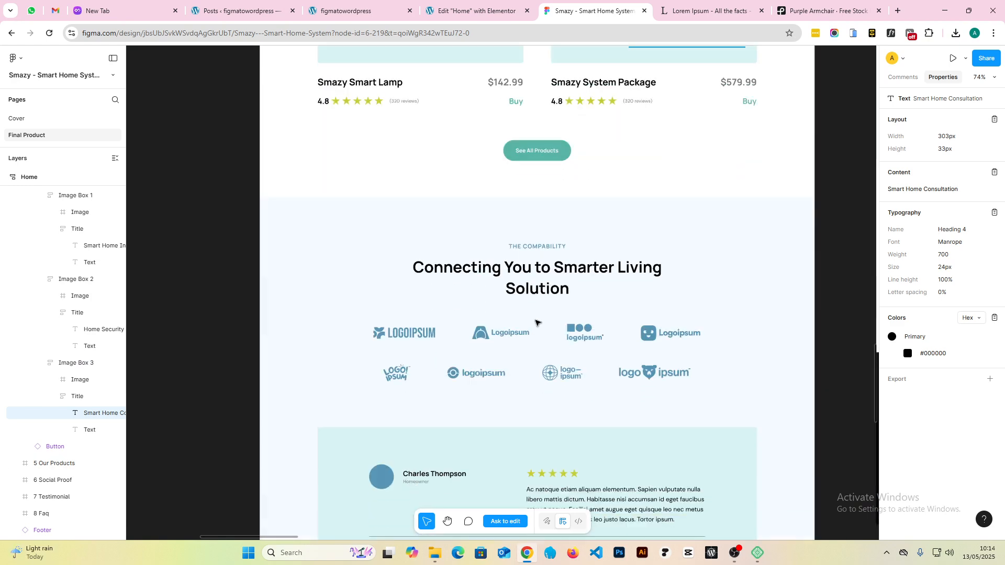
# - Examine the 6 Social Proof section in the Figma design together with the testimonials and sections around it
pyautogui.click(530, 179)
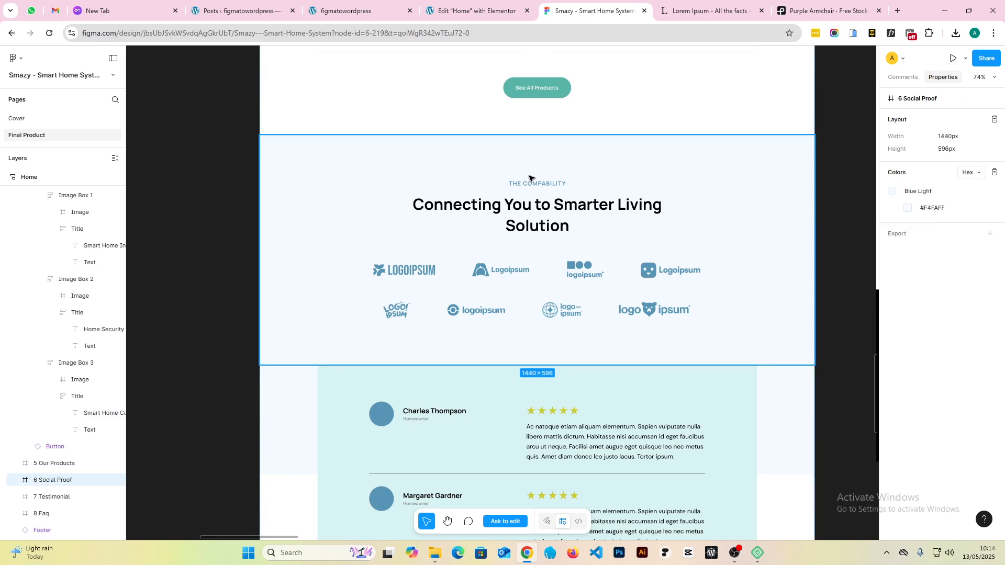
pyautogui.scroll(-15, 463, 309)
pyautogui.scroll(8, 465, 309)
pyautogui.scroll(4, 465, 309)
pyautogui.scroll(-2, 508, 288)
pyautogui.scroll(-7, 505, 316)
pyautogui.scroll(6, 503, 315)
pyautogui.scroll(6, 502, 315)
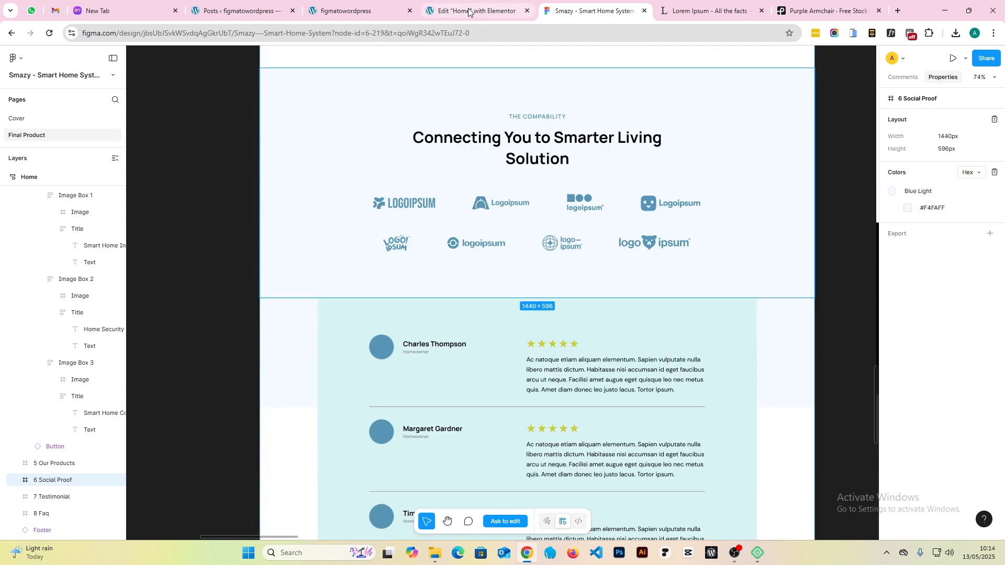
# - Review the Home page editor from the services cards to the footer, and return to the Figma Social Proof section
pyautogui.hotkey('ctrl', 'pageup')
pyautogui.scroll(-8, 477, 314)
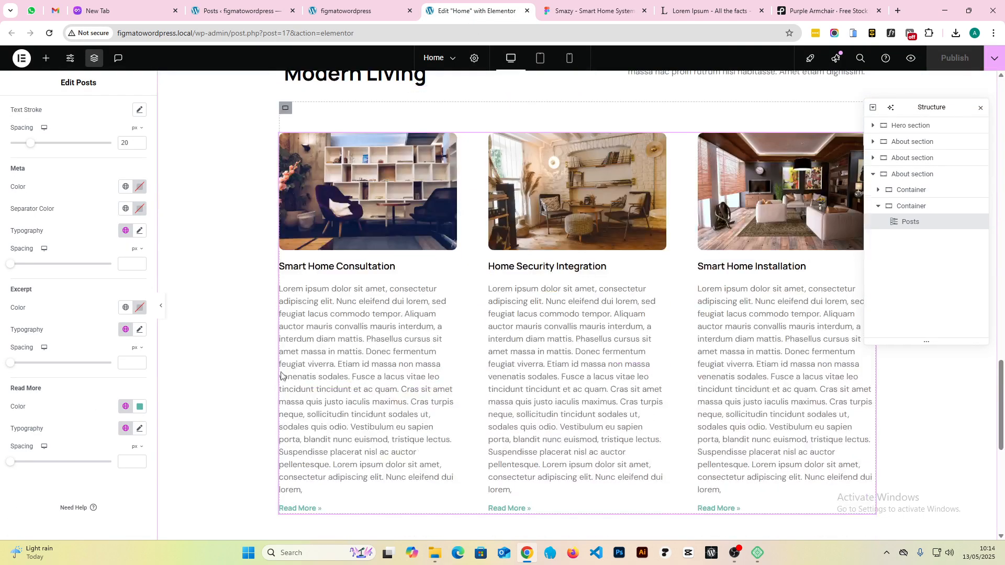
pyautogui.scroll(-3, 458, 298)
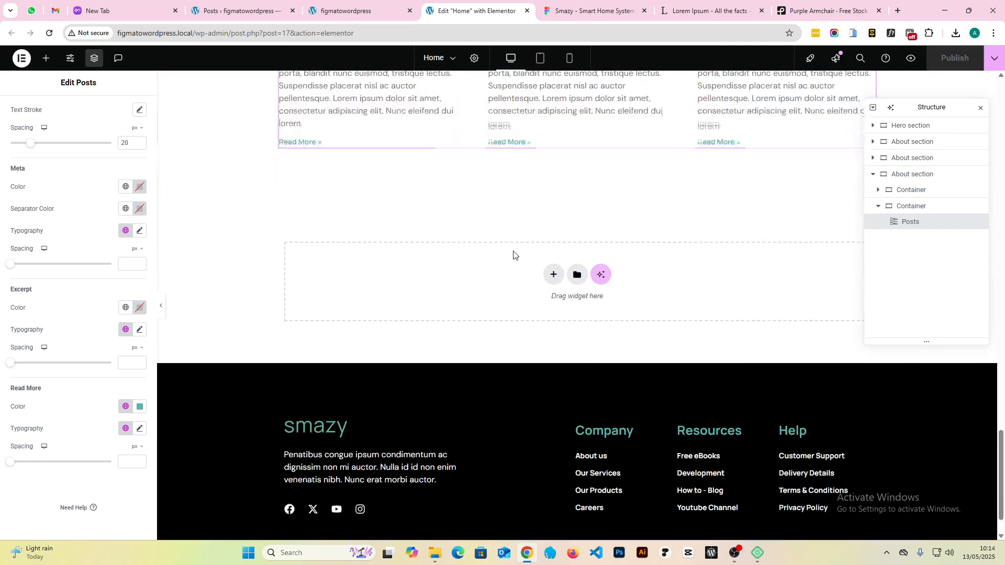
pyautogui.scroll(10, 498, 340)
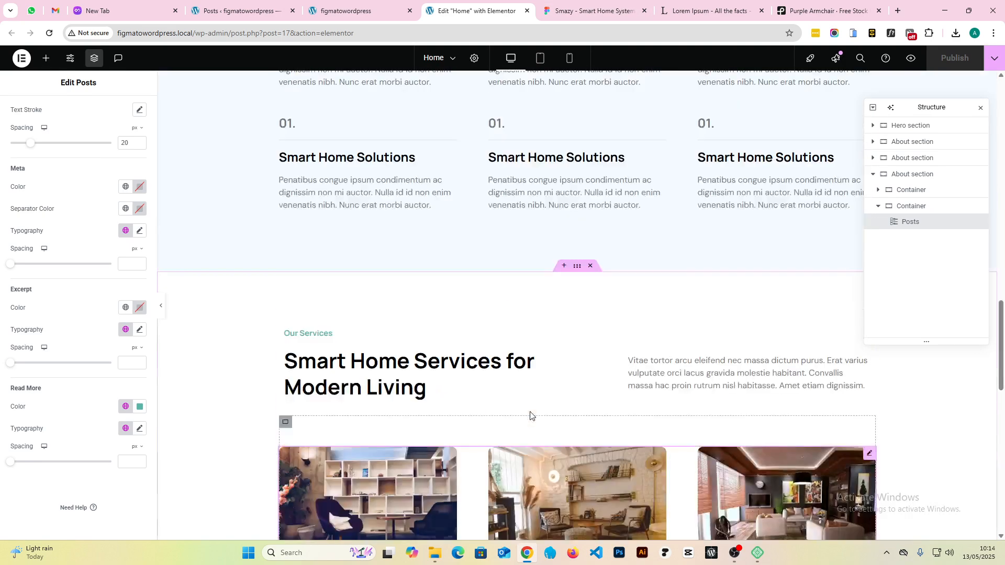
pyautogui.click(589, 11)
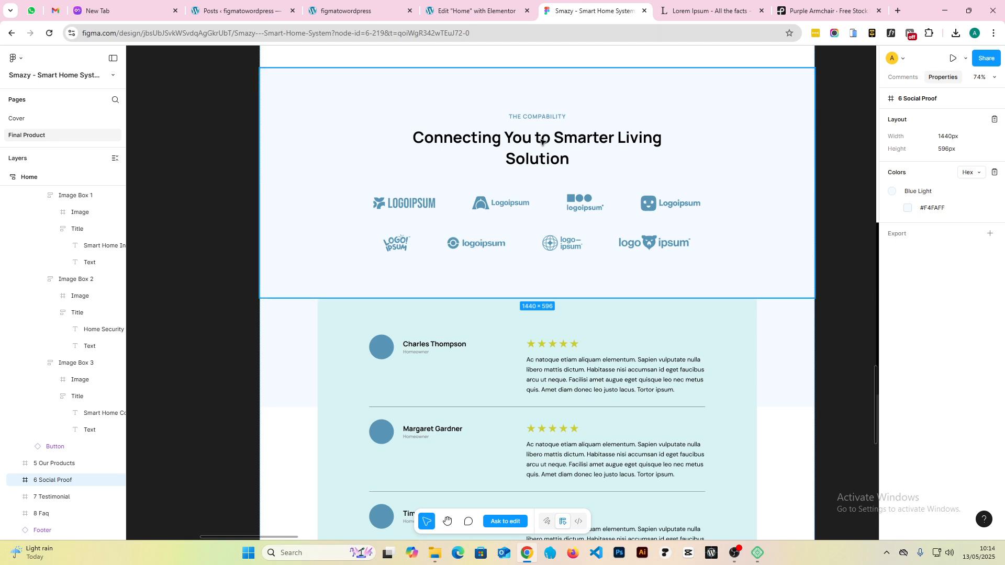
# - Export the first-row client logos (Logo Client 8, 6, 4 and 2) from the Social Proof section as 2x PNG files
pyautogui.doubleClick(420, 204)
pyautogui.doubleClick(420, 203)
pyautogui.doubleClick(420, 203)
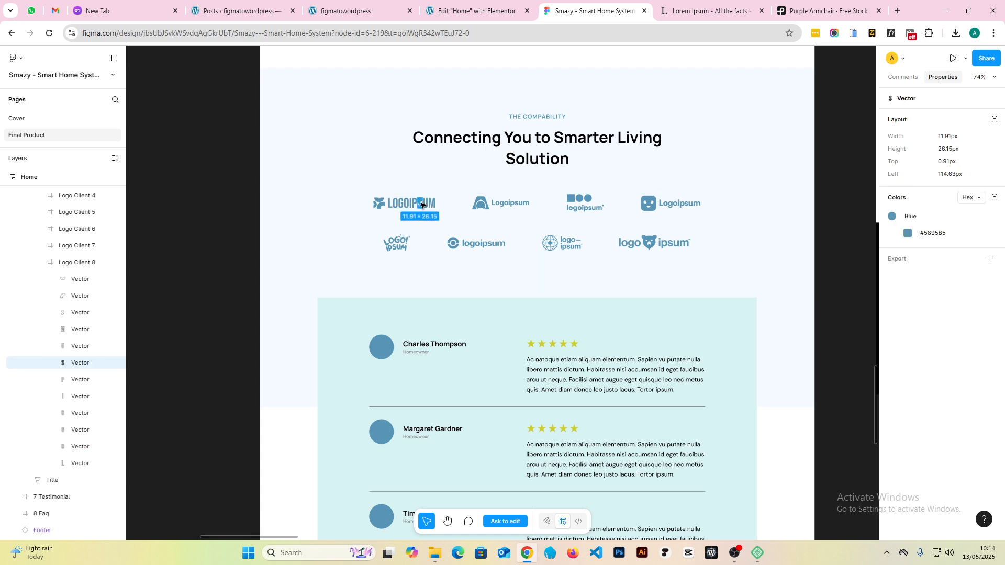
pyautogui.click(341, 205)
pyautogui.doubleClick(398, 205)
pyautogui.doubleClick(398, 205)
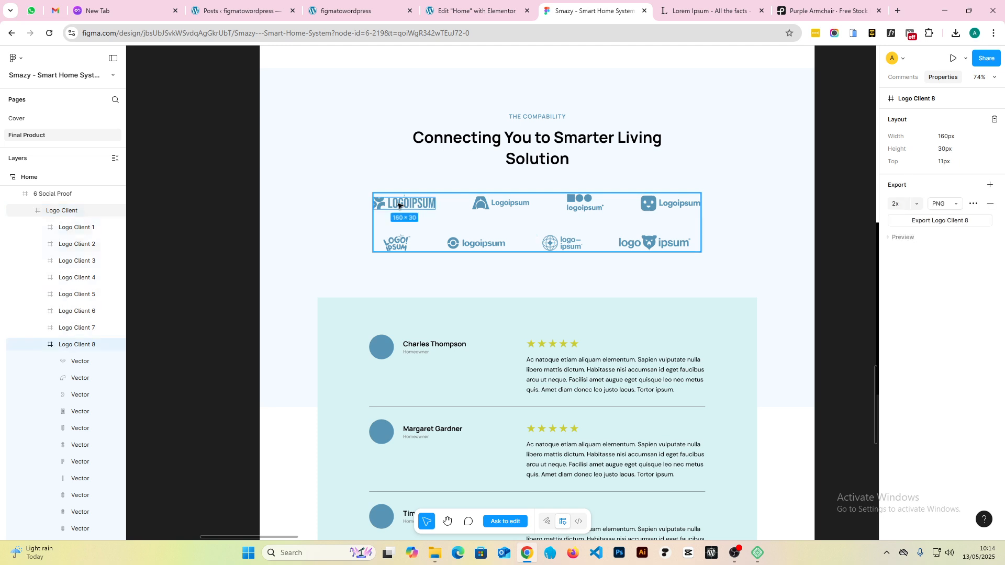
pyautogui.click(899, 237)
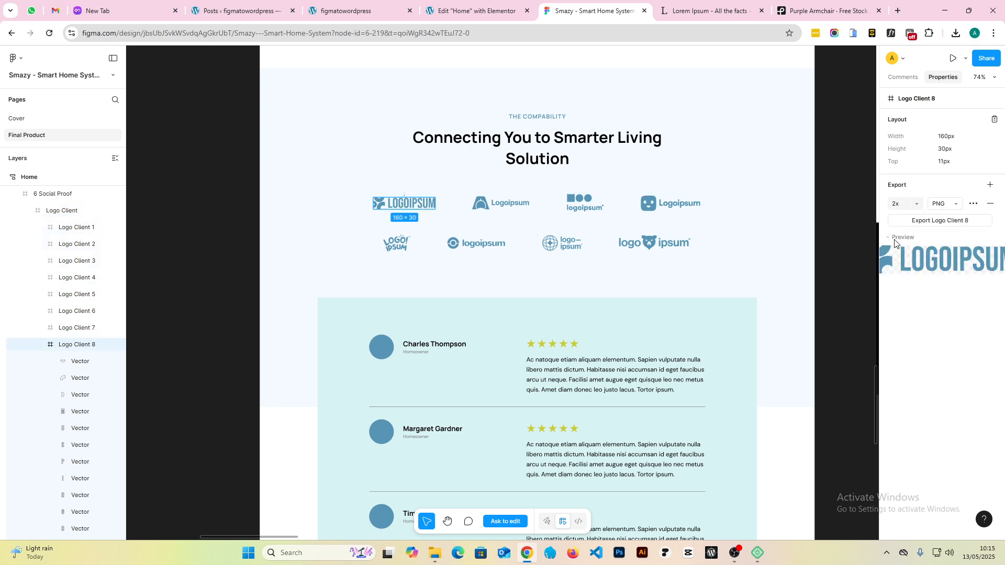
pyautogui.click(501, 203)
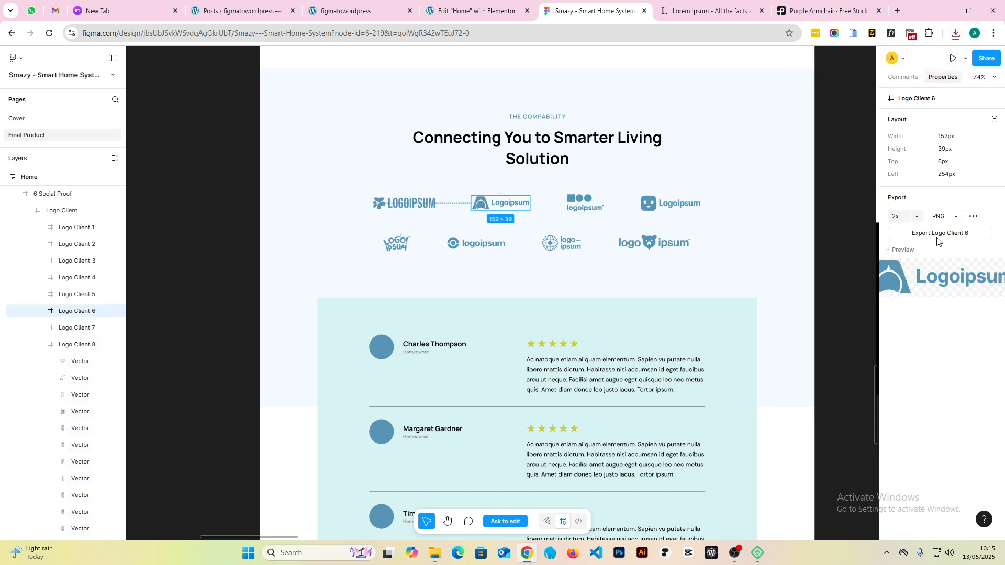
pyautogui.click(585, 203)
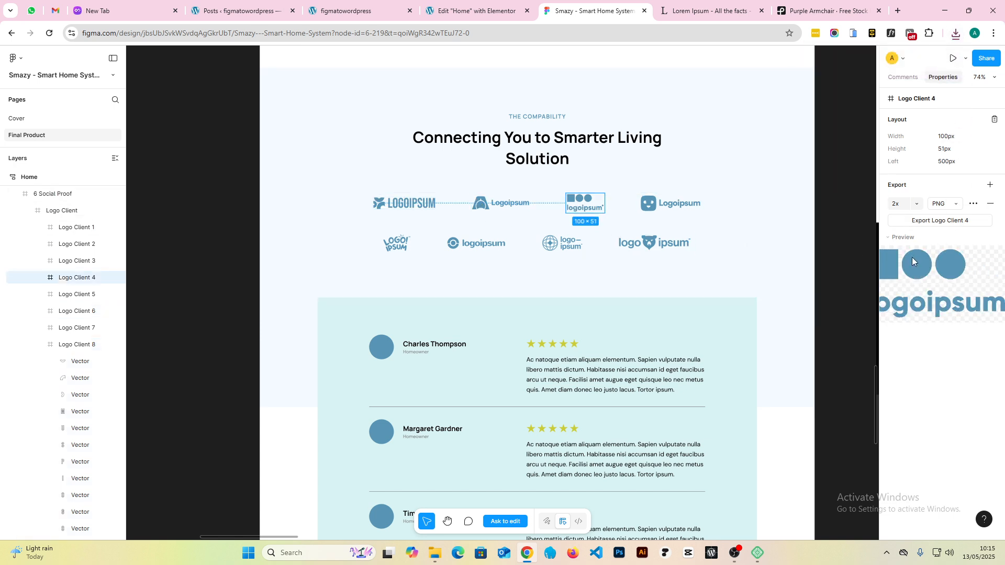
pyautogui.click(948, 224)
pyautogui.click(696, 210)
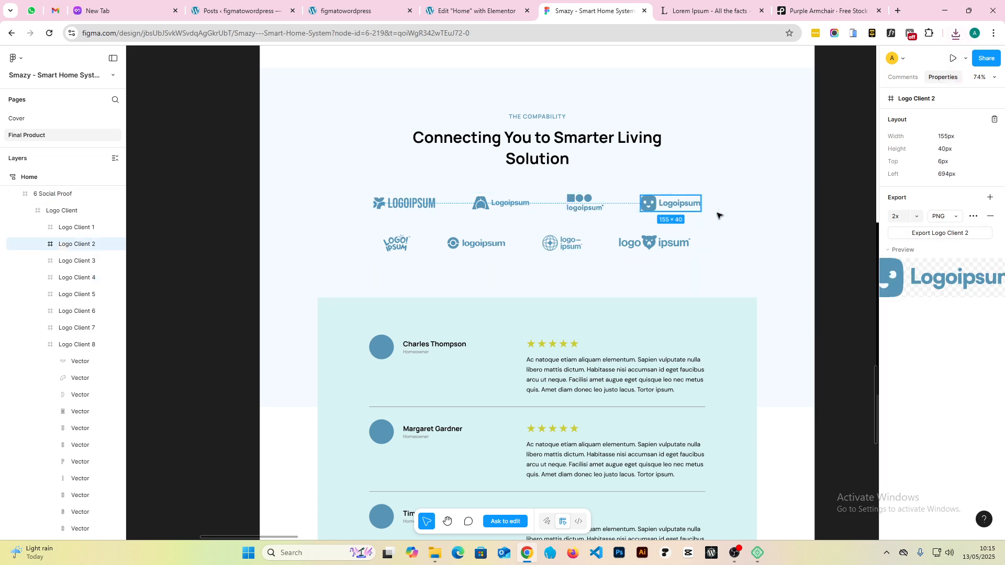
# - Export the second-row client logos (Logo Client 7, 5, 3 and 1) from the Social Proof section as 2x PNG files
pyautogui.click(391, 247)
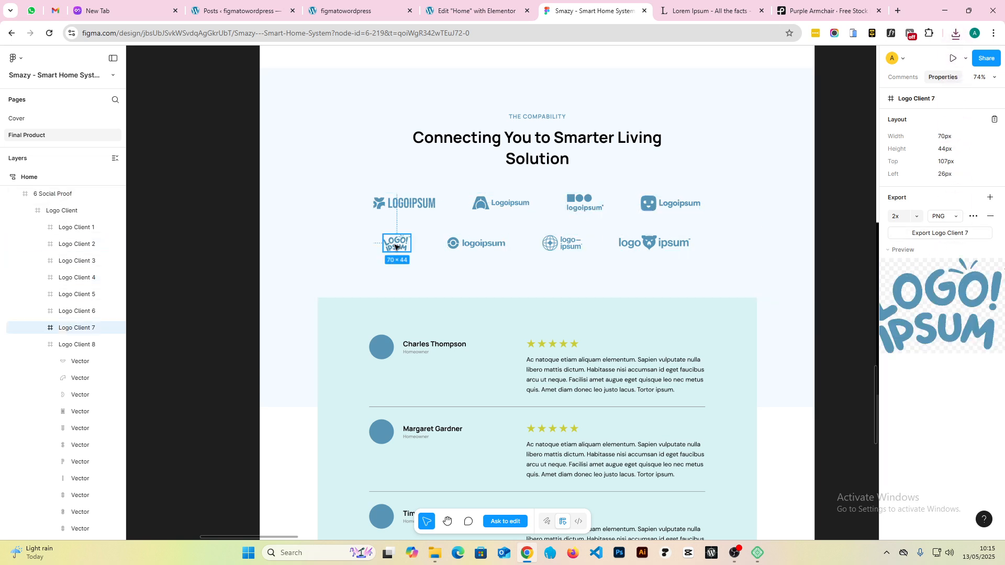
pyautogui.click(458, 245)
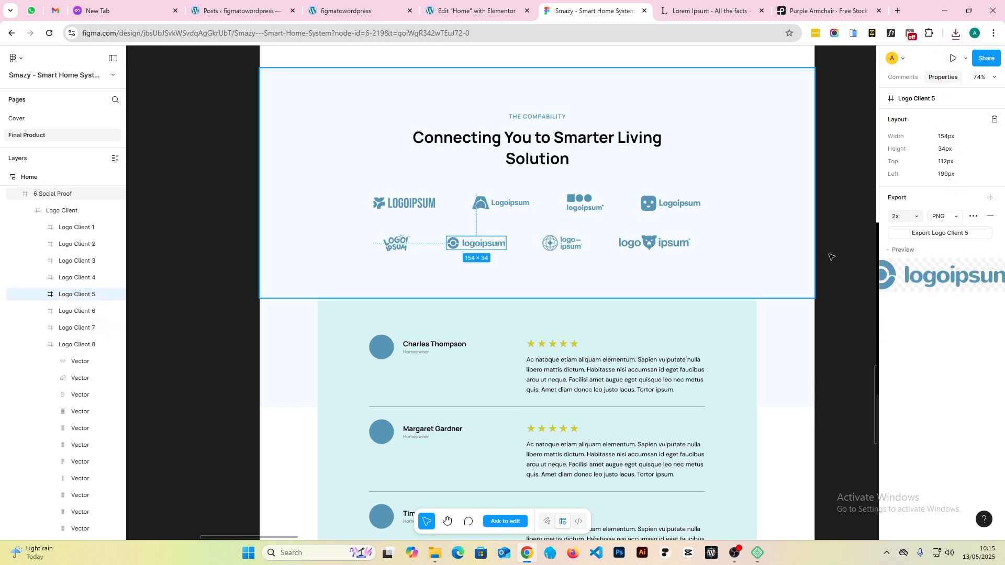
pyautogui.click(925, 234)
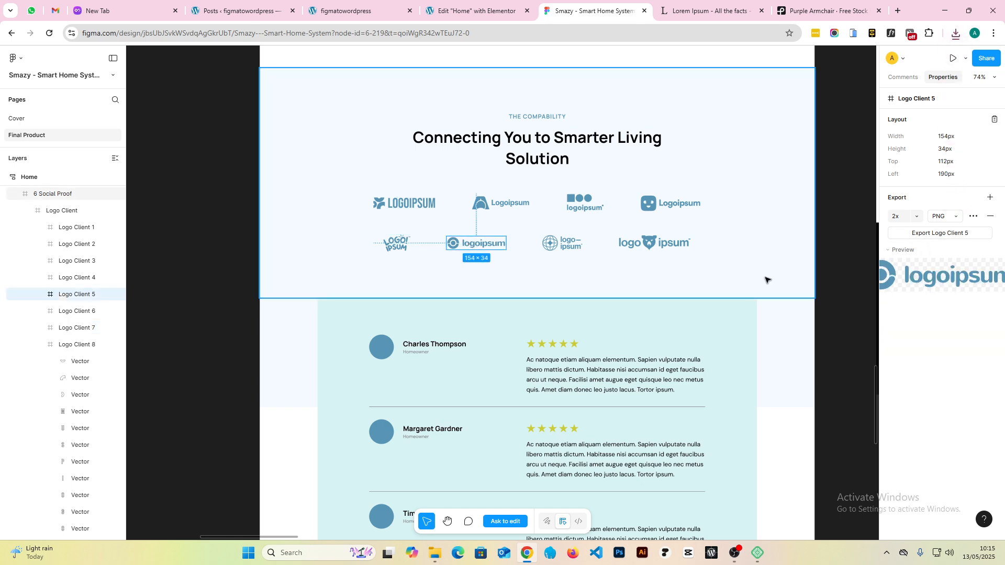
pyautogui.click(563, 244)
pyautogui.click(939, 233)
pyautogui.click(669, 246)
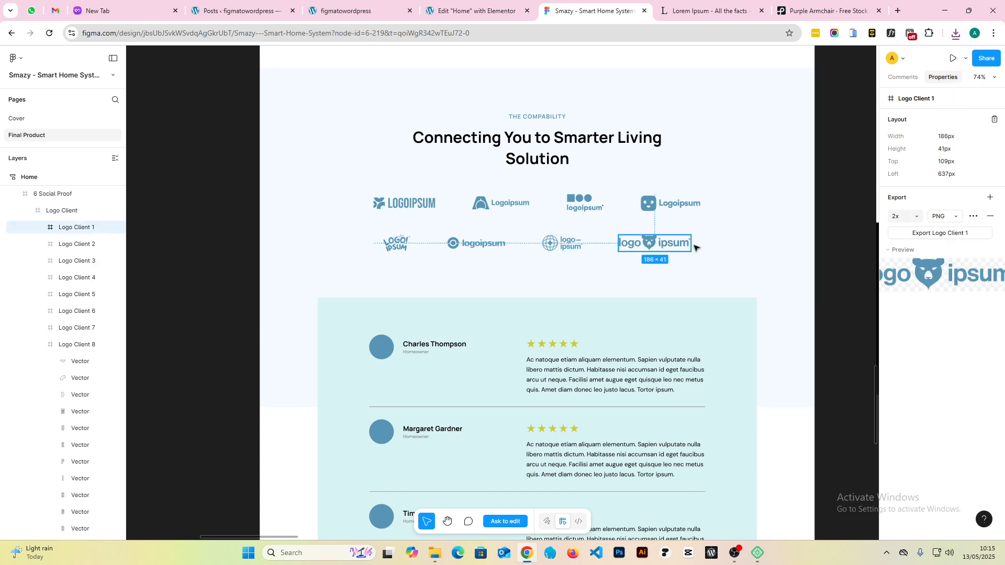
pyautogui.click(944, 233)
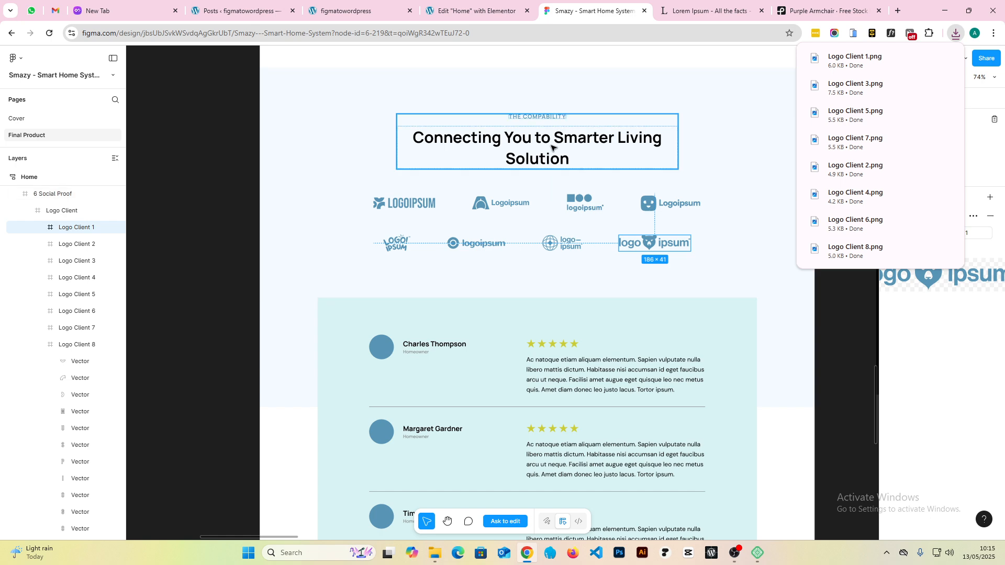
# - Inspect the text properties of the Social Proof section's "The Compability" sub heading and its main heading
pyautogui.click(539, 116)
pyautogui.click(538, 119)
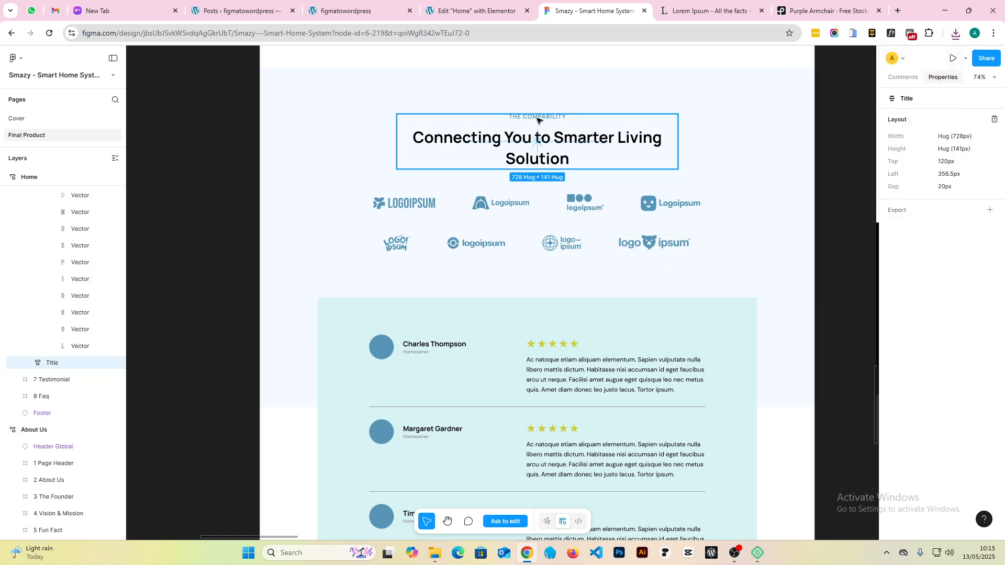
pyautogui.click(537, 120)
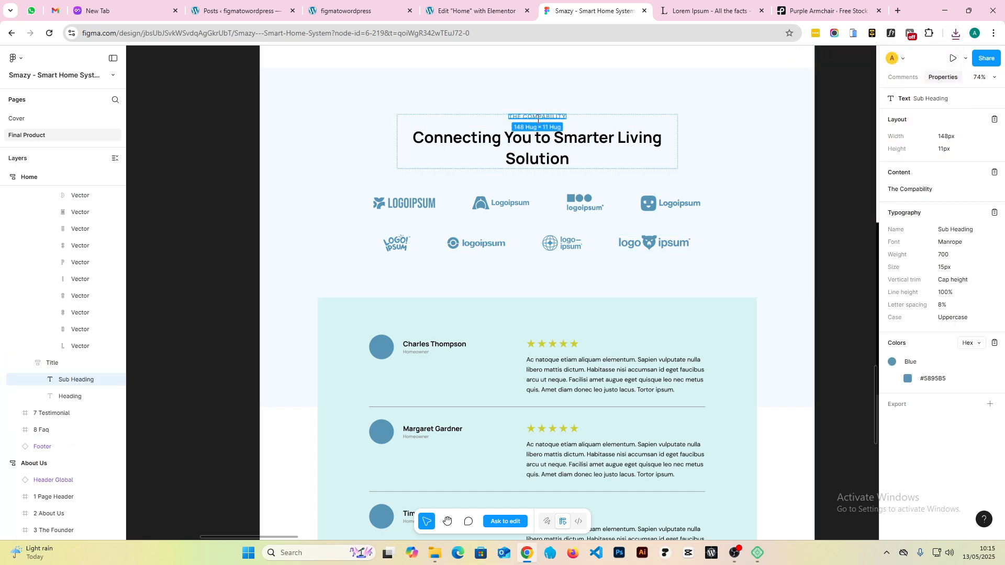
pyautogui.click(530, 136)
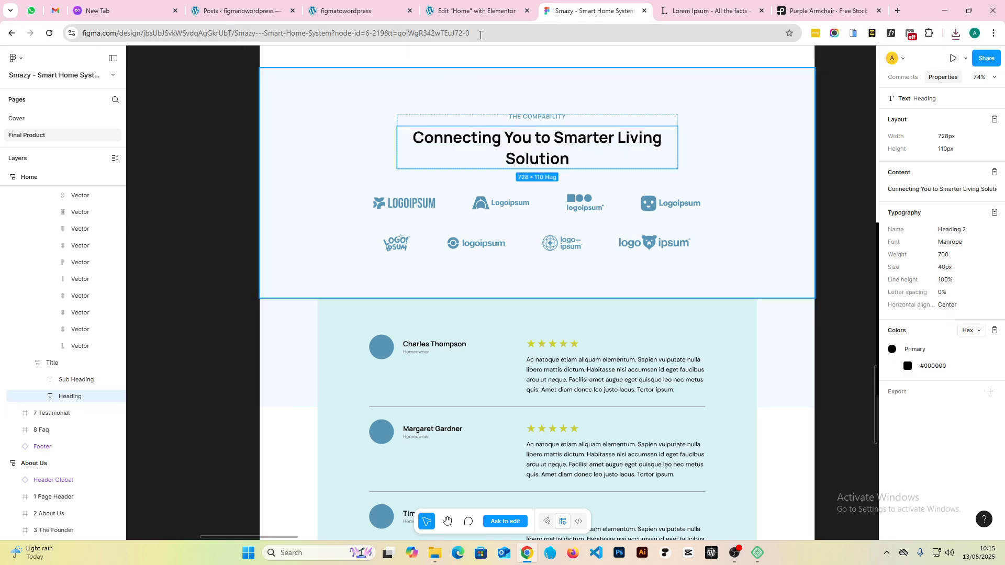
# - Duplicate the whole Our Services section container in the Home page editor
pyautogui.click(478, 10)
pyautogui.scroll(-13, 590, 384)
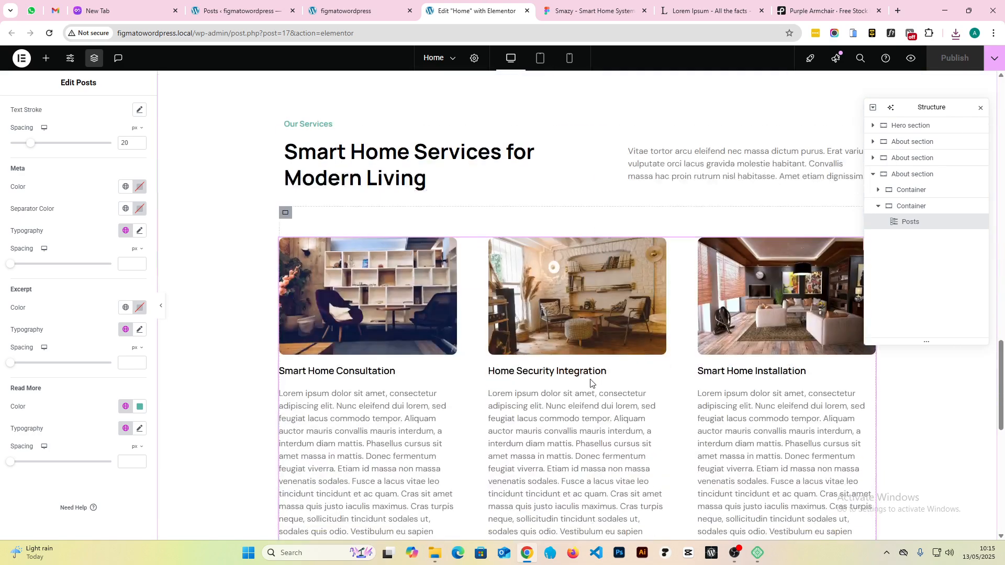
pyautogui.scroll(12, 589, 384)
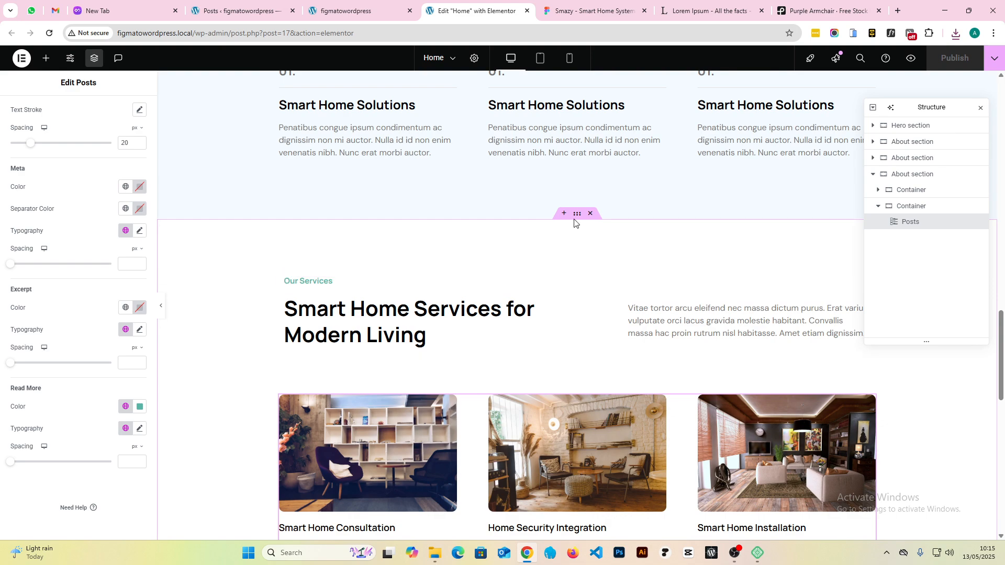
pyautogui.rightClick(624, 245)
pyautogui.click(609, 255)
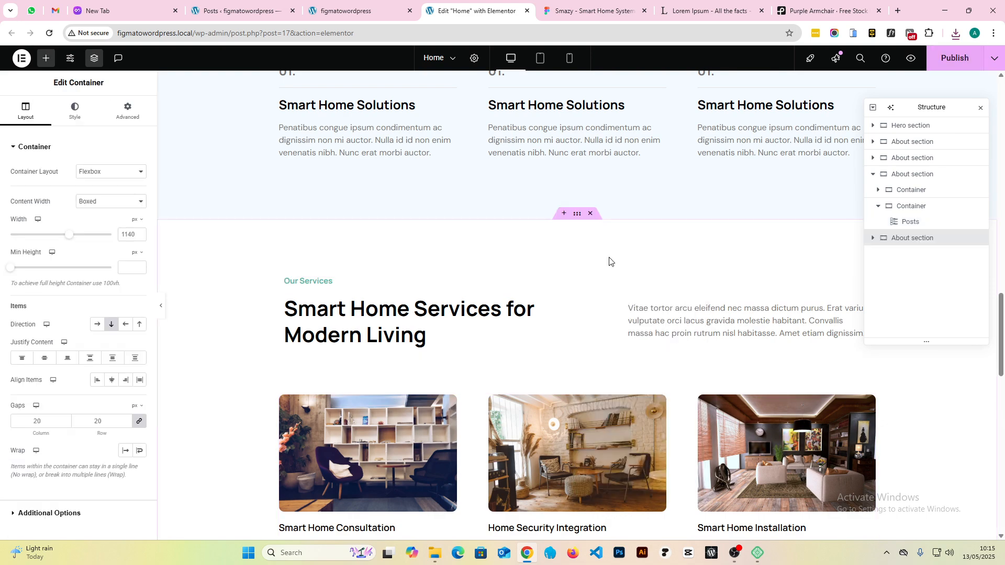
# - Preview the services section's post cards at tablet size with the settings panel hidden
pyautogui.scroll(10, 589, 231)
pyautogui.scroll(-1, 574, 224)
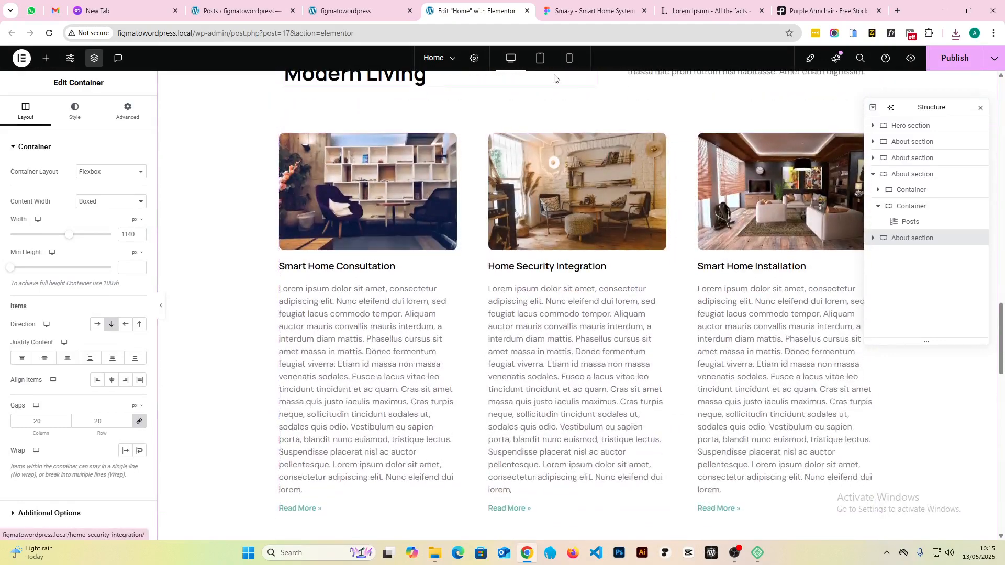
pyautogui.click(540, 58)
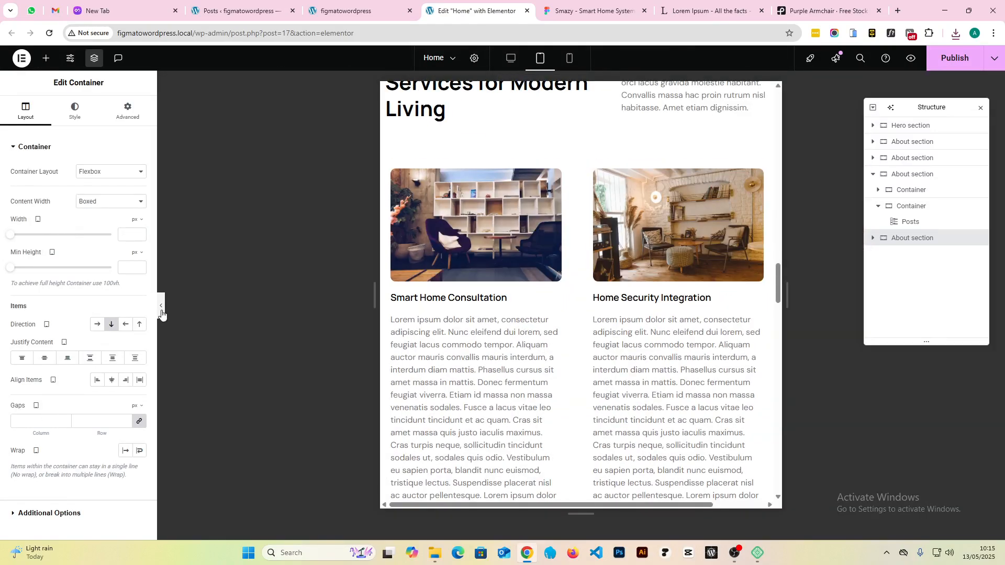
pyautogui.click(161, 306)
pyautogui.scroll(5, 572, 246)
pyautogui.scroll(-15, 573, 230)
pyautogui.scroll(8, 574, 218)
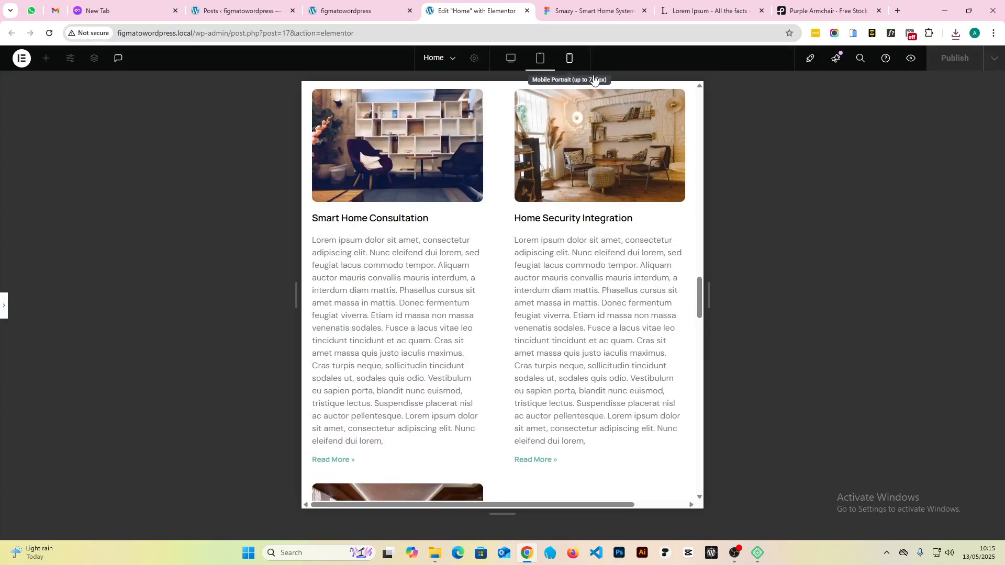
# - Preview the services section's heading, text and stacked post cards in mobile portrait size
pyautogui.click(569, 58)
pyautogui.scroll(-10, 500, 262)
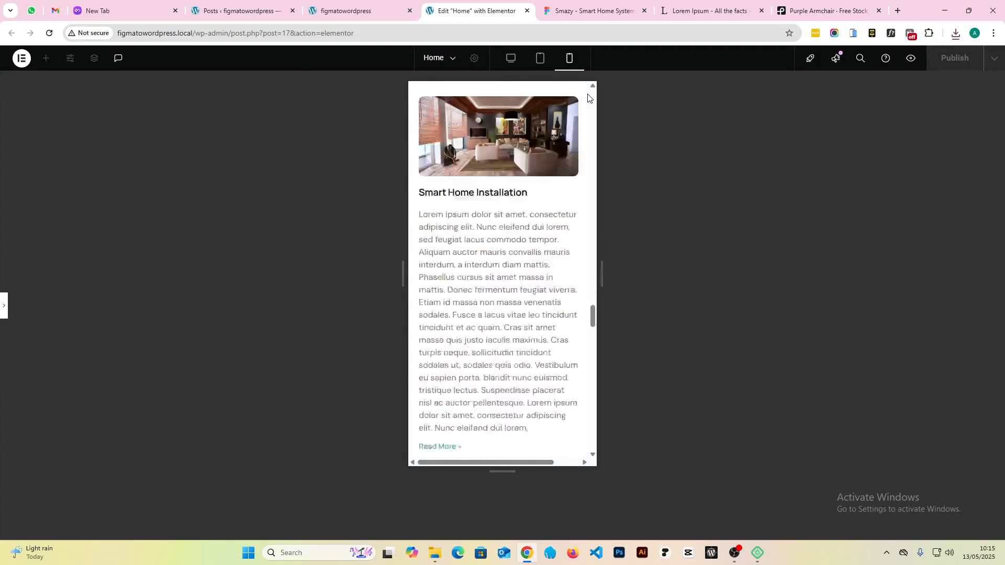
pyautogui.scroll(5, 498, 327)
pyautogui.scroll(5, 498, 328)
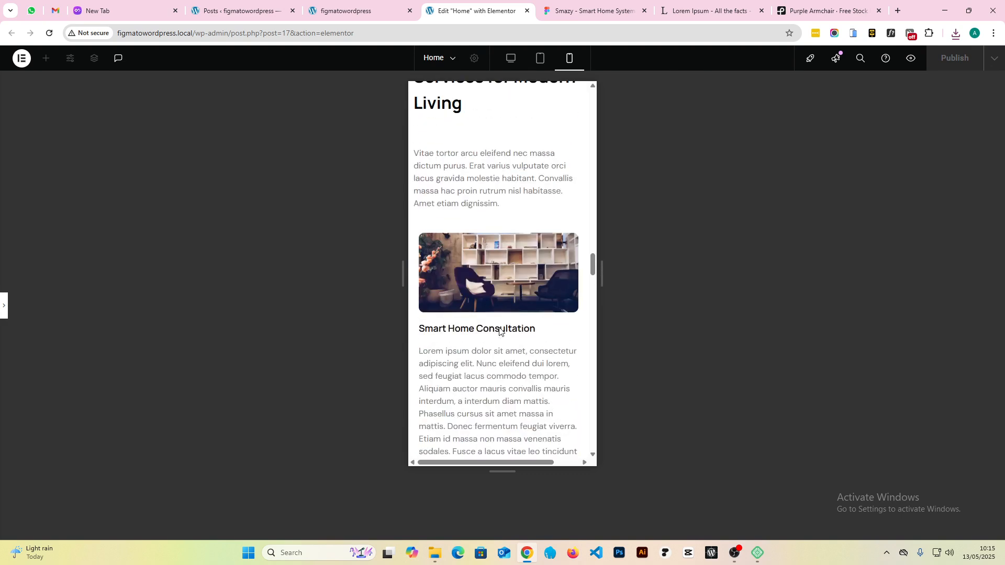
pyautogui.scroll(-4, 497, 331)
pyautogui.scroll(5, 496, 330)
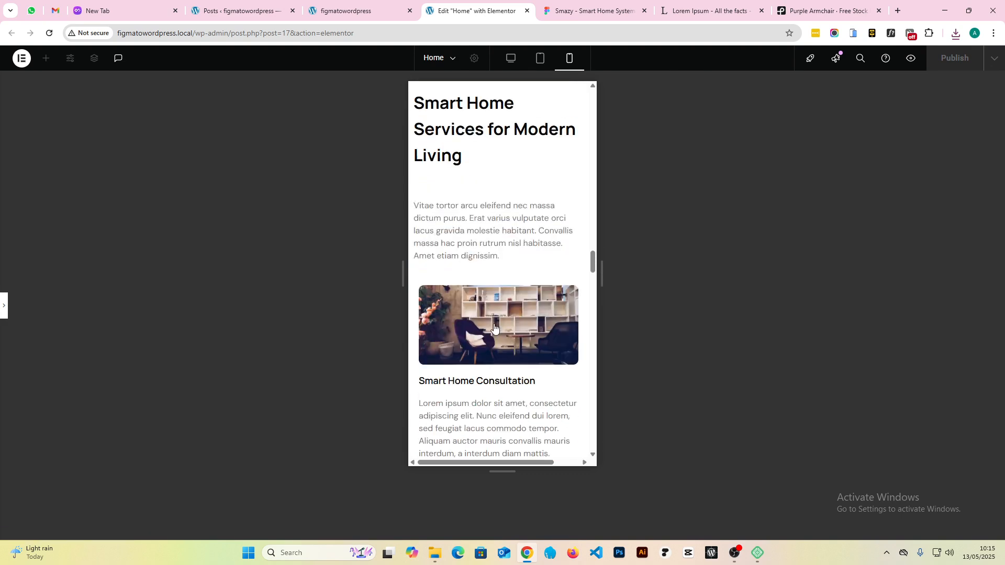
pyautogui.scroll(-2, 492, 320)
pyautogui.scroll(3, 490, 313)
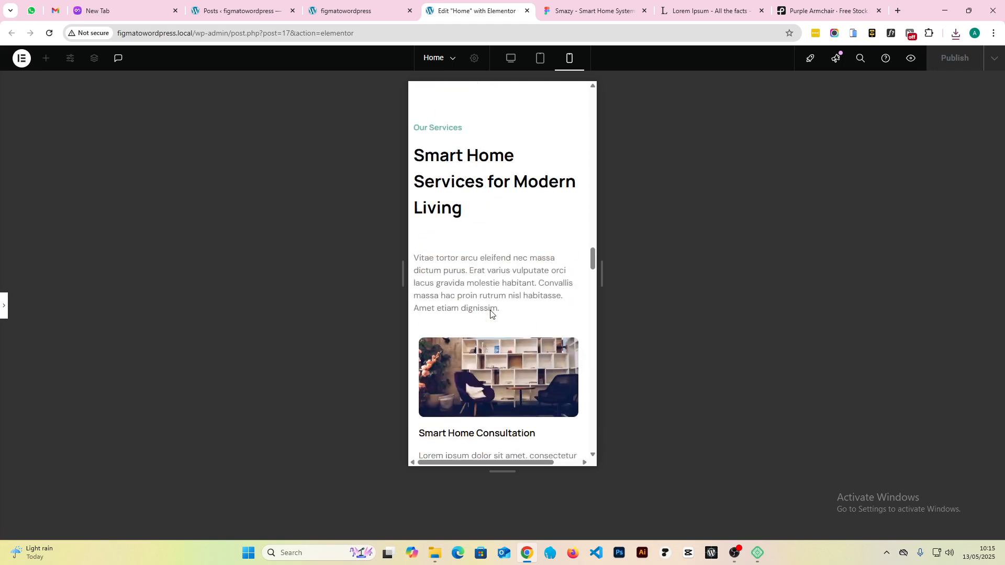
pyautogui.scroll(-10, 491, 313)
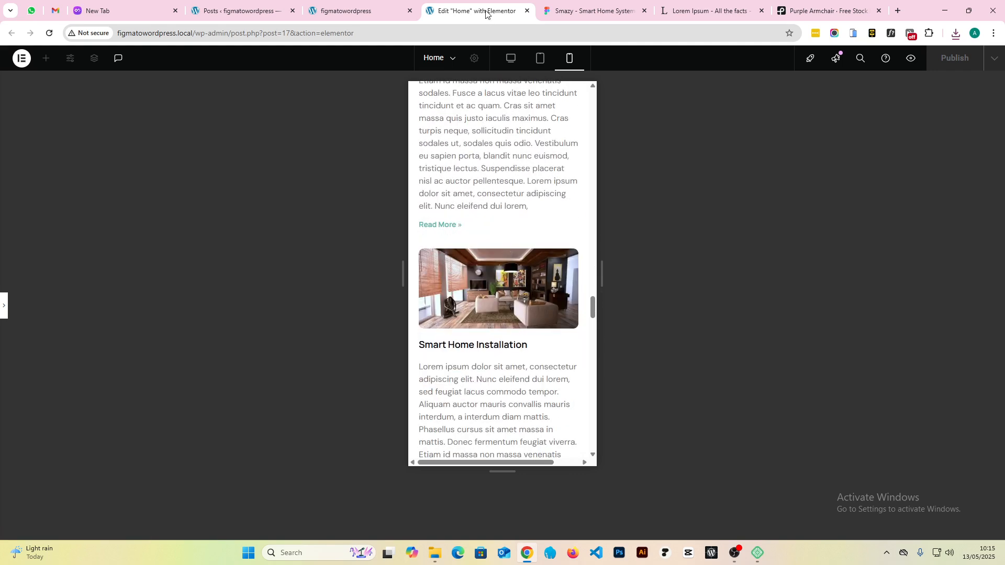
# - Return the Home page editor to desktop view and show the settings panel again at the duplicated services section
pyautogui.click(516, 65)
pyautogui.scroll(10, 1, 329)
pyautogui.scroll(4, 1, 330)
pyautogui.click(4, 306)
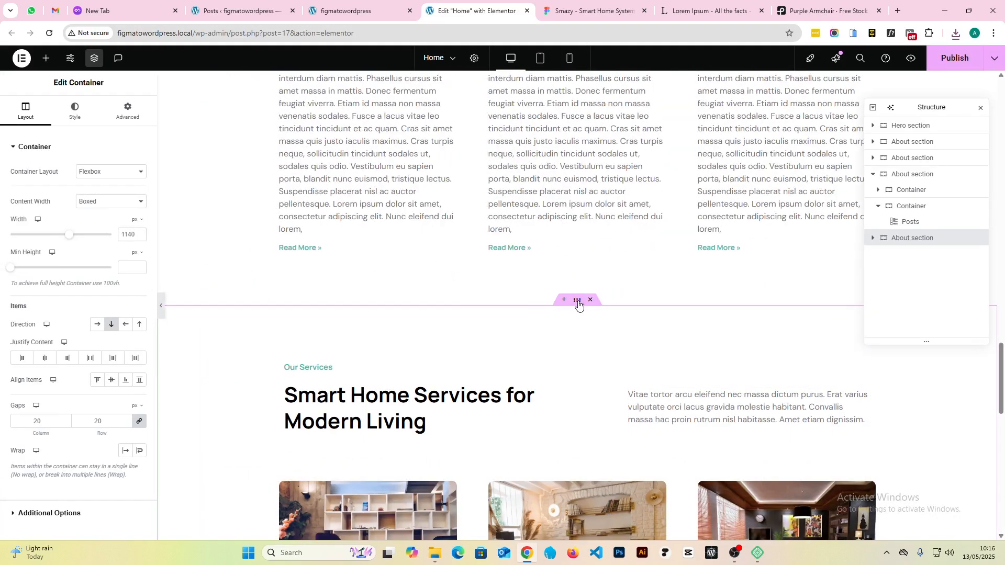
# - Give the duplicated services section a classic background in the light blue global colour
pyautogui.click(75, 111)
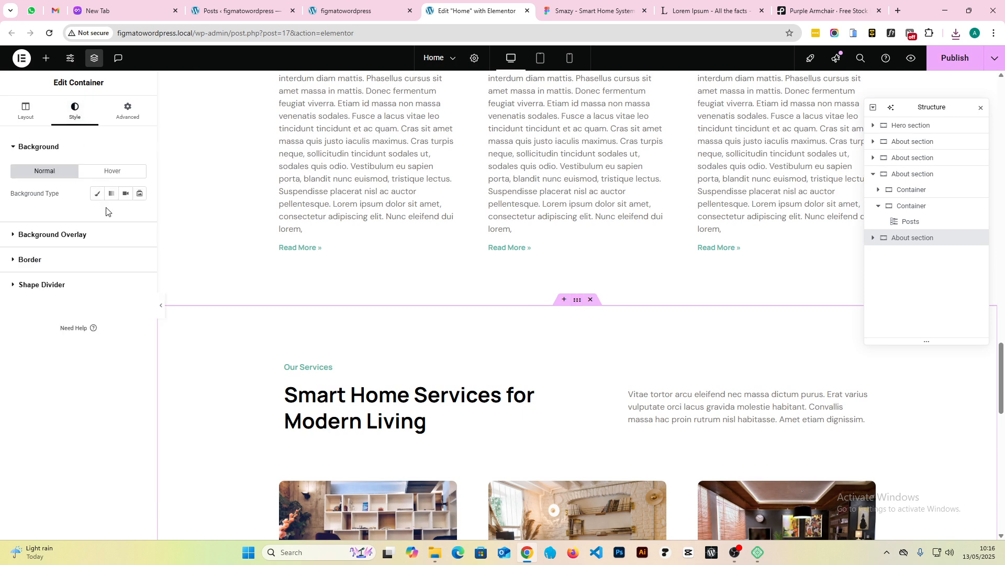
pyautogui.click(96, 192)
pyautogui.scroll(-3, 588, 260)
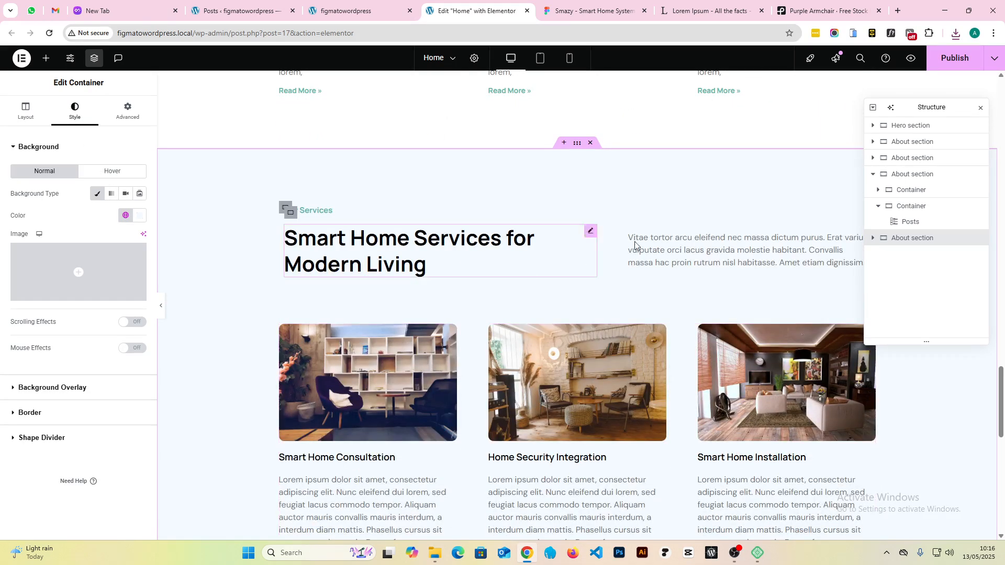
# - Check the logos section in the Figma design, and delete the description text's container from the duplicated section's header in Elementor
pyautogui.click(555, 2)
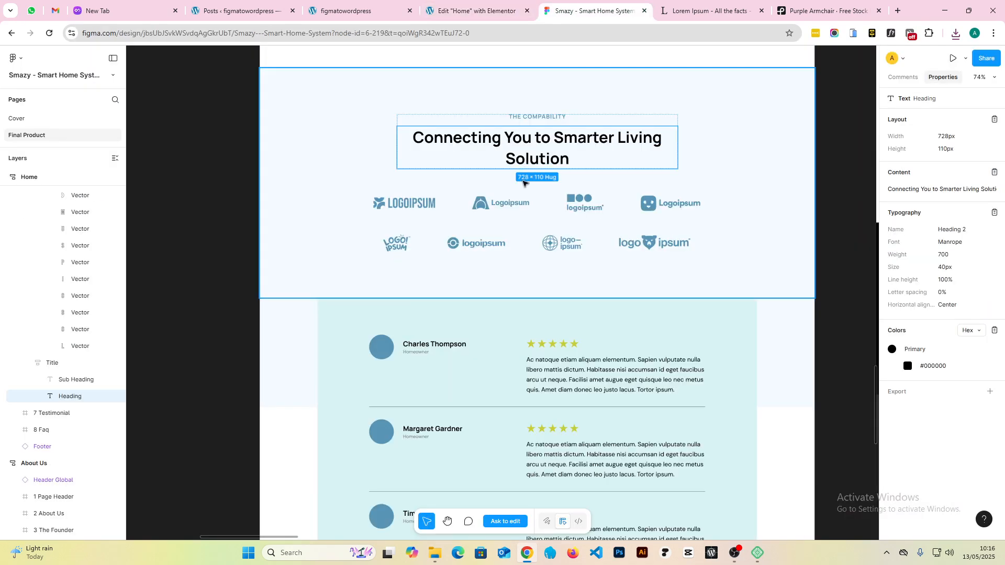
pyautogui.click(471, 10)
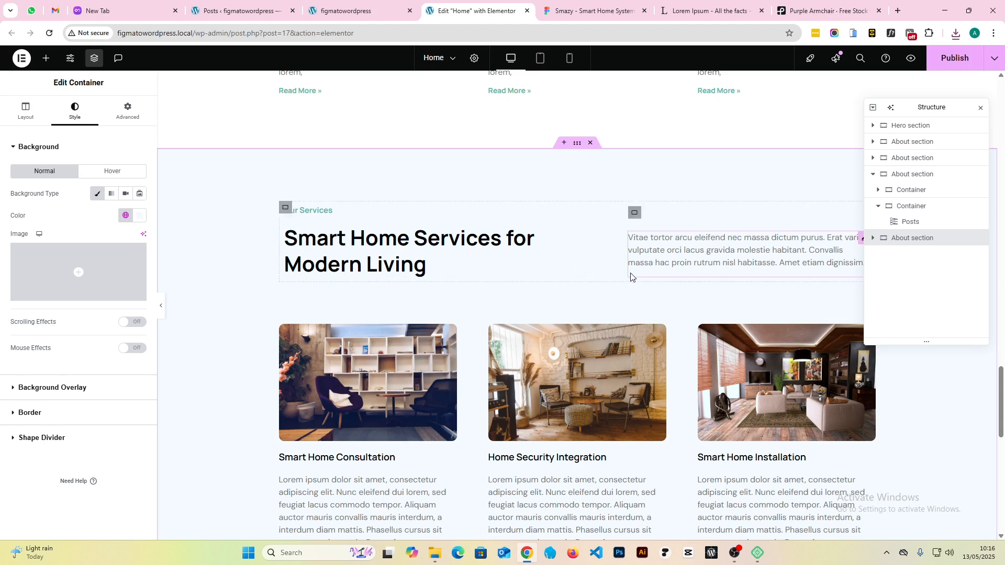
pyautogui.rightClick(636, 214)
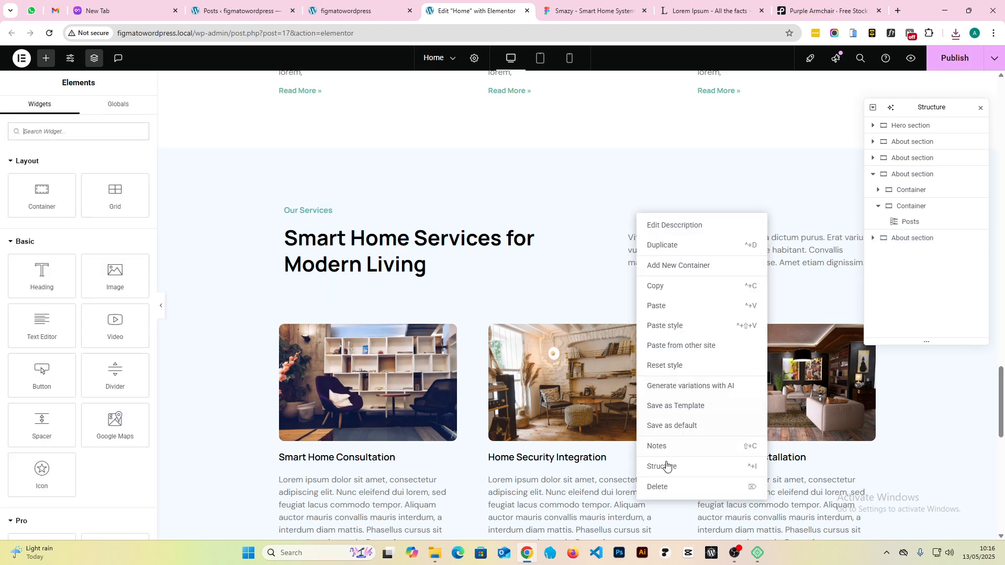
pyautogui.click(671, 486)
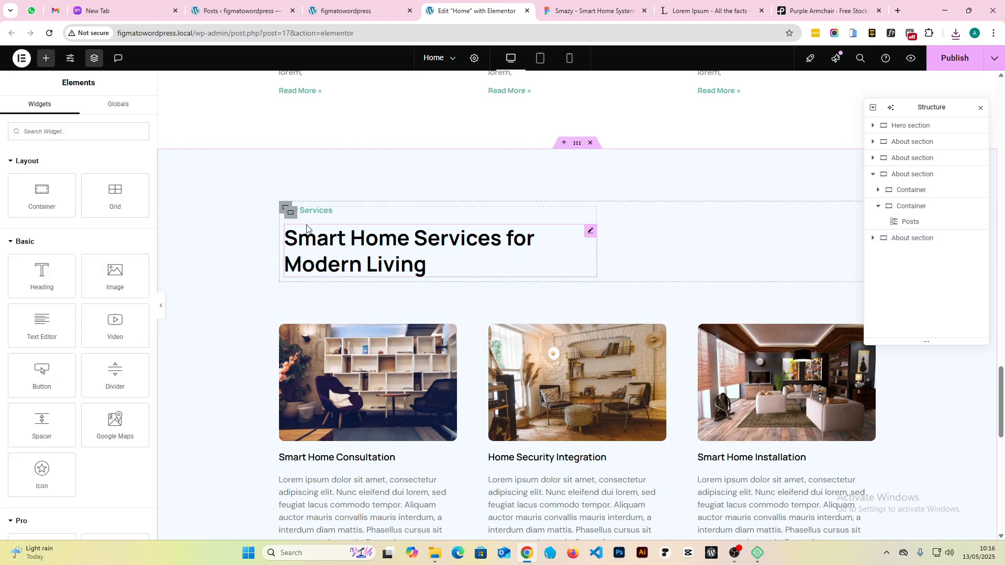
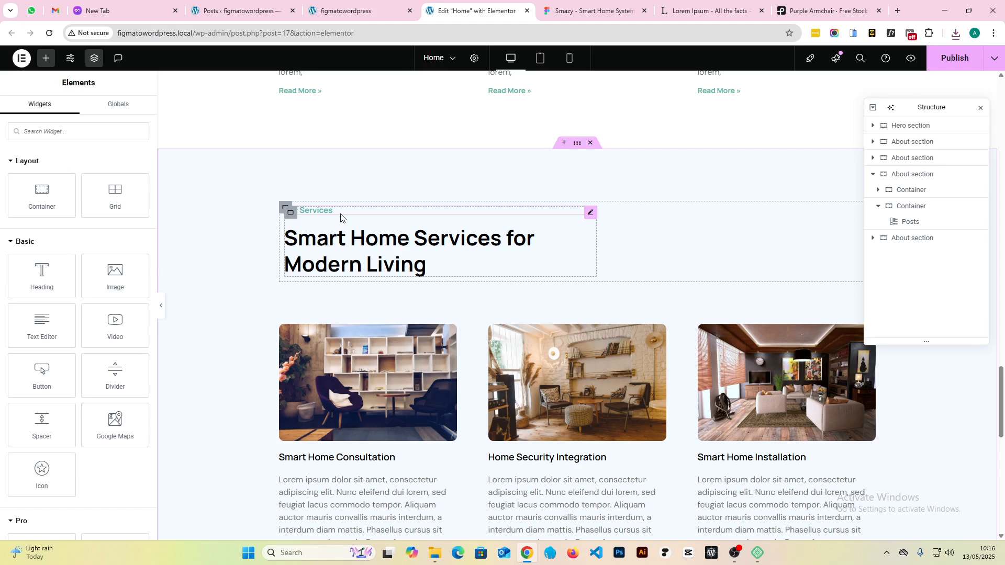
# - Copy the "Smart Home Services for Modern Living" heading directly into the duplicated section's outer header container
pyautogui.click(293, 214)
pyautogui.rightClick(428, 241)
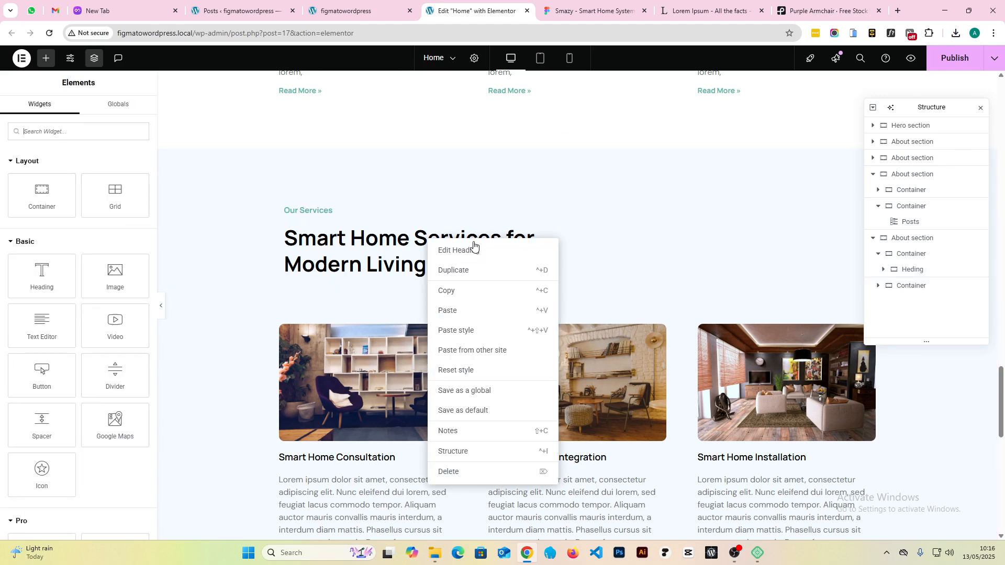
pyautogui.click(446, 288)
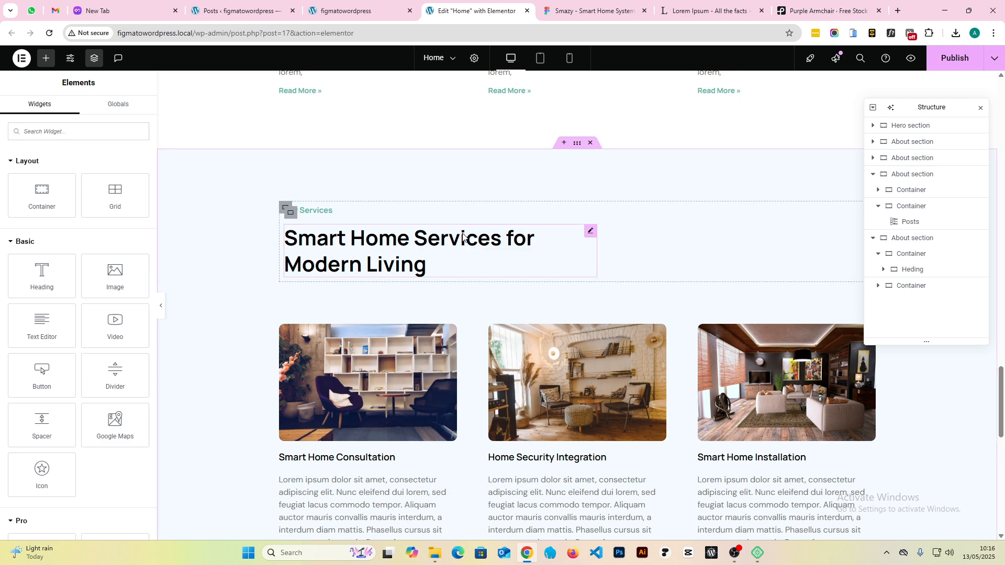
pyautogui.rightClick(311, 206)
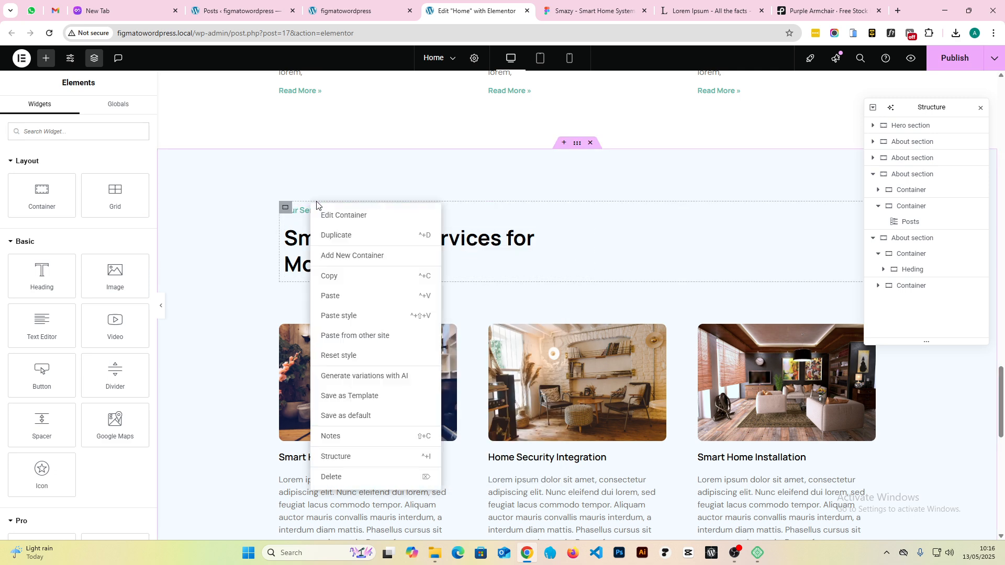
pyautogui.click(344, 295)
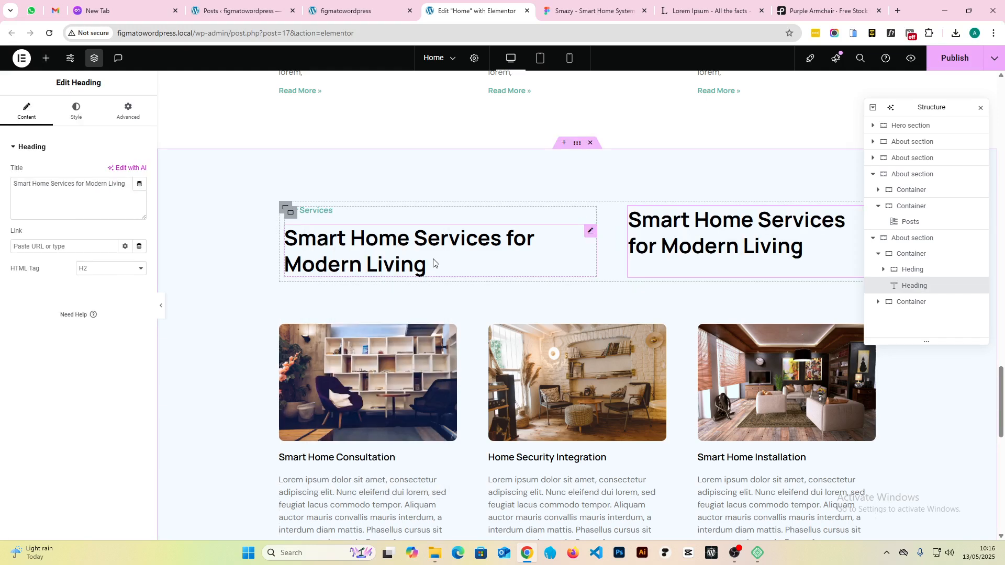
# - Copy the "Our Services" subheading into the same header container and delete the original nested heading container
pyautogui.rightClick(320, 216)
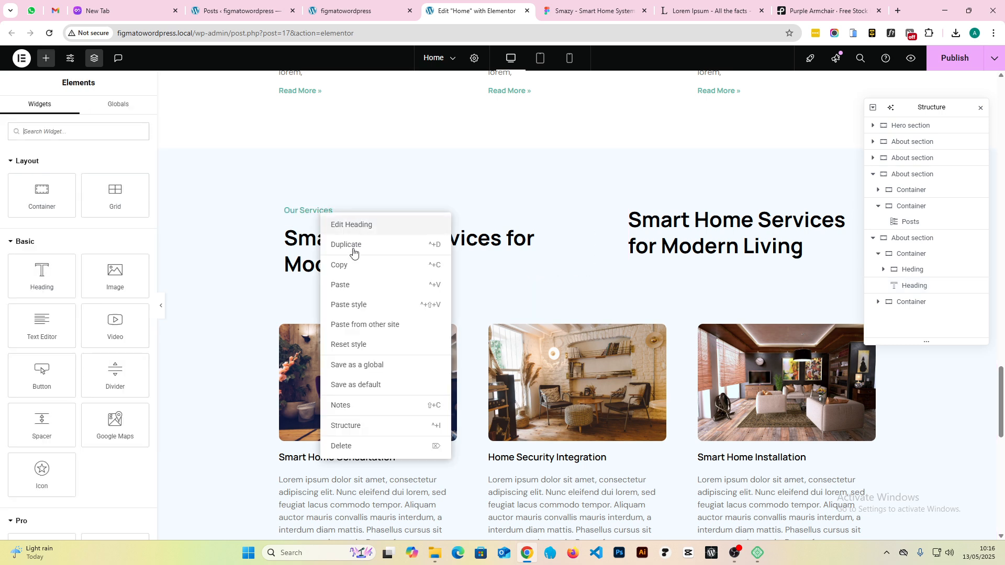
pyautogui.rightClick(712, 217)
pyautogui.click(740, 287)
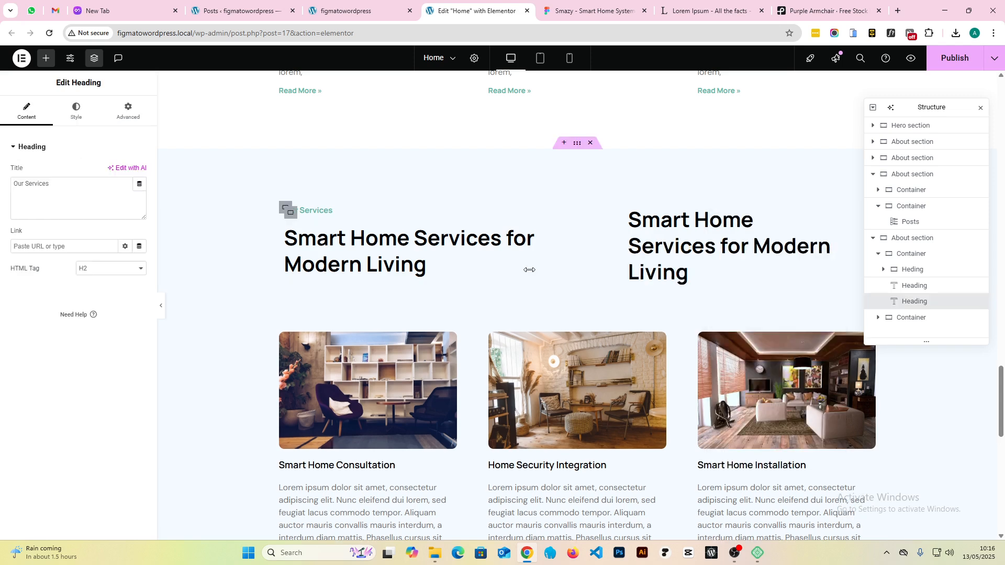
pyautogui.rightClick(288, 207)
pyautogui.click(315, 481)
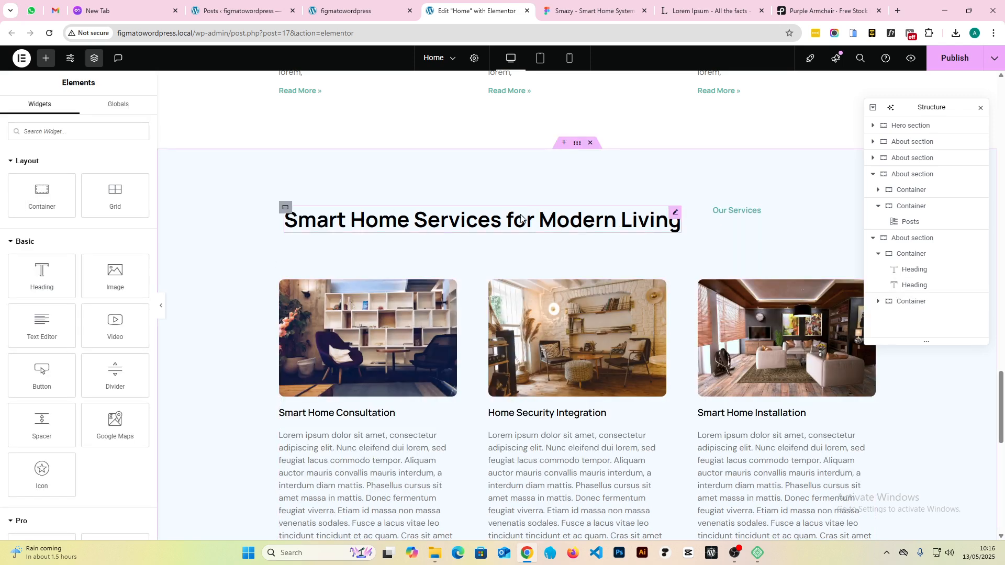
# - Set the header container's direction to column and place the "Our Services" subheading above the main heading
pyautogui.click(730, 213)
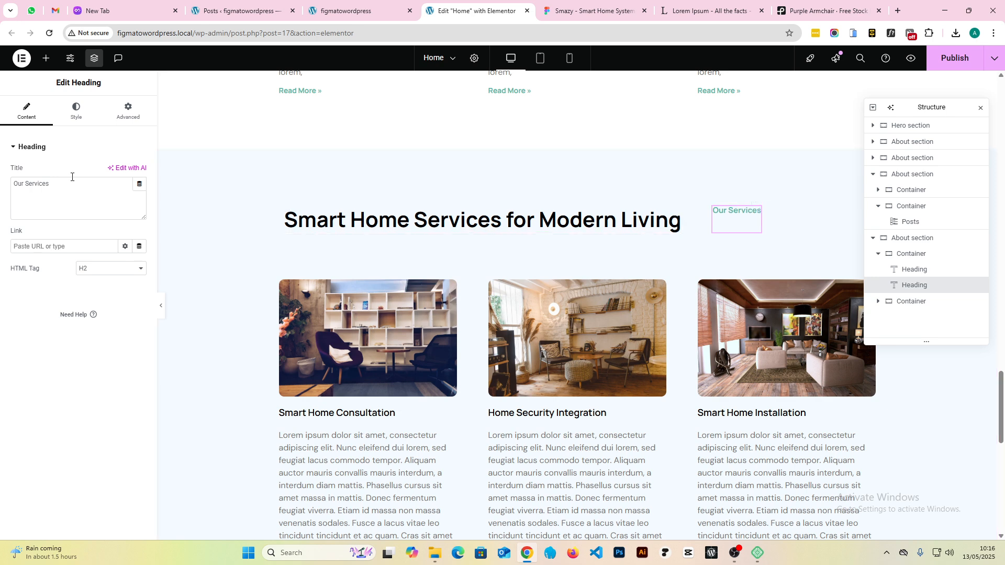
pyautogui.click(76, 110)
pyautogui.click(131, 116)
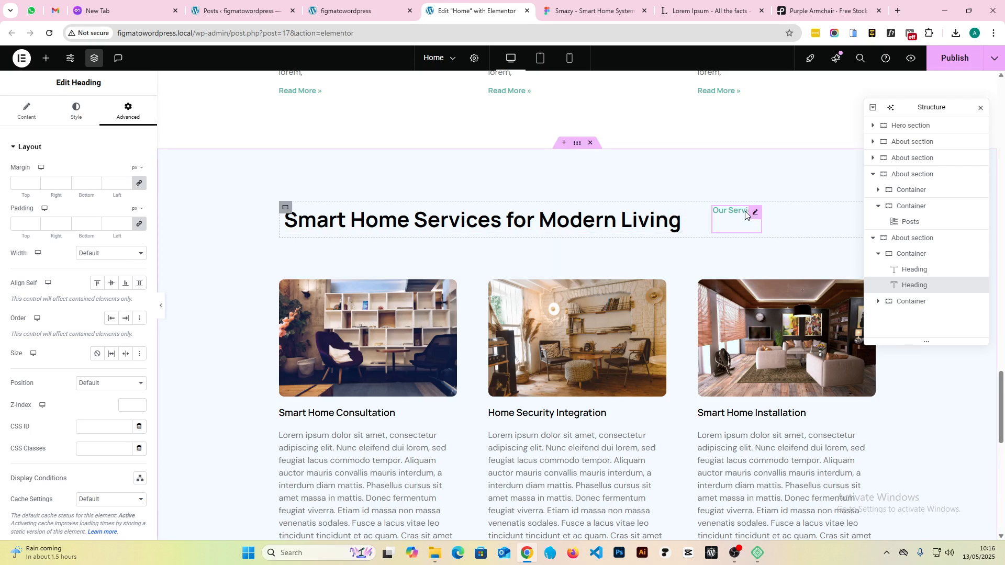
pyautogui.click(285, 207)
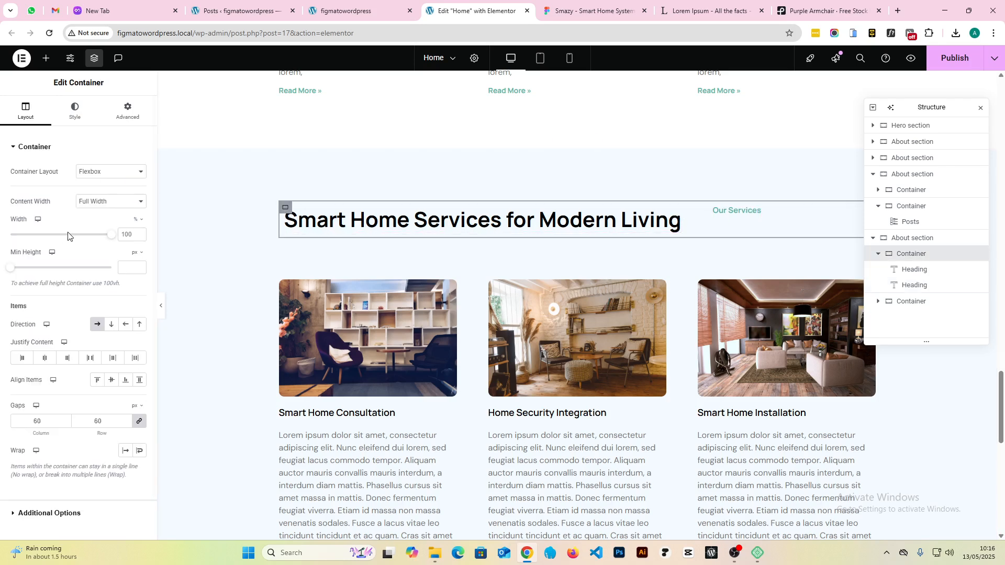
pyautogui.click(111, 323)
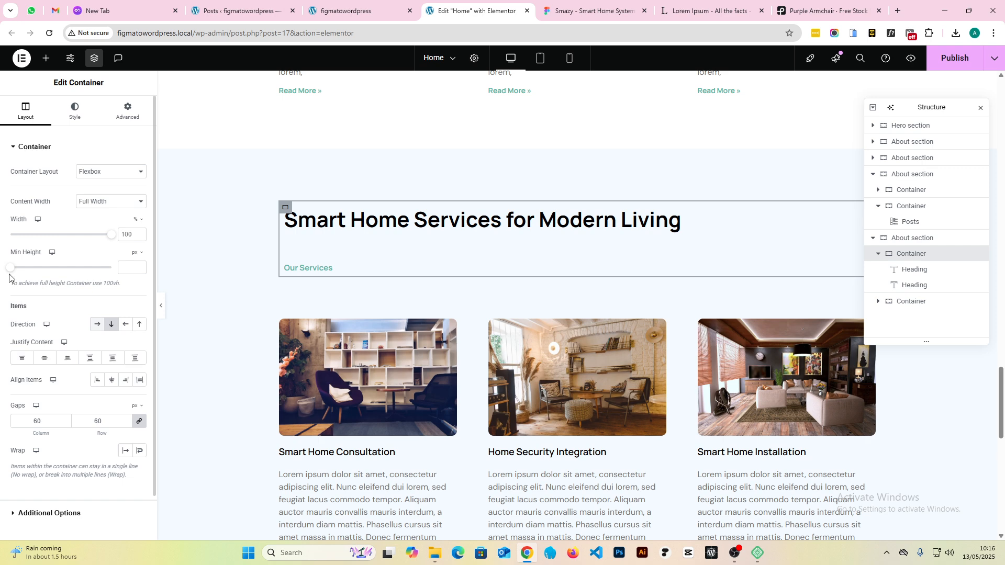
pyautogui.click(343, 218)
pyautogui.moveTo(913, 285); pyautogui.dragTo(912, 268)
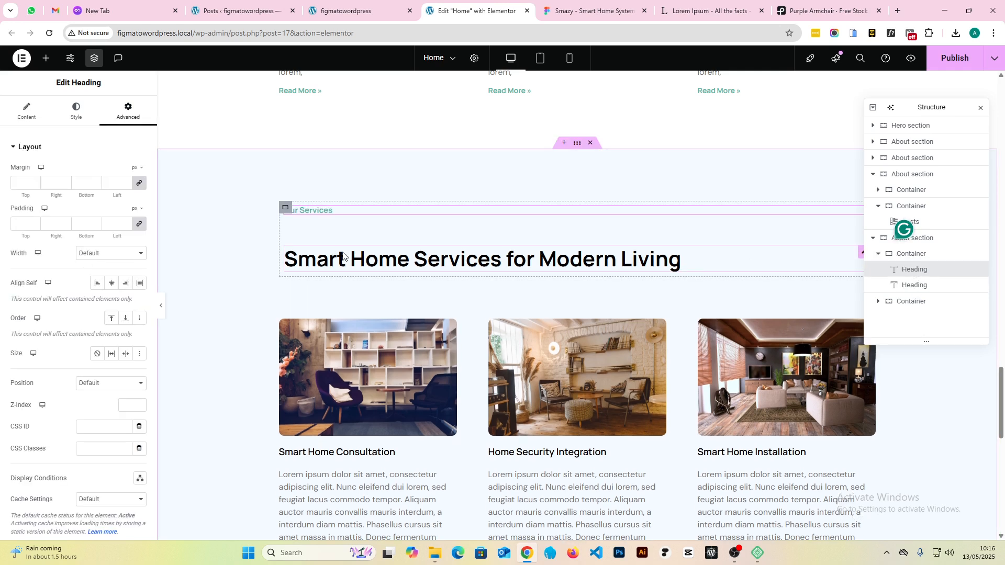
# - Set the header container's column and row gaps to 20 px
pyautogui.click(284, 209)
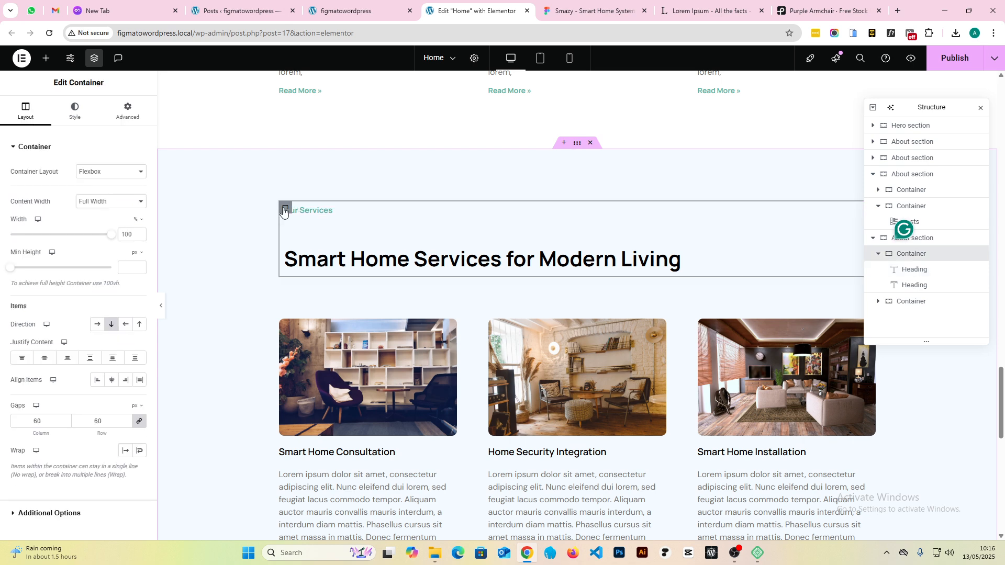
pyautogui.moveTo(47, 418); pyautogui.dragTo(10, 427)
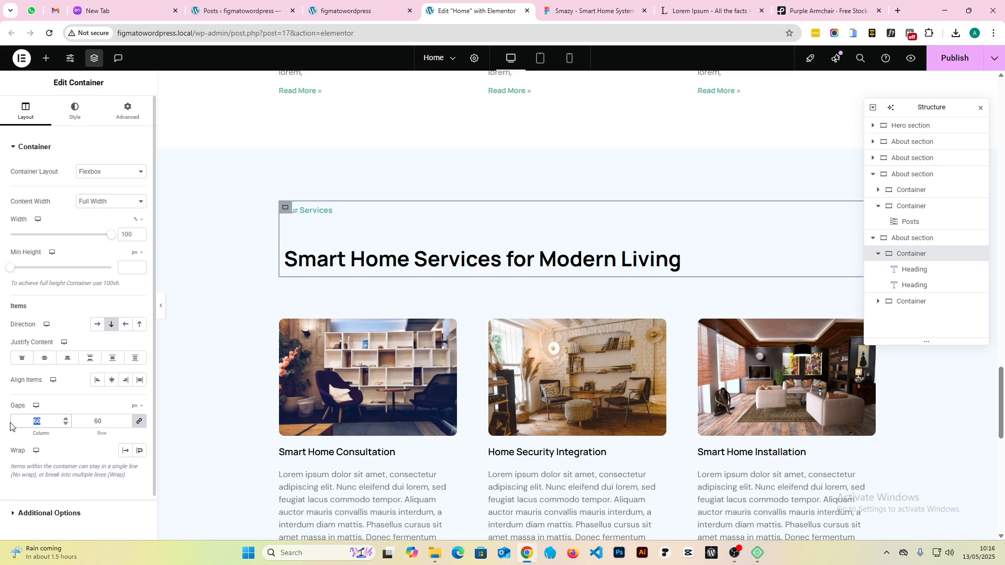
pyautogui.write('20')
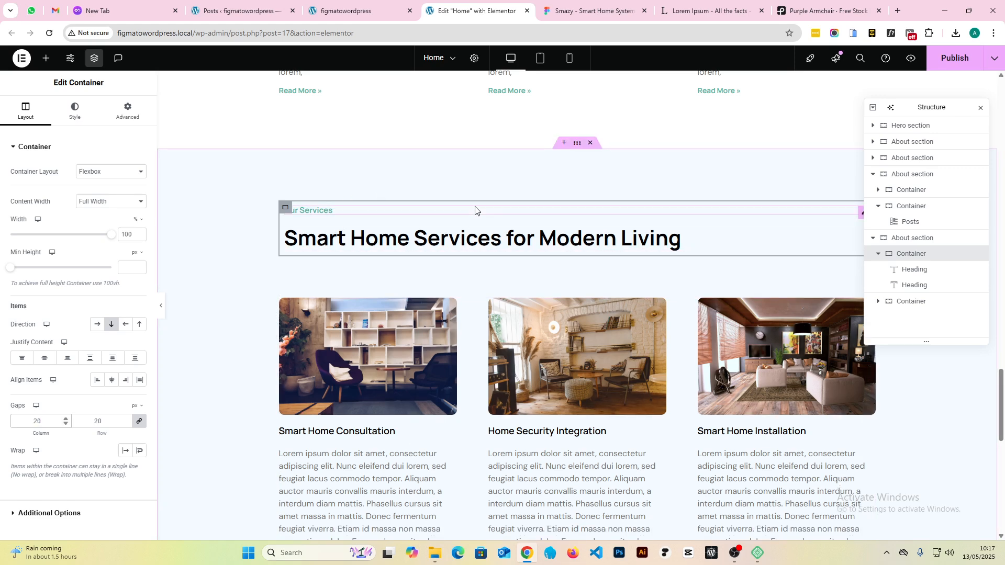
# - Centre-align both the "Our Services" subheading and the main heading in the duplicated section
pyautogui.click(377, 209)
pyautogui.click(77, 111)
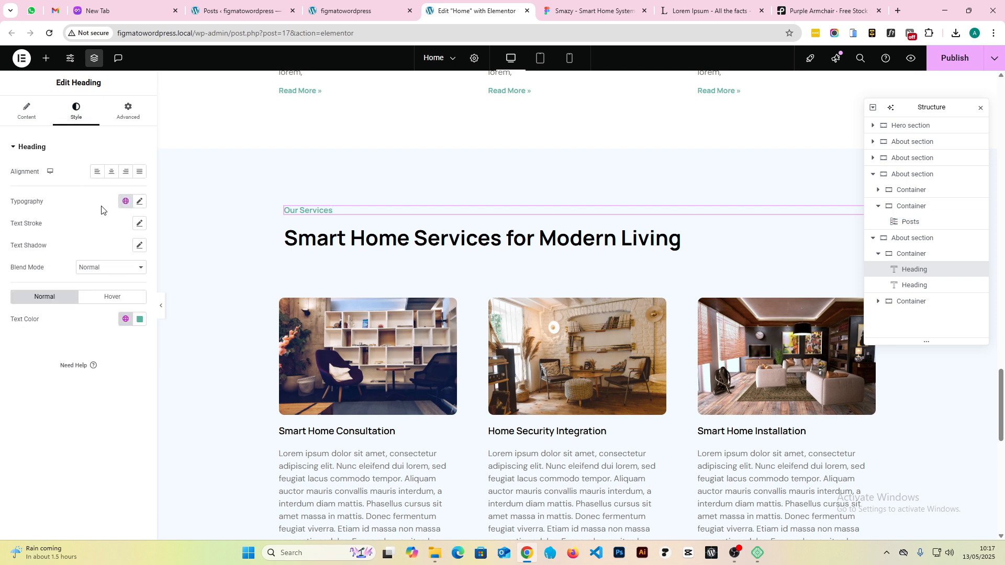
pyautogui.click(111, 172)
pyautogui.click(419, 238)
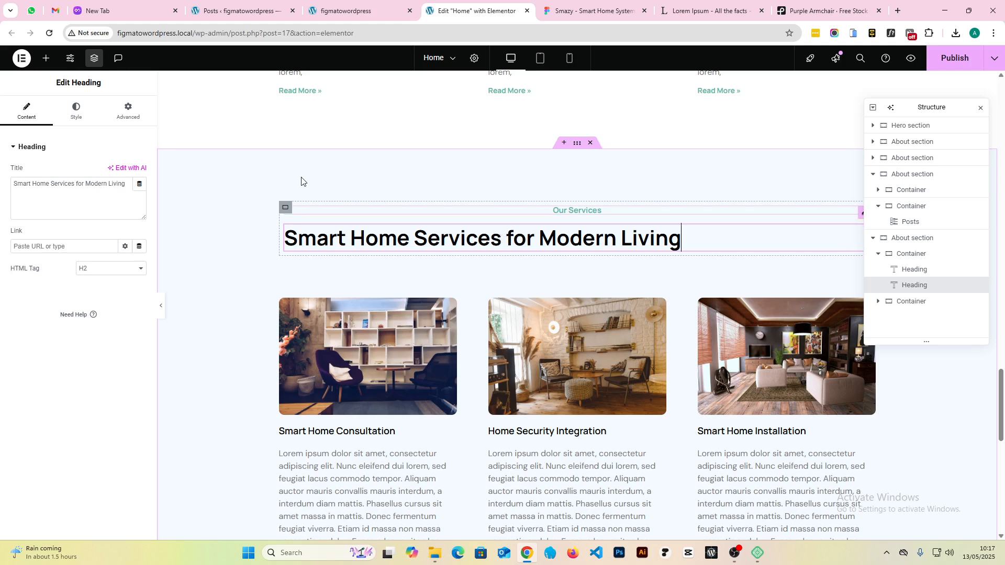
pyautogui.click(76, 111)
pyautogui.click(112, 171)
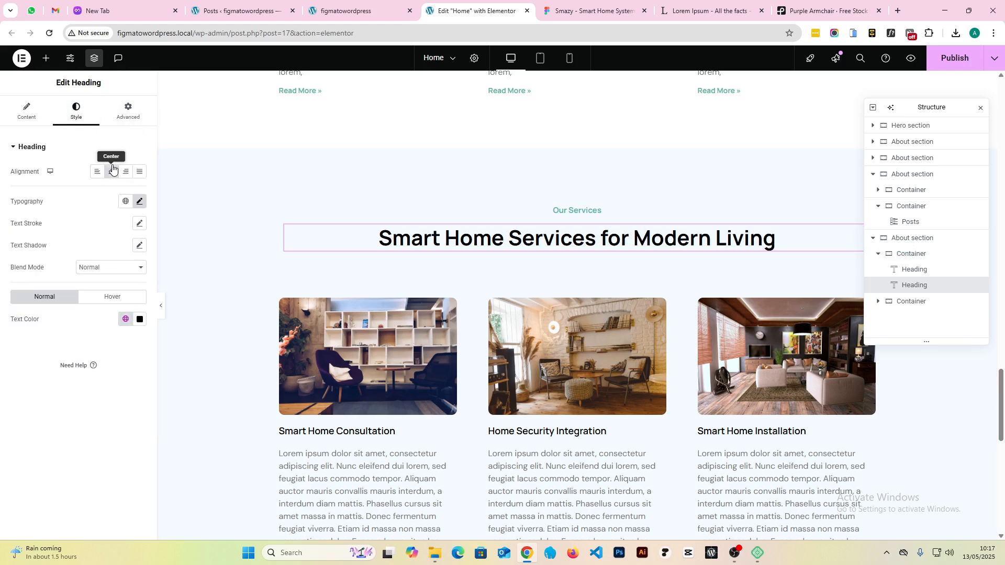
# - Replace the subheading's title with the copied text "The Compability"
pyautogui.click(589, 209)
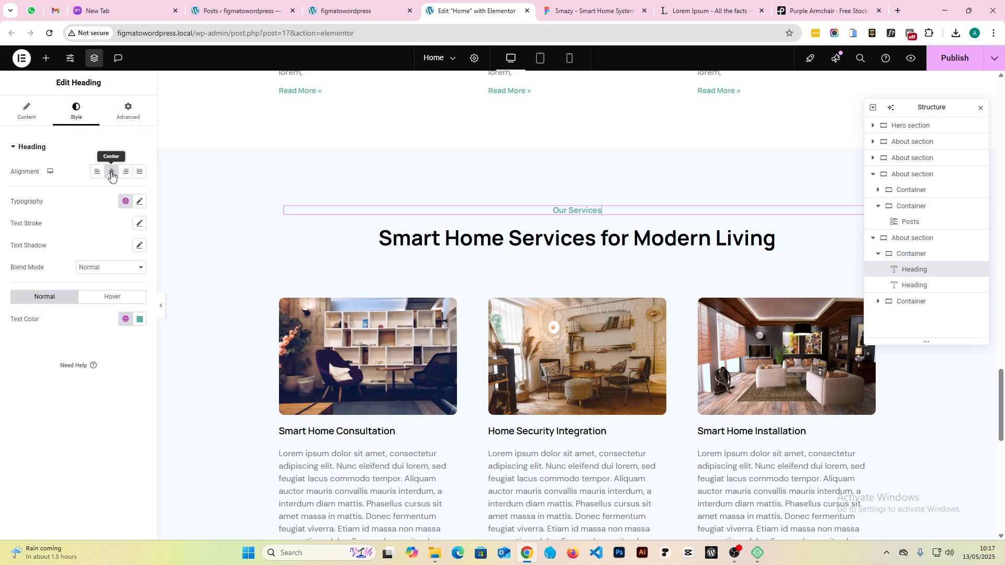
pyautogui.click(32, 114)
pyautogui.moveTo(50, 184); pyautogui.dragTo(0, 191)
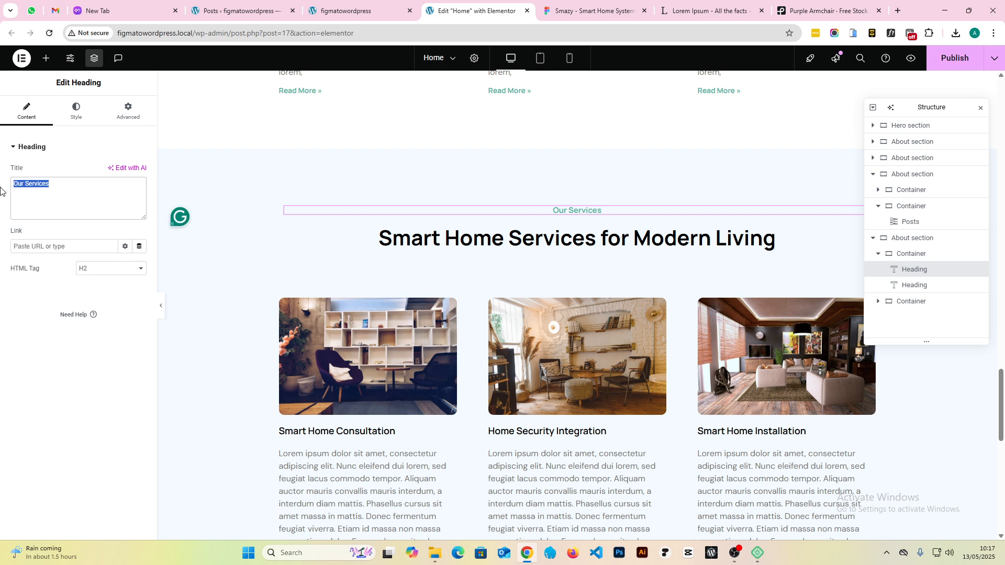
pyautogui.press('super+v')
pyautogui.scroll(-3, 101, 314)
pyautogui.click(101, 325)
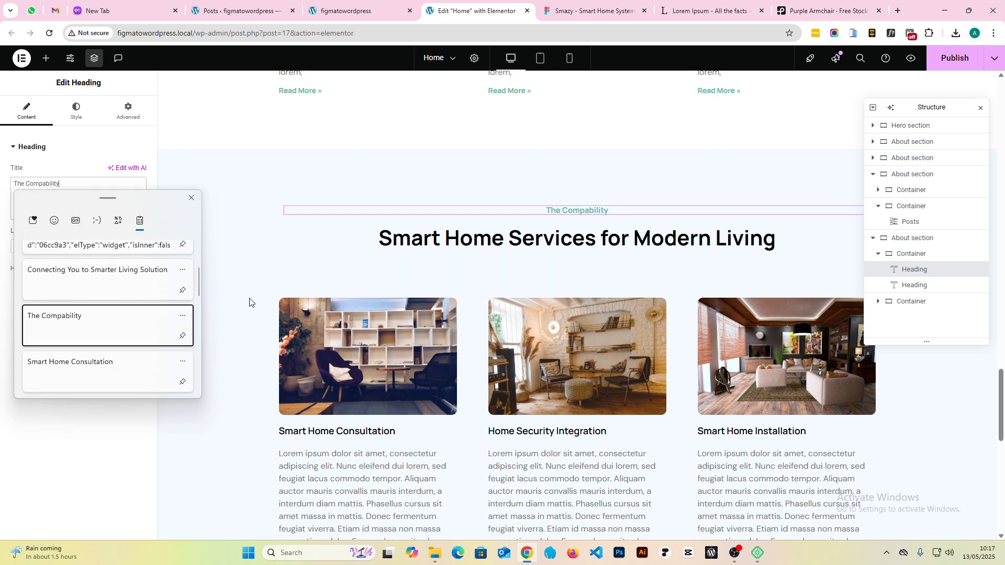
# - Replace the main heading's title with the copied text "Connecting You to Smarter Living Solution"
pyautogui.click(589, 242)
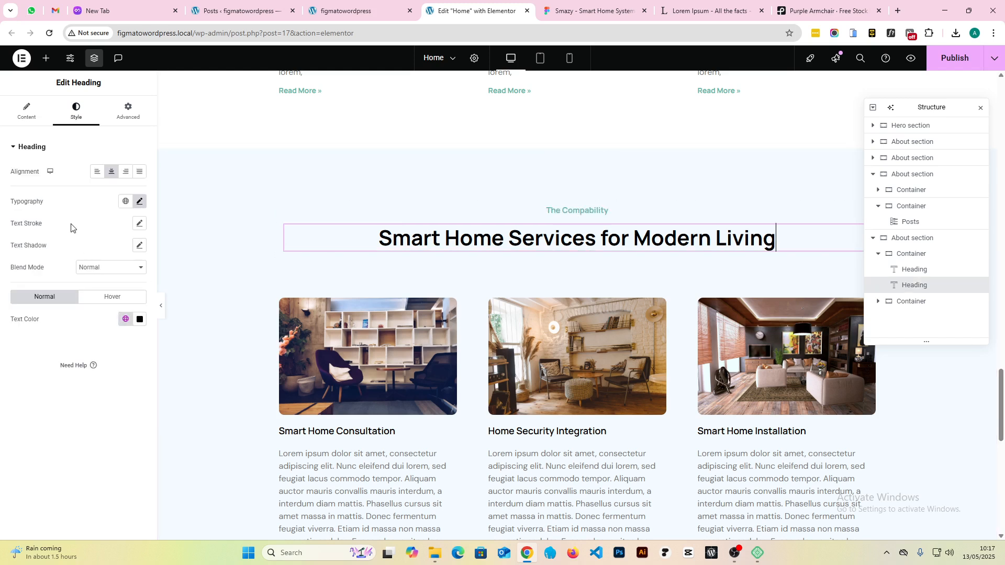
pyautogui.click(29, 111)
pyautogui.click(72, 185)
pyautogui.hotkey('ctrl', 'a')
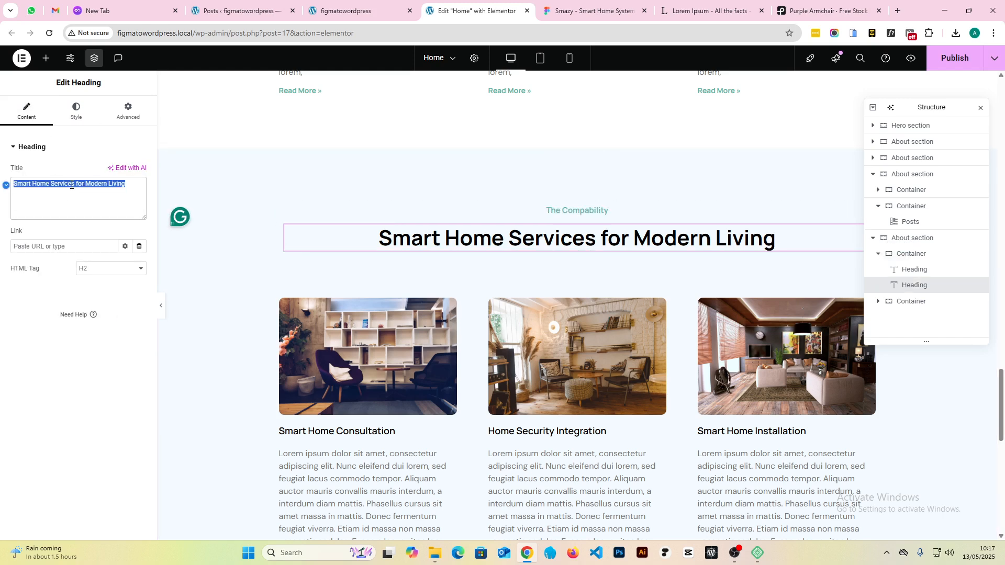
pyautogui.press('super+v')
pyautogui.scroll(-1, 101, 329)
pyautogui.click(97, 352)
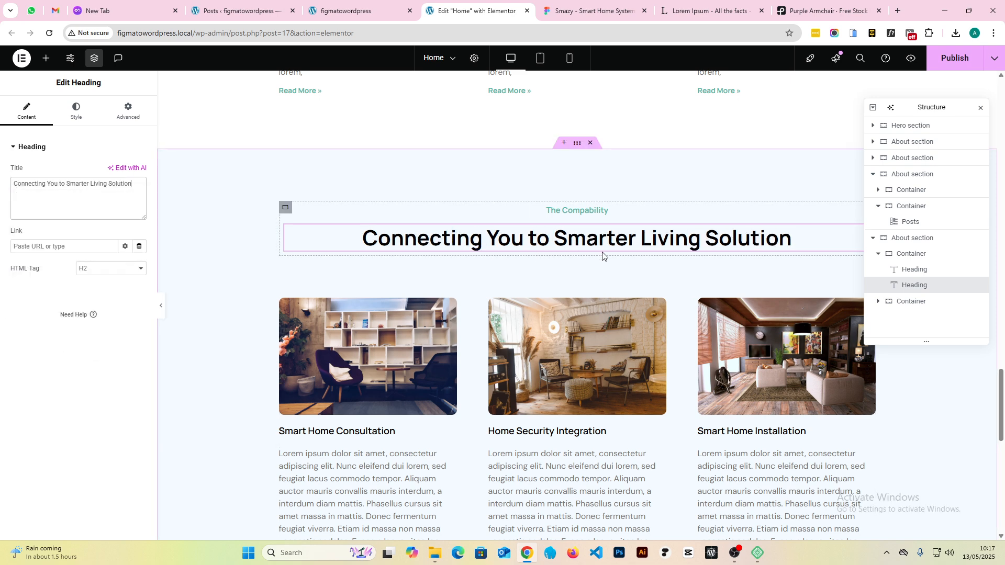
# - Compare the new section's heading with the Figma design, moving the Structure panel clear of the heading area in Elementor
pyautogui.click(606, 8)
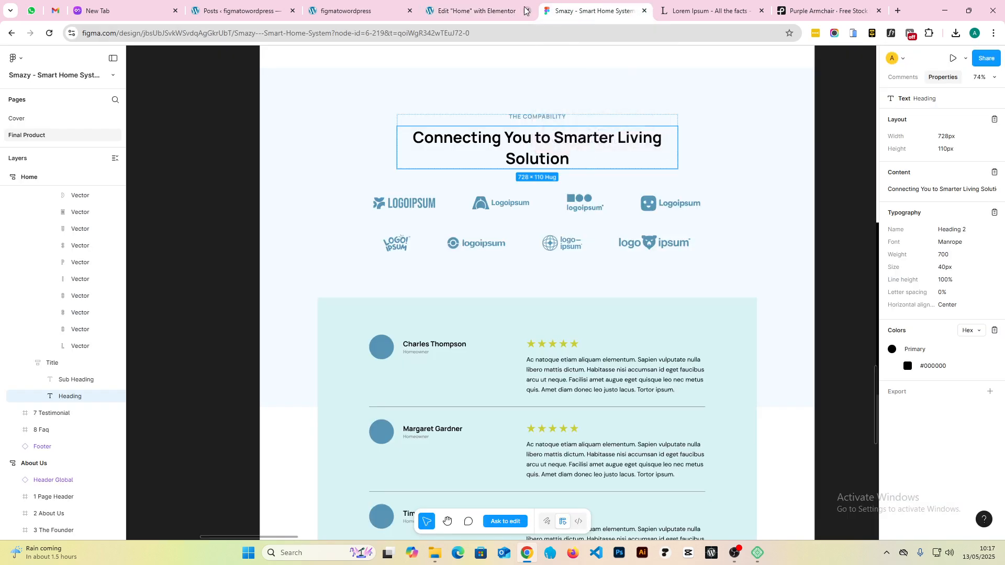
pyautogui.click(494, 3)
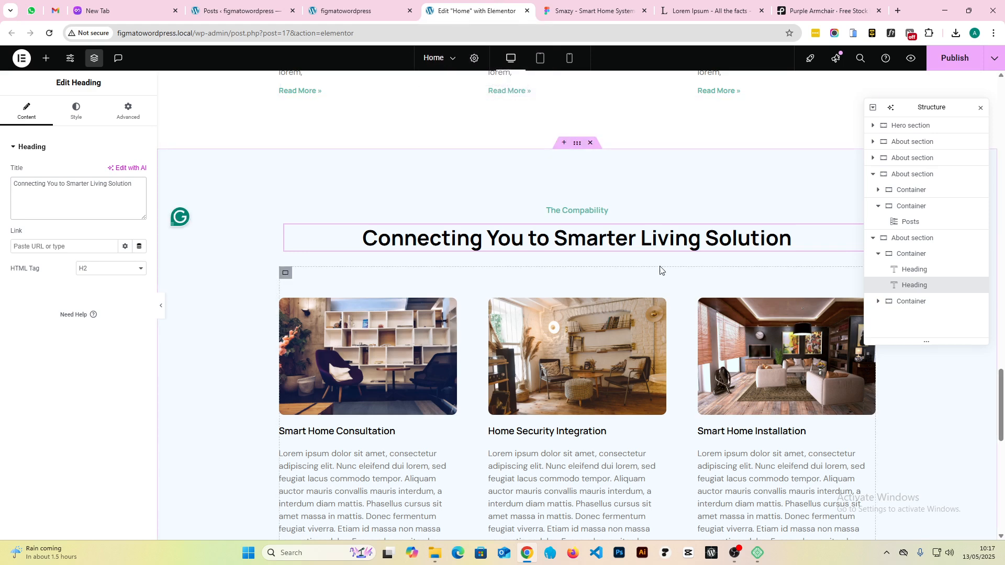
pyautogui.moveTo(942, 105); pyautogui.dragTo(898, 375)
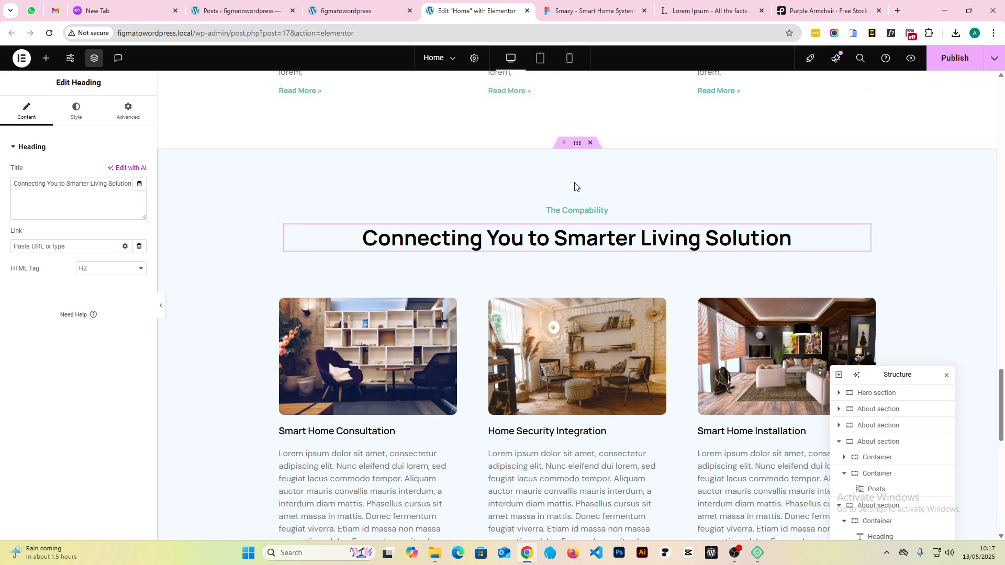
pyautogui.click(588, 7)
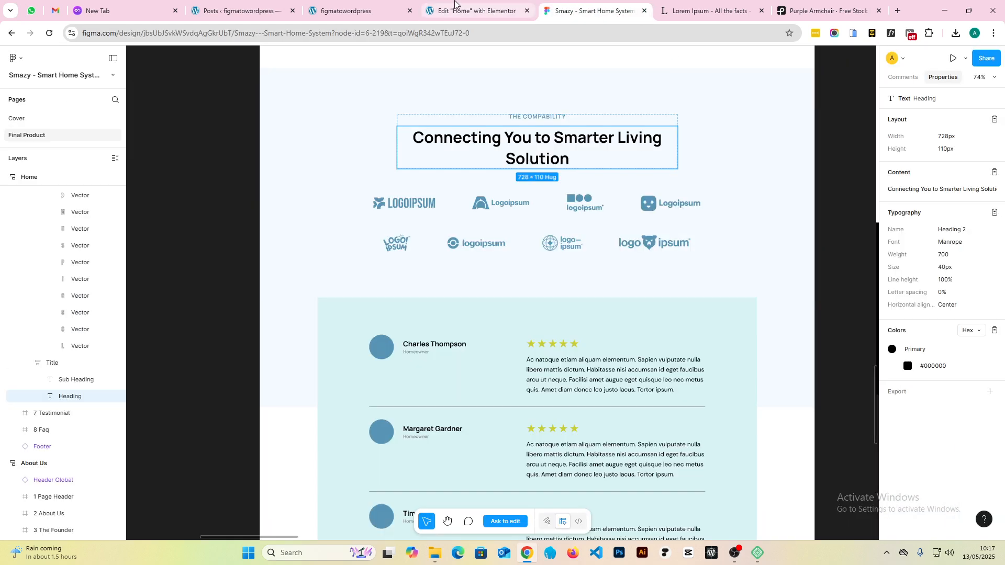
# - In Elementor, make the content width of the "The Compability" heading container Boxed at 600 px and compare it with the Figma design
pyautogui.click(468, 9)
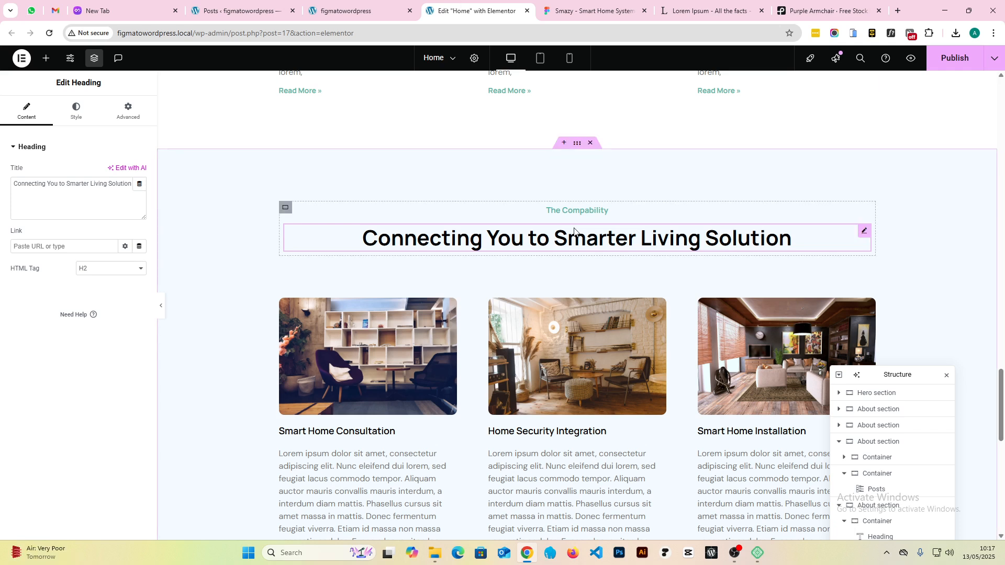
pyautogui.click(286, 207)
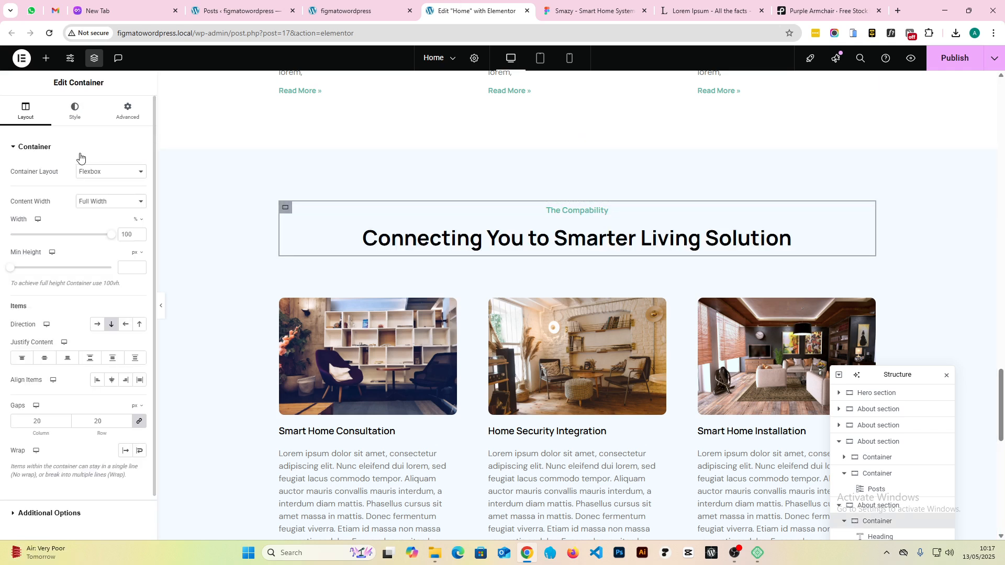
pyautogui.click(104, 202)
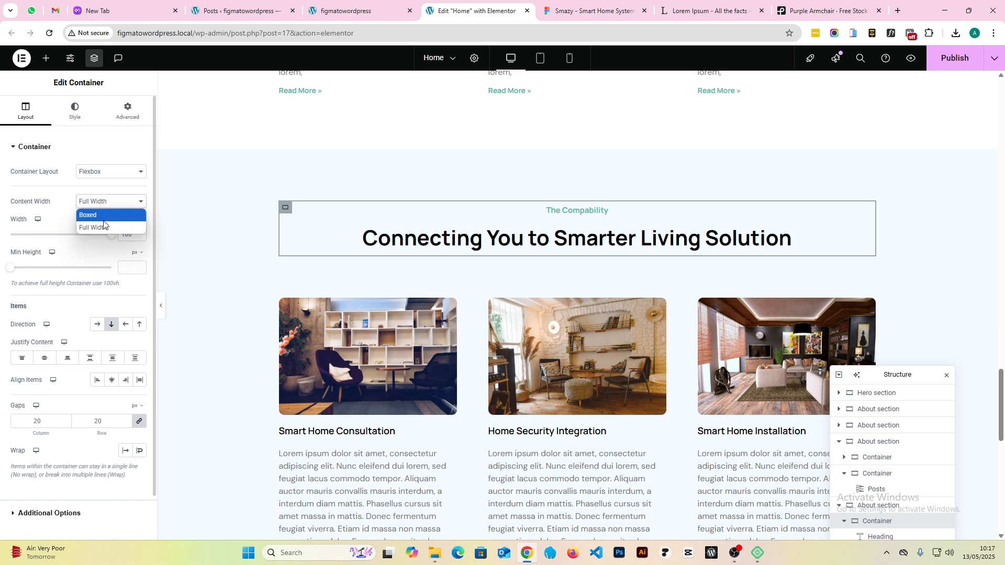
pyautogui.click(105, 216)
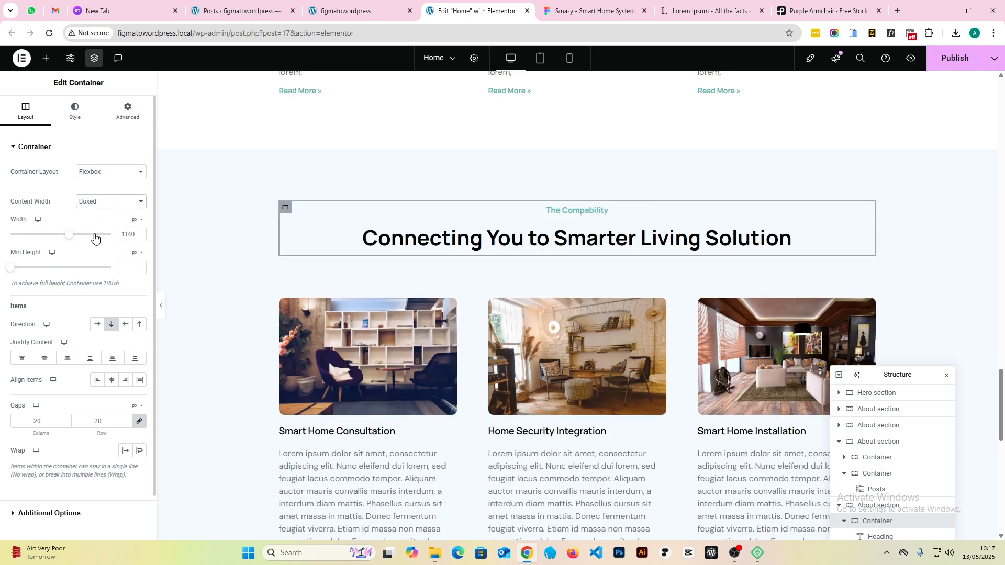
pyautogui.moveTo(64, 236); pyautogui.dragTo(22, 242)
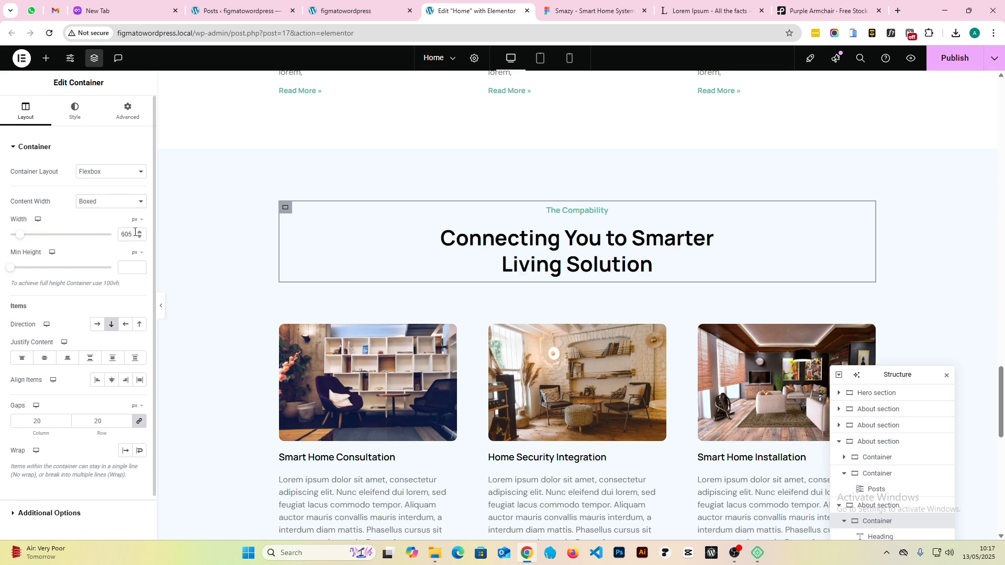
pyautogui.write('600')
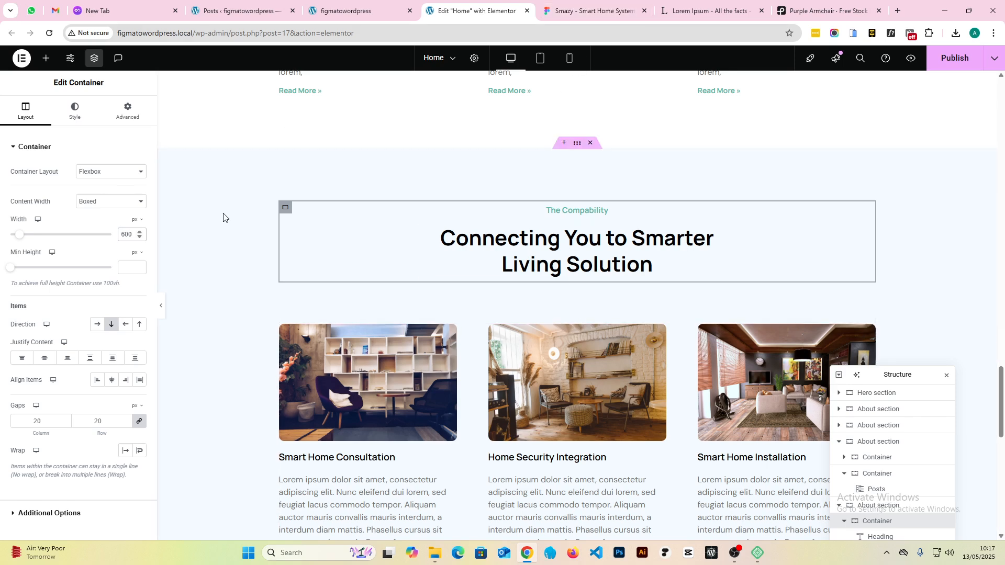
pyautogui.click(585, 11)
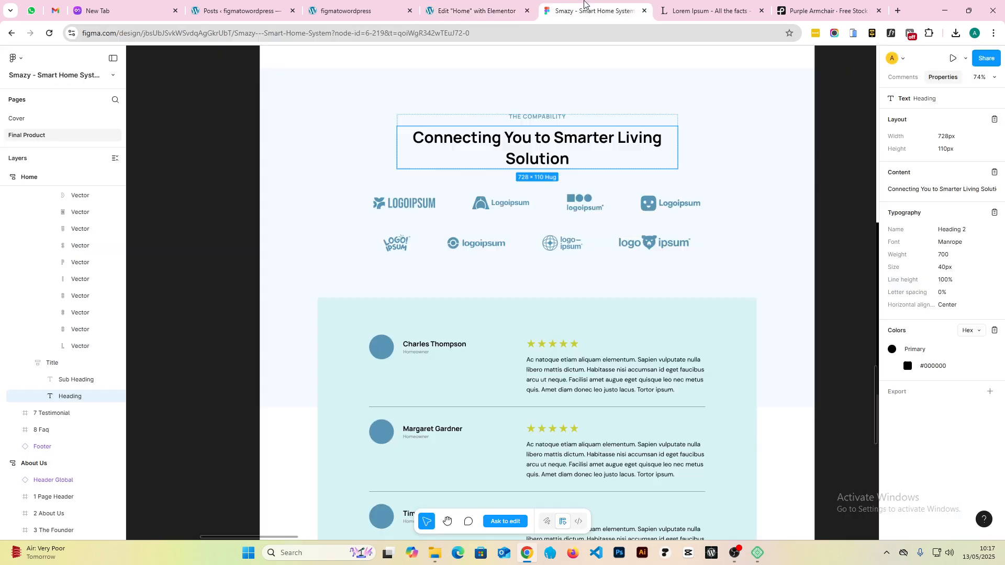
pyautogui.click(460, 8)
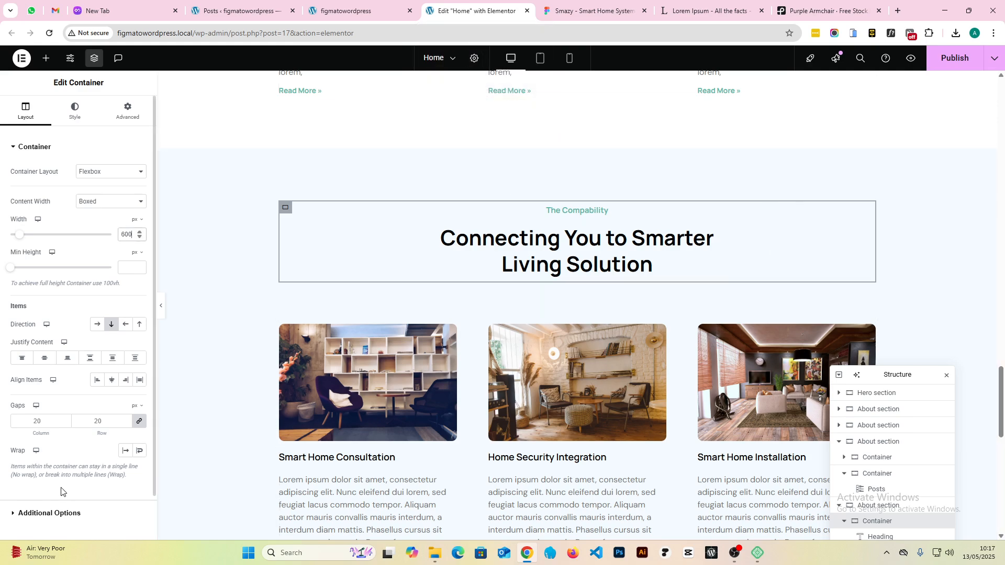
# - Delete the posts widget from the "The Compability" section
pyautogui.scroll(-3, 504, 362)
pyautogui.scroll(4, 434, 239)
pyautogui.scroll(-4, 680, 212)
pyautogui.rightClick(680, 212)
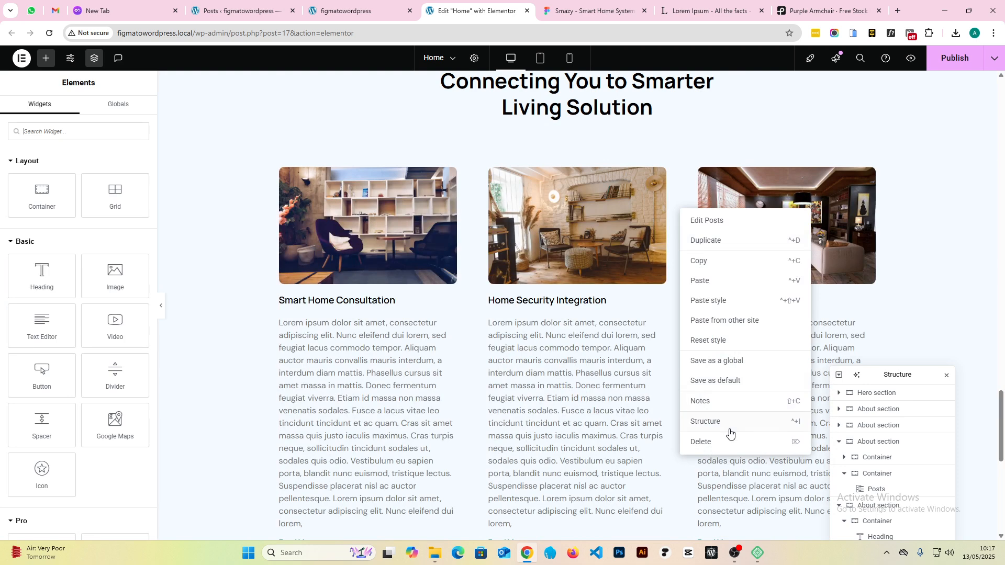
pyautogui.click(702, 441)
pyautogui.scroll(2, 498, 210)
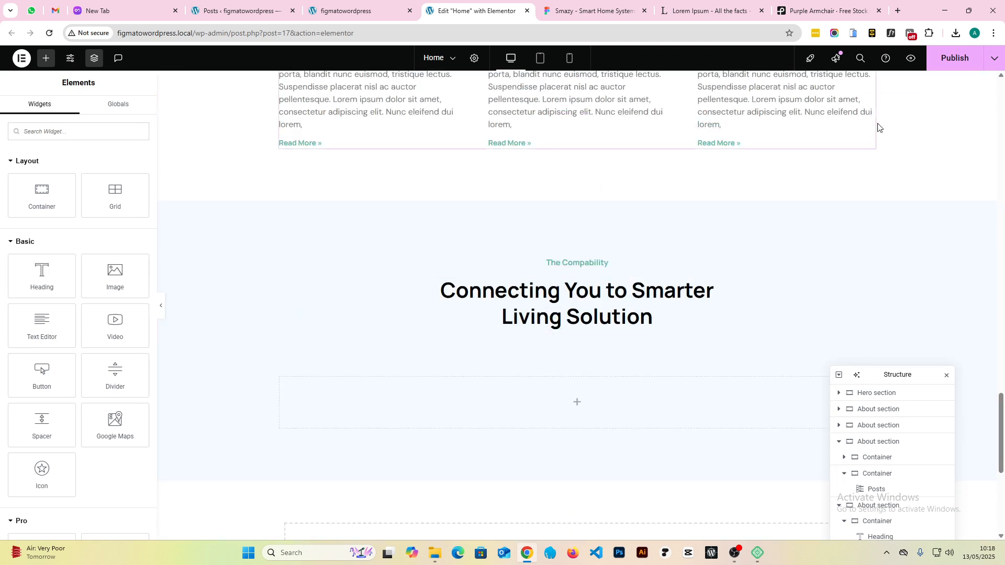
# - Examine the arrangement of the Logo Client frame in the Figma design and return to the Elementor page
pyautogui.click(591, 2)
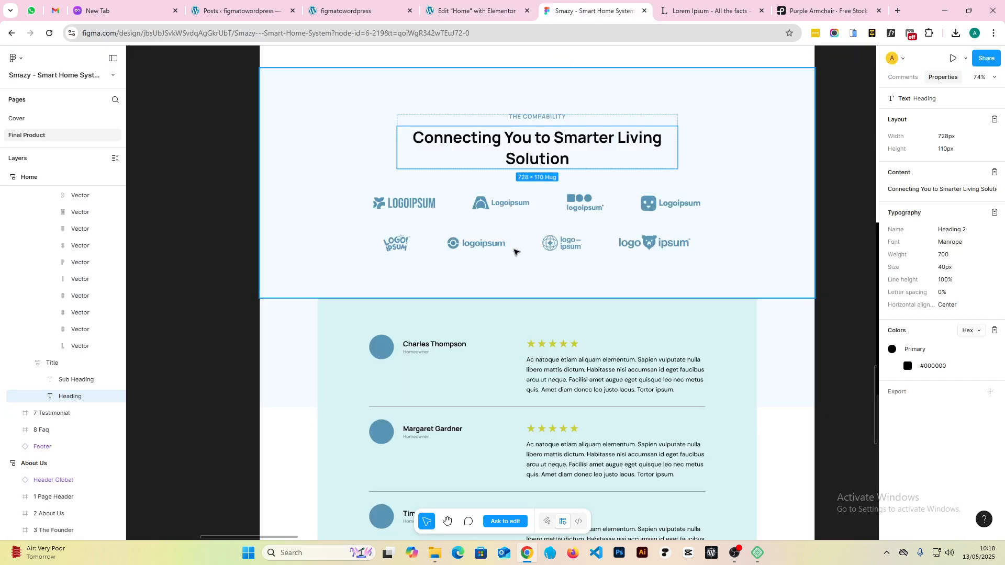
pyautogui.click(489, 223)
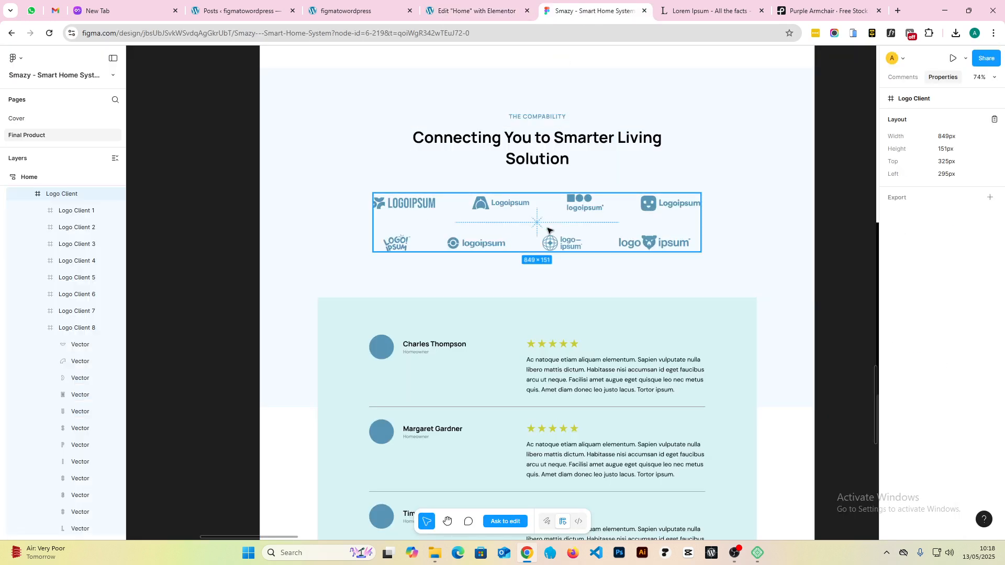
pyautogui.click(471, 6)
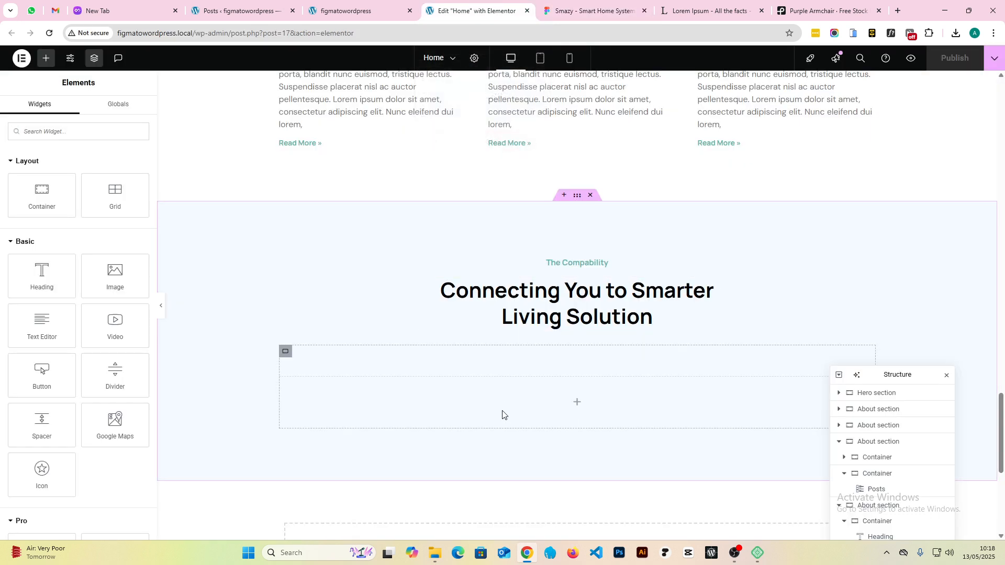
pyautogui.click(591, 10)
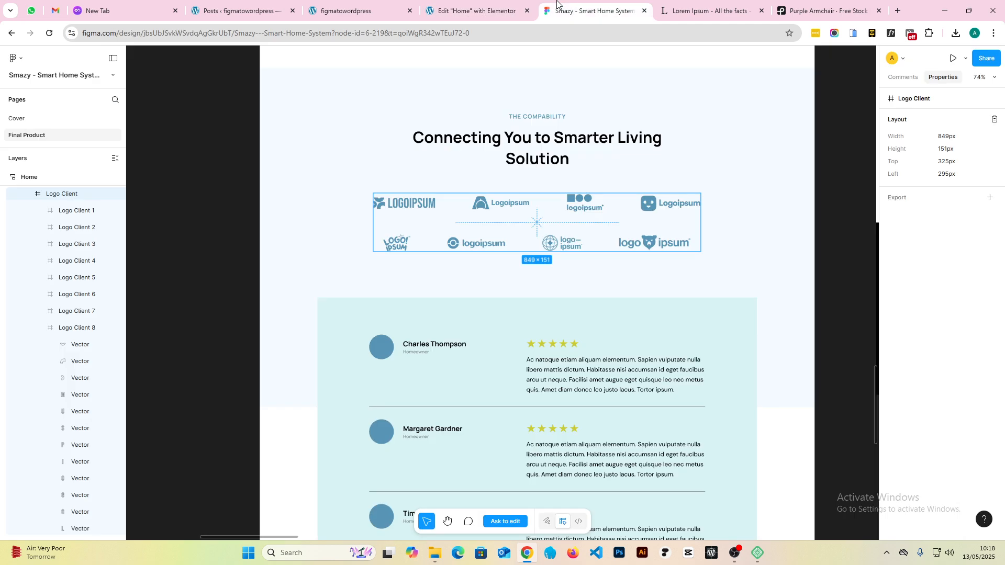
pyautogui.click(475, 4)
pyautogui.click(591, 11)
pyautogui.click(475, 10)
# - Add a Gallery widget to the empty container below the "Connecting You to Smarter Living Solution" heading
pyautogui.click(42, 127)
pyautogui.write('gall')
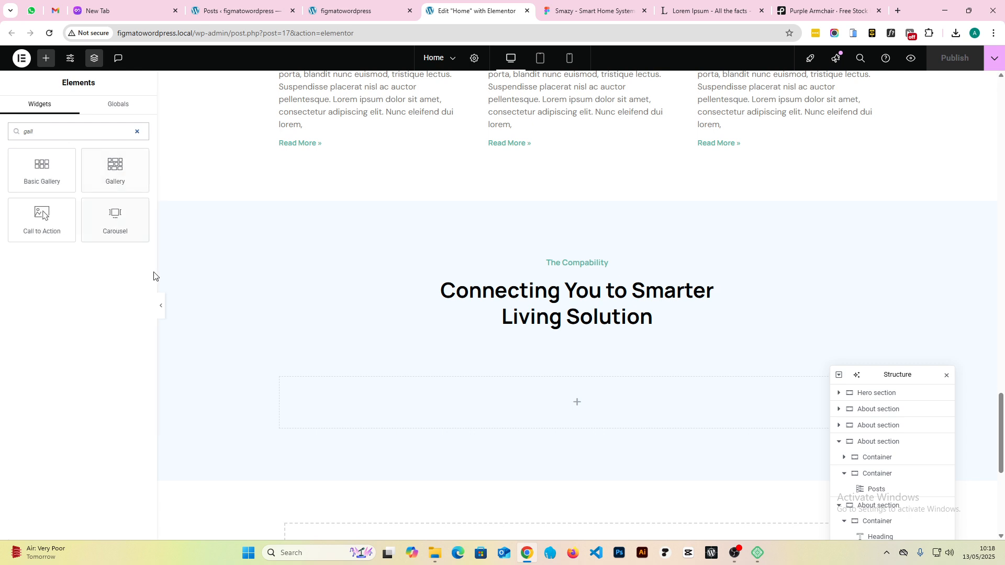
pyautogui.moveTo(116, 170); pyautogui.dragTo(600, 397)
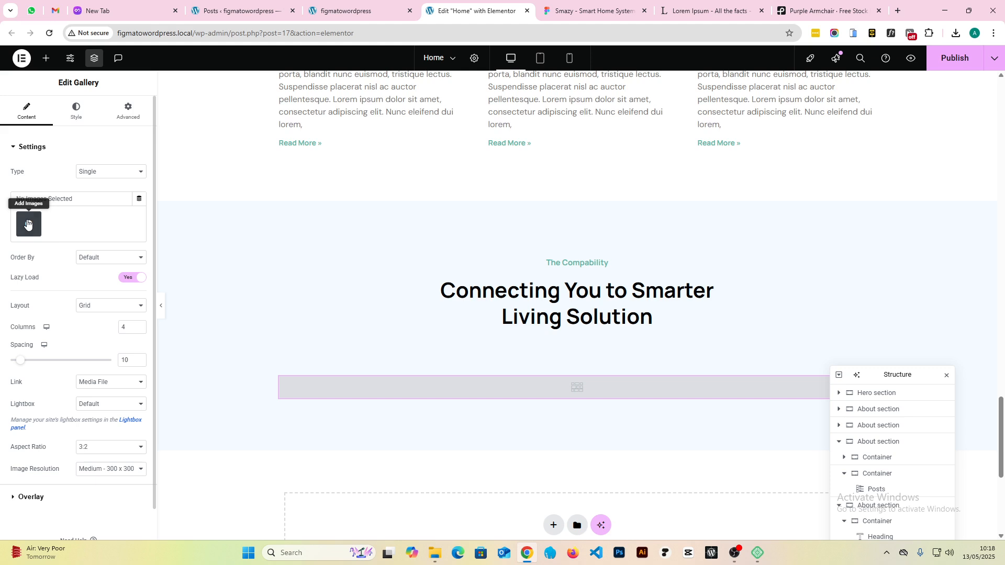
# - Upload the eight images Logo Client 1.png to Logo Client 8.png from Downloads and insert them into the gallery
pyautogui.click(28, 223)
pyautogui.click(137, 97)
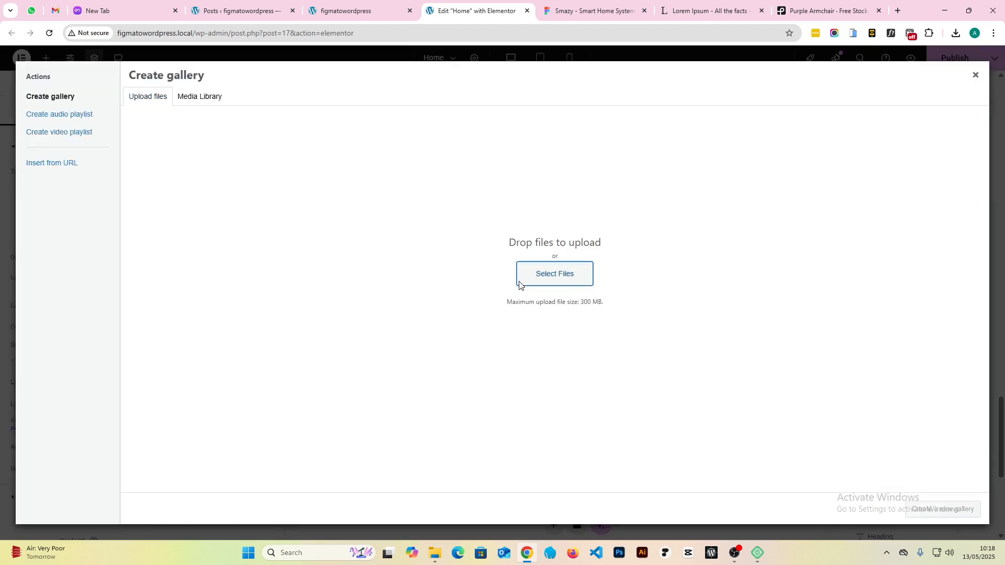
pyautogui.click(549, 284)
pyautogui.click(54, 161)
pyautogui.click(142, 126)
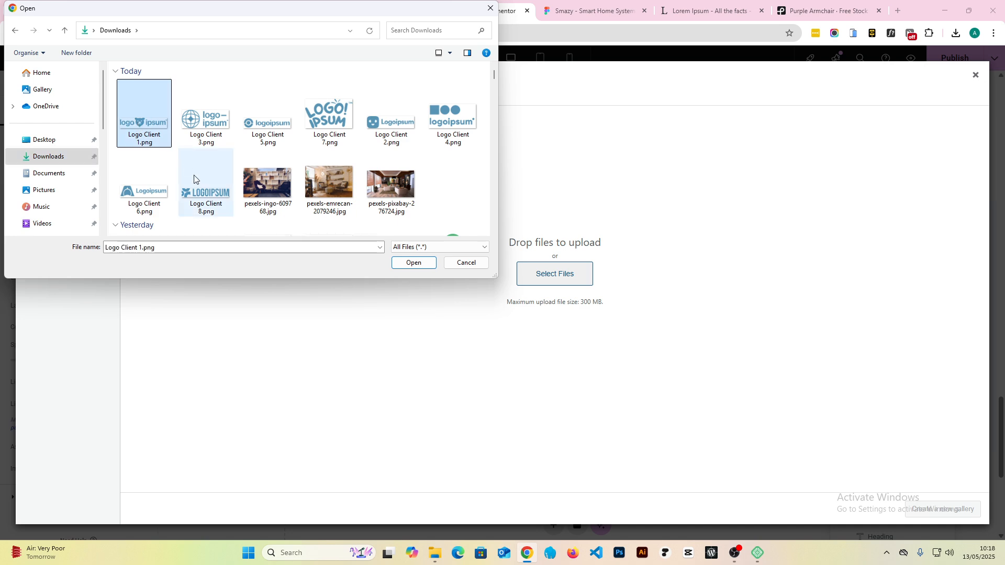
pyautogui.keyDown('shift'); pyautogui.click(191, 176); pyautogui.keyUp('shift')
pyautogui.click(411, 266)
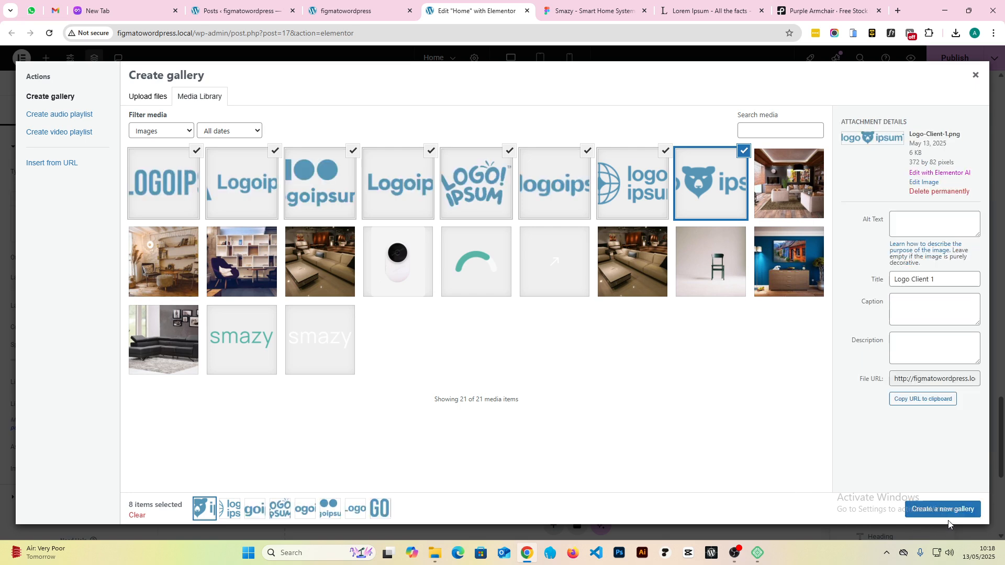
pyautogui.click(942, 509)
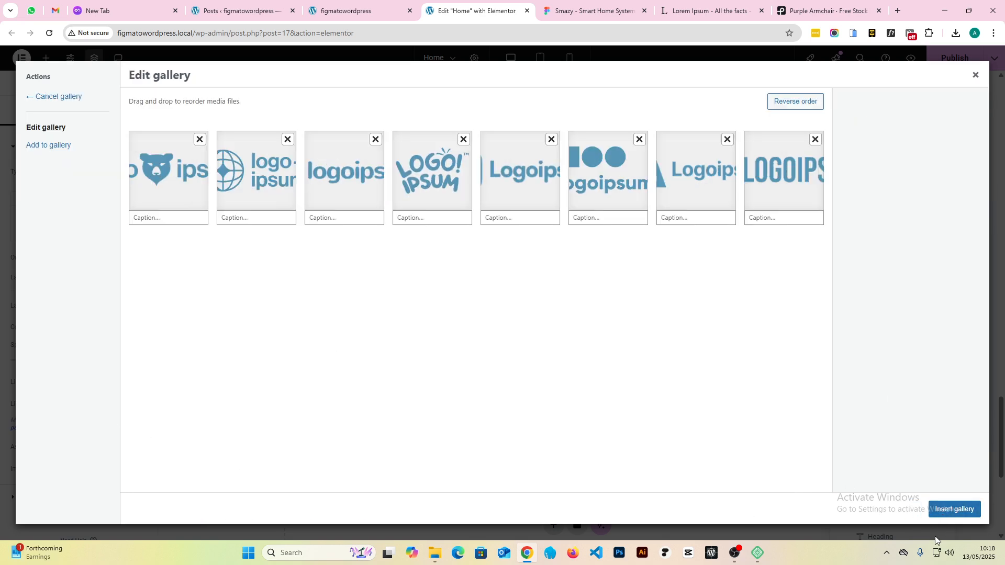
pyautogui.click(955, 509)
# - Check the logo layout in Figma, set the gallery's spacing to 40, and set its link to None
pyautogui.scroll(-4, 617, 269)
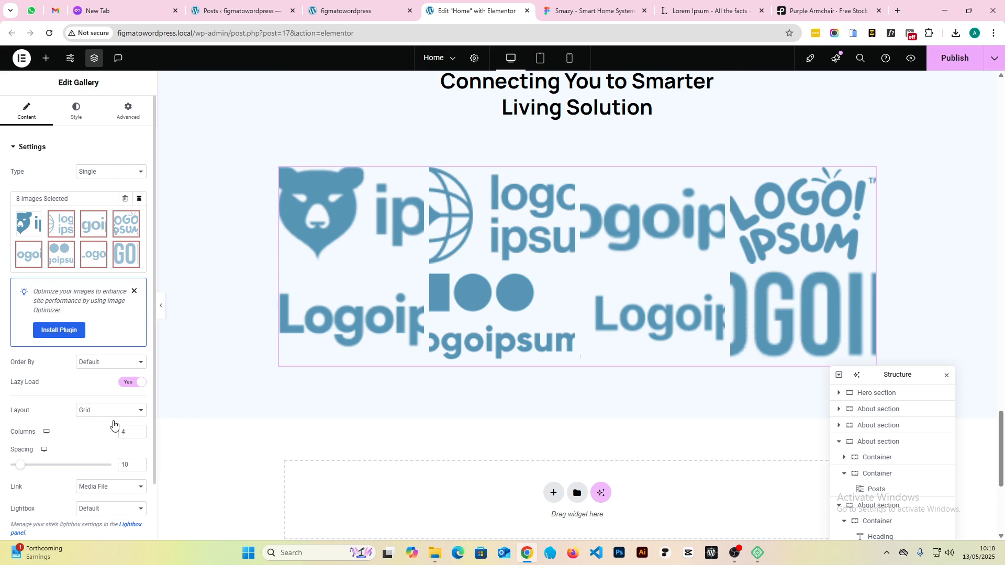
pyautogui.scroll(-2, 108, 415)
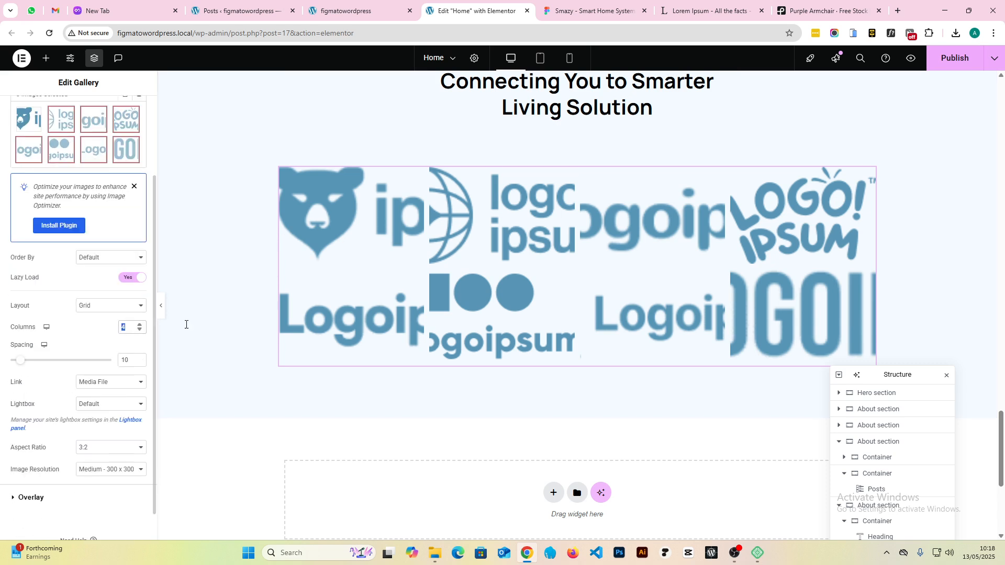
pyautogui.click(623, 8)
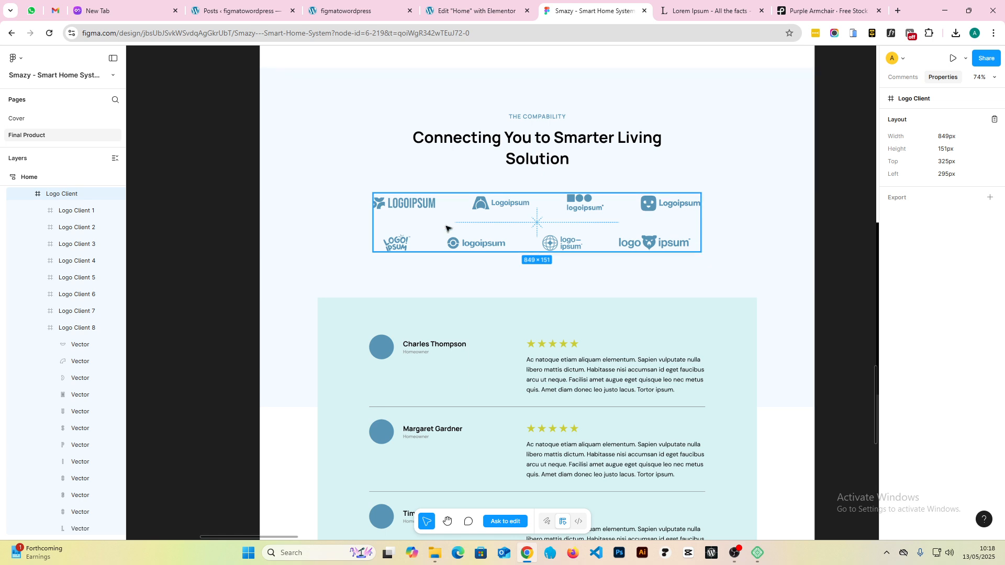
pyautogui.click(467, 6)
pyautogui.moveTo(21, 359); pyautogui.dragTo(42, 360)
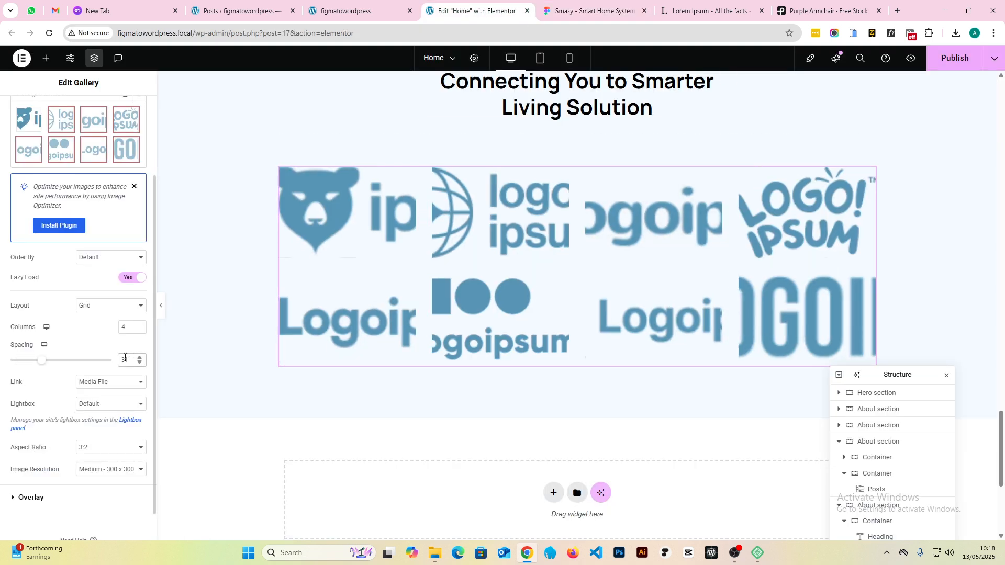
pyautogui.click(102, 386)
pyautogui.click(98, 395)
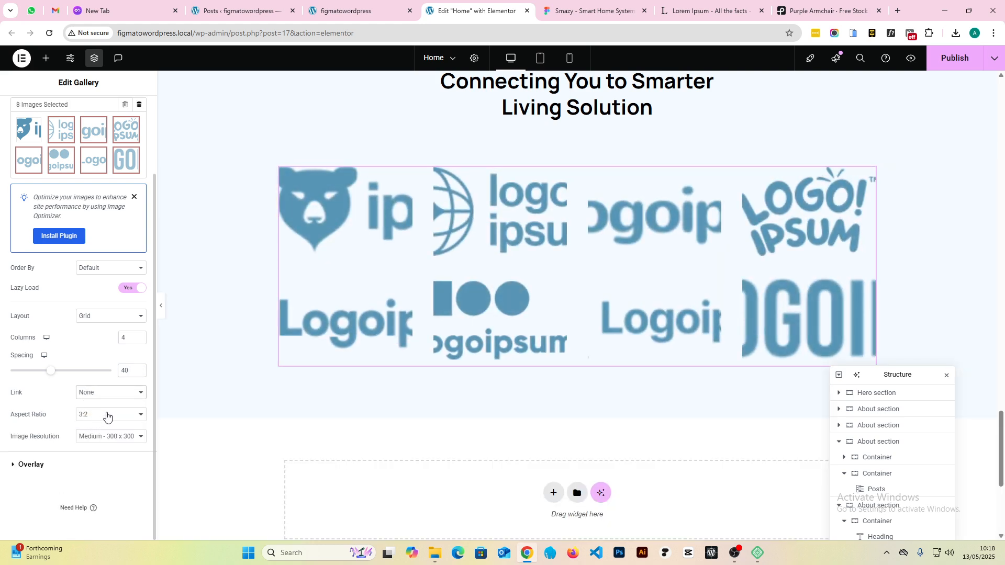
# - Try a 1:1 aspect ratio on the logo gallery and restore 3:2
pyautogui.click(104, 420)
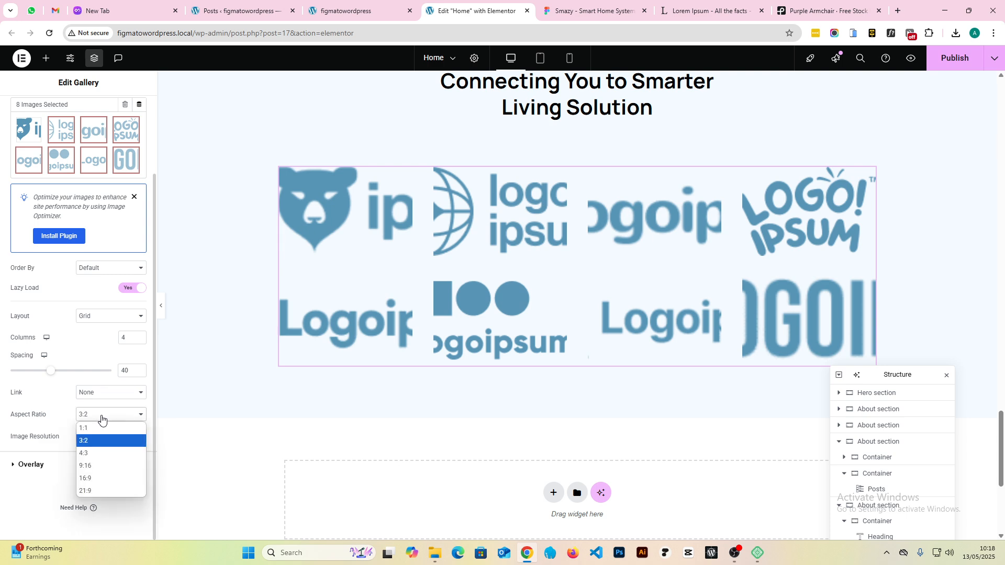
pyautogui.click(82, 425)
pyautogui.click(106, 419)
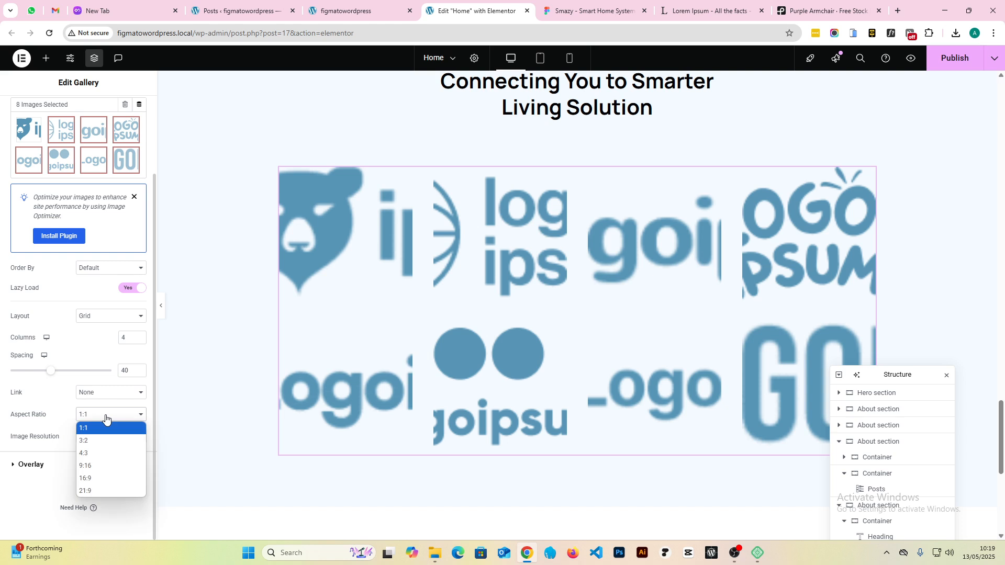
pyautogui.click(93, 442)
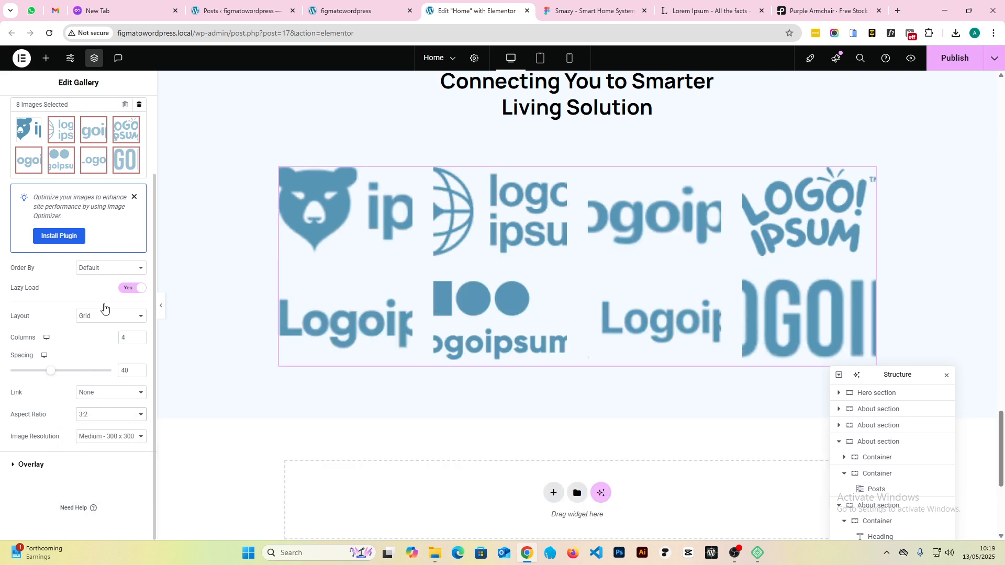
pyautogui.click(118, 269)
pyautogui.click(69, 286)
pyautogui.scroll(2, 71, 382)
pyautogui.click(90, 171)
pyautogui.click(92, 173)
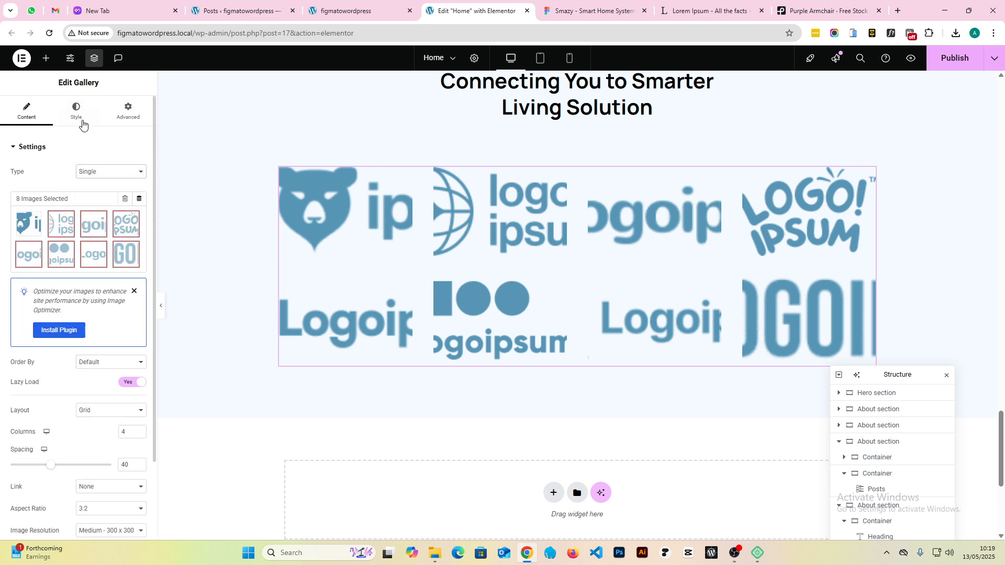
# - Look through the gallery's image and overlay styles, set its content padding to 0 px, and return to the gallery settings
pyautogui.click(76, 111)
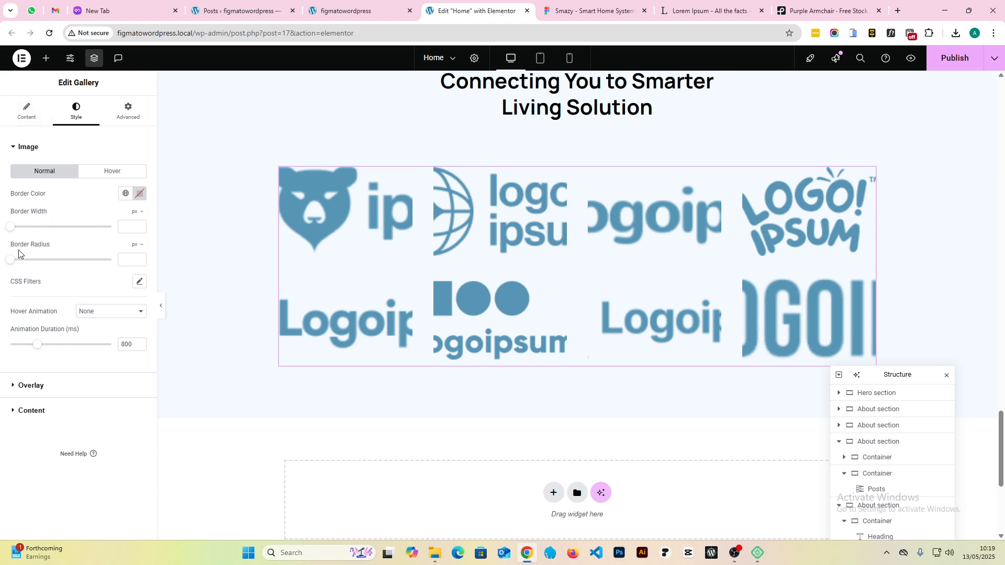
pyautogui.click(33, 385)
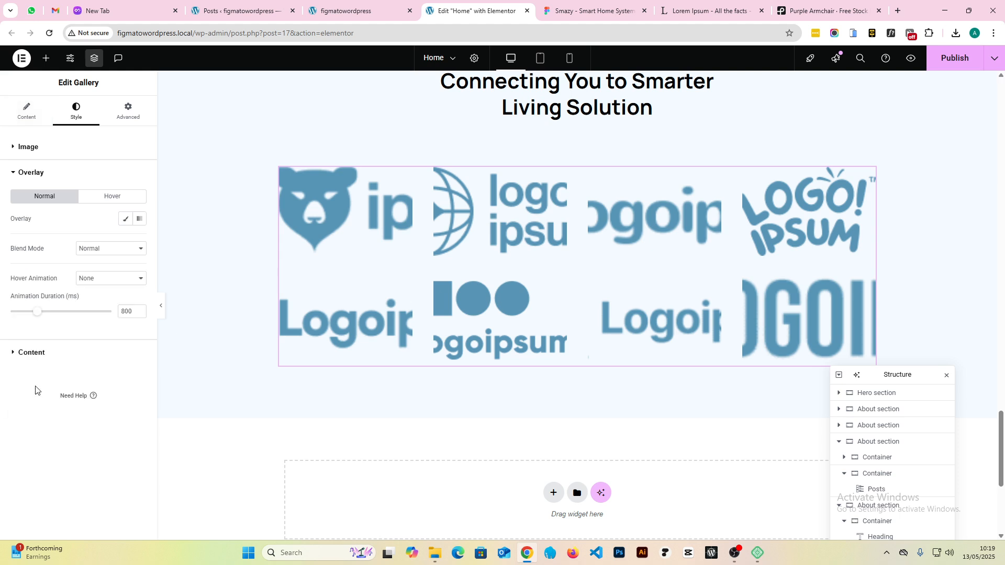
pyautogui.click(37, 358)
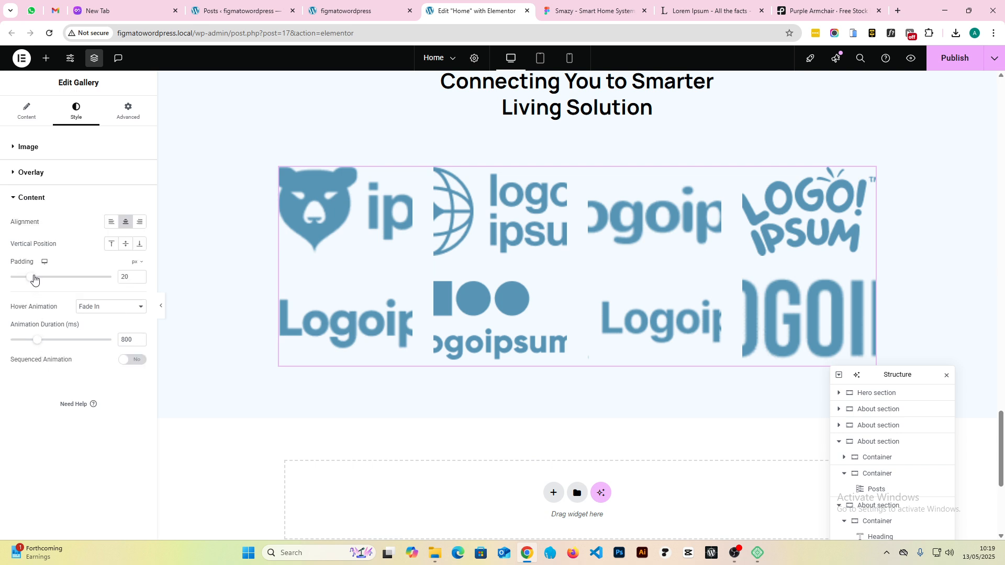
pyautogui.moveTo(26, 281); pyautogui.dragTo(0, 280)
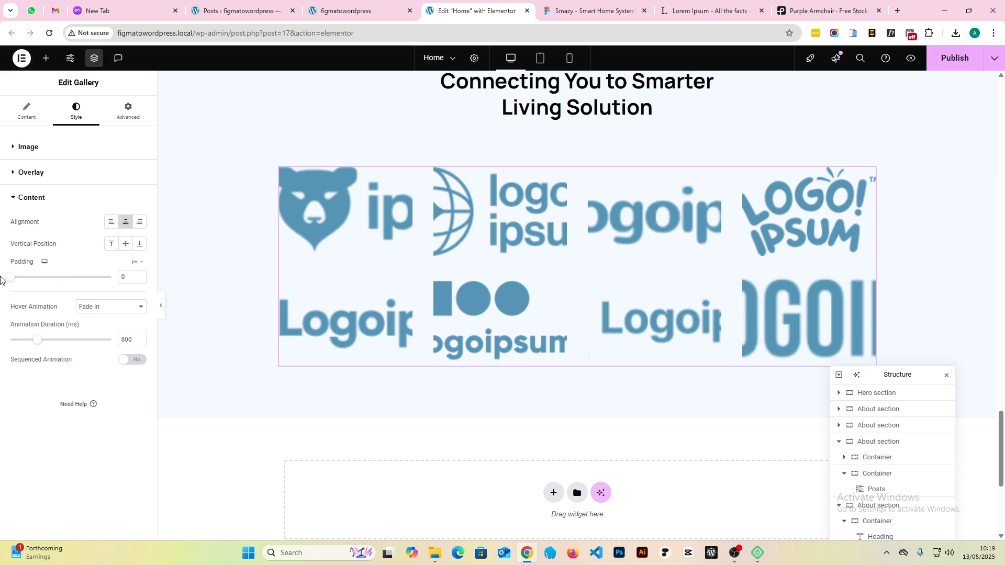
pyautogui.click(37, 113)
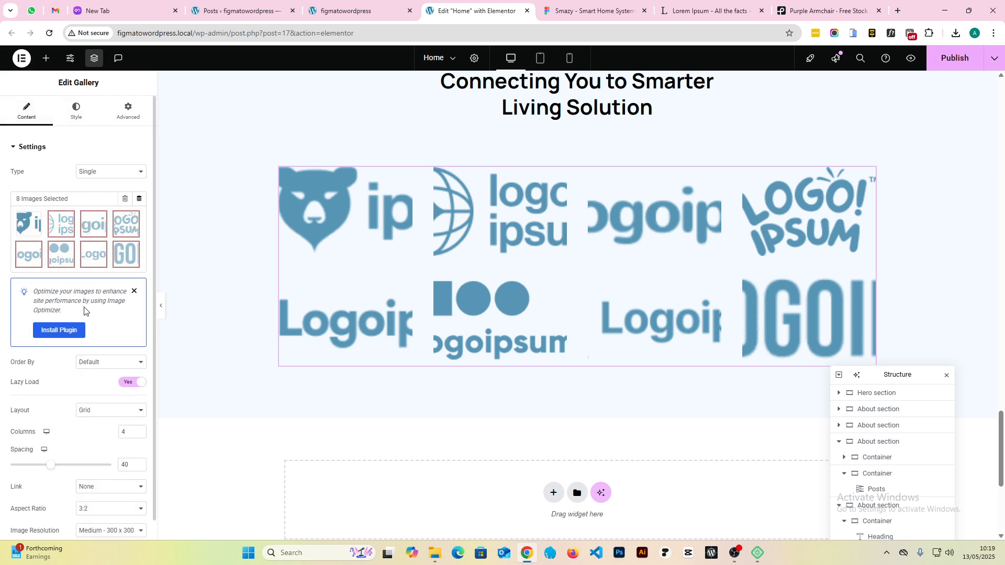
pyautogui.scroll(-2, 56, 359)
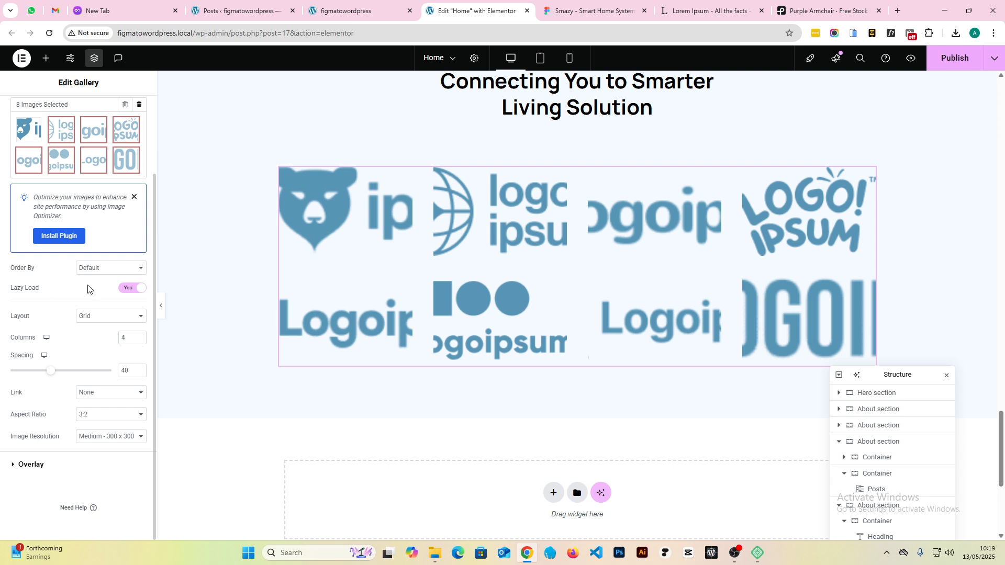
# - Try the Masonry and Justified layouts on the logo gallery
pyautogui.click(100, 317)
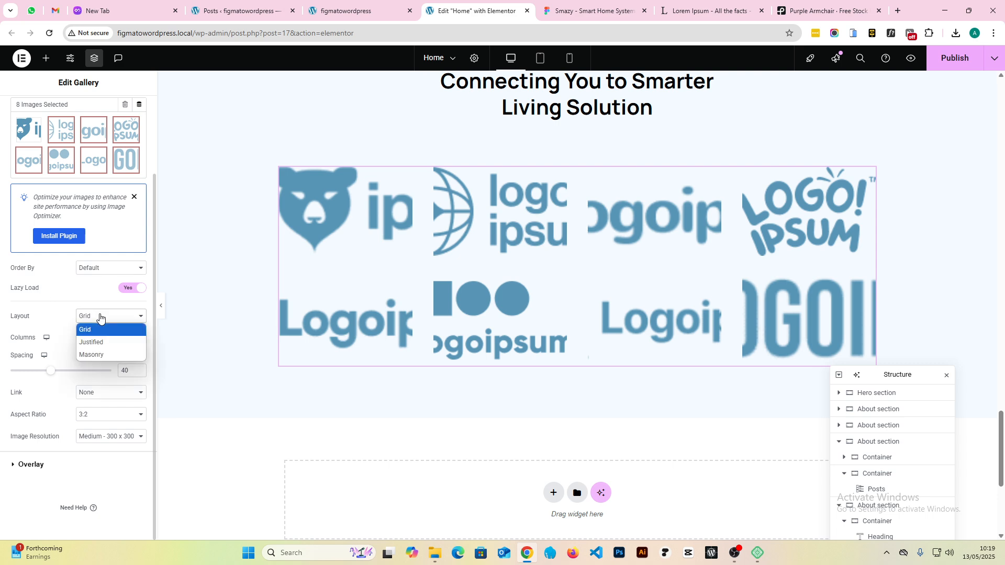
pyautogui.click(99, 355)
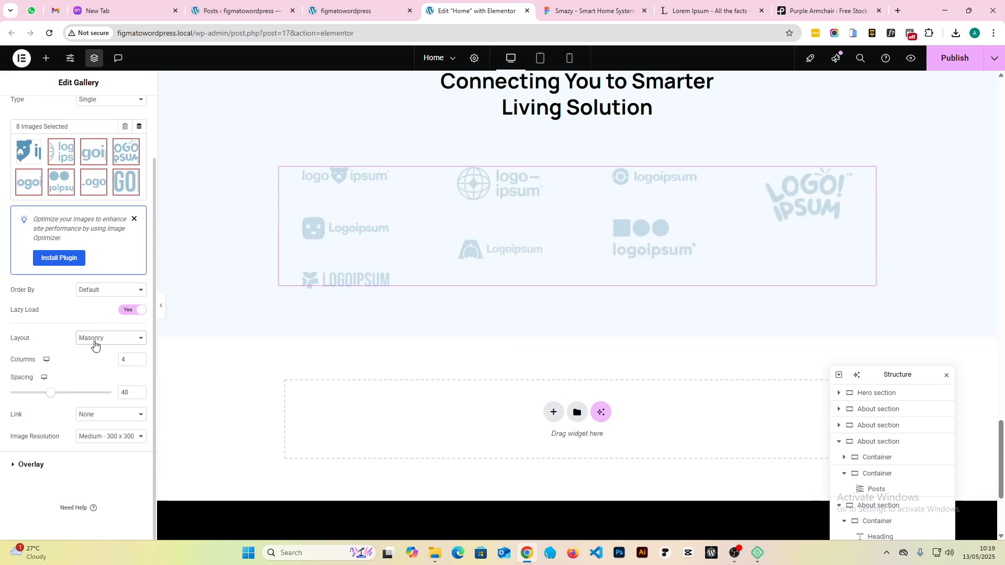
pyautogui.click(95, 344)
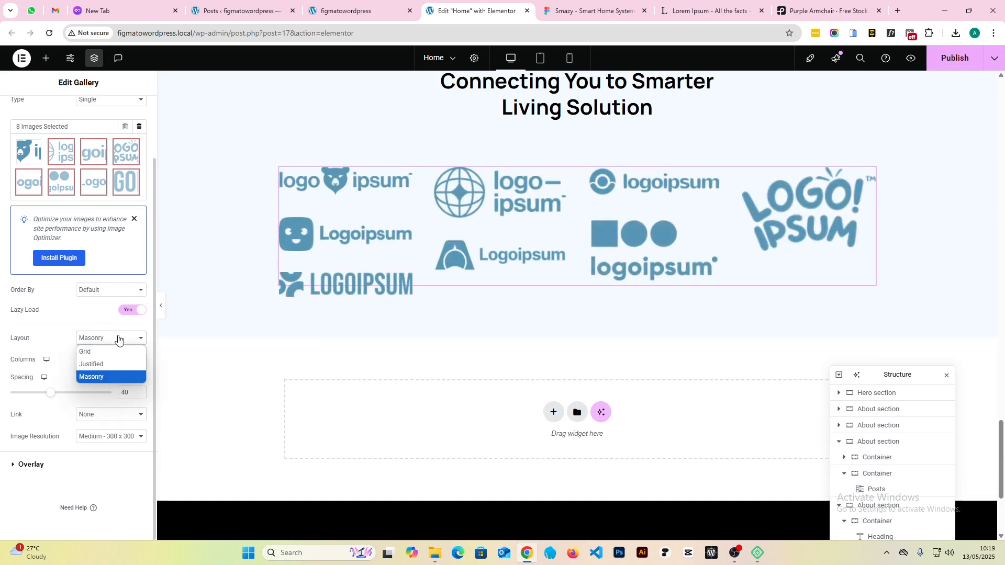
pyautogui.click(96, 364)
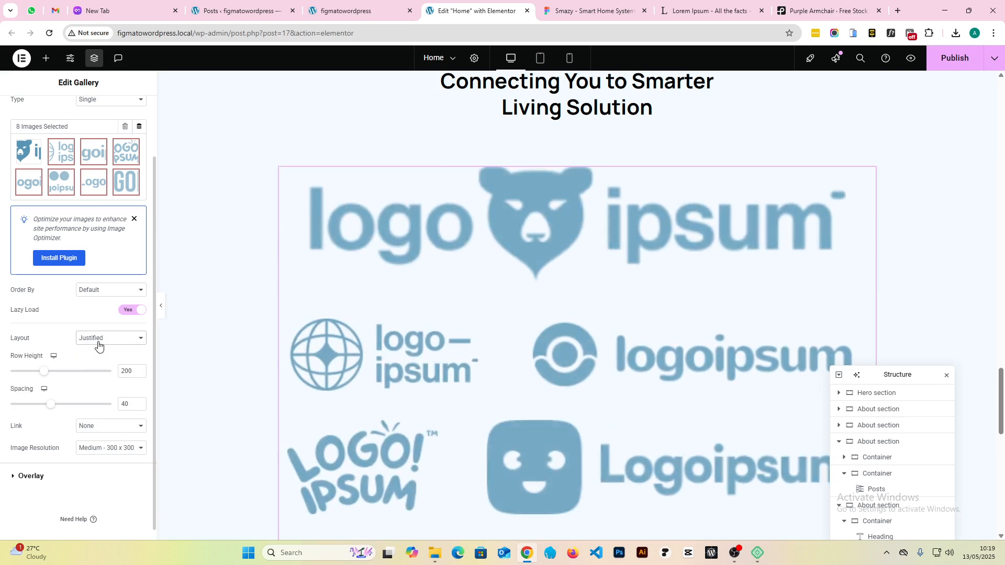
pyautogui.scroll(-1, 87, 325)
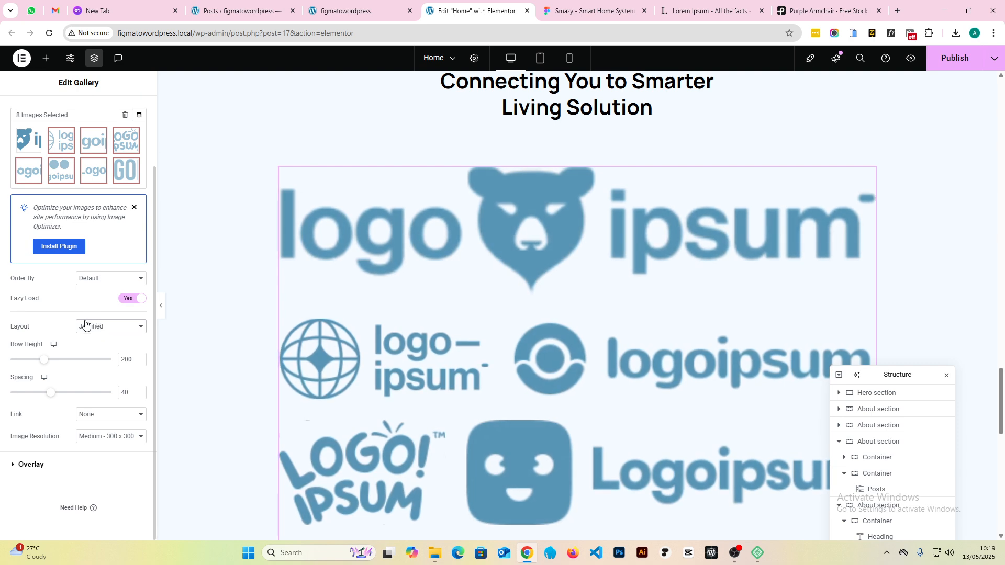
# - Set the logo gallery's image resolution to Full and review all the logos on the page
pyautogui.click(106, 441)
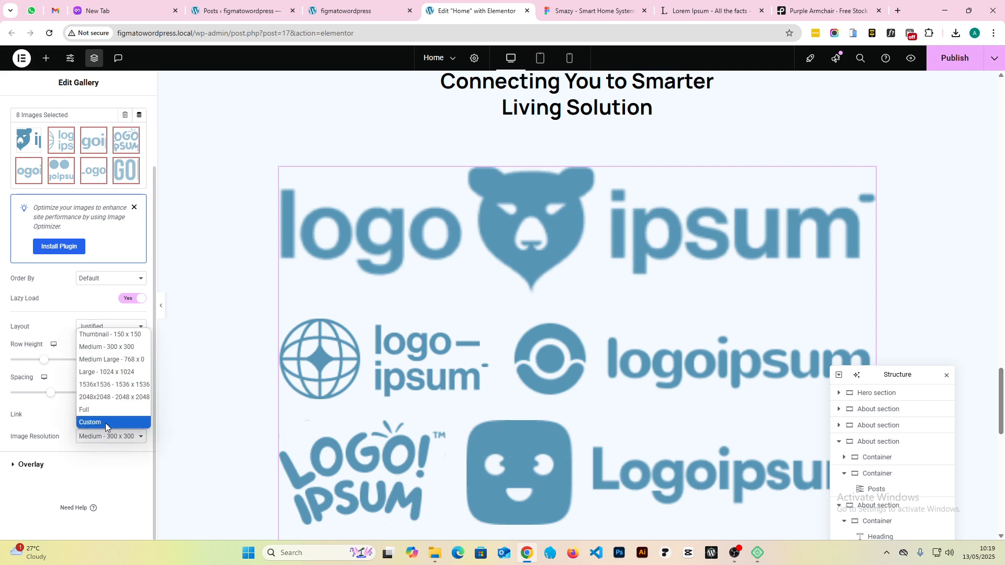
pyautogui.click(103, 417)
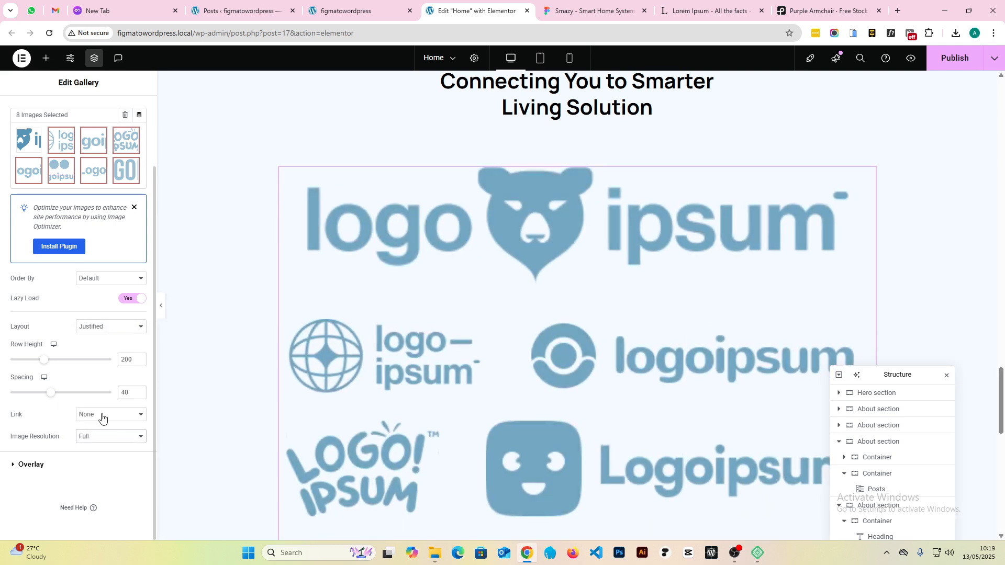
pyautogui.scroll(-5, 578, 297)
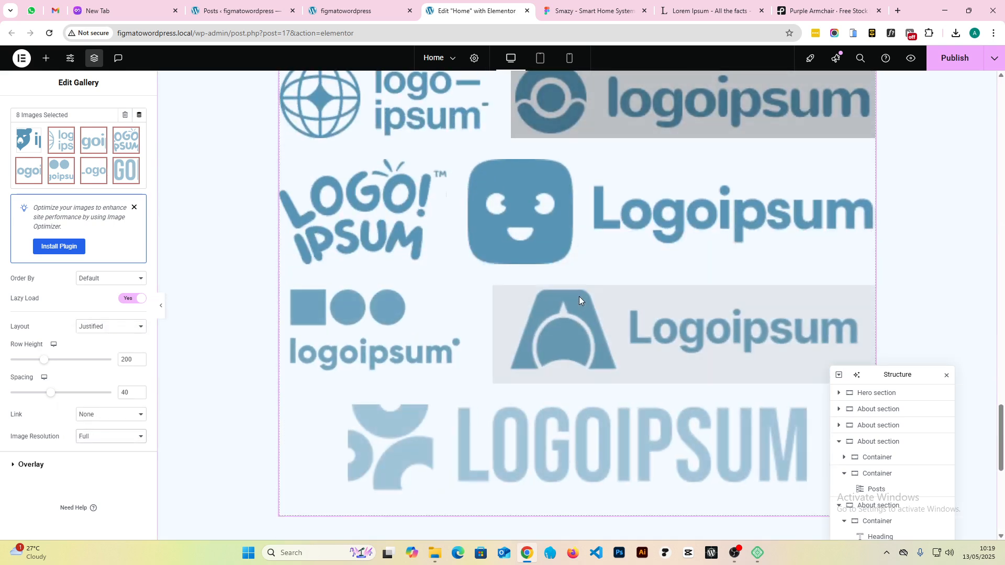
pyautogui.scroll(6, 531, 203)
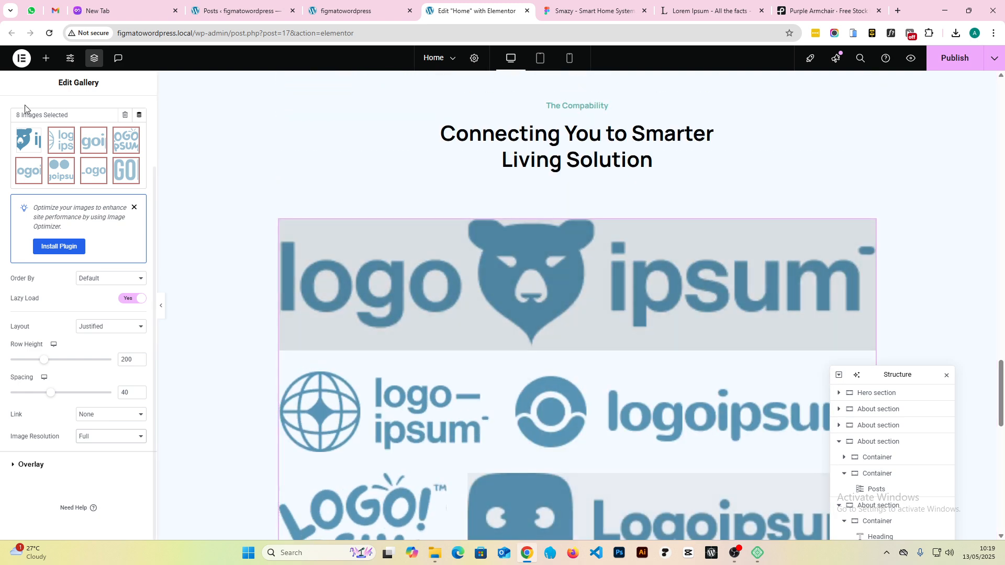
pyautogui.scroll(2, 41, 108)
# - Search the widgets for an image element and add a Media Carousel below the "Connecting You to Smarter Living Solution" heading
pyautogui.click(46, 58)
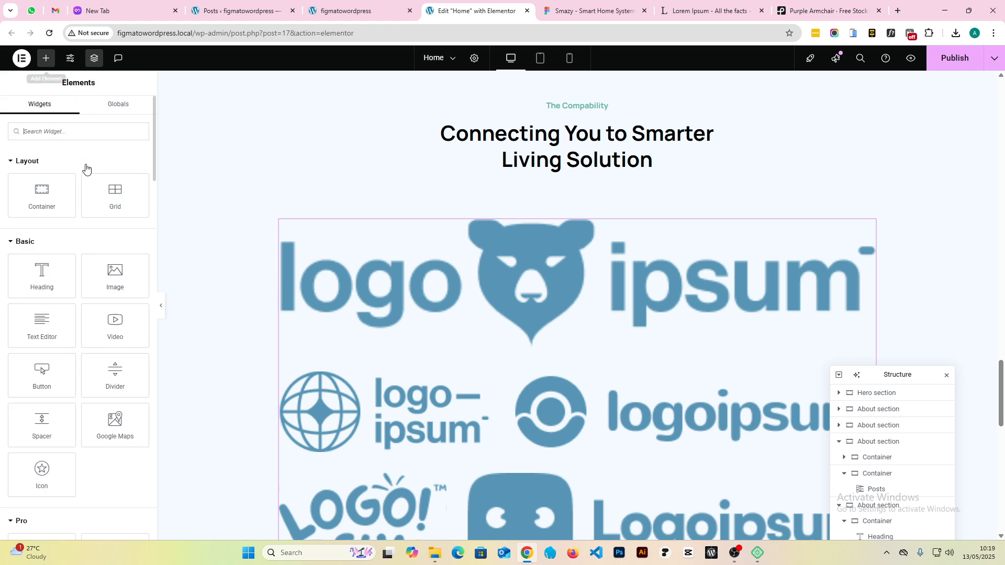
pyautogui.write('clie')
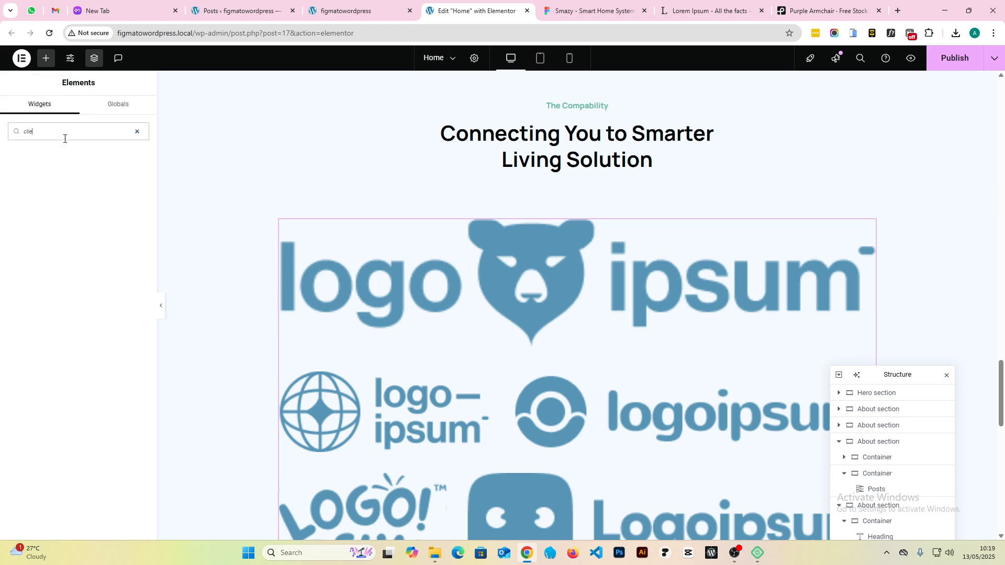
pyautogui.press('BackSpace')
pyautogui.press('BackSpace')
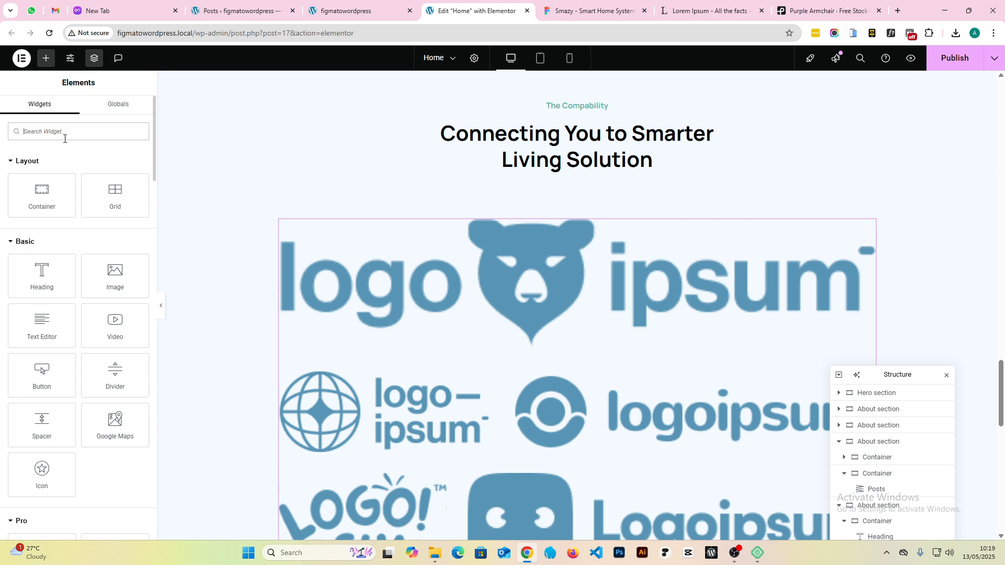
pyautogui.write('imag')
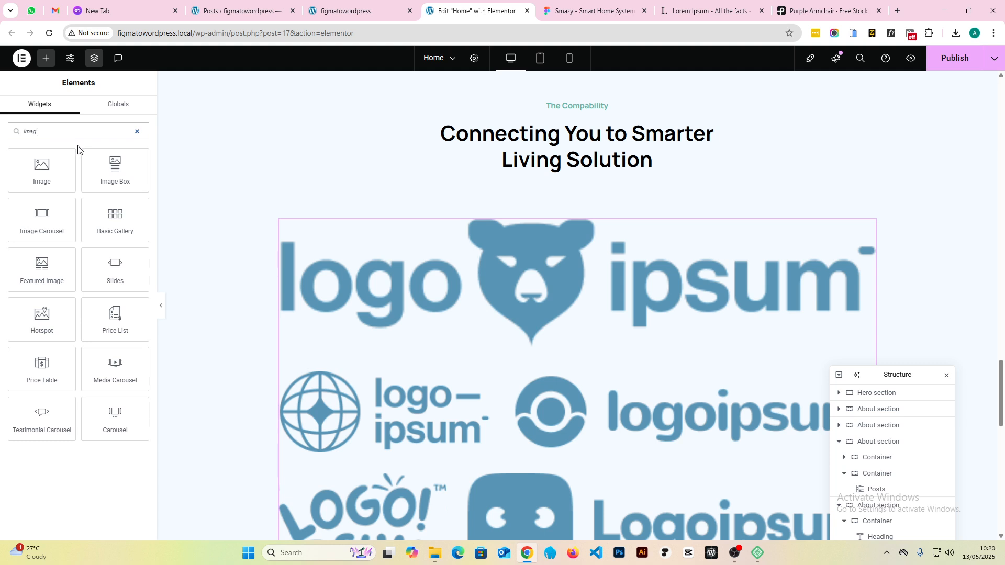
pyautogui.moveTo(107, 360); pyautogui.dragTo(557, 278)
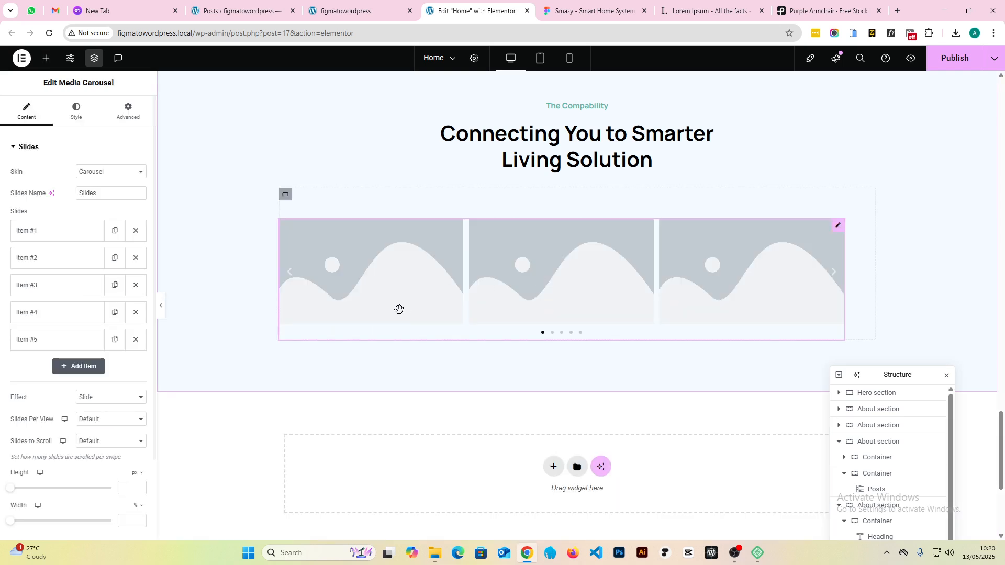
pyautogui.scroll(-2, 454, 318)
pyautogui.scroll(3, 617, 287)
pyautogui.scroll(-4, 618, 293)
pyautogui.scroll(3, 586, 283)
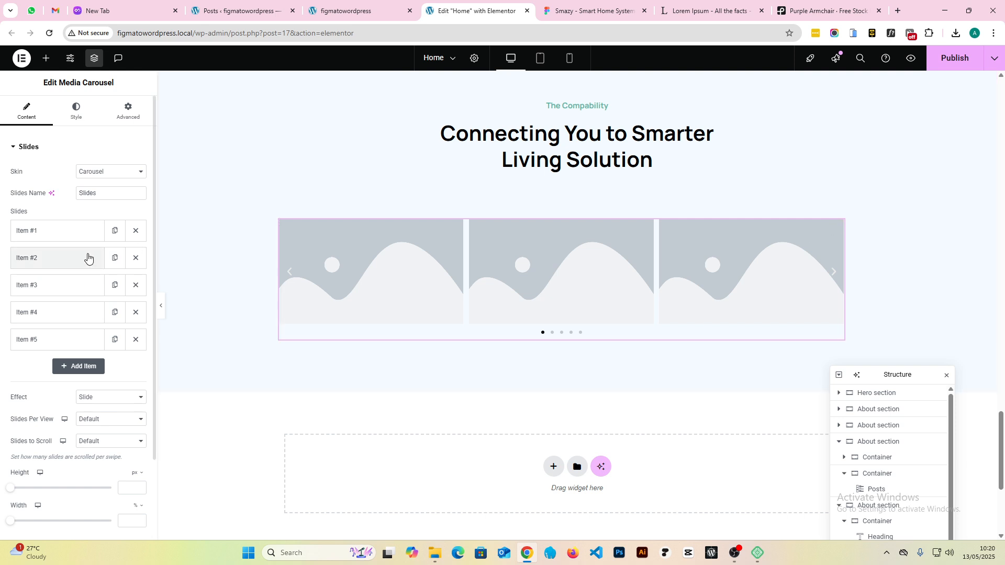
# - Try the Coverflow and Slideshow skins on the media carousel and restore the Carousel skin
pyautogui.click(103, 173)
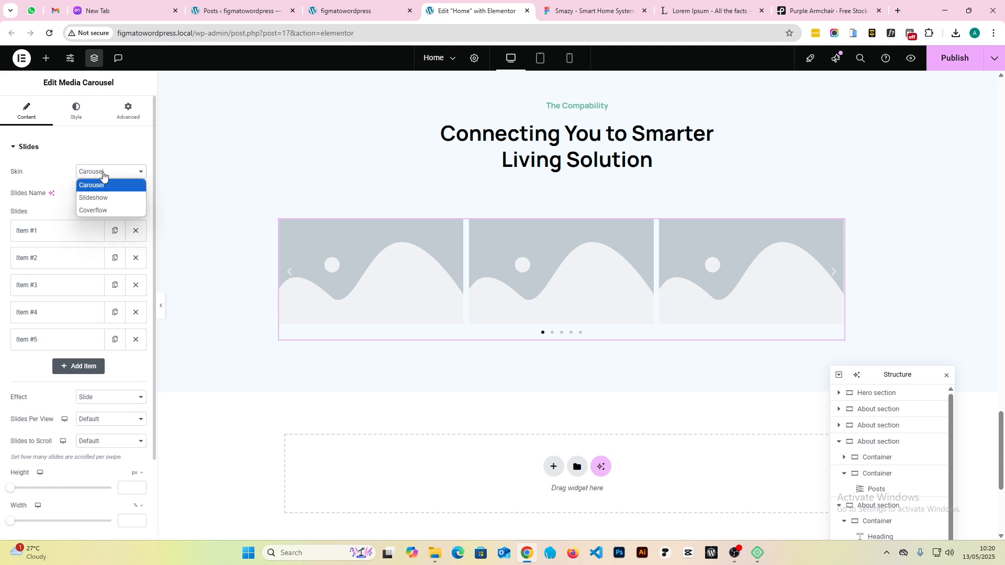
pyautogui.click(99, 212)
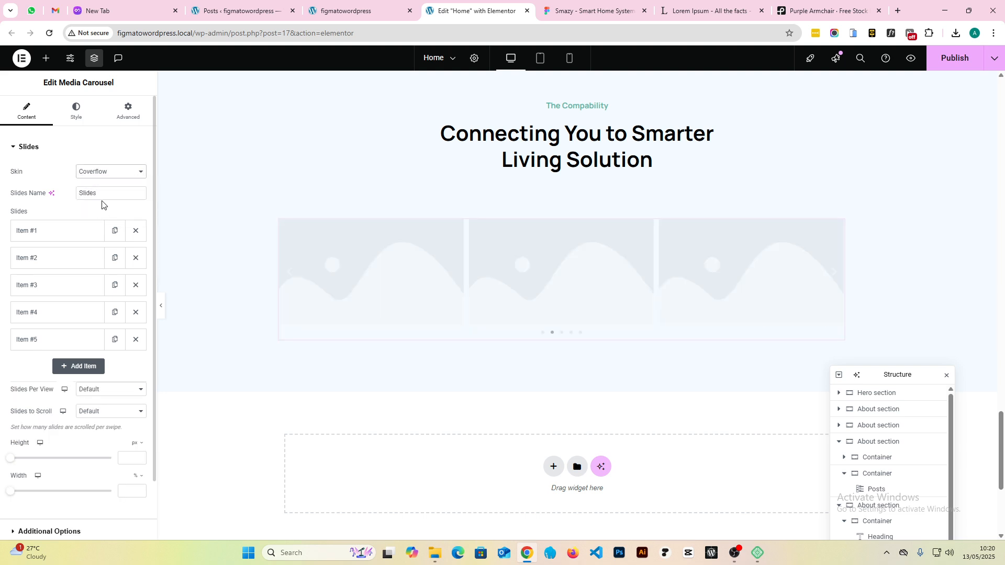
pyautogui.click(105, 176)
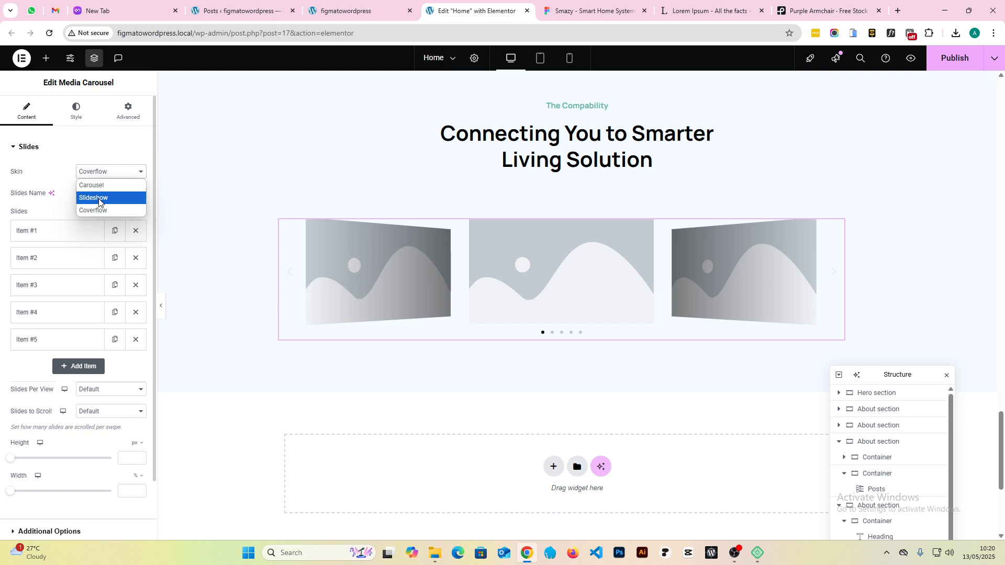
pyautogui.click(100, 195)
pyautogui.click(105, 176)
pyautogui.click(101, 194)
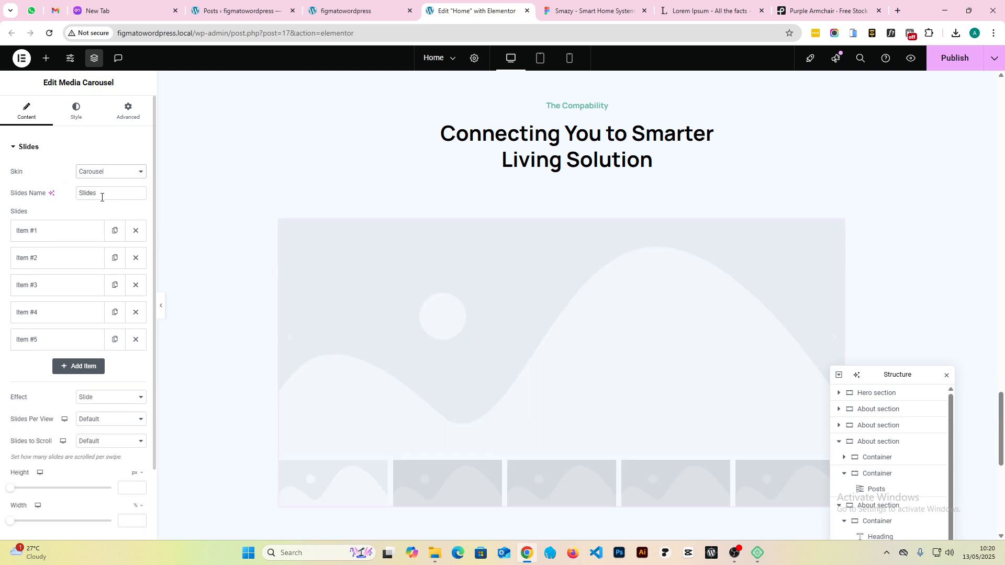
# - Set the media carousel's slides per view to 4 and look through its slides-to-scroll, autoplay and image fit options
pyautogui.scroll(-3, 73, 413)
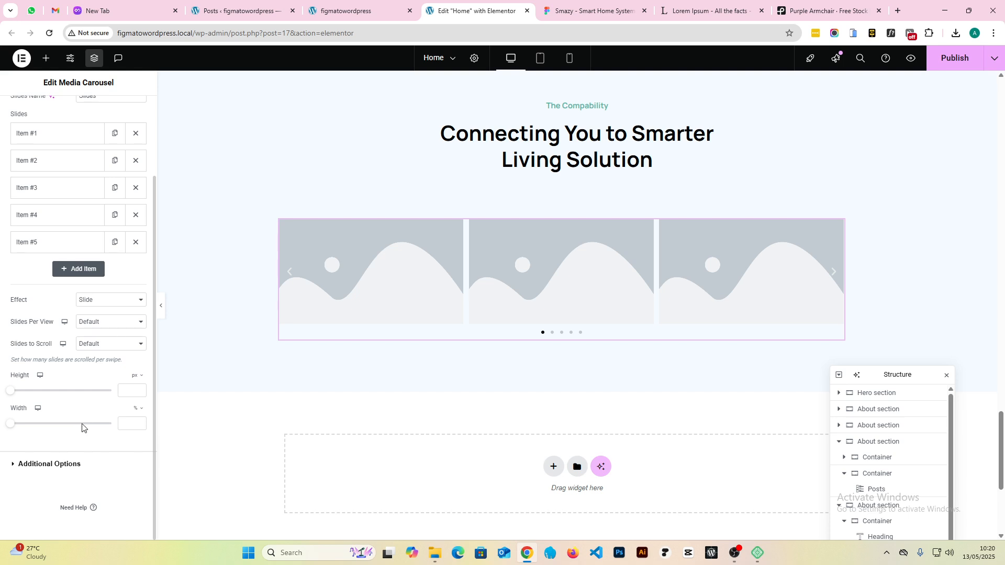
pyautogui.click(101, 308)
pyautogui.click(100, 313)
pyautogui.click(97, 322)
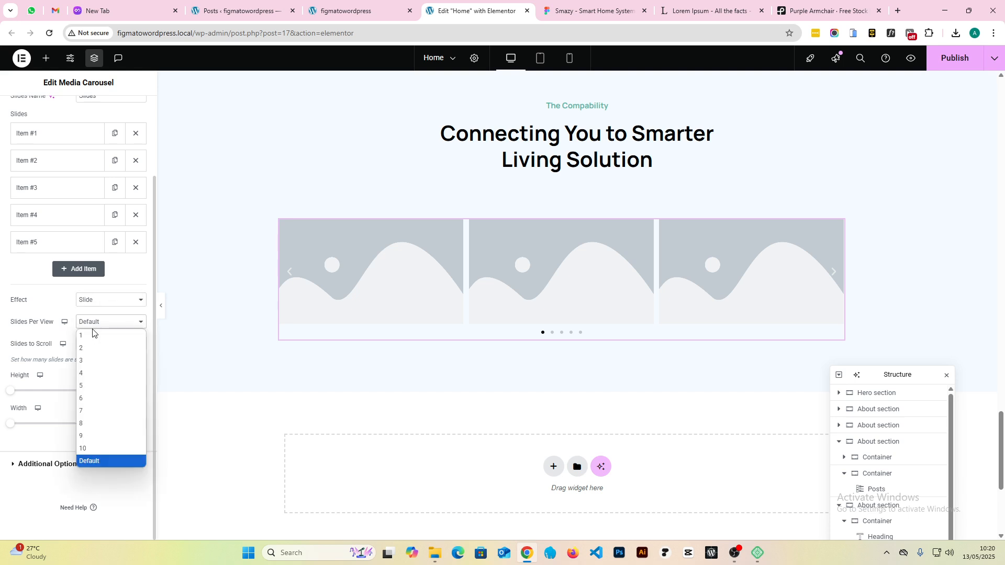
pyautogui.click(85, 372)
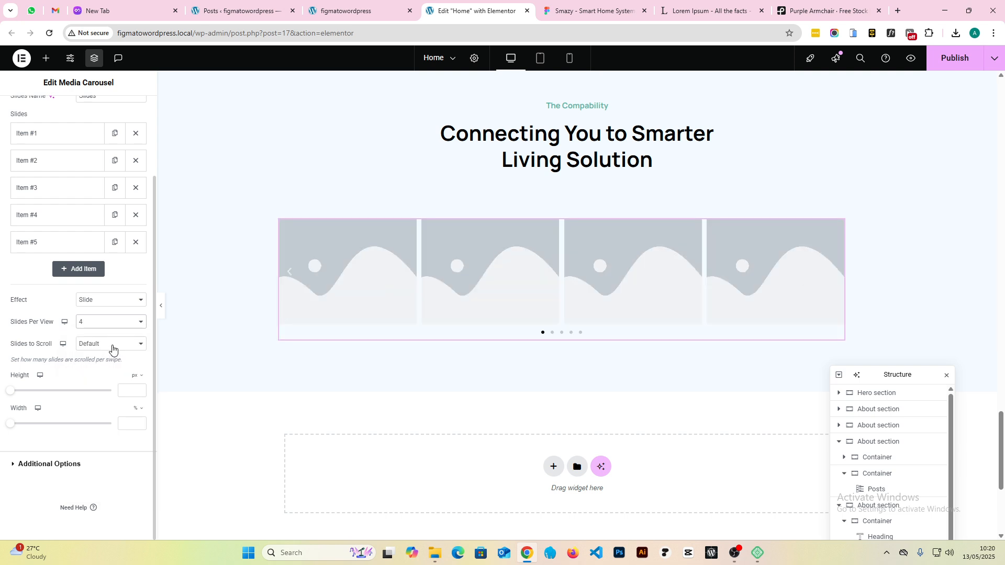
pyautogui.click(96, 323)
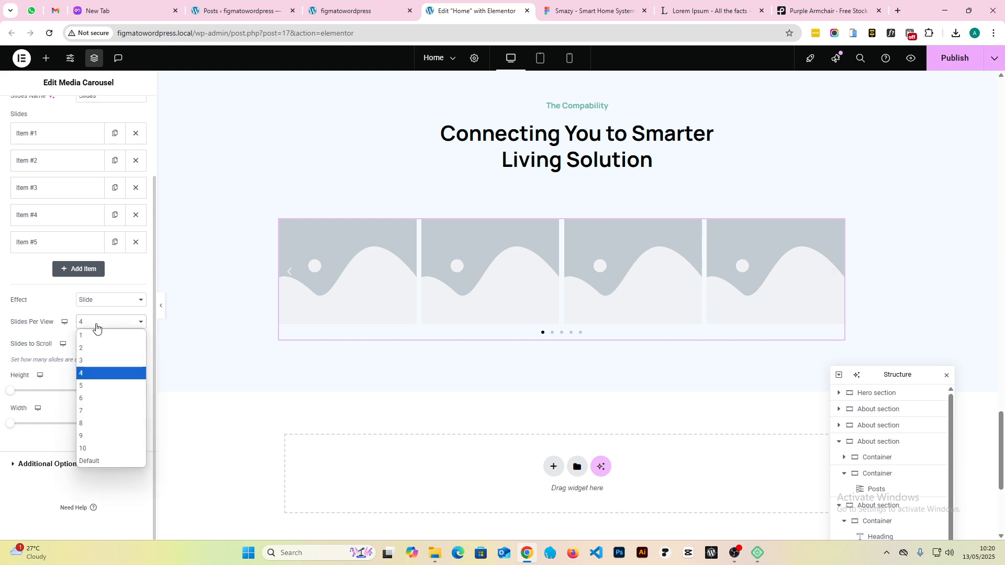
pyautogui.click(96, 322)
pyautogui.click(107, 347)
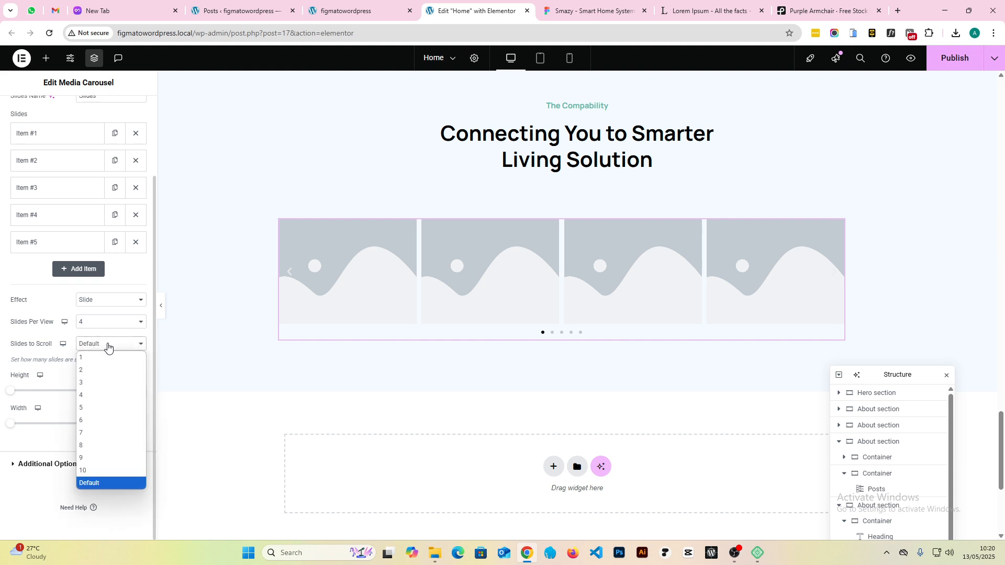
pyautogui.click(108, 347)
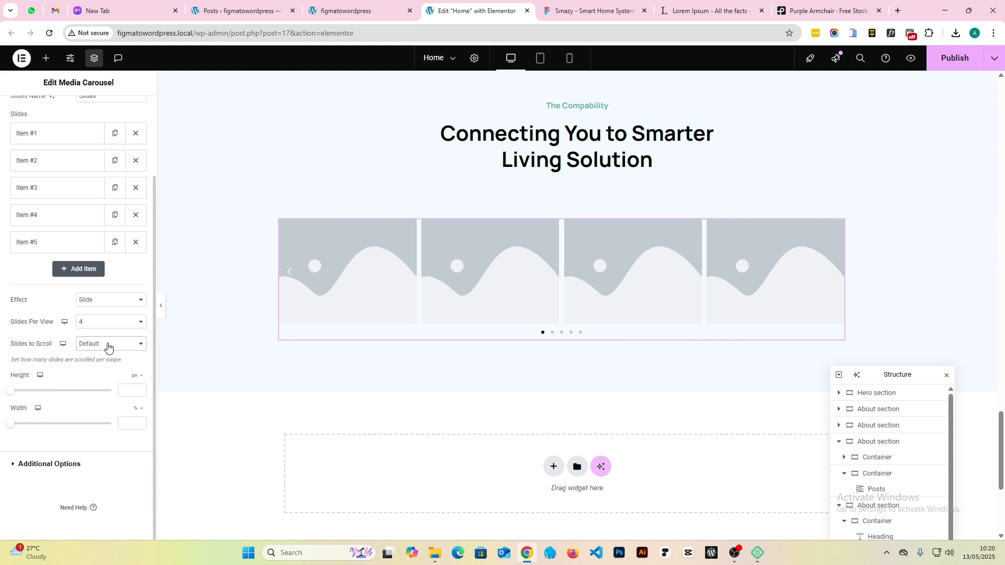
pyautogui.click(43, 467)
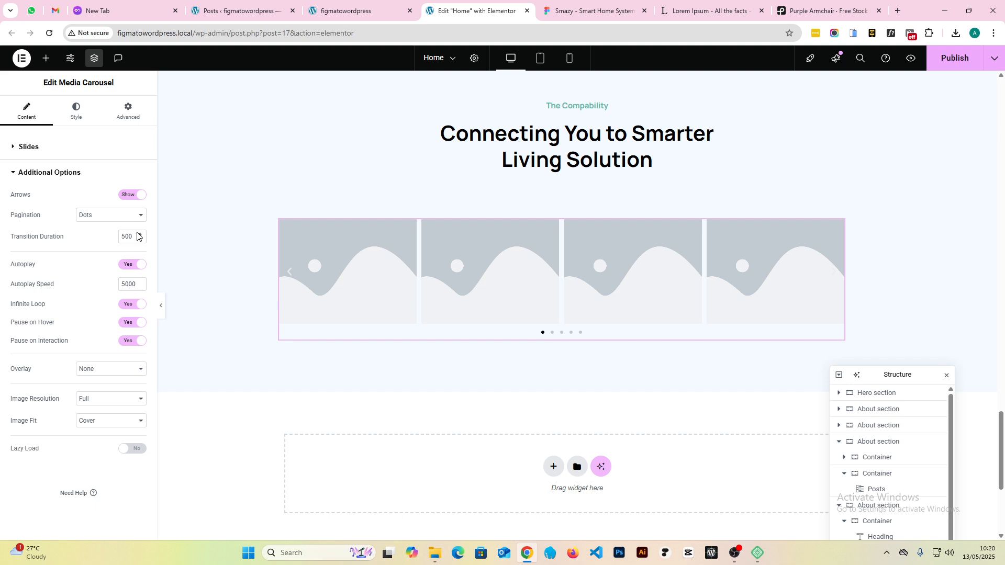
pyautogui.click(93, 425)
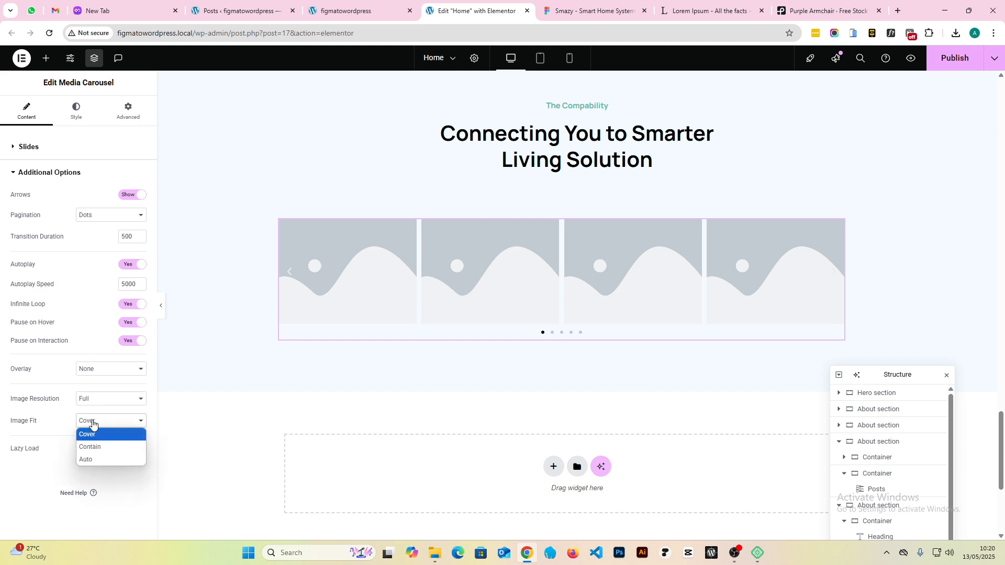
pyautogui.click(93, 425)
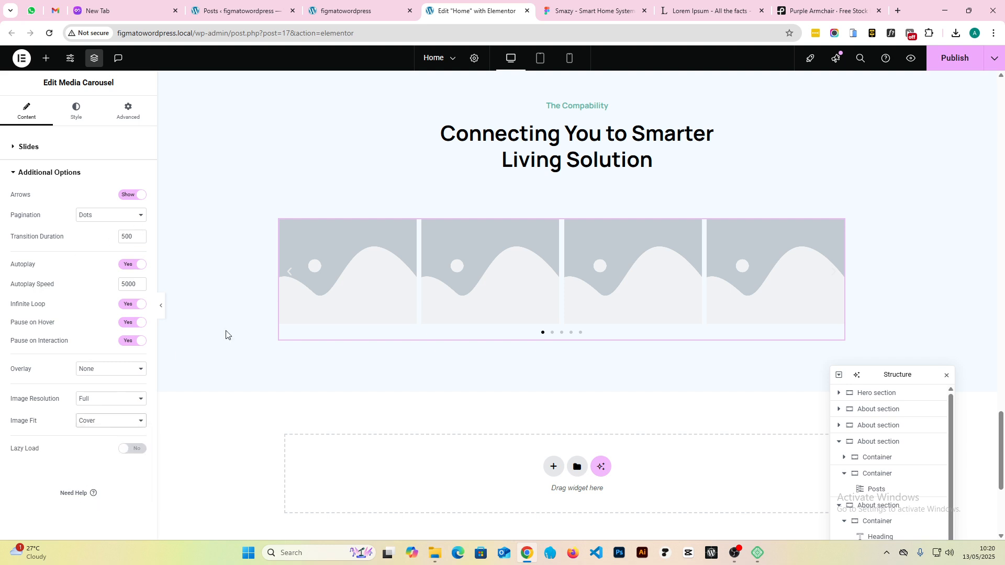
pyautogui.click(59, 173)
# - Check the client logo layout in Figma and delete both the media carousel and the logo gallery in Elementor
pyautogui.click(549, 11)
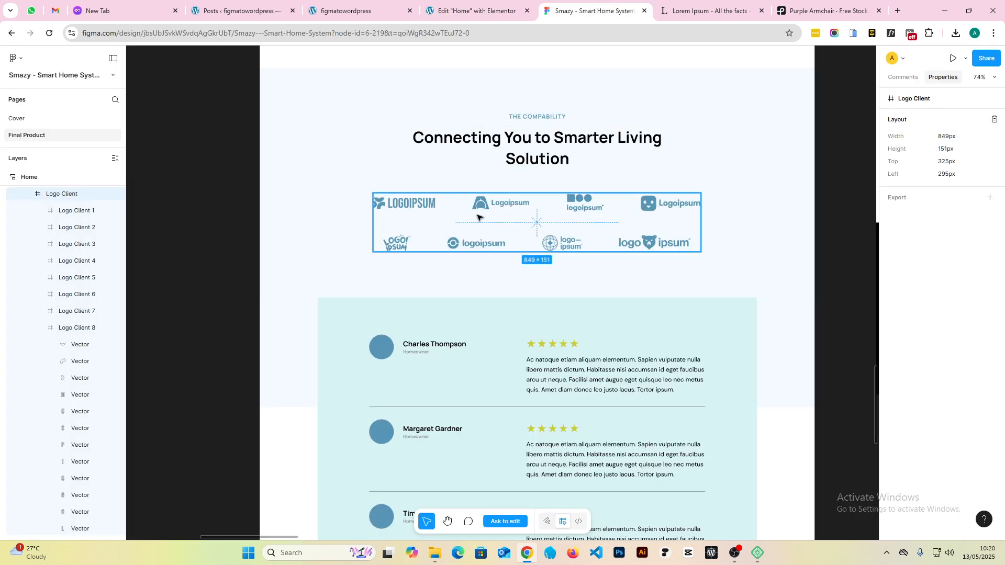
pyautogui.click(475, 9)
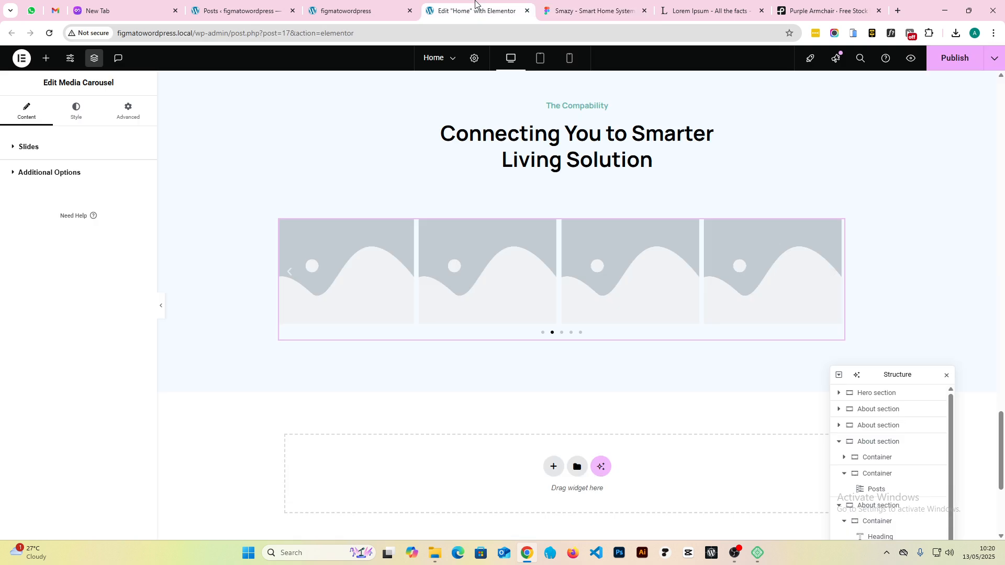
pyautogui.rightClick(509, 274)
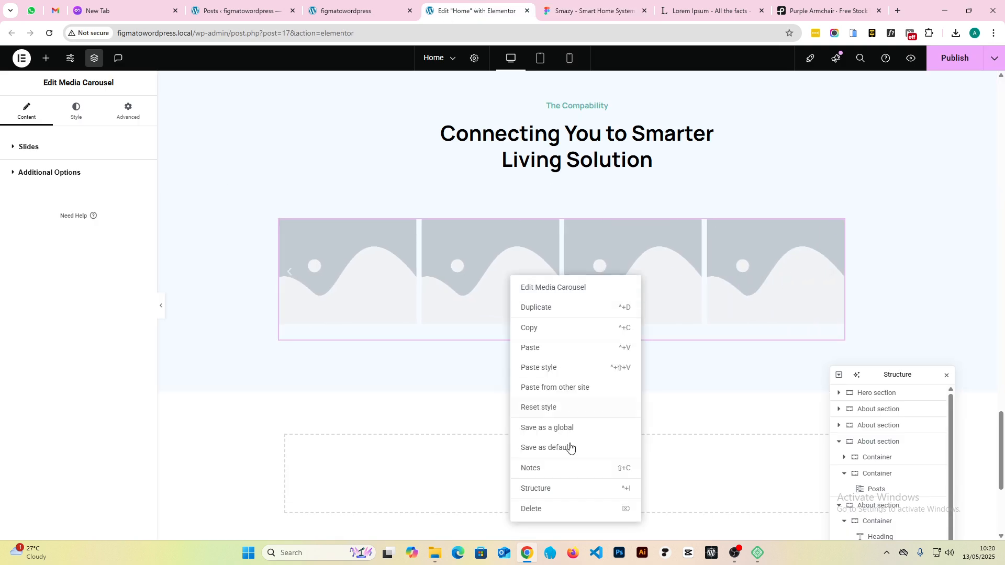
pyautogui.click(542, 516)
pyautogui.rightClick(453, 291)
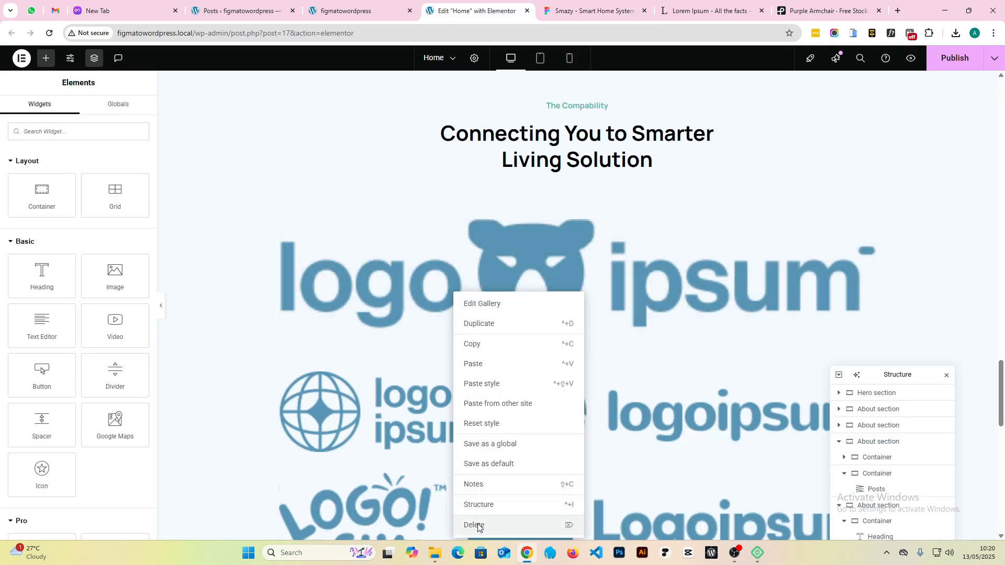
pyautogui.click(475, 525)
# - Compare the empty logo container with the Figma design and change its container layout to Grid
pyautogui.click(285, 194)
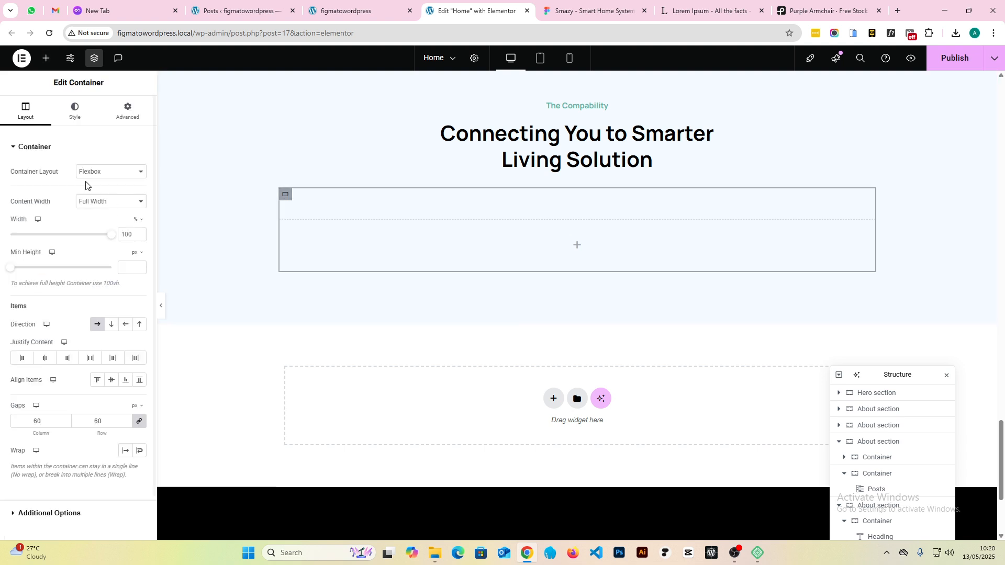
pyautogui.click(590, 11)
pyautogui.click(471, 11)
pyautogui.click(77, 113)
pyautogui.click(33, 122)
pyautogui.click(98, 178)
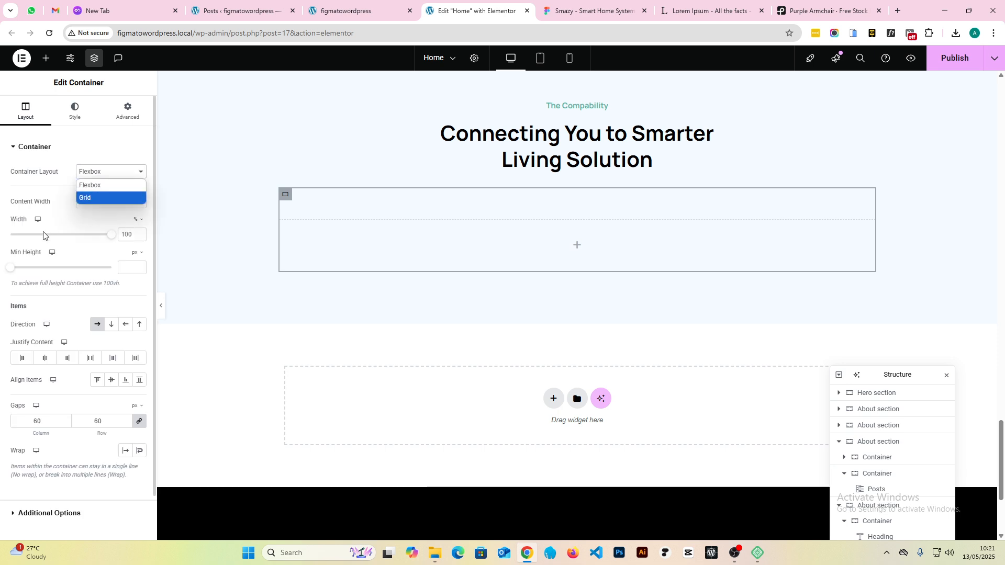
pyautogui.click(100, 195)
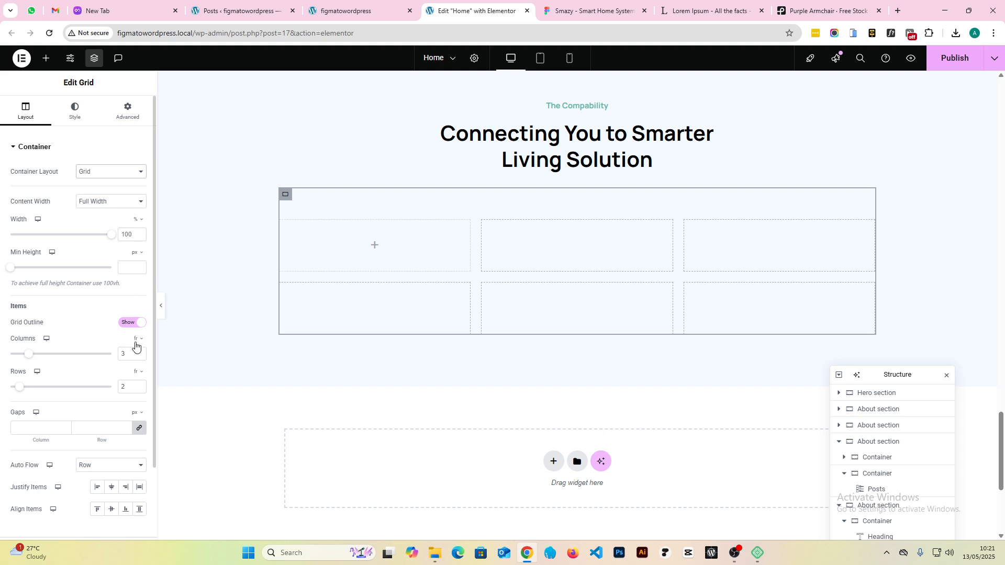
# - Set the logo grid to 4 columns and add an Image widget to its first cell
pyautogui.moveTo(130, 357); pyautogui.dragTo(115, 356)
pyautogui.write('4')
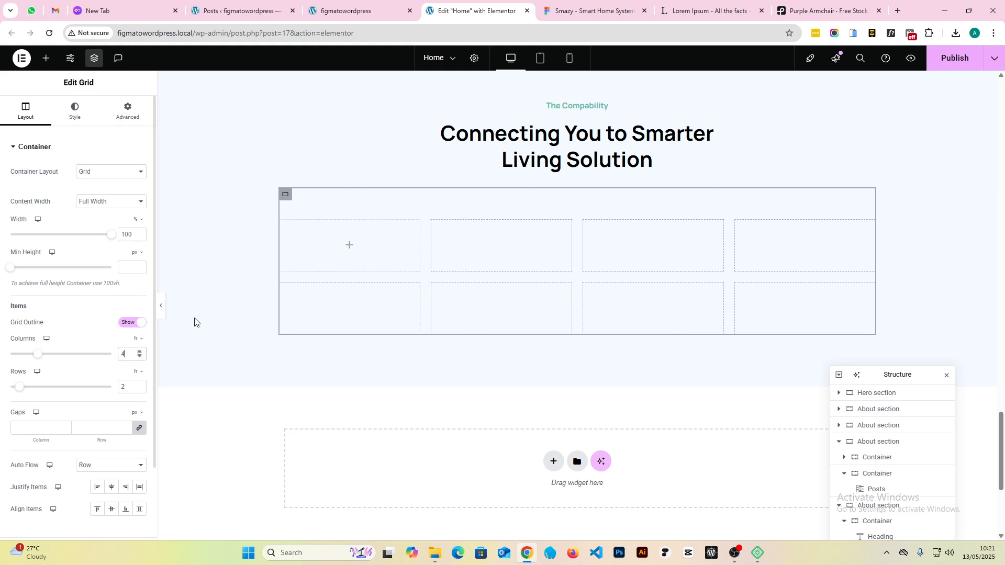
pyautogui.click(45, 60)
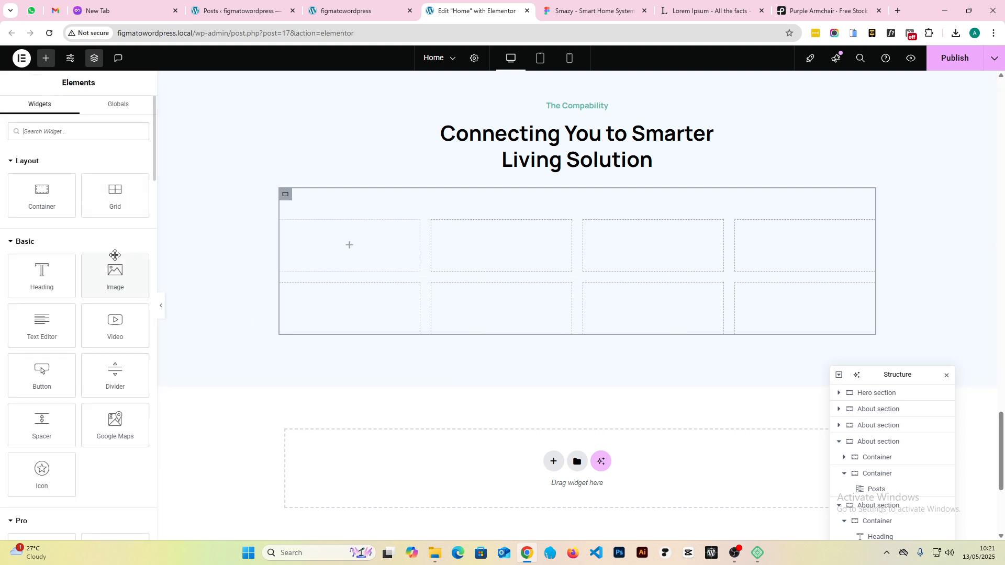
pyautogui.moveTo(114, 282); pyautogui.dragTo(381, 252)
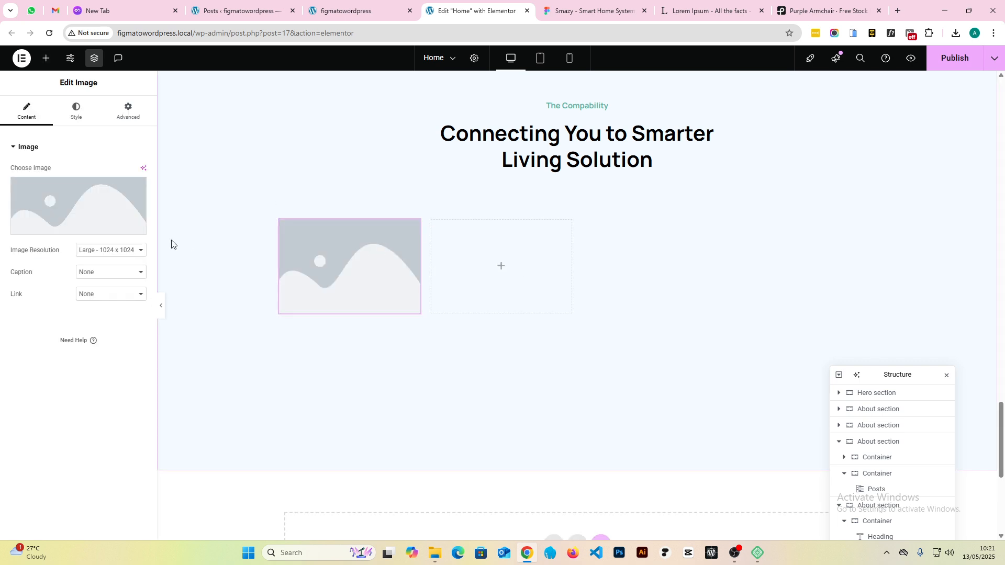
# - Choose Logo-Client-8.png from the media library for the image and set its resolution to Full
pyautogui.click(65, 201)
pyautogui.click(164, 187)
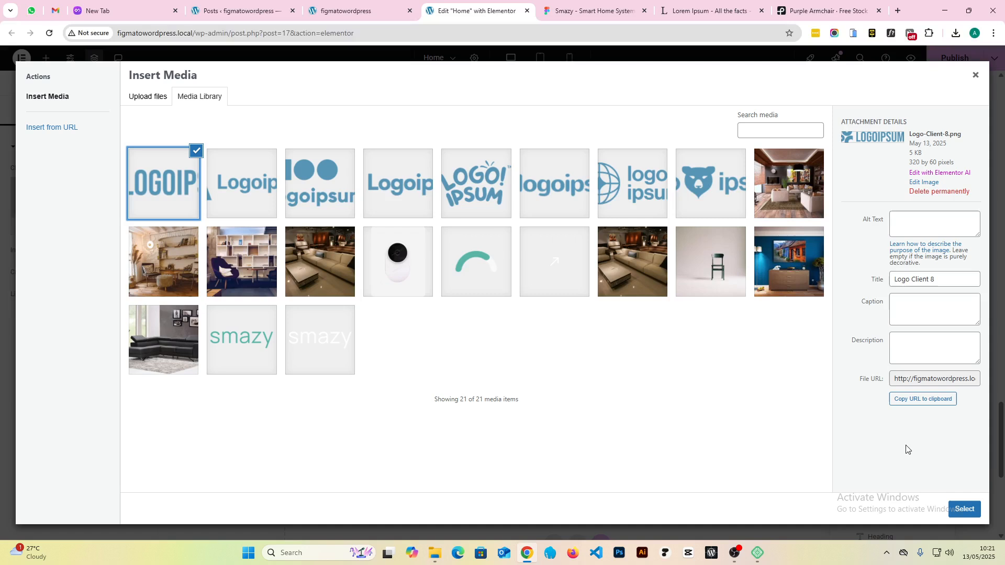
pyautogui.click(965, 509)
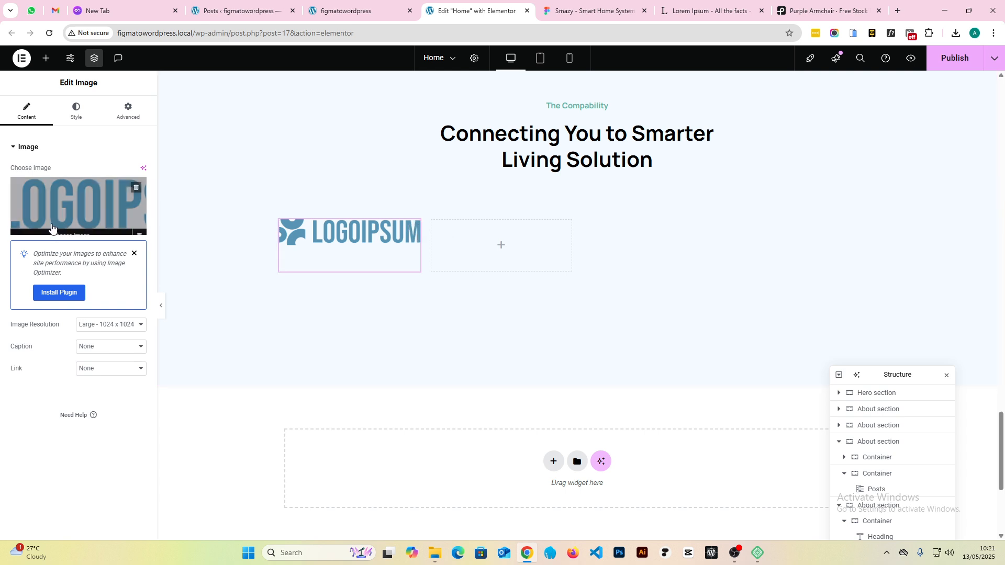
pyautogui.click(97, 325)
pyautogui.click(88, 414)
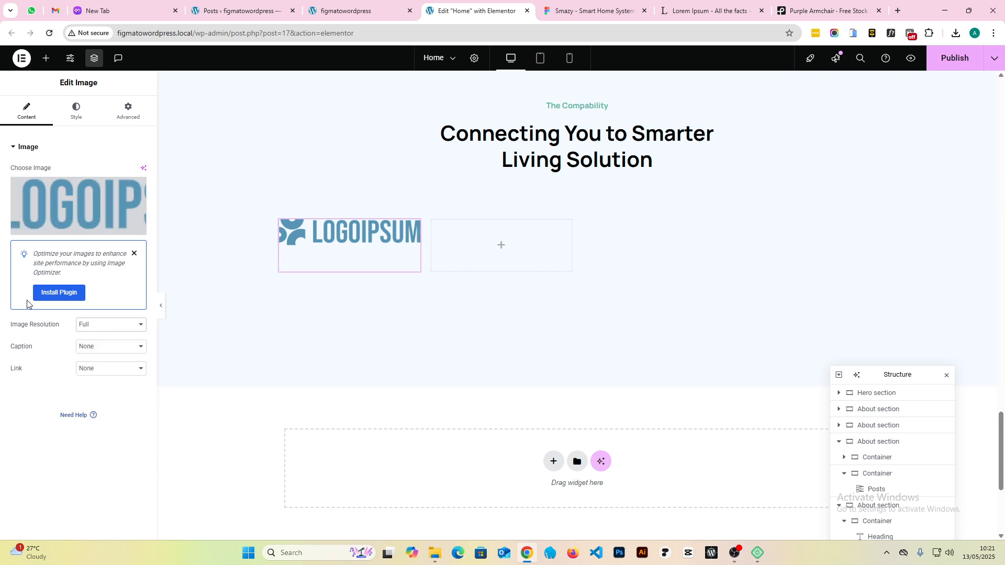
# - Try a width of 80% on the logo image and clear the value again
pyautogui.click(74, 118)
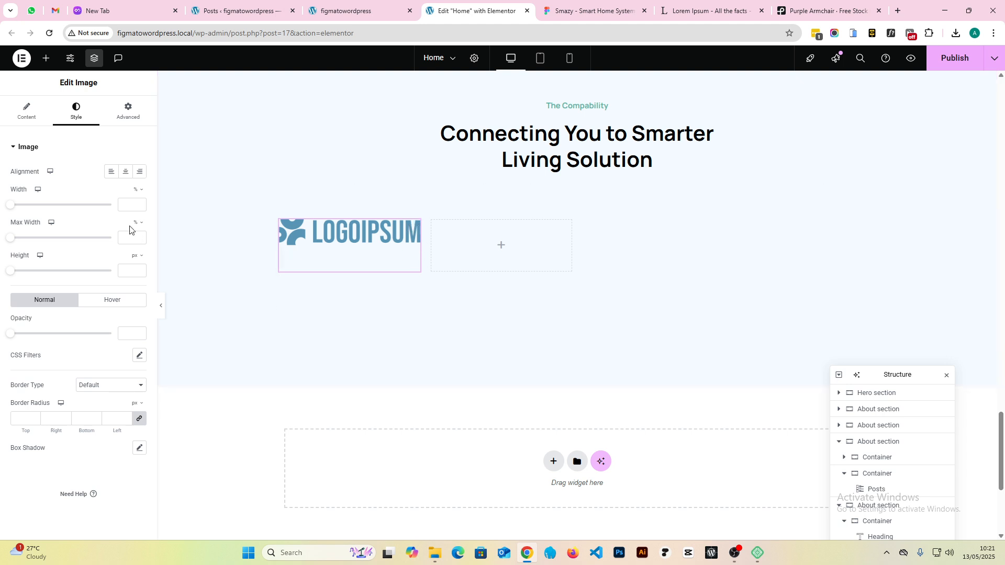
pyautogui.write('80')
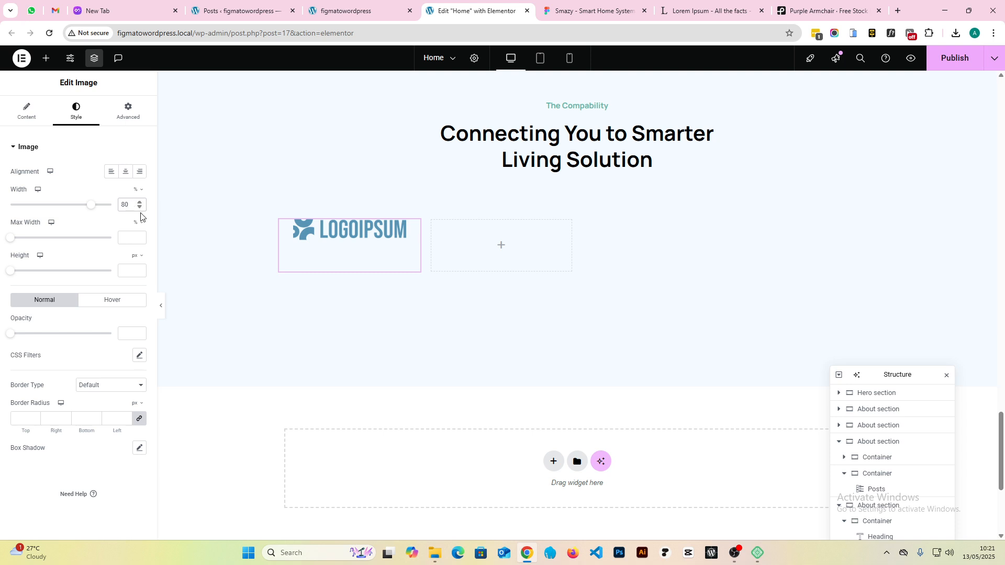
pyautogui.press('BackSpace')
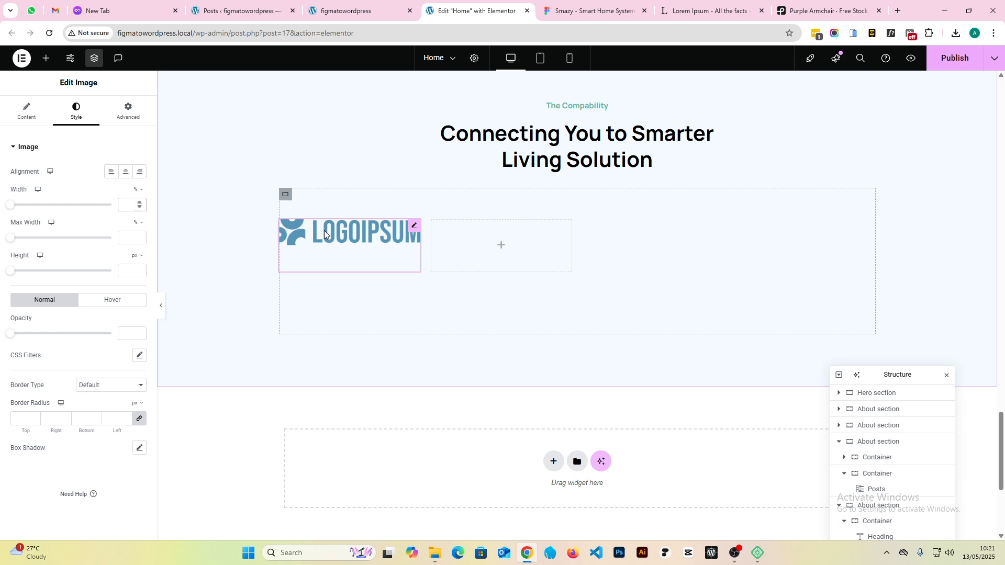
pyautogui.click(26, 116)
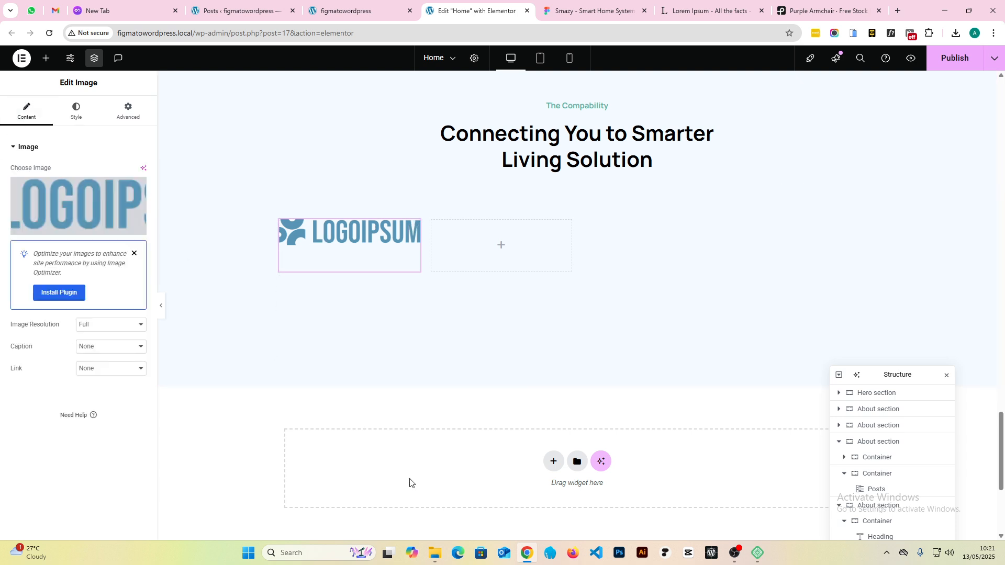
# - Switch to File Explorer and inspect Logo Client 8.png from the Downloads folder at full size
pyautogui.click(433, 555)
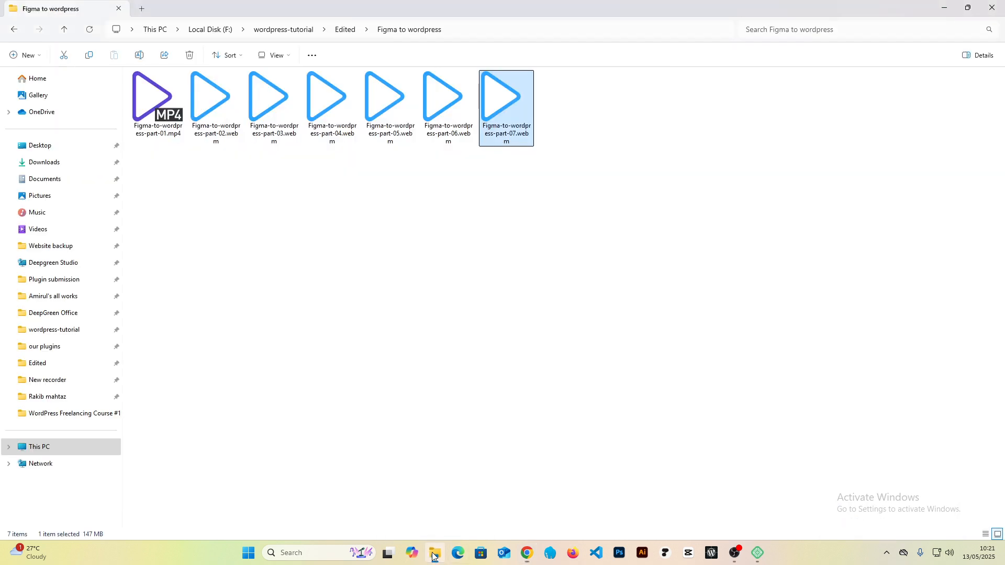
pyautogui.click(58, 163)
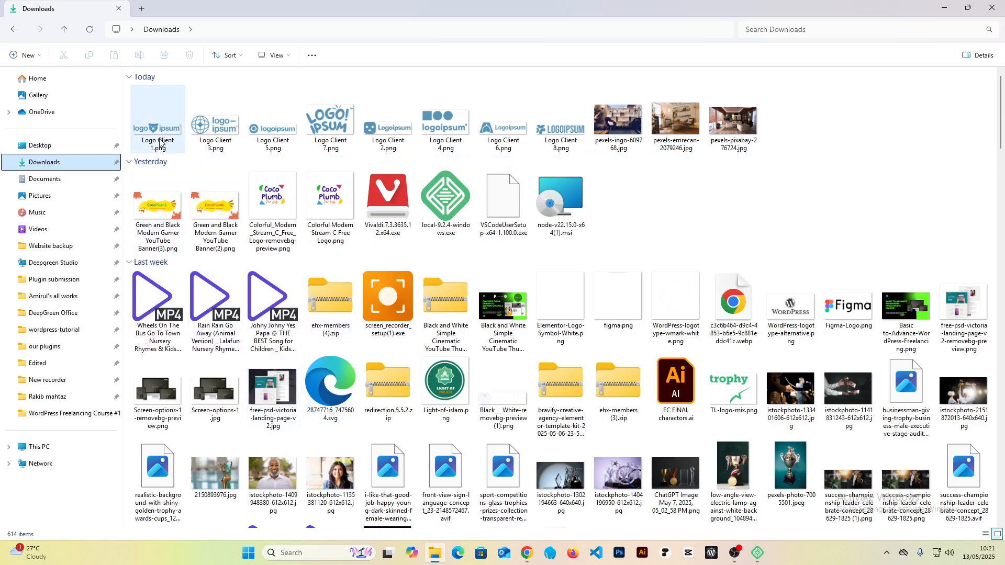
pyautogui.click(538, 132)
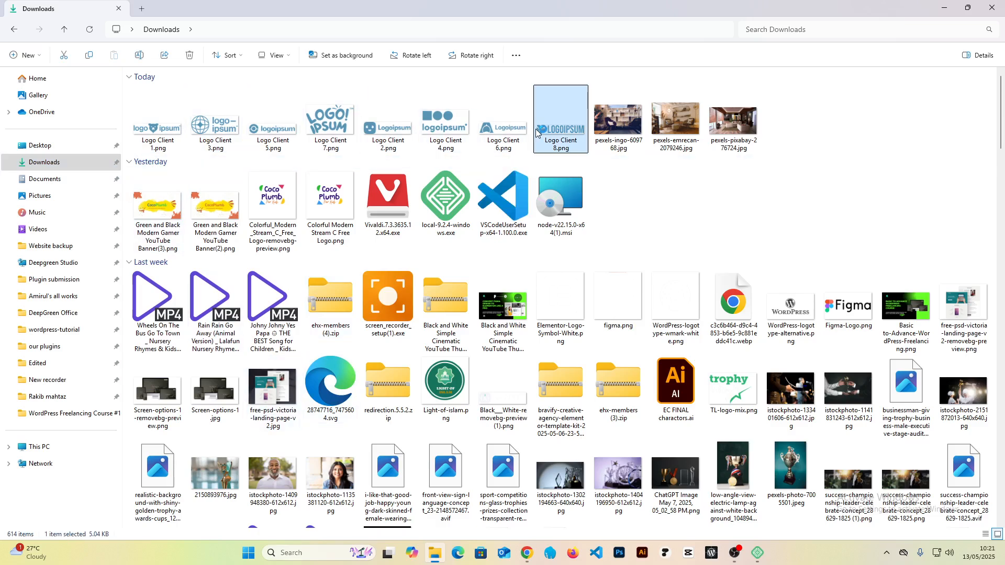
pyautogui.doubleClick(537, 132)
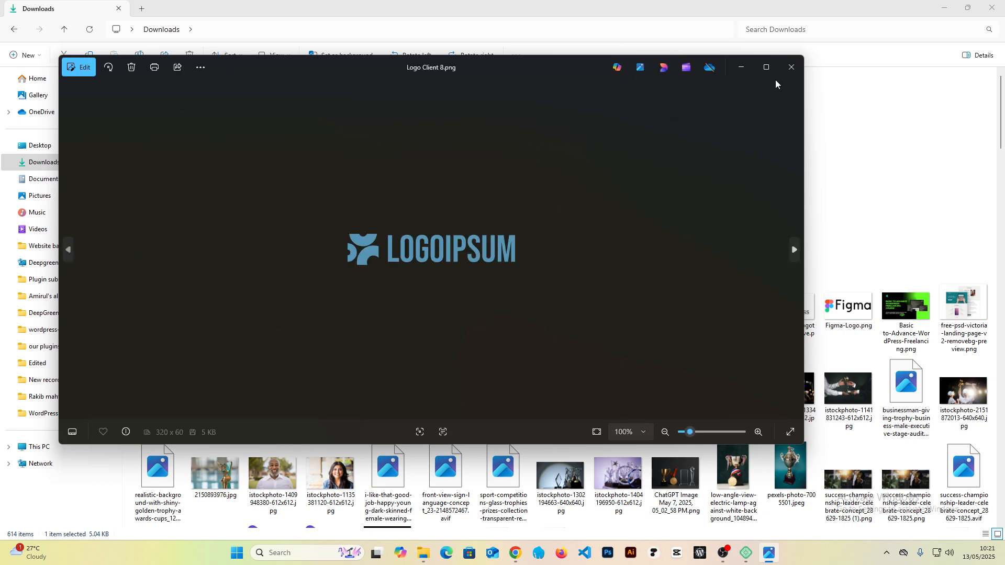
pyautogui.click(790, 67)
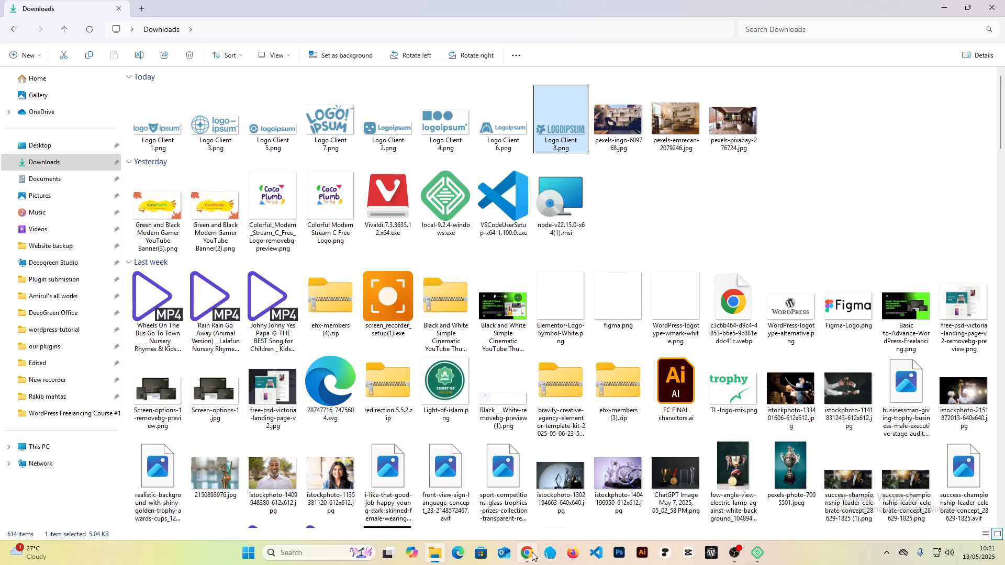
# - Switch back to Chrome and compare the first client logo in the Figma design with the one in Elementor
pyautogui.click(532, 556)
pyautogui.click(591, 8)
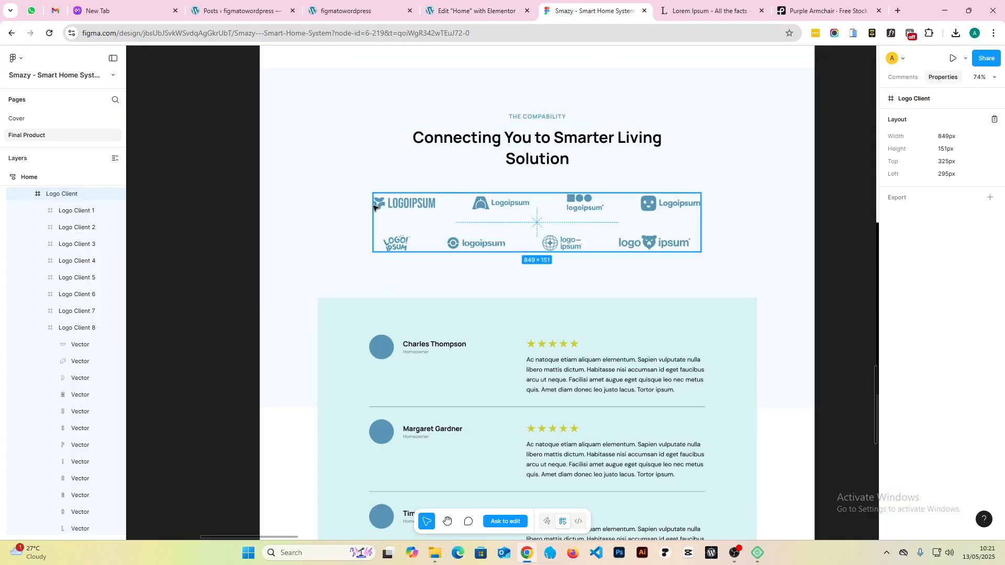
pyautogui.click(488, 3)
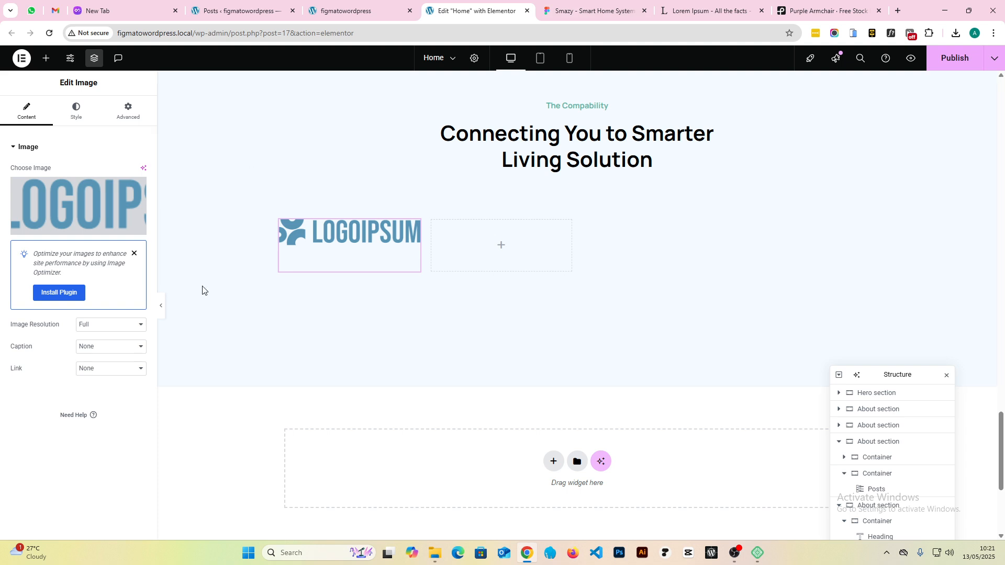
pyautogui.click(612, 7)
pyautogui.click(476, 10)
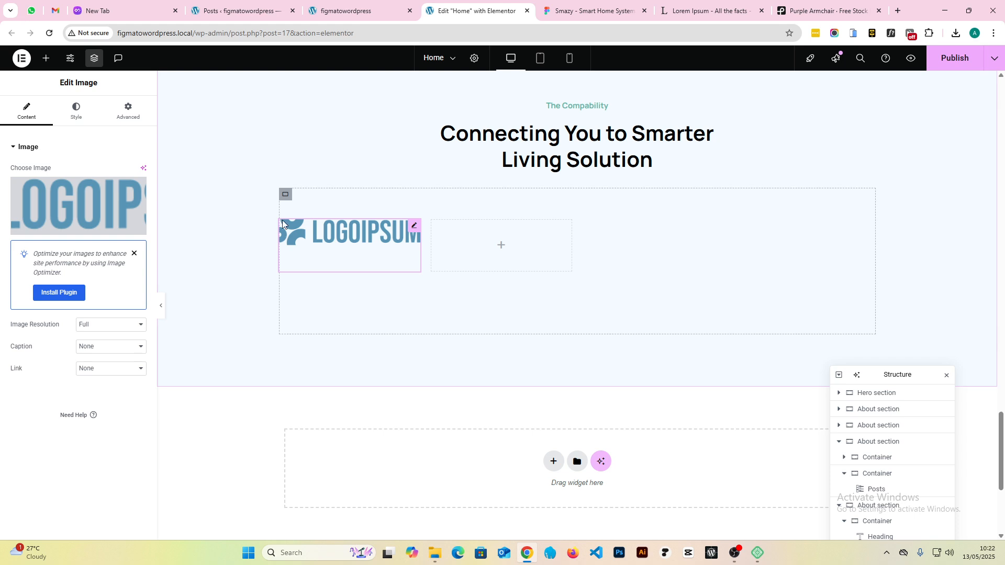
# - Duplicate the logo image seven times to fill both rows of the four-column grid
pyautogui.rightClick(351, 240)
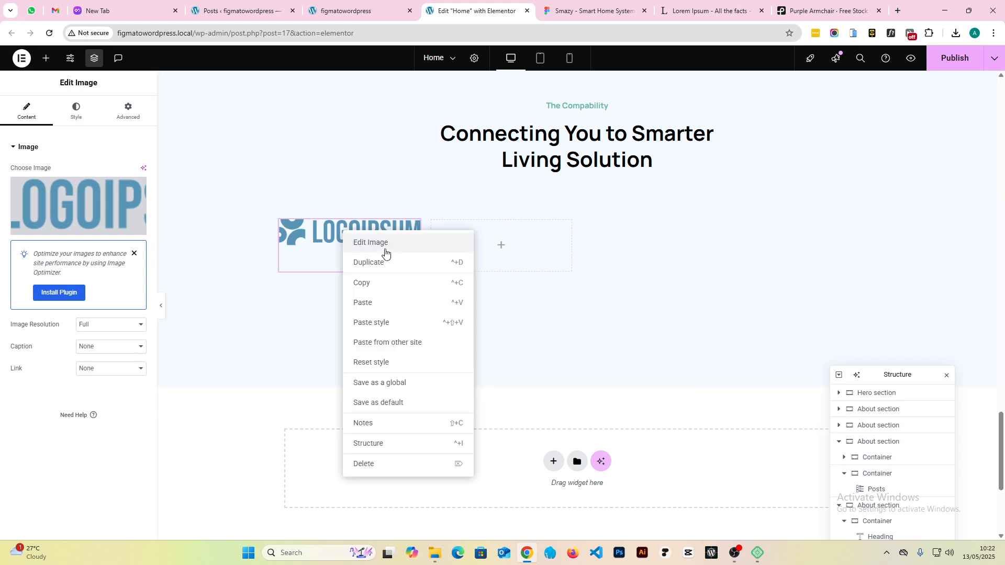
pyautogui.click(380, 271)
pyautogui.rightClick(352, 241)
pyautogui.click(380, 271)
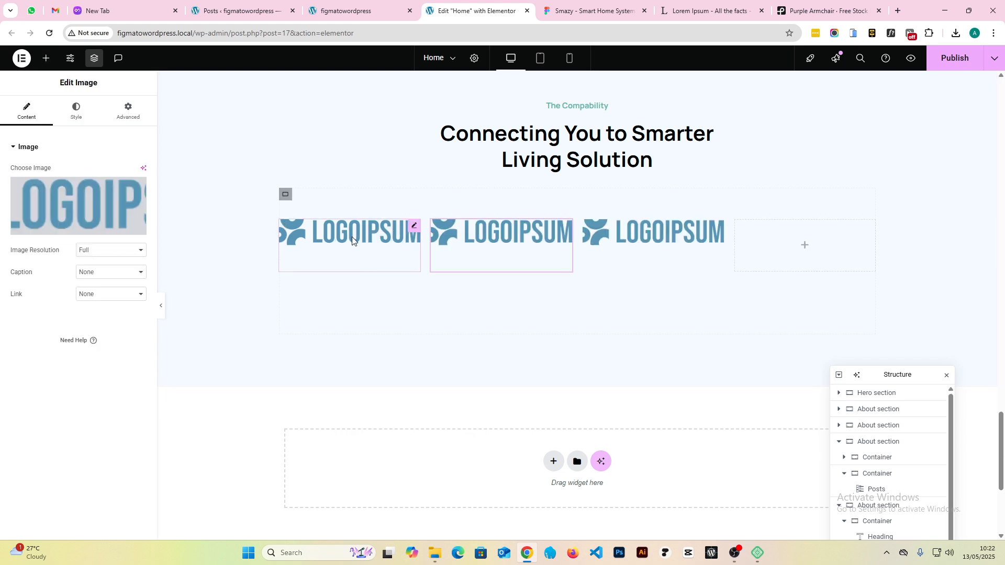
pyautogui.rightClick(359, 238)
pyautogui.click(379, 269)
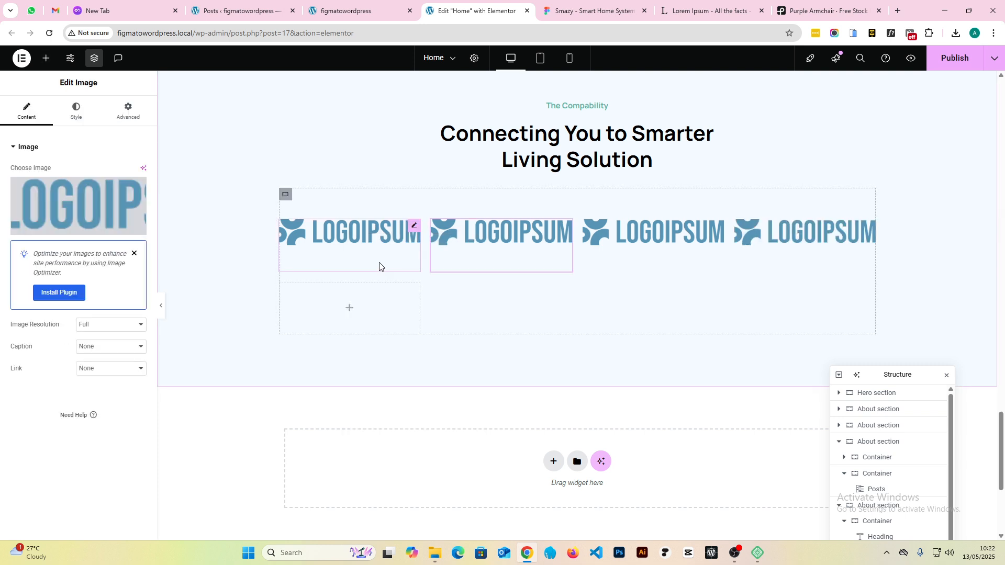
pyautogui.rightClick(360, 235)
pyautogui.click(382, 267)
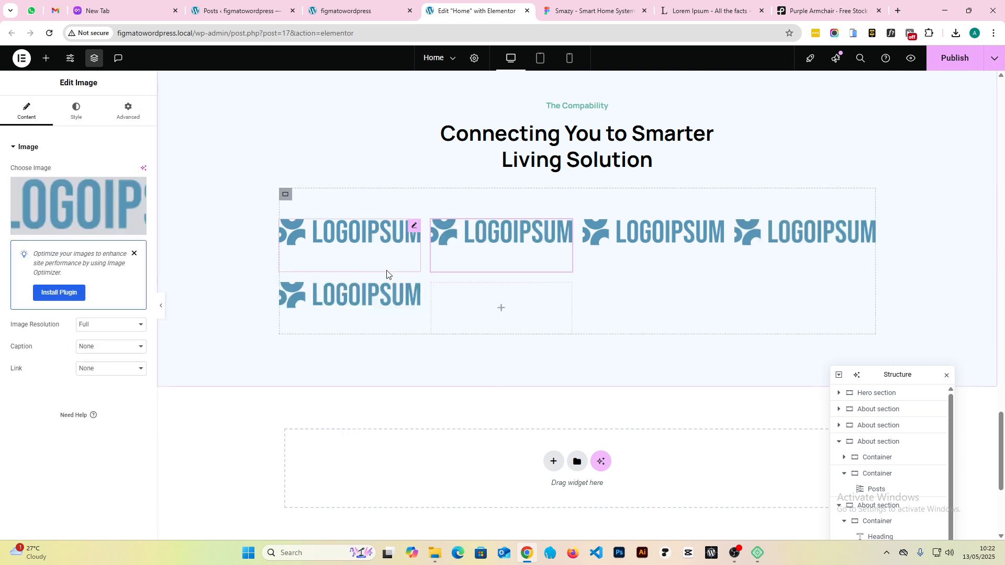
pyautogui.rightClick(359, 242)
pyautogui.click(379, 268)
pyautogui.rightClick(360, 226)
pyautogui.click(385, 257)
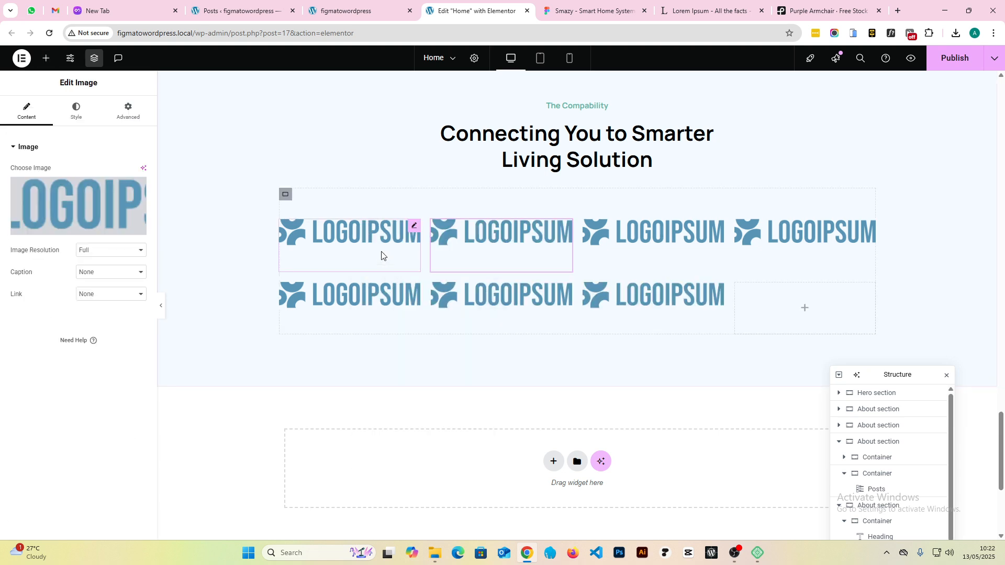
pyautogui.rightClick(361, 242)
pyautogui.click(386, 269)
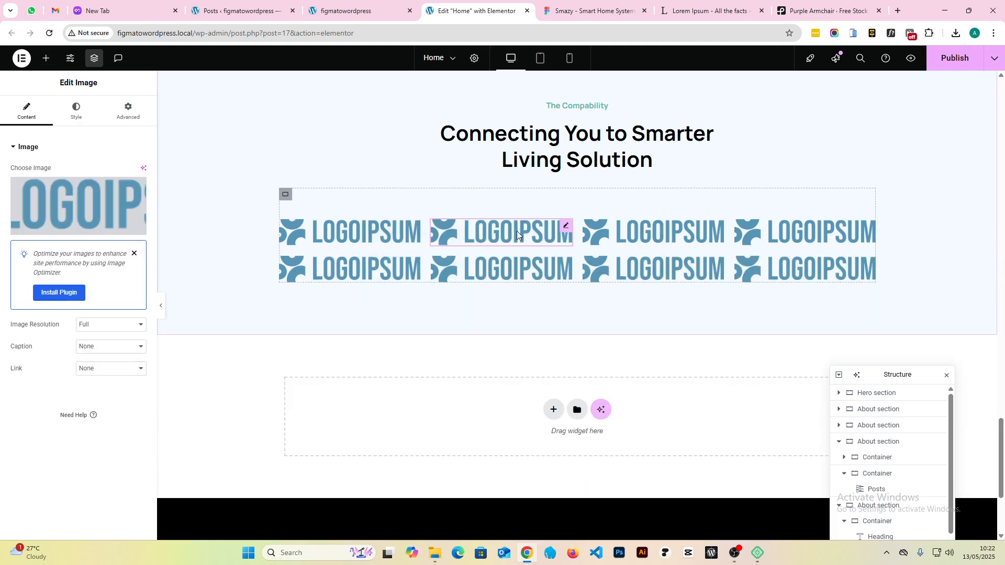
# - Replace the second, third and fourth images in the first row with Logo Client 6, Logo Client 2 and Logo Client 4
pyautogui.click(79, 204)
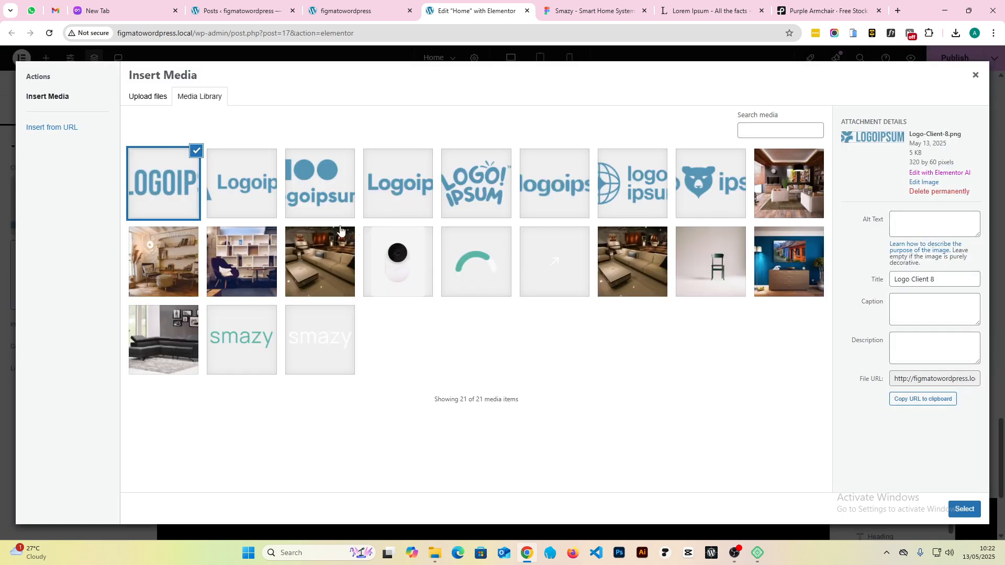
pyautogui.click(232, 179)
pyautogui.click(964, 508)
pyautogui.click(643, 231)
pyautogui.click(101, 236)
pyautogui.click(394, 189)
pyautogui.click(965, 508)
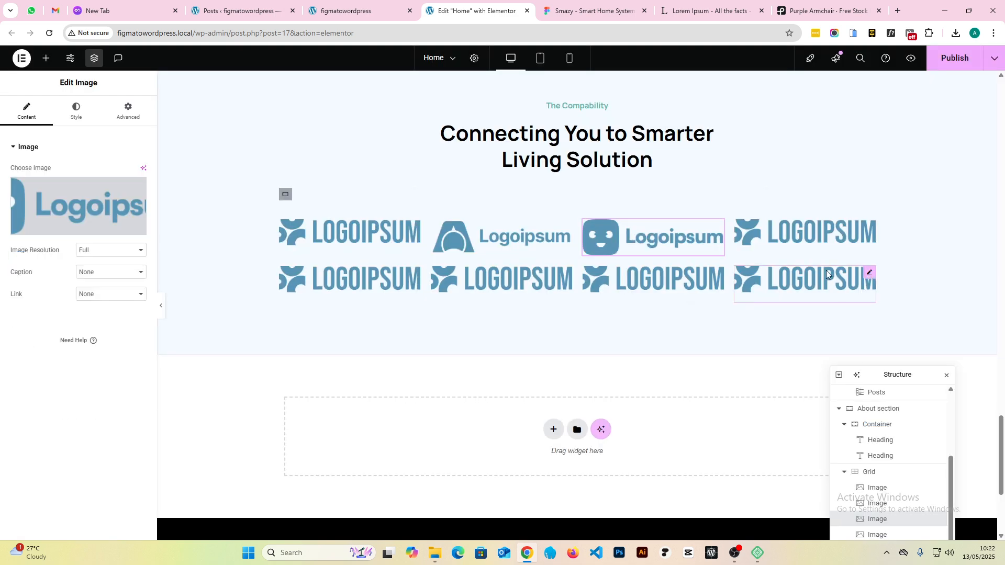
pyautogui.click(818, 230)
pyautogui.click(95, 203)
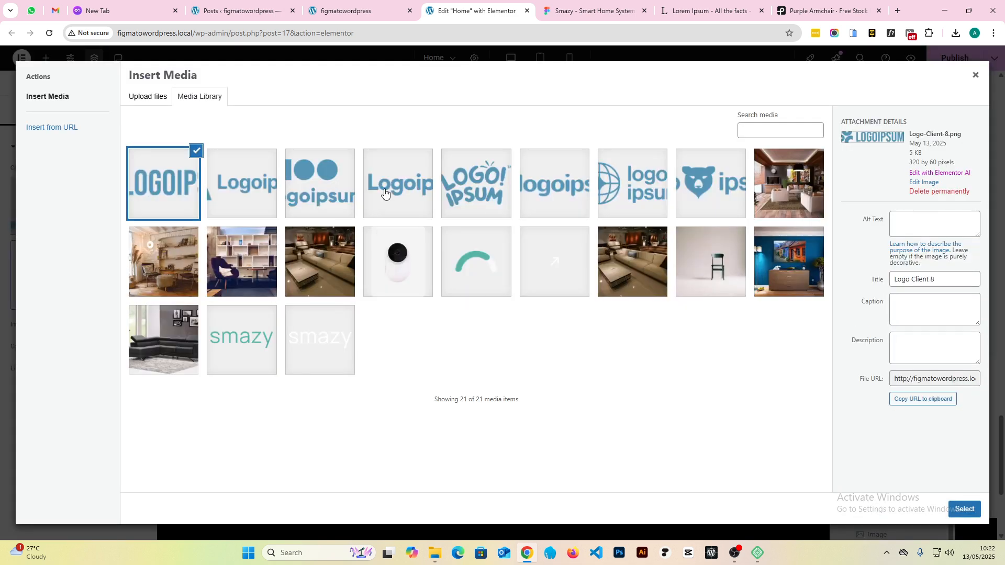
pyautogui.click(310, 181)
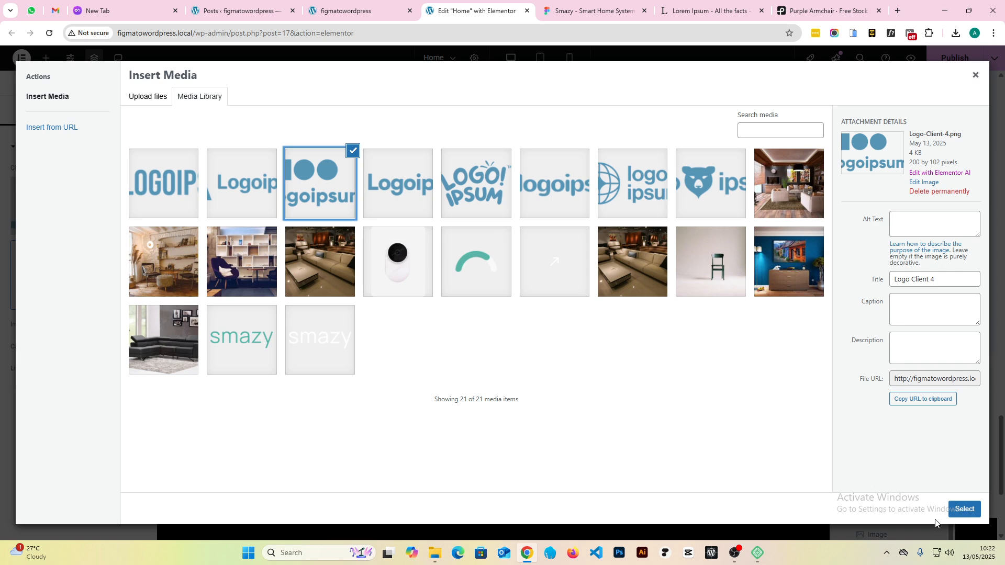
pyautogui.click(963, 510)
# - Replace the first two images in the second row with Logo Client 7 and Logo Client 5
pyautogui.click(331, 293)
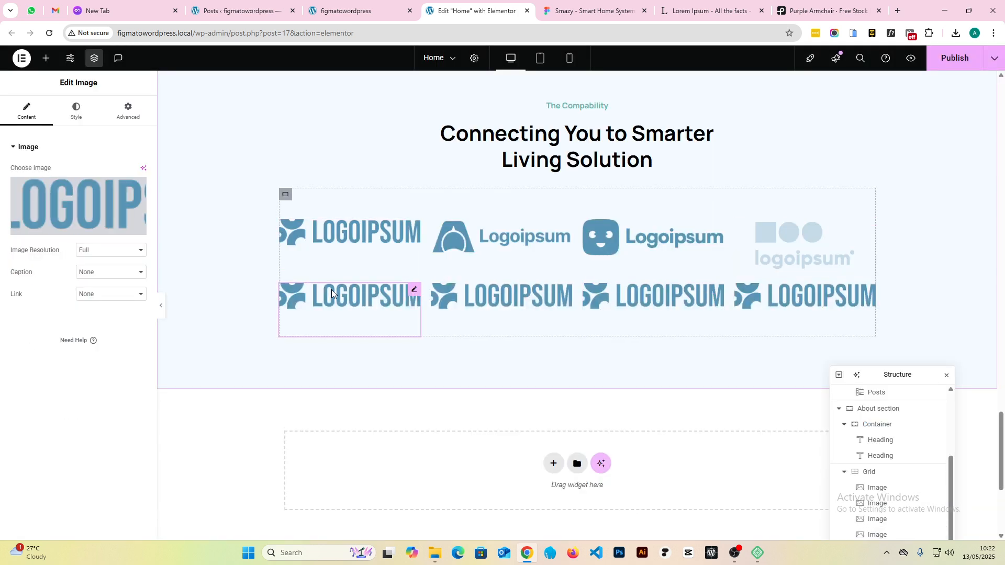
pyautogui.click(78, 205)
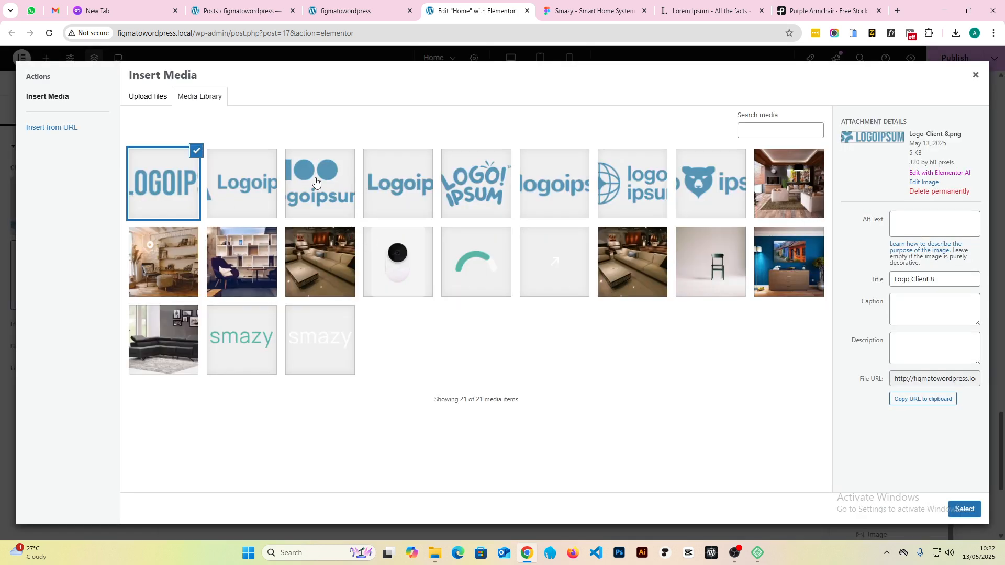
pyautogui.click(496, 173)
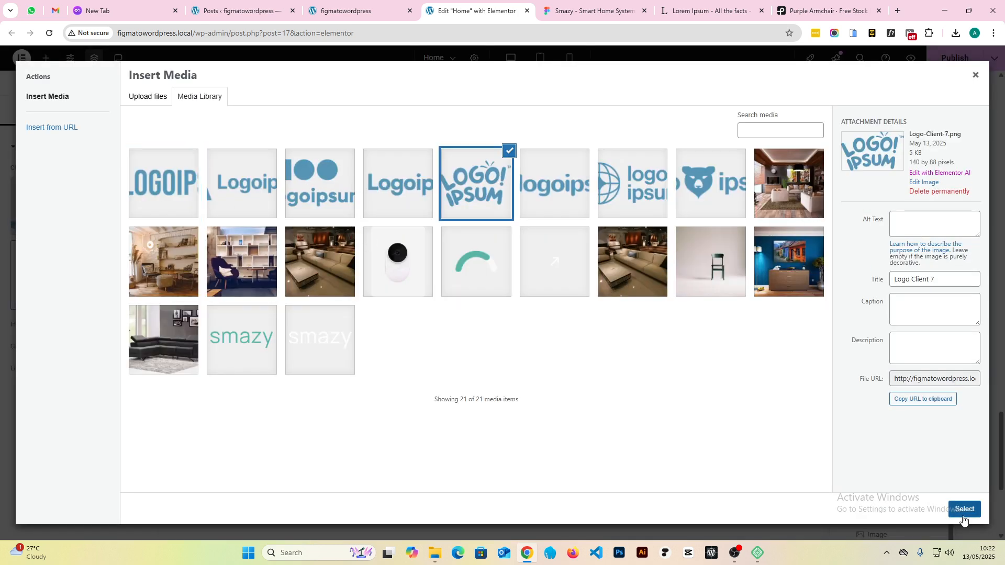
pyautogui.click(964, 509)
pyautogui.click(489, 297)
pyautogui.click(84, 220)
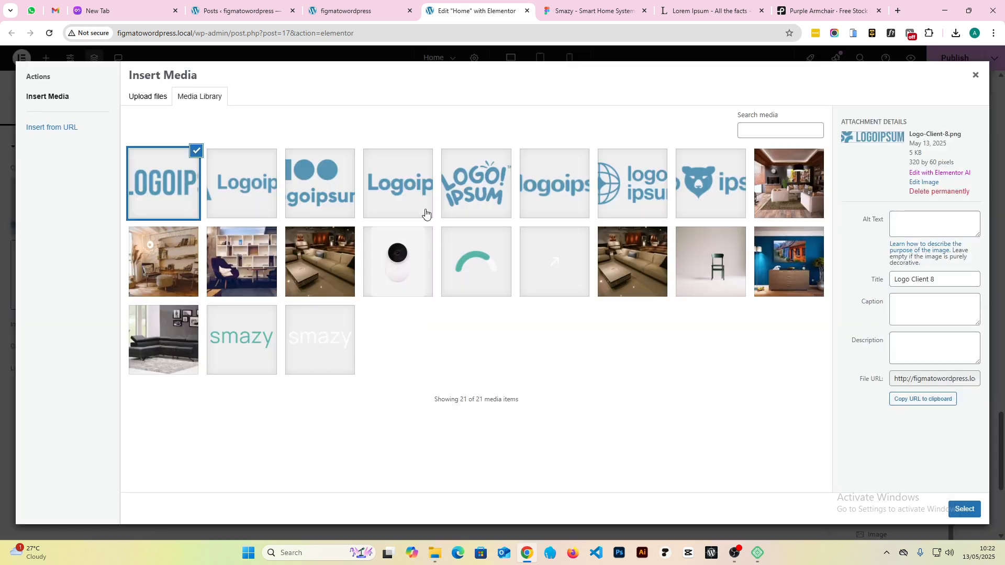
pyautogui.click(571, 173)
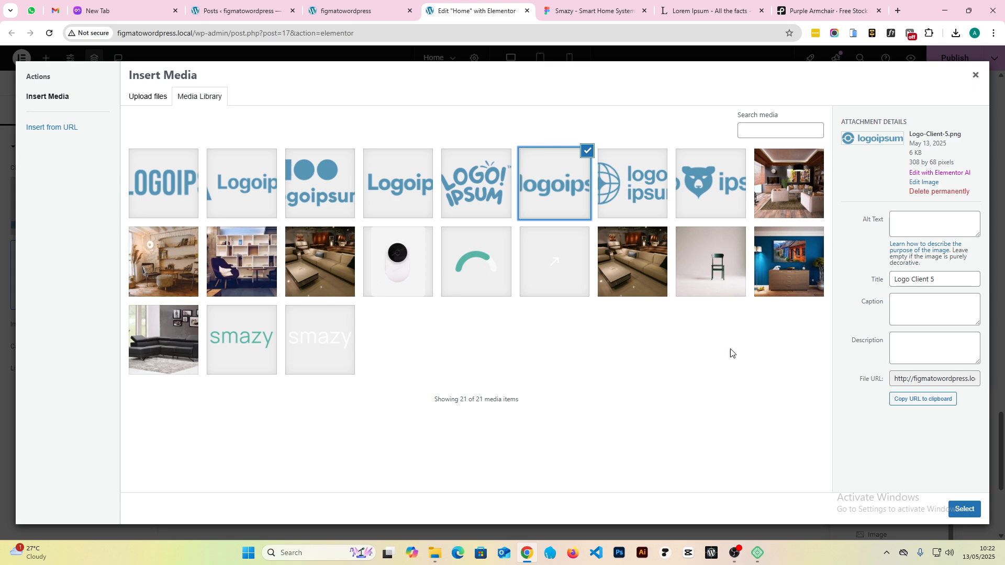
pyautogui.click(963, 509)
# - Replace the third and fourth images in the second row with the globe logo and the bear logo from the media library
pyautogui.click(642, 296)
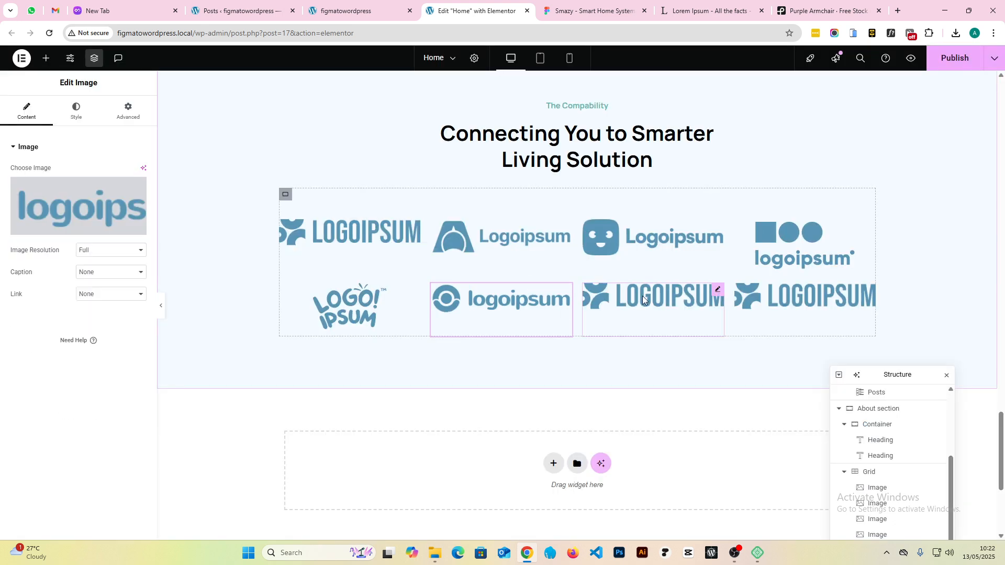
pyautogui.click(27, 205)
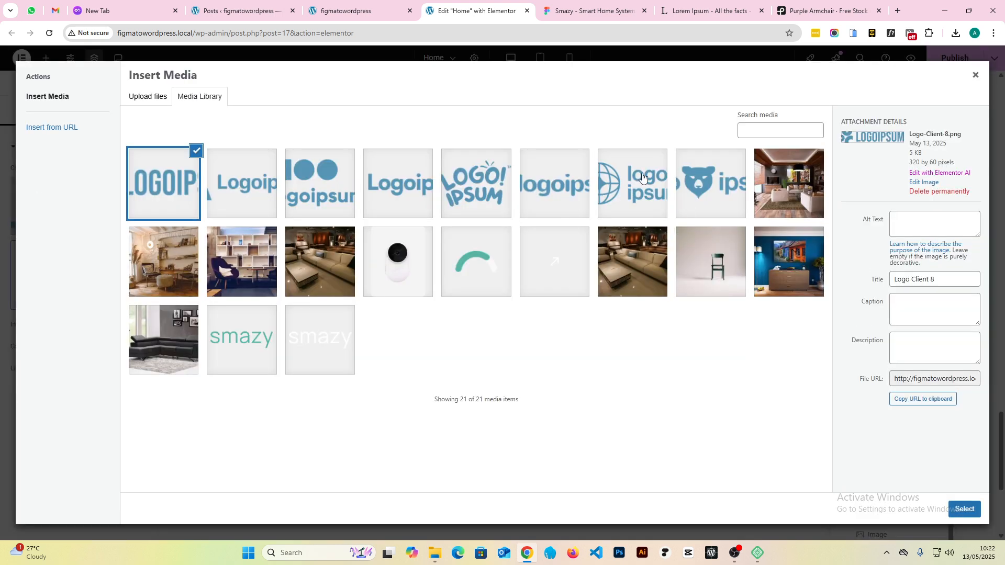
pyautogui.click(661, 191)
pyautogui.click(964, 509)
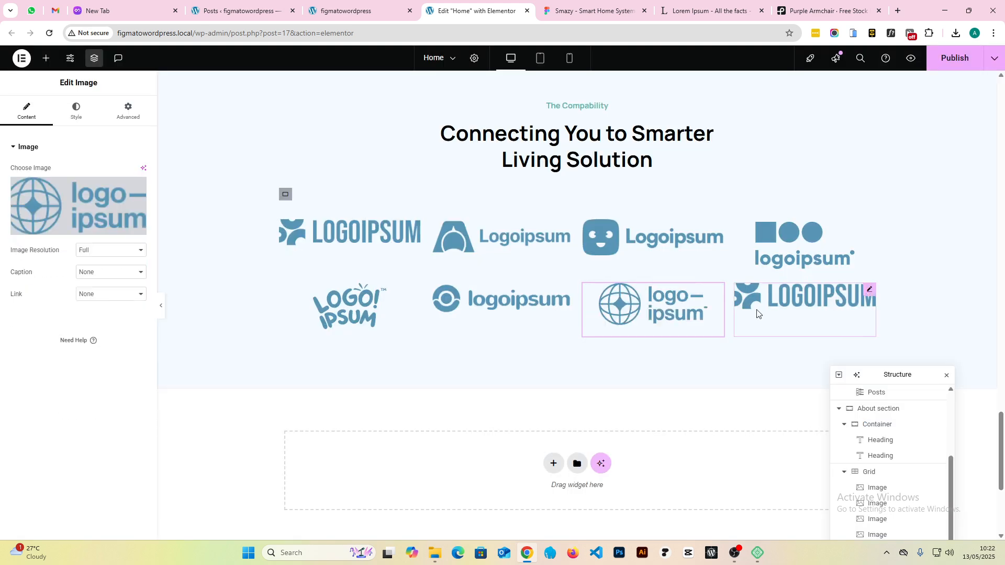
pyautogui.click(790, 294)
pyautogui.click(59, 205)
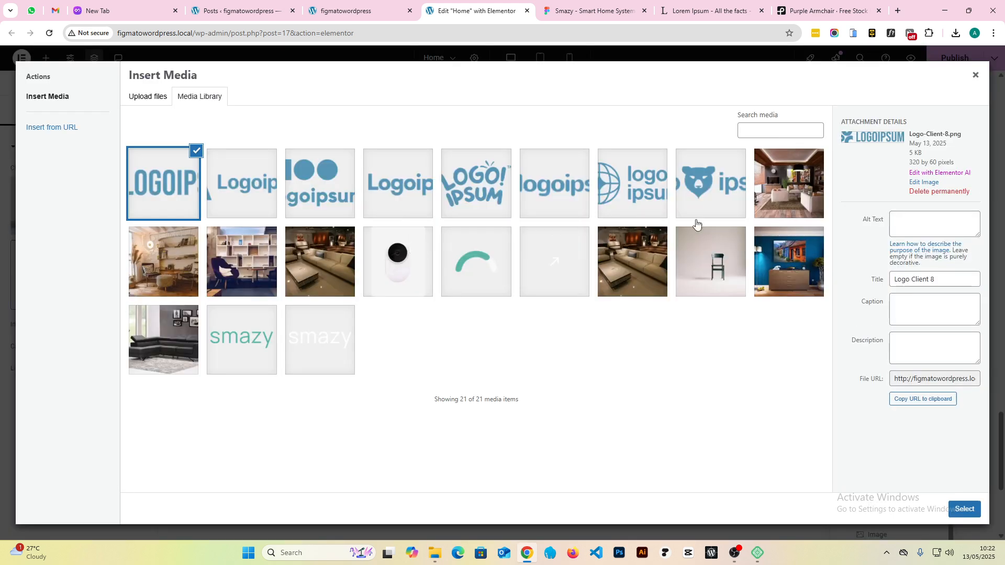
pyautogui.click(718, 180)
pyautogui.click(978, 514)
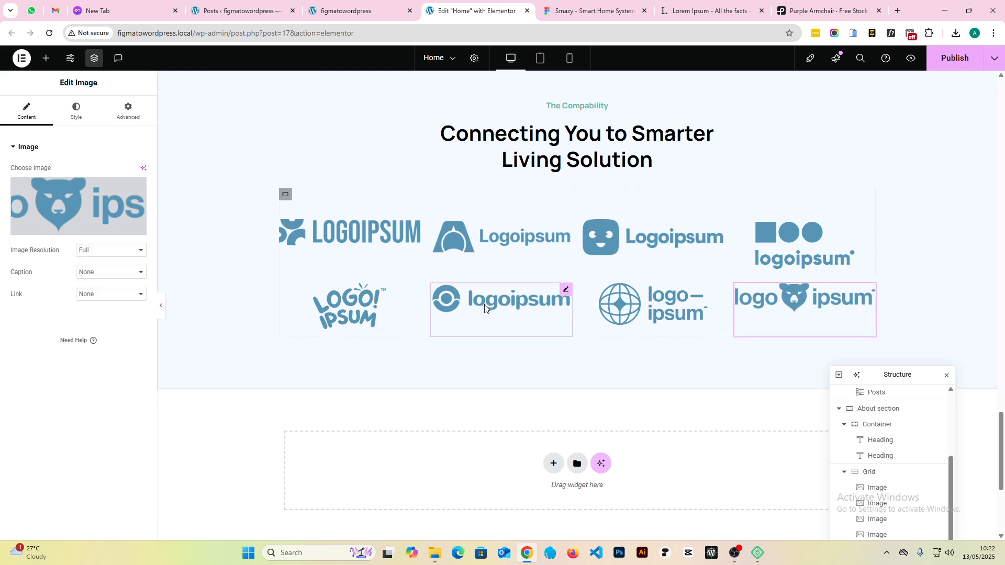
# - Set the logo grid's linked column and row gaps to 50 px and compare the spacing with the Figma design
pyautogui.click(286, 195)
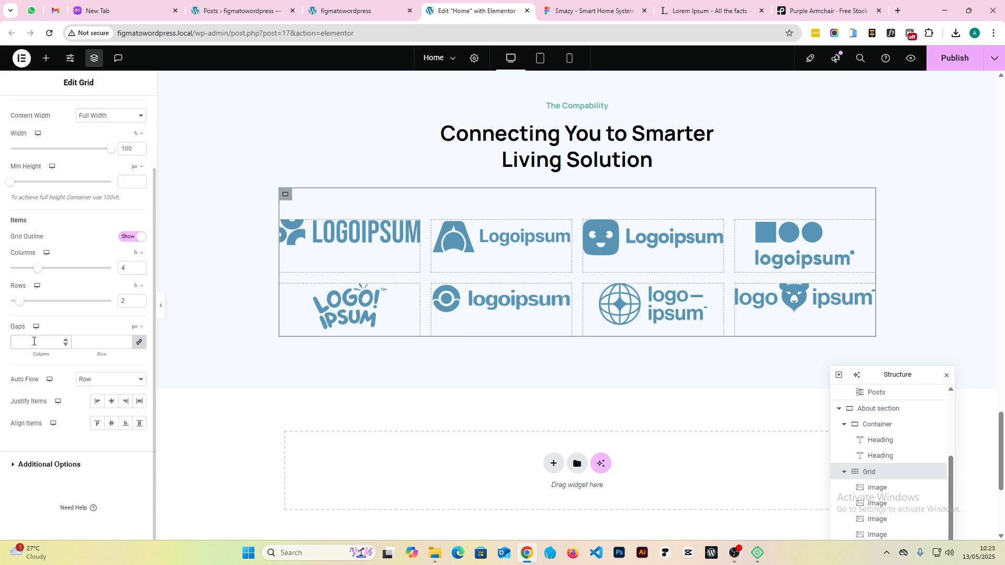
pyautogui.write('50')
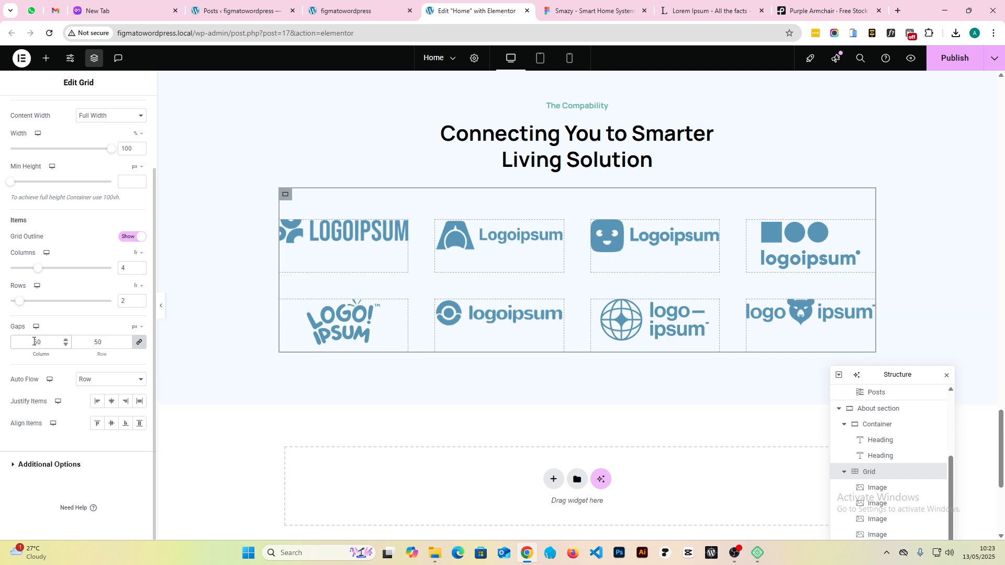
pyautogui.click(160, 305)
pyautogui.click(607, 4)
pyautogui.click(478, 2)
pyautogui.click(3, 309)
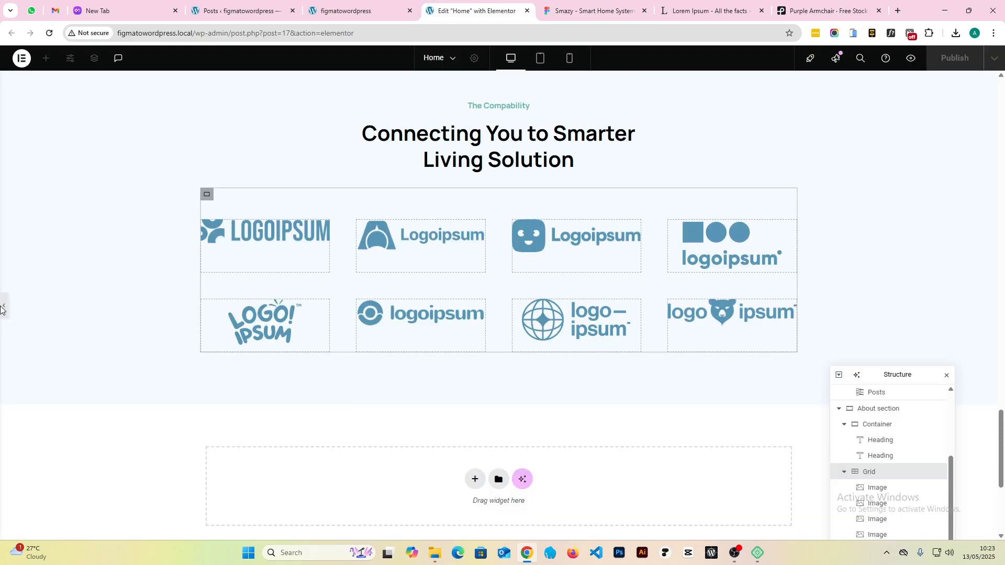
# - Set the logo grid's column gap to 80 px and, after checking the Figma design, unlink the row gap and set it to 40 px
pyautogui.doubleClick(21, 342)
pyautogui.write('80')
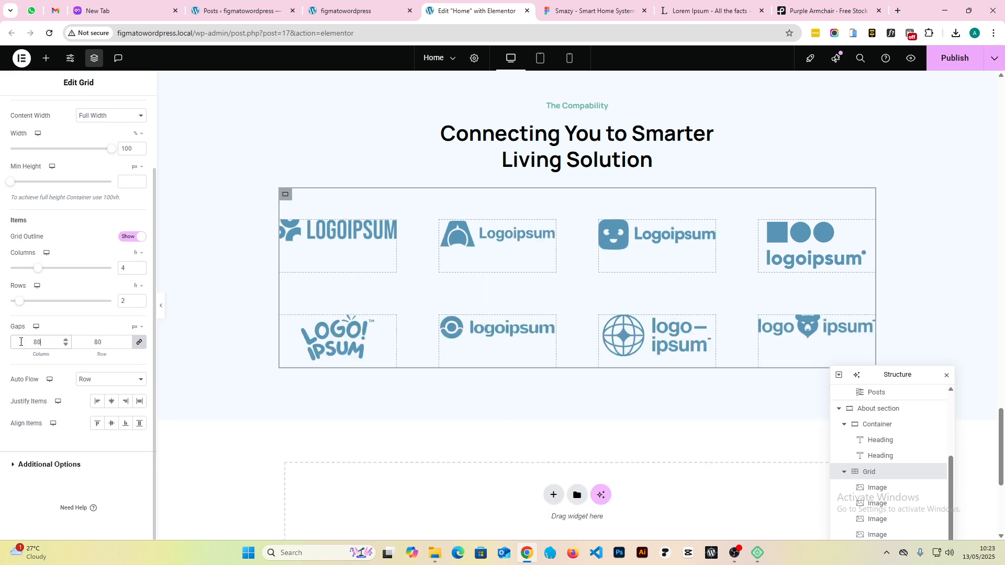
pyautogui.click(627, 10)
pyautogui.click(477, 11)
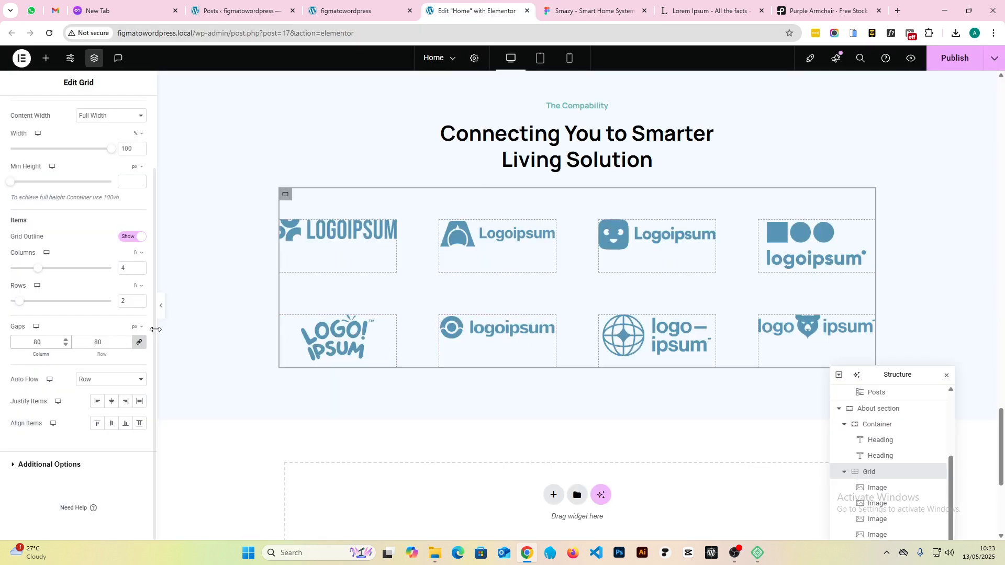
pyautogui.click(140, 342)
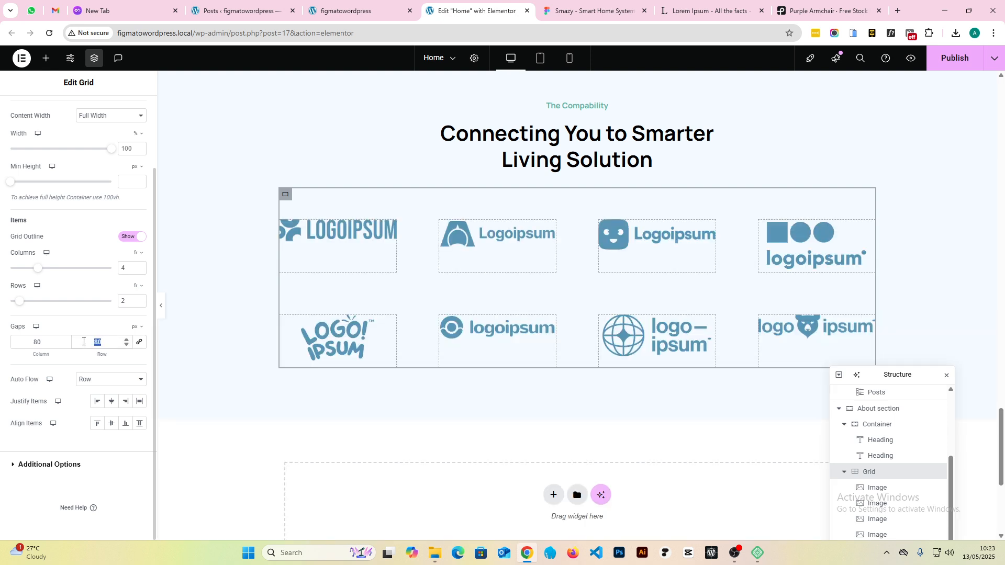
pyautogui.write('20')
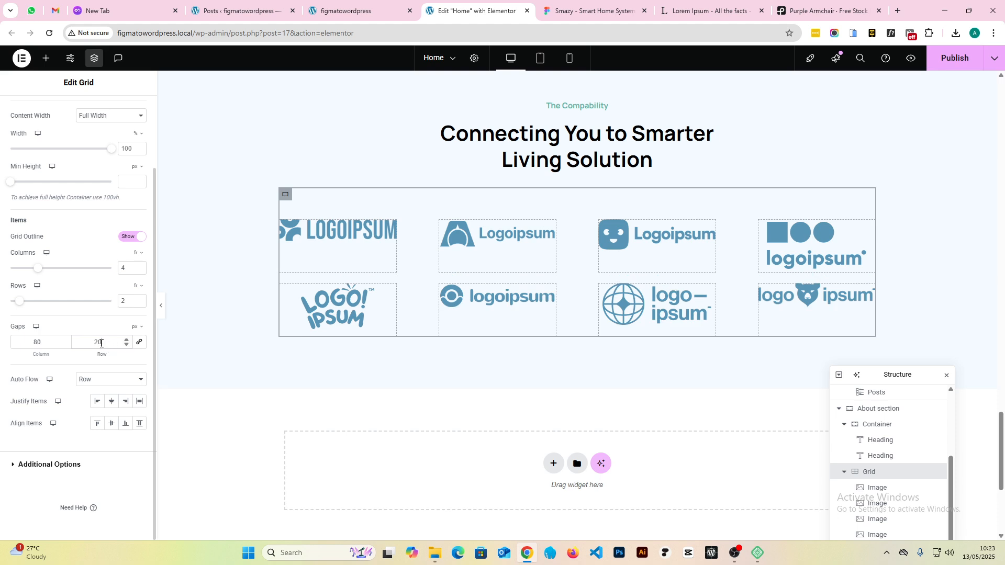
pyautogui.write('40')
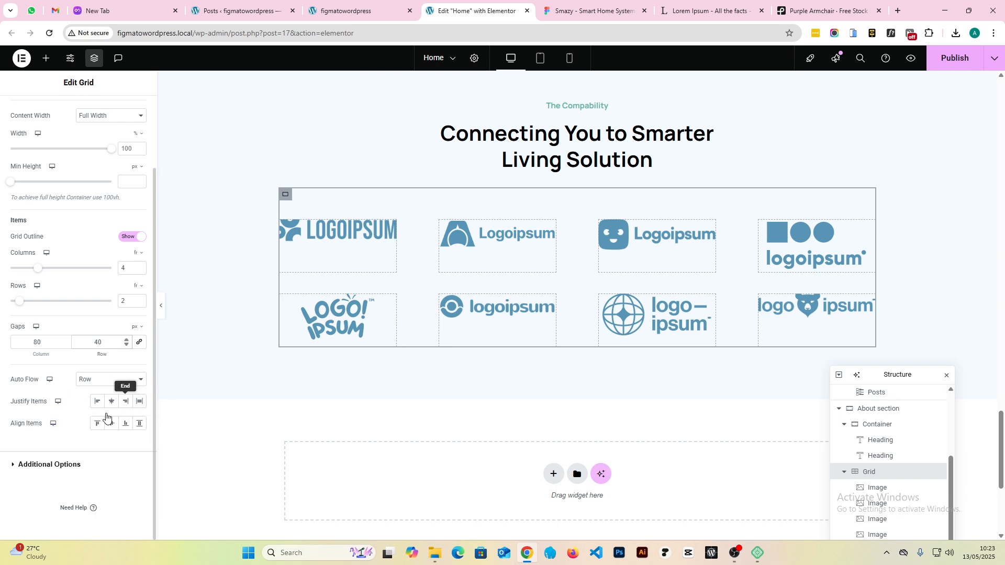
# - Center the grid's items vertically and set their horizontal justification to stretch
pyautogui.click(112, 423)
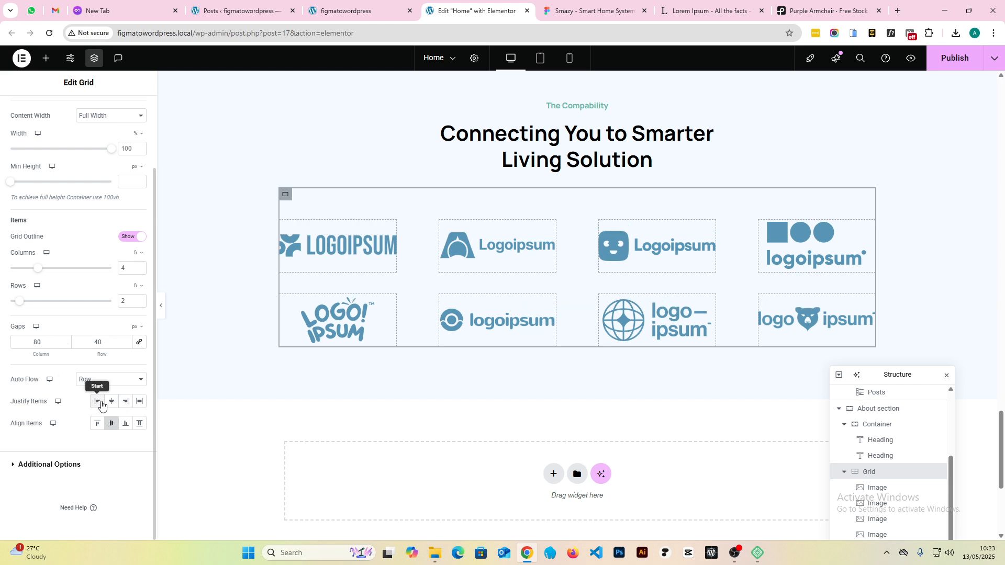
pyautogui.click(140, 401)
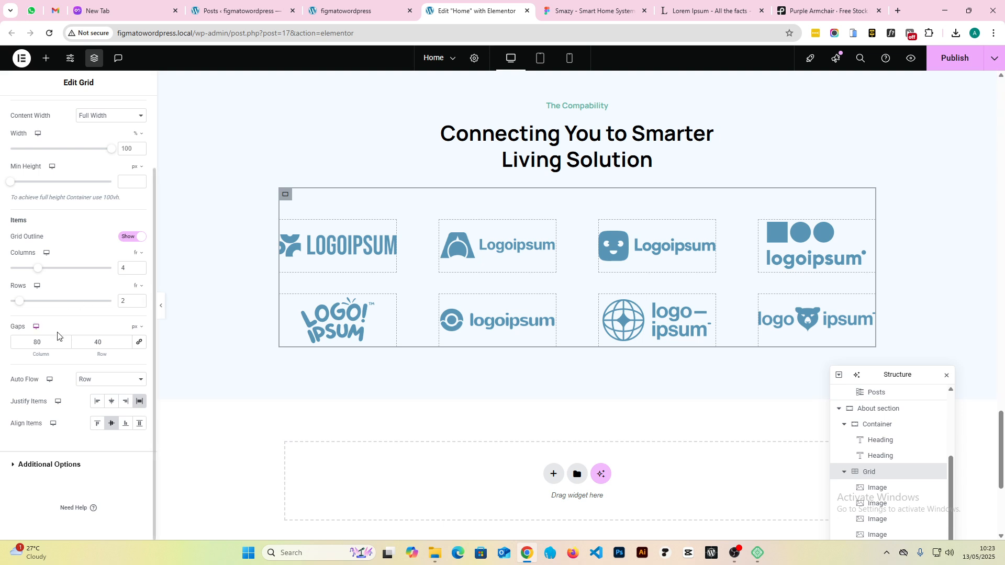
pyautogui.scroll(2, 63, 340)
pyautogui.click(75, 111)
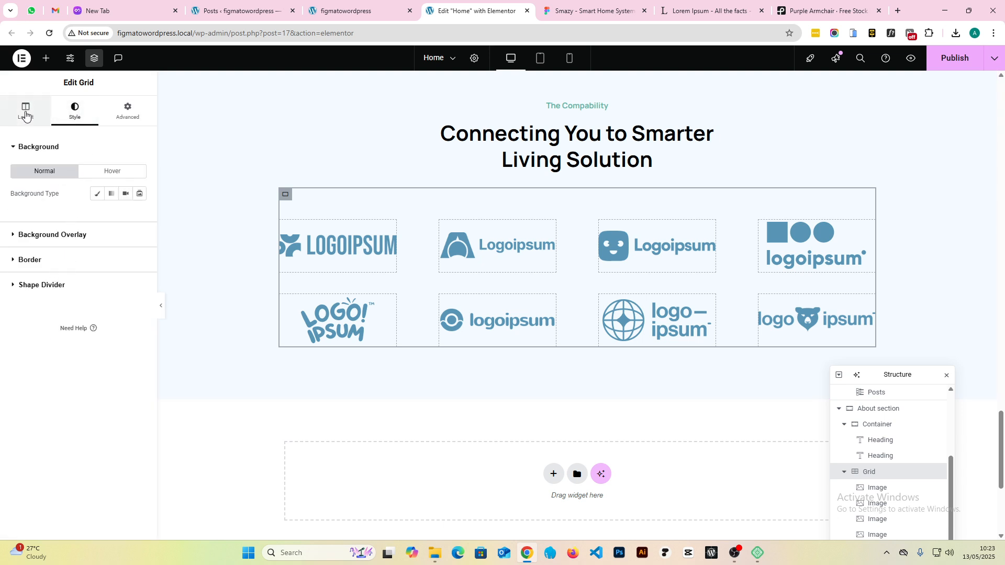
pyautogui.click(25, 114)
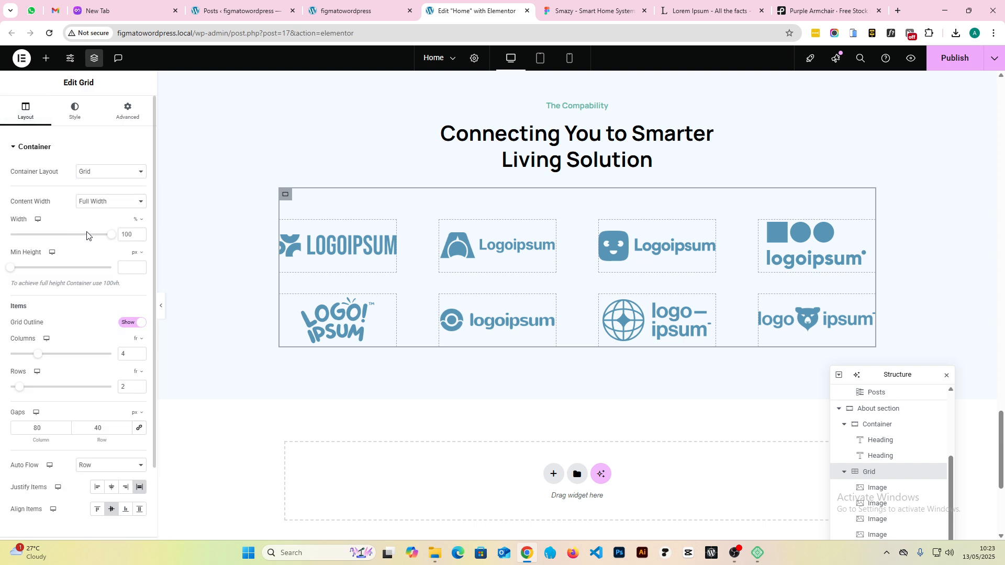
pyautogui.scroll(-2, 87, 235)
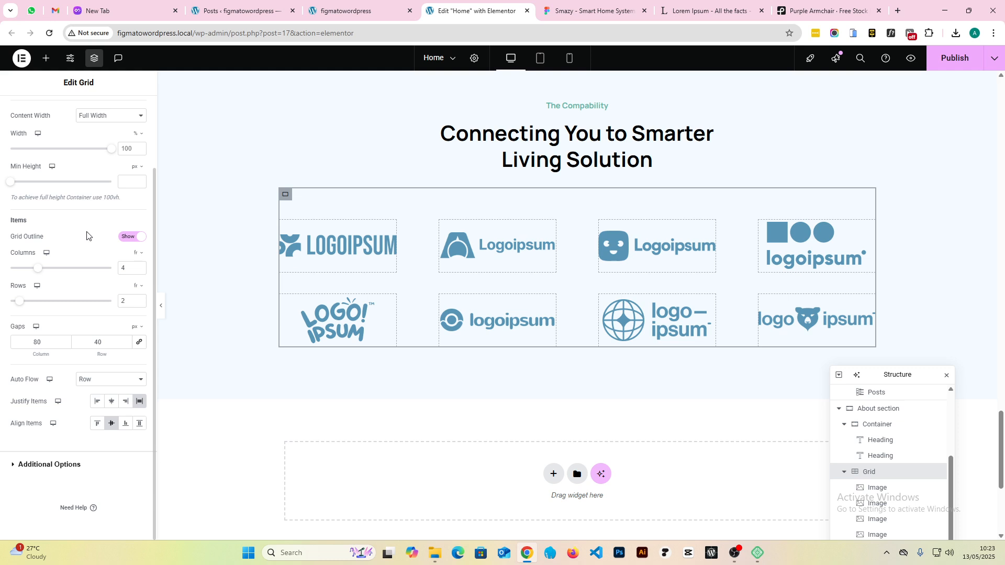
pyautogui.scroll(2, 87, 235)
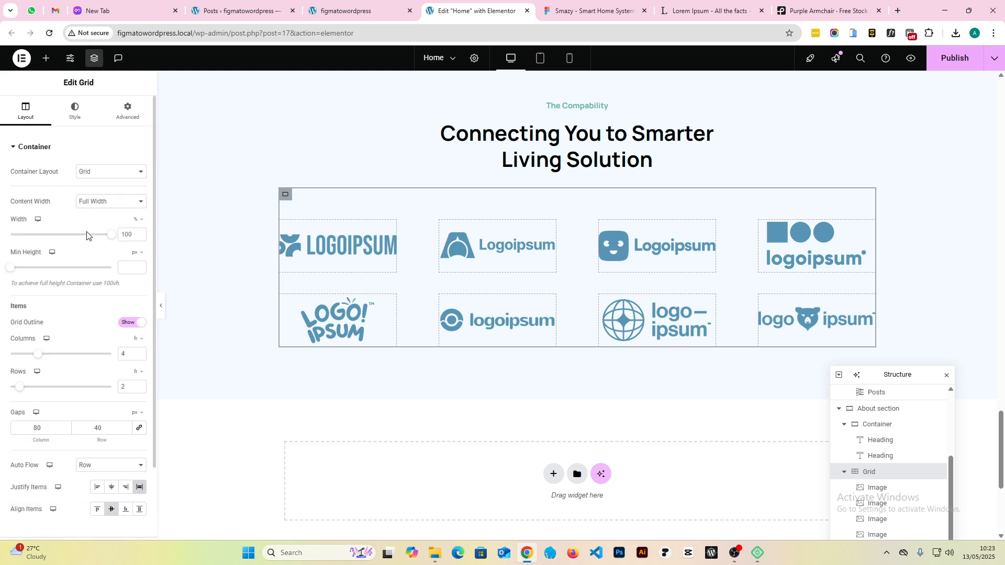
# - Set the width of the first logo image in the first row to 80%
pyautogui.click(328, 239)
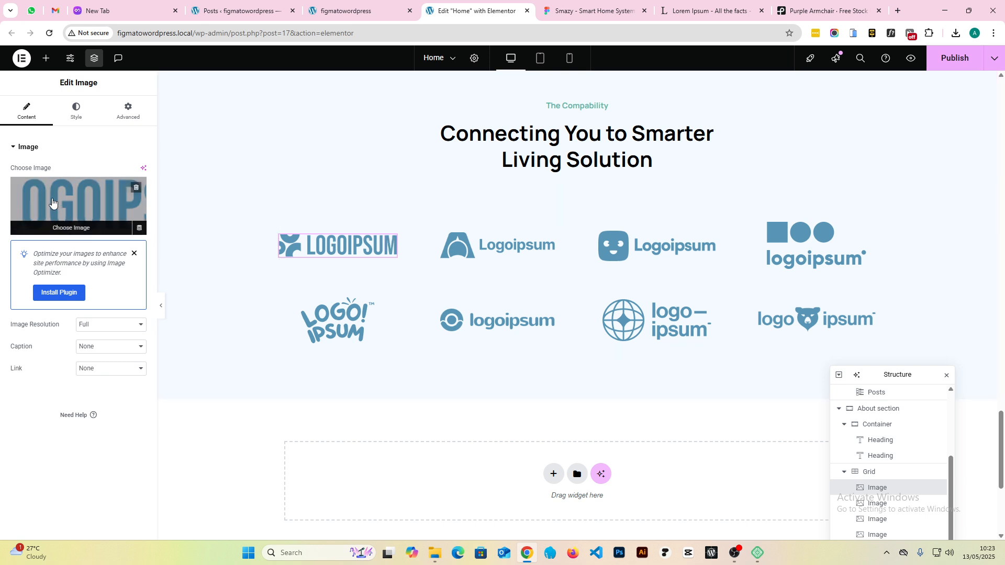
pyautogui.click(76, 112)
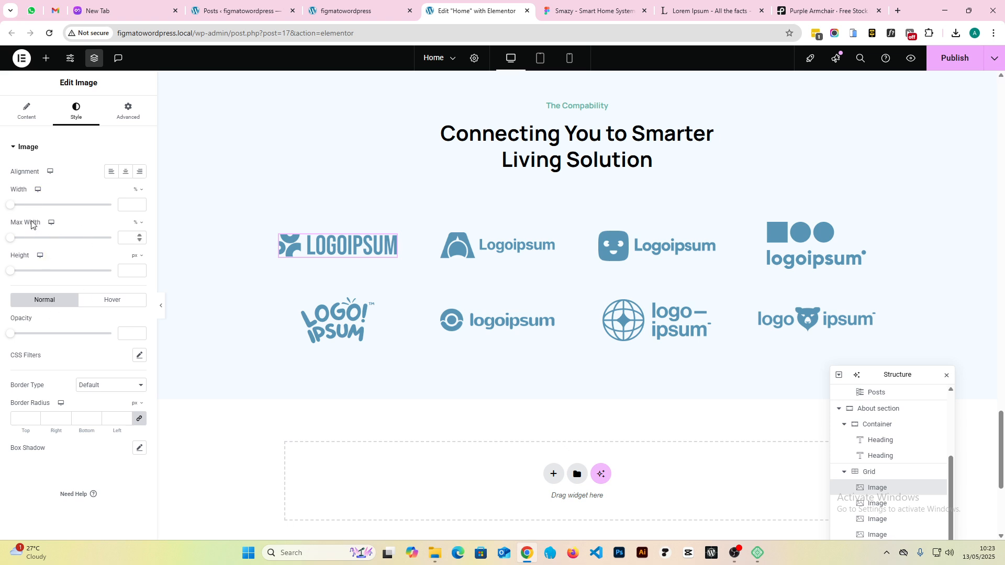
pyautogui.moveTo(10, 208); pyautogui.dragTo(79, 206)
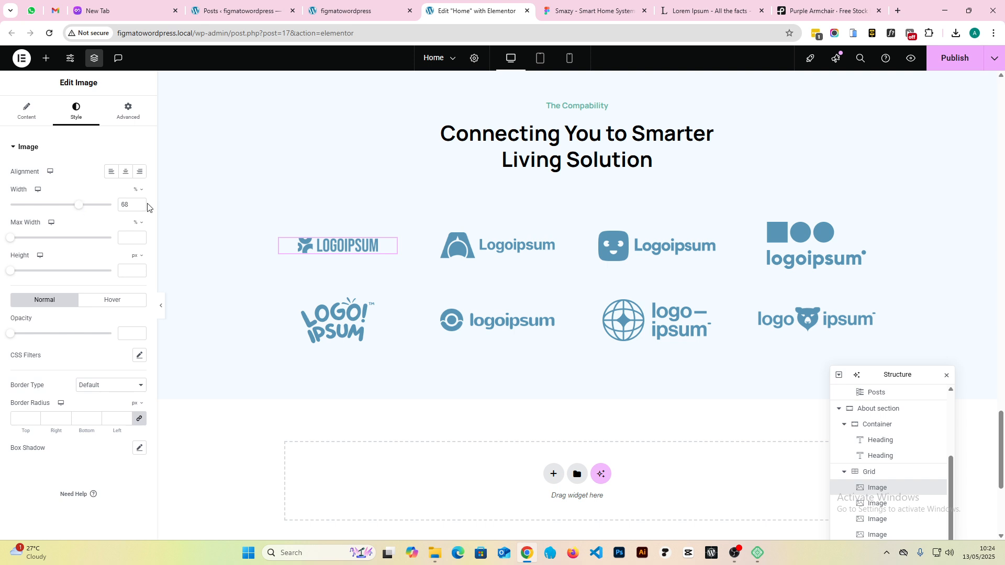
pyautogui.write('80')
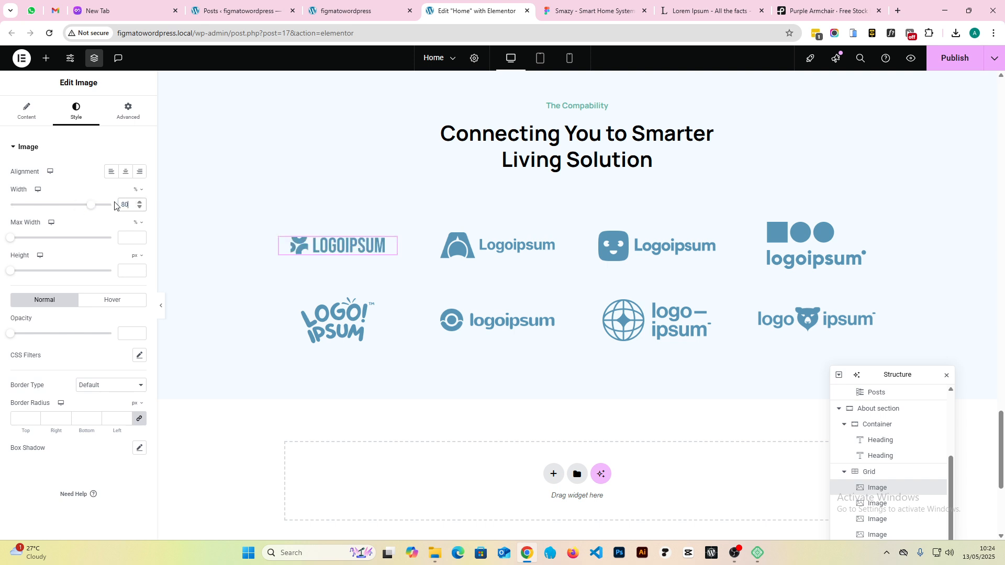
# - Copy the first logo and paste its style onto the second, third and fourth logos of the first row
pyautogui.rightClick(338, 247)
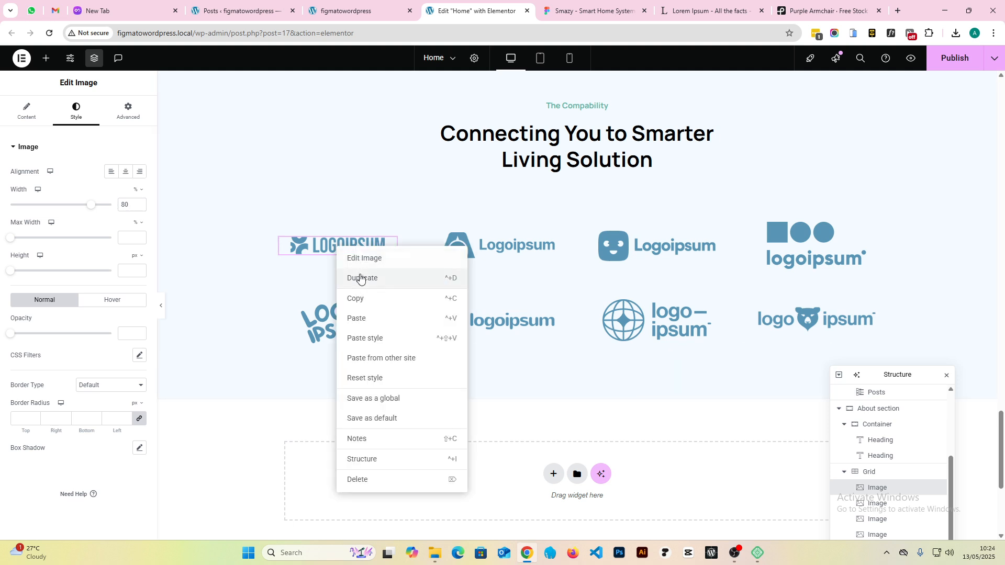
pyautogui.click(362, 304)
pyautogui.rightClick(492, 252)
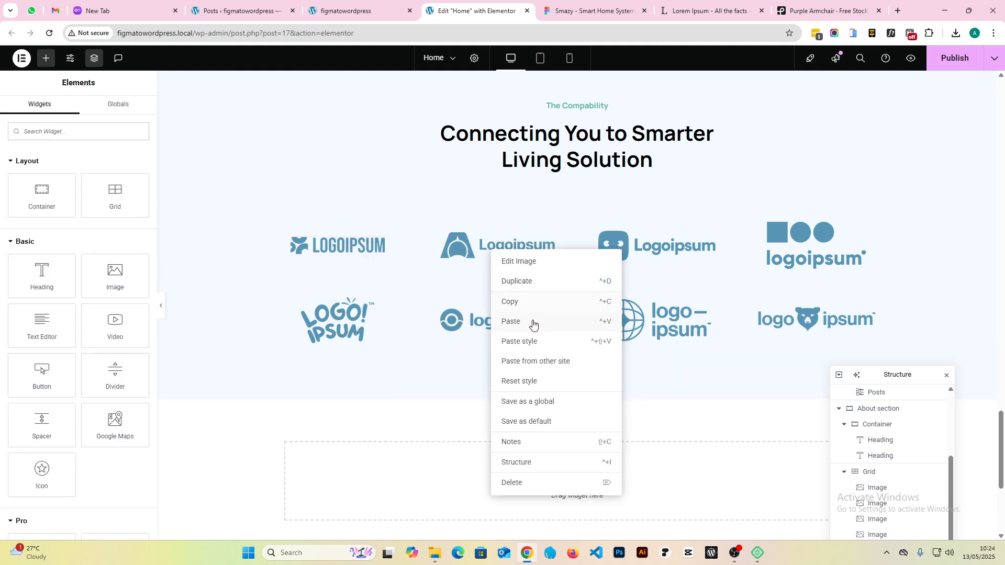
pyautogui.click(529, 341)
pyautogui.rightClick(649, 245)
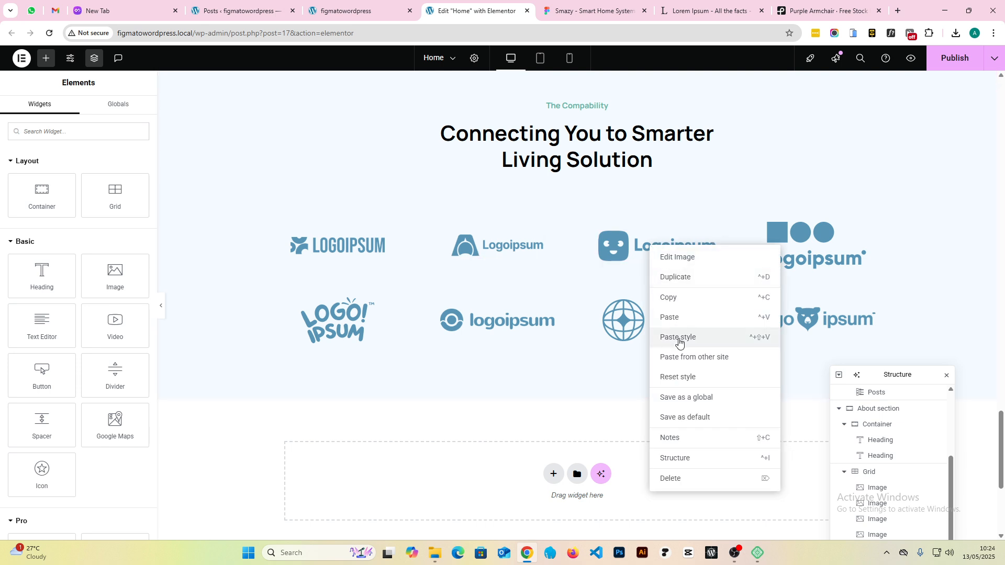
pyautogui.click(679, 342)
pyautogui.rightClick(800, 249)
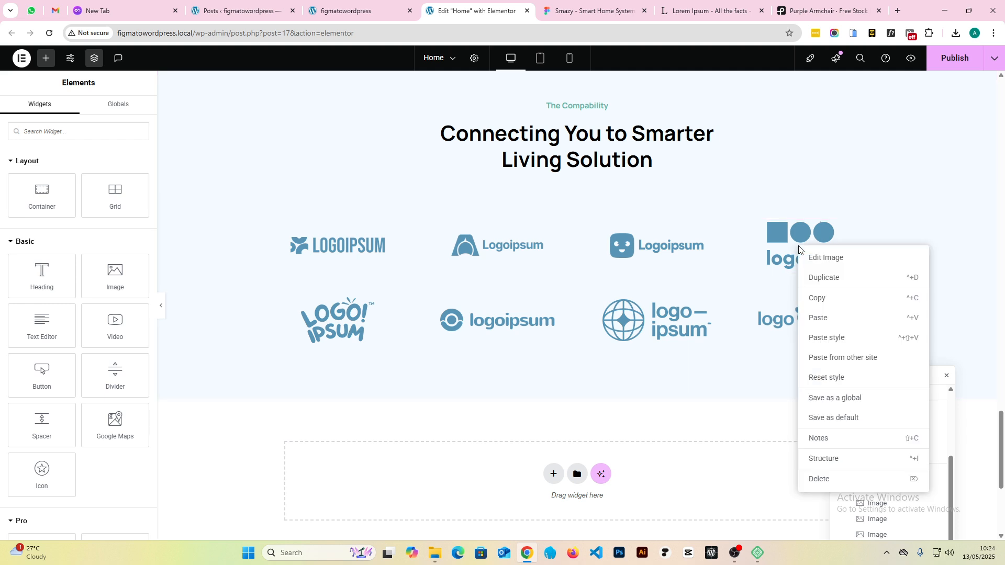
pyautogui.click(834, 341)
# - Paste the first logo's style onto the first logo of the second row, copying the source logo again before repeating it
pyautogui.rightClick(331, 318)
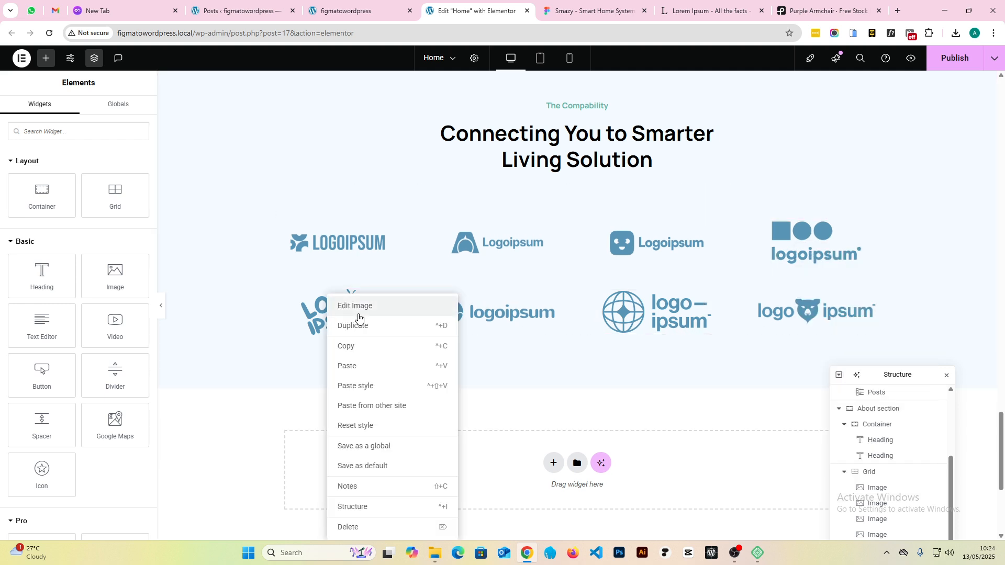
pyautogui.click(360, 388)
pyautogui.rightClick(336, 337)
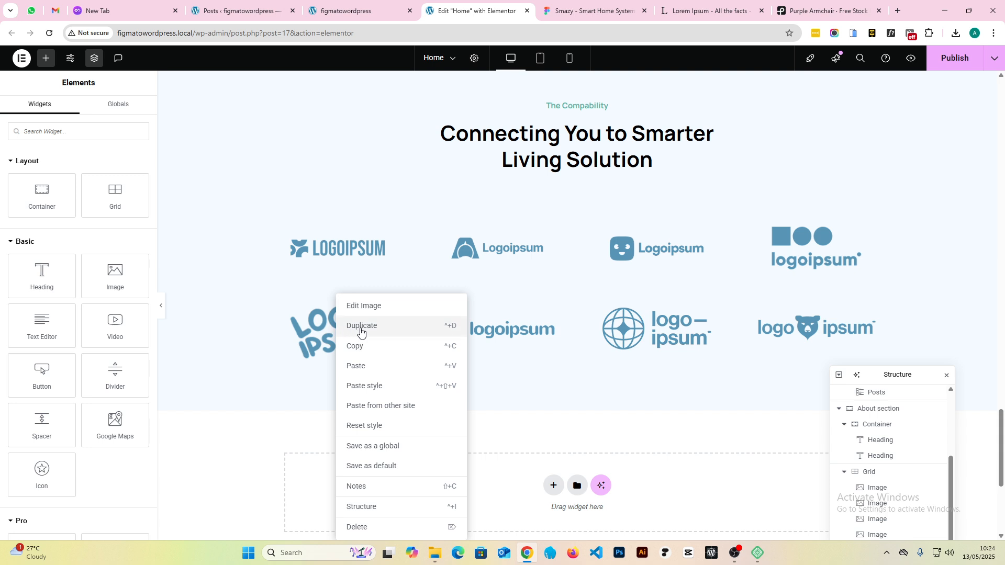
pyautogui.click(370, 386)
pyautogui.rightClick(342, 251)
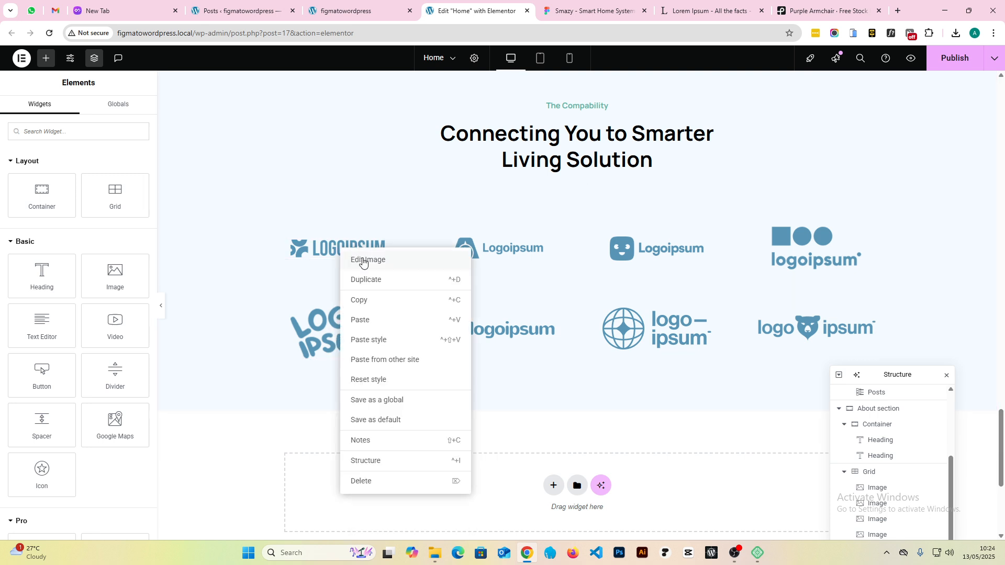
pyautogui.click(372, 303)
pyautogui.rightClick(351, 329)
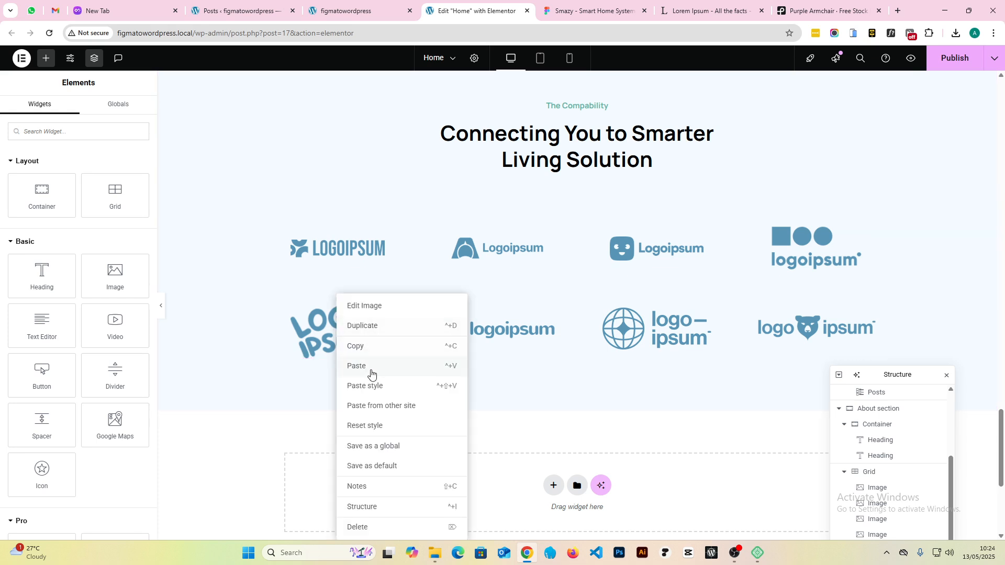
pyautogui.click(366, 387)
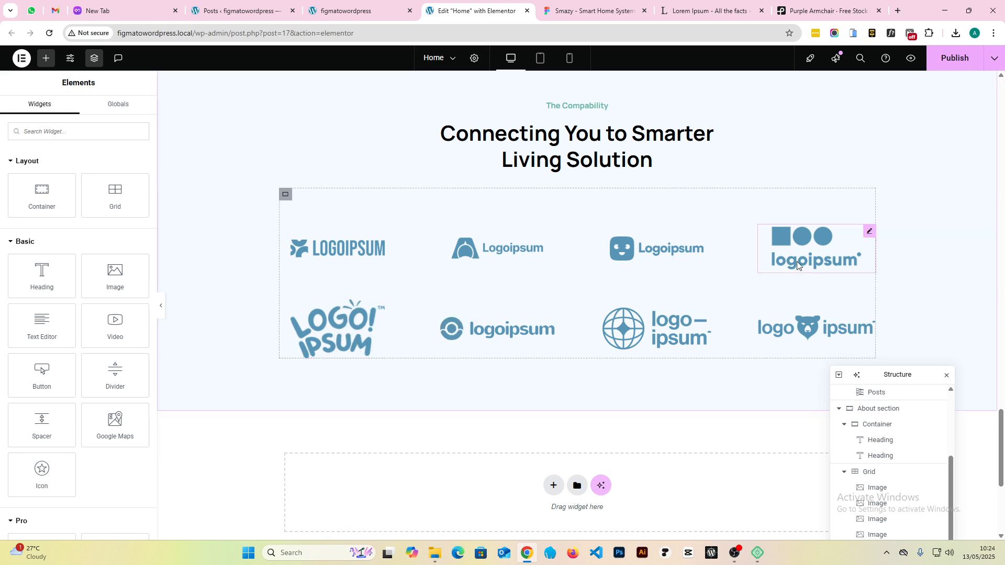
# - Paste the copied logo style onto the second, third and fourth logos of the second row, and reapply it to the first
pyautogui.rightClick(803, 241)
pyautogui.rightClick(465, 330)
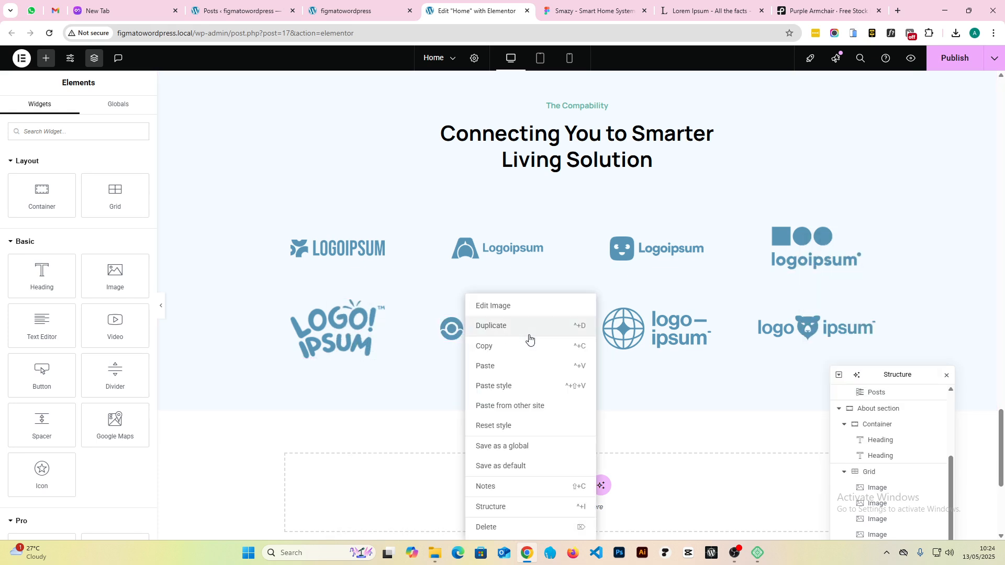
pyautogui.click(498, 387)
pyautogui.rightClick(635, 331)
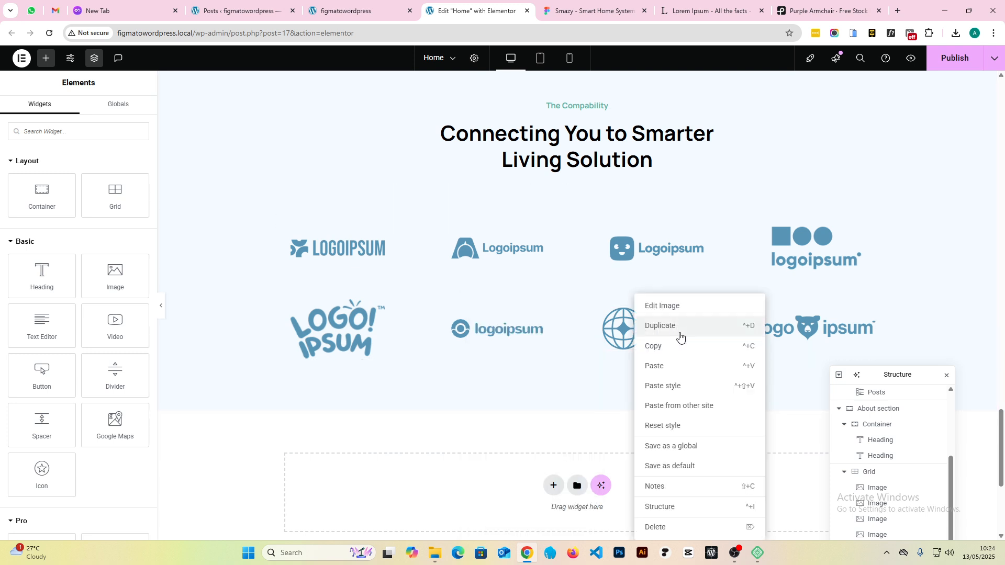
pyautogui.click(669, 387)
pyautogui.rightClick(808, 330)
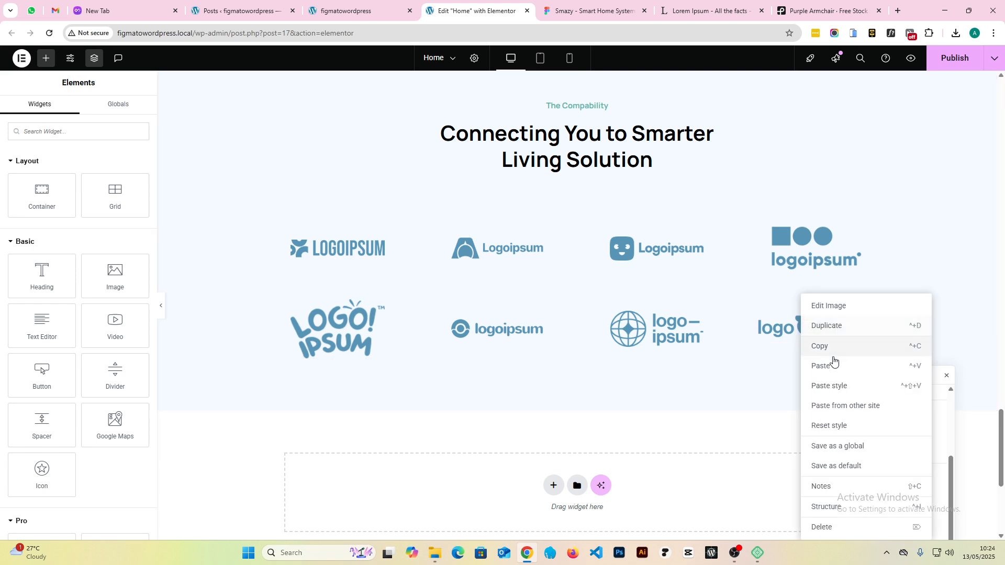
pyautogui.click(832, 388)
pyautogui.rightClick(329, 328)
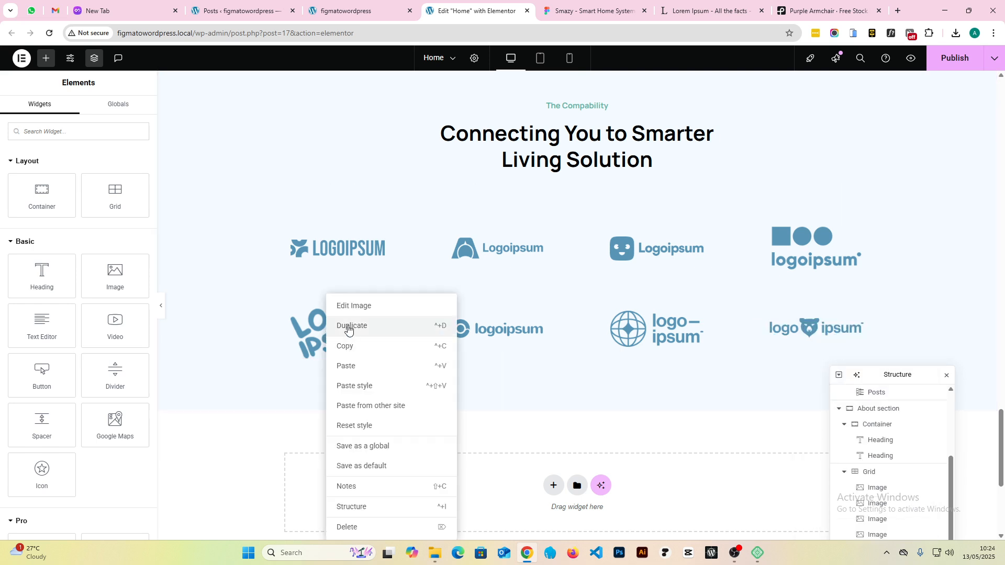
pyautogui.click(368, 387)
# - Set the width of the first logo image in the second row to 70%
pyautogui.click(343, 340)
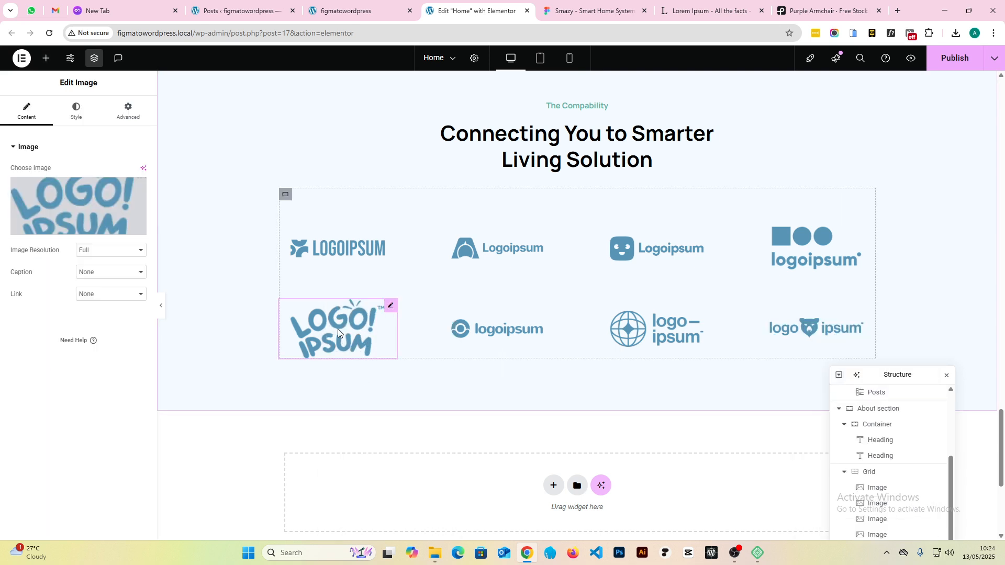
pyautogui.click(73, 111)
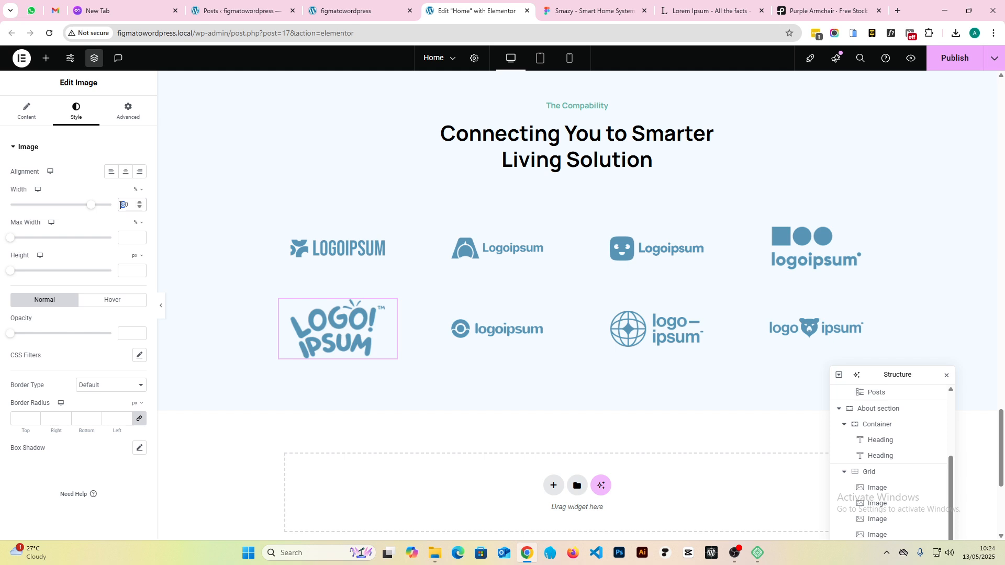
pyautogui.write('7')
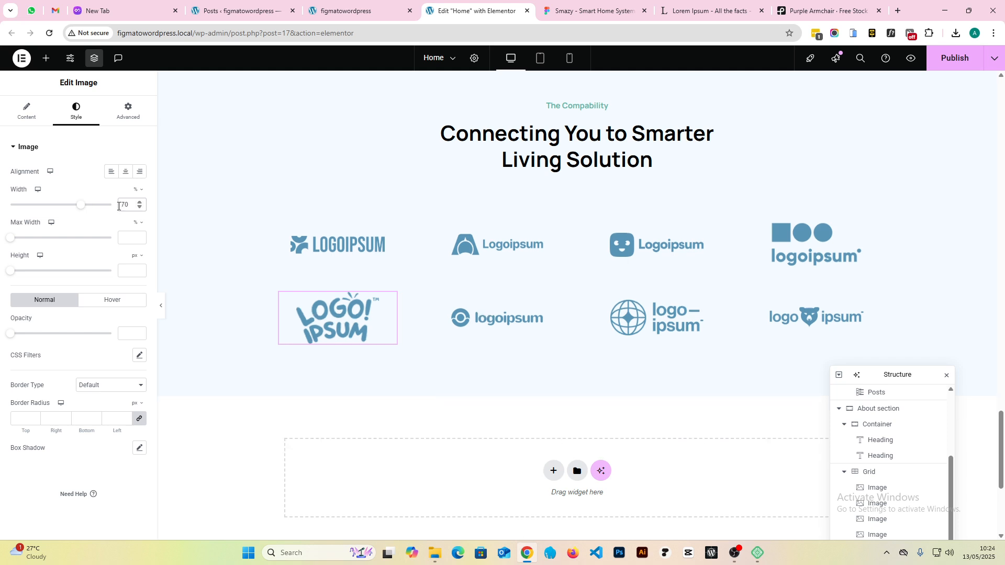
# - Set the width of the fourth logo image in the first row to 70% and publish the page
pyautogui.click(809, 249)
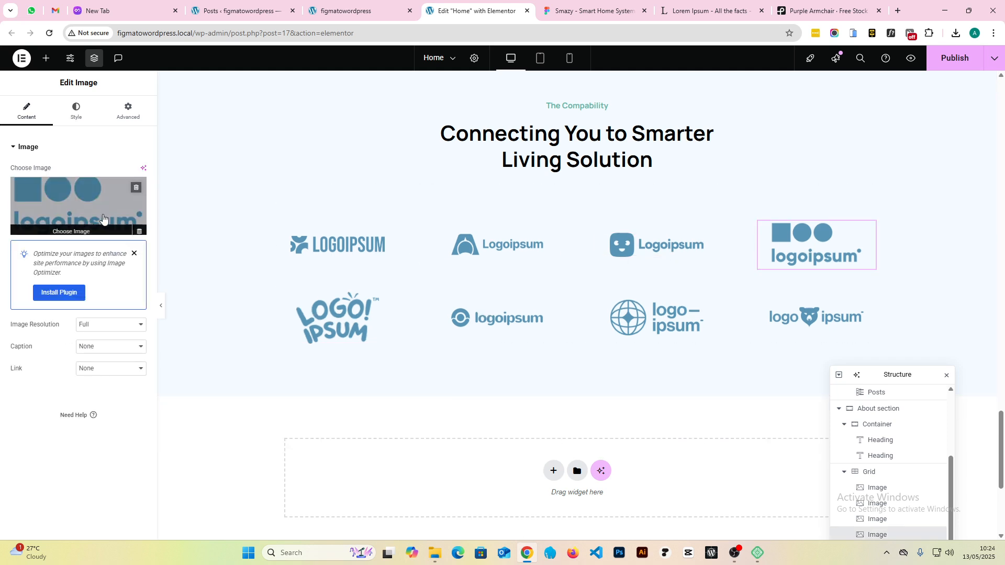
pyautogui.click(76, 110)
pyautogui.moveTo(127, 205); pyautogui.dragTo(106, 209)
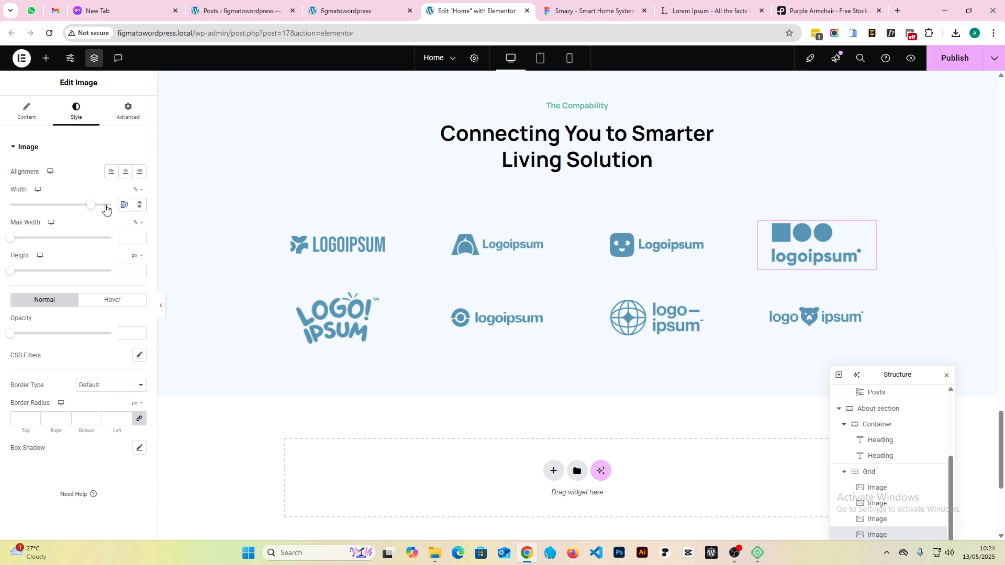
pyautogui.write('7')
pyautogui.click(954, 59)
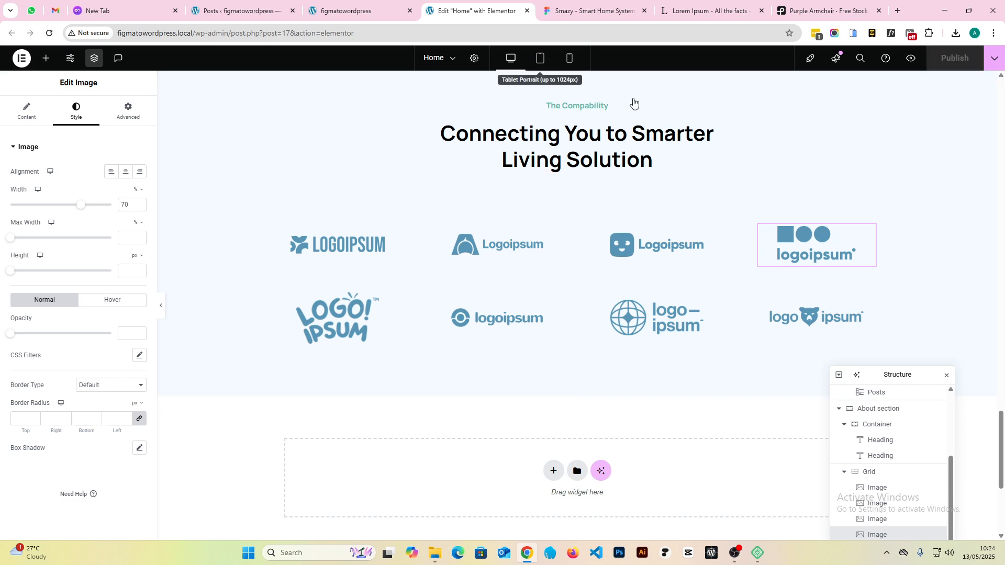
# - Review the page in the tablet and mobile layouts and compare the logo section with the Figma design
pyautogui.click(540, 58)
pyautogui.scroll(-1, 558, 271)
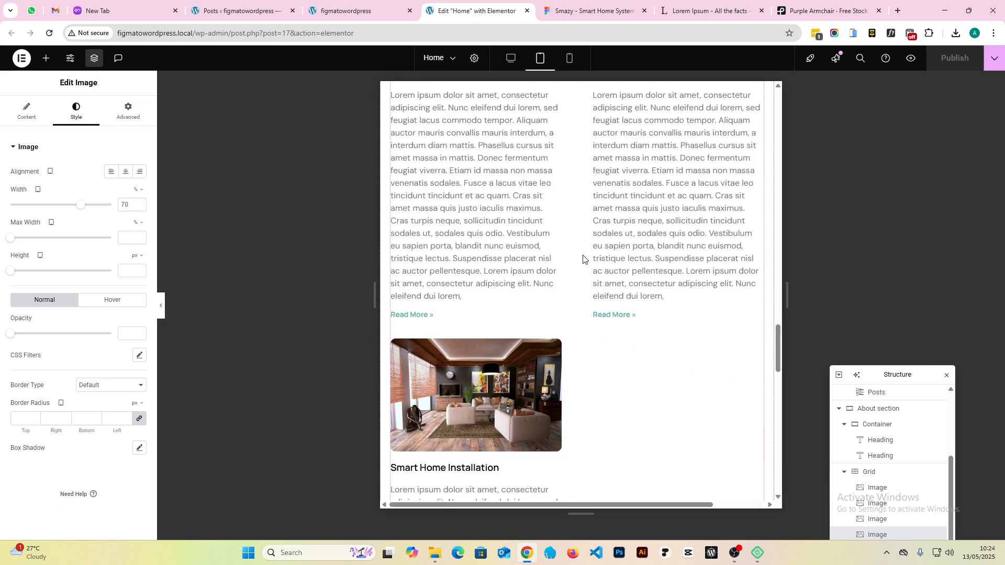
pyautogui.scroll(-10, 583, 259)
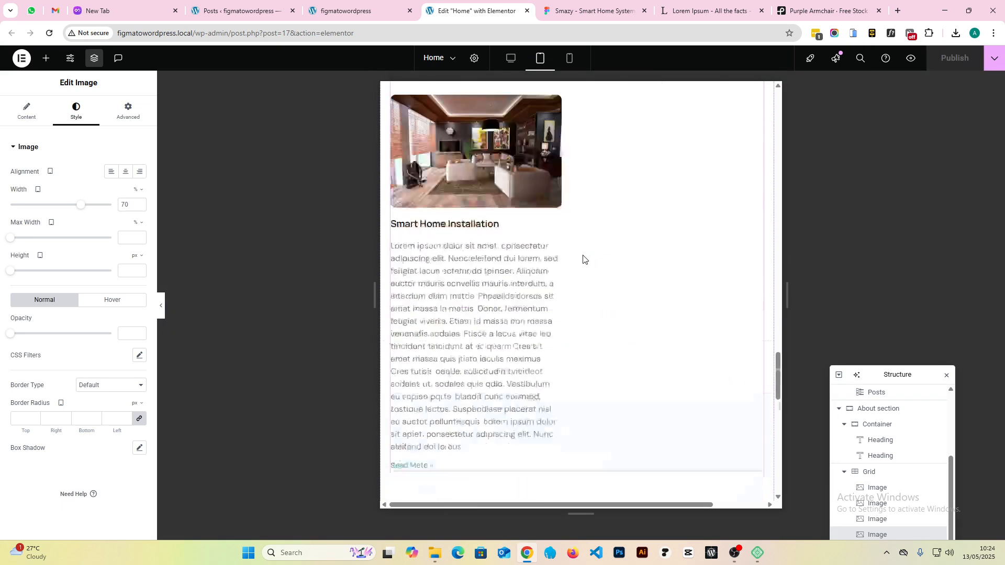
pyautogui.click(572, 59)
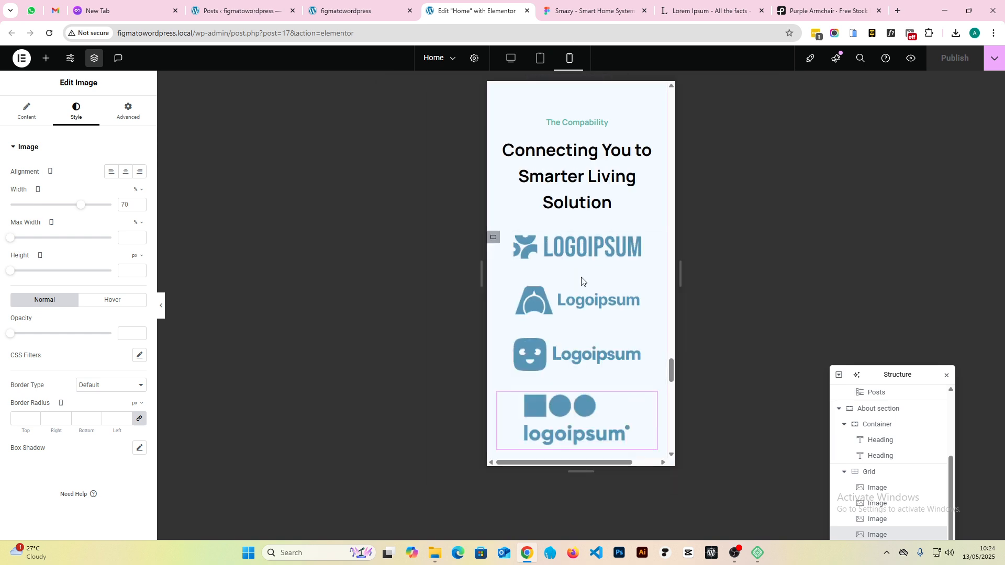
pyautogui.click(589, 11)
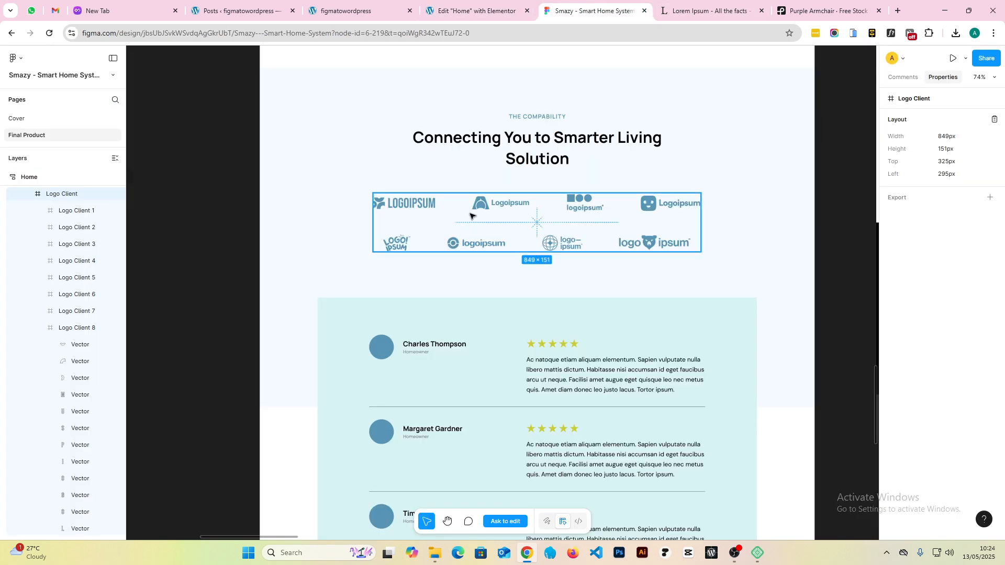
pyautogui.scroll(-15, 421, 285)
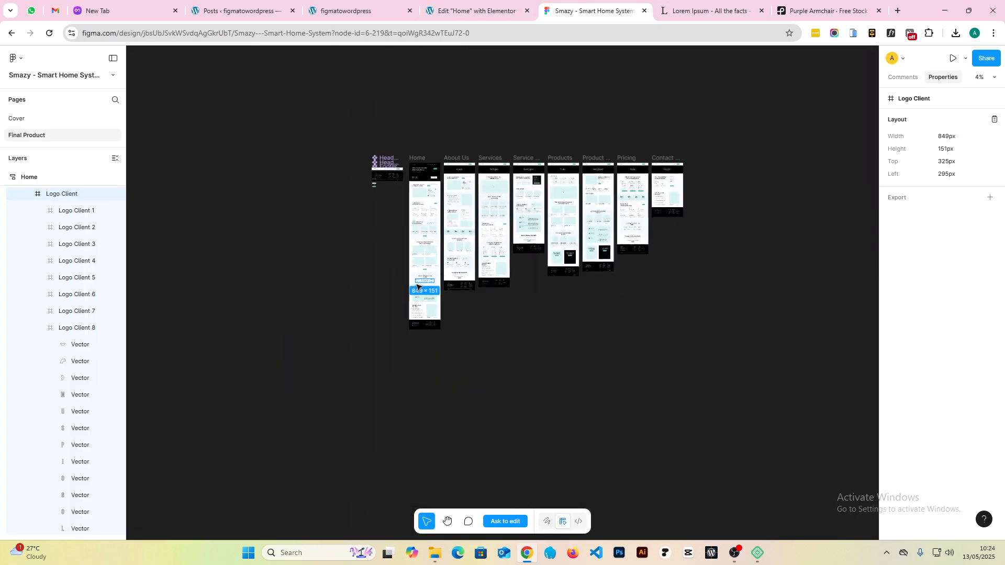
pyautogui.scroll(10, 417, 287)
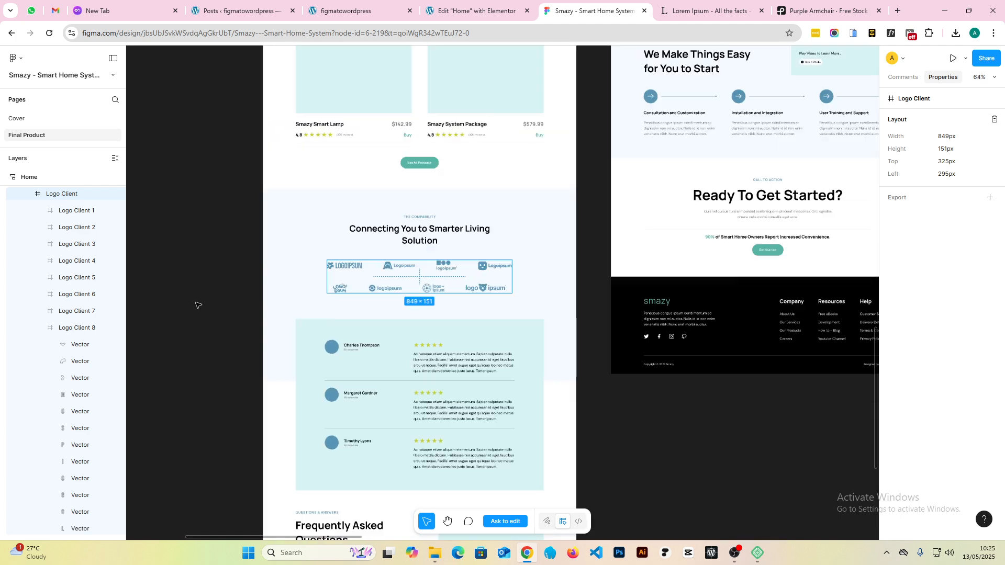
pyautogui.click(485, 9)
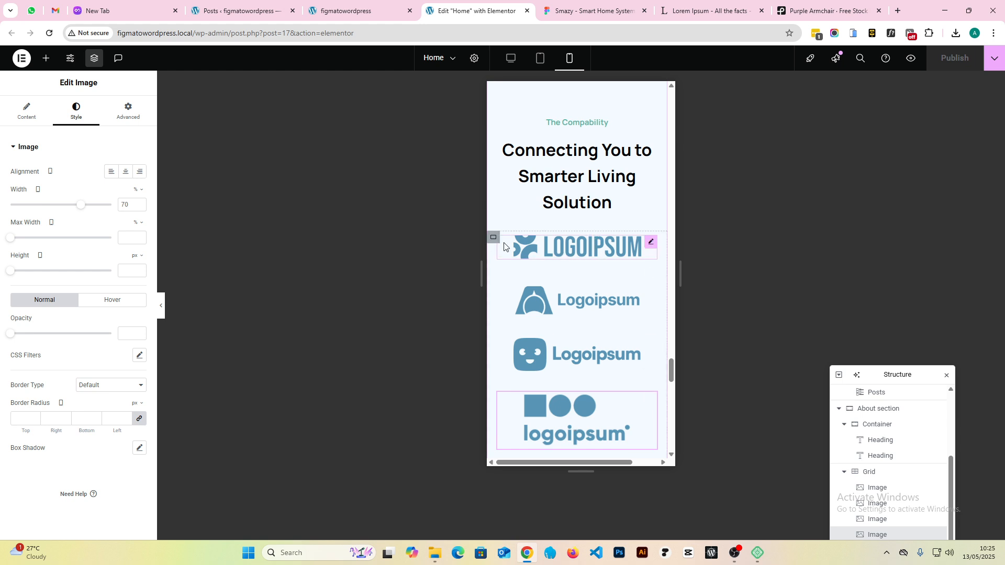
# - Set the logo grid to 2 columns with linked gaps of 20 px in the mobile layout
pyautogui.click(525, 242)
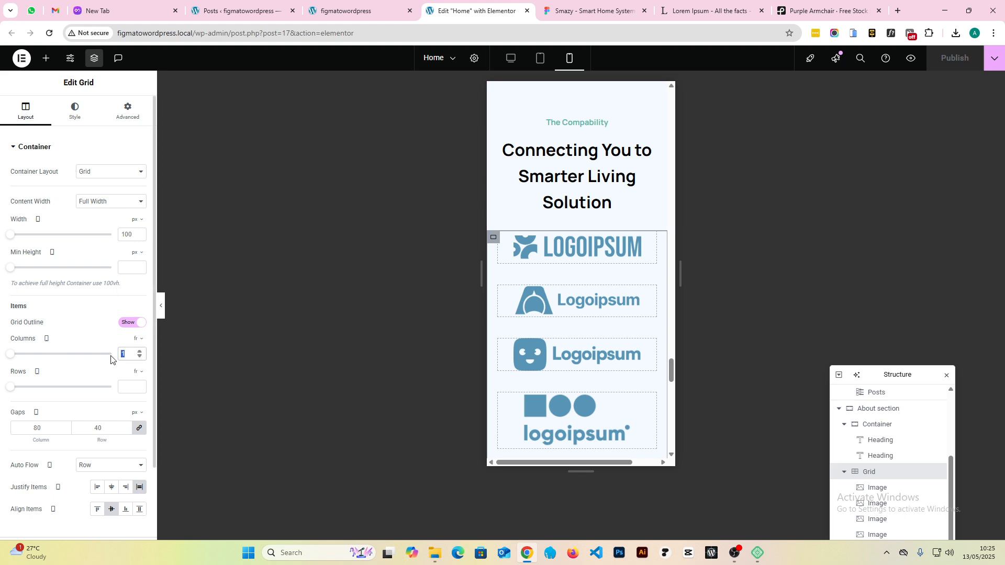
pyautogui.write('2')
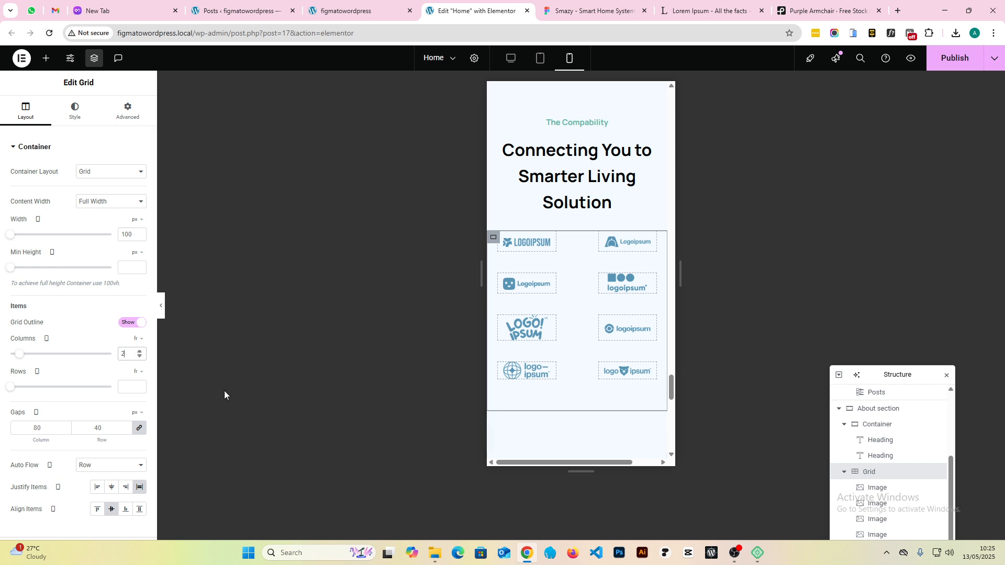
pyautogui.click(27, 428)
pyautogui.write('20')
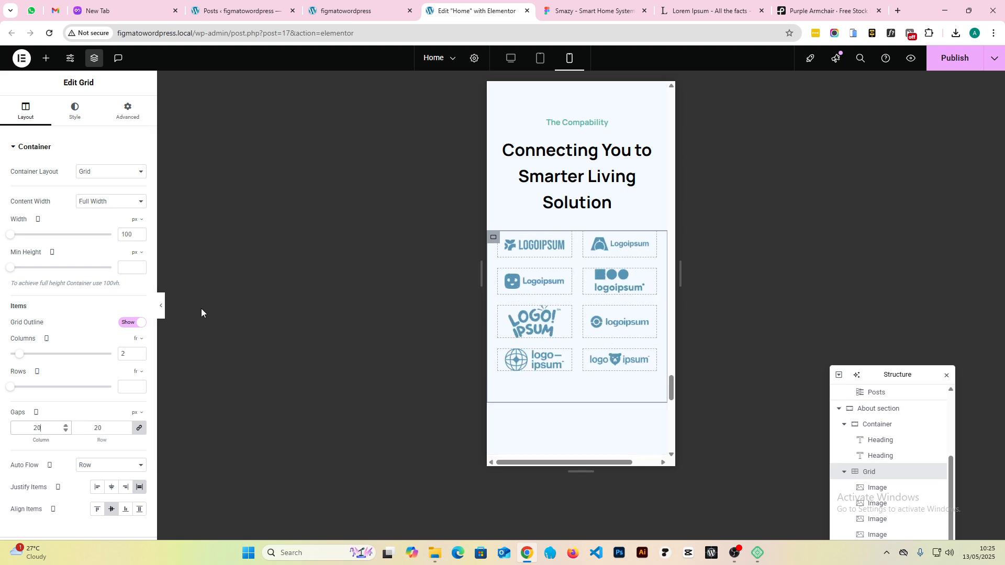
# - Preview the logo section without the editing panels in the mobile and desktop layouts, and publish the page
pyautogui.click(160, 306)
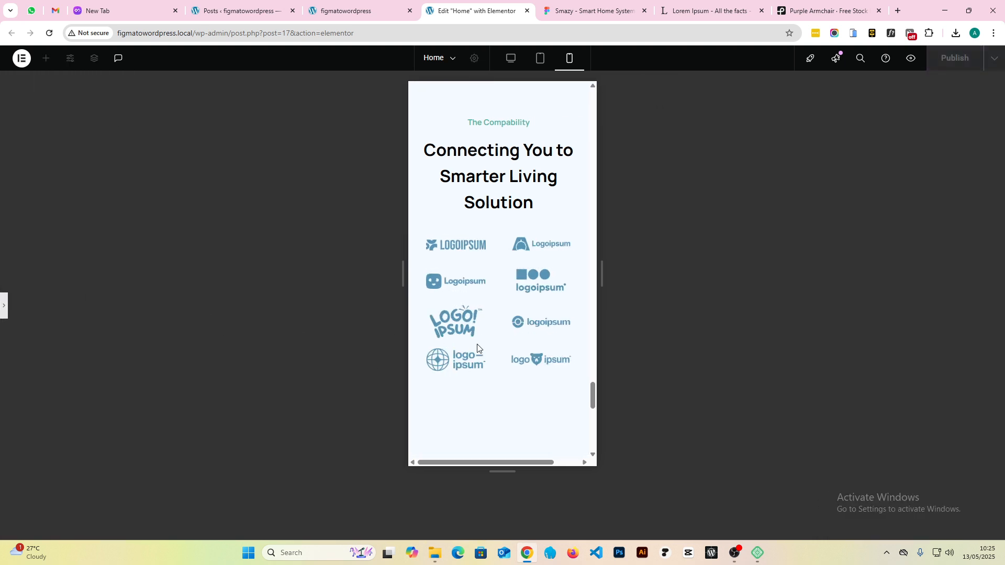
pyautogui.scroll(-3, 529, 313)
pyautogui.scroll(8, 532, 317)
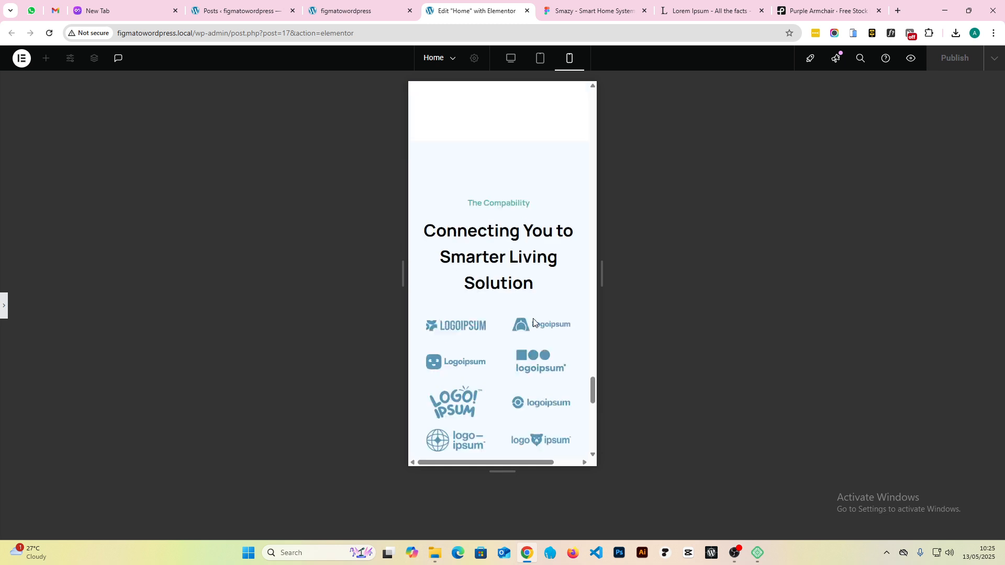
pyautogui.scroll(-4, 536, 327)
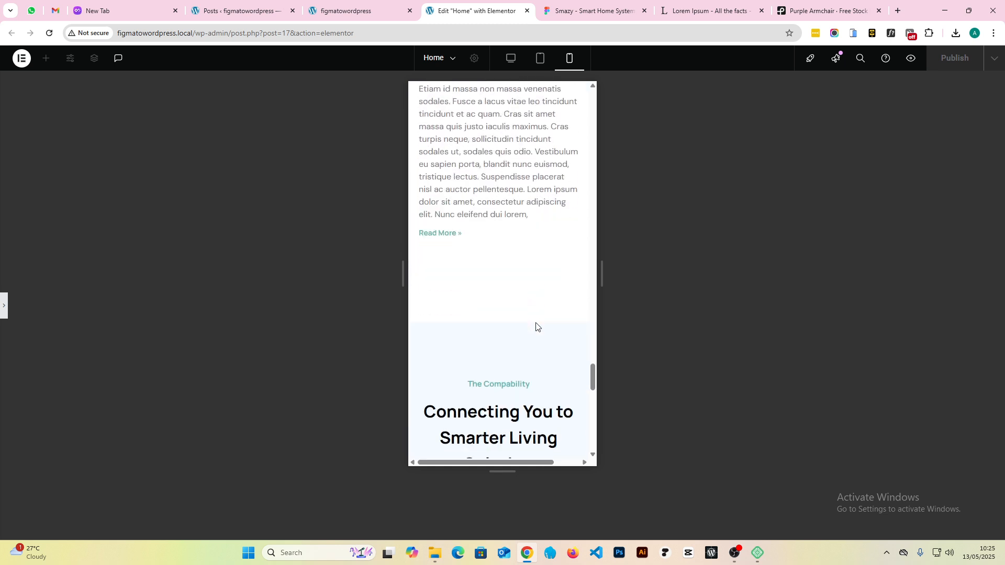
pyautogui.click(512, 60)
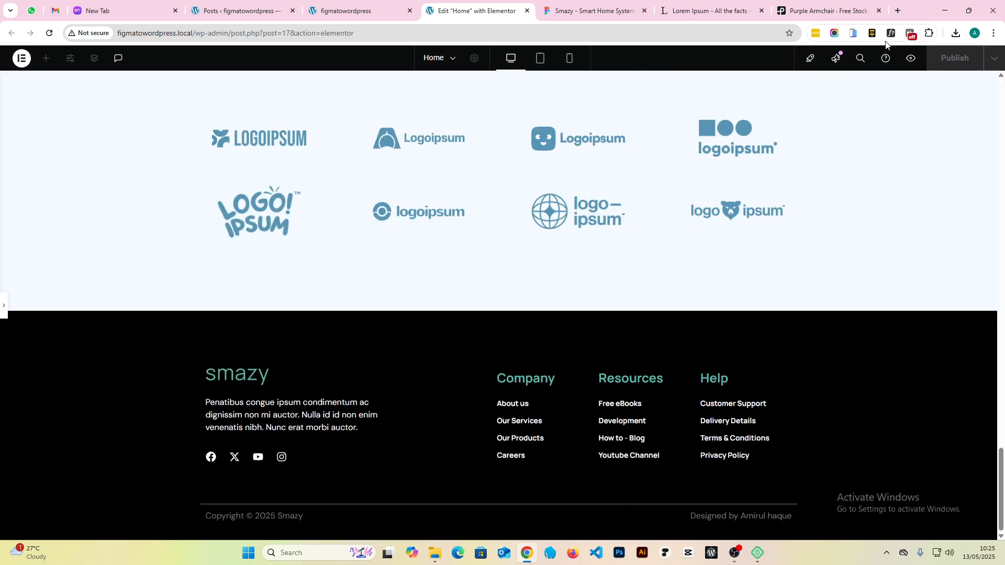
pyautogui.click(3, 305)
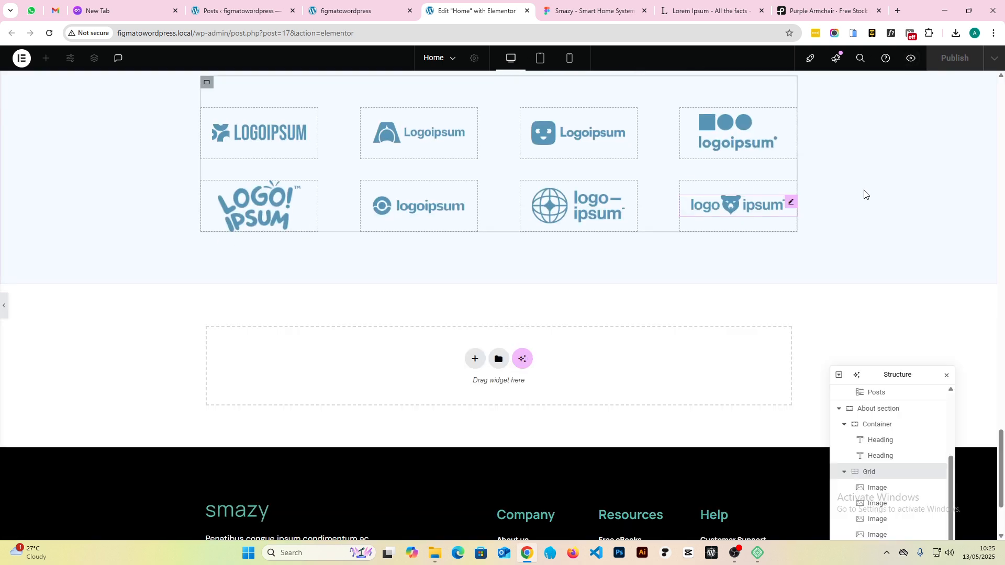
pyautogui.scroll(-4, 737, 205)
pyautogui.click(954, 58)
# - Examine the Testimonial section in the Figma design and how it adjoins the logo section, comparing it with the Elementor page
pyautogui.click(589, 9)
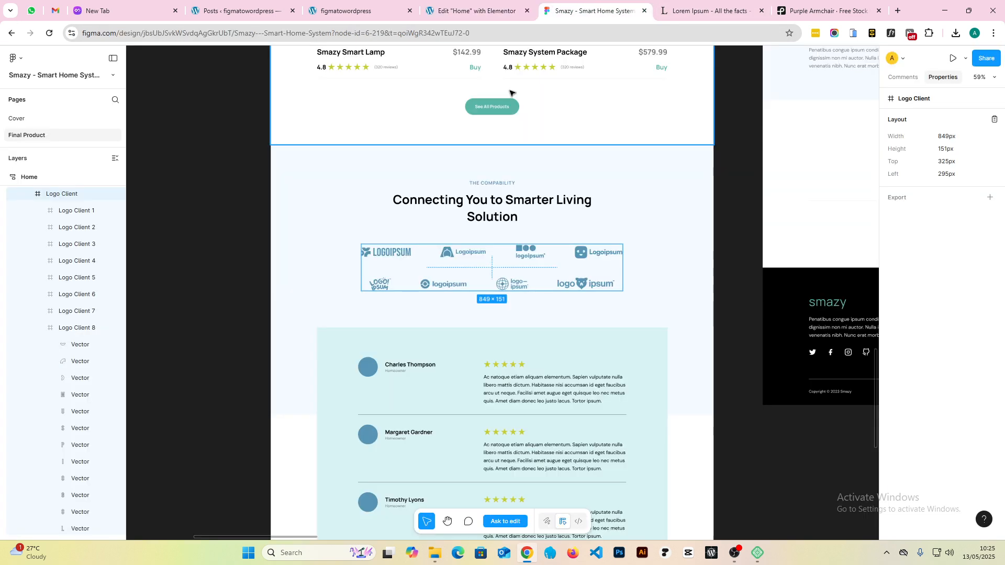
pyautogui.scroll(-3, 469, 297)
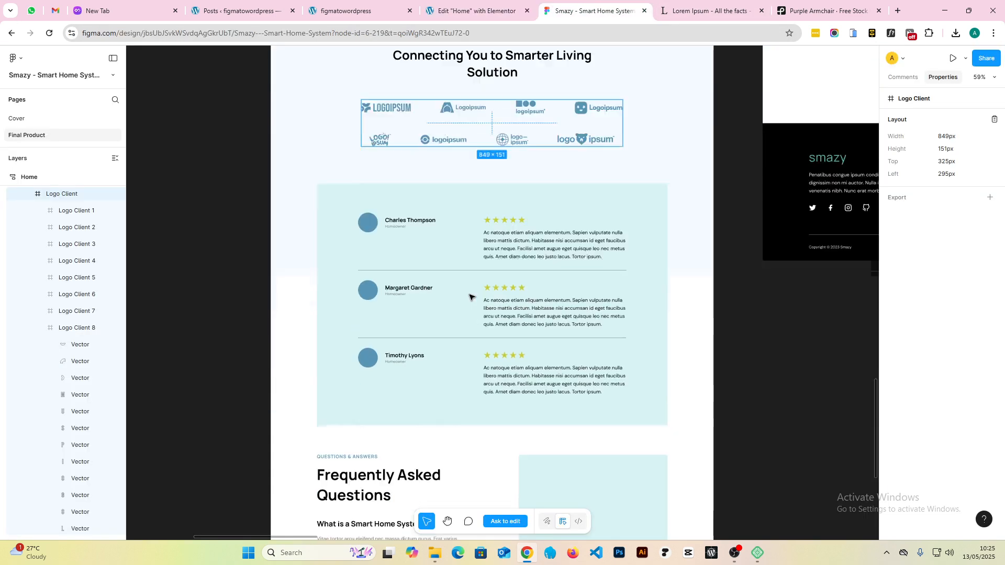
pyautogui.click(389, 206)
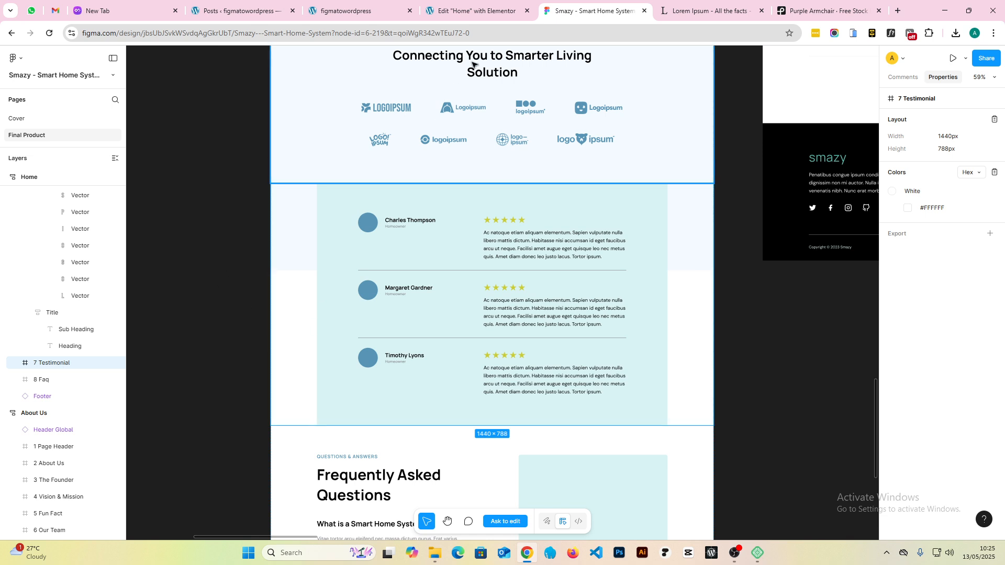
pyautogui.click(490, 10)
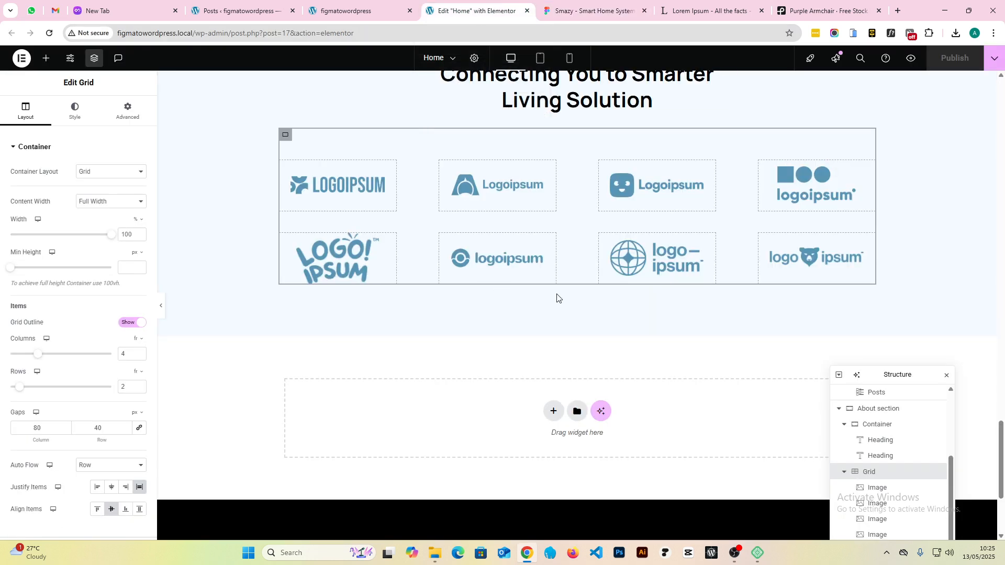
pyautogui.scroll(2, 550, 316)
pyautogui.scroll(-1, 573, 325)
pyautogui.hotkey('ctrl', 'Tab')
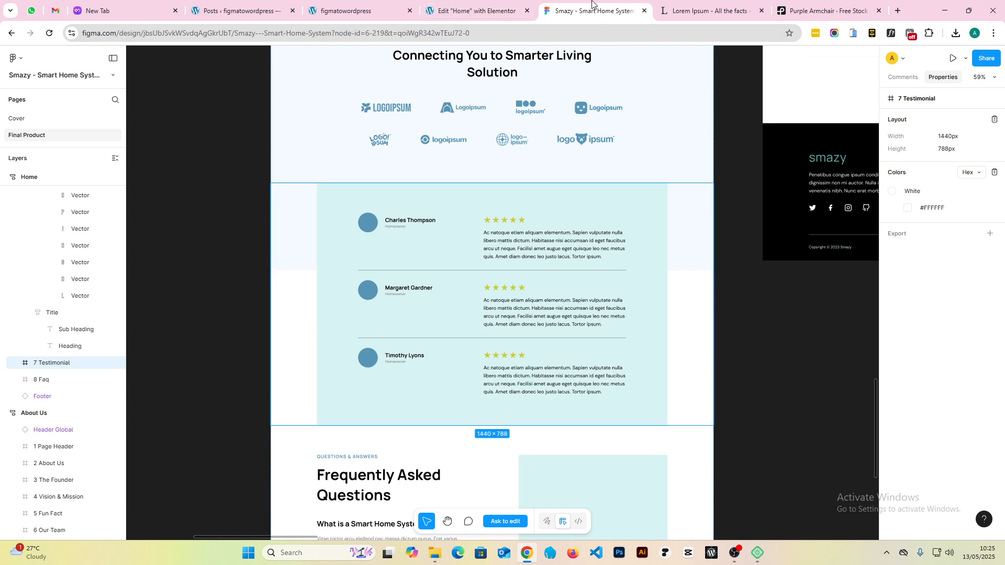
pyautogui.scroll(-5, 497, 261)
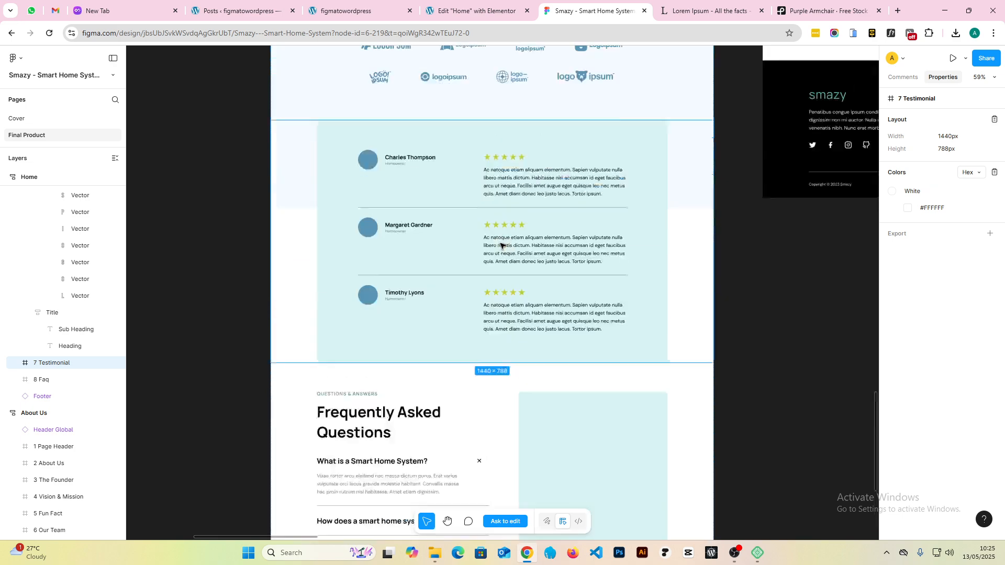
pyautogui.scroll(5, 501, 246)
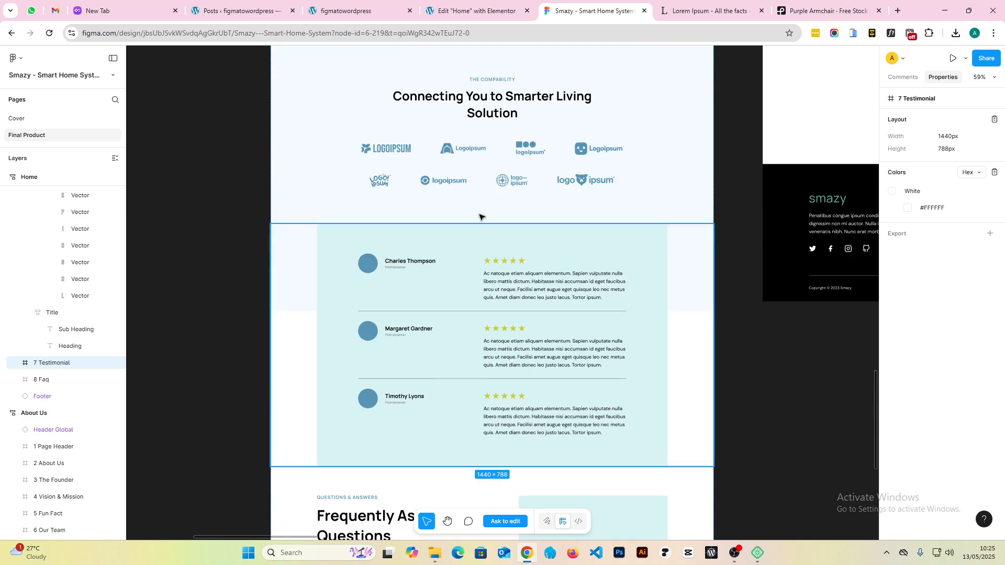
pyautogui.scroll(1, 480, 229)
pyautogui.scroll(-1, 489, 250)
# - Back in the Elementor editor, set the bottom padding of the "The Compability" section's container to 300 px
pyautogui.click(478, 10)
pyautogui.scroll(2, 553, 211)
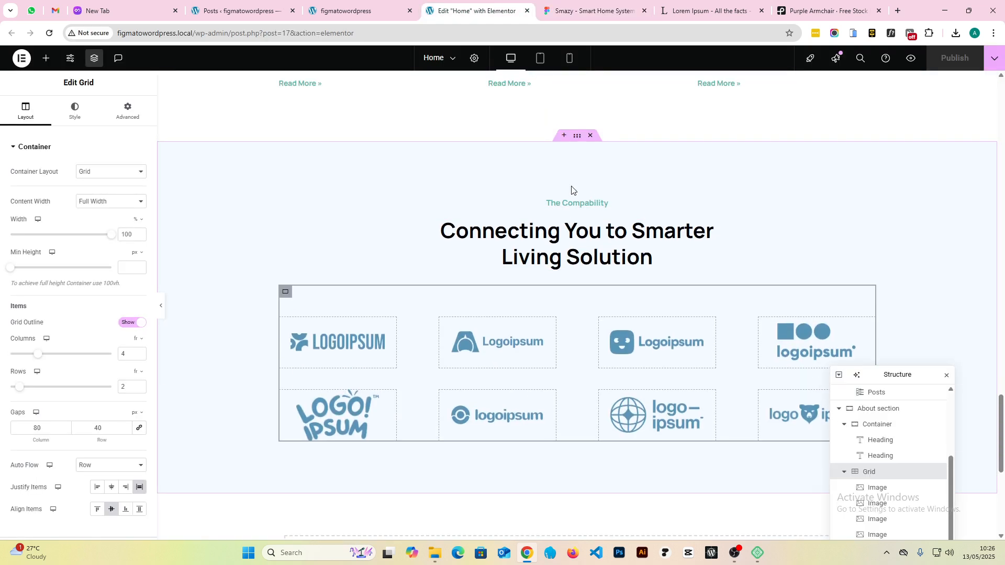
pyautogui.click(577, 136)
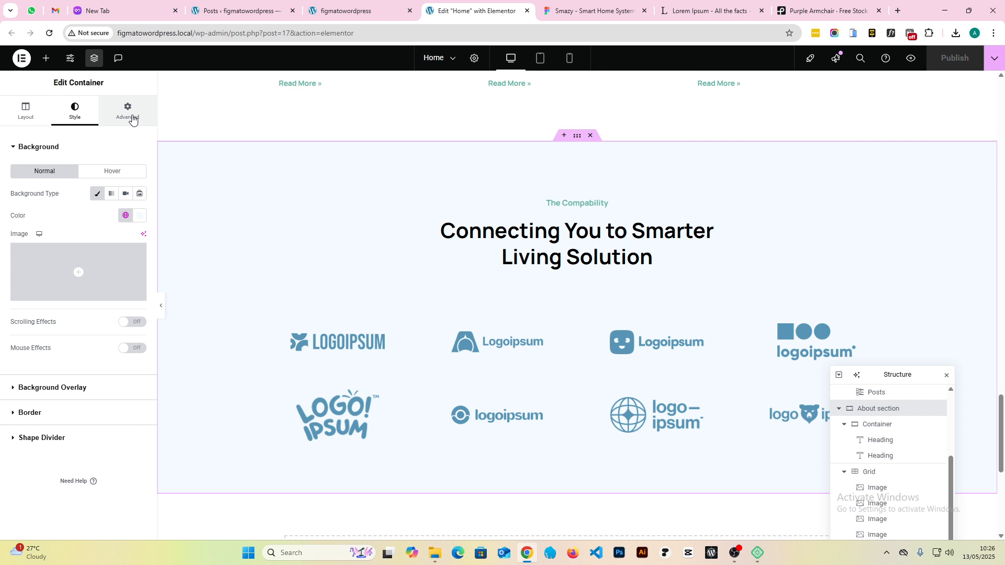
pyautogui.click(128, 113)
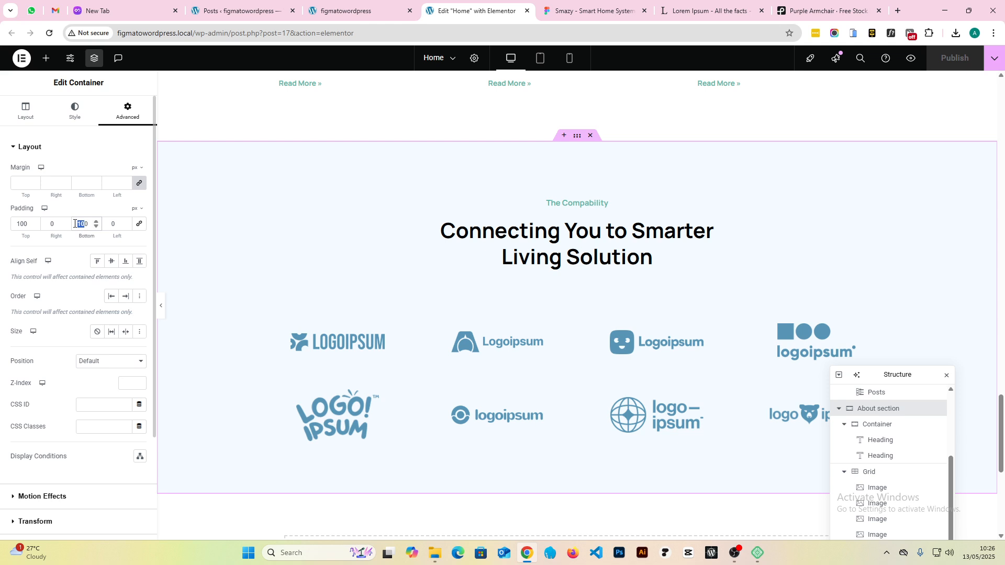
pyautogui.write('300')
# - Add a new flexbox container with a single-column structure directly below the logo section
pyautogui.scroll(-6, 561, 291)
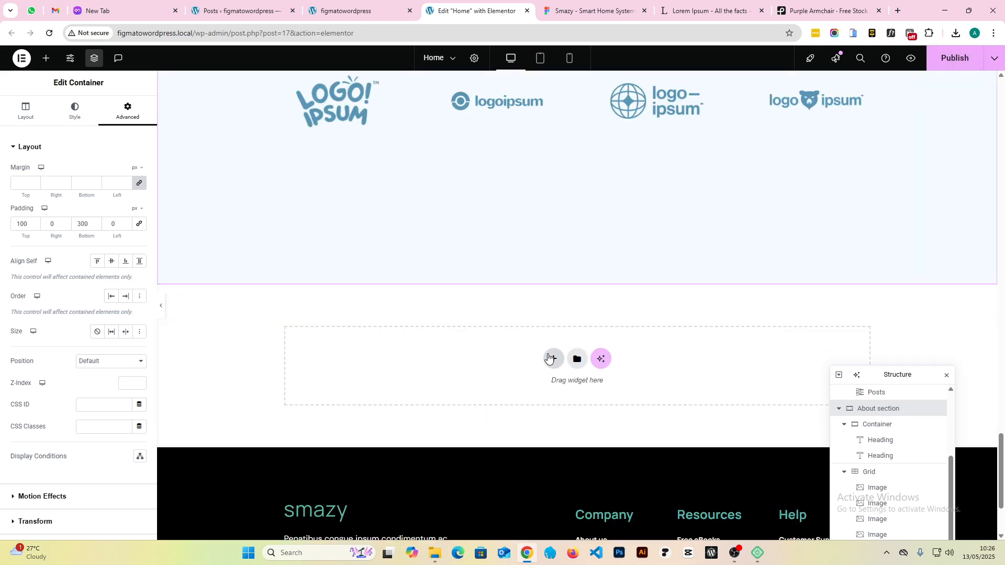
pyautogui.click(553, 358)
pyautogui.click(537, 390)
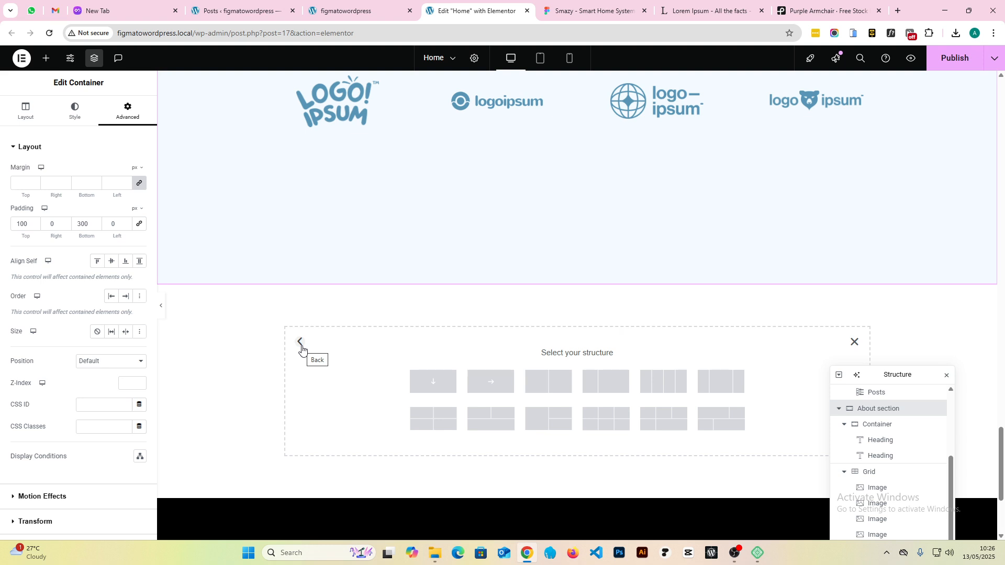
pyautogui.click(413, 390)
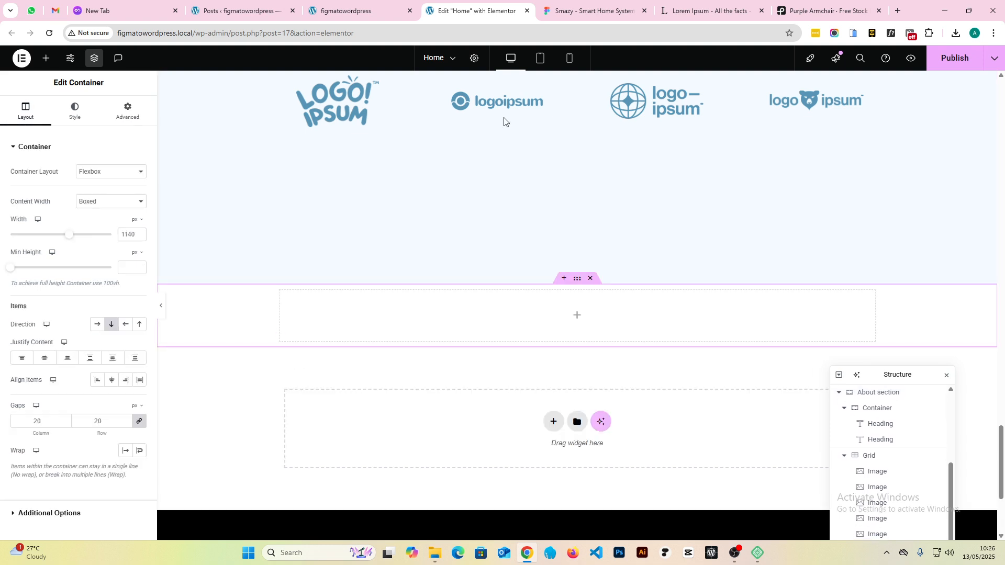
# - Check the testimonial block in the Figma design and nest an inner container inside the new empty container in Elementor
pyautogui.click(581, 3)
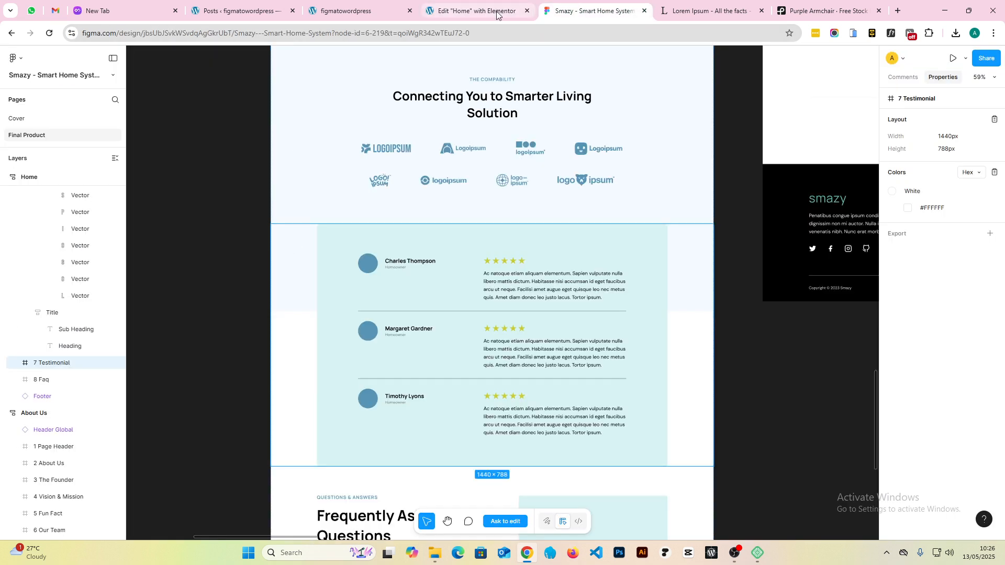
pyautogui.scroll(3, 460, 261)
pyautogui.scroll(-3, 469, 276)
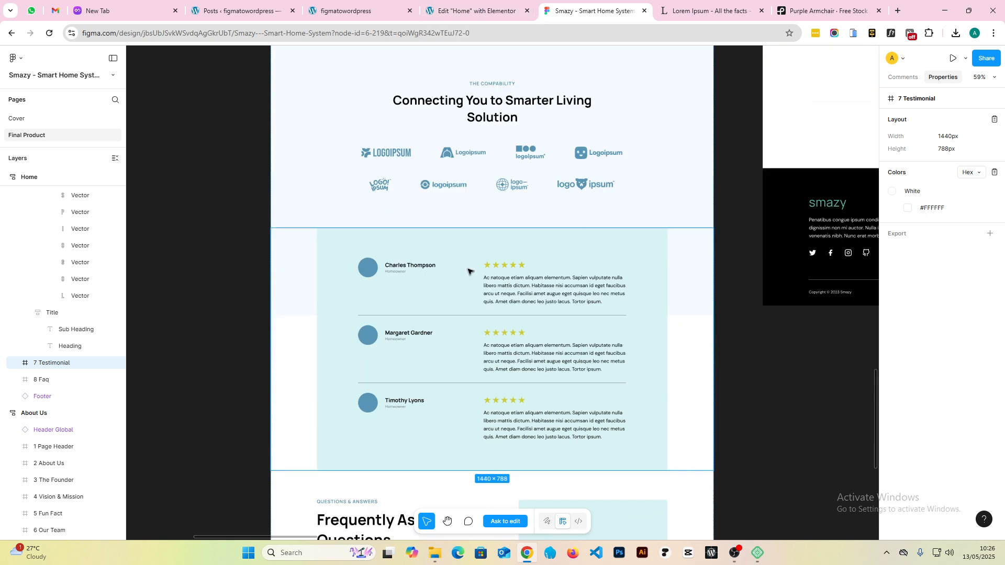
pyautogui.click(487, 6)
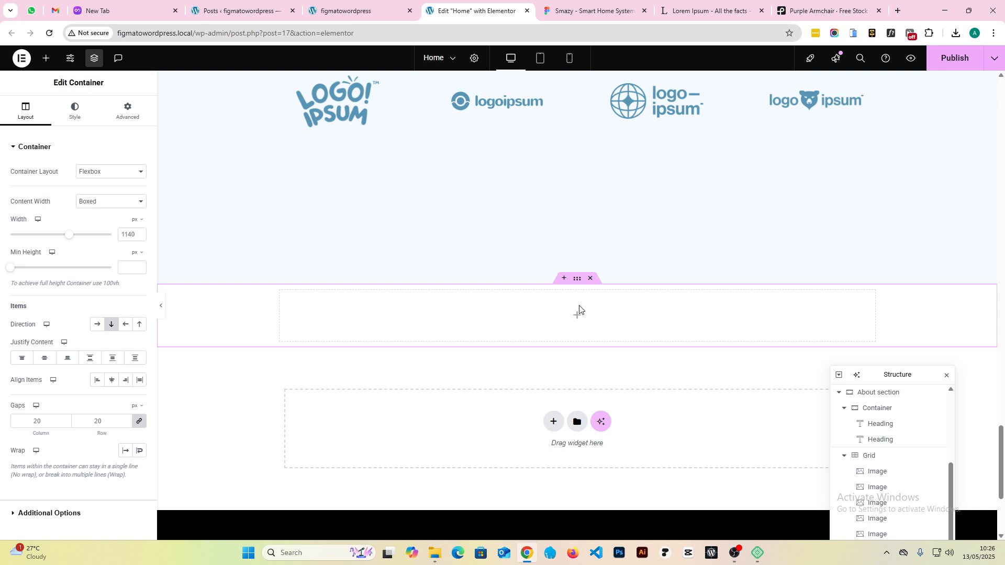
pyautogui.click(45, 59)
pyautogui.moveTo(42, 194); pyautogui.dragTo(462, 321)
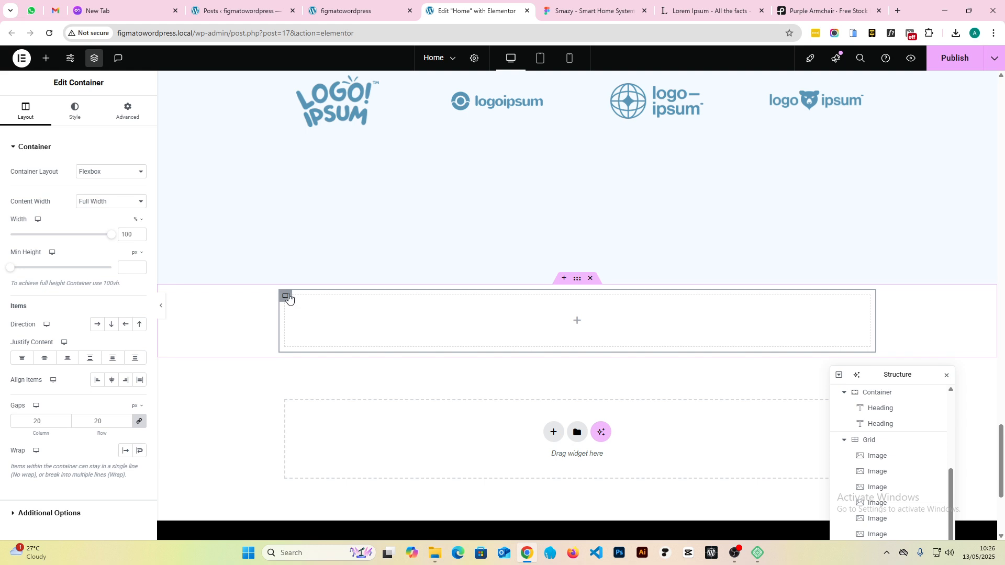
# - Set the inner container's padding to 100 px at the top and bottom and 0 on both sides, with the values unlinked
pyautogui.click(126, 111)
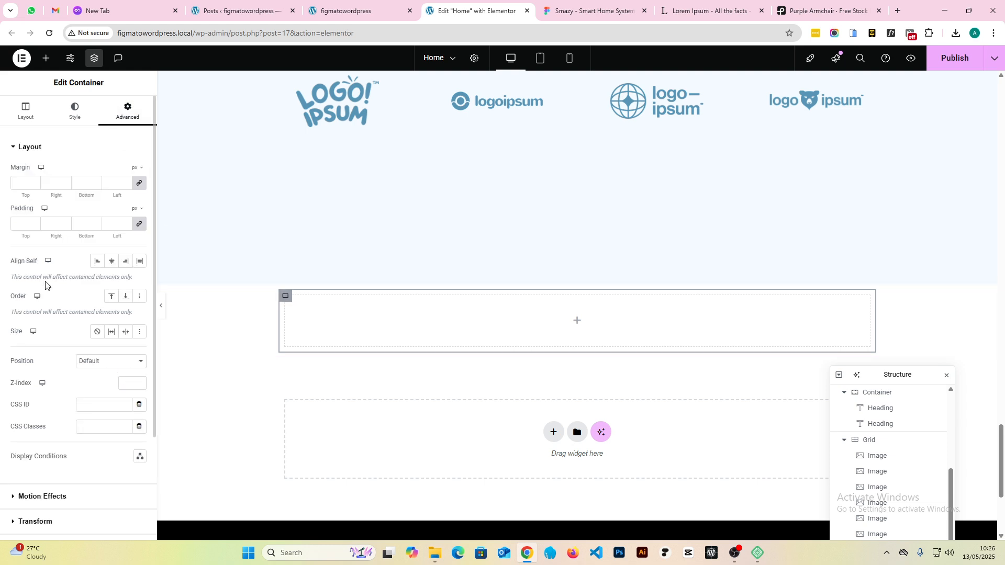
pyautogui.click(25, 223)
pyautogui.write('0')
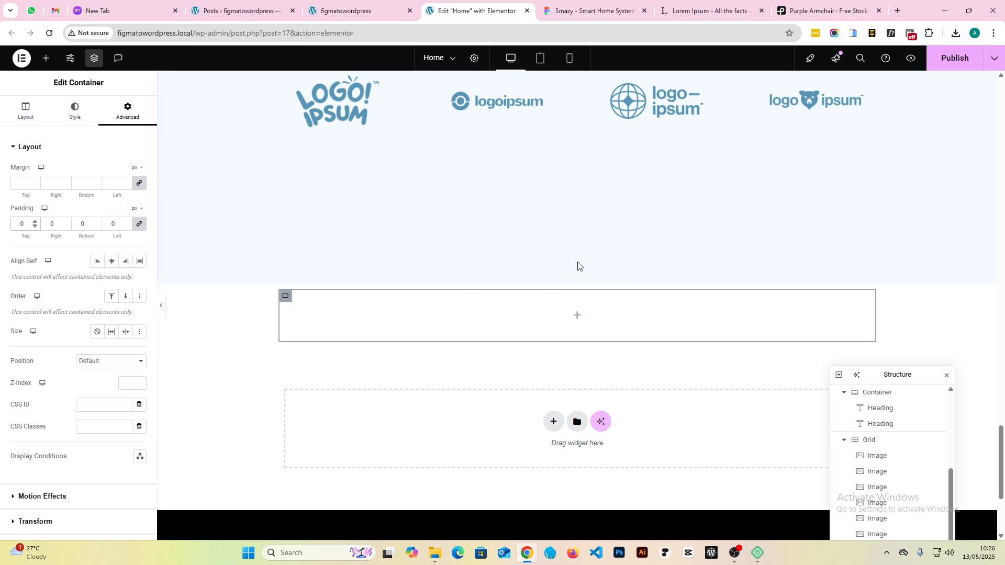
pyautogui.click(597, 10)
pyautogui.click(483, 6)
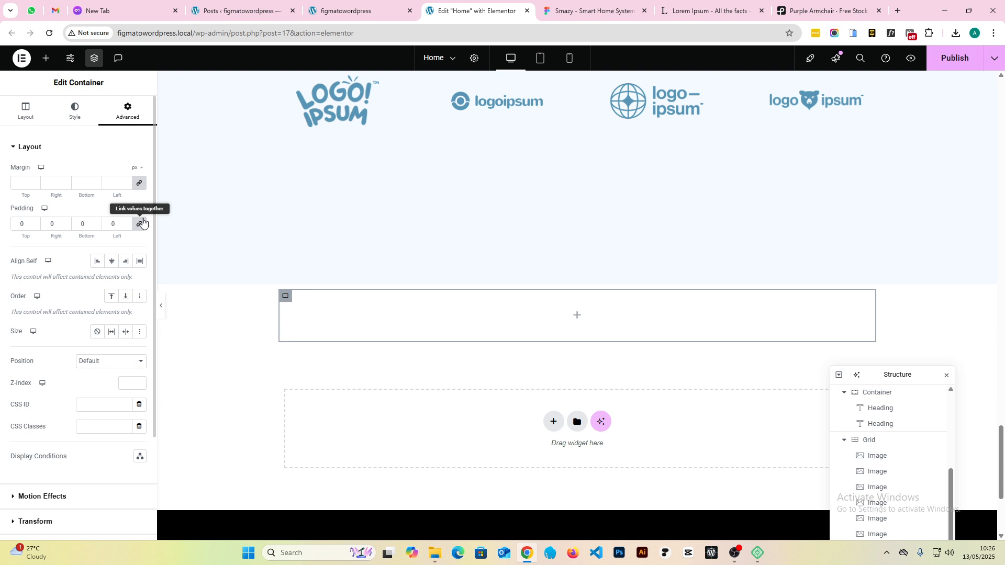
pyautogui.click(12, 225)
pyautogui.write('100')
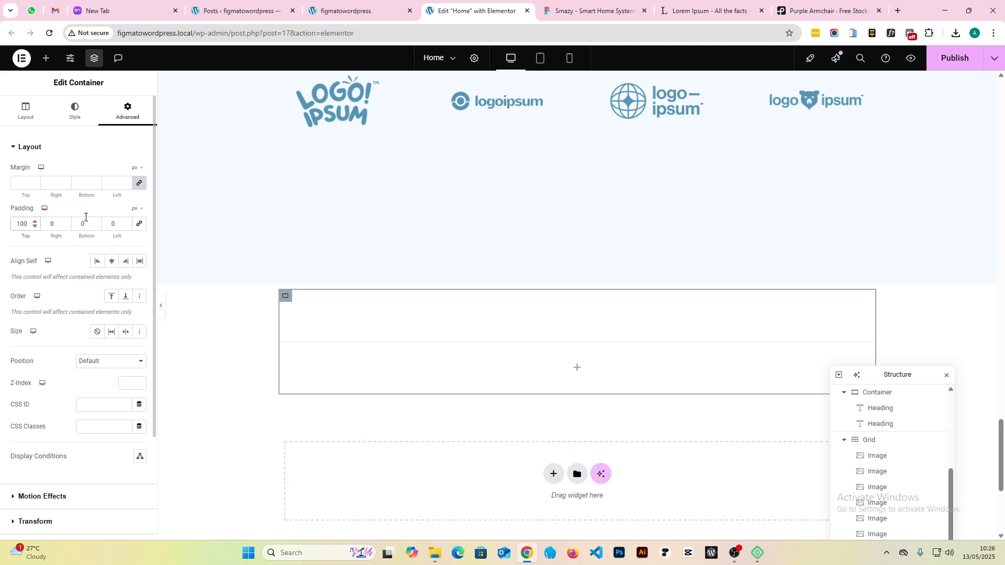
pyautogui.write('100')
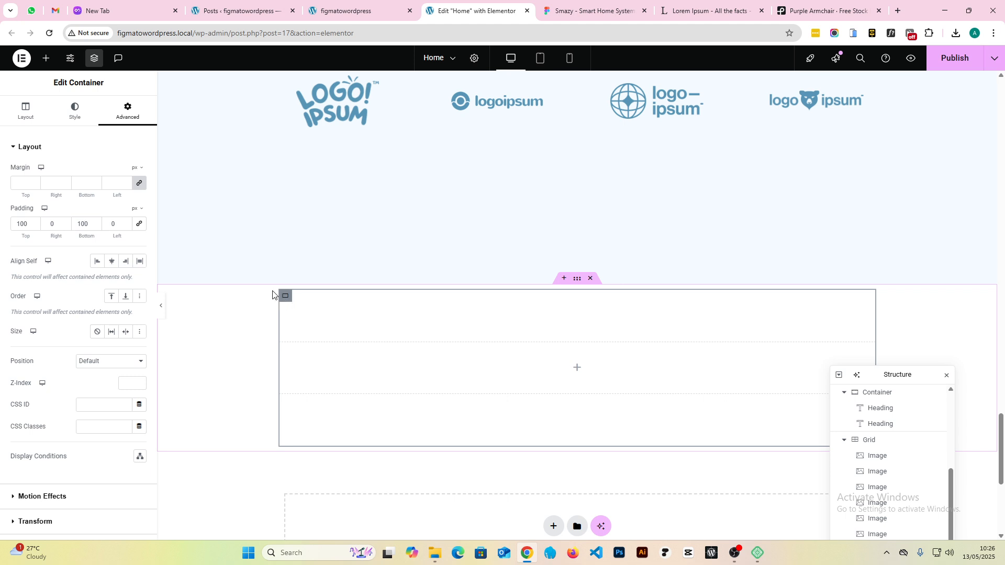
# - Give the inner container a classic background in the global color "New Global Color"
pyautogui.click(76, 121)
pyautogui.click(97, 193)
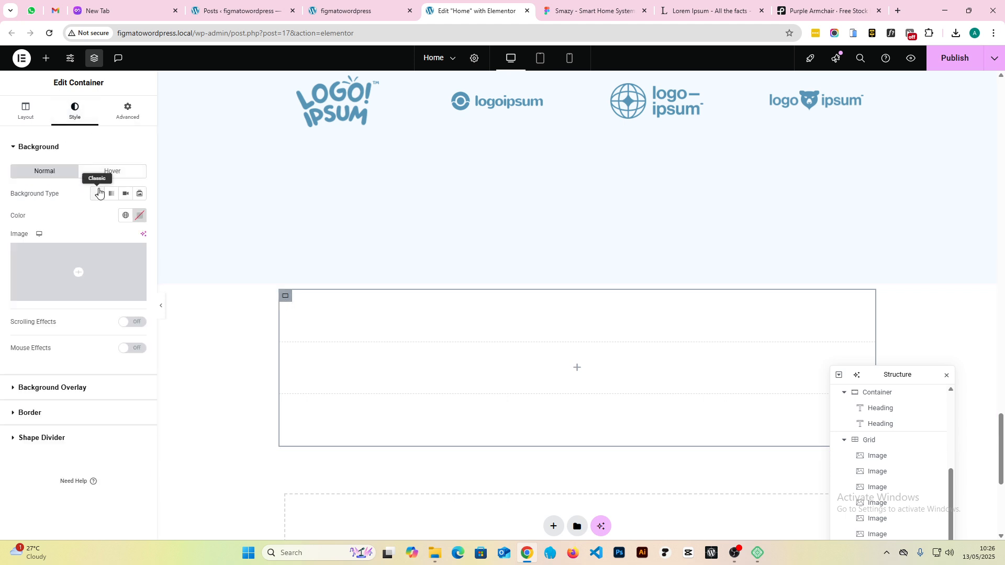
pyautogui.click(125, 215)
pyautogui.click(49, 264)
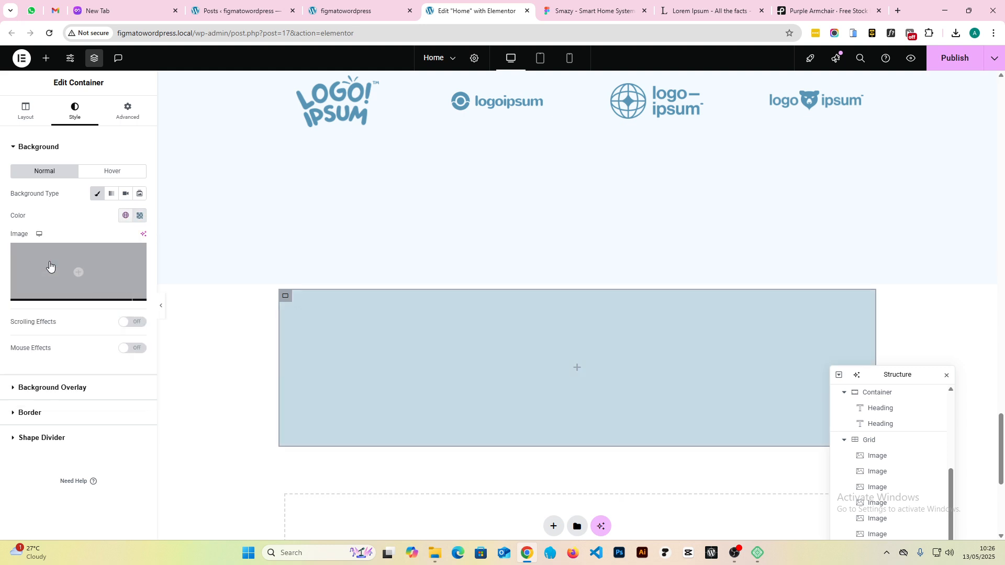
# - Compare the background with the Figma testimonial block and try the Primary global color on the inner container
pyautogui.click(589, 10)
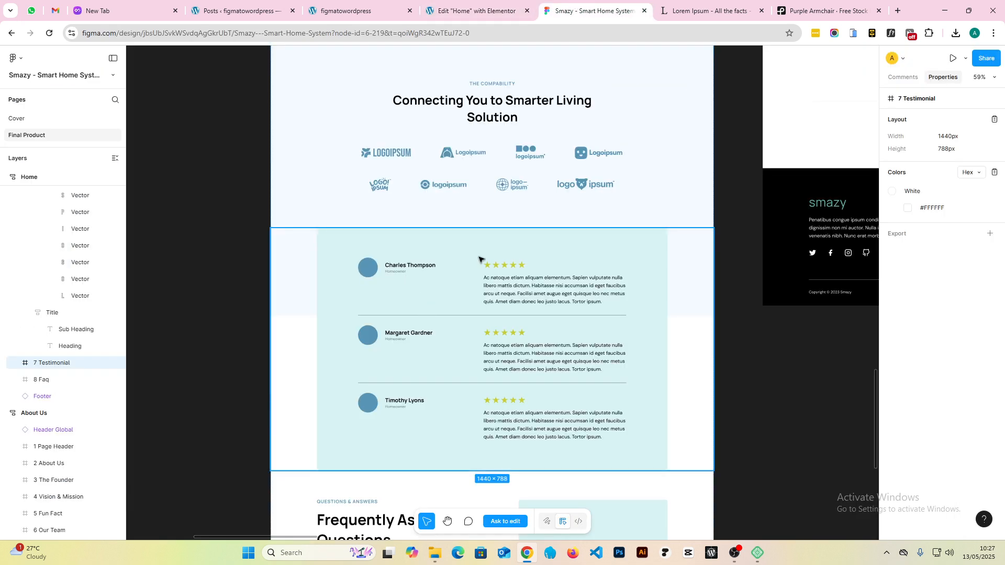
pyautogui.scroll(-3, 503, 293)
pyautogui.scroll(10, 513, 314)
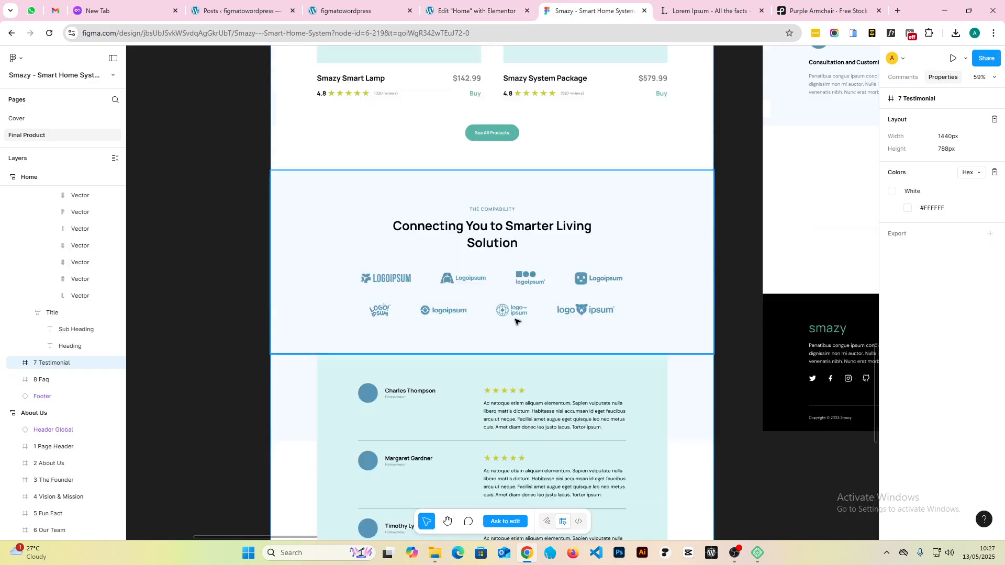
pyautogui.scroll(-6, 515, 327)
pyautogui.click(525, 5)
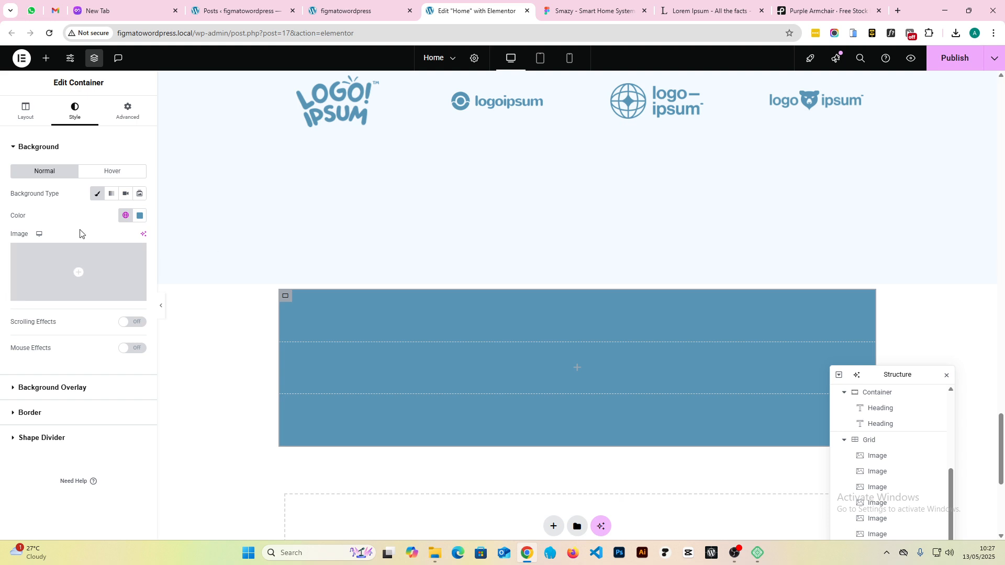
pyautogui.click(126, 216)
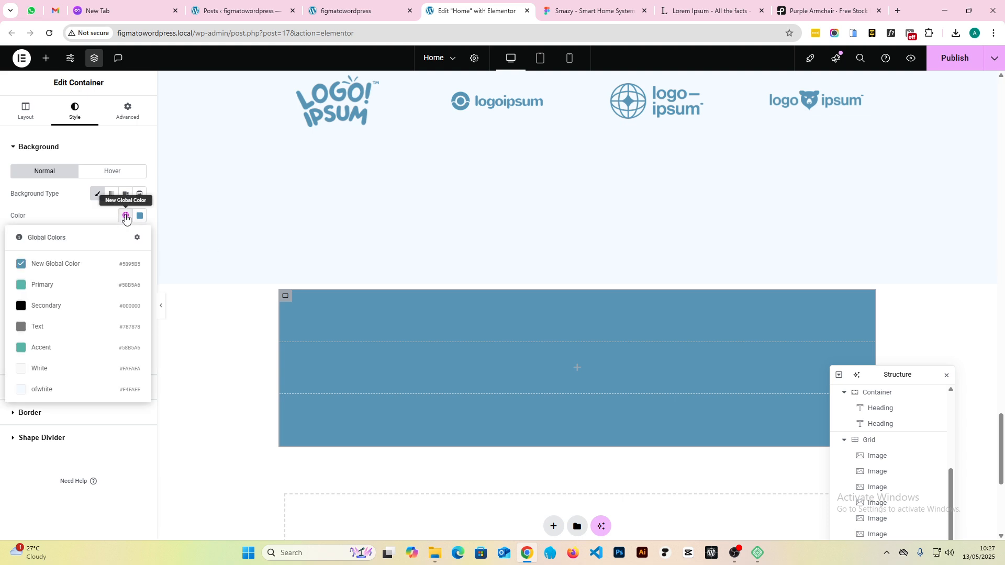
pyautogui.click(80, 288)
# - In Figma, select the Testimonial Container and copy its Green Light color code #D8F3F3
pyautogui.click(588, 11)
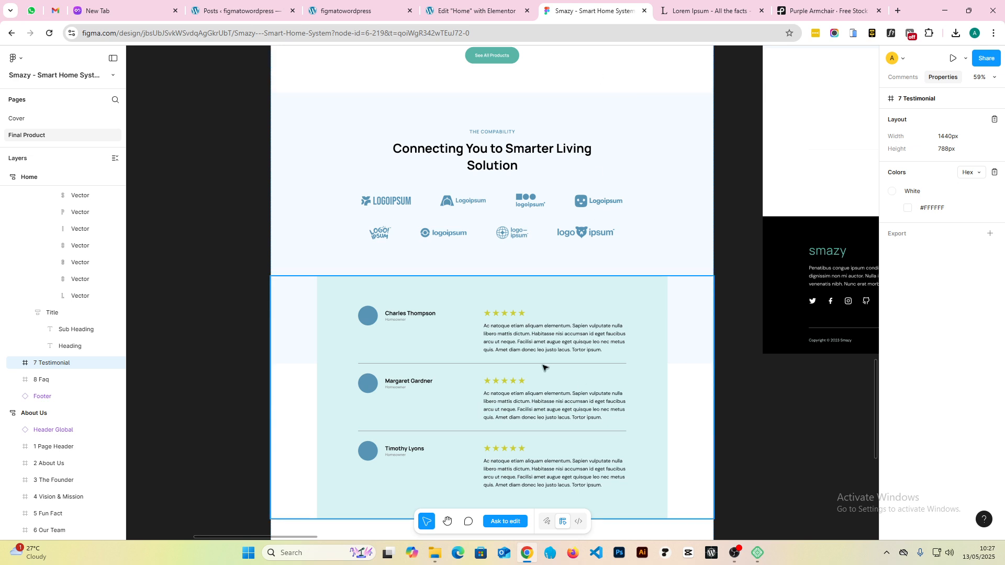
pyautogui.click(552, 309)
pyautogui.click(933, 221)
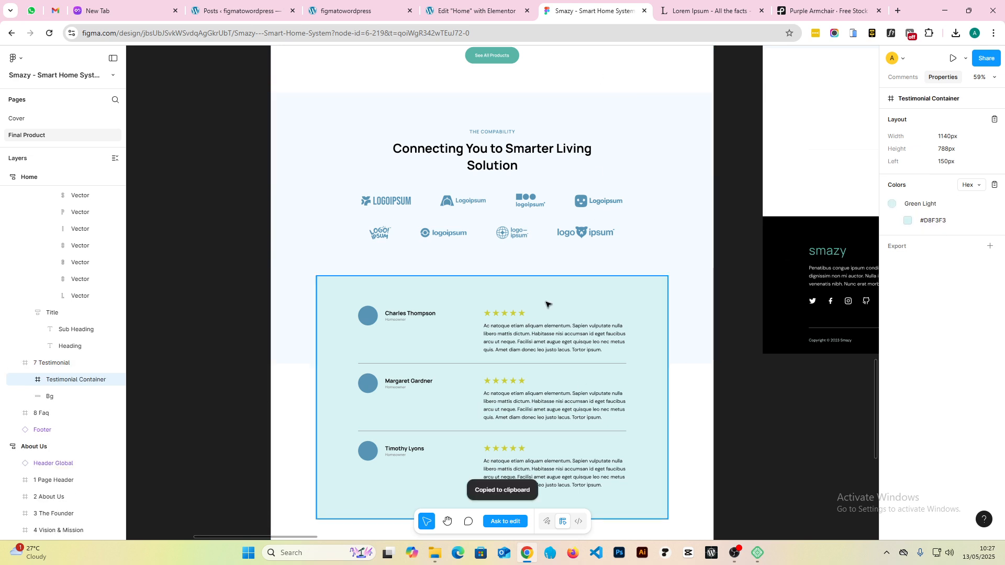
# - In Elementor, apply the copied color #D8F3F3 to the inner container's background and save it as a new global color
pyautogui.click(482, 16)
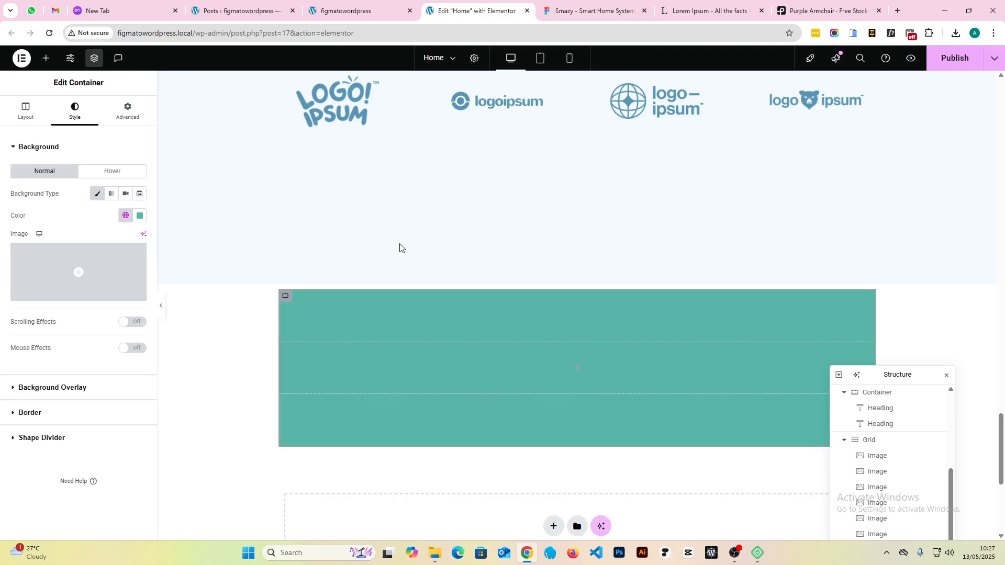
pyautogui.click(140, 216)
pyautogui.hotkey('ctrl', 'a')
pyautogui.hotkey('ctrl', 'v')
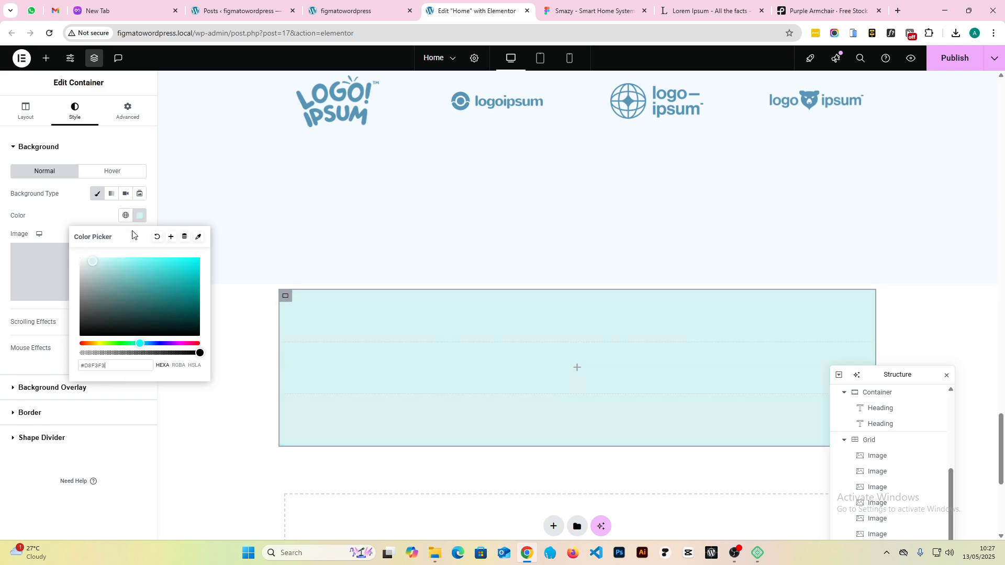
pyautogui.click(170, 236)
pyautogui.click(577, 323)
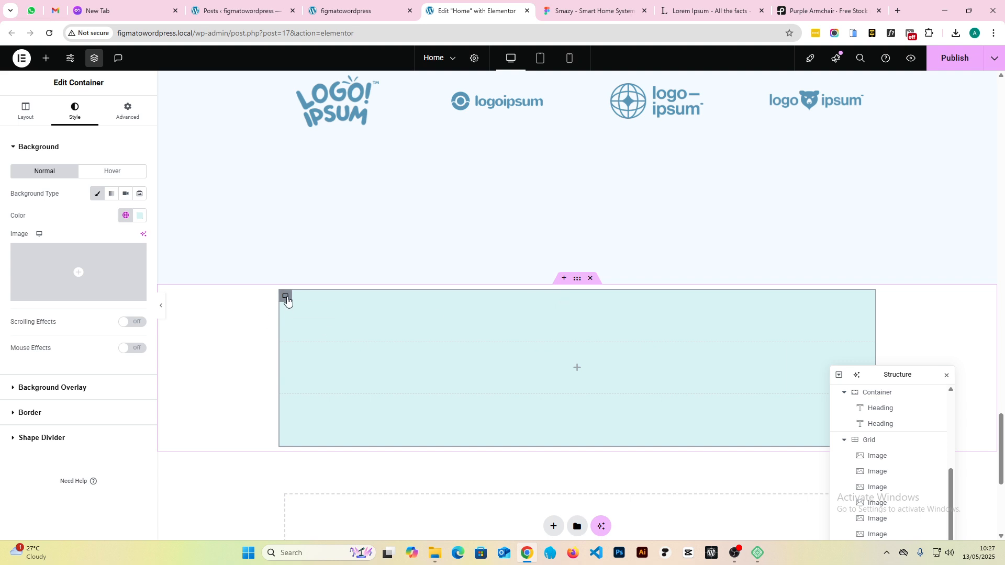
# - Unlink the inner container's margins and set its top margin to -200 px so it overlaps the logo section
pyautogui.click(131, 115)
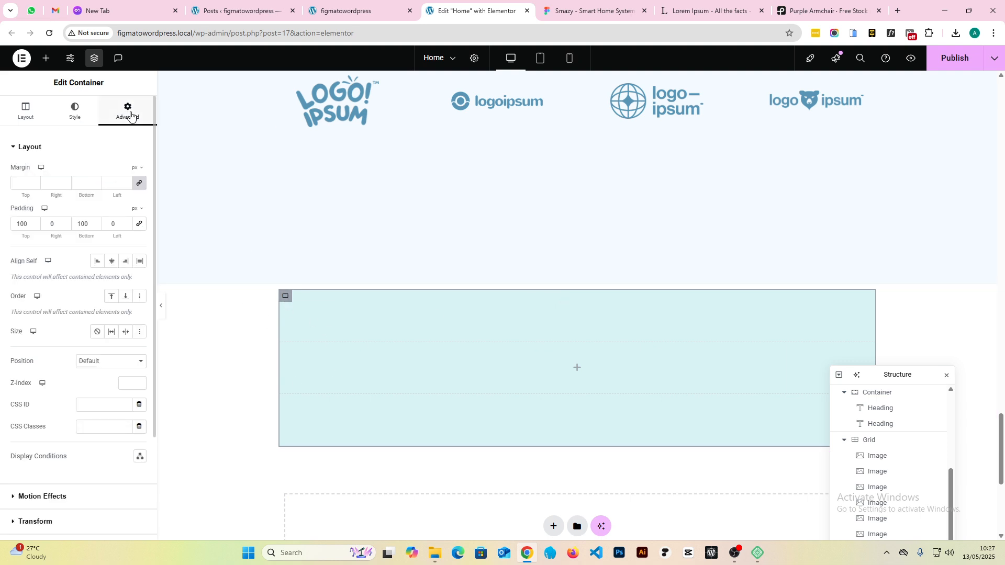
pyautogui.click(139, 183)
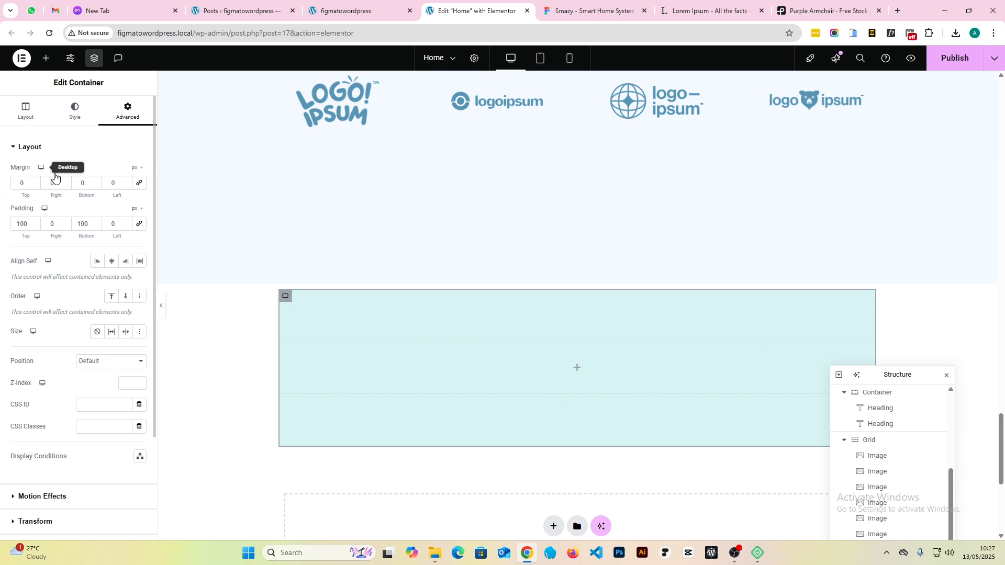
pyautogui.click(36, 185)
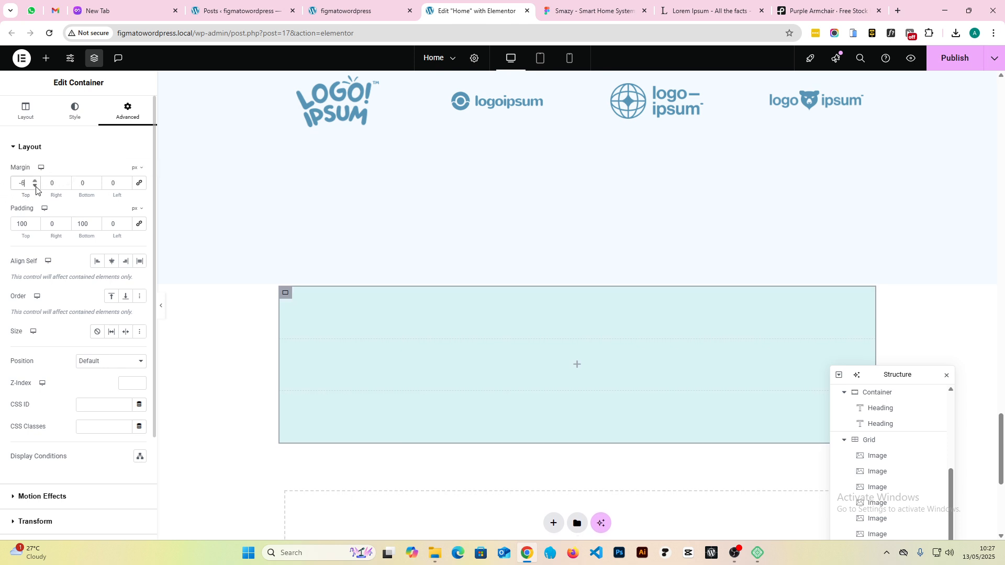
pyautogui.click(35, 187)
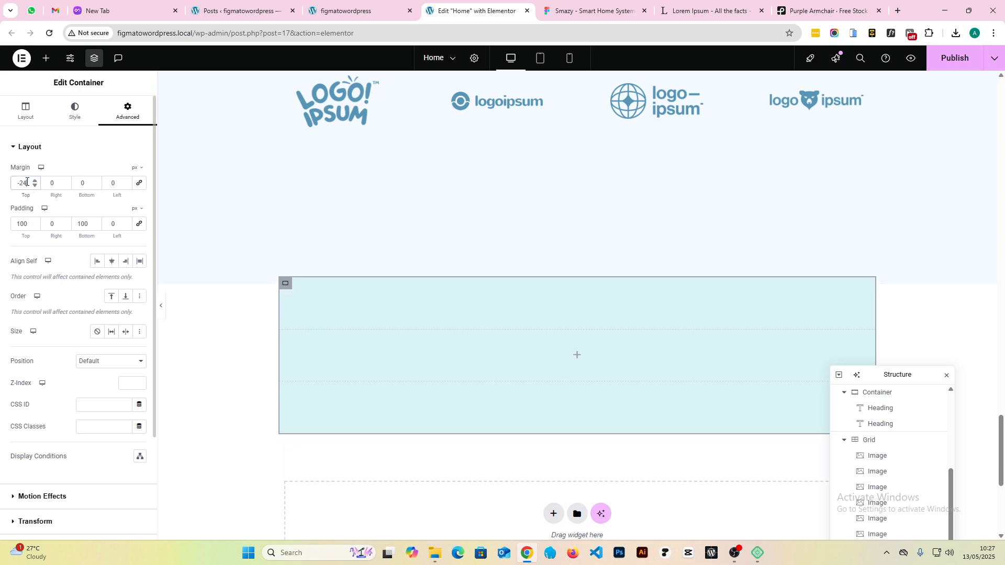
pyautogui.press('BackSpace')
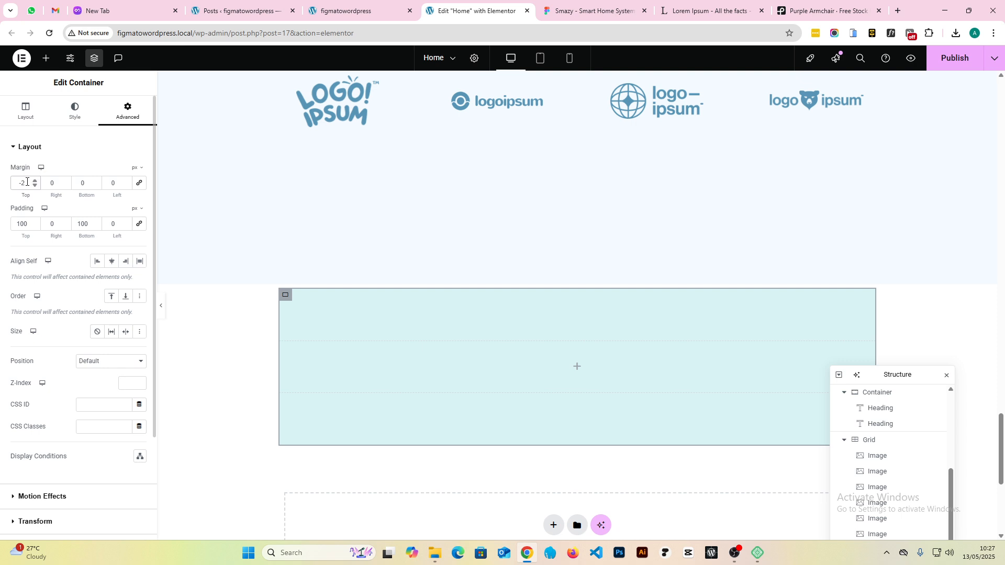
pyautogui.write('00')
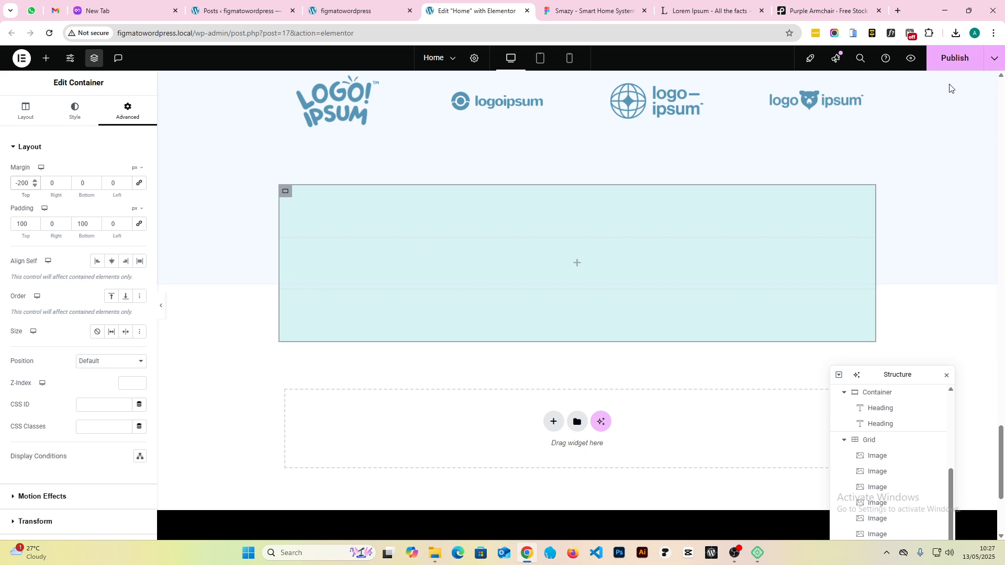
# - Publish the page and compare the overlapping container with the Testimonial Container in the Figma design
pyautogui.click(946, 61)
pyautogui.scroll(5, 532, 268)
pyautogui.scroll(-4, 476, 256)
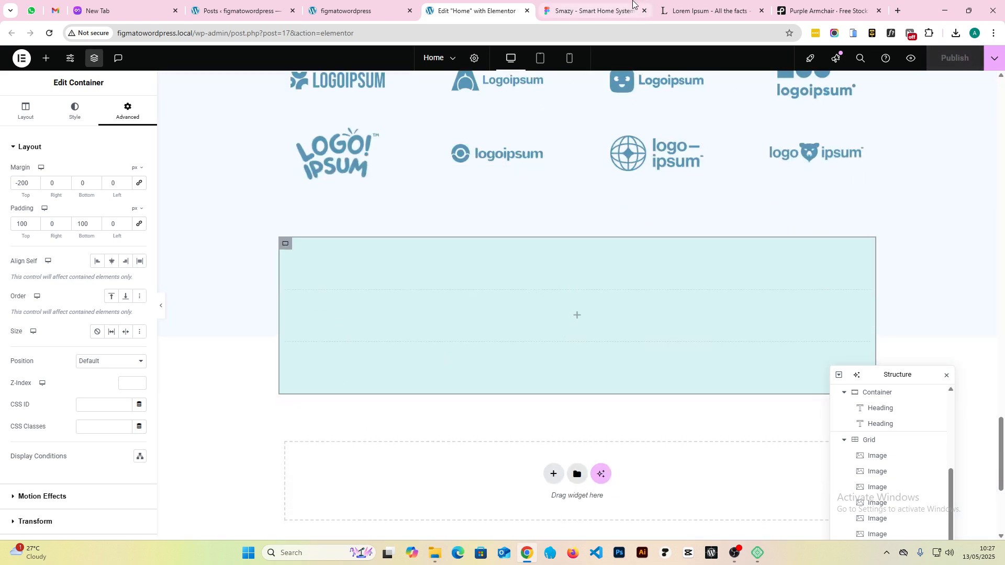
pyautogui.click(633, 3)
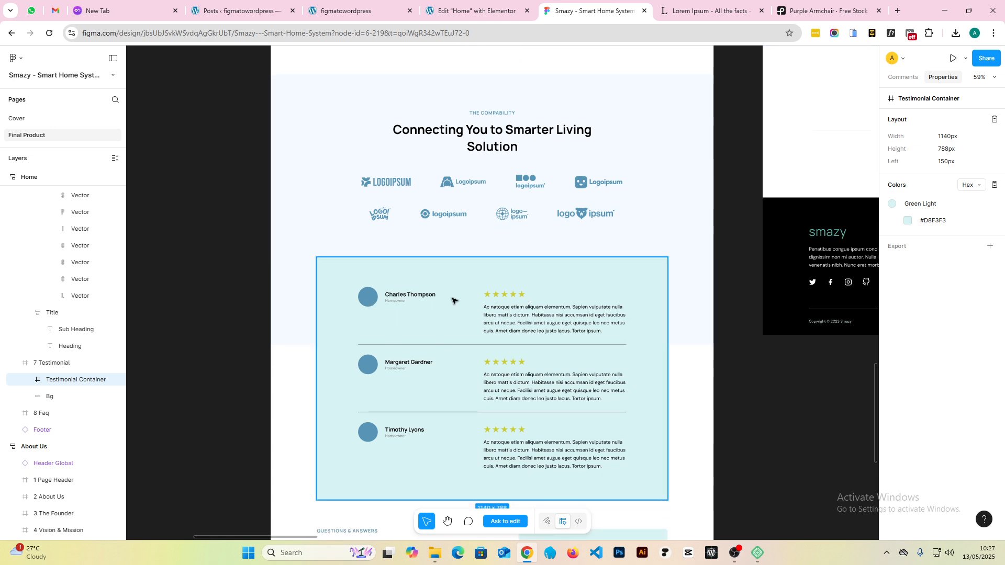
pyautogui.scroll(-1, 484, 292)
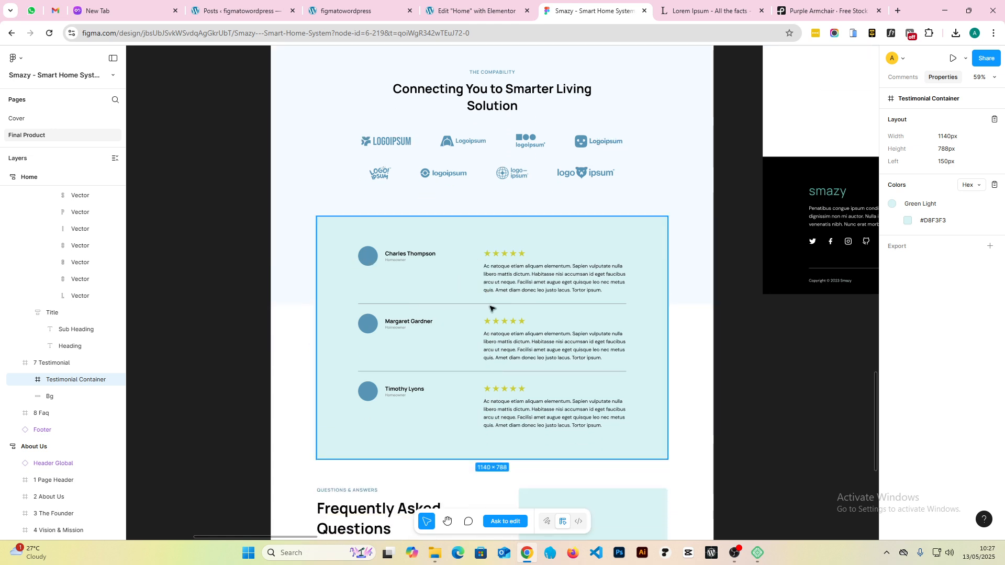
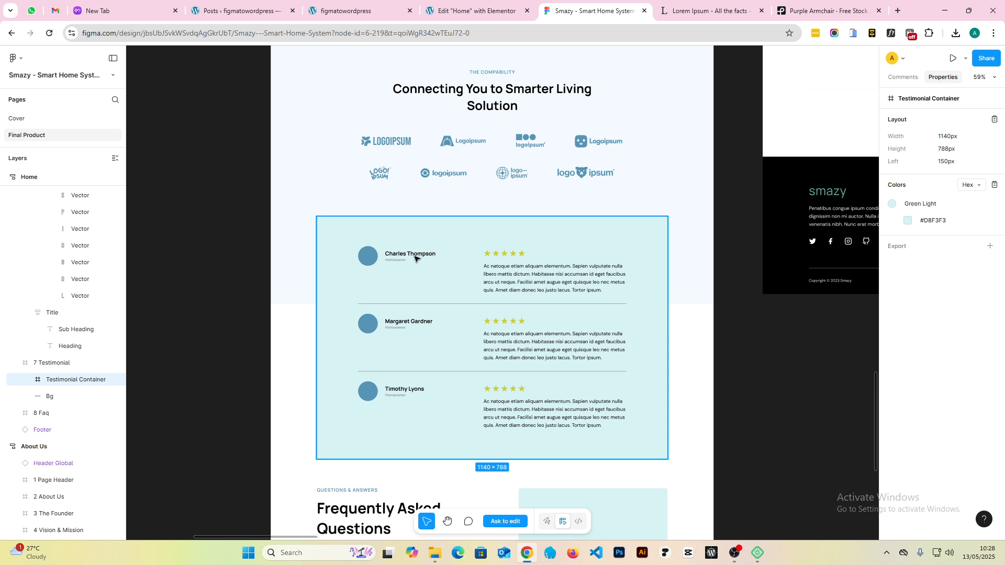
# - Inspect the first testimonial's image box, avatar and name text inside the Testimonial Container of the Figma design
pyautogui.doubleClick(373, 259)
pyautogui.doubleClick(373, 259)
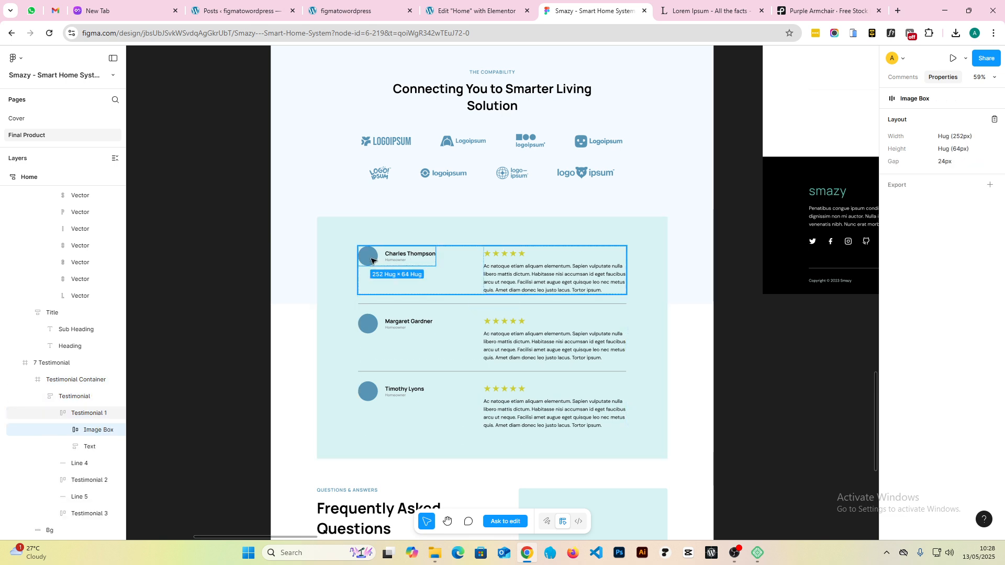
pyautogui.doubleClick(374, 258)
pyautogui.doubleClick(375, 258)
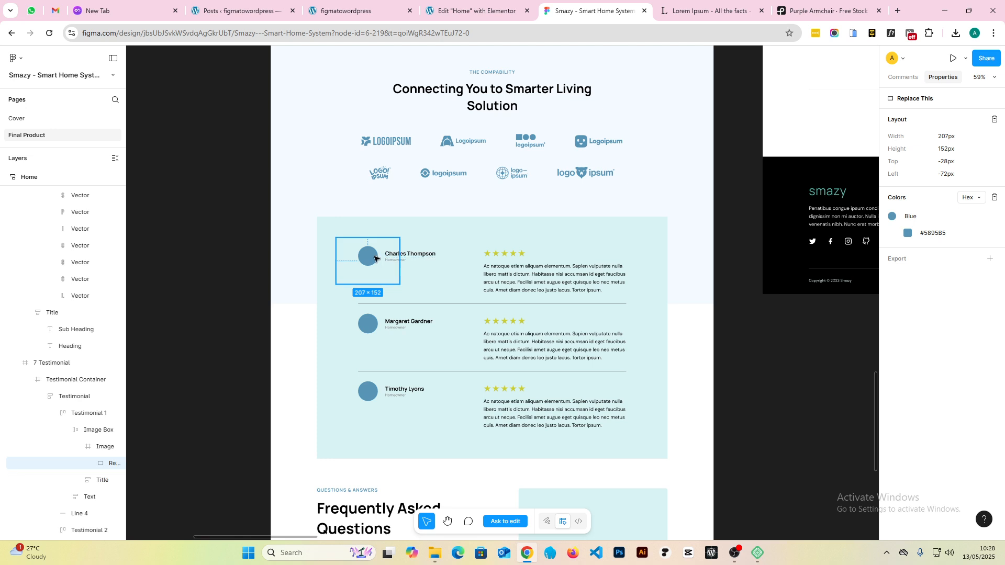
pyautogui.click(413, 258)
pyautogui.doubleClick(413, 257)
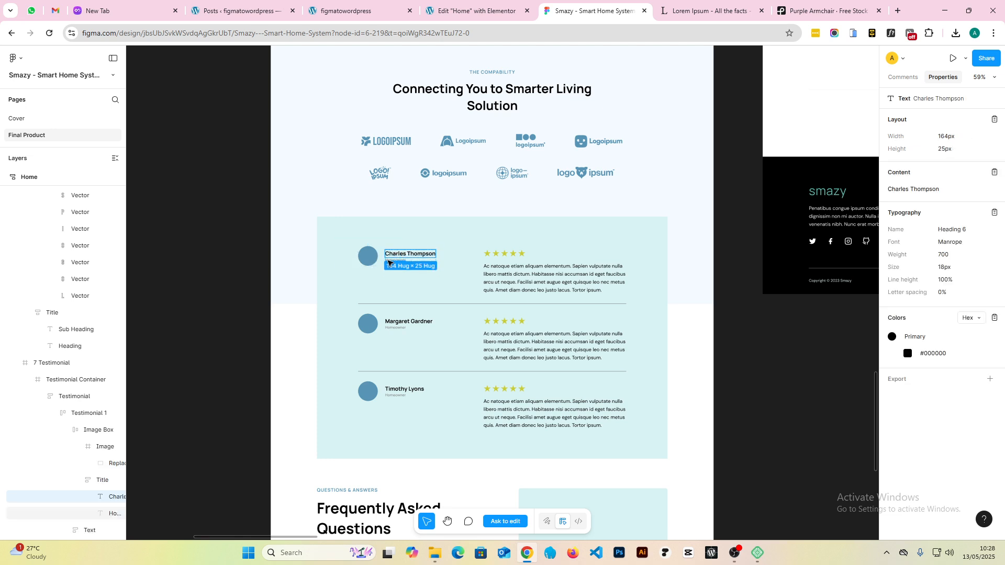
pyautogui.click(429, 247)
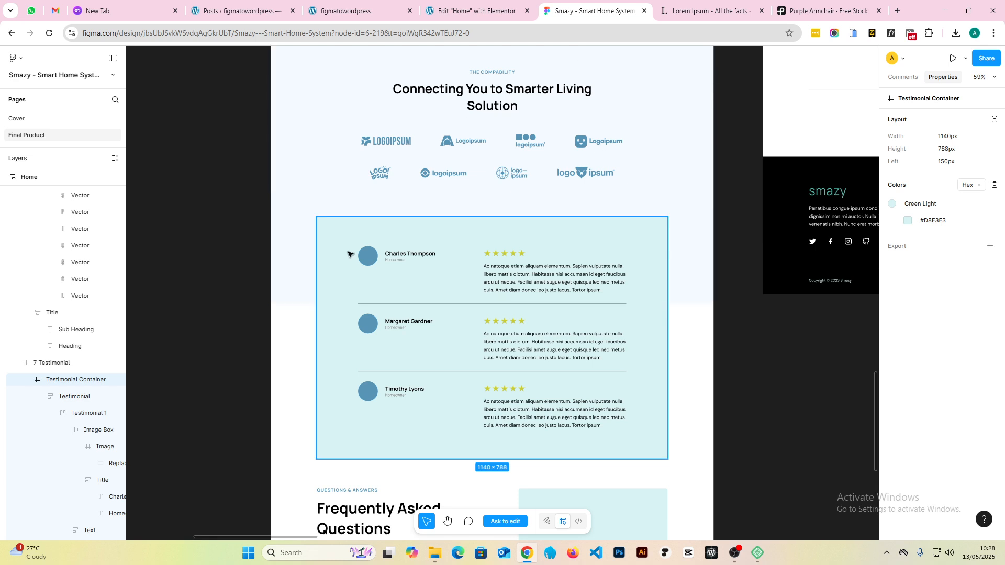
pyautogui.moveTo(346, 241); pyautogui.dragTo(468, 278)
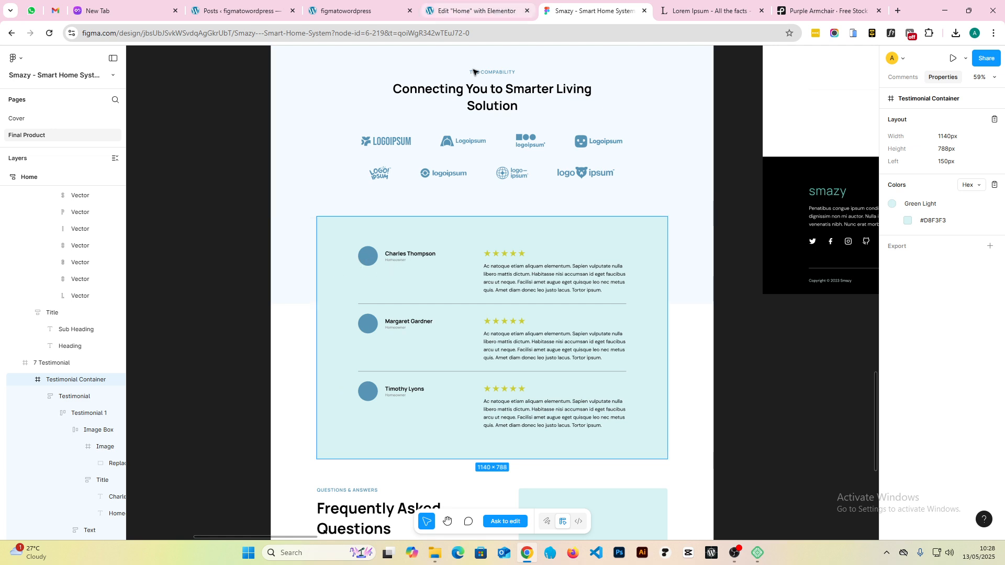
# - In Elementor, add a new container inside the light green container below the logo grid
pyautogui.click(491, 7)
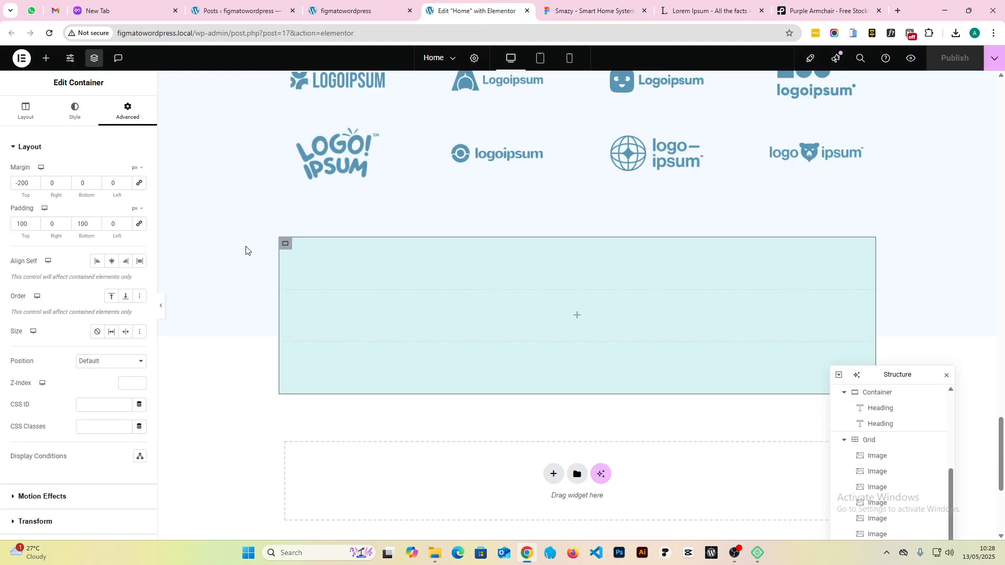
pyautogui.click(46, 58)
pyautogui.moveTo(64, 213); pyautogui.dragTo(523, 328)
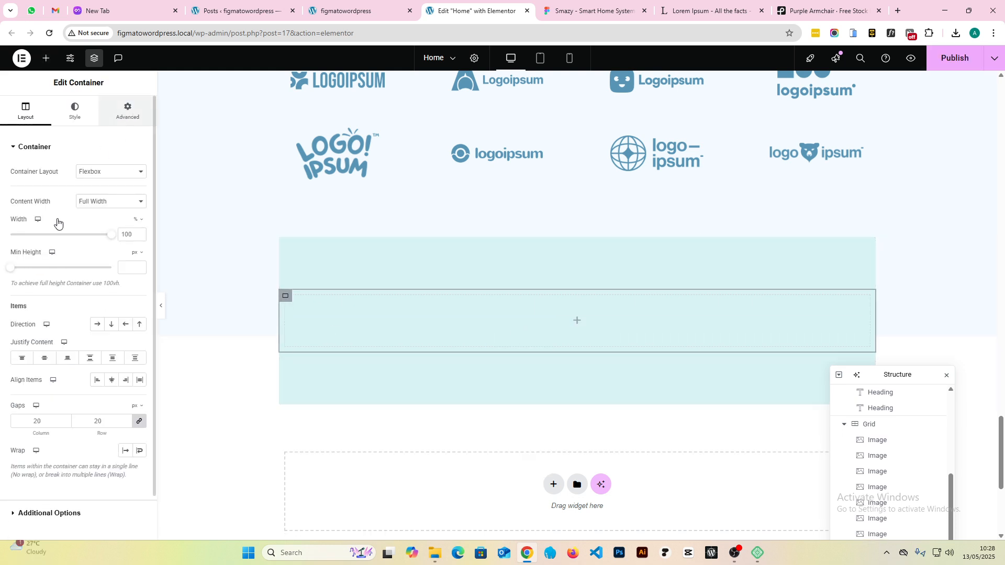
# - Set the padding of the container inside the light-green testimonial box to 0 on all sides
pyautogui.click(127, 111)
pyautogui.click(24, 224)
pyautogui.write('0')
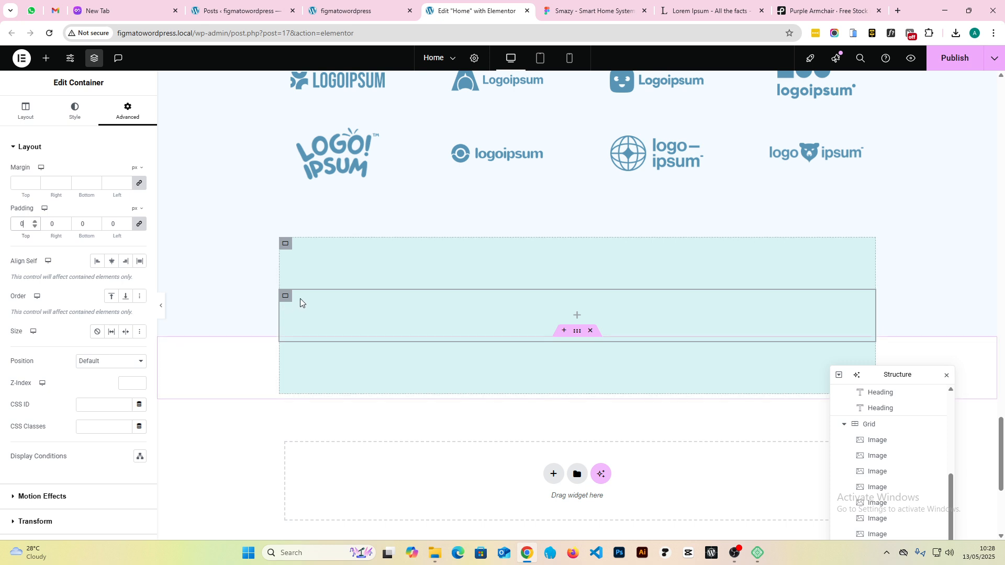
# - Check the testimonial design in Figma and set the light-green outer container's right and left padding to 80 px in Elementor
pyautogui.click(601, 10)
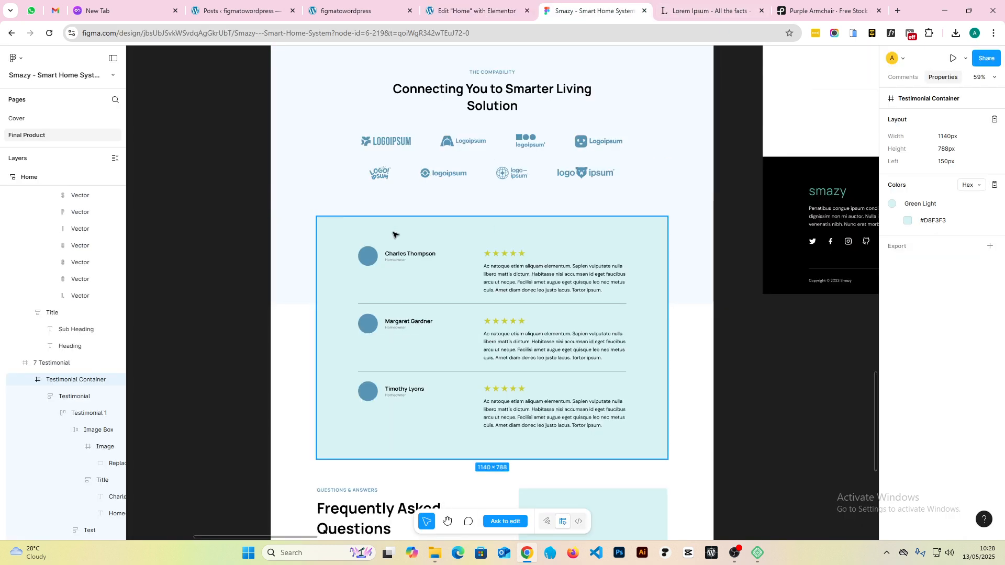
pyautogui.click(468, 4)
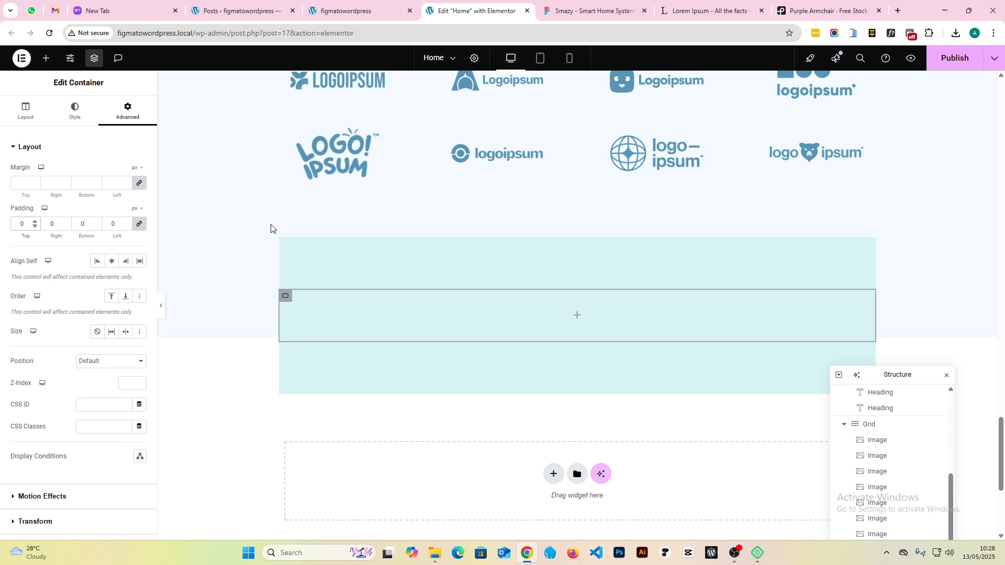
pyautogui.click(286, 243)
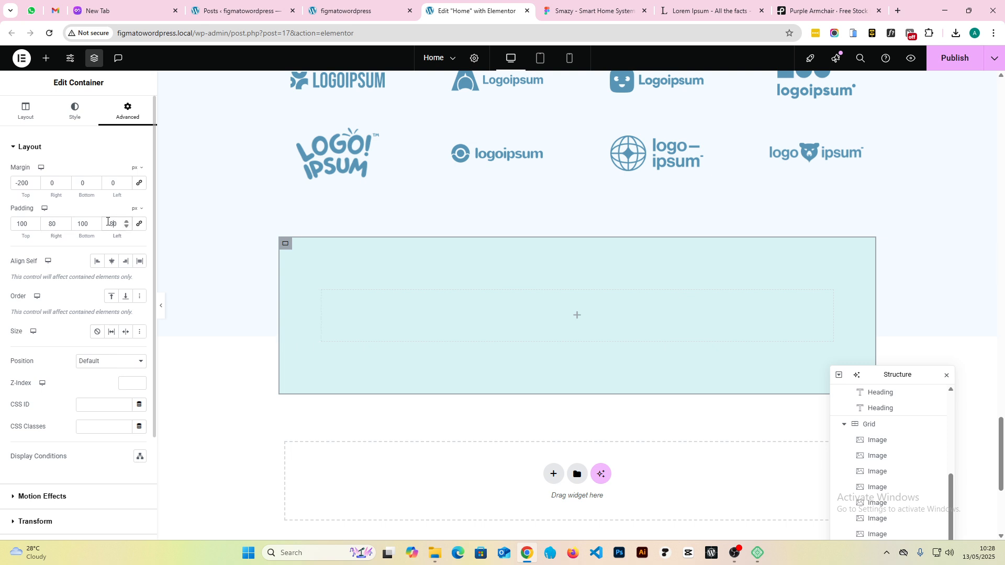
pyautogui.click(328, 296)
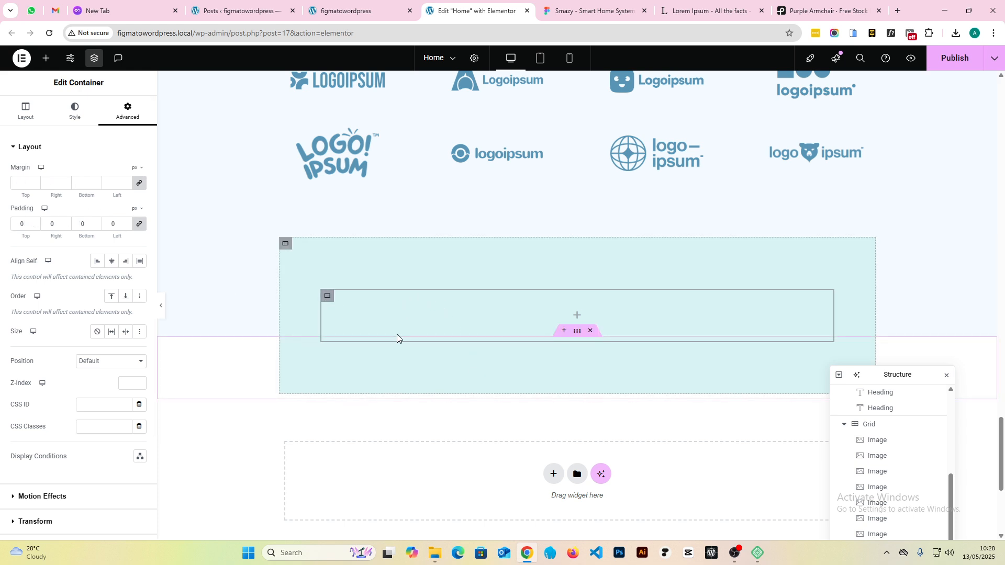
# - Recheck the Figma testimonial layout, then nest a new container inside the inner testimonial container with padding 0 on all sides
pyautogui.click(549, 9)
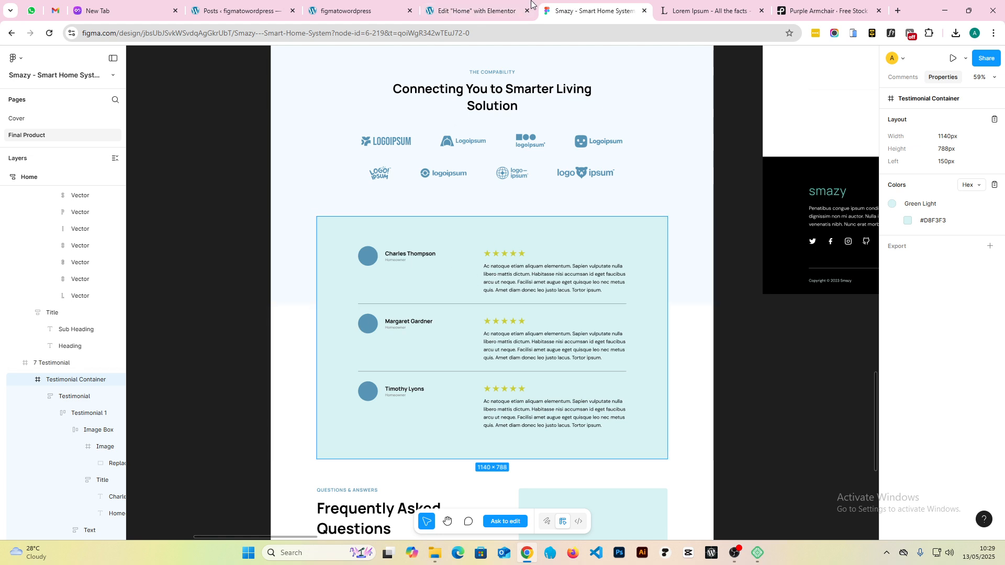
pyautogui.click(479, 4)
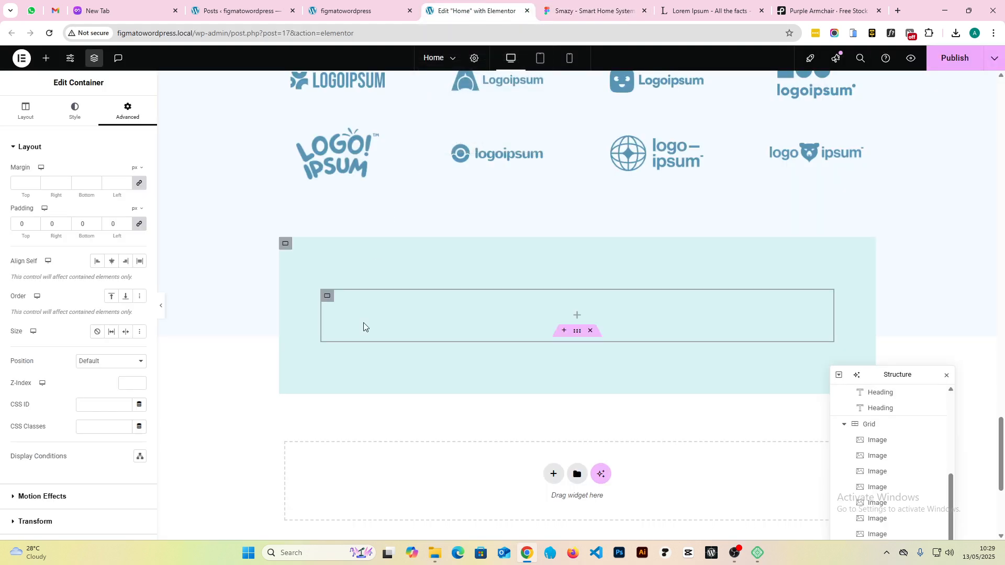
pyautogui.click(75, 111)
pyautogui.click(14, 120)
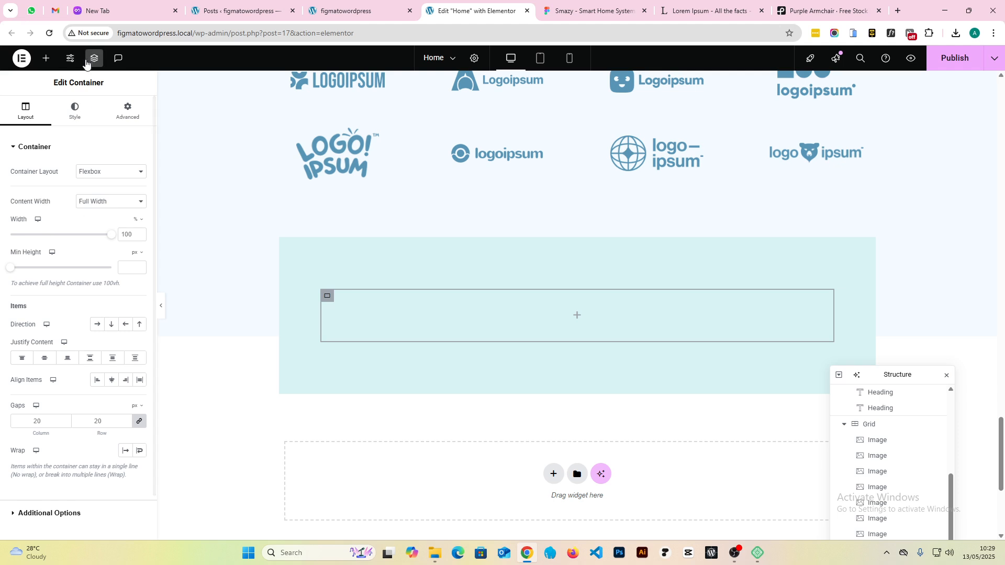
pyautogui.click(44, 59)
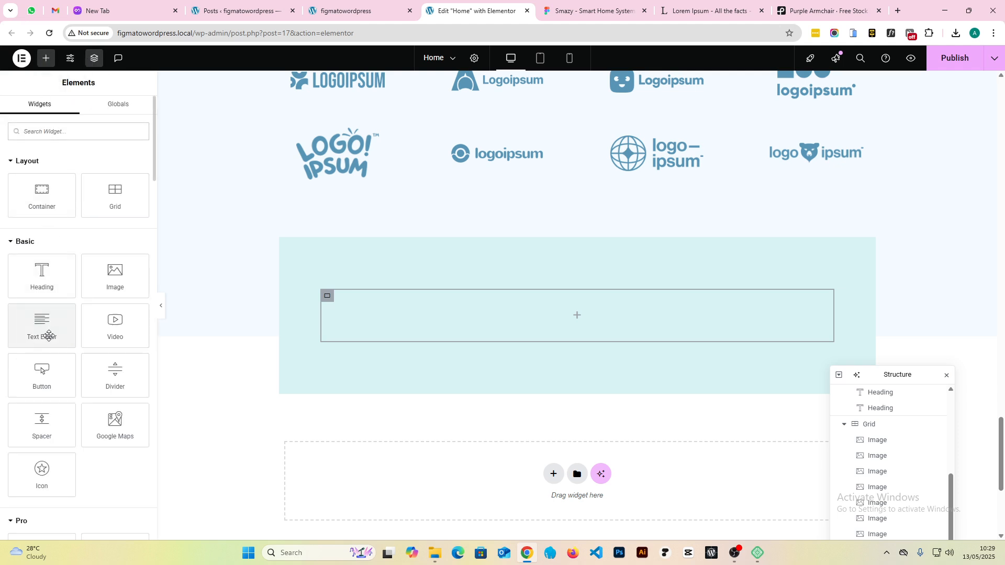
pyautogui.moveTo(42, 195); pyautogui.dragTo(412, 319)
pyautogui.click(128, 111)
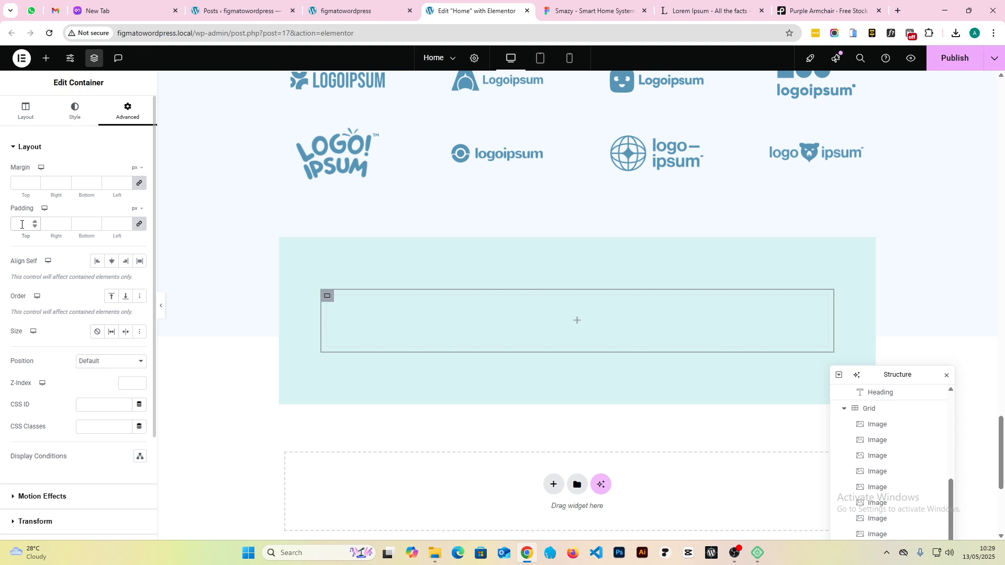
pyautogui.click(22, 225)
pyautogui.write('0')
# - Reposition the structure tree and collapse the sections above the testimonial container
pyautogui.moveTo(918, 376); pyautogui.dragTo(947, 241)
pyautogui.click(872, 273)
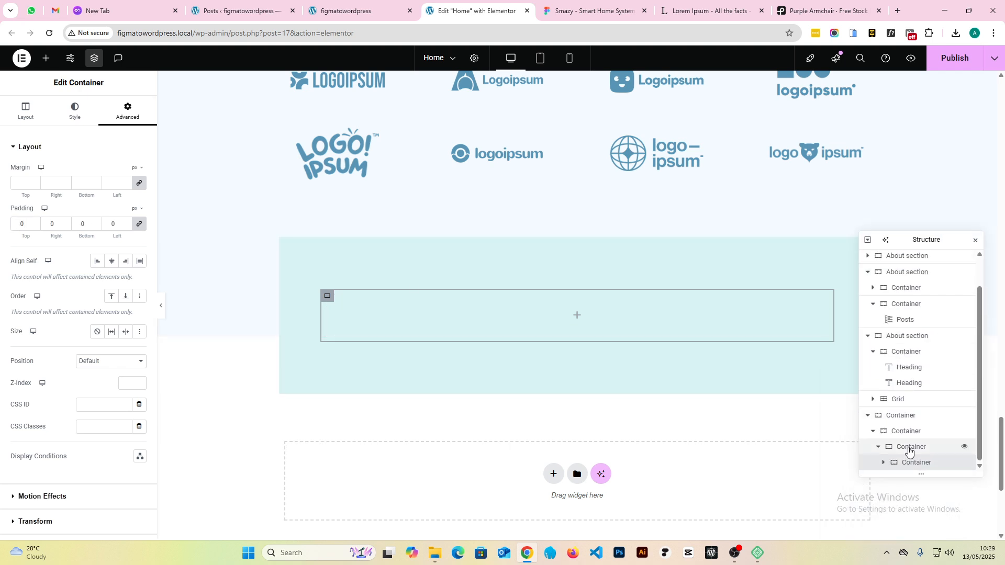
pyautogui.click(869, 275)
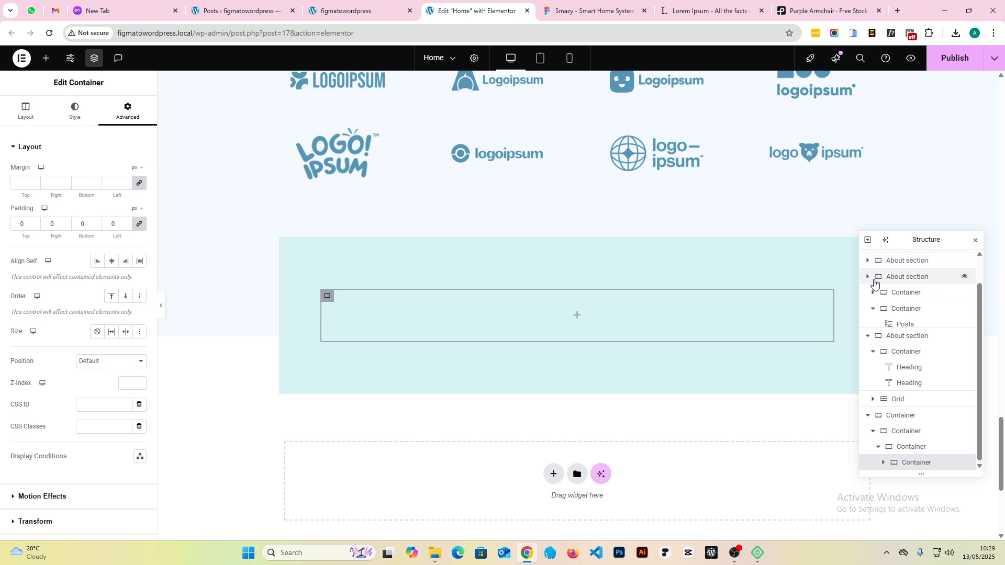
pyautogui.click(868, 322)
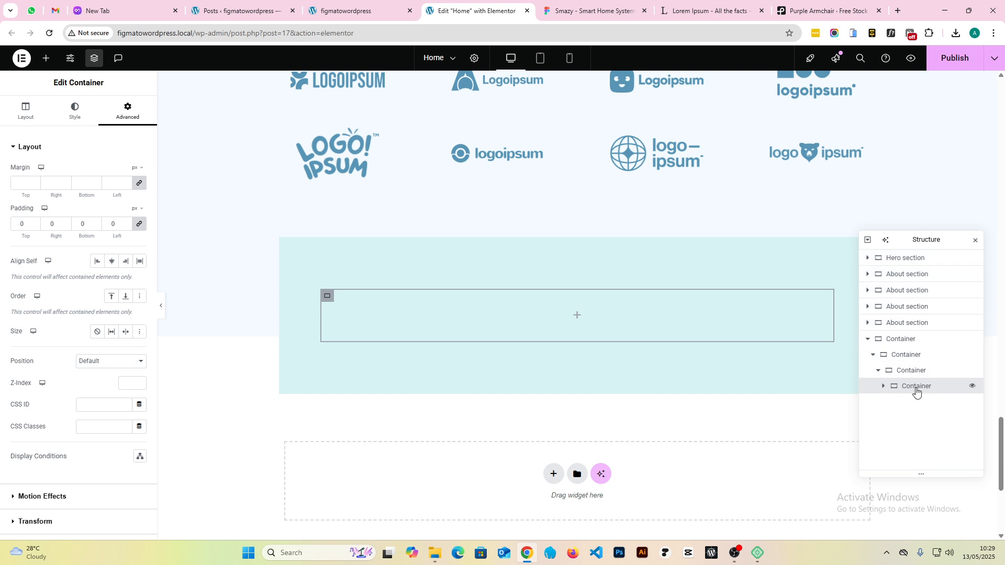
# - Duplicate the innermost testimonial container and set its parent container's direction to a horizontal row
pyautogui.rightClick(910, 391)
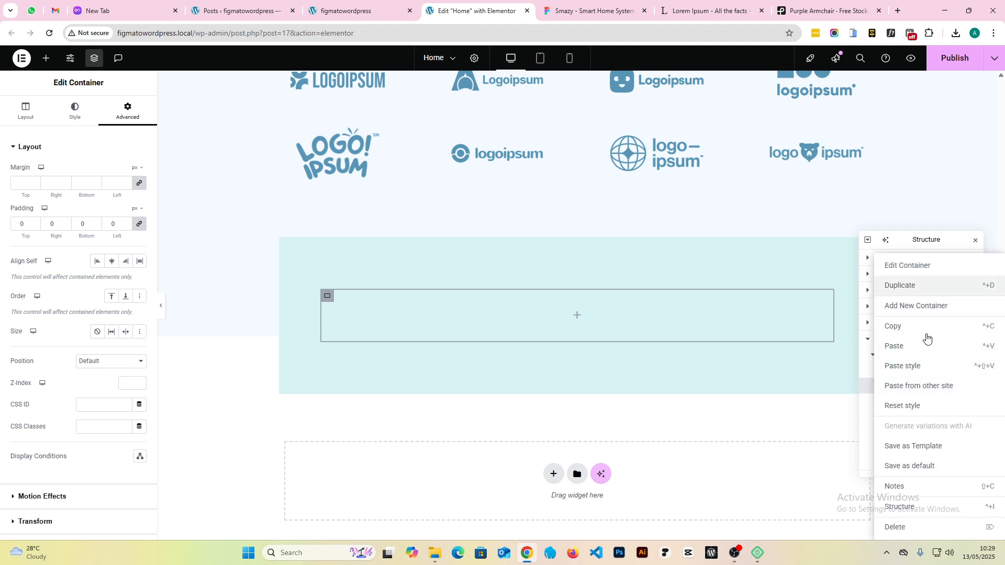
pyautogui.click(908, 294)
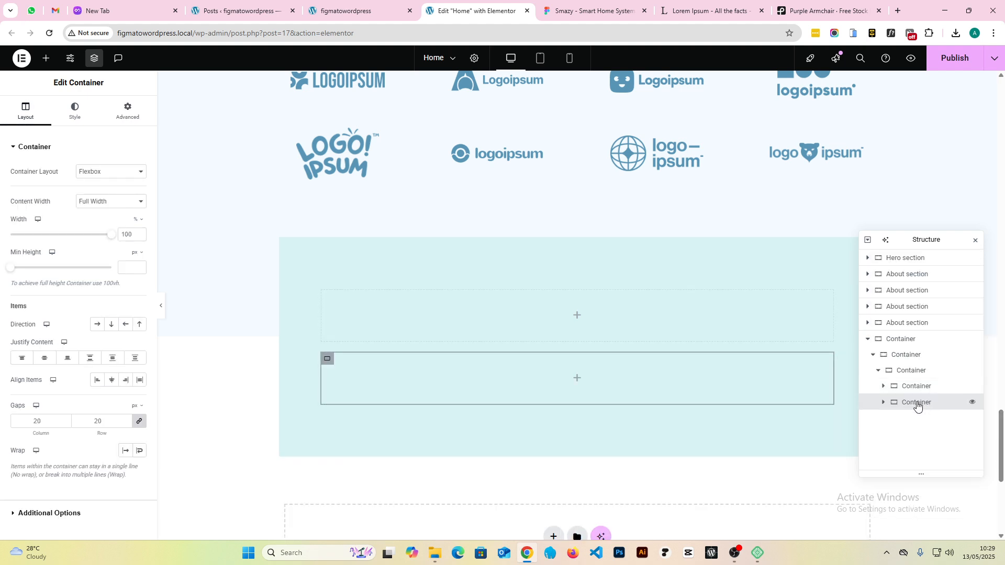
pyautogui.click(905, 369)
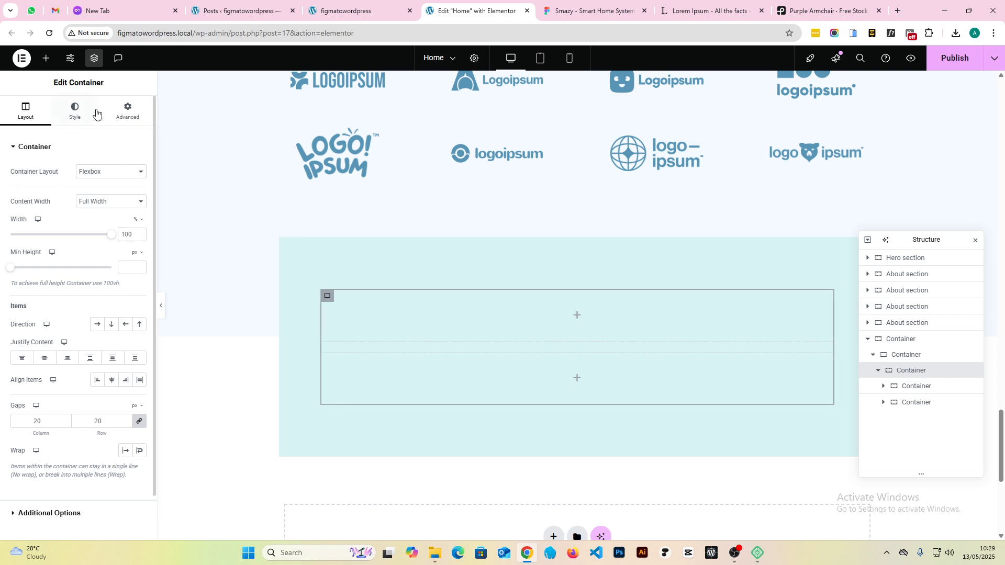
pyautogui.click(96, 326)
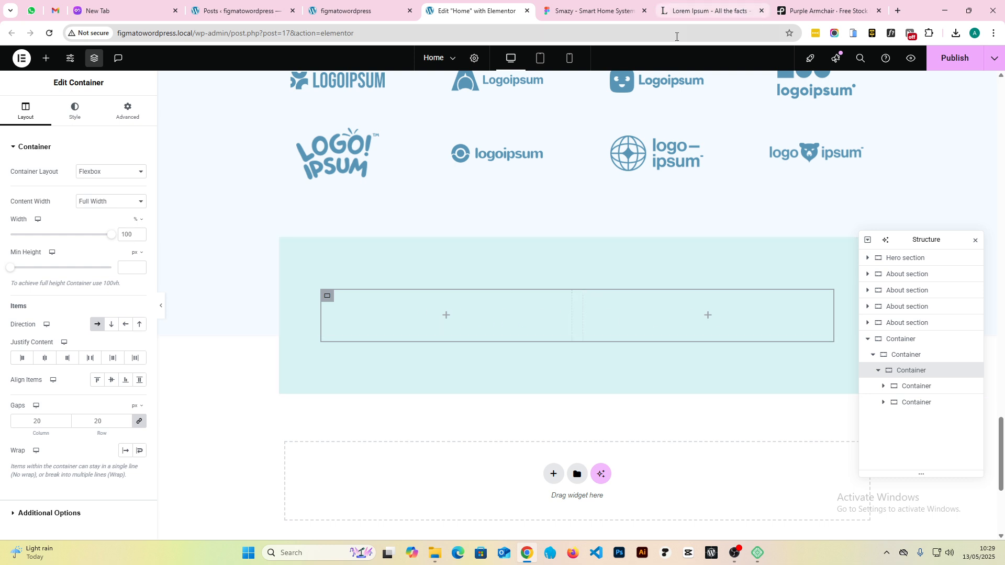
# - After checking the Figma design, add an Image Box widget to the first testimonial column and set its image position to left
pyautogui.click(602, 7)
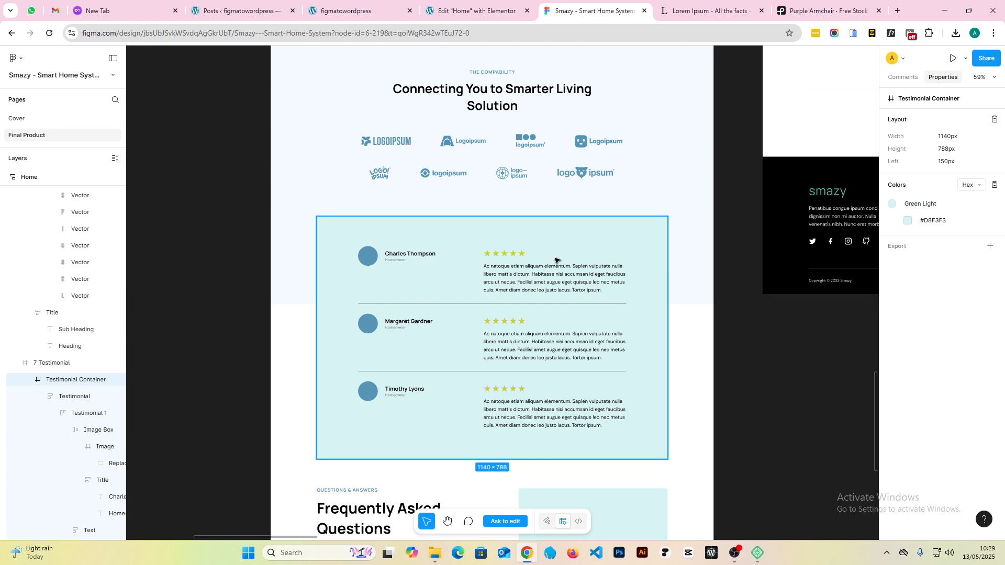
pyautogui.click(473, 11)
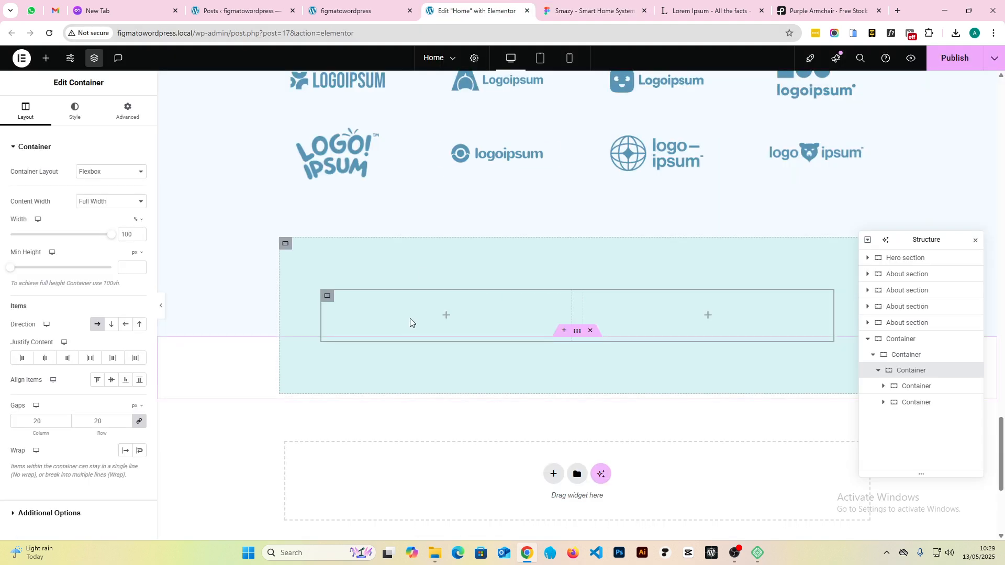
pyautogui.click(46, 57)
pyautogui.write('image')
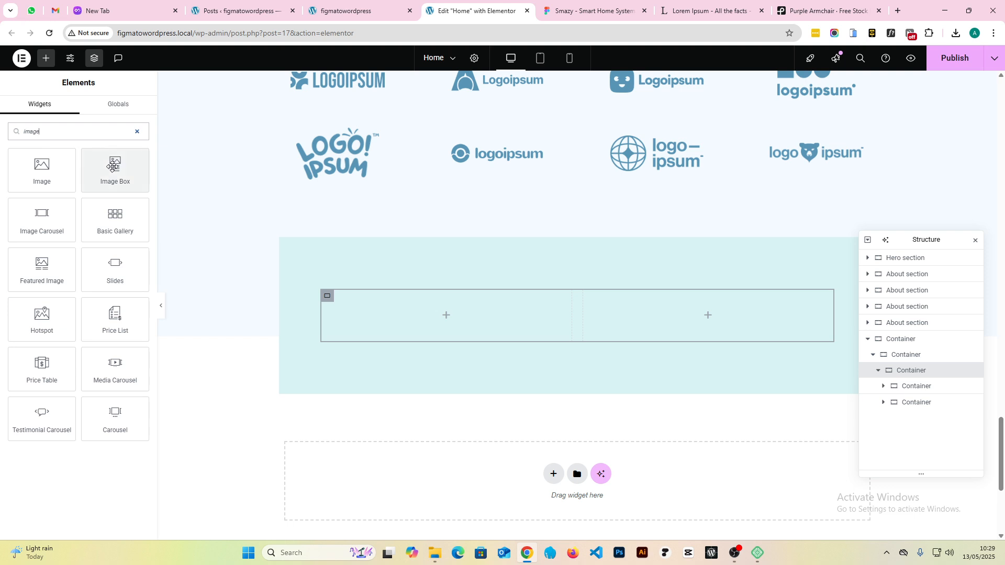
pyautogui.moveTo(112, 167); pyautogui.dragTo(414, 310)
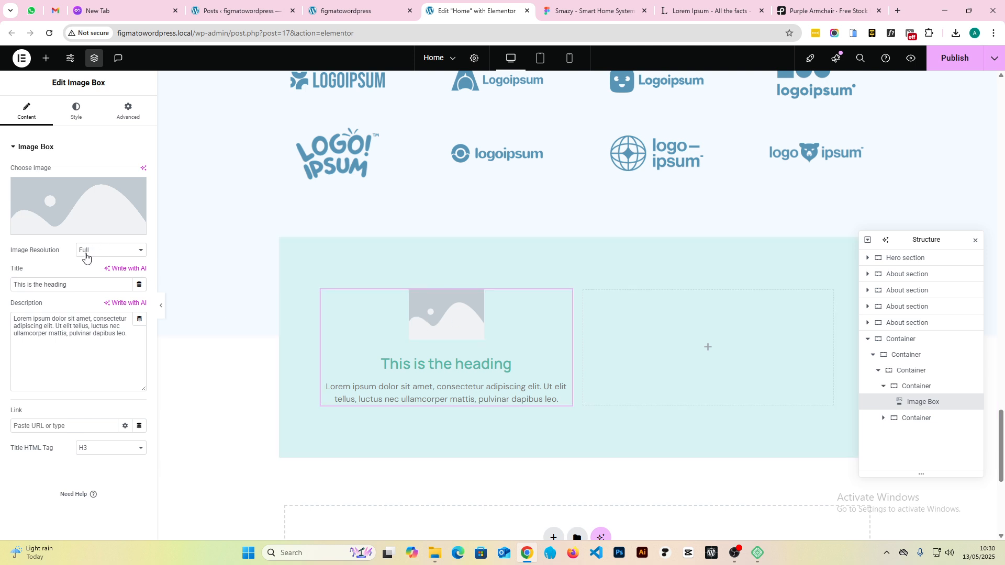
pyautogui.click(66, 122)
pyautogui.click(111, 172)
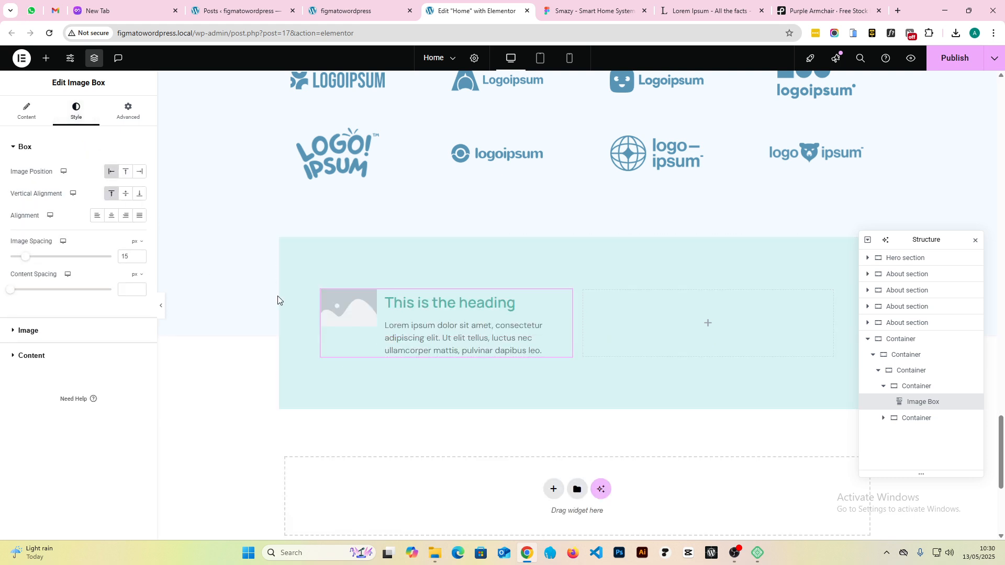
# - Open the image selection for the image box and examine the first testimonial's avatar and image box layer in Figma
pyautogui.click(27, 114)
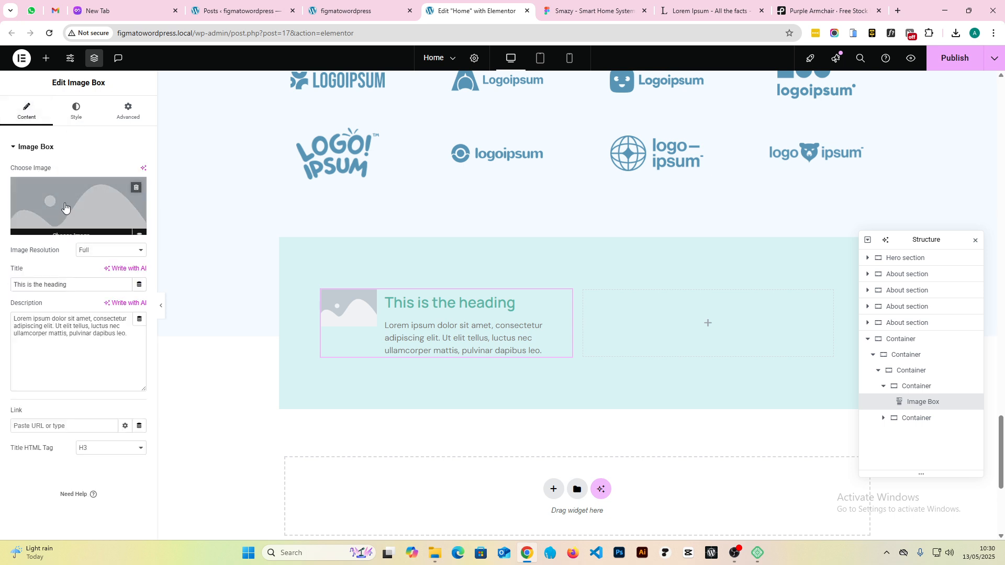
pyautogui.click(63, 207)
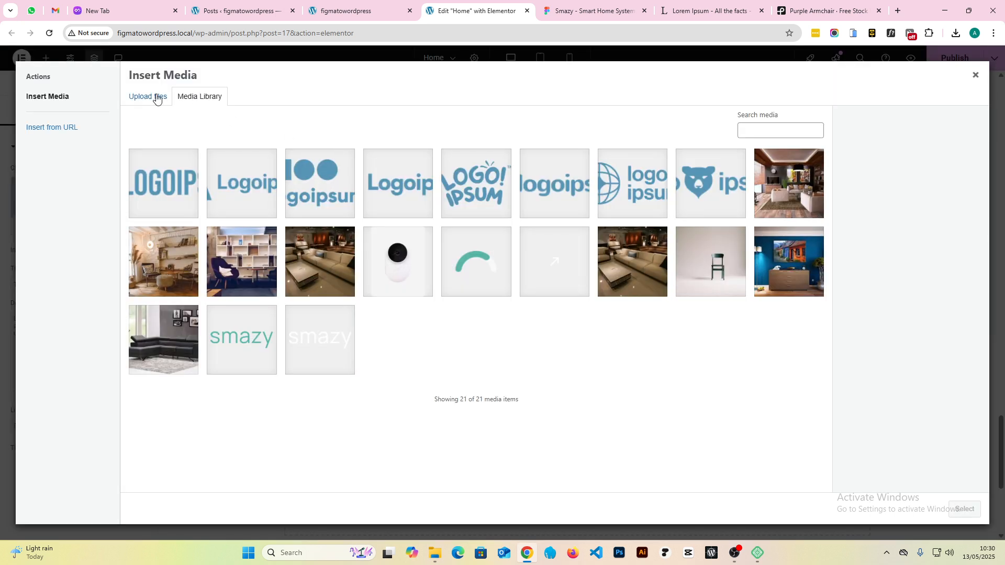
pyautogui.click(591, 10)
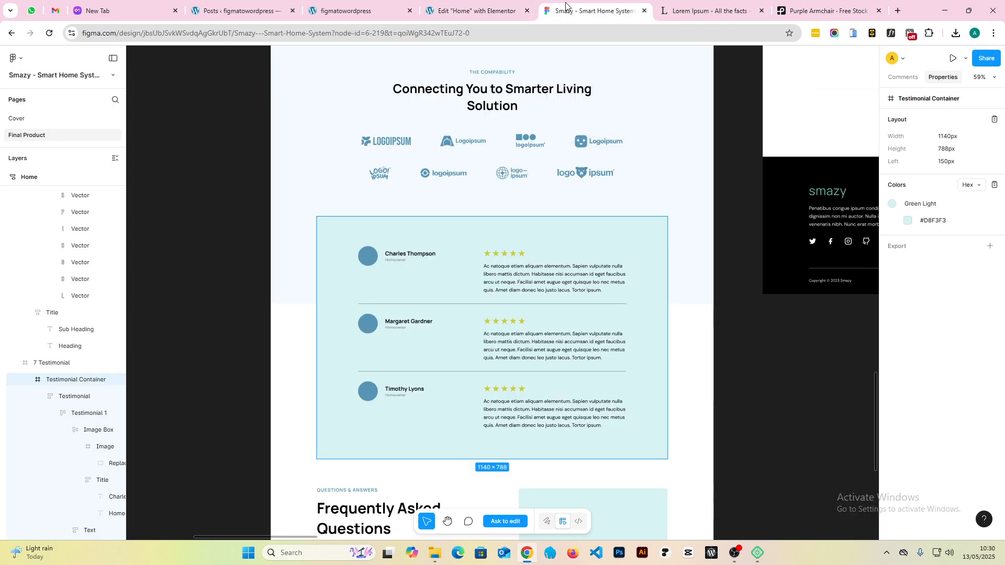
pyautogui.doubleClick(369, 260)
pyautogui.doubleClick(369, 261)
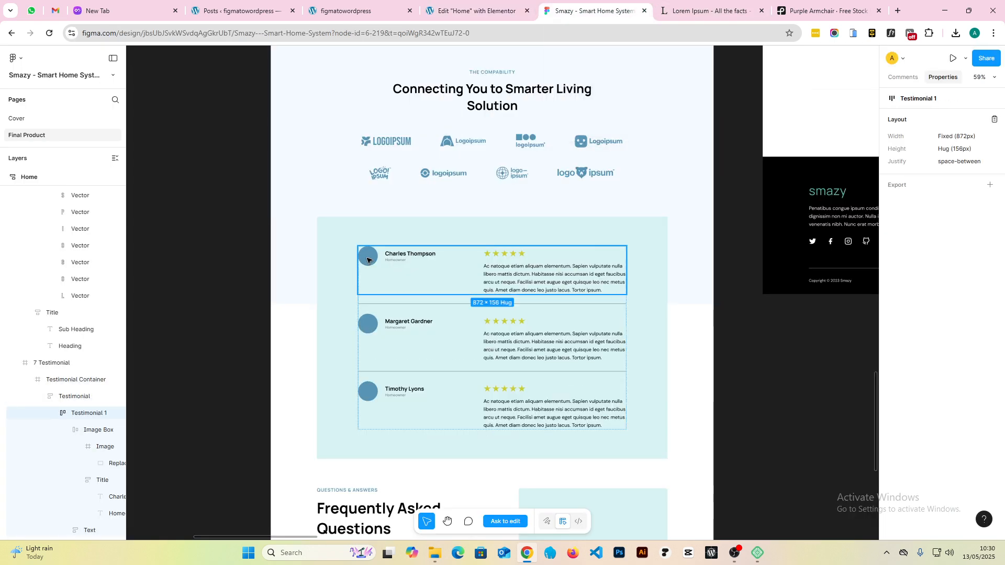
pyautogui.doubleClick(369, 261)
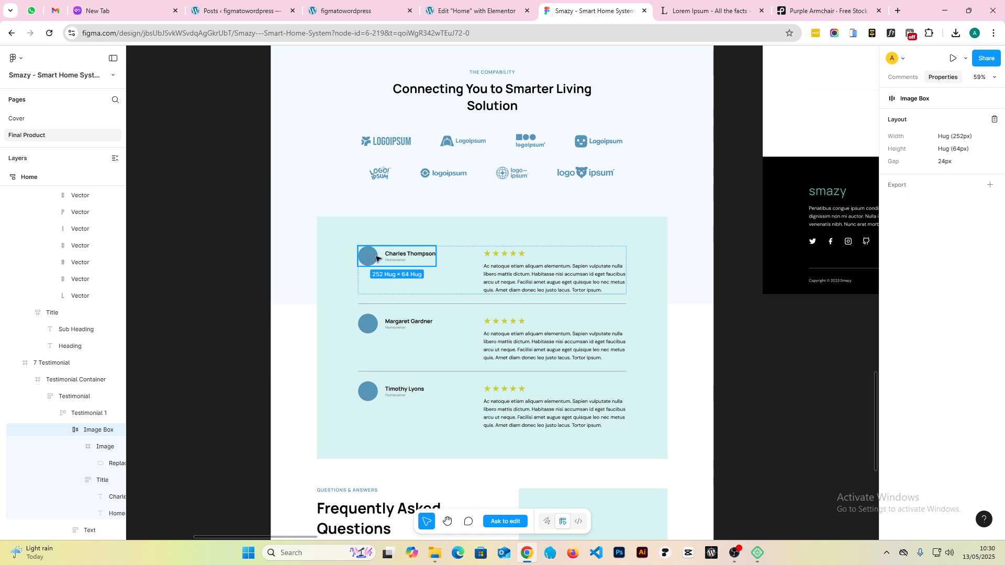
pyautogui.doubleClick(371, 259)
# - Switch to Pexels, close the open photo page and search the photo library for "man"
pyautogui.click(863, 11)
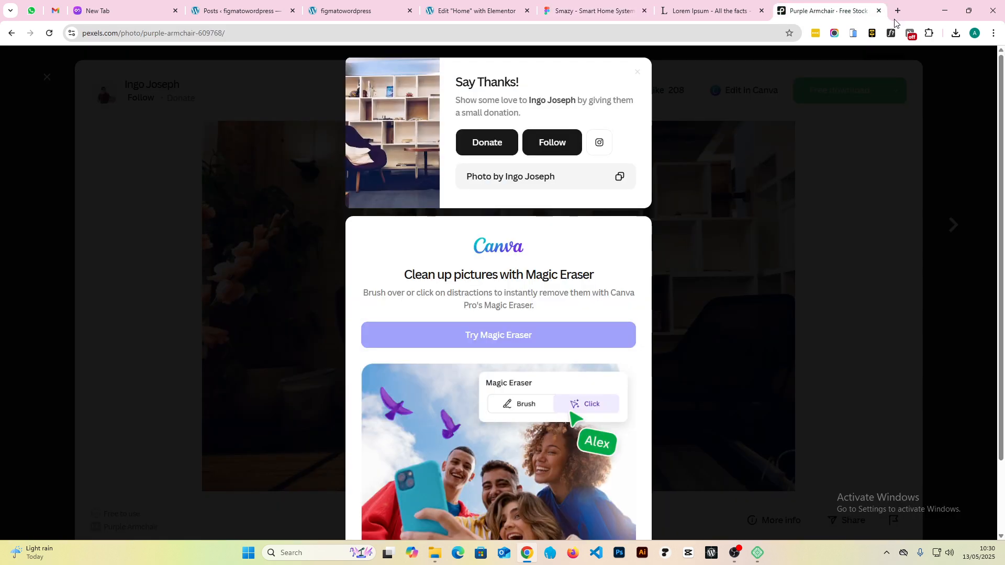
pyautogui.click(962, 130)
pyautogui.click(962, 130)
pyautogui.moveTo(289, 69); pyautogui.dragTo(187, 68)
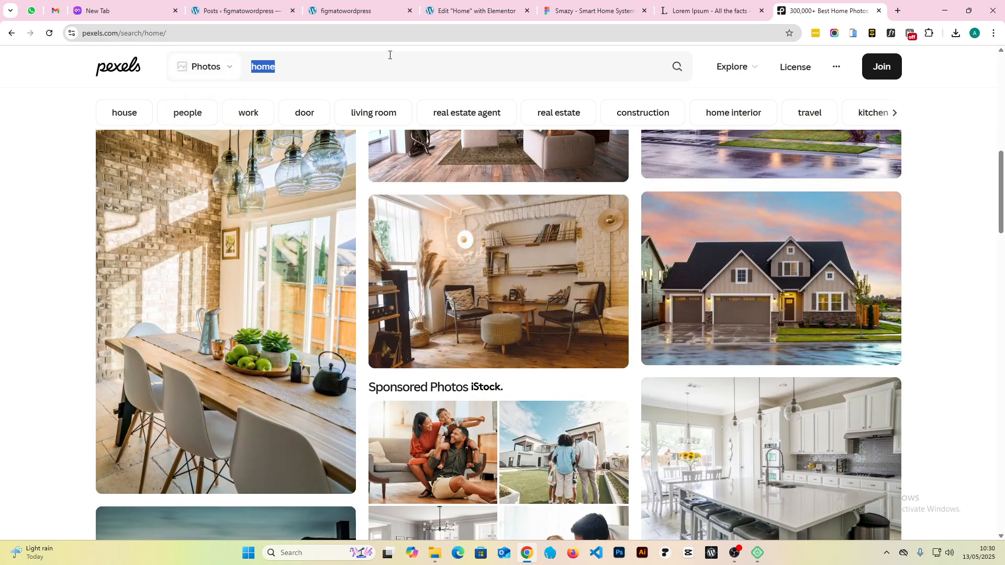
pyautogui.write('man')
pyautogui.press('Return')
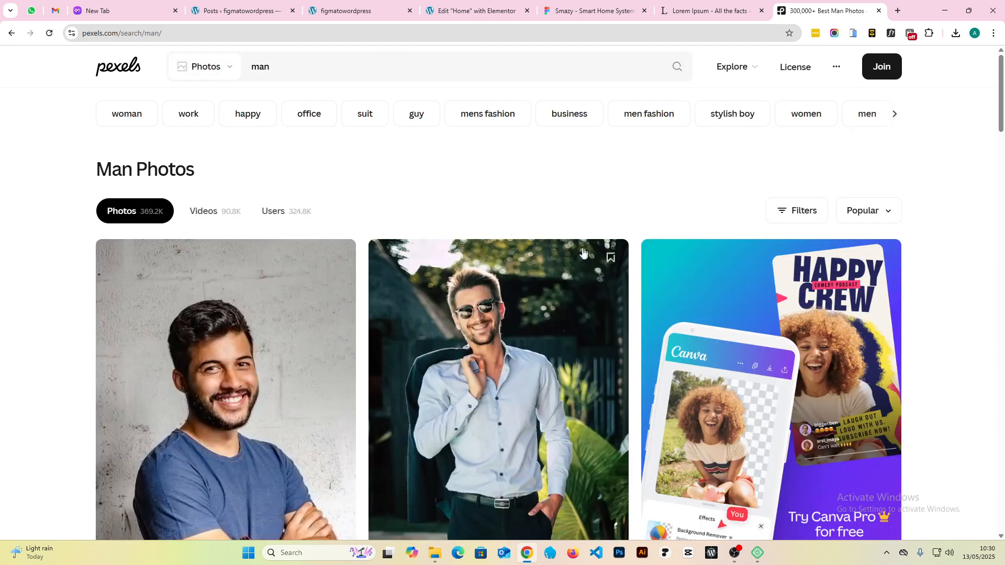
# - Download the photo of the man in glasses and a black turtleneck in the Small 640x427 size and return to the results
pyautogui.scroll(-4, 499, 272)
pyautogui.scroll(-4, 500, 272)
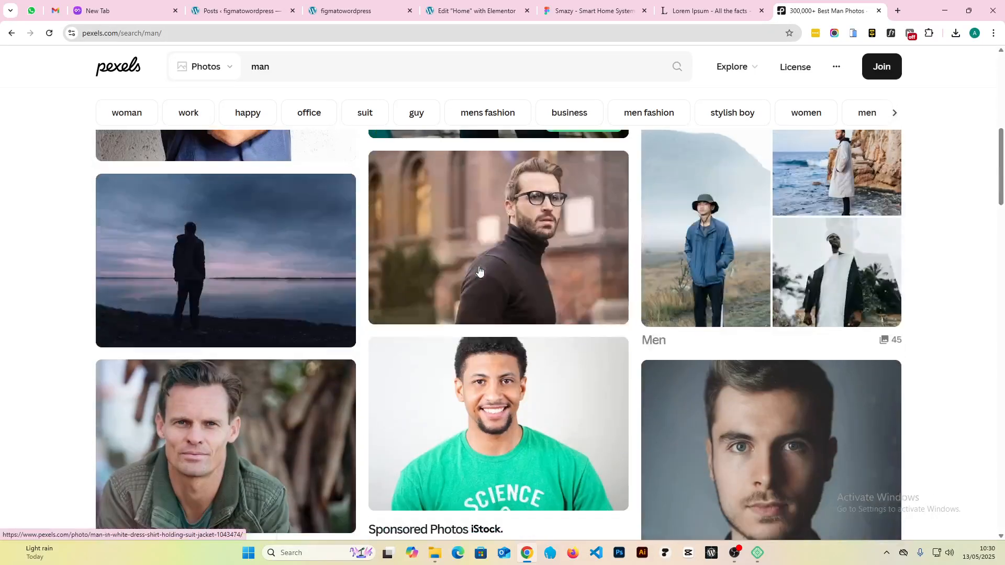
pyautogui.click(534, 220)
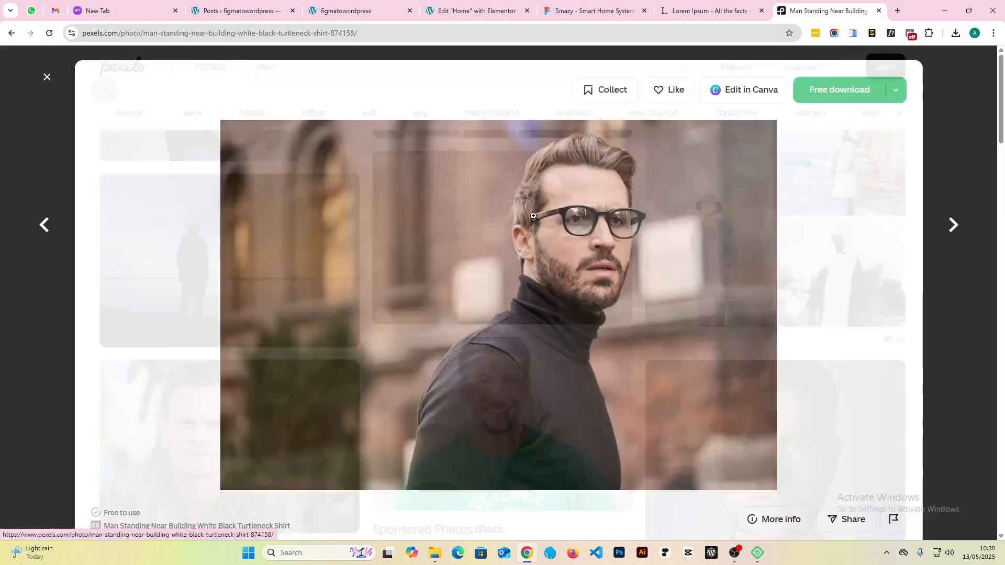
pyautogui.click(896, 90)
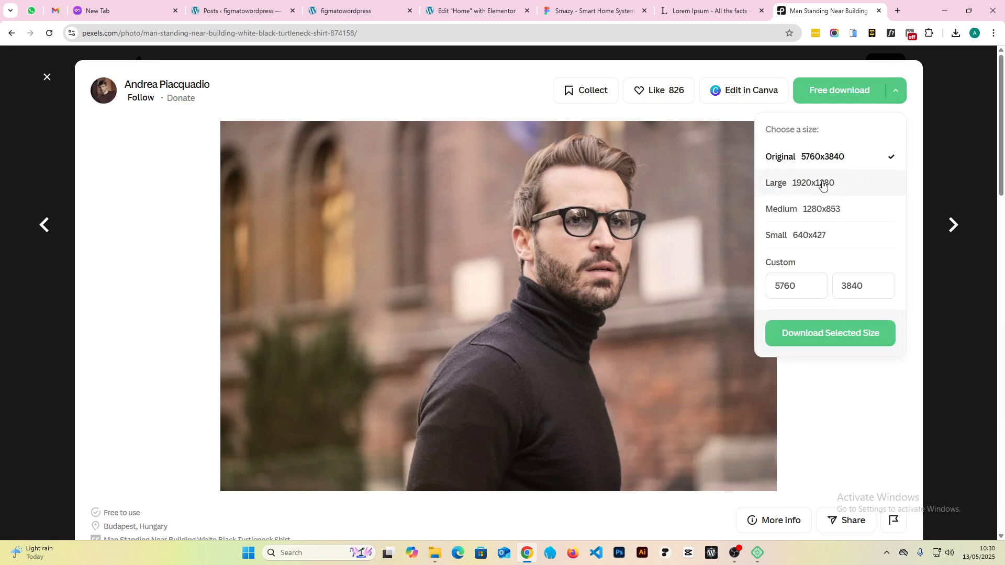
pyautogui.click(800, 238)
pyautogui.click(819, 345)
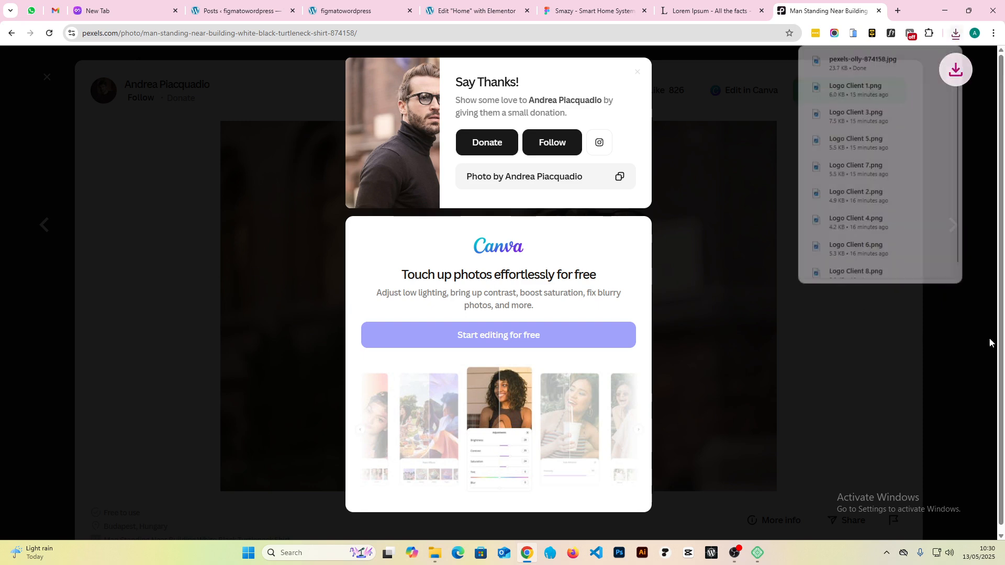
pyautogui.click(965, 331)
pyautogui.click(950, 334)
# - Download the photo of the smiling man in the green shirt from the search results in the Small 640x427 size
pyautogui.scroll(-4, 726, 341)
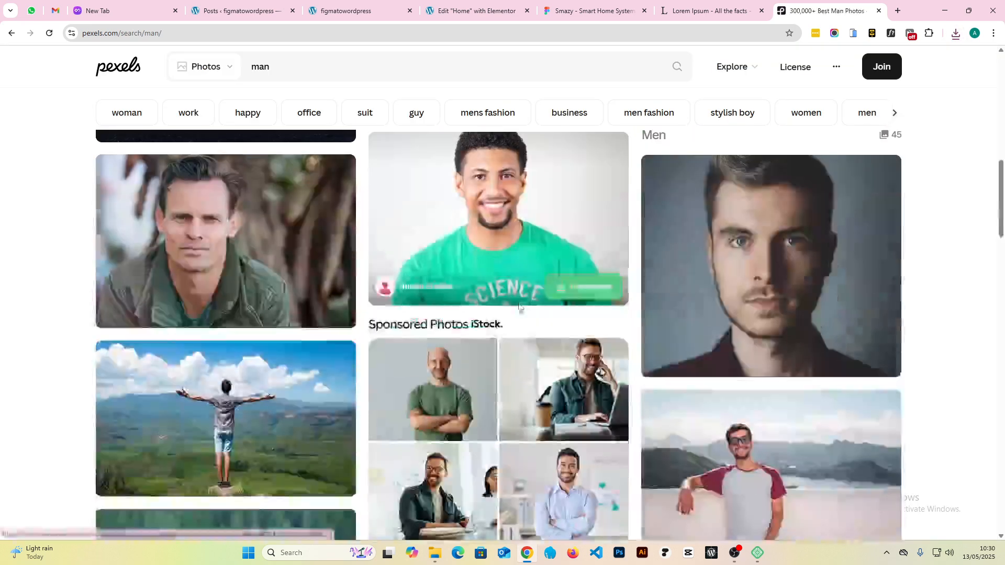
pyautogui.click(539, 218)
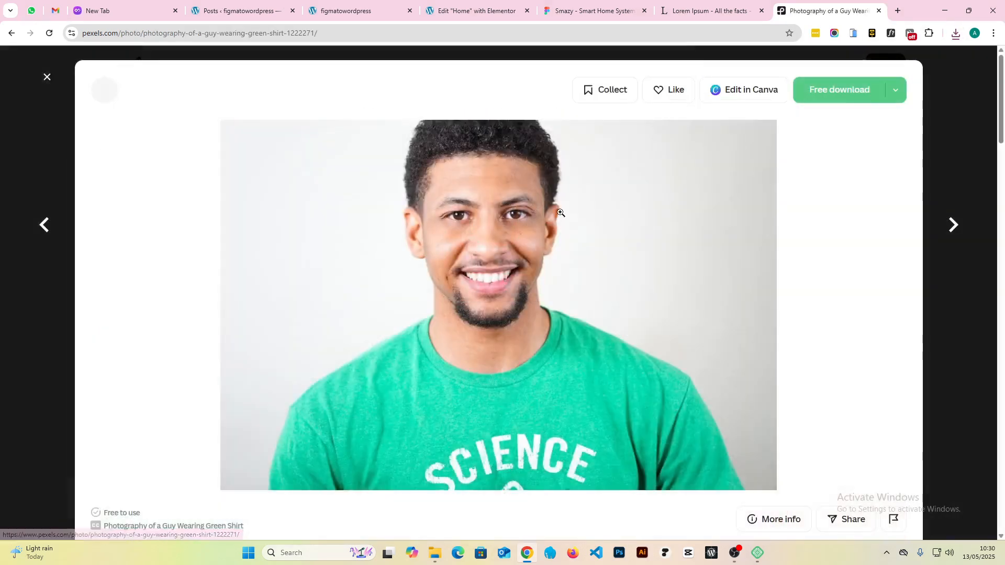
pyautogui.click(896, 90)
pyautogui.click(818, 234)
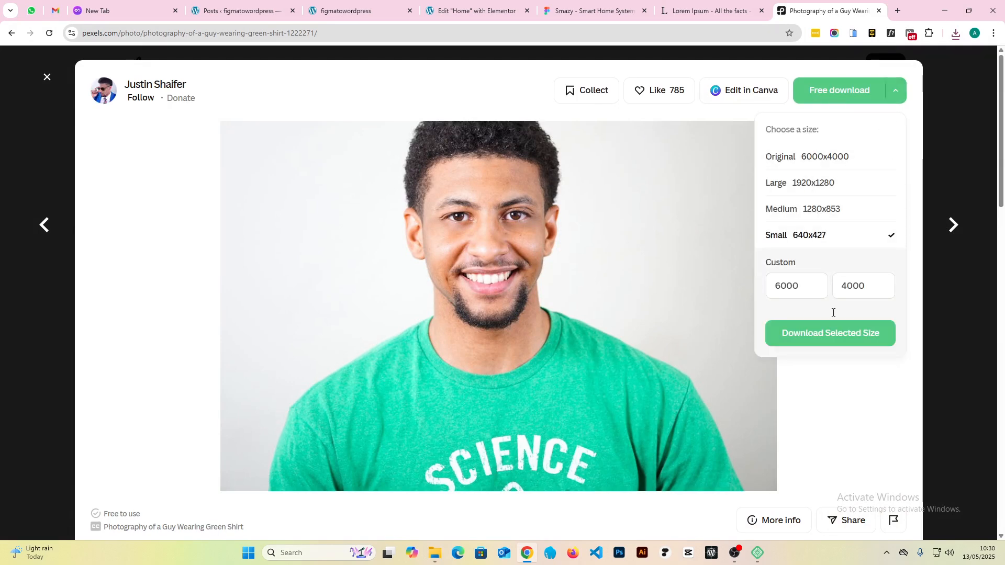
pyautogui.click(870, 343)
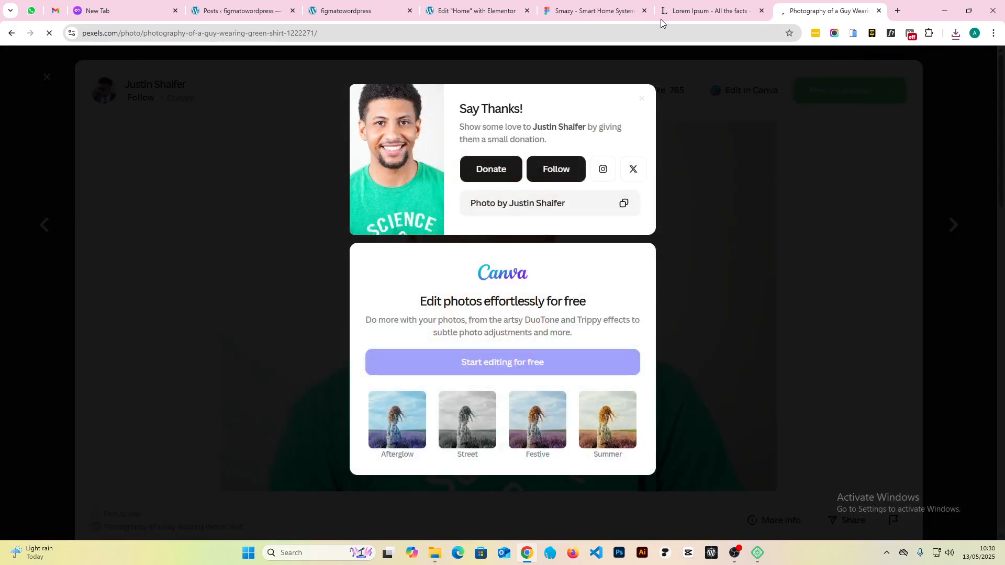
# - Switch to the Elementor editor, upload both downloaded portraits to the media library and set the green-shirt photo as the image box's image
pyautogui.click(698, 7)
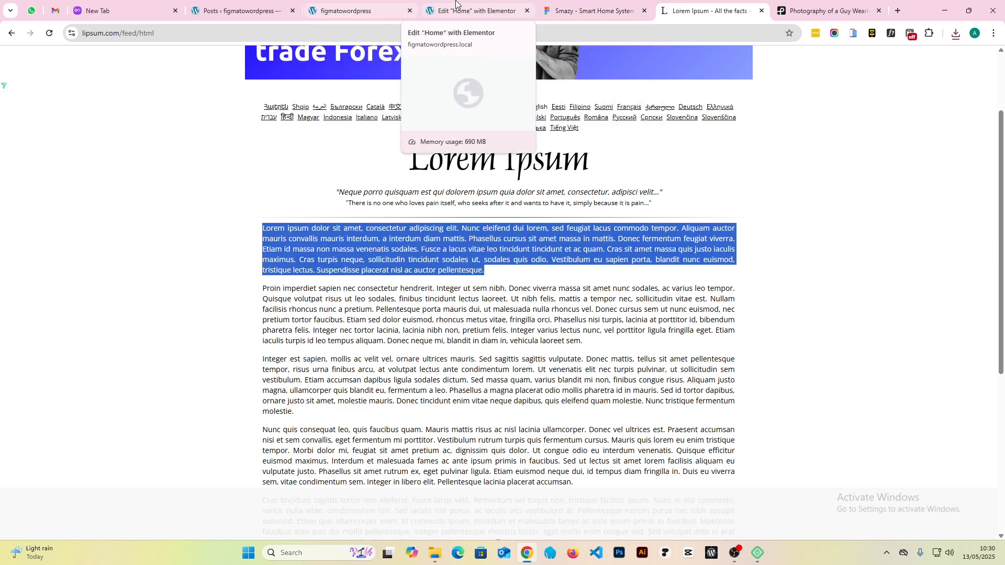
pyautogui.click(474, 7)
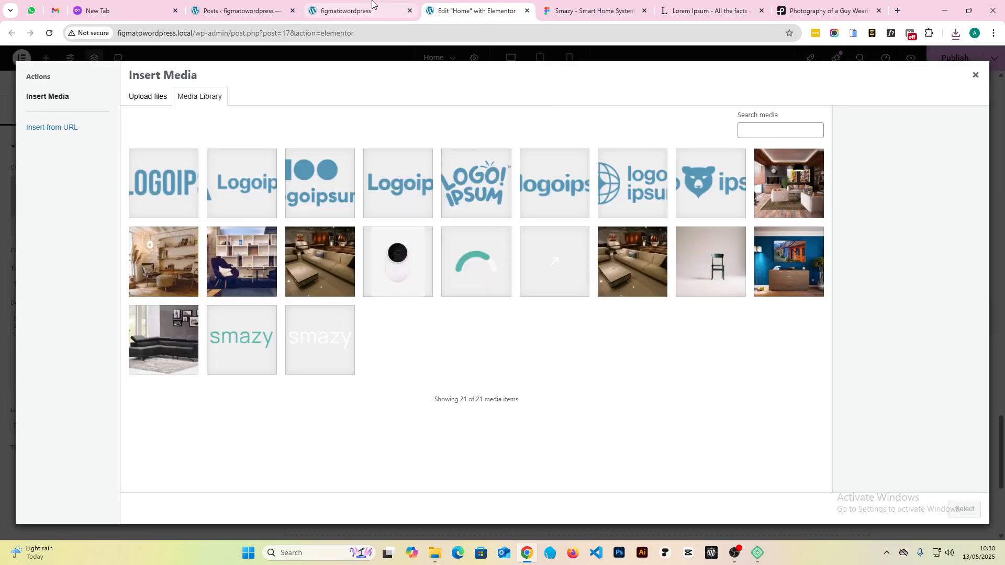
pyautogui.click(955, 33)
pyautogui.moveTo(868, 108); pyautogui.dragTo(550, 261)
pyautogui.moveTo(908, 83); pyautogui.dragTo(293, 392)
pyautogui.click(964, 508)
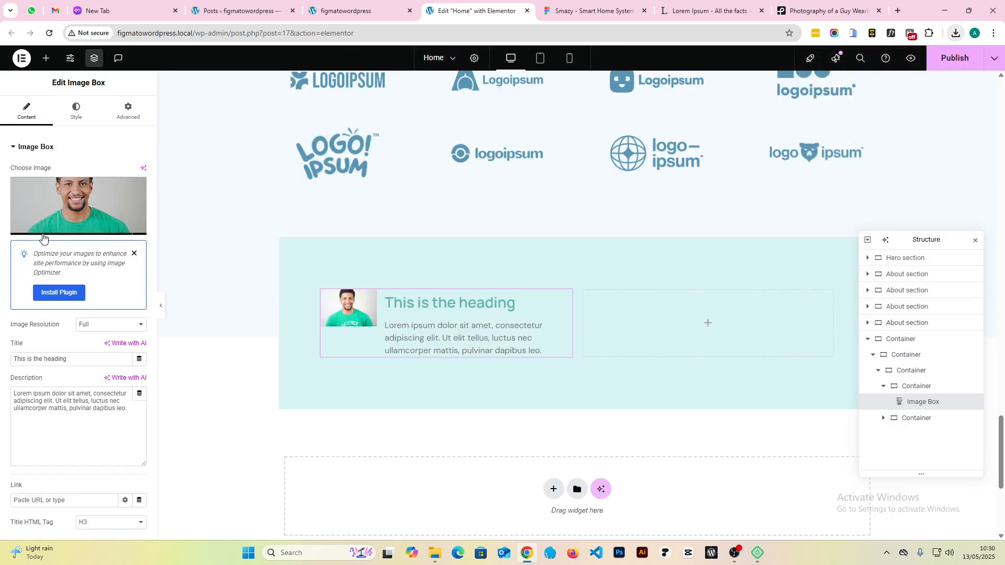
# - Set the image box's image border radius to 100% and its width to 37%
pyautogui.click(68, 119)
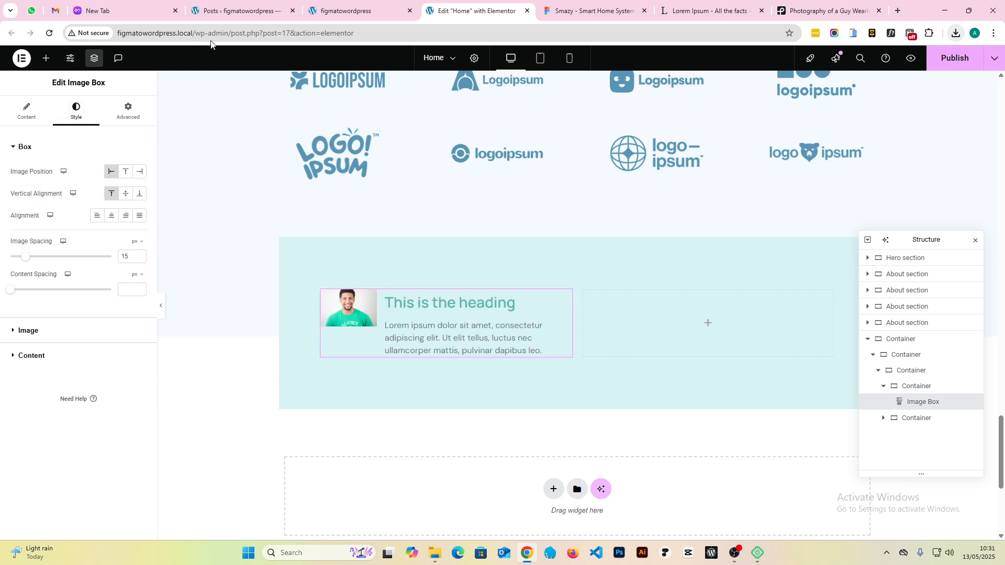
pyautogui.click(576, 10)
pyautogui.click(461, 2)
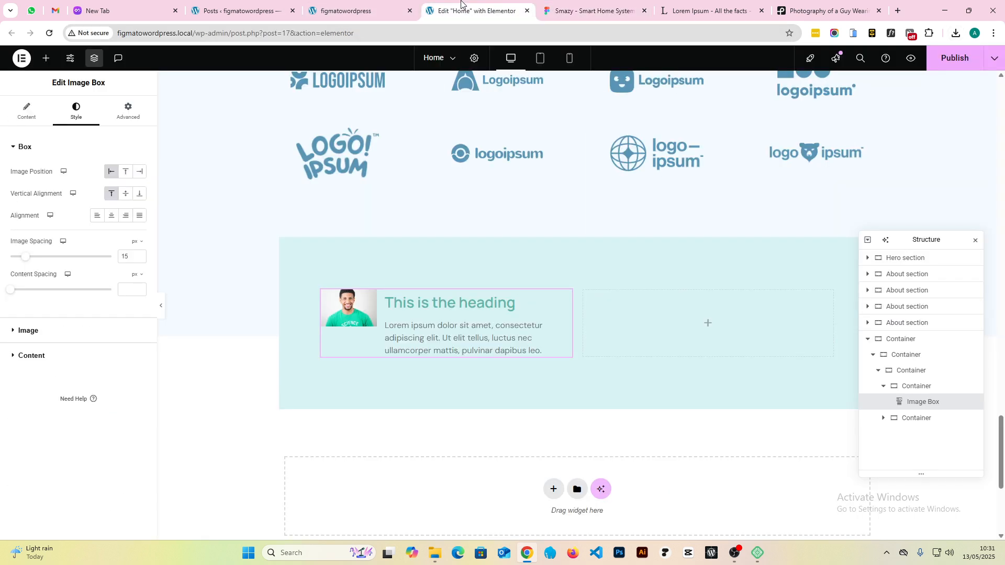
pyautogui.click(46, 337)
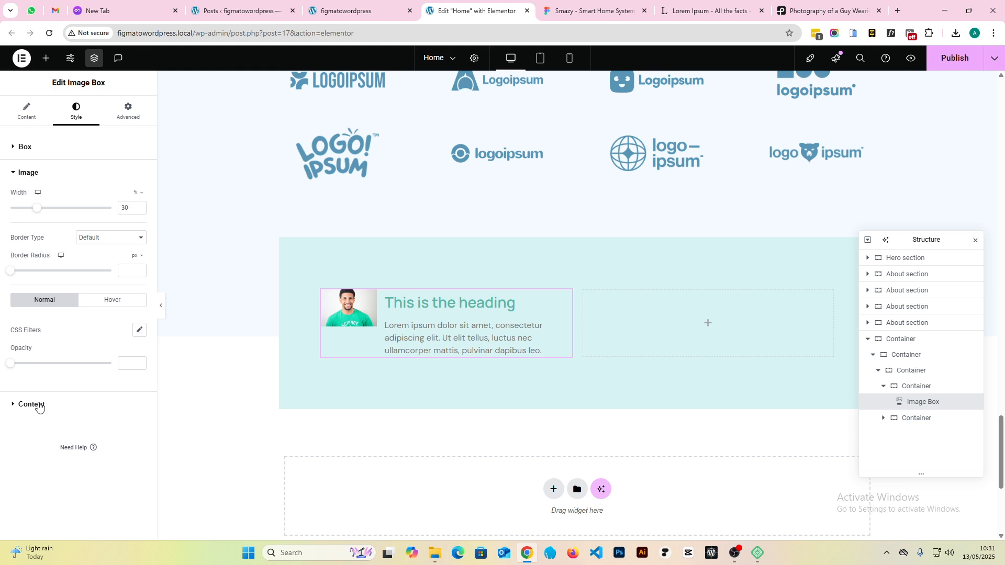
pyautogui.moveTo(10, 271); pyautogui.dragTo(152, 261)
pyautogui.click(139, 257)
pyautogui.click(135, 272)
pyautogui.moveTo(10, 273); pyautogui.dragTo(137, 275)
pyautogui.moveTo(39, 210)
pyautogui.mouseDown()
pyautogui.moveTo(80, 212)
pyautogui.moveTo(5, 218)
pyautogui.moveTo(46, 214)
pyautogui.mouseUp()
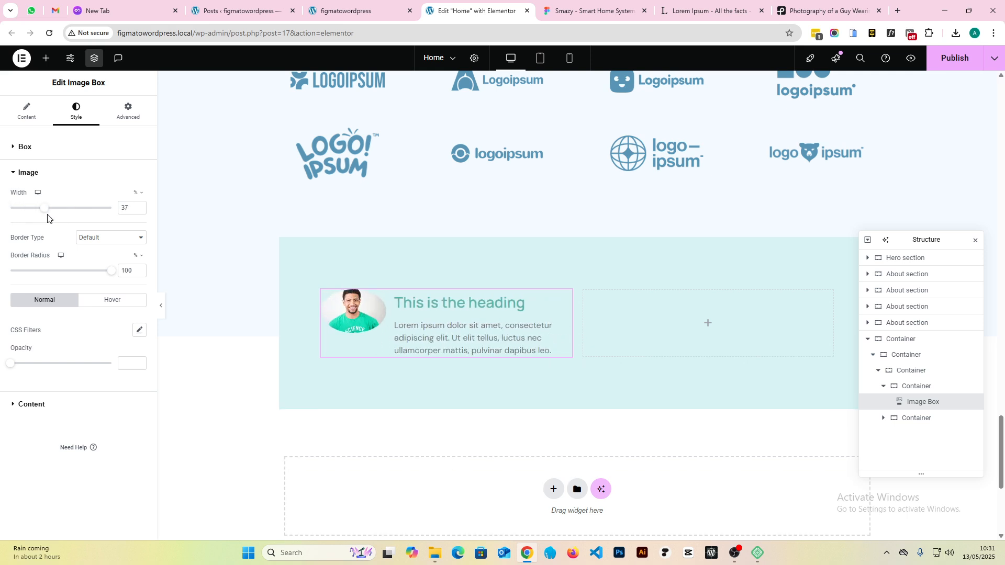
# - Switch to Pexels, close the open photo, search for "man squre" and look through the results for a square portrait
pyautogui.click(805, 6)
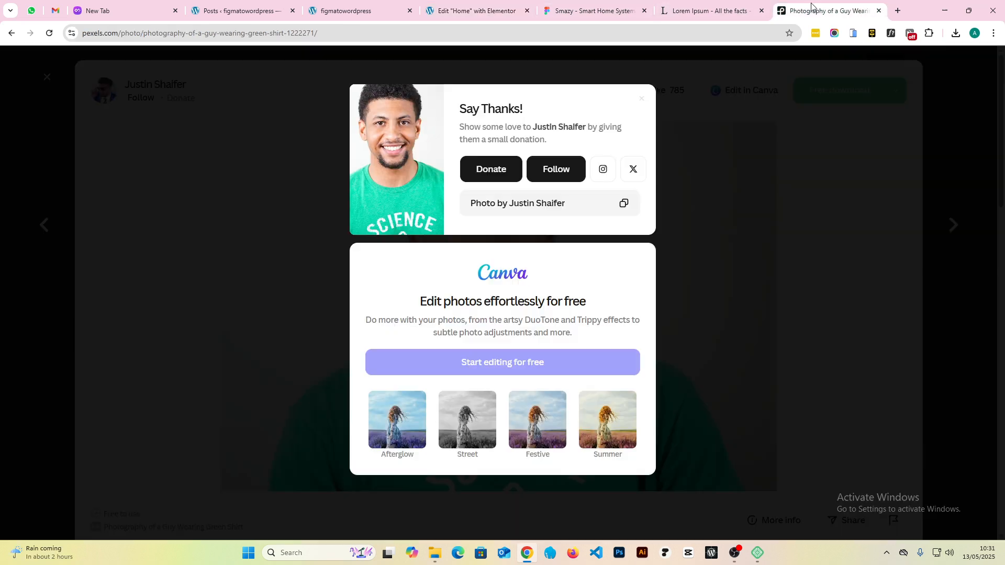
pyautogui.click(810, 258)
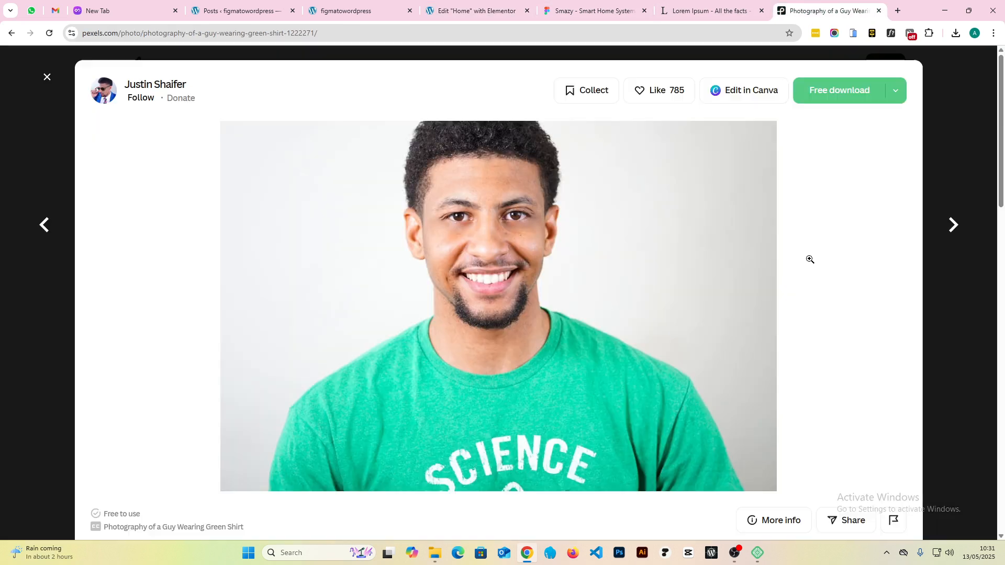
pyautogui.click(939, 165)
pyautogui.click(286, 66)
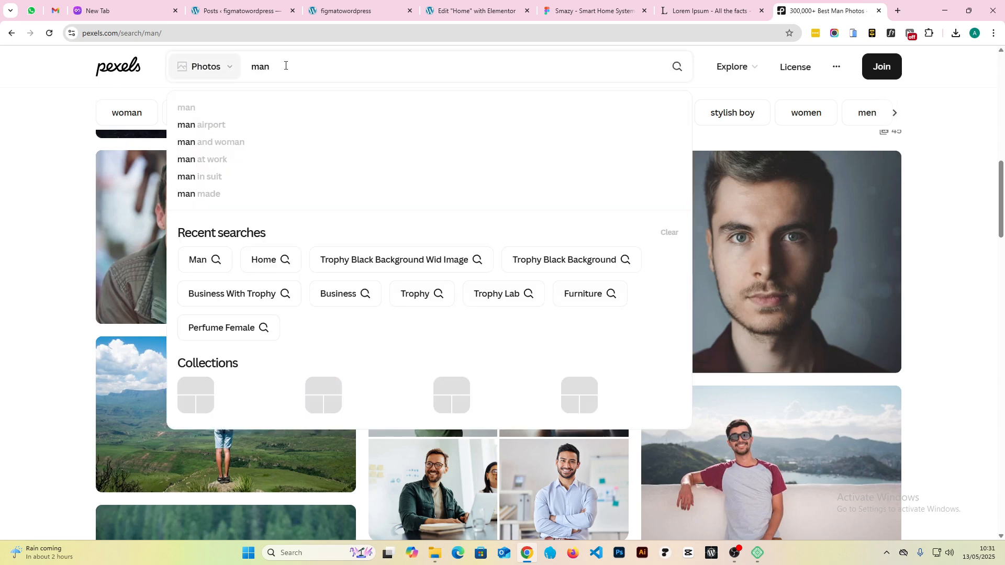
pyautogui.write('squre')
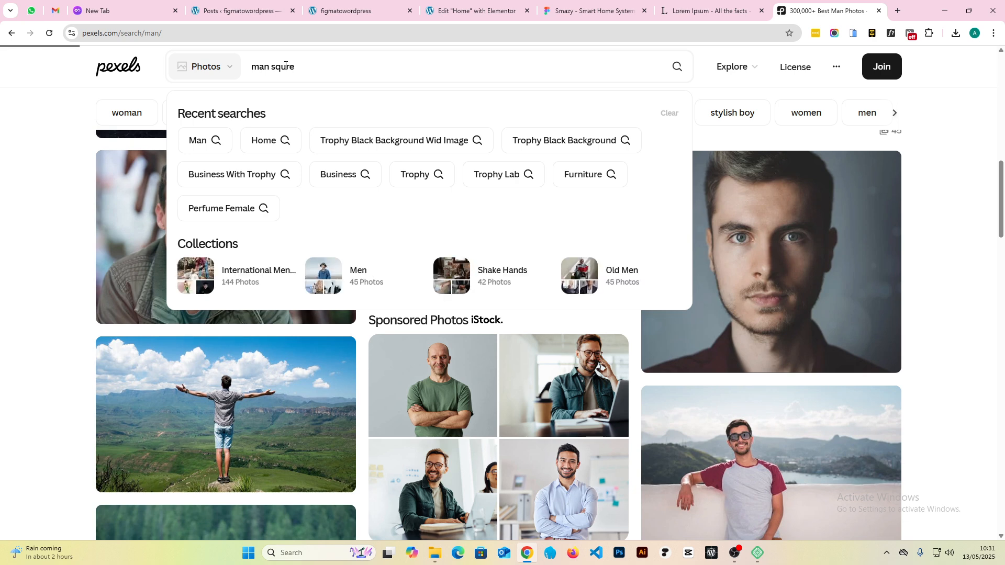
pyautogui.press('Return')
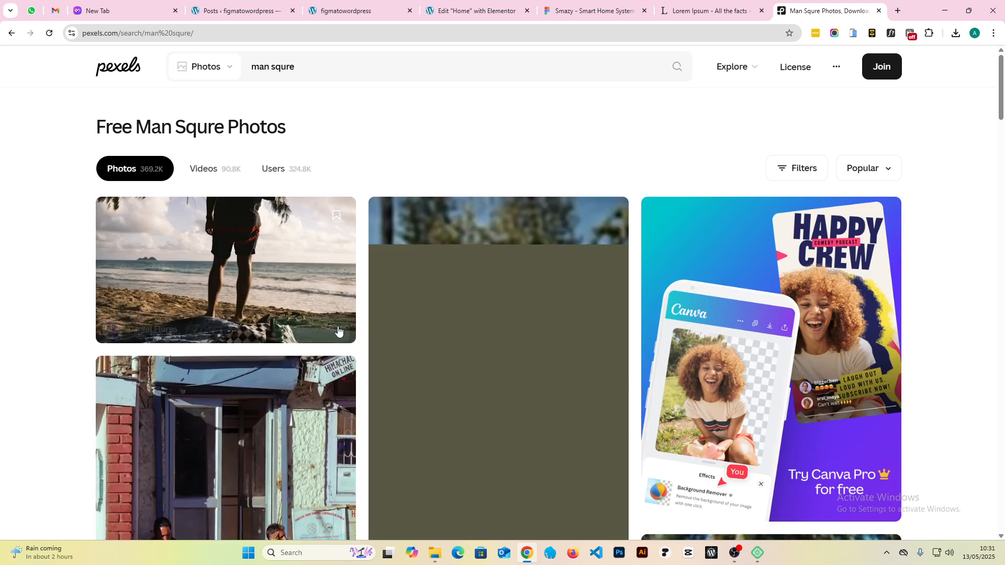
pyautogui.scroll(-10, 486, 345)
pyautogui.scroll(-15, 486, 346)
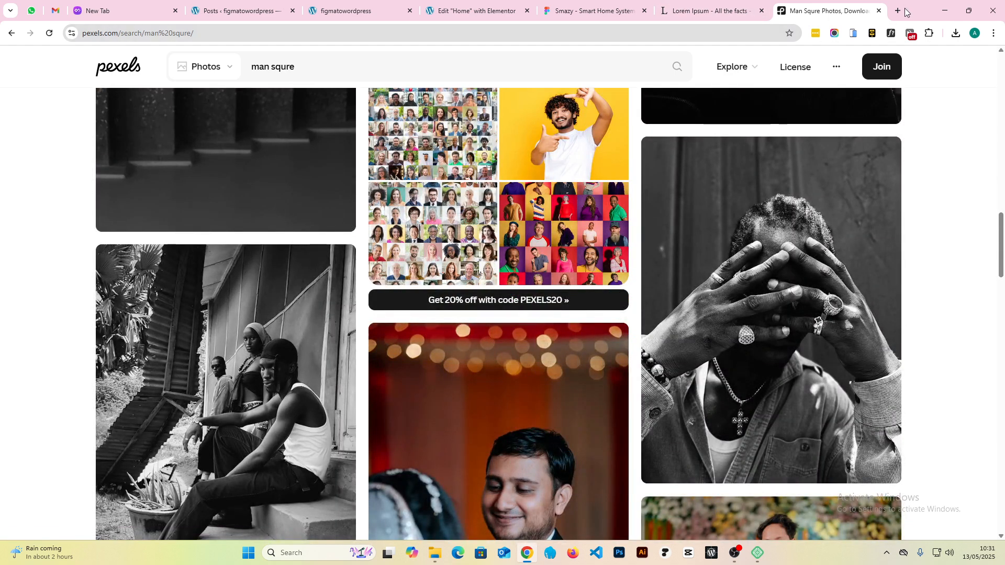
# - Search Google Images for "placeholder image" in a new tab and save the male silhouette as placeholder-male.jpg in Downloads
pyautogui.hotkey('ctrl', 't')
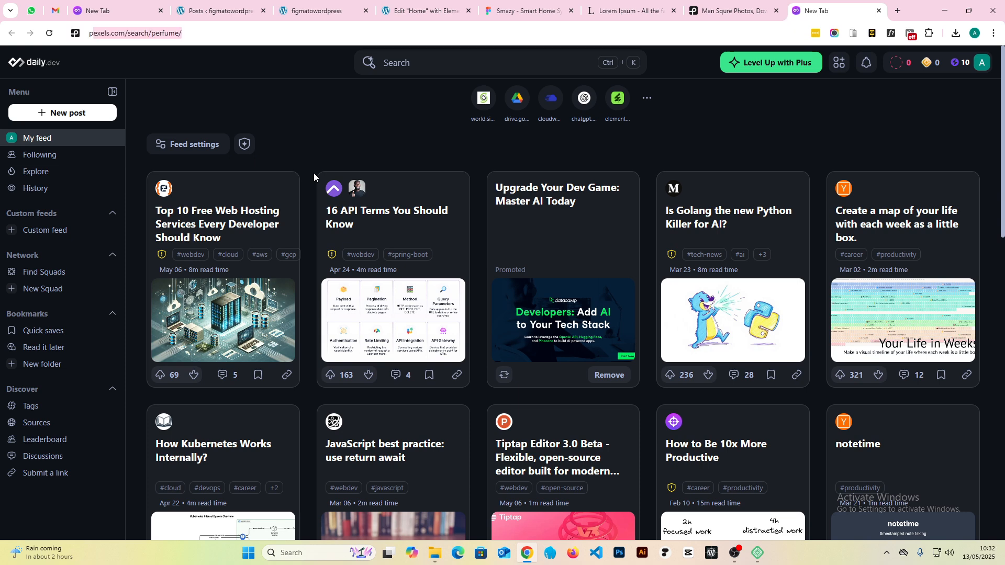
pyautogui.write('placeholder')
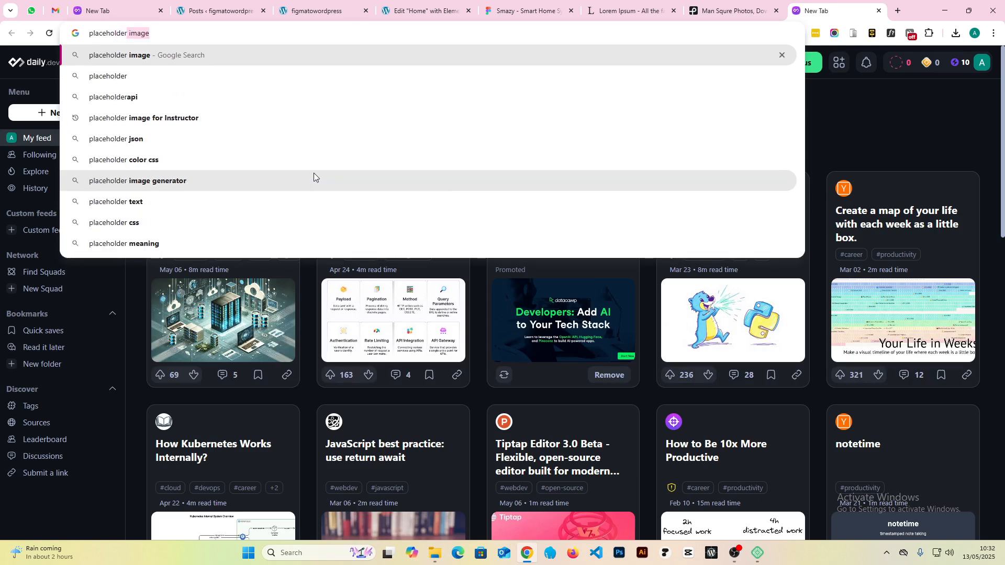
pyautogui.press('Return')
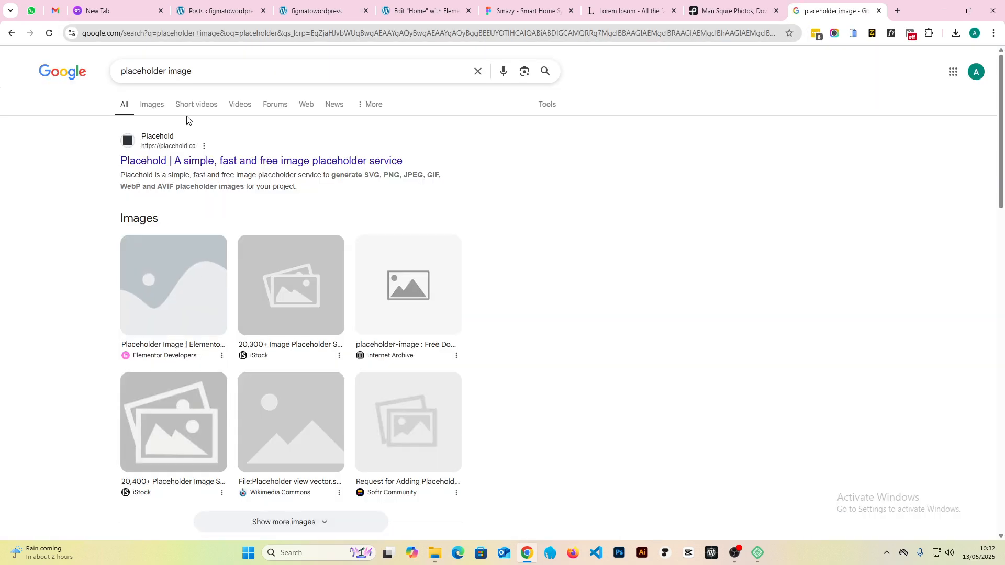
pyautogui.click(151, 105)
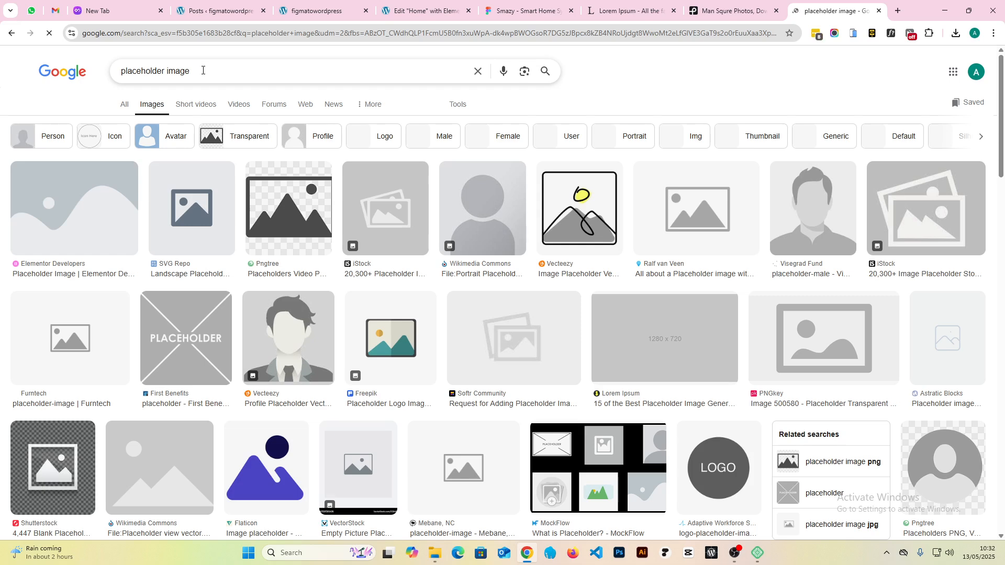
pyautogui.click(816, 209)
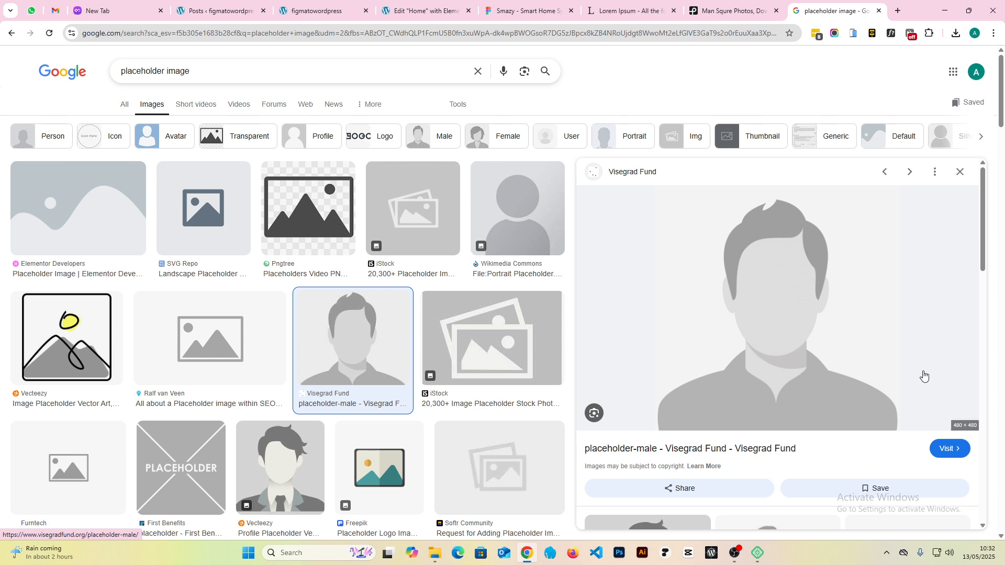
pyautogui.rightClick(826, 292)
pyautogui.click(885, 390)
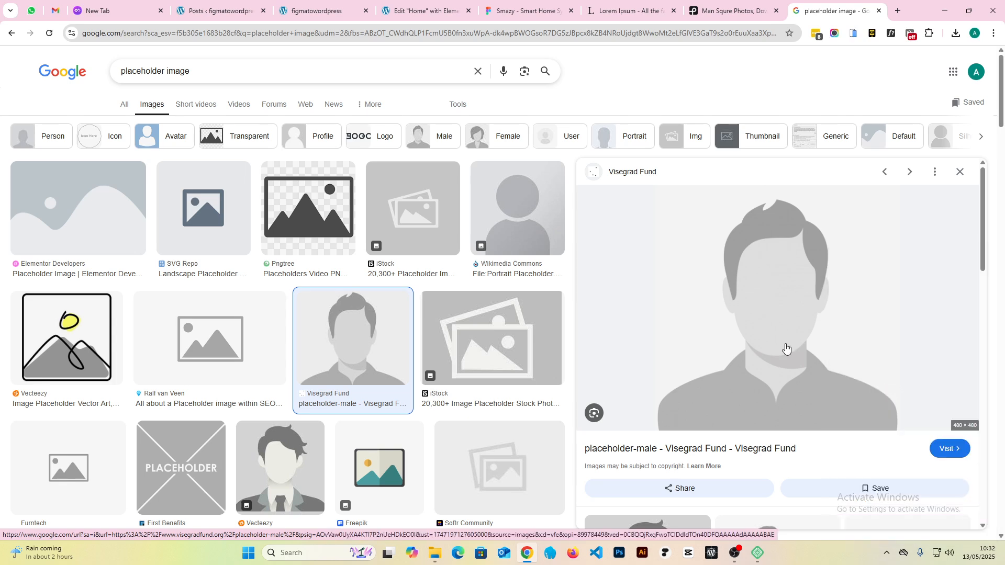
pyautogui.click(412, 263)
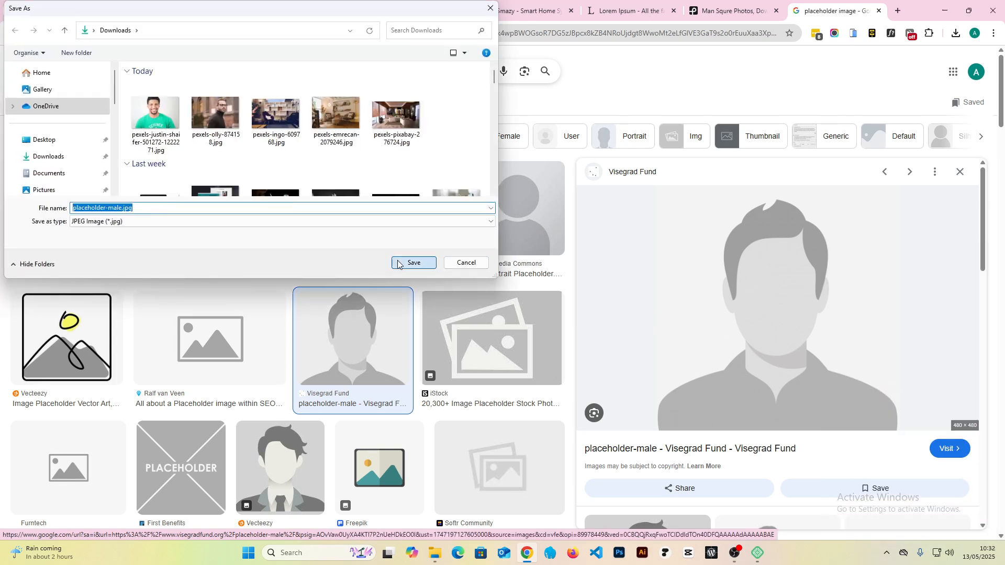
# - Switch to the Elementor editor, upload placeholder-male.jpg and use it to replace the image box's image
pyautogui.click(424, 10)
pyautogui.click(341, 9)
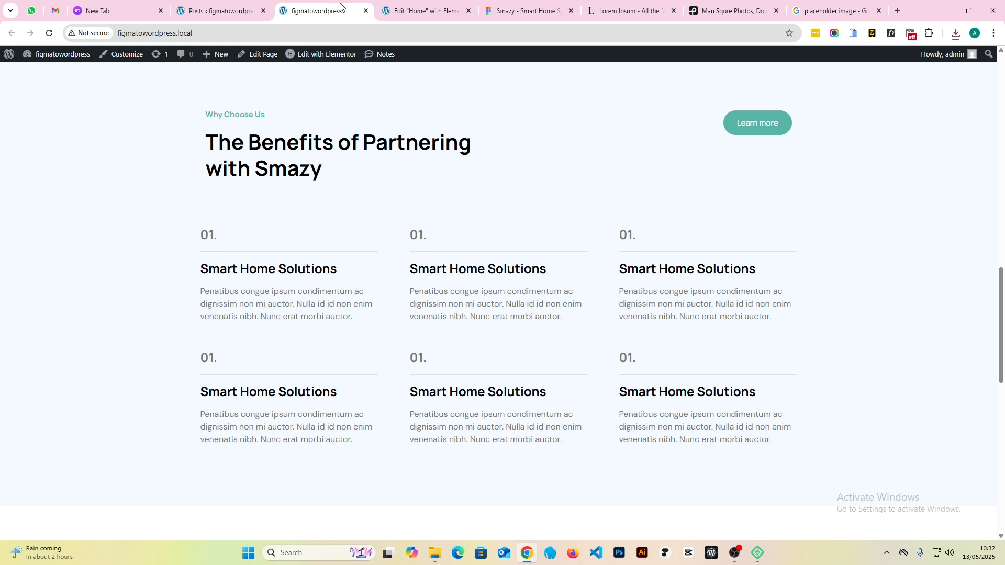
pyautogui.click(456, 10)
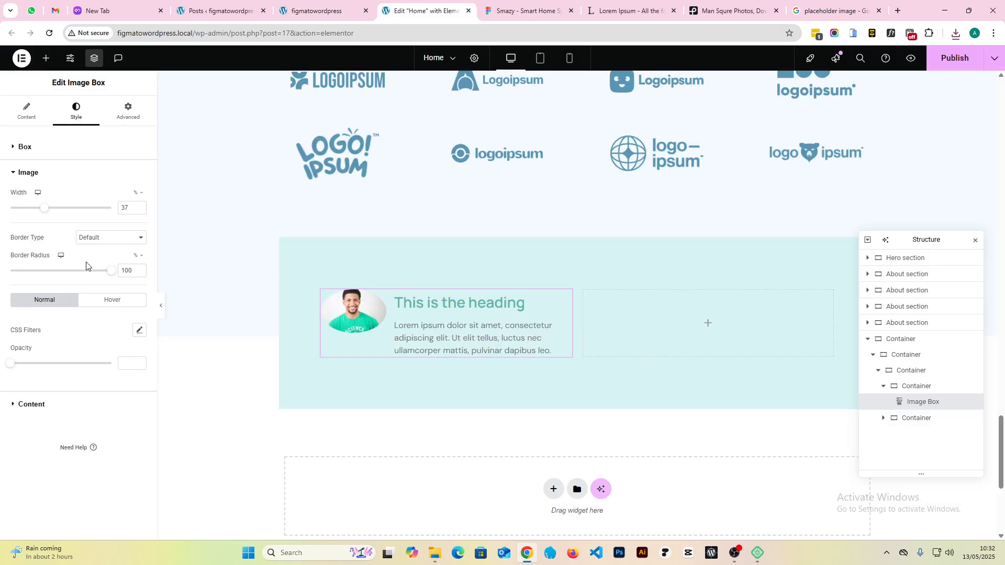
pyautogui.click(26, 110)
pyautogui.click(70, 177)
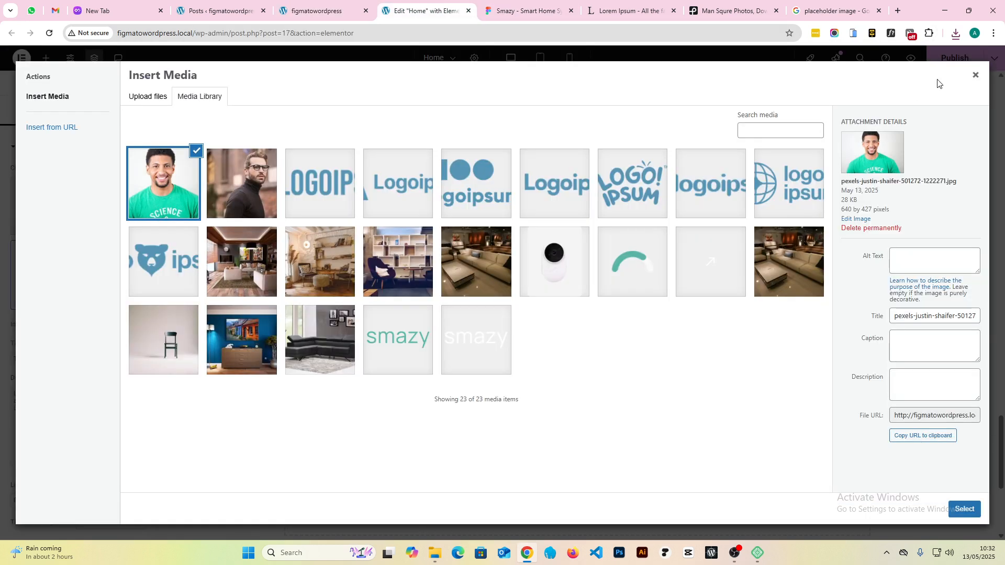
pyautogui.click(955, 33)
pyautogui.moveTo(911, 100); pyautogui.dragTo(459, 246)
pyautogui.click(962, 508)
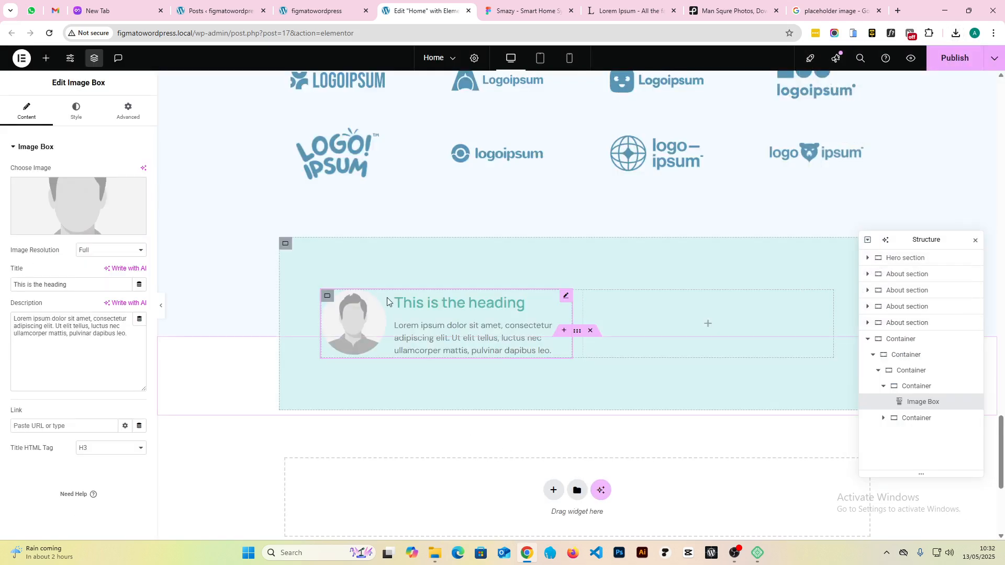
# - Set the image width of the testimonial image box to 25%
pyautogui.click(75, 124)
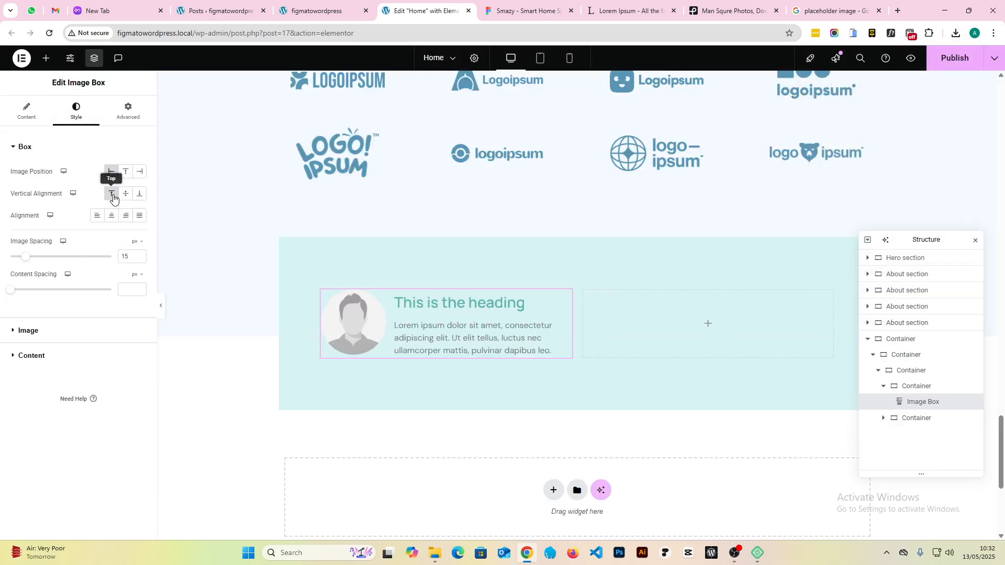
pyautogui.click(28, 112)
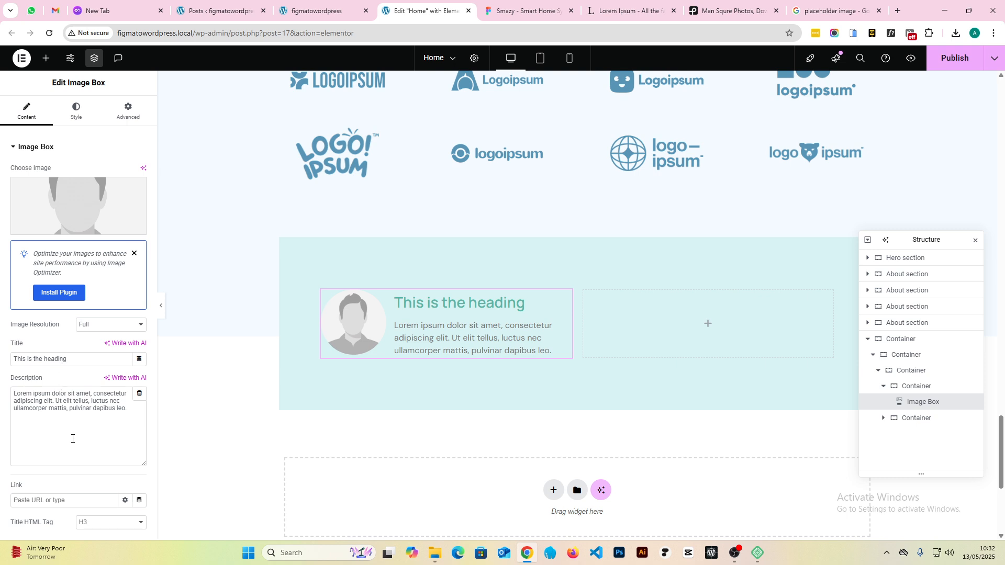
pyautogui.scroll(-2, 72, 442)
pyautogui.scroll(2, 78, 366)
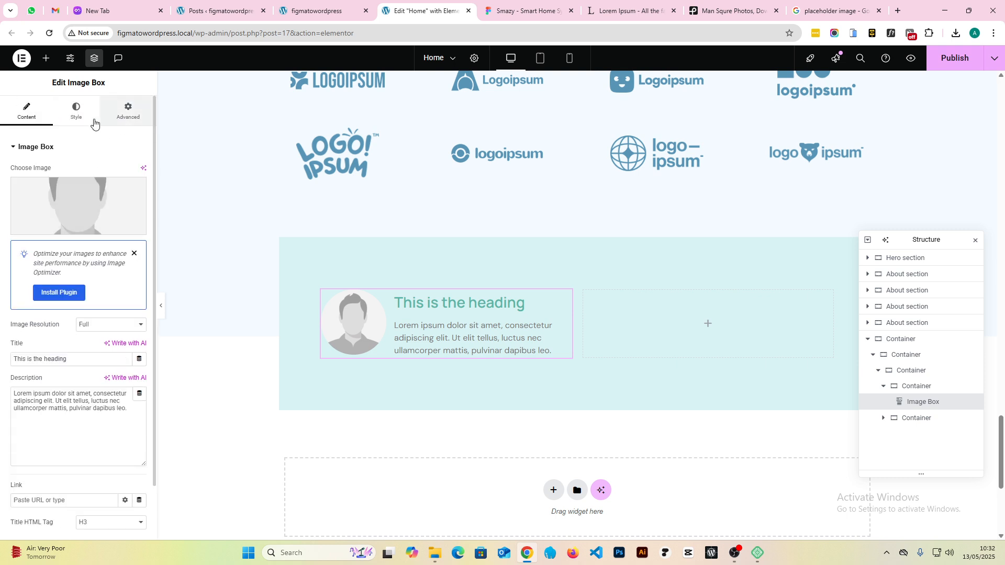
pyautogui.click(76, 114)
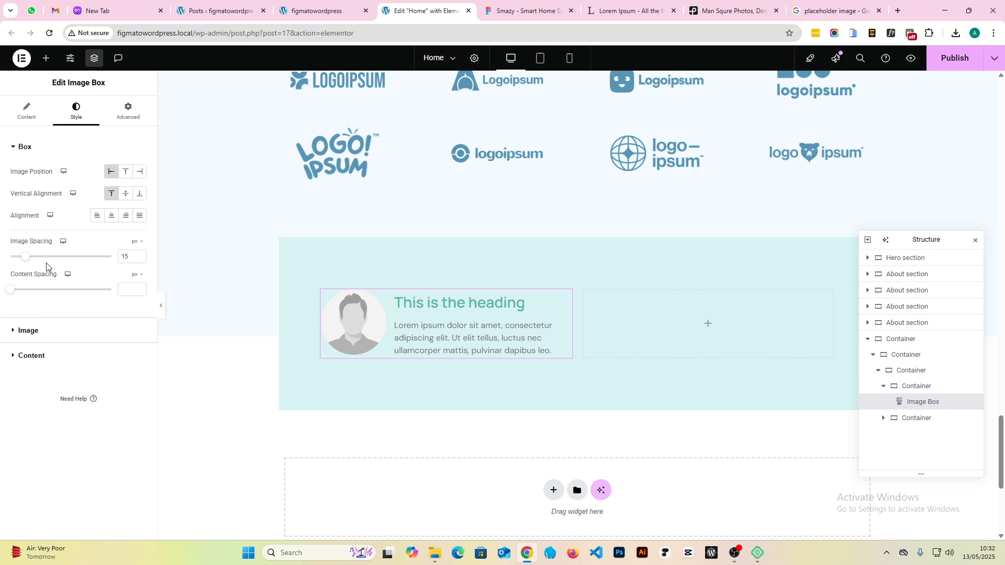
pyautogui.click(53, 341)
pyautogui.moveTo(46, 212); pyautogui.dragTo(34, 211)
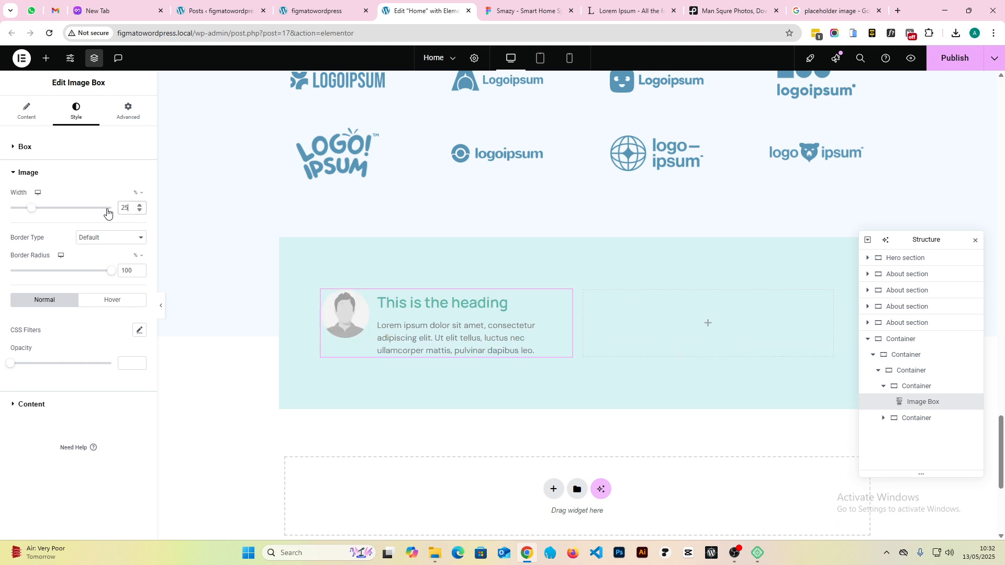
pyautogui.write('25')
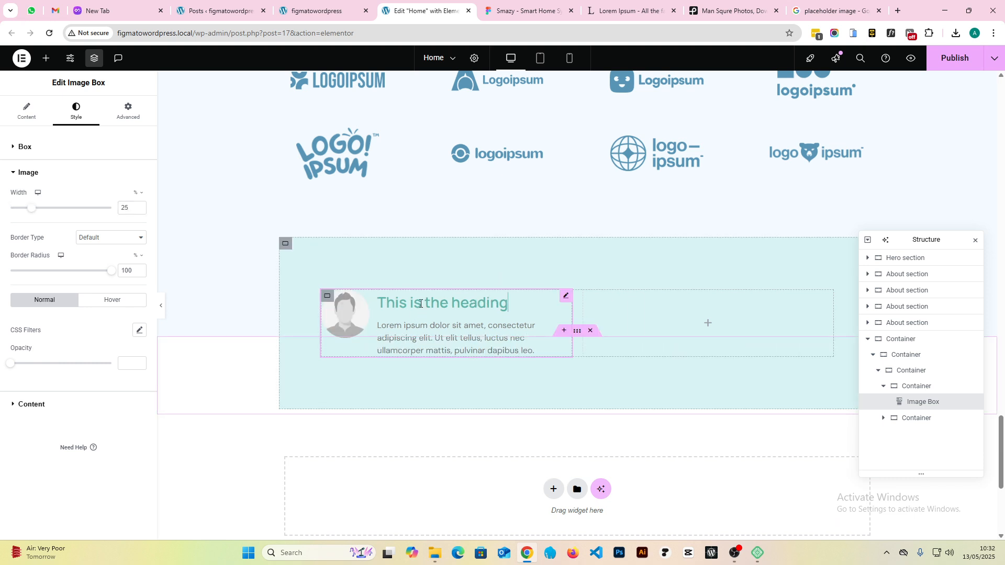
# - Switch to the Figma design, copy the customer name from the first testimonial and inspect the Homeowner label below it
pyautogui.click(523, 10)
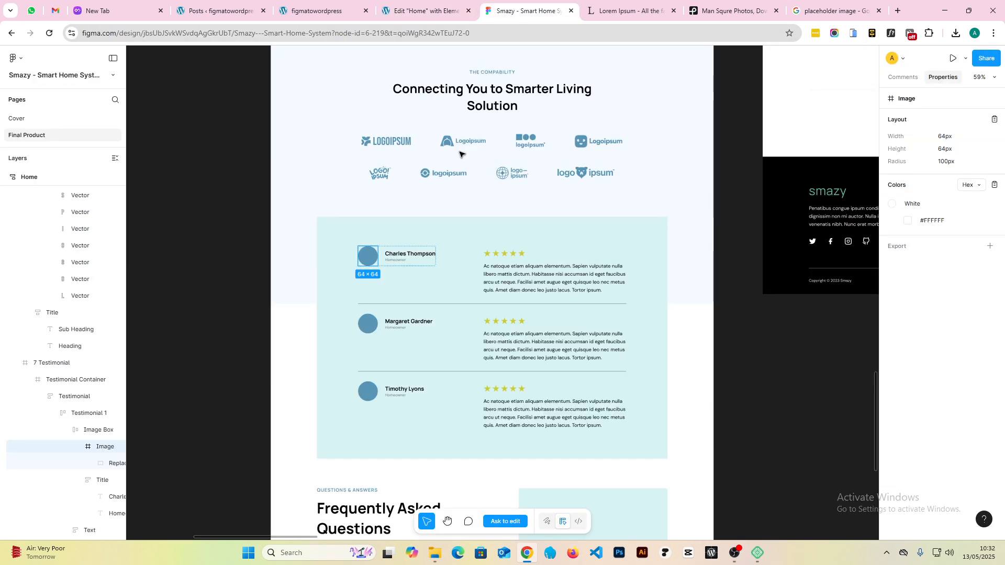
pyautogui.click(409, 255)
pyautogui.click(408, 255)
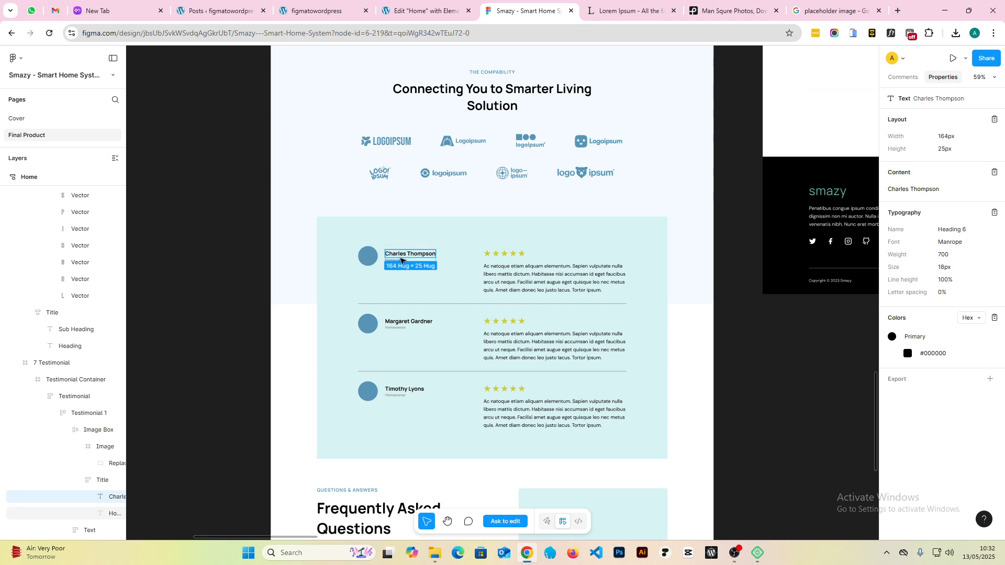
pyautogui.click(399, 261)
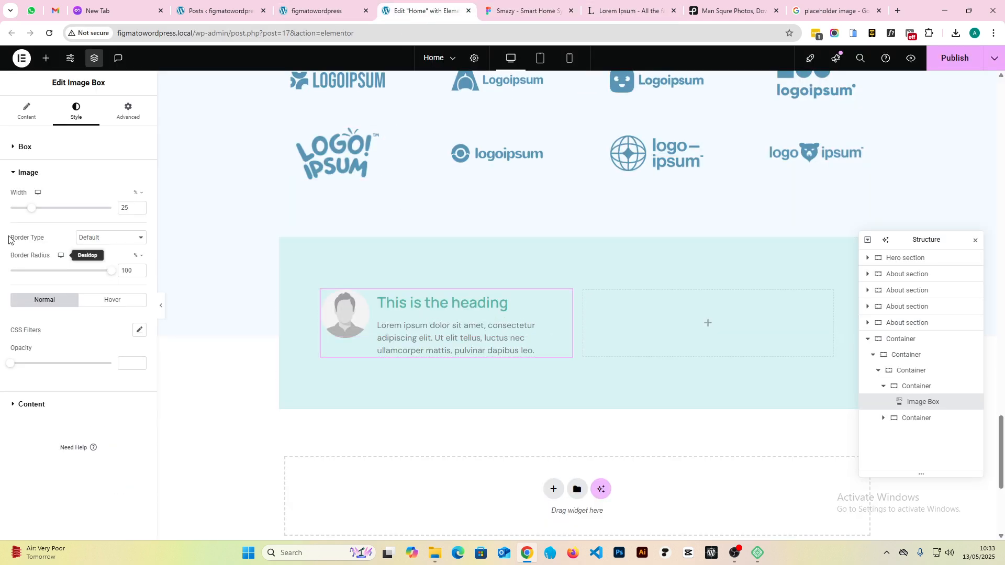
# - In the Elementor editor, set the image box's description to "Homeowner" and its title to the customer name copied from the design
pyautogui.click(27, 111)
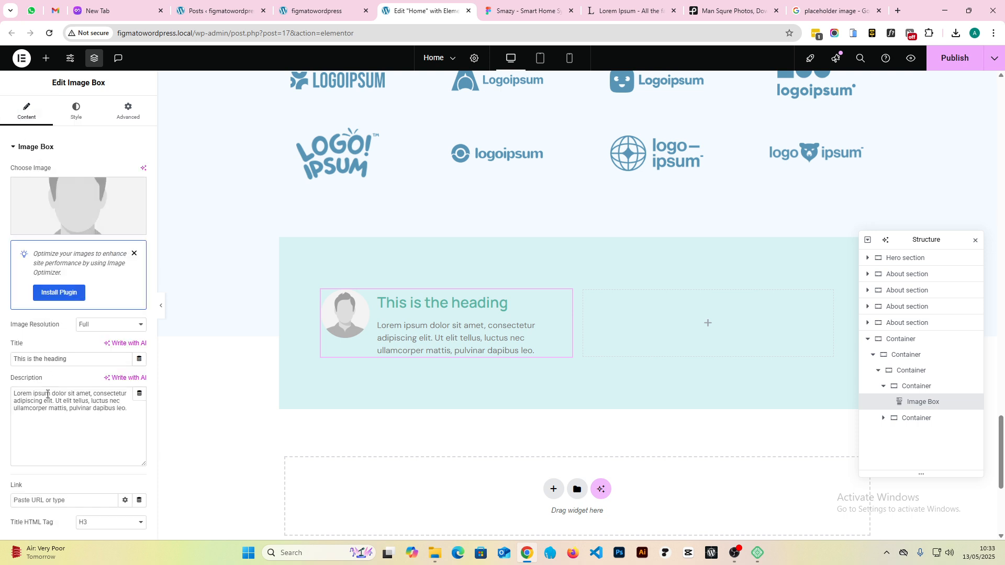
pyautogui.tripleClick(130, 411)
pyautogui.write('Homeowner')
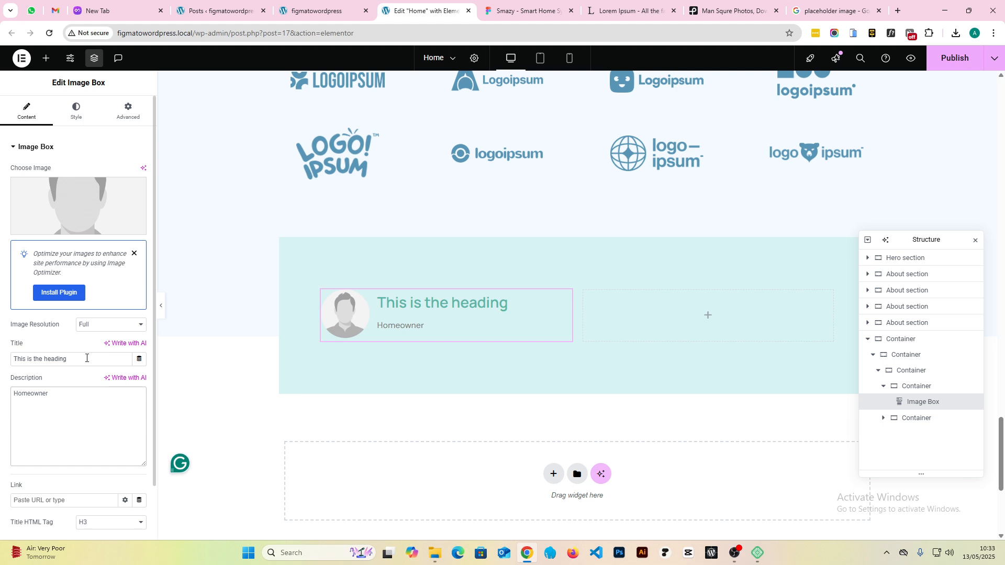
pyautogui.moveTo(83, 356); pyautogui.dragTo(16, 358)
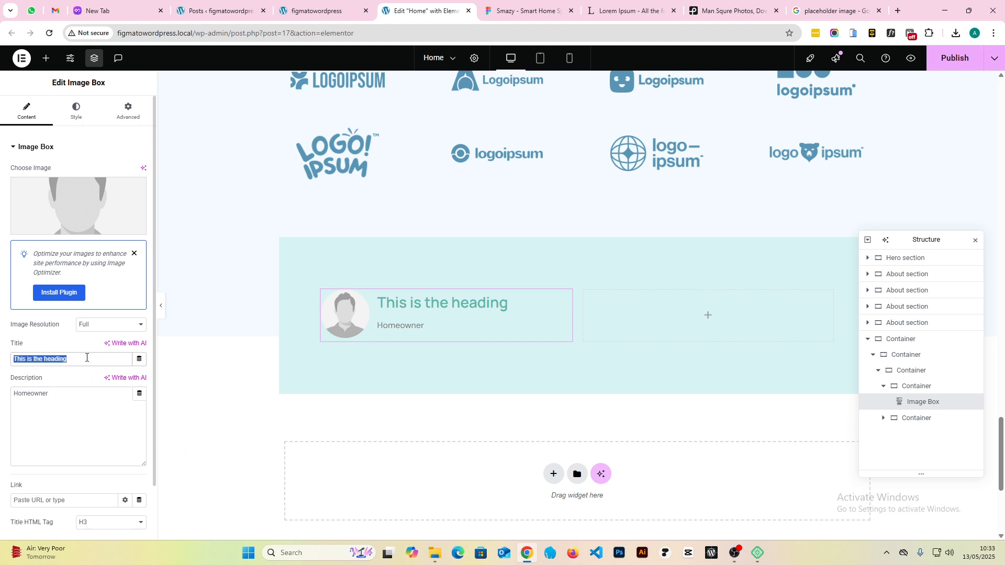
pyautogui.press('super+v')
pyautogui.click(78, 276)
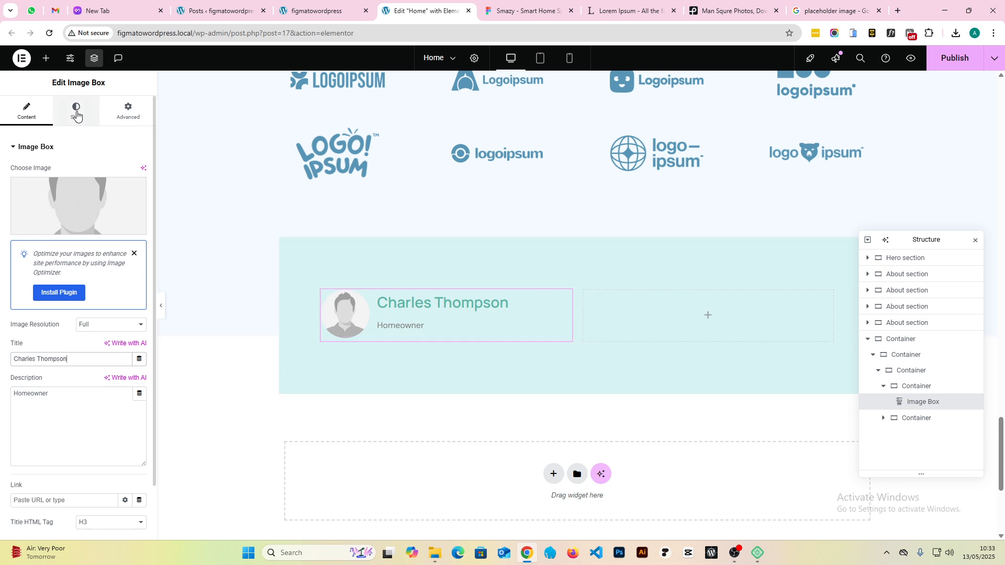
# - Check the Figma testimonial and set the image box's title colour to the black global colour in Elementor
pyautogui.click(77, 114)
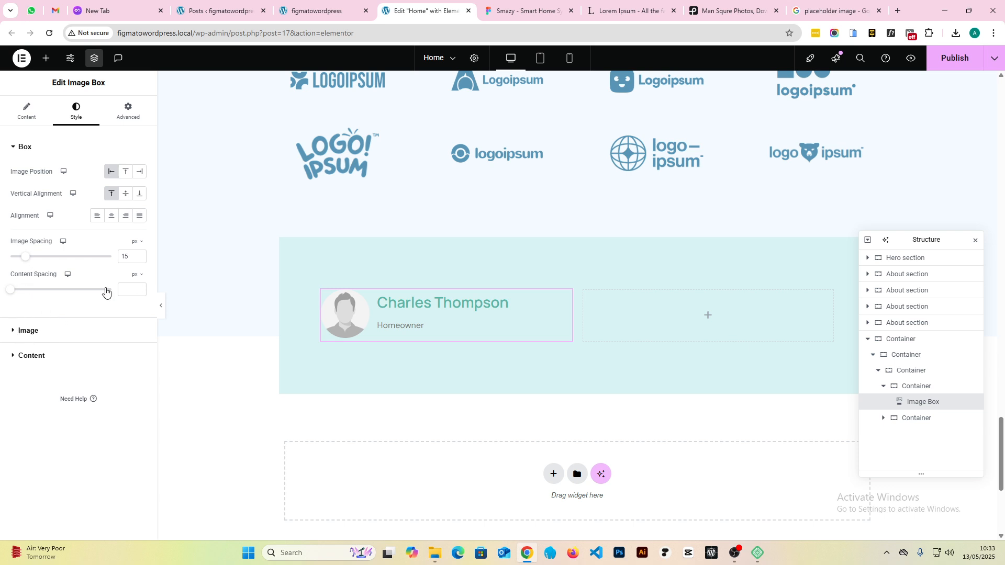
pyautogui.click(56, 356)
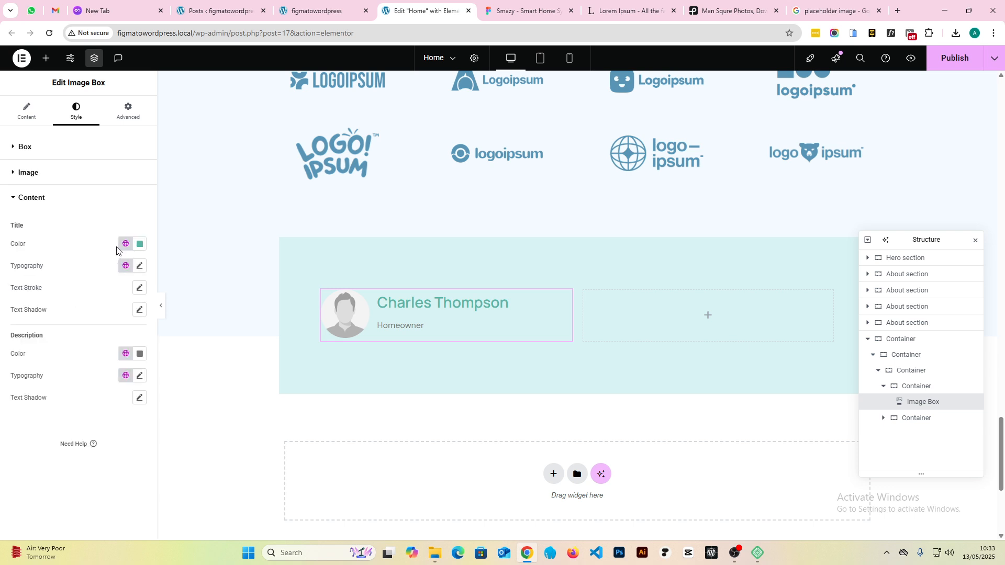
pyautogui.click(524, 10)
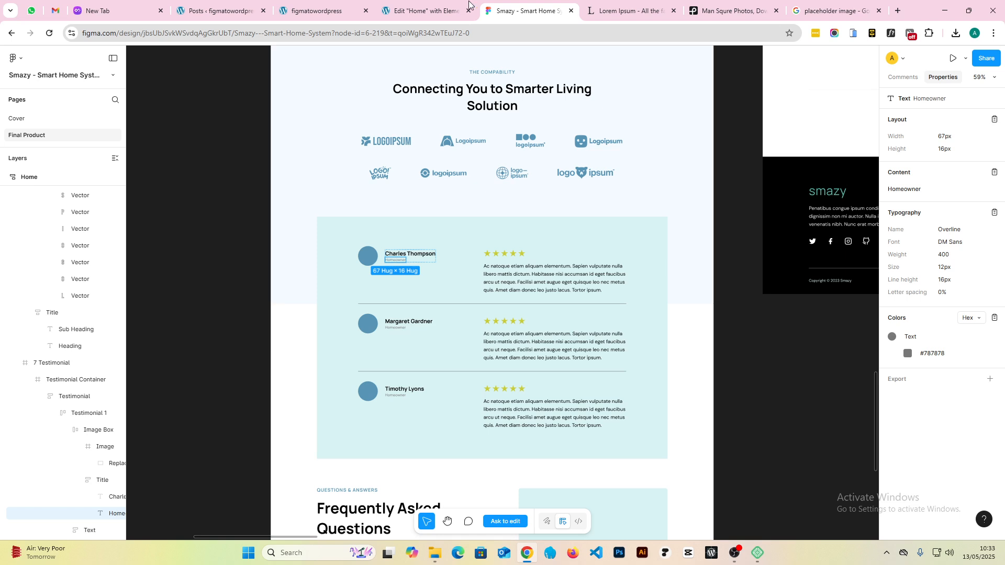
pyautogui.click(414, 9)
pyautogui.click(126, 244)
pyautogui.click(56, 323)
# - Try the H4 global font on the image box's title and compare it with the Figma design
pyautogui.click(126, 265)
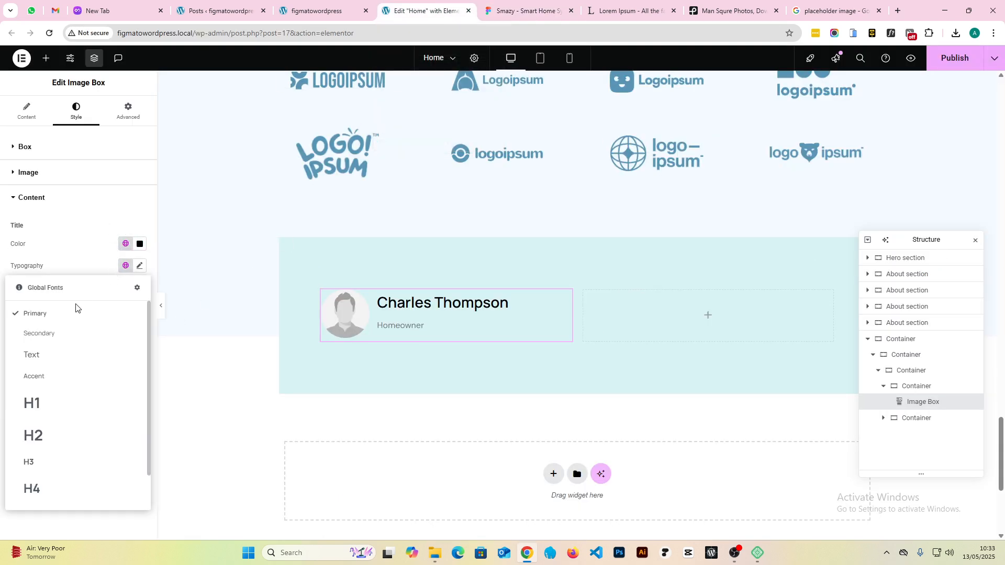
pyautogui.scroll(-1, 67, 416)
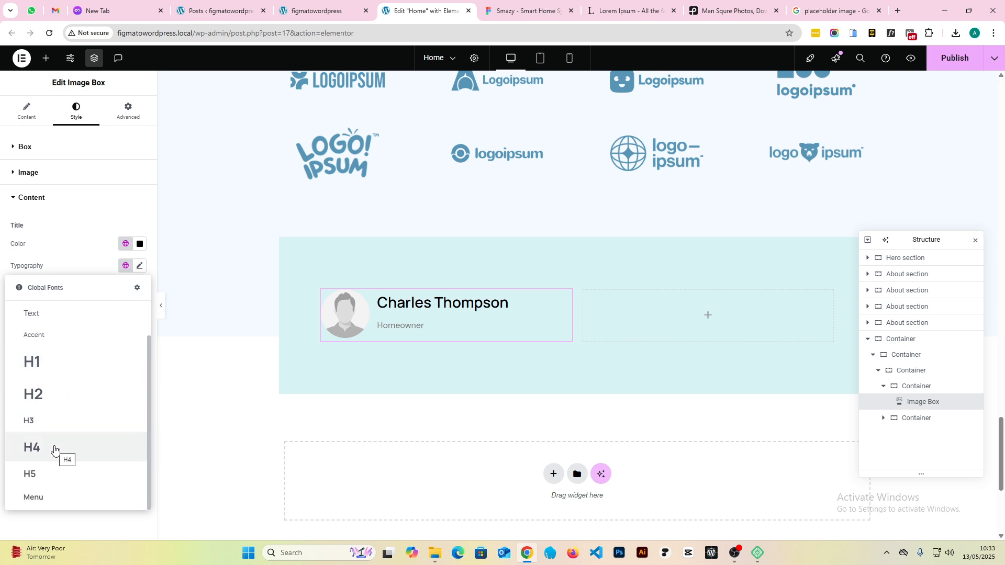
pyautogui.click(55, 448)
pyautogui.click(531, 11)
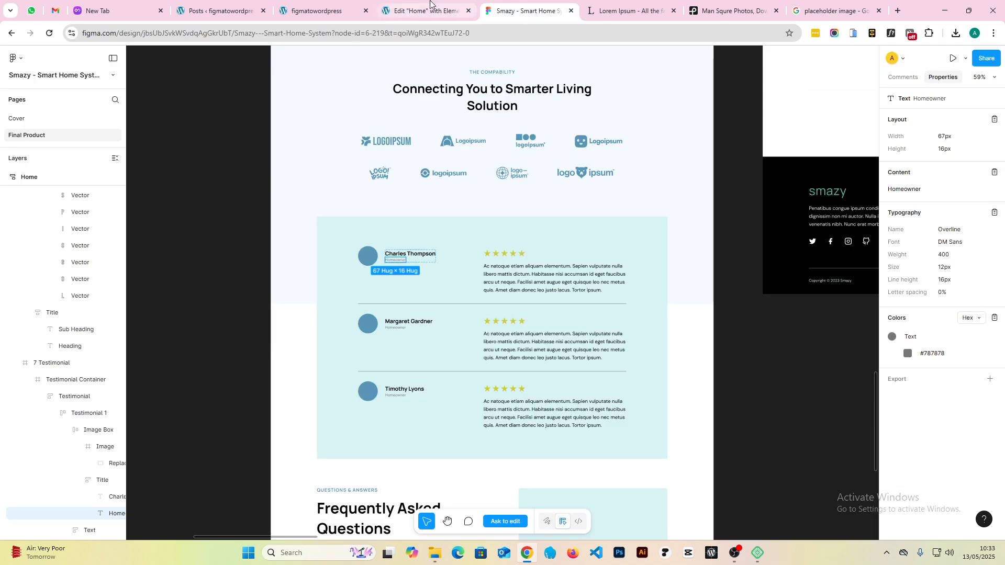
pyautogui.click(425, 5)
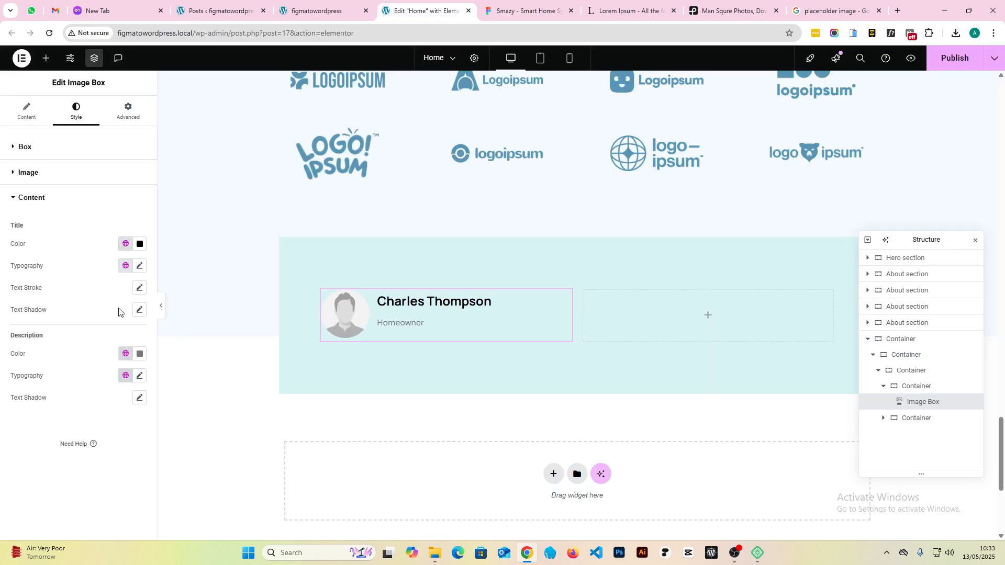
# - Apply the H5 global font to the image box's title
pyautogui.click(121, 264)
pyautogui.scroll(-2, 67, 464)
pyautogui.click(59, 474)
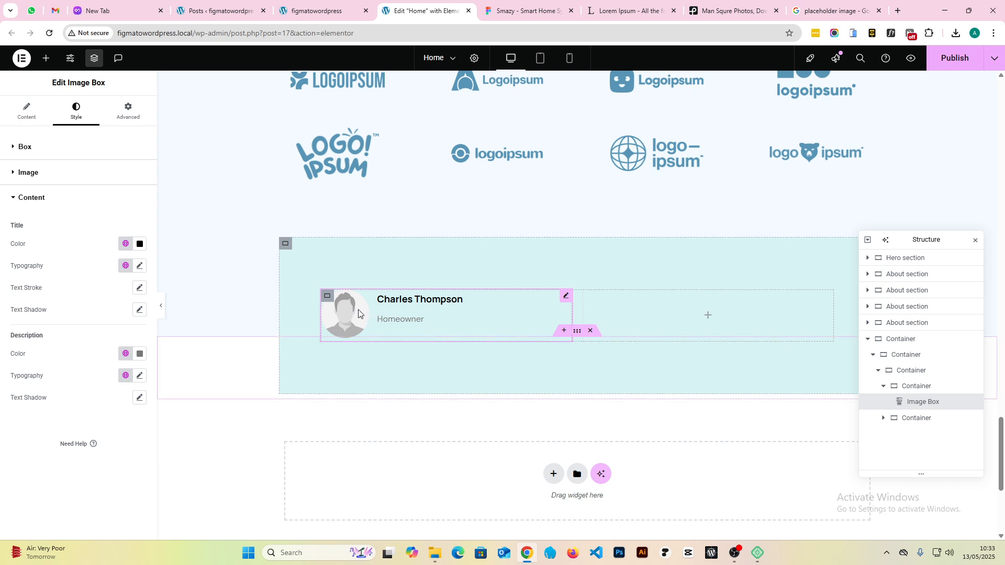
# - Set the image box's image width to 15% and compare the result with the first testimonial in the Figma design
pyautogui.click(68, 173)
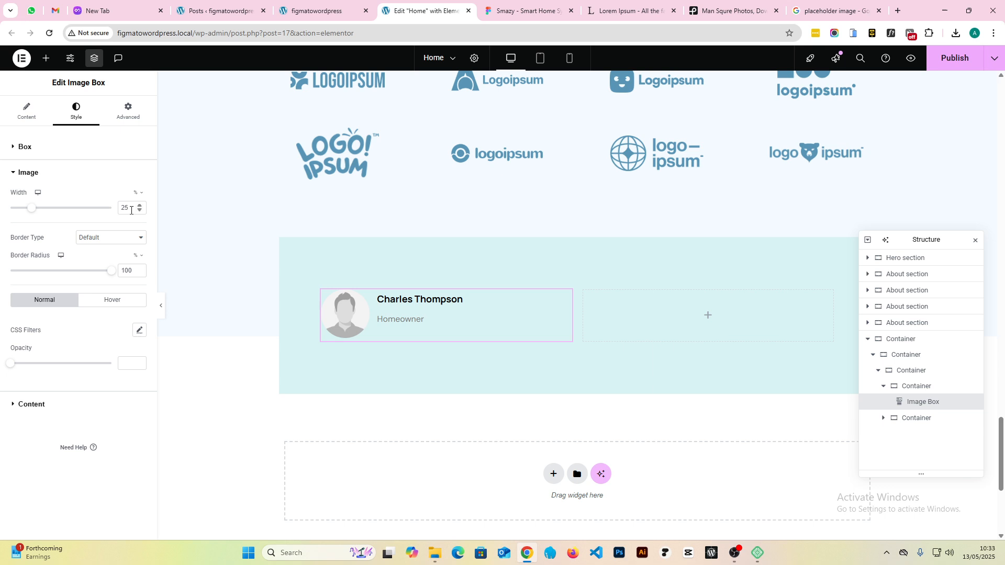
pyautogui.write('15')
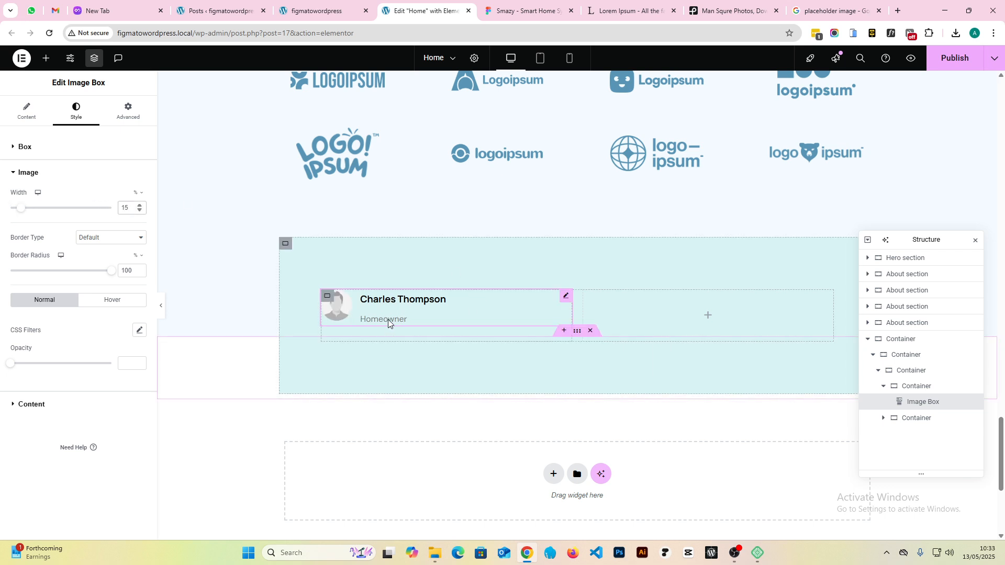
pyautogui.click(529, 10)
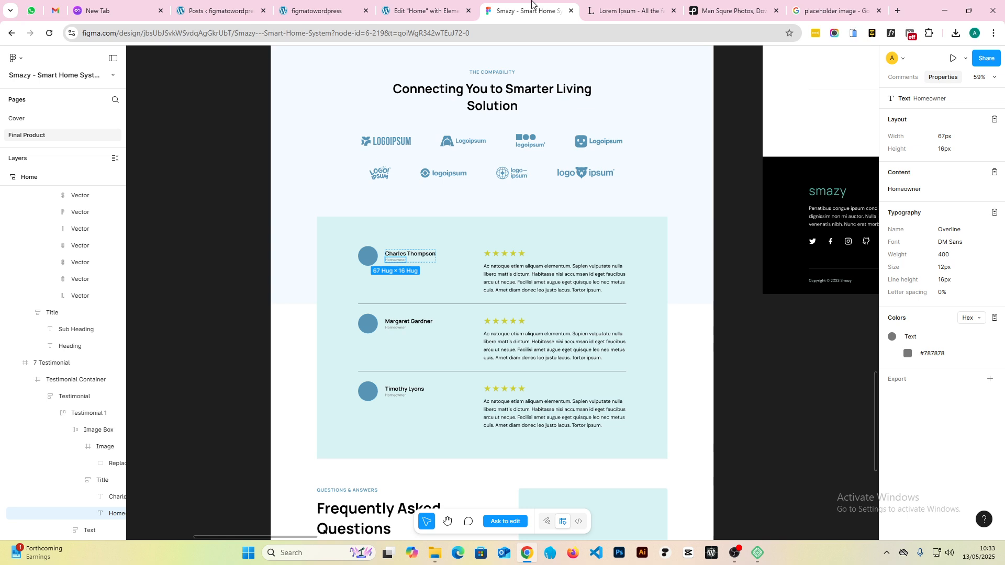
pyautogui.click(402, 291)
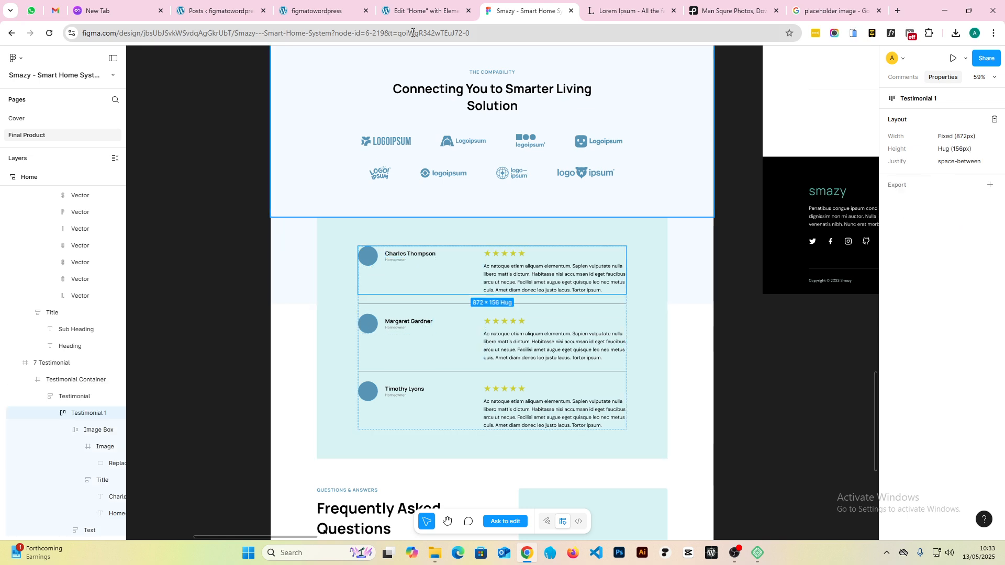
pyautogui.click(422, 11)
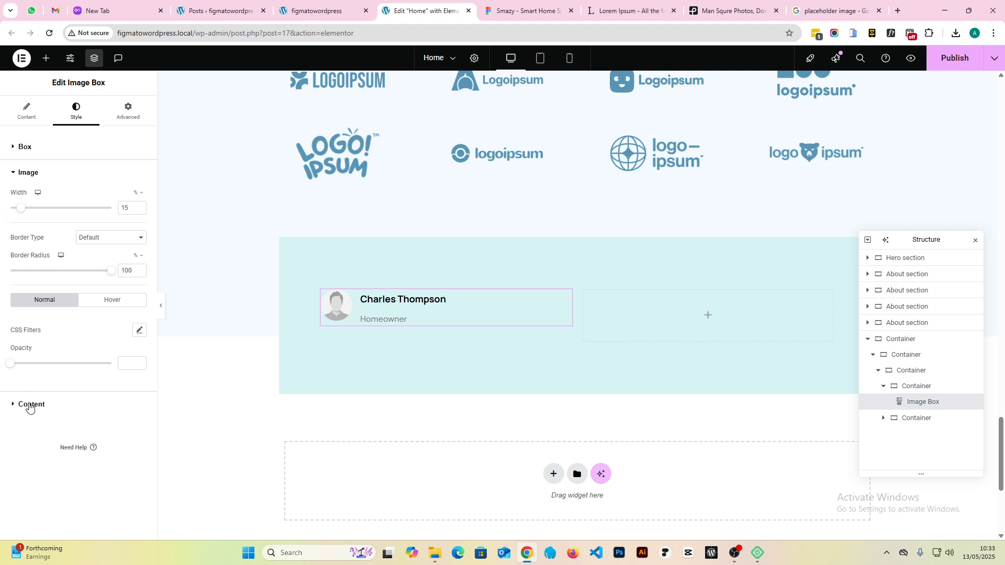
# - Set the image spacing of the testimonial image box to 12 px
pyautogui.click(30, 405)
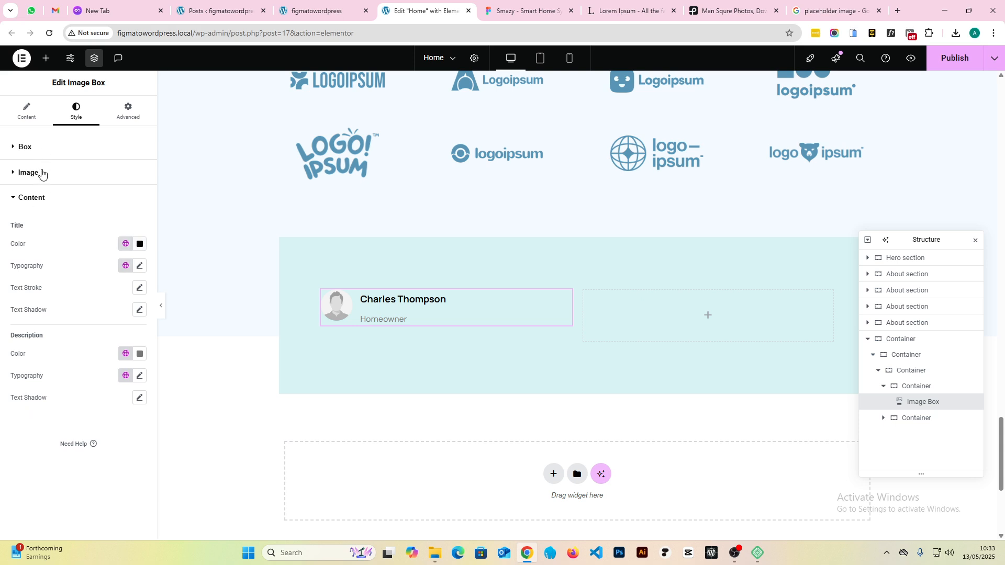
pyautogui.click(43, 173)
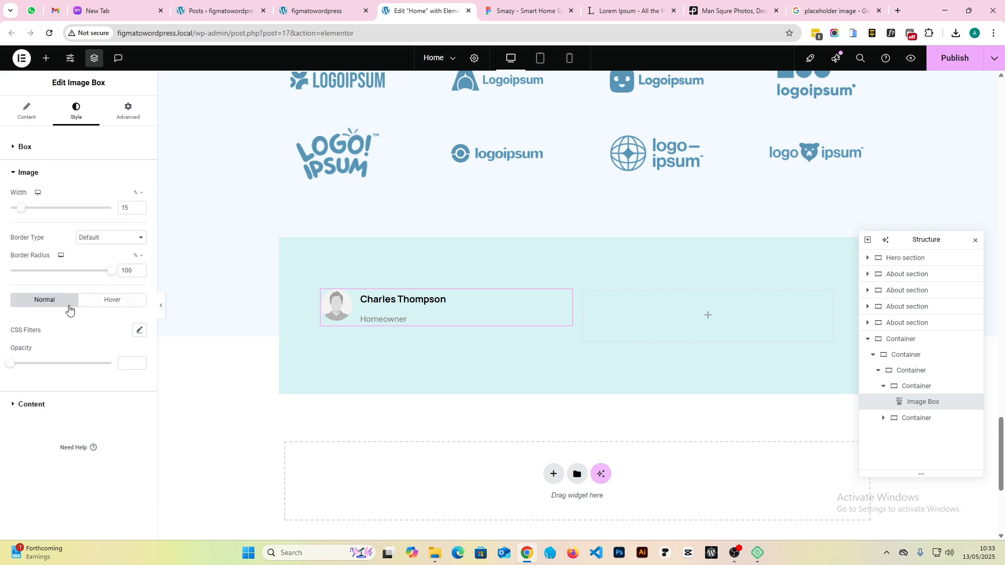
pyautogui.click(25, 153)
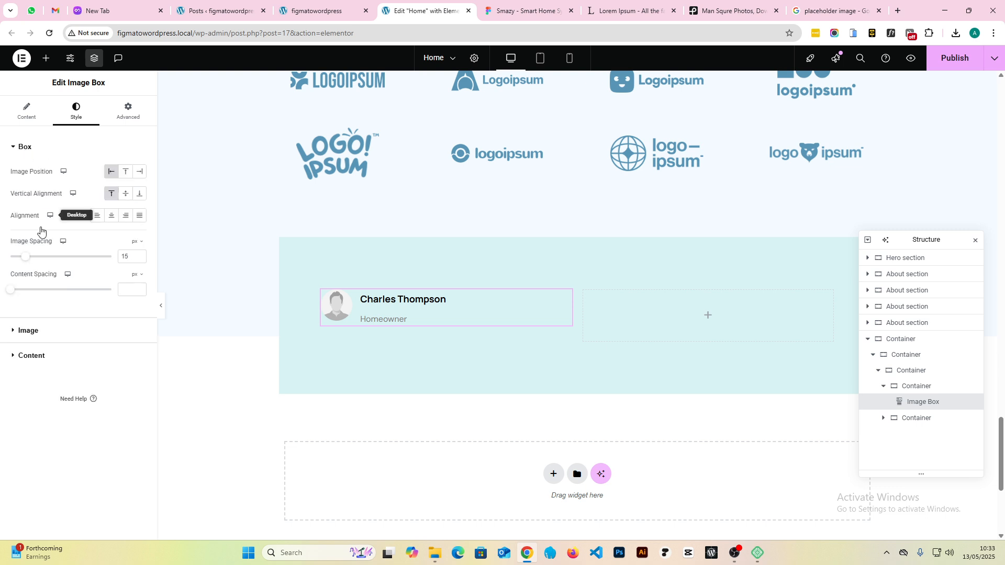
pyautogui.moveTo(25, 260)
pyautogui.mouseDown()
pyautogui.moveTo(8, 260)
pyautogui.moveTo(22, 258)
pyautogui.mouseUp()
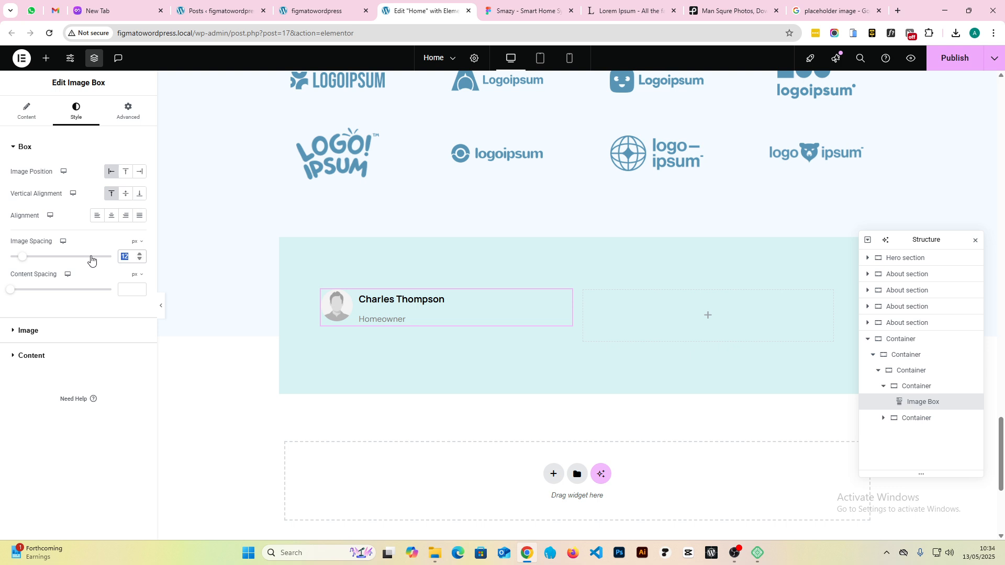
# - Adjust the image box's content spacing against the Figma design, ending at 5 px
pyautogui.moveTo(8, 294)
pyautogui.mouseDown()
pyautogui.moveTo(25, 291)
pyautogui.moveTo(8, 294)
pyautogui.mouseUp()
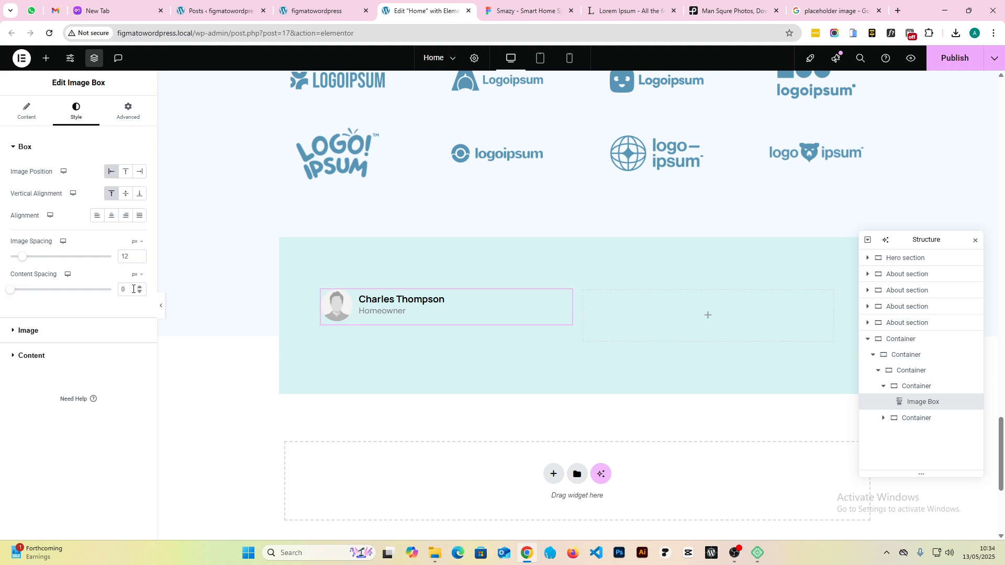
pyautogui.write('0')
pyautogui.write('8')
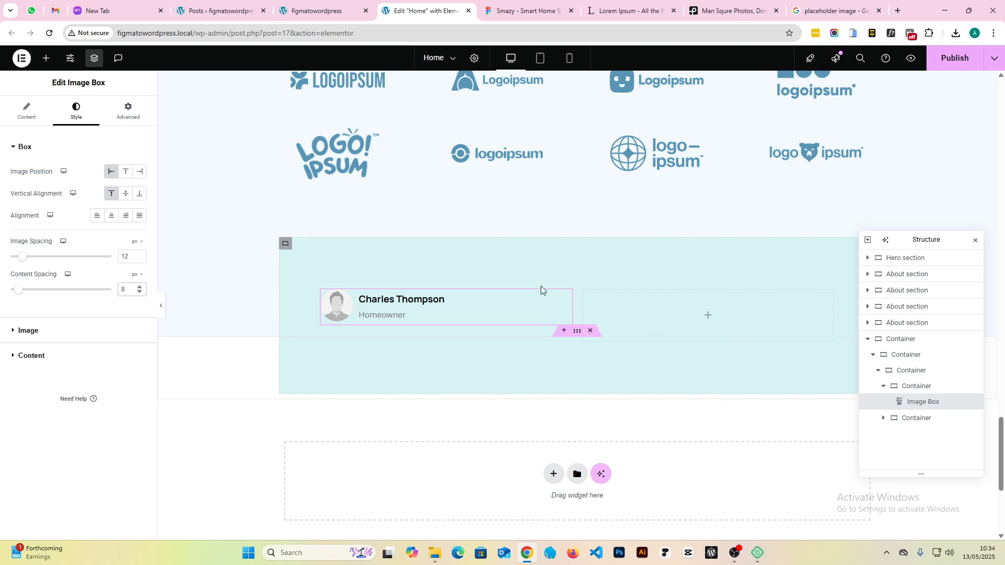
pyautogui.click(524, 3)
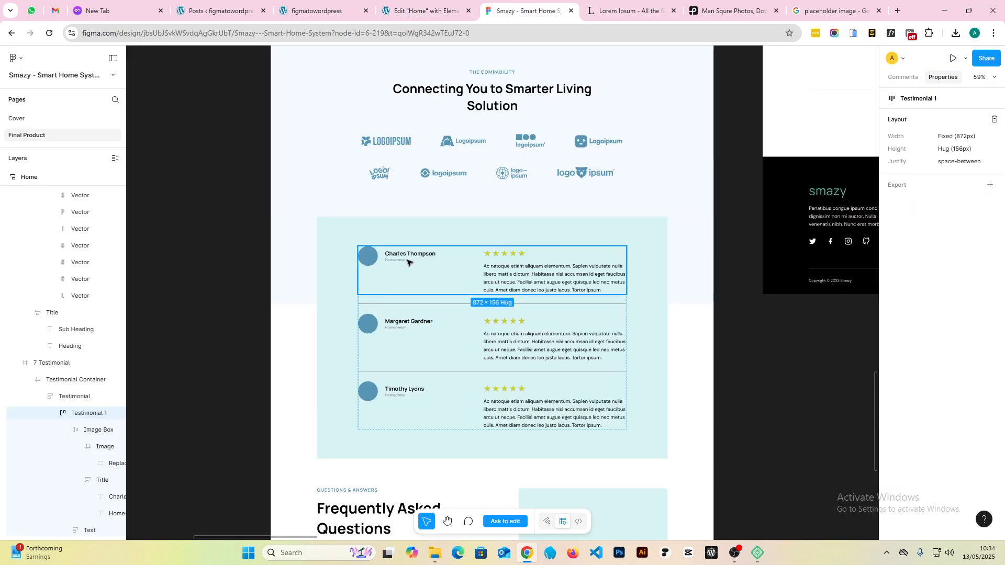
pyautogui.click(445, 8)
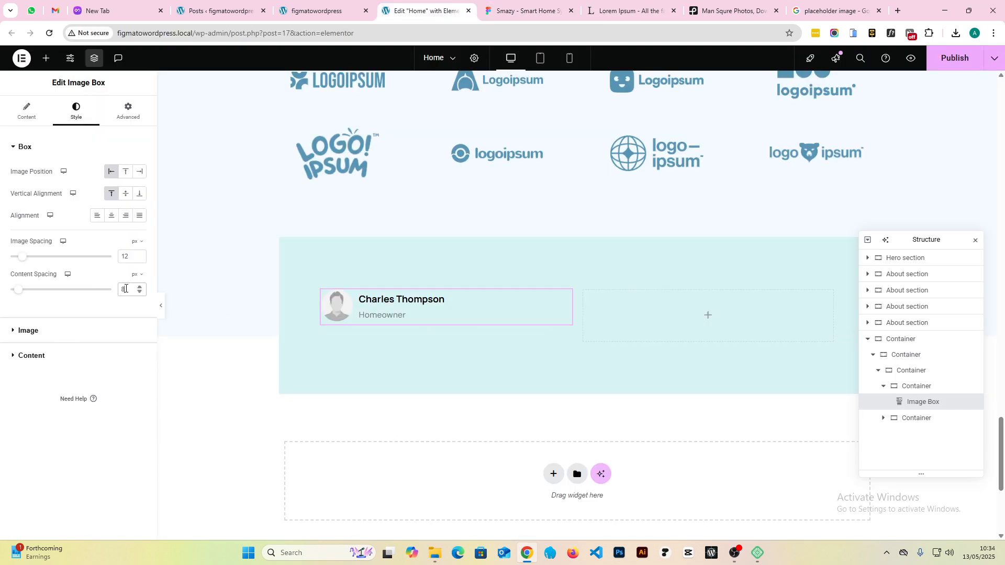
pyautogui.write('5')
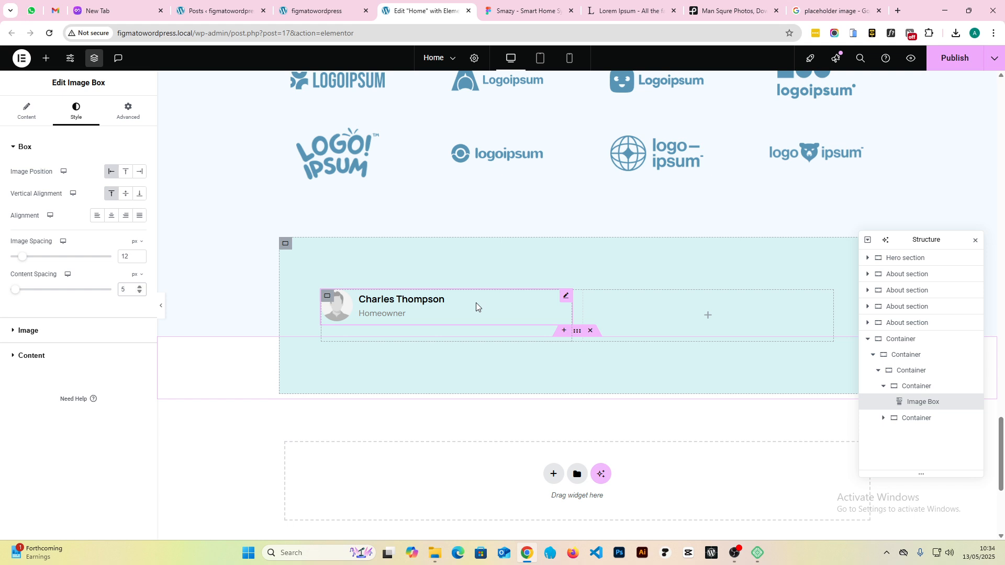
# - In the Figma design, inspect the typography of the first testimonial's review text and the layout of its star row
pyautogui.click(523, 10)
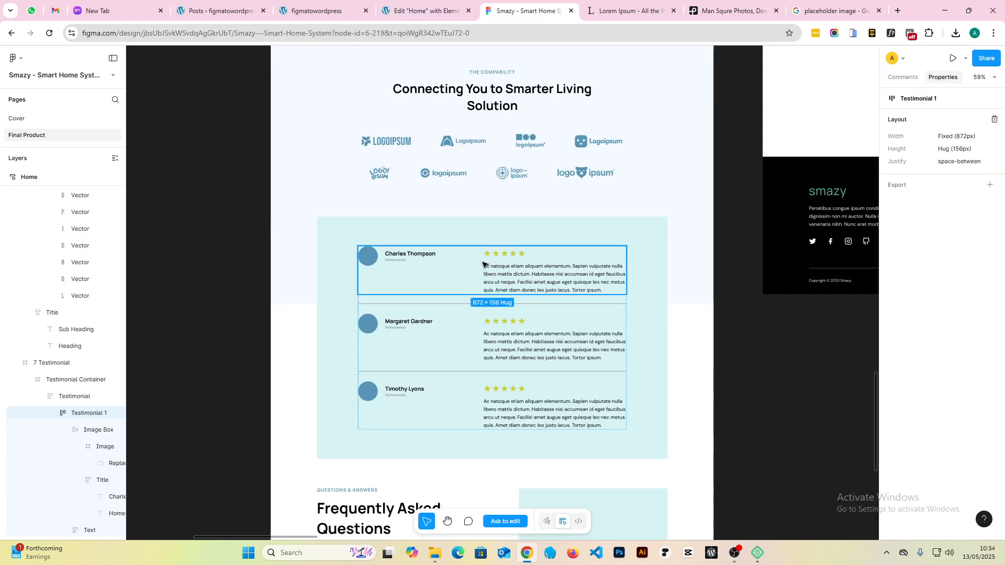
pyautogui.click(510, 246)
pyautogui.click(509, 277)
pyautogui.click(509, 277)
pyautogui.click(509, 277)
pyautogui.click(509, 277)
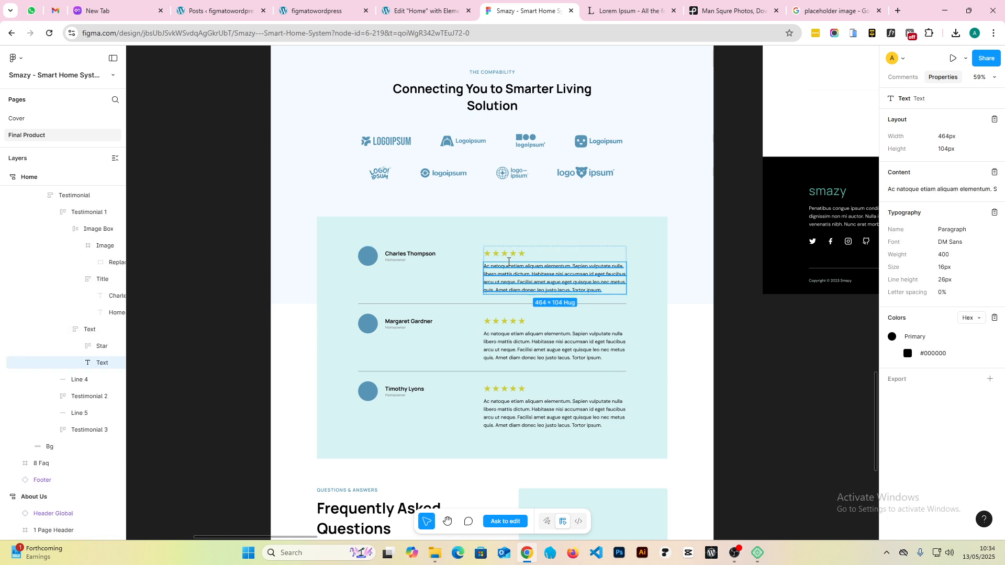
pyautogui.click(505, 254)
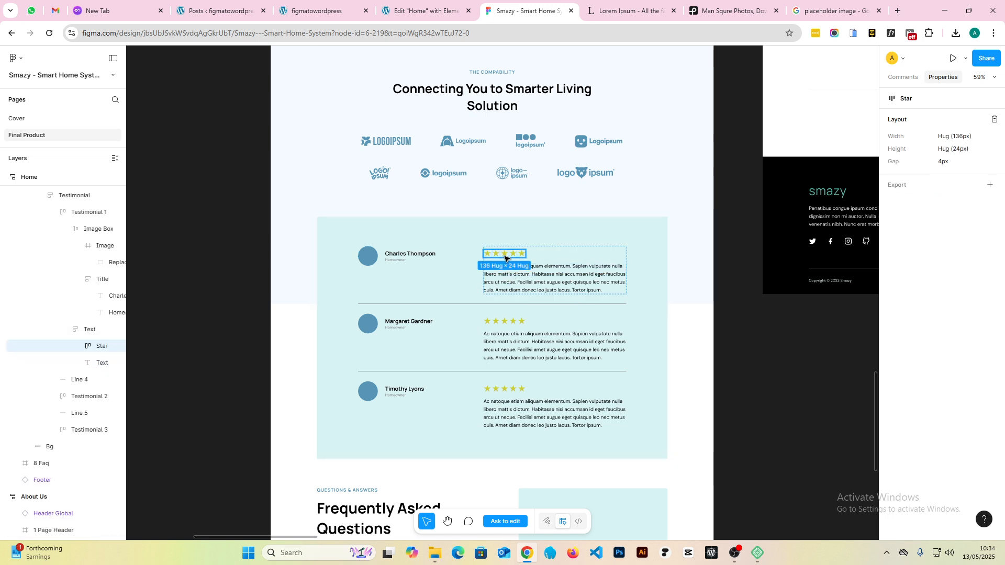
# - Switch back to the Elementor editor and add a Rating widget to the empty container beside the image box
pyautogui.click(424, 2)
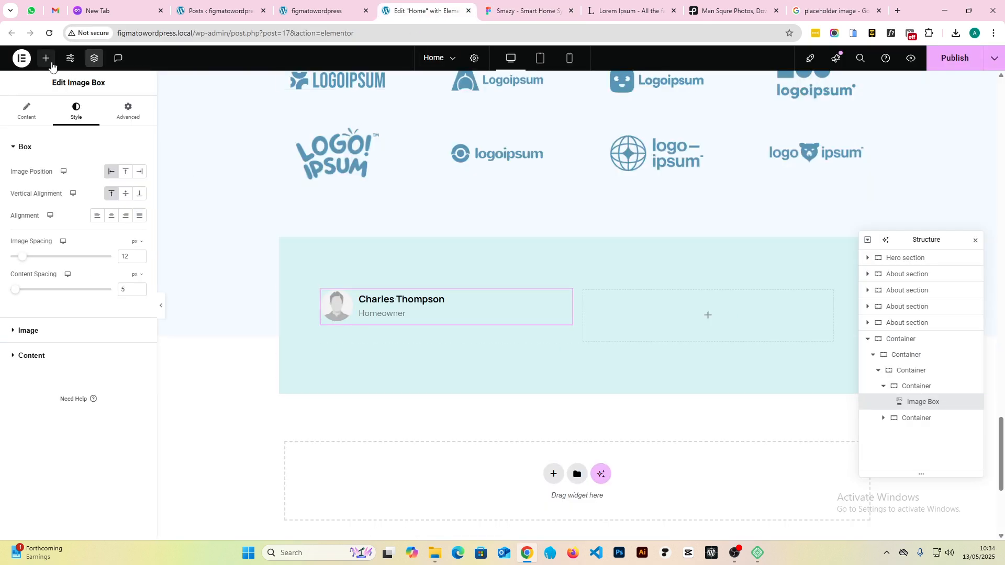
pyautogui.click(46, 60)
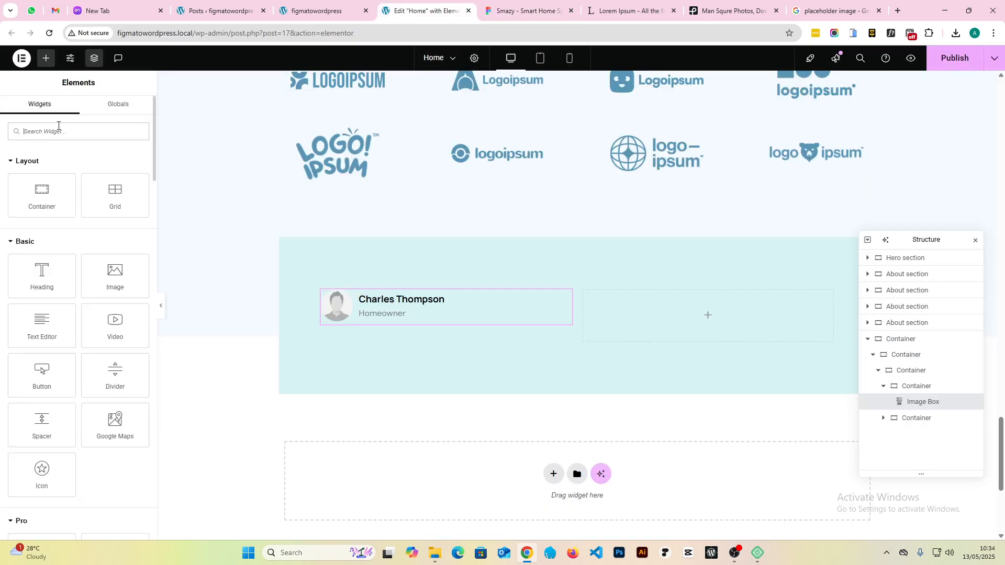
pyautogui.write('ra')
pyautogui.moveTo(115, 166); pyautogui.dragTo(706, 307)
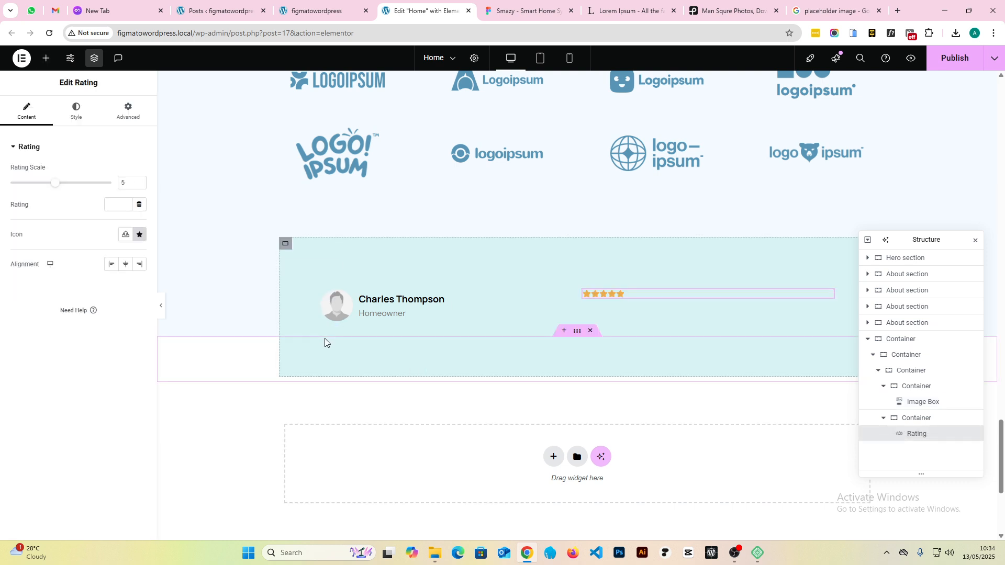
# - Copy the star color #CACD36 from the first testimonial in the Figma design and apply it to the Elementor rating's icons
pyautogui.click(519, 6)
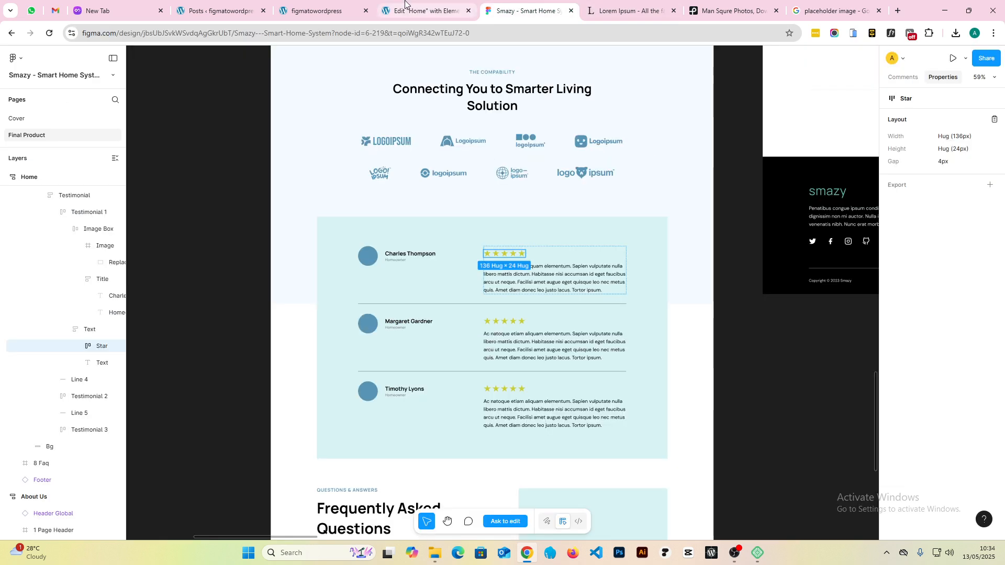
pyautogui.click(406, 4)
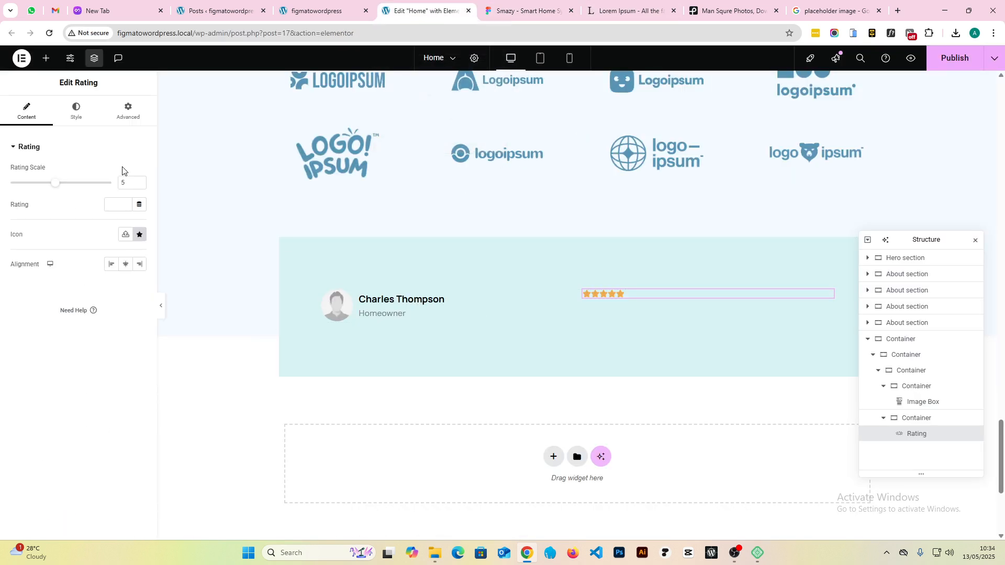
pyautogui.click(77, 111)
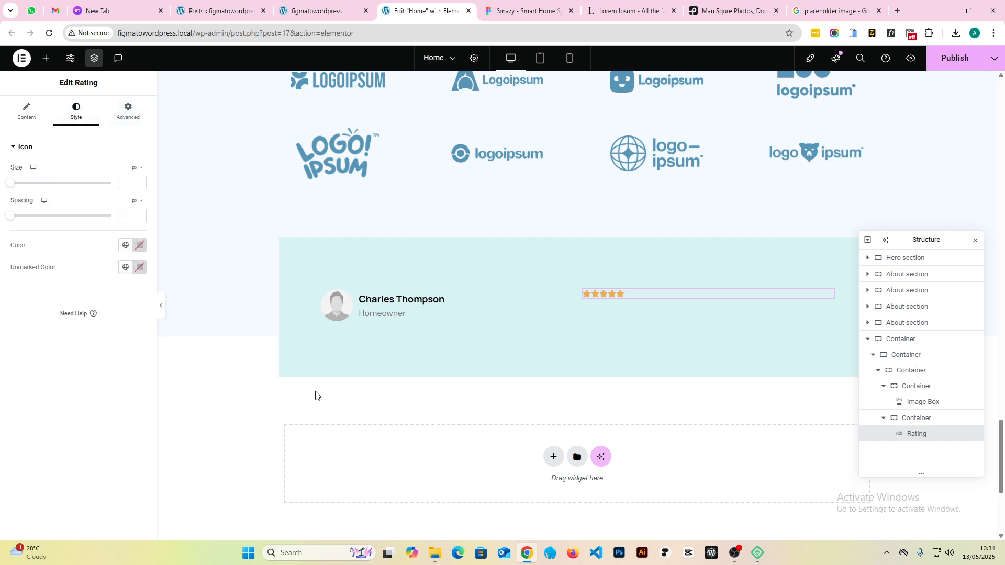
pyautogui.click(122, 246)
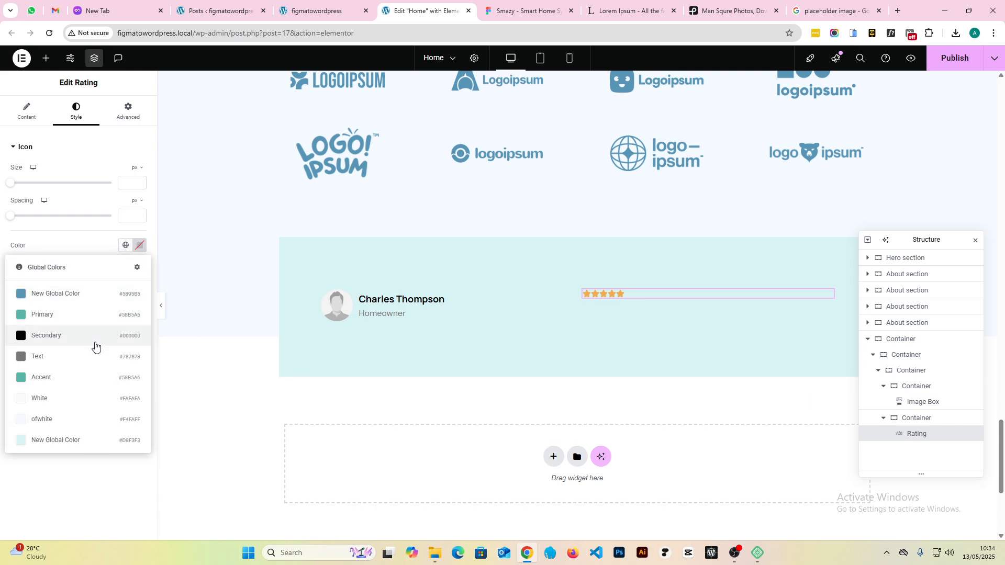
pyautogui.click(526, 10)
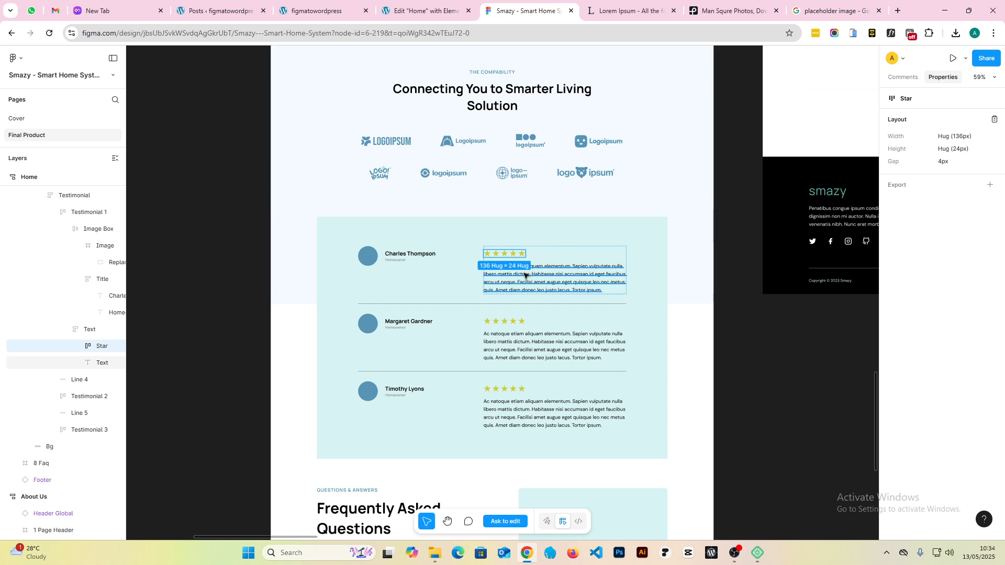
pyautogui.doubleClick(504, 254)
pyautogui.click(934, 208)
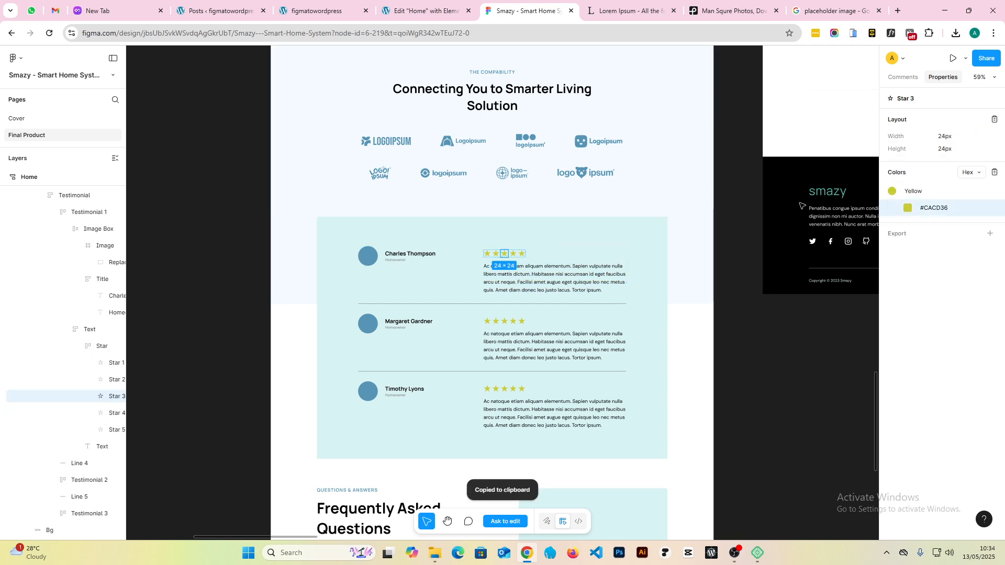
pyautogui.click(424, 11)
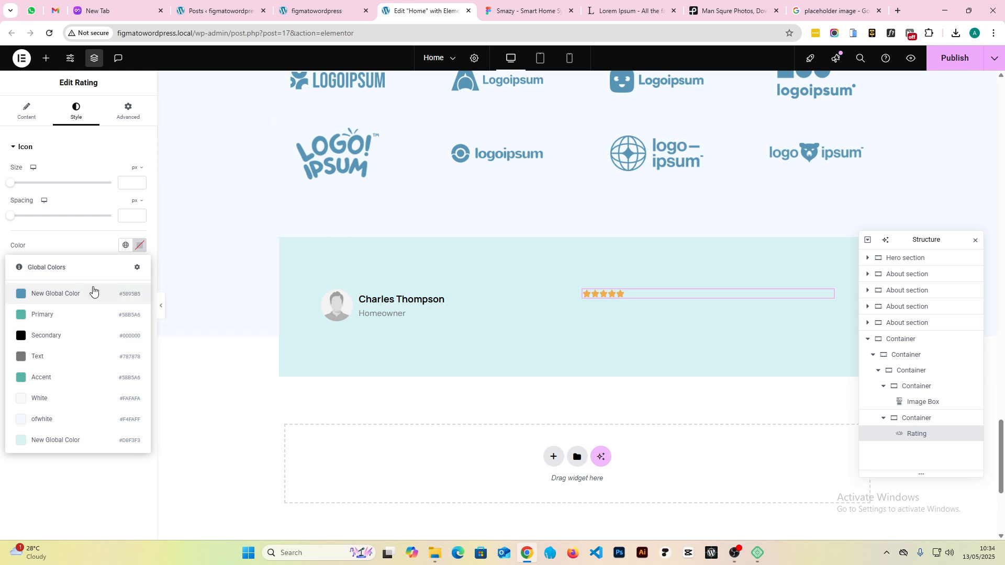
pyautogui.click(139, 246)
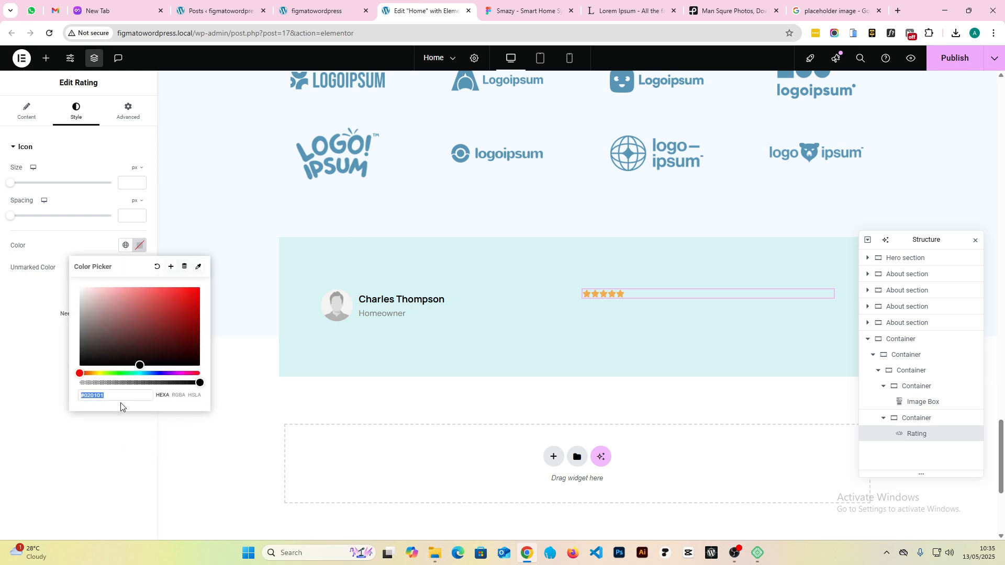
pyautogui.hotkey('ctrl', 'v')
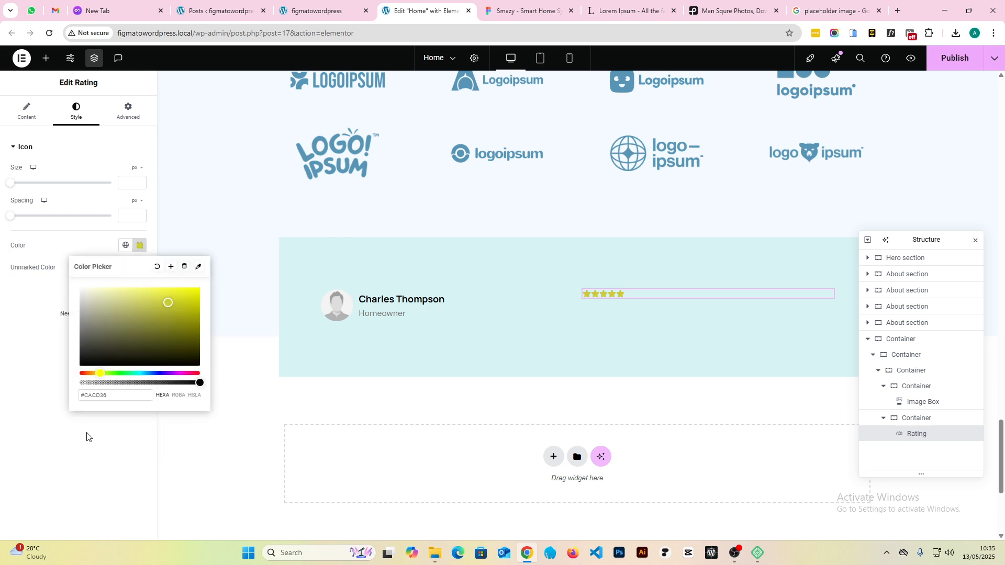
pyautogui.click(87, 436)
# - Add a Text Editor widget below the rating and replace its placeholder with the copied review text starting "Ac natoque etiam aliquam elementum"
pyautogui.click(46, 58)
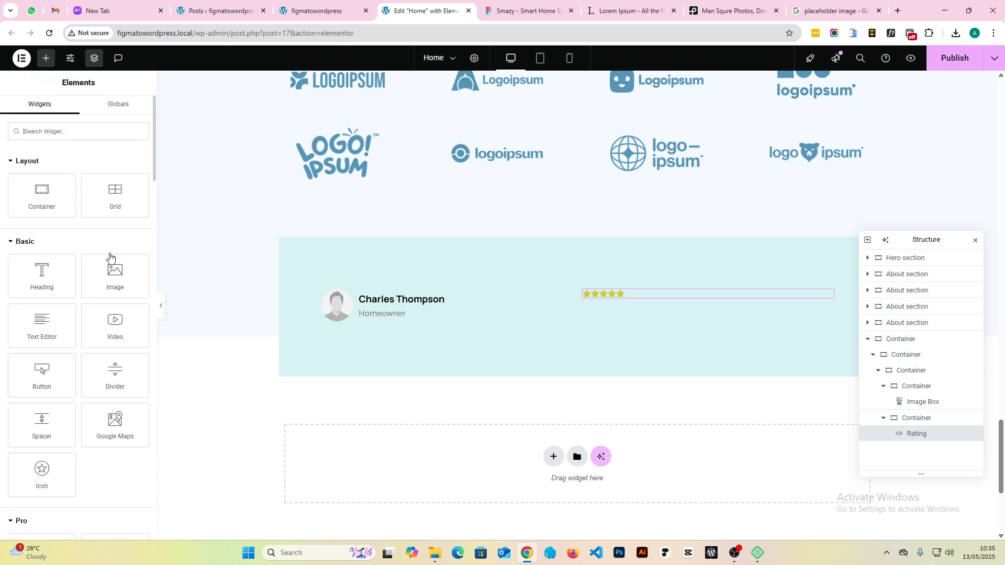
pyautogui.moveTo(68, 330); pyautogui.dragTo(662, 292)
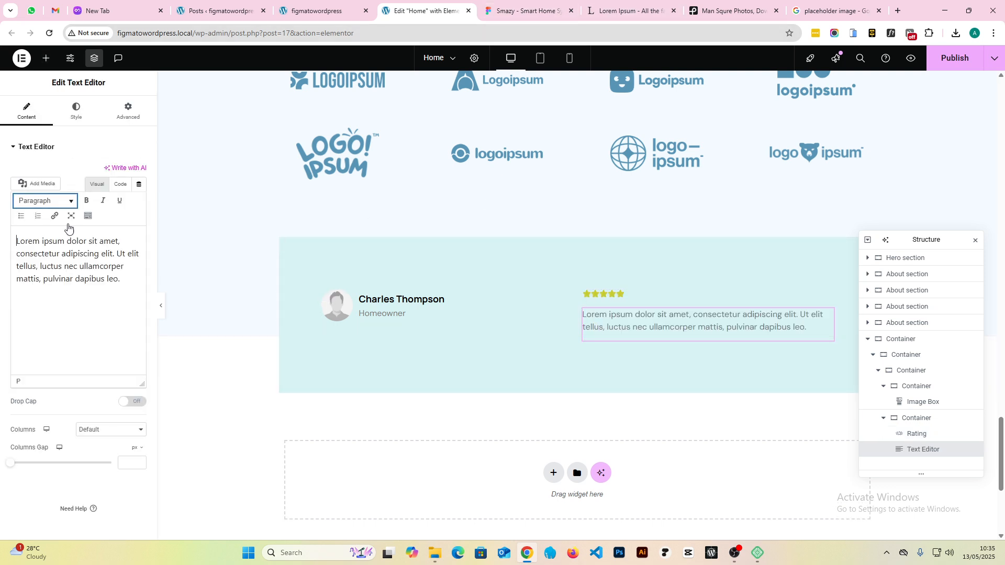
pyautogui.moveTo(122, 276); pyautogui.dragTo(0, 234)
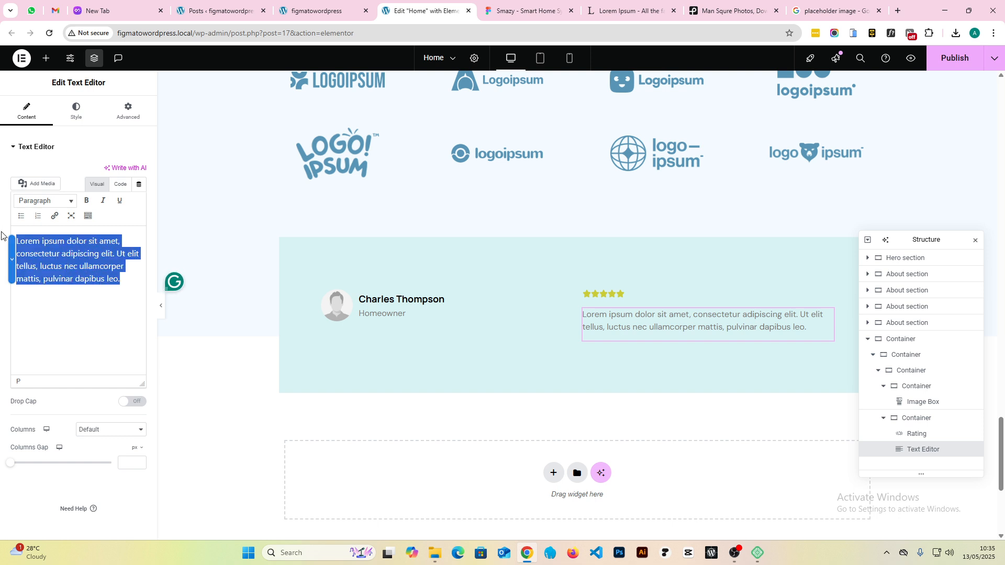
pyautogui.press('super+v')
pyautogui.click(105, 421)
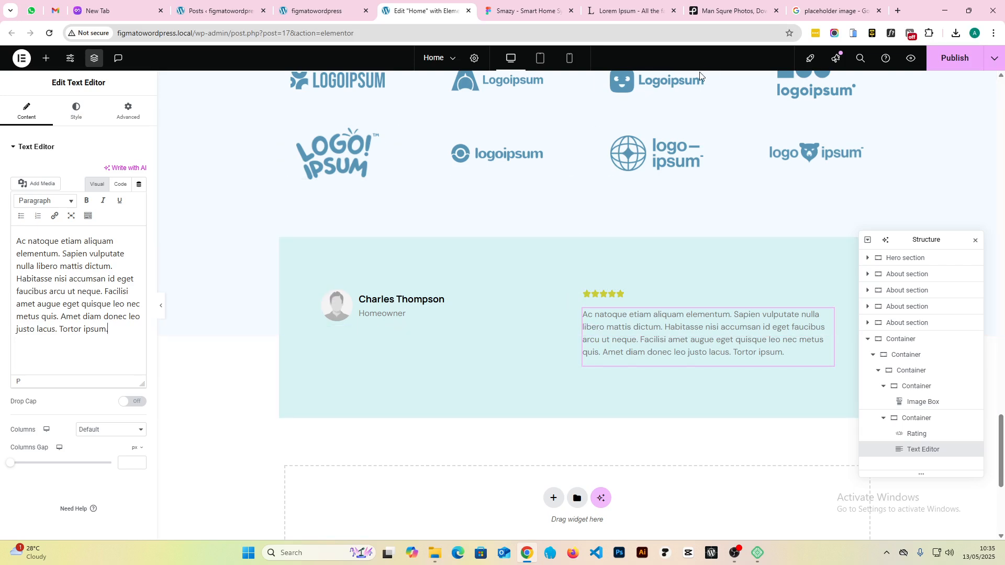
# - Check the testimonial rows in the Figma design, then set only the bottom padding of the Elementor row container to 20 px
pyautogui.click(525, 11)
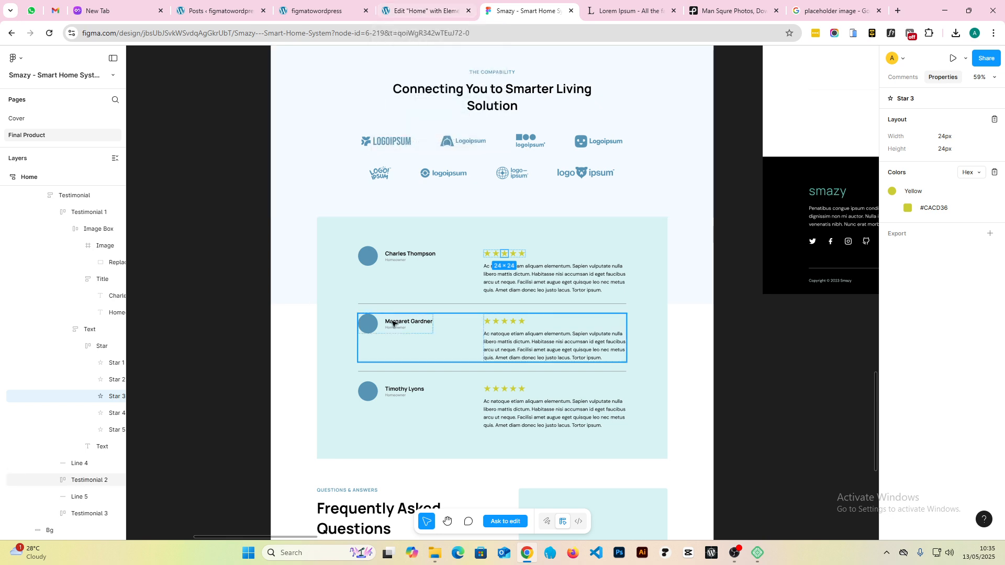
pyautogui.click(425, 10)
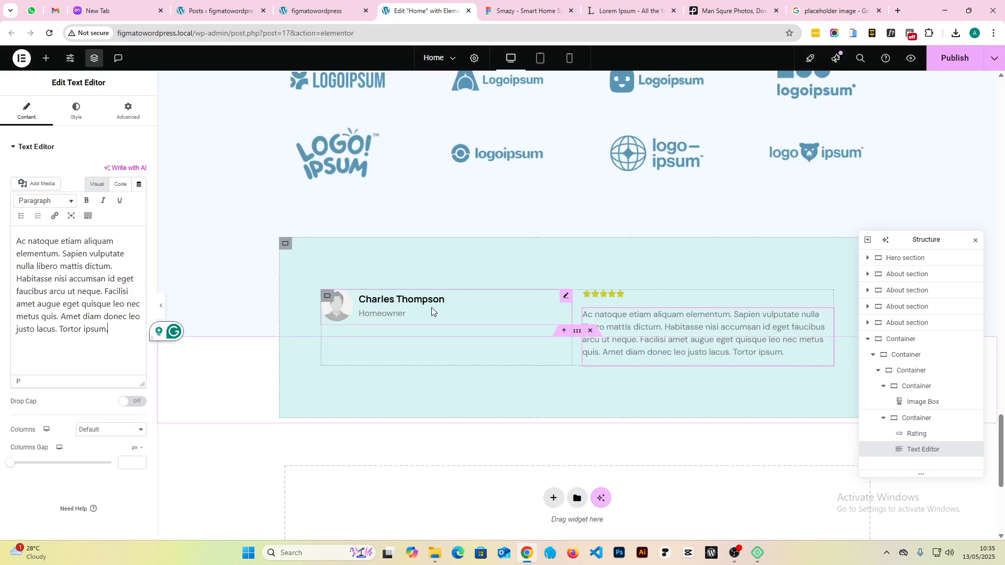
pyautogui.click(327, 296)
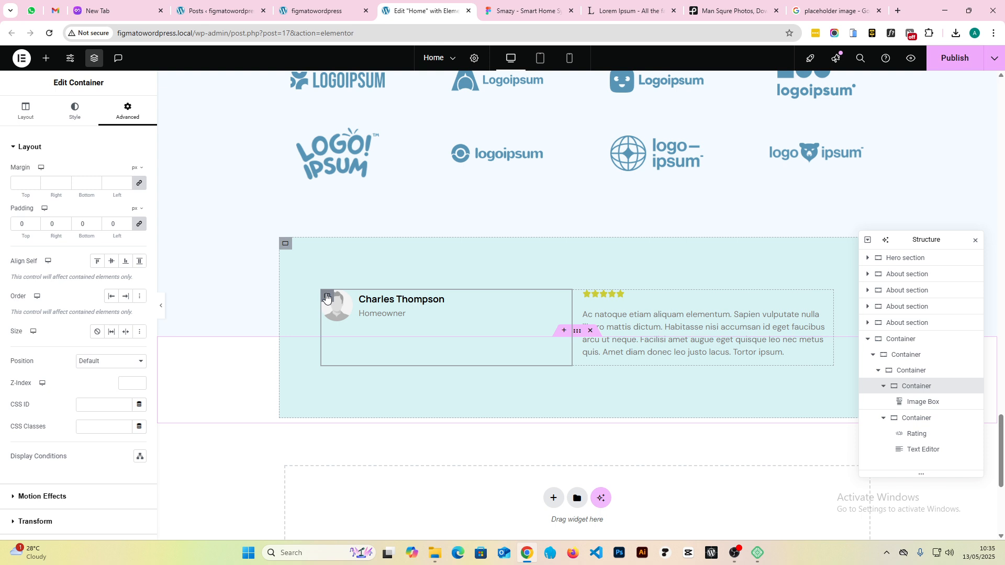
pyautogui.click(904, 371)
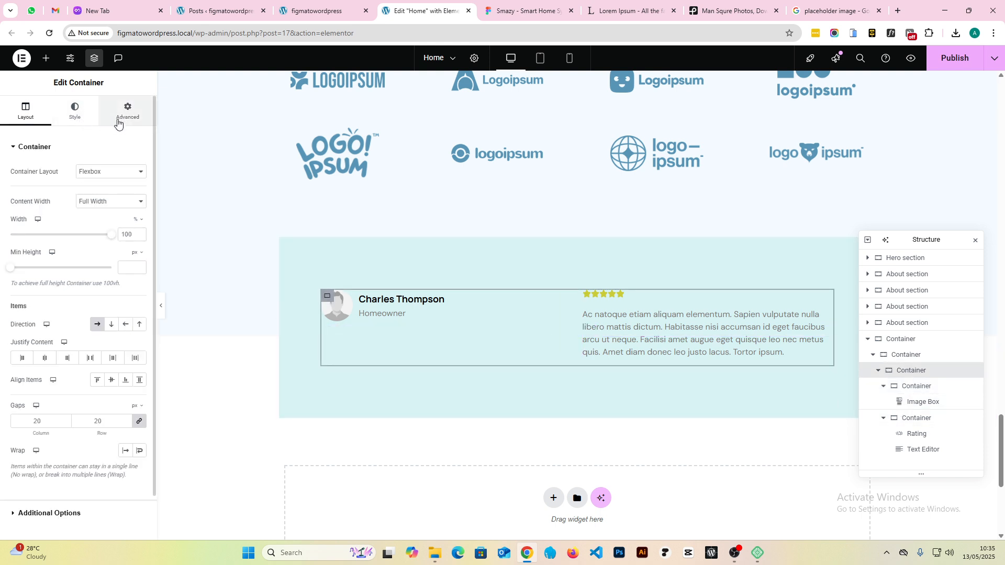
pyautogui.click(536, 7)
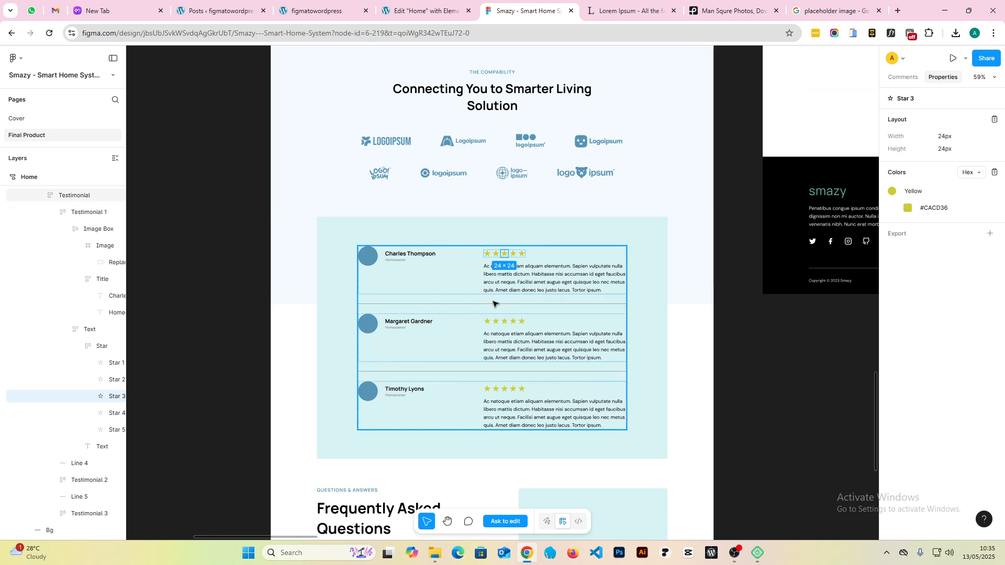
pyautogui.click(401, 15)
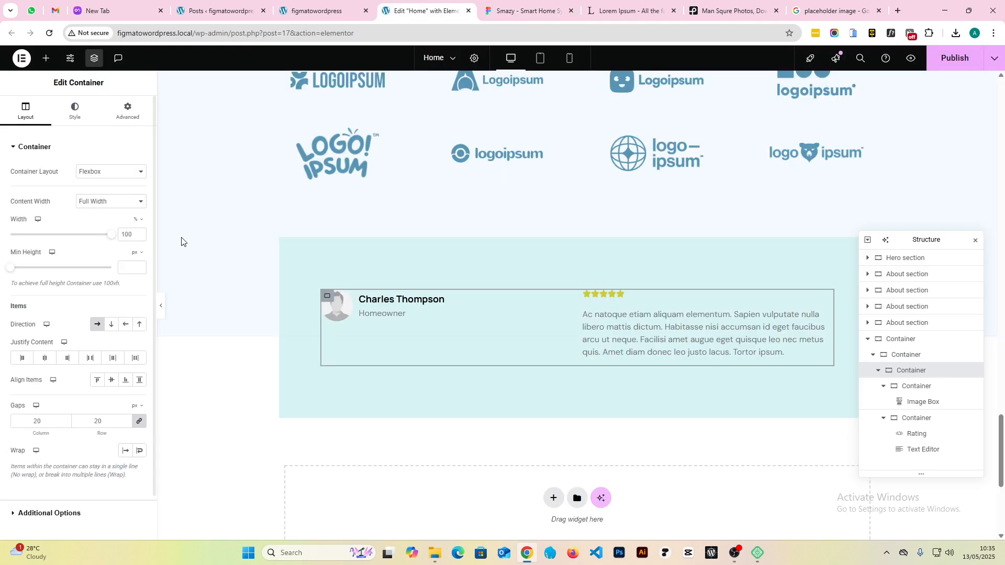
pyautogui.click(66, 114)
pyautogui.click(123, 119)
pyautogui.click(139, 226)
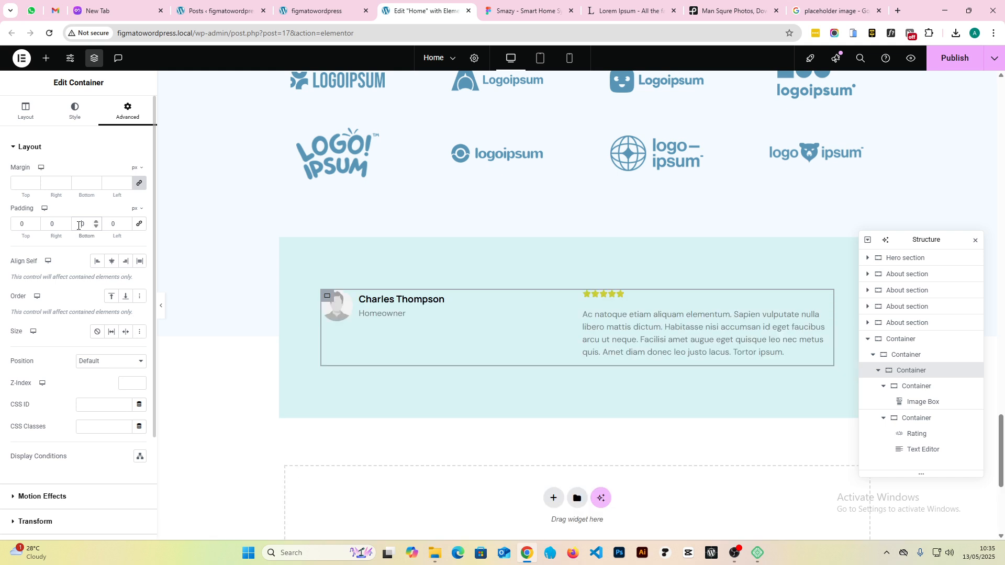
pyautogui.write('200')
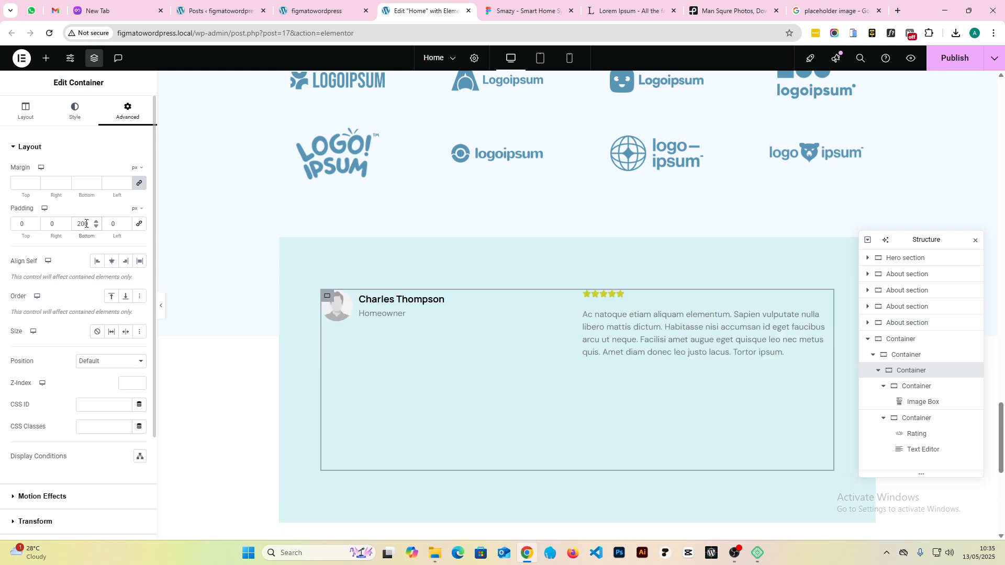
pyautogui.press('BackSpace')
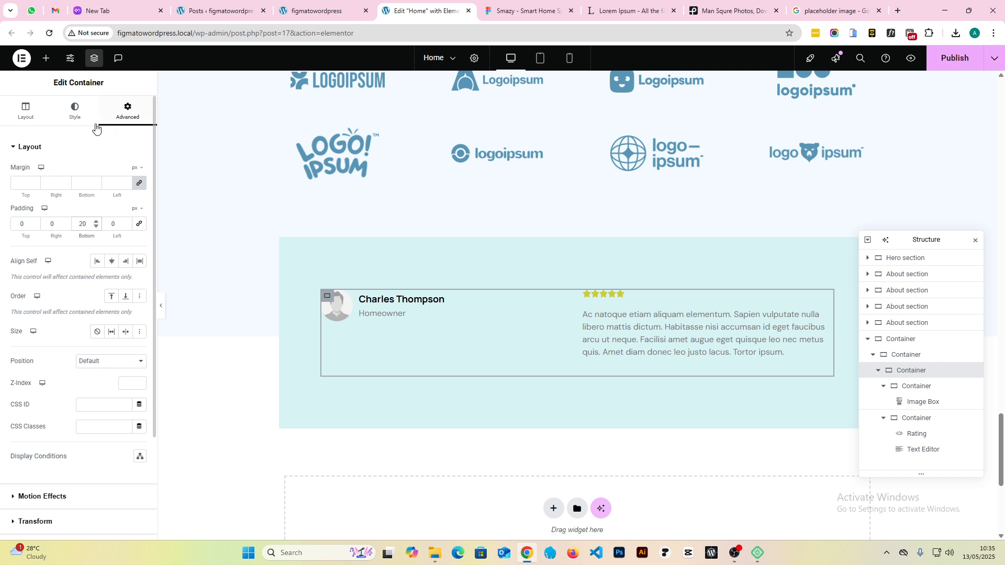
# - Give the testimonial row container a solid border with a bottom width of 1 px and 0 on the other sides
pyautogui.click(79, 118)
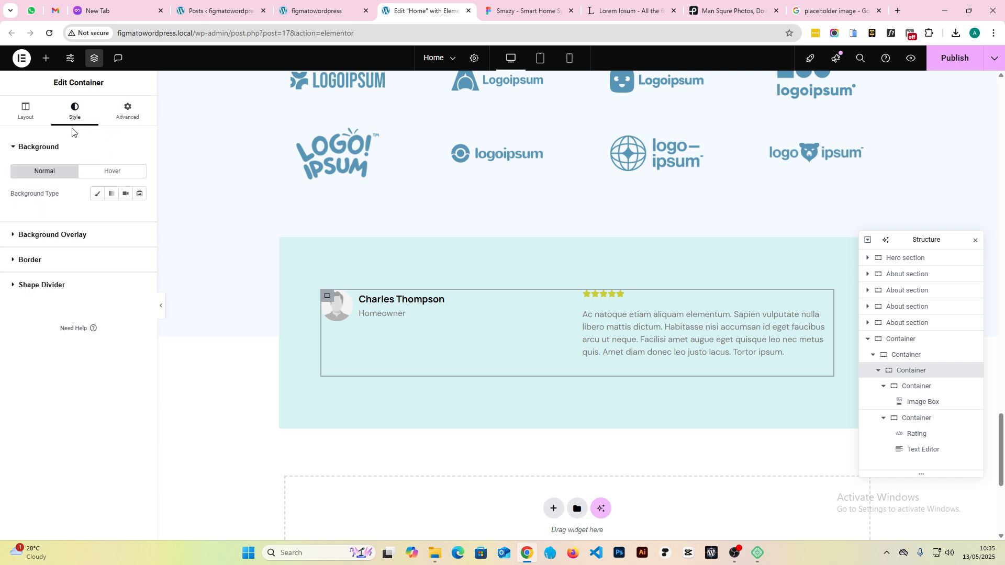
pyautogui.click(40, 261)
pyautogui.click(97, 245)
pyautogui.click(88, 284)
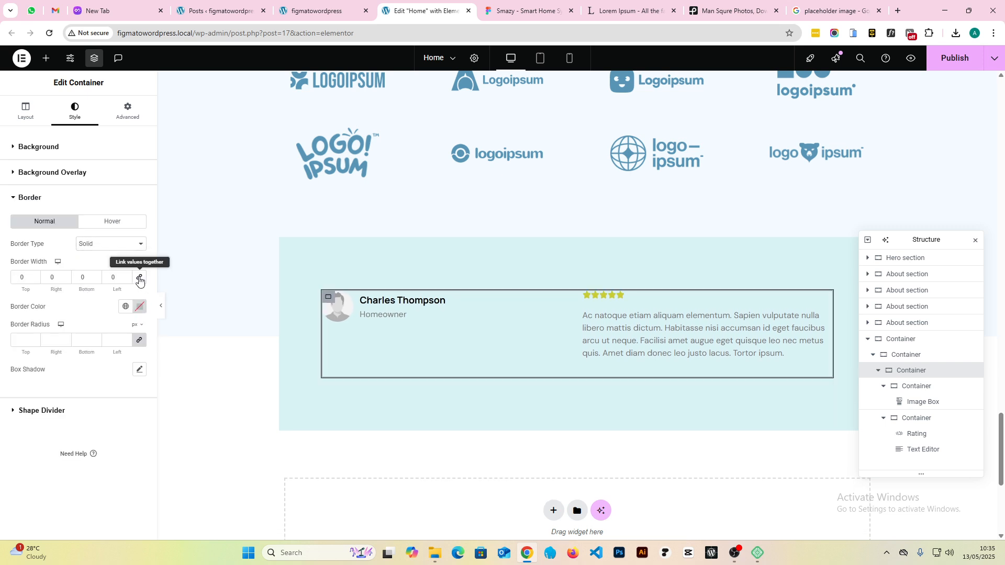
pyautogui.write('1')
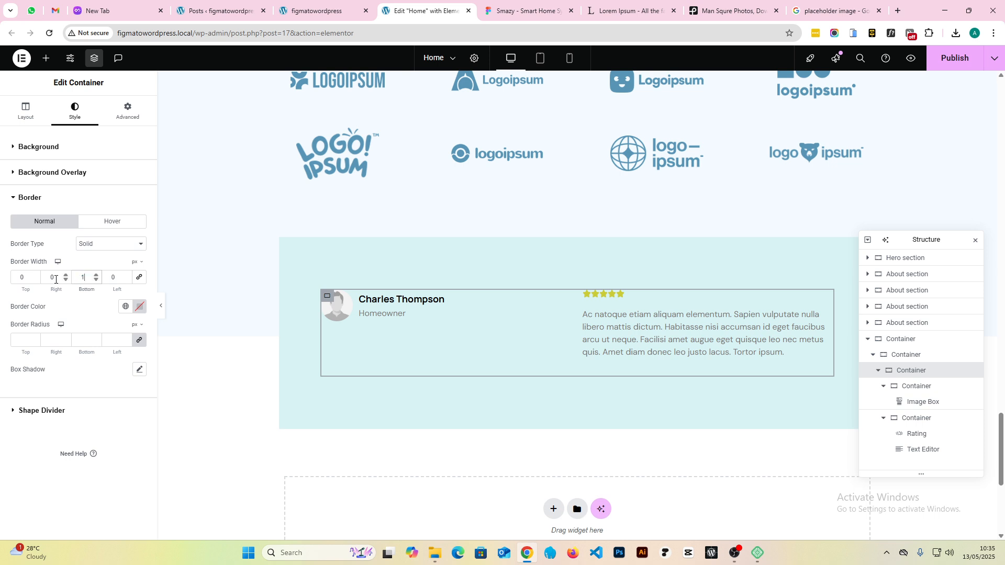
# - Try the light global color #D8F3F3 and the Accent color on the row's bottom border, previewing the page after each
pyautogui.click(125, 306)
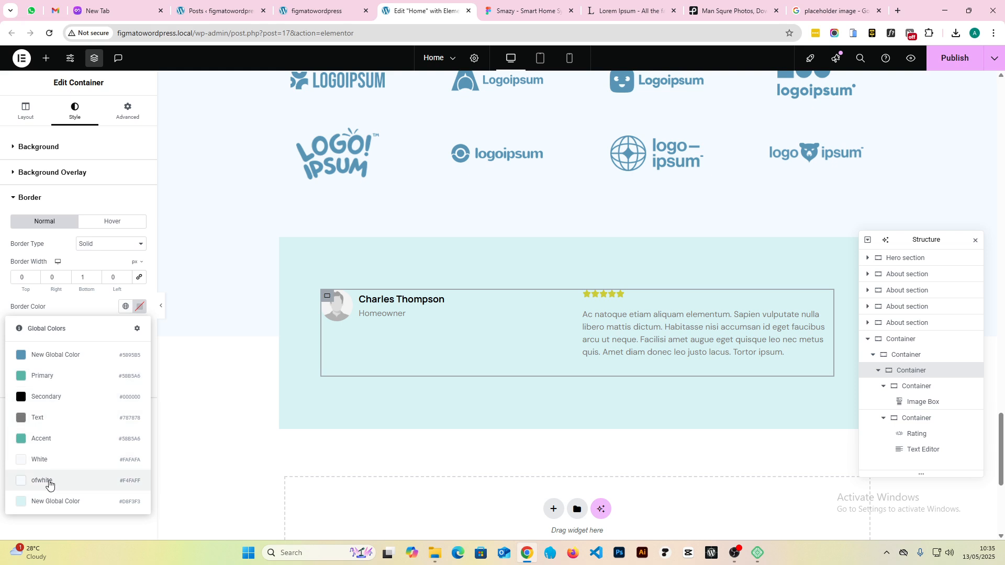
pyautogui.click(52, 502)
pyautogui.click(160, 305)
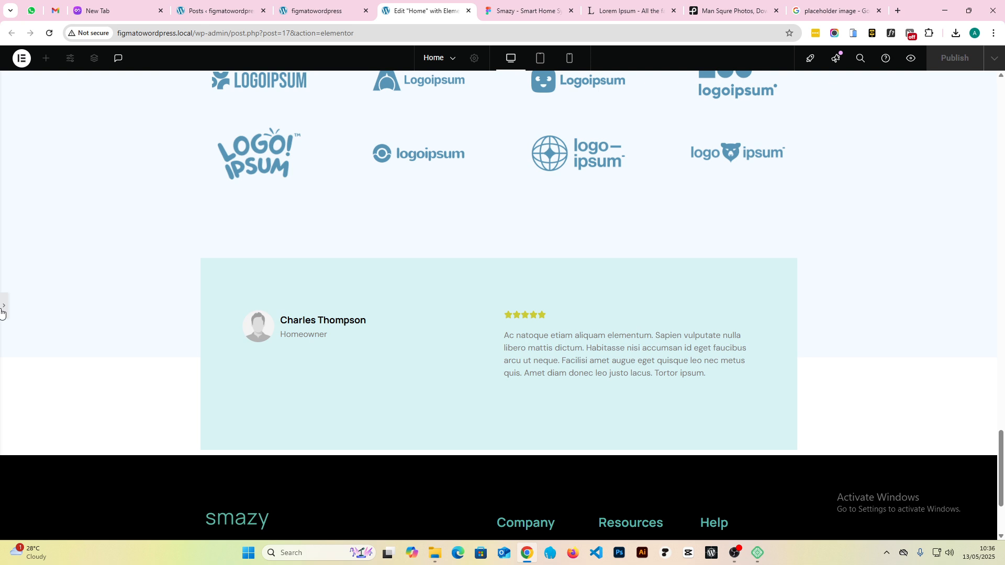
pyautogui.click(2, 311)
pyautogui.click(126, 307)
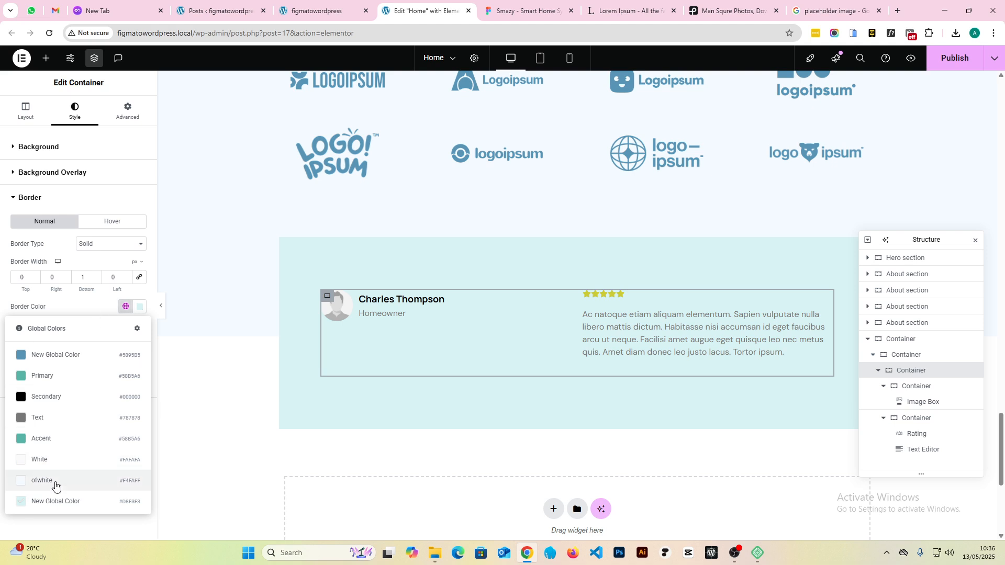
pyautogui.click(54, 439)
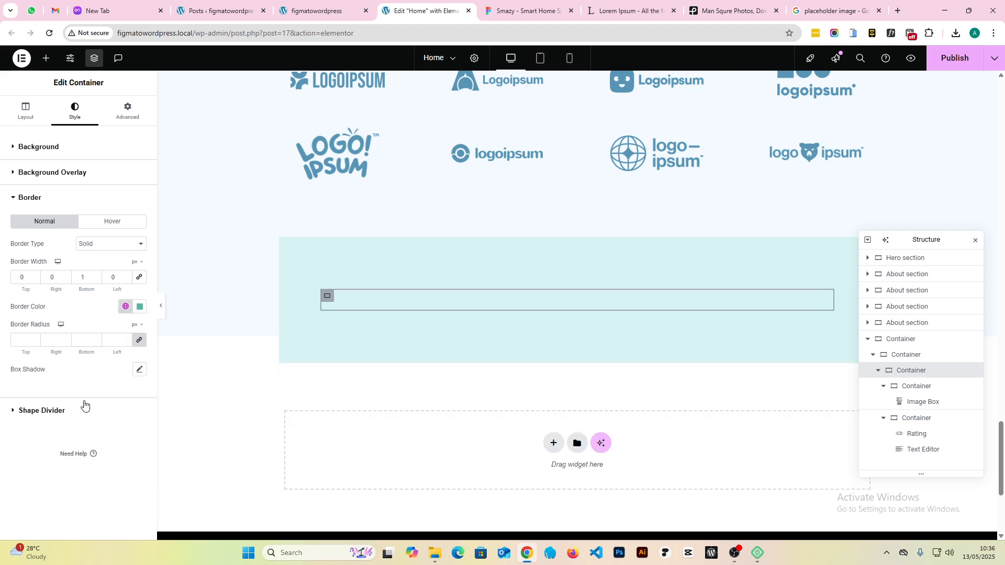
pyautogui.click(160, 306)
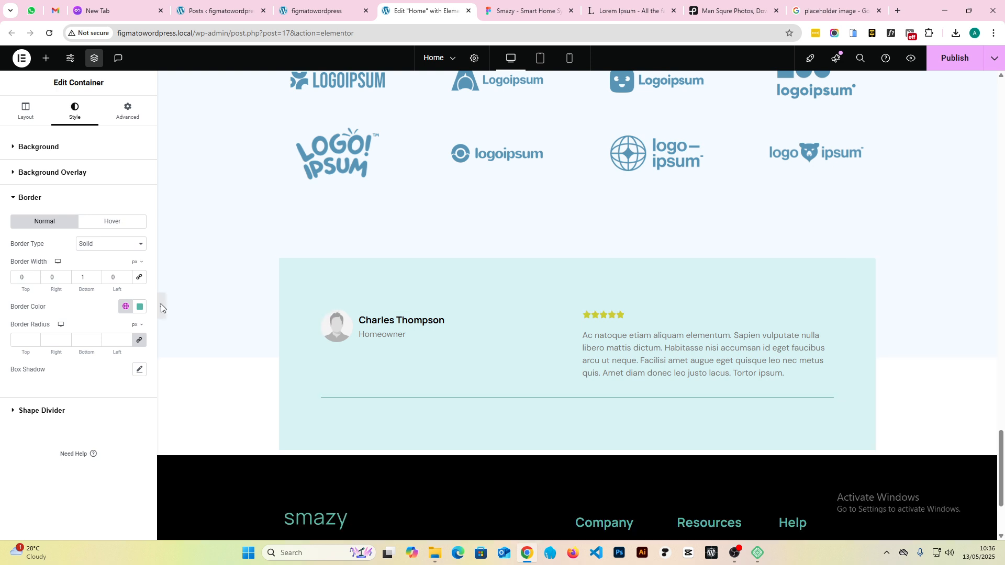
pyautogui.click(161, 308)
# - Compare the divider line with the Figma design, set the row's border color to the gray Text global color, and preview the page
pyautogui.click(523, 10)
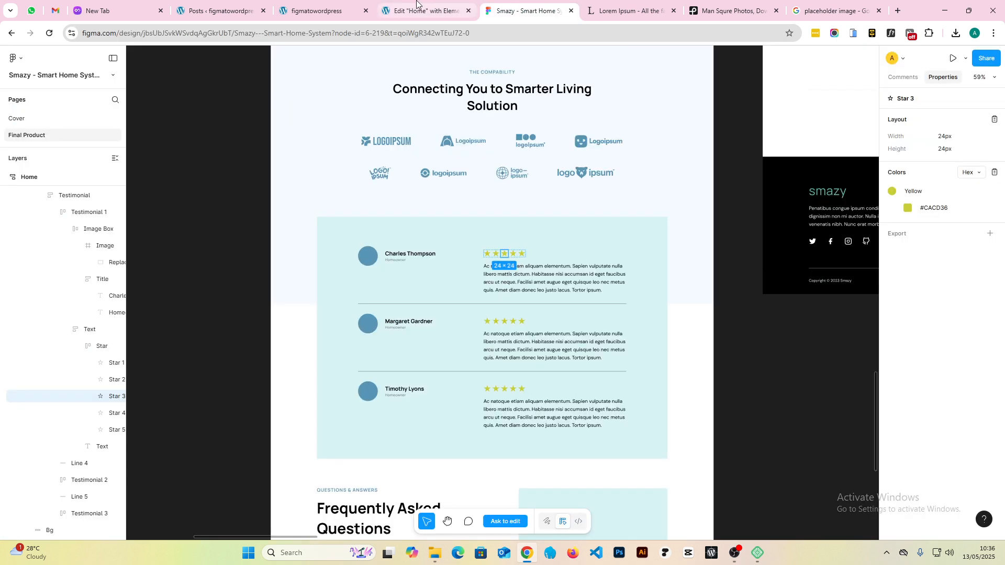
pyautogui.click(416, 9)
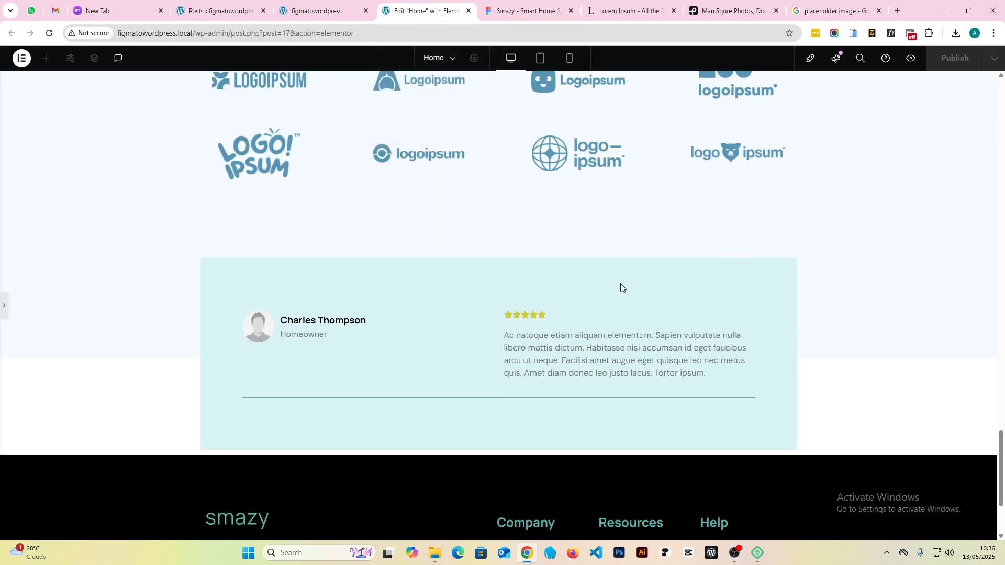
pyautogui.click(2, 306)
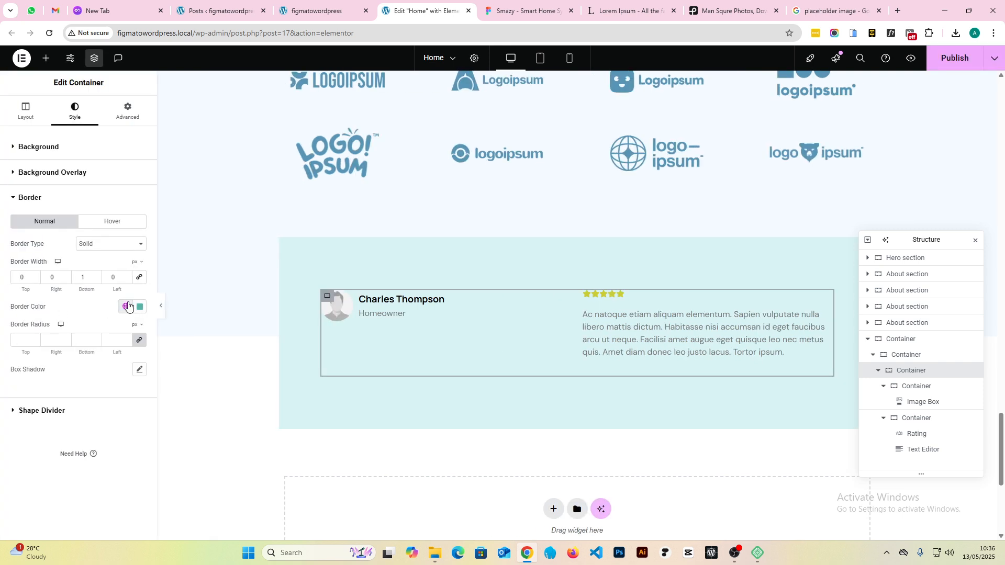
pyautogui.click(127, 306)
pyautogui.click(45, 373)
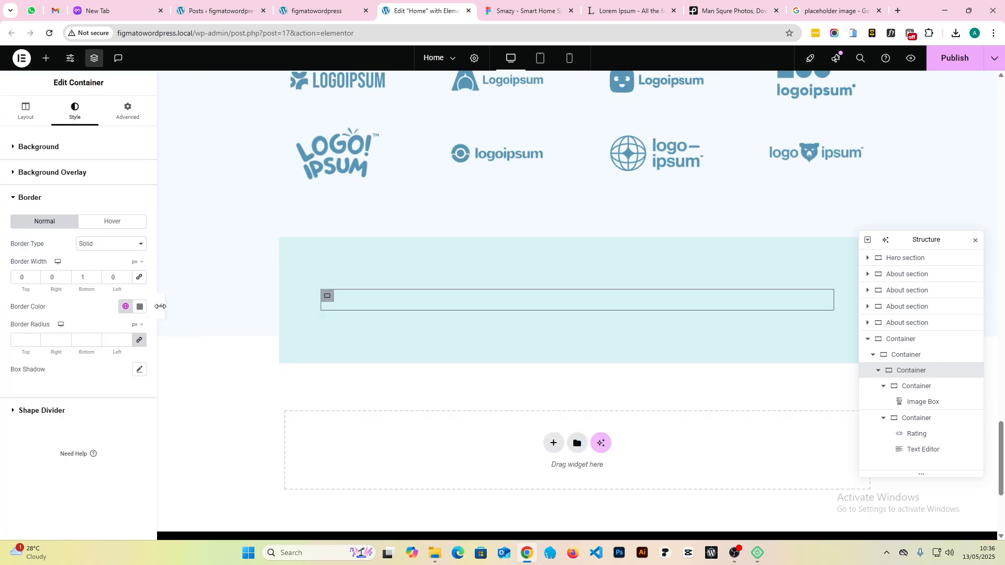
pyautogui.click(160, 306)
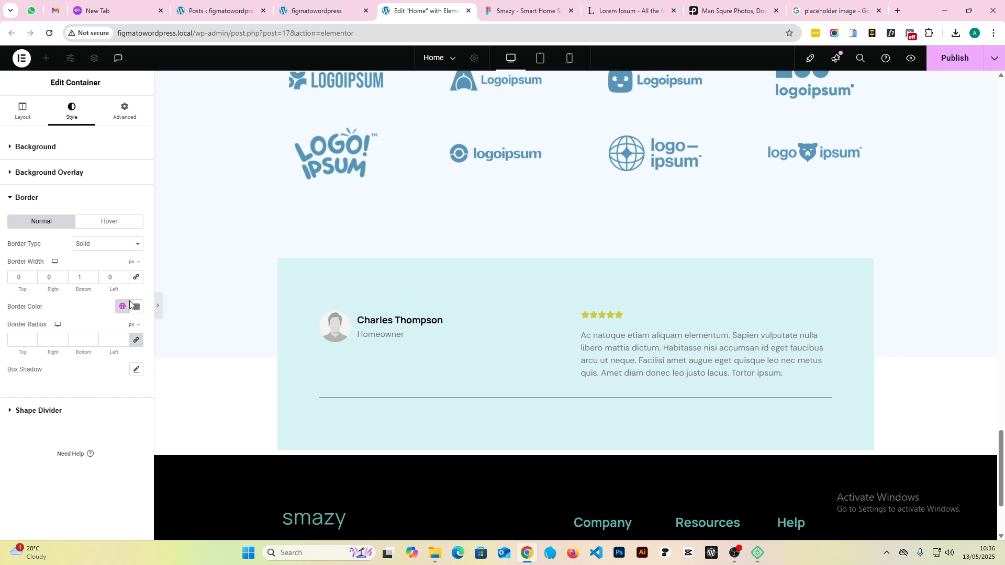
# - Try the White global color #FAFAFA on the testimonial row's bottom border and preview the page
pyautogui.click(428, 6)
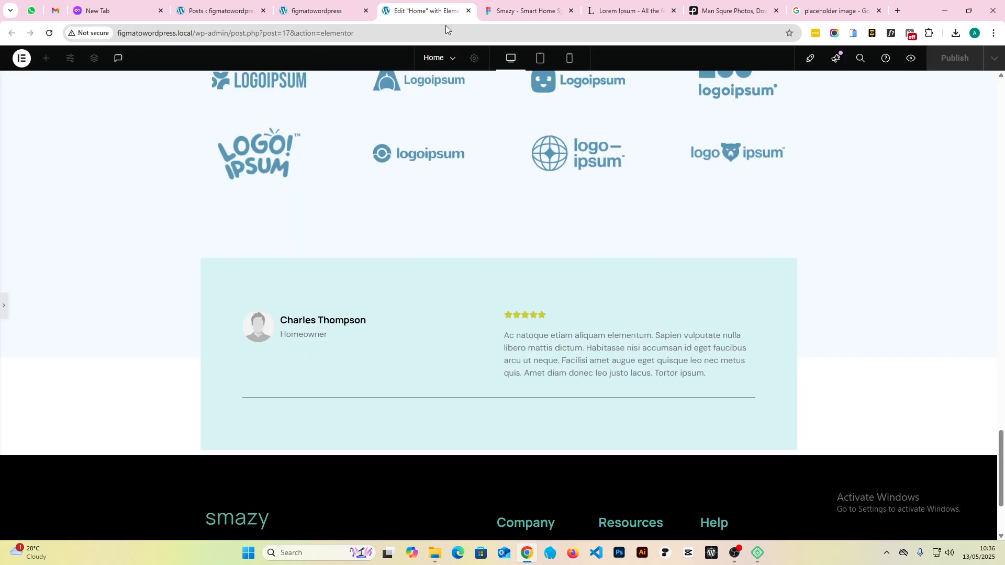
pyautogui.click(2, 308)
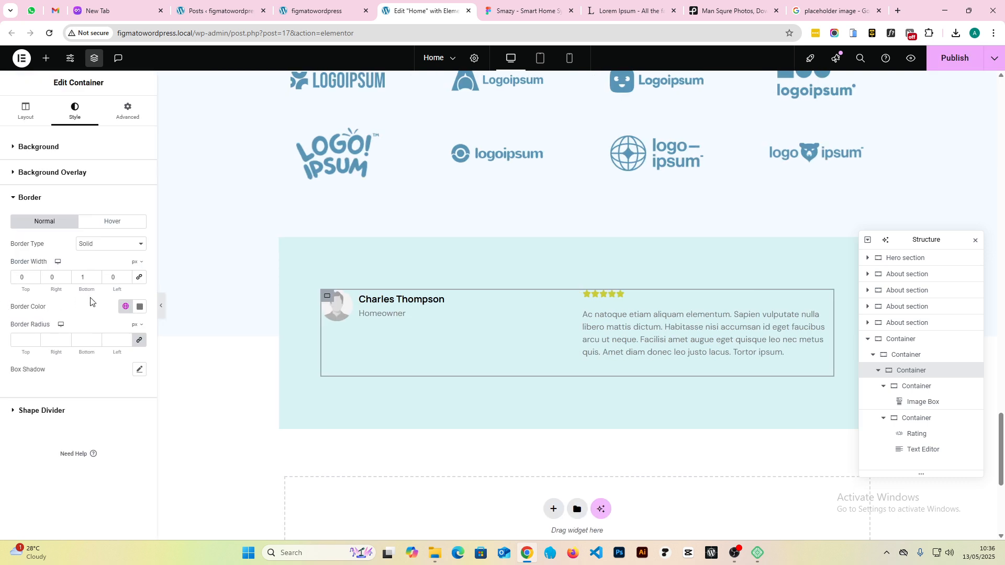
pyautogui.click(124, 308)
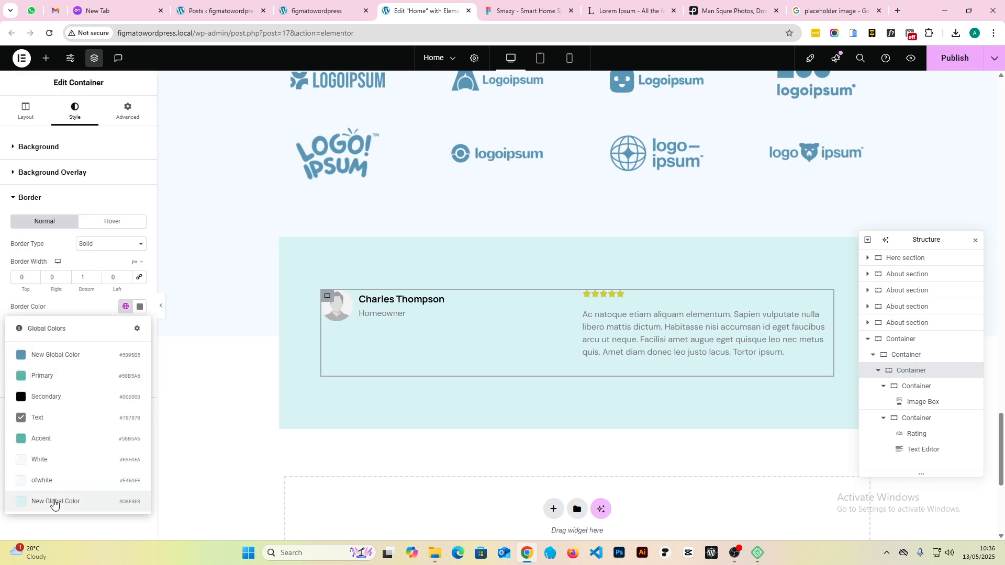
pyautogui.click(39, 467)
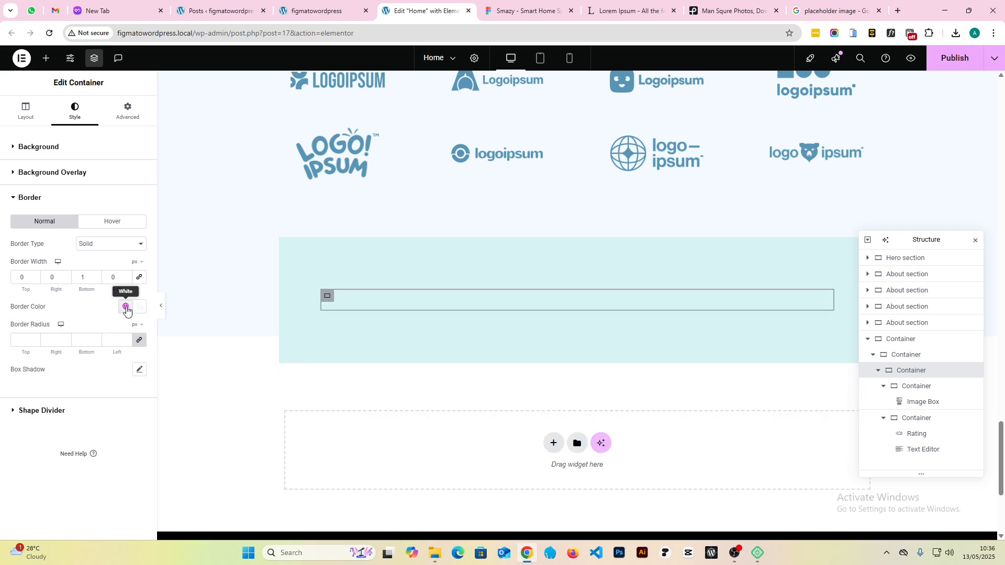
pyautogui.click(162, 306)
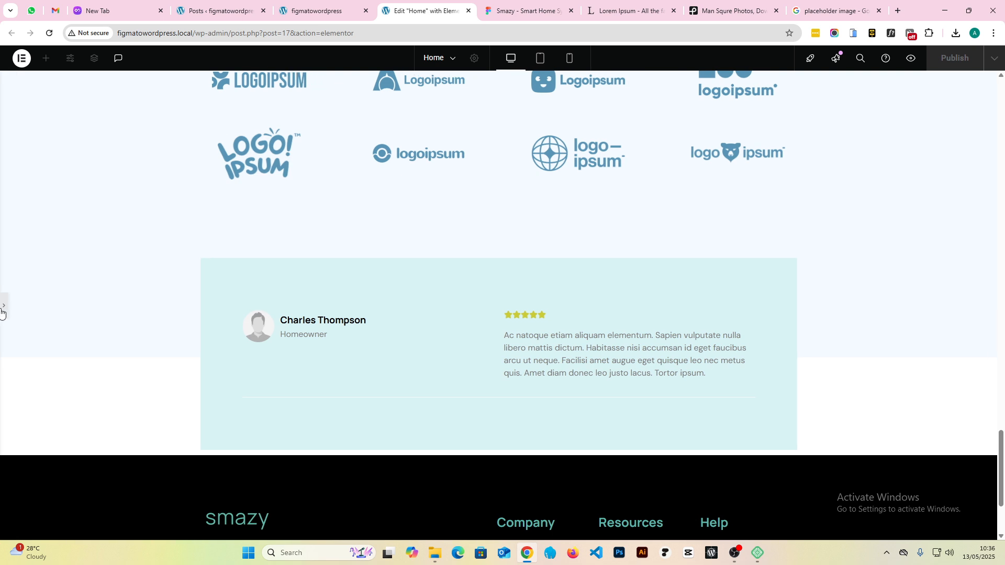
pyautogui.click(3, 310)
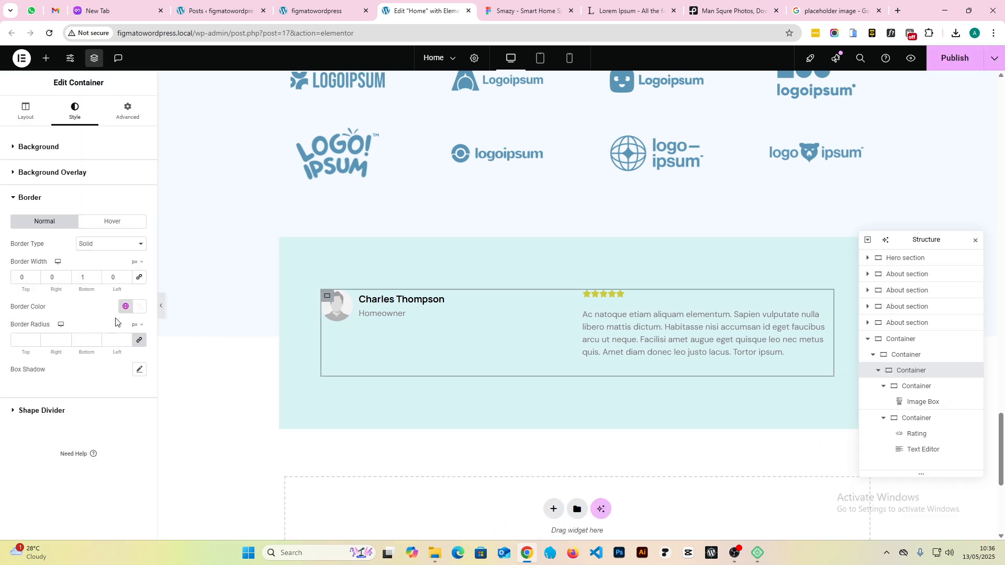
# - Set the testimonial row's border color to the Accent global color and preview the divider line on the page
pyautogui.click(126, 306)
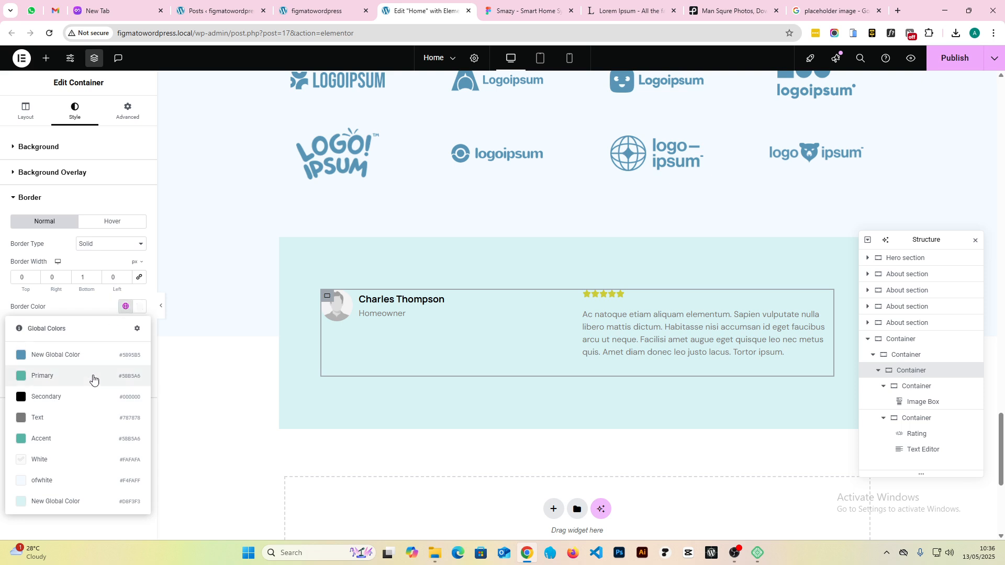
pyautogui.click(67, 445)
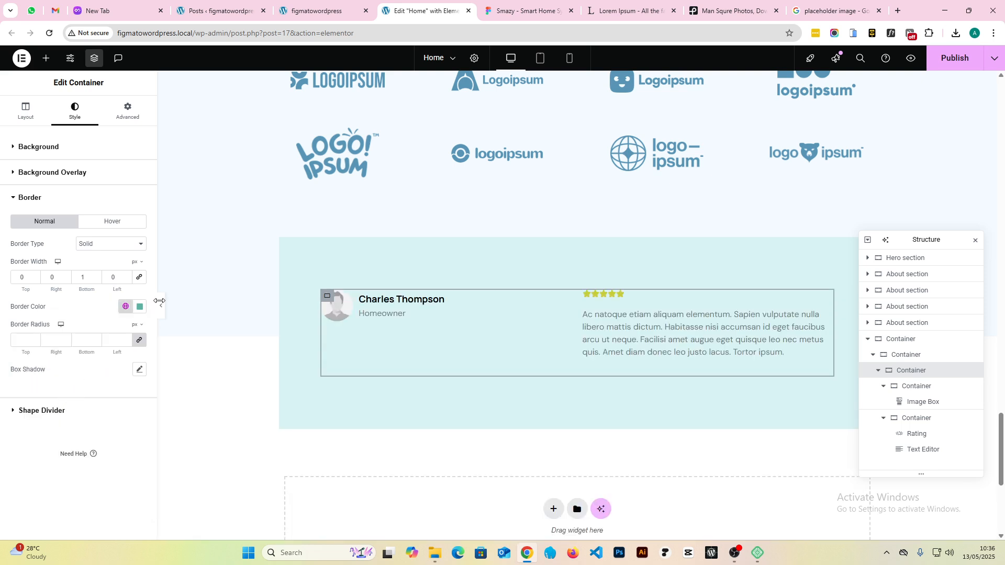
pyautogui.click(159, 307)
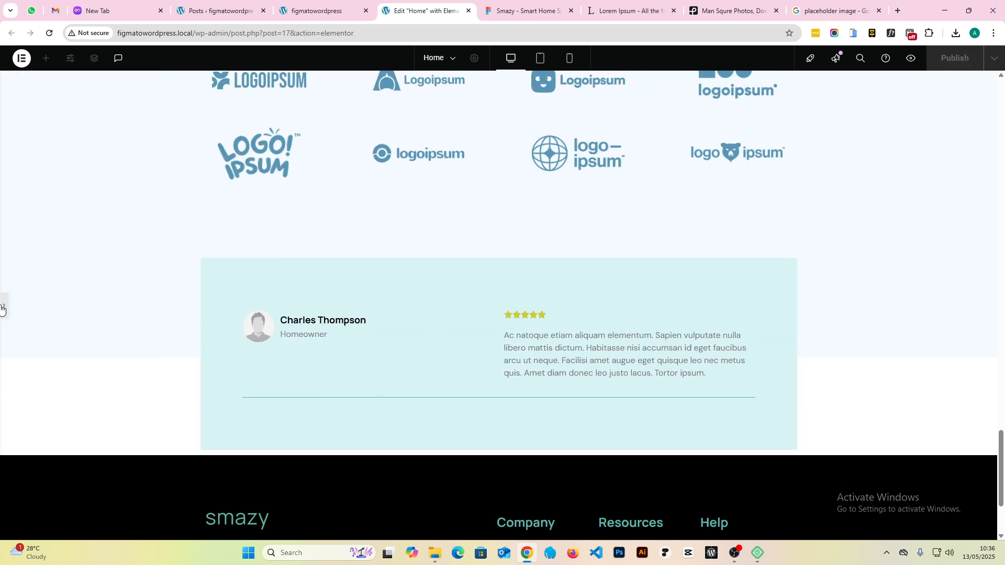
pyautogui.click(2, 307)
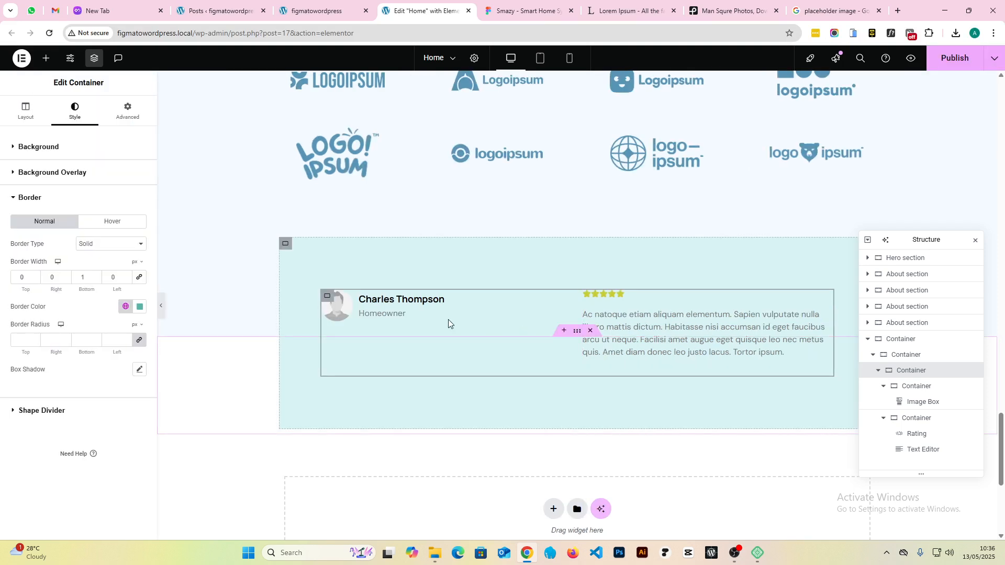
pyautogui.rightClick(325, 296)
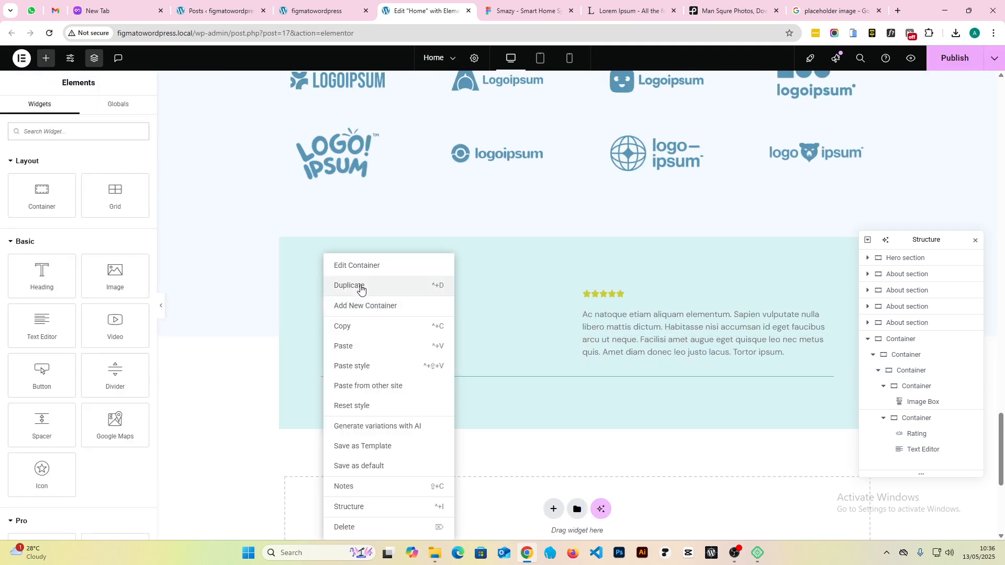
pyautogui.click(360, 290)
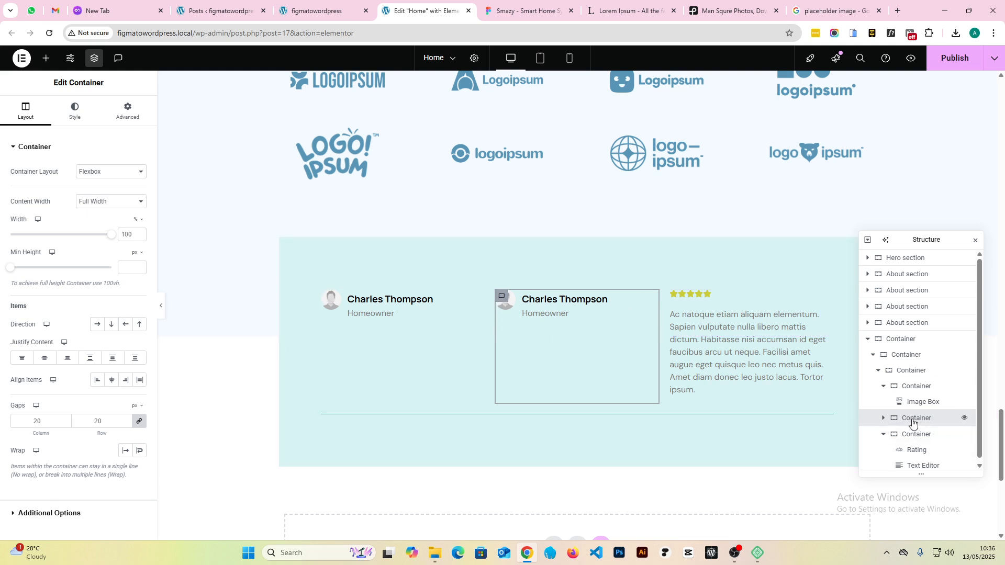
pyautogui.press('Delete')
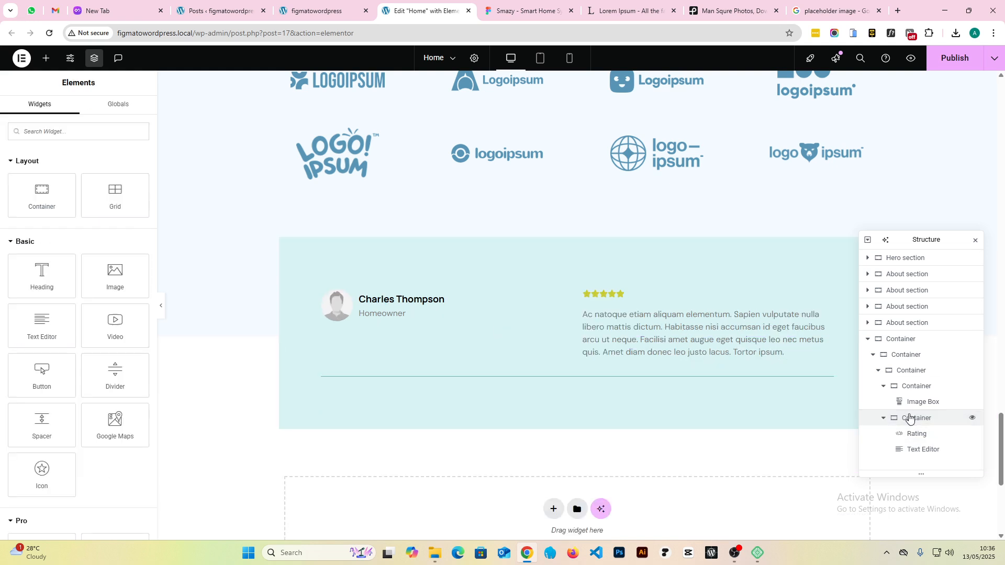
# - Duplicate the whole testimonial row container to get a second testimonial, and preview the two rows on the page
pyautogui.click(910, 386)
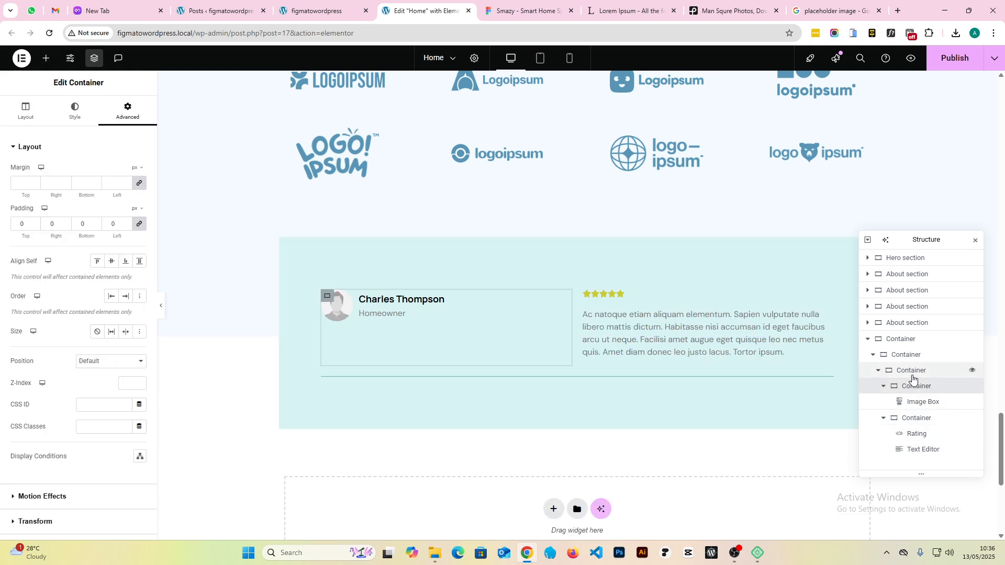
pyautogui.click(911, 371)
pyautogui.rightClick(913, 375)
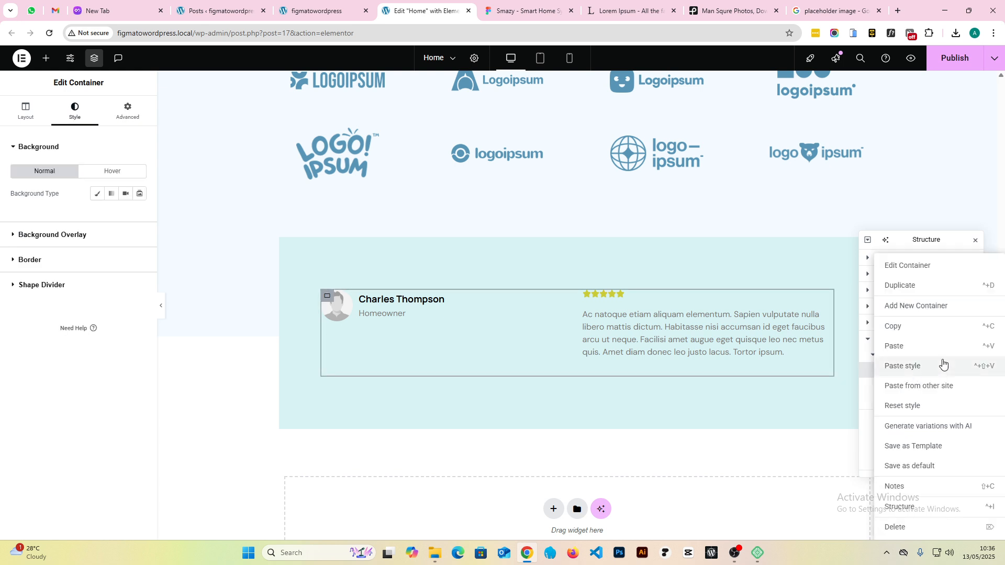
pyautogui.click(904, 286)
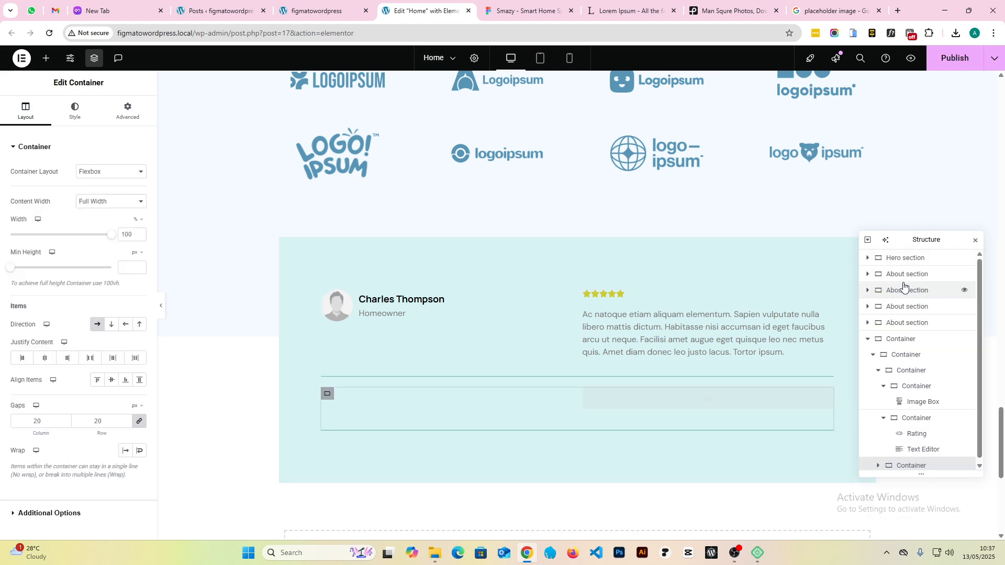
pyautogui.scroll(-3, 592, 423)
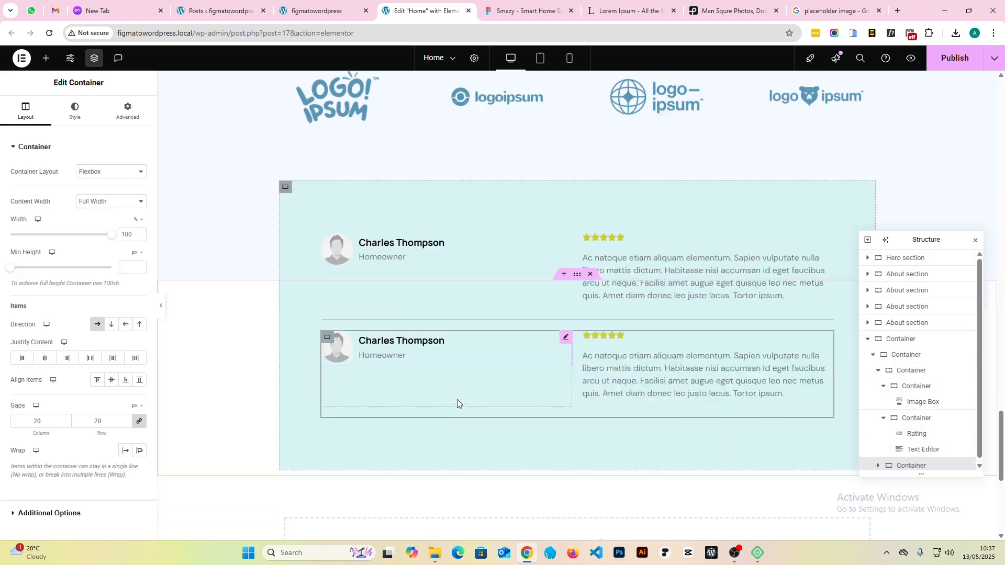
pyautogui.click(161, 310)
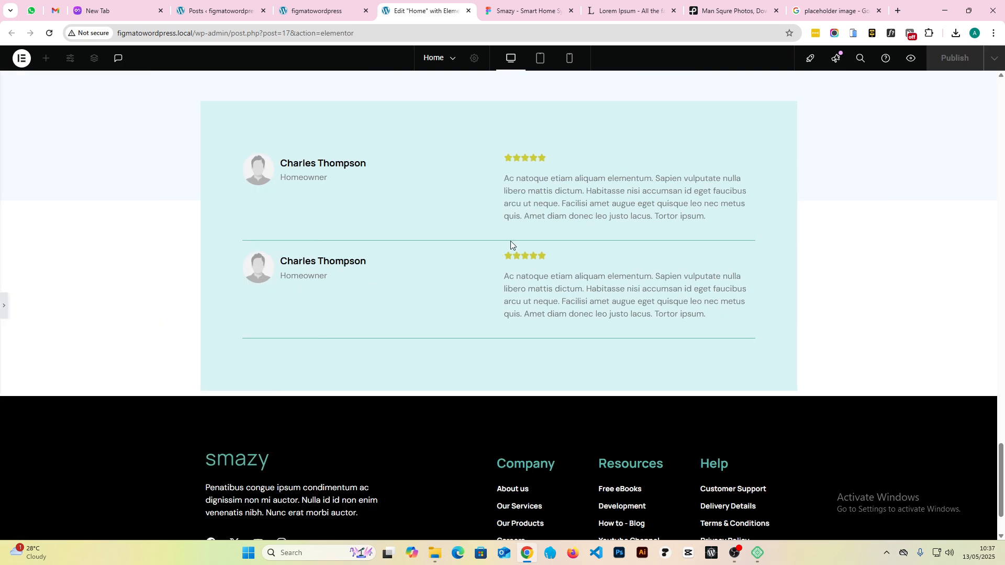
pyautogui.click(2, 310)
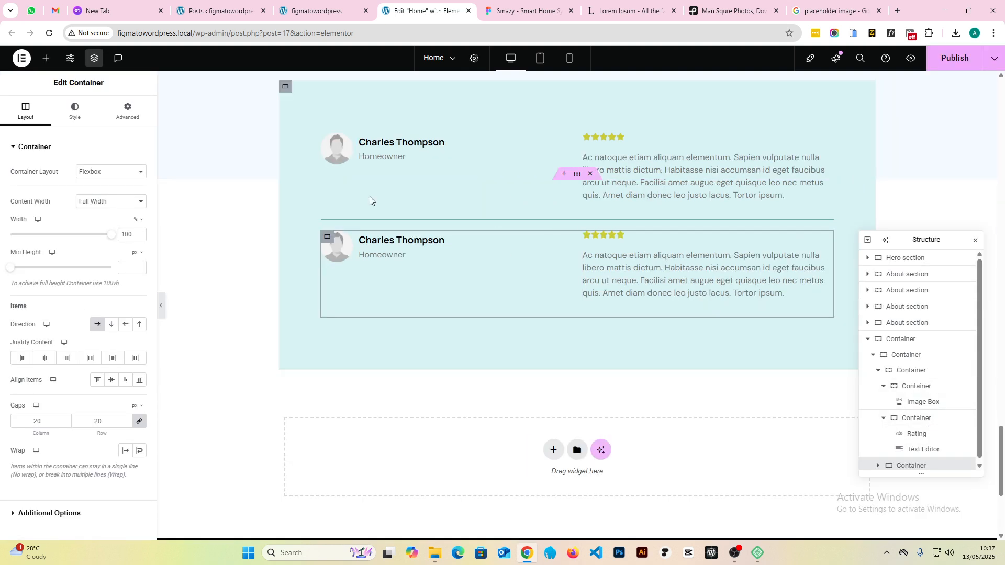
# - Set the top padding of the second testimonial row container to 20 px
pyautogui.click(128, 116)
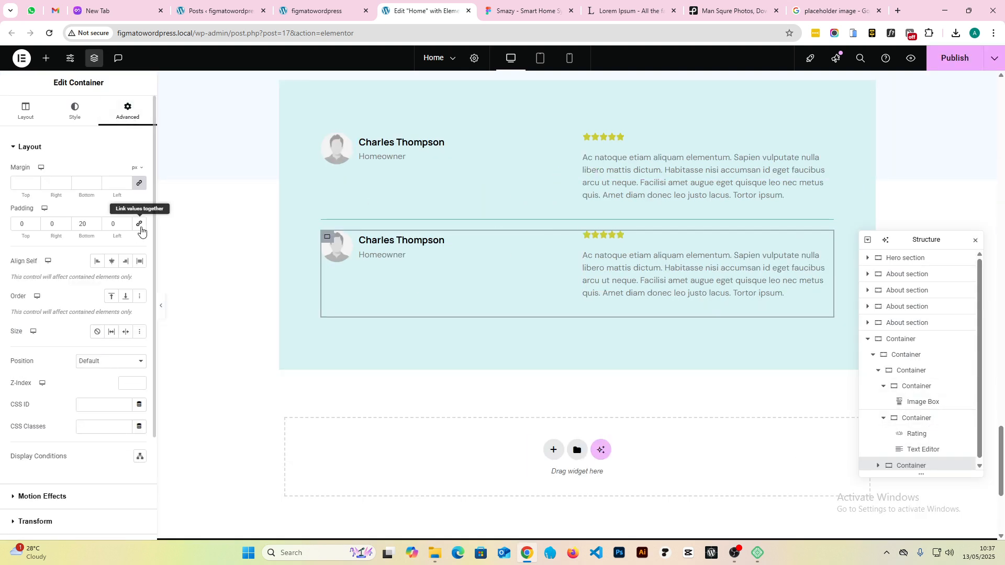
pyautogui.click(19, 221)
pyautogui.write('2')
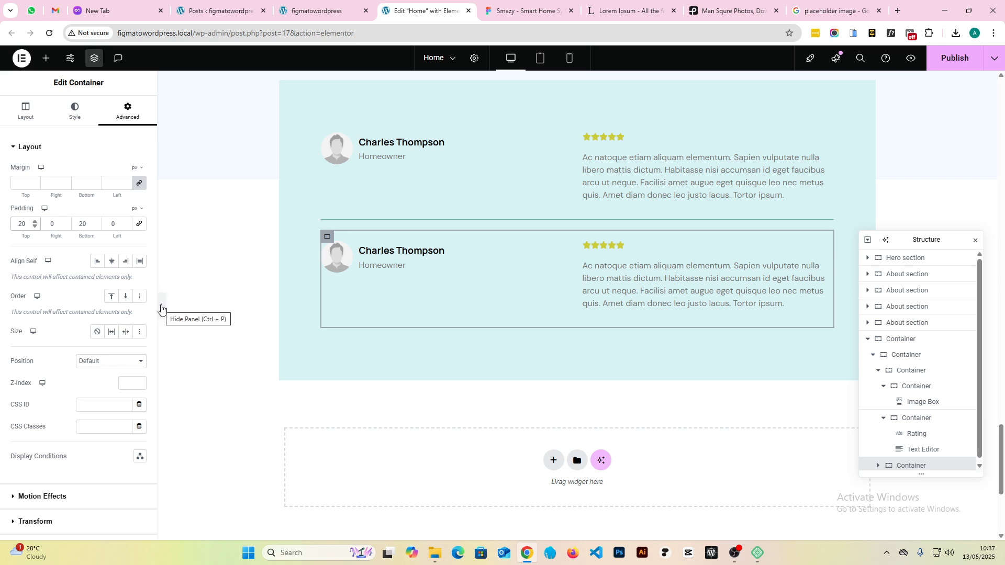
# - Duplicate the second testimonial row to get a third one and compare the rows with the Figma design
pyautogui.rightClick(328, 239)
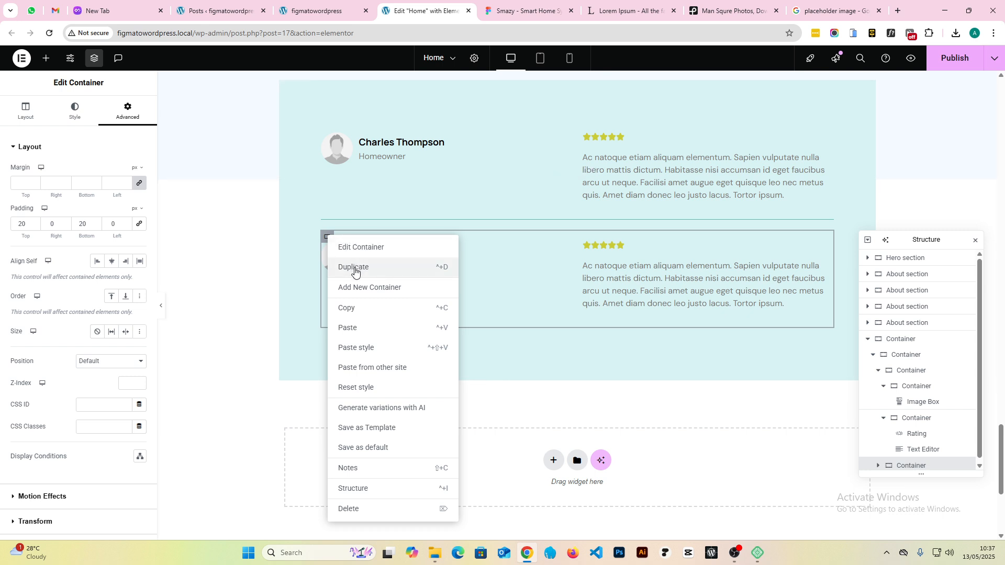
pyautogui.click(366, 287)
pyautogui.click(523, 10)
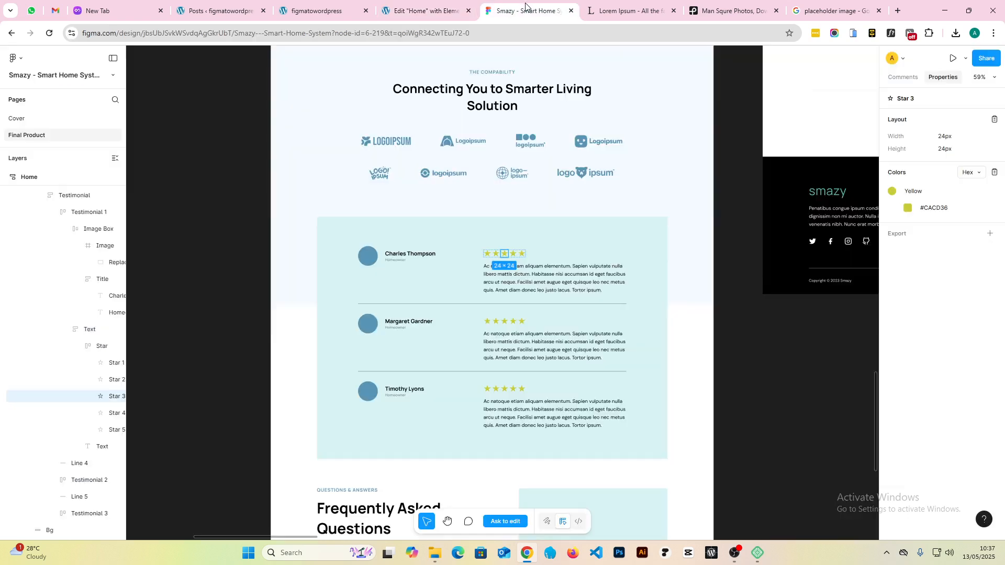
pyautogui.click(446, 13)
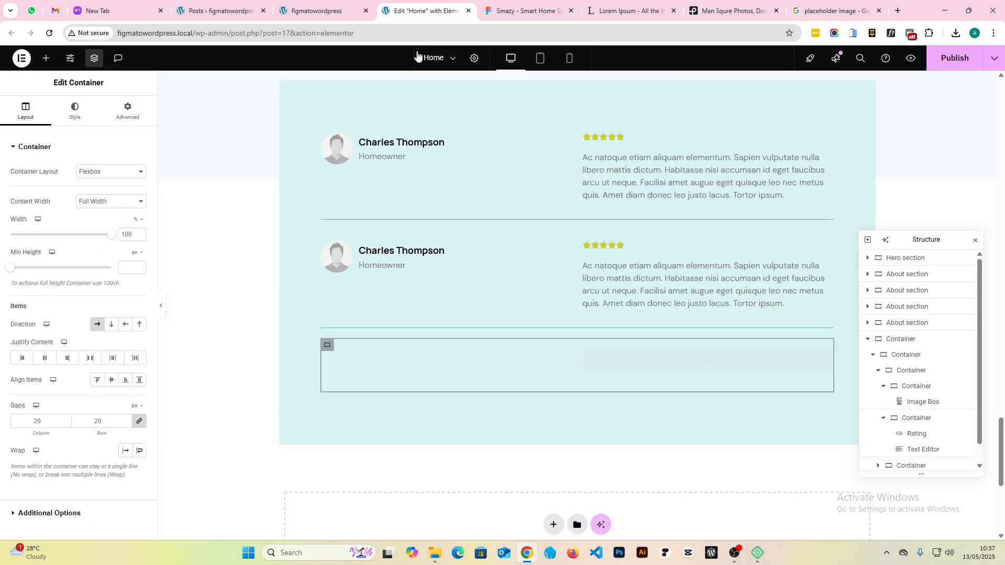
# - Set the third testimonial row's border type to None and preview the finished desktop section
pyautogui.click(127, 112)
pyautogui.click(75, 111)
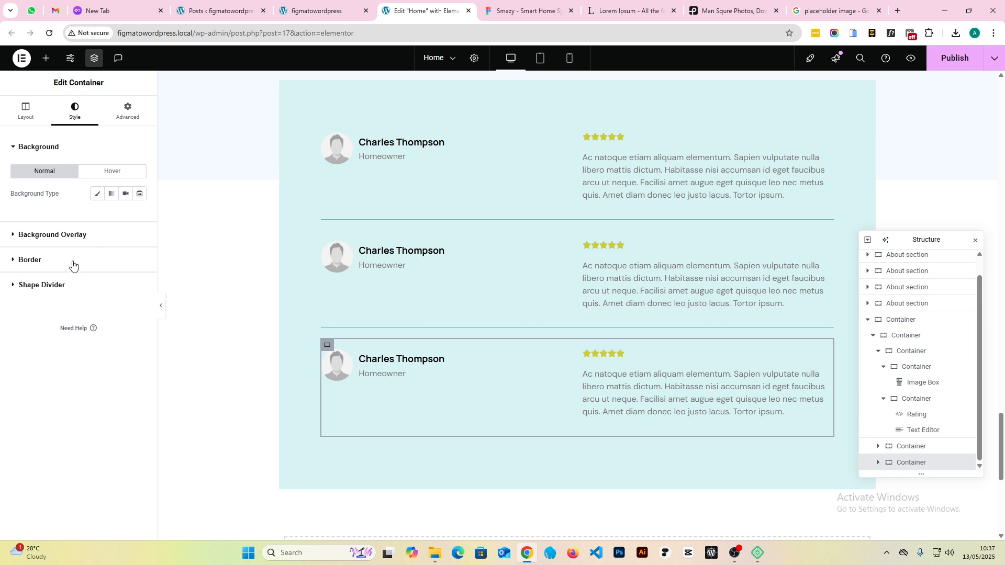
pyautogui.click(73, 261)
pyautogui.click(105, 244)
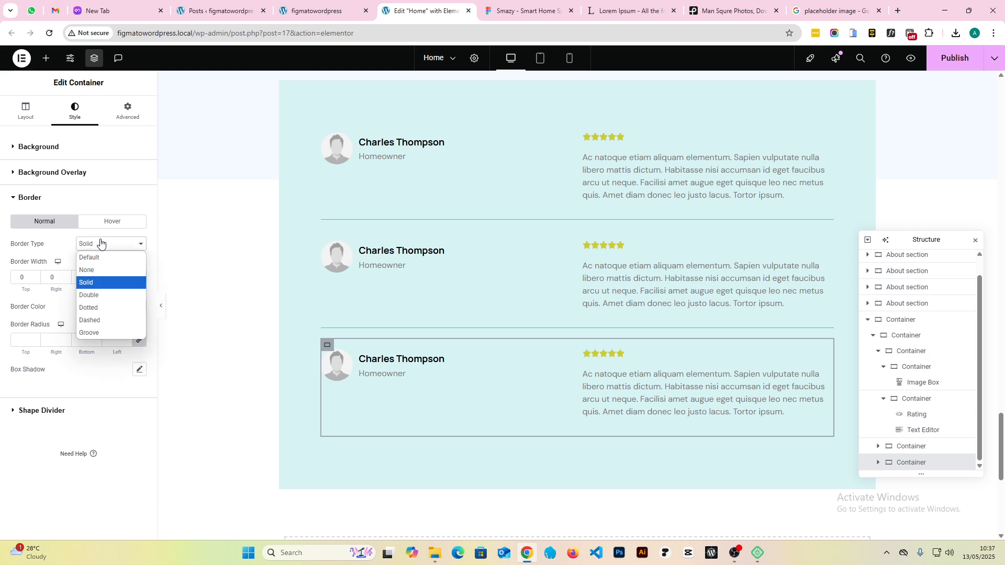
pyautogui.click(99, 268)
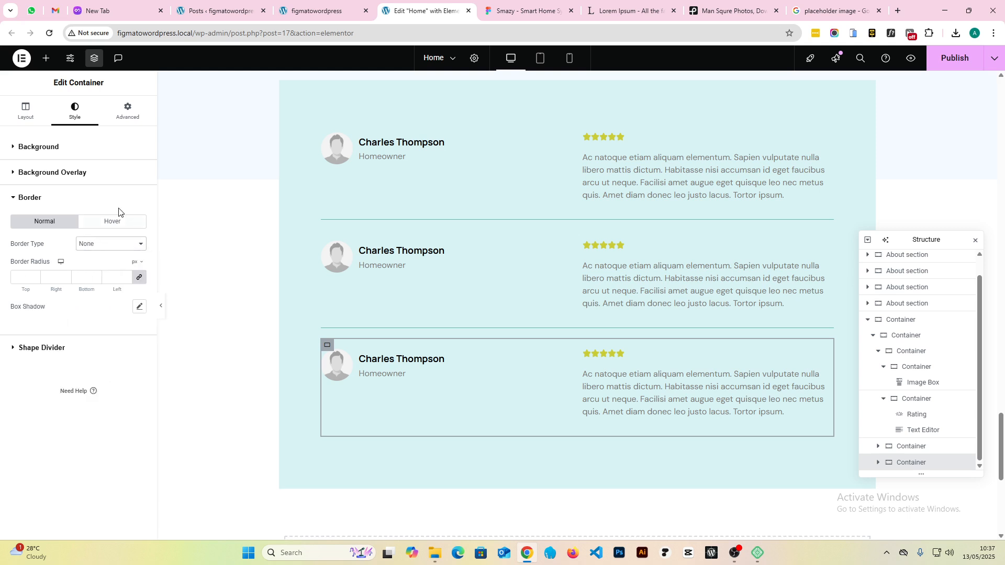
pyautogui.click(162, 307)
pyautogui.scroll(-2, 564, 341)
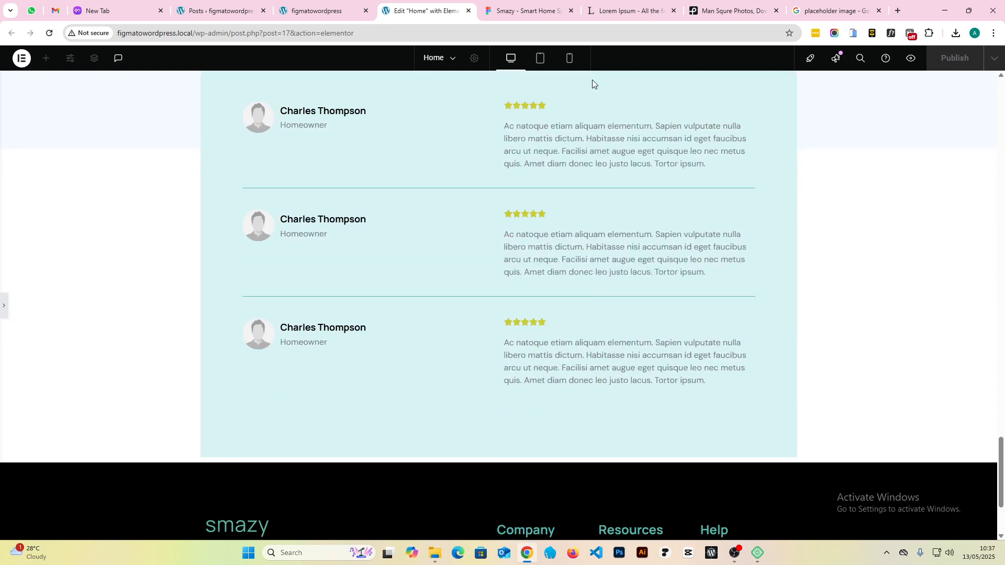
# - Examine how the testimonial section looks in the tablet portrait and mobile previews
pyautogui.click(542, 63)
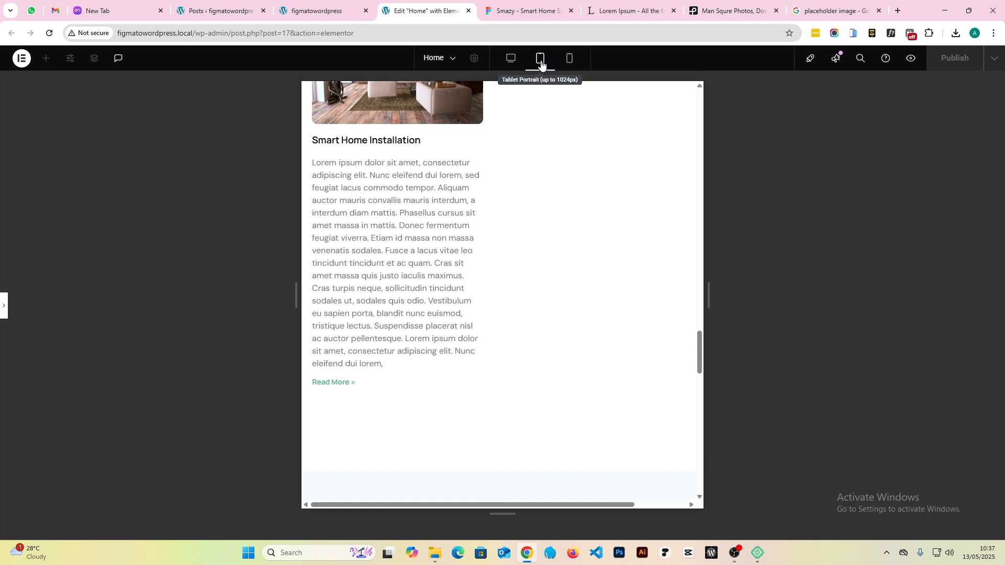
pyautogui.scroll(-5, 522, 267)
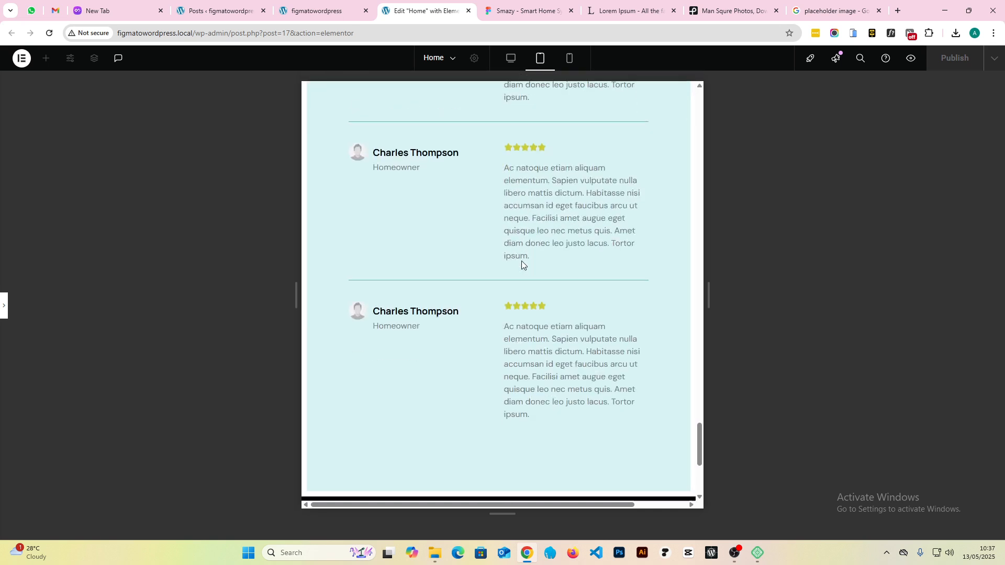
pyautogui.scroll(4, 521, 259)
pyautogui.click(569, 58)
pyautogui.scroll(-10, 556, 150)
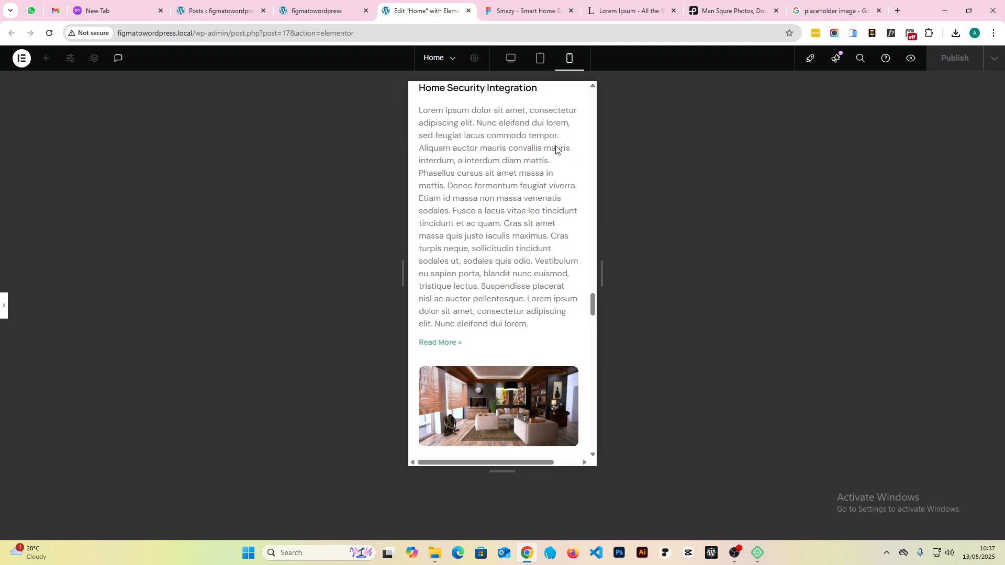
pyautogui.scroll(5, 542, 214)
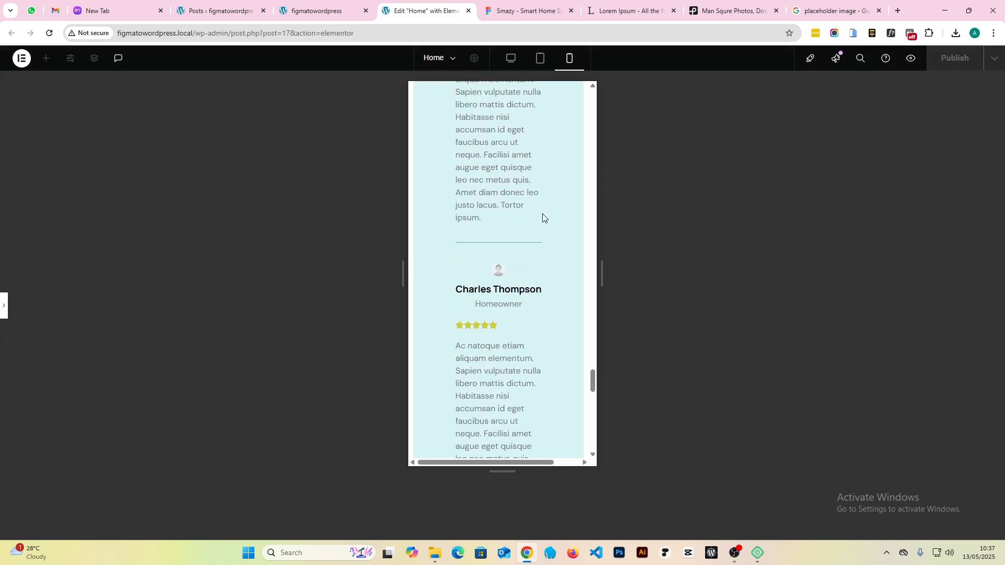
# - Set the testimonial box container's mobile padding to 60 px top and bottom and 20 px left and right
pyautogui.click(2, 303)
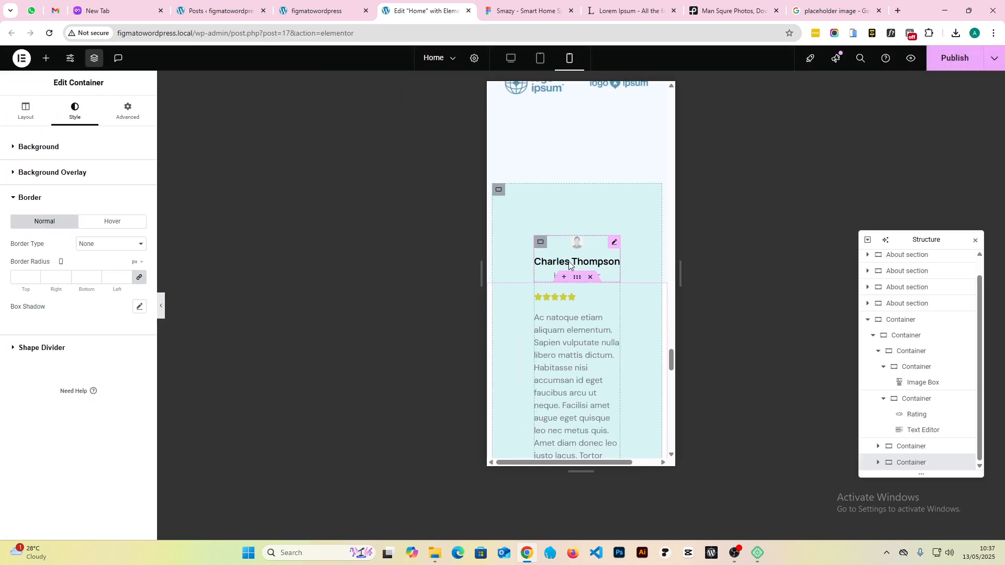
pyautogui.click(498, 189)
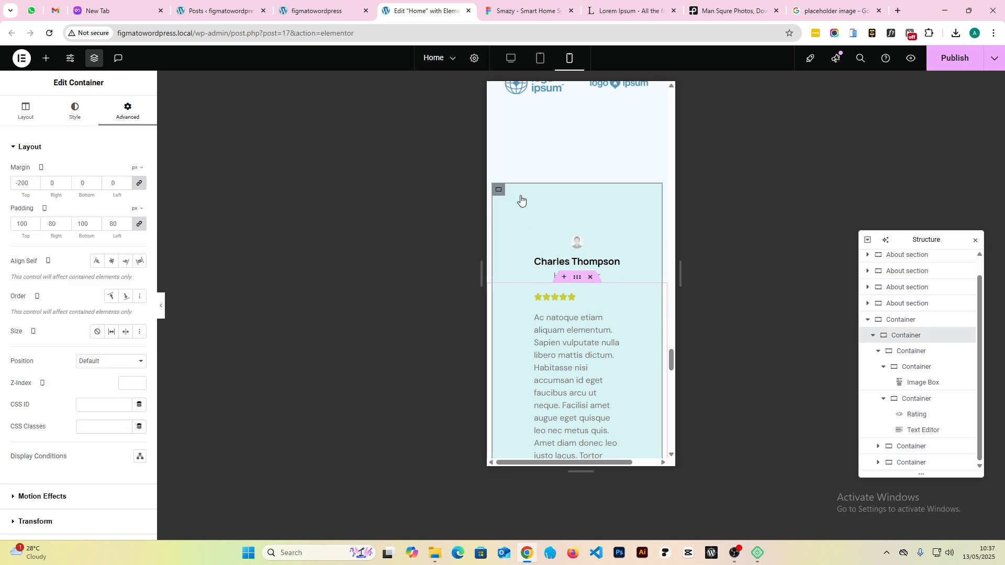
pyautogui.click(141, 225)
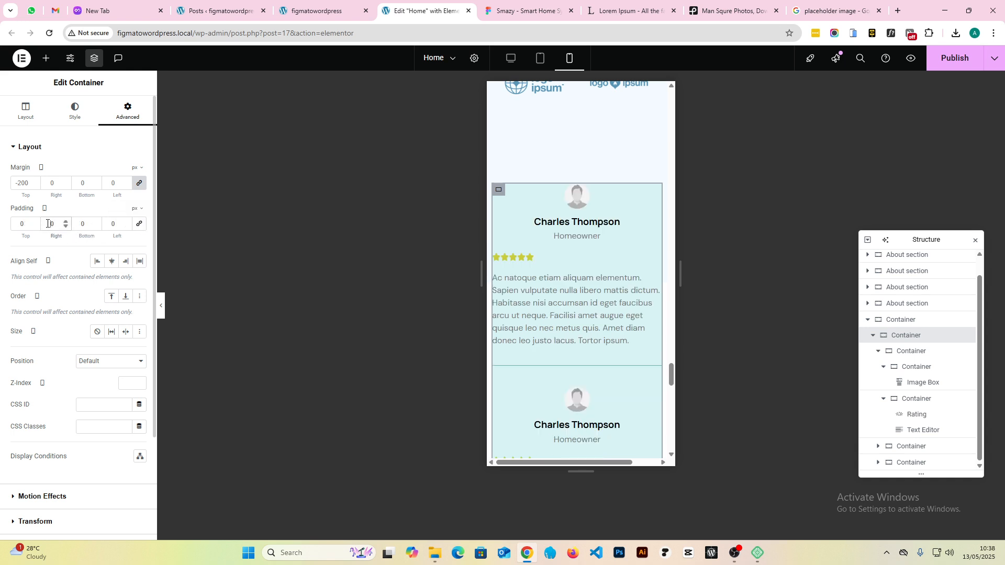
pyautogui.write('2')
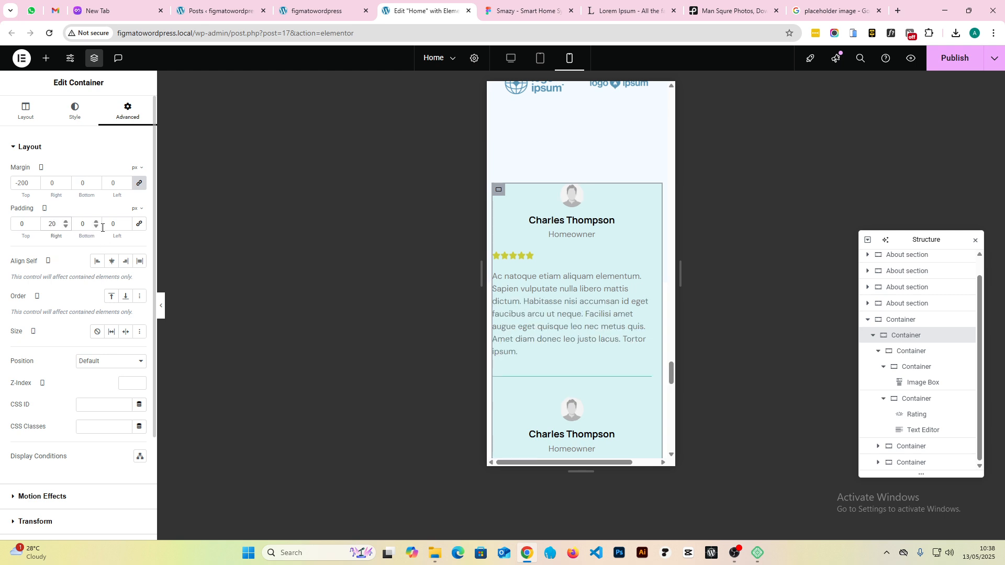
pyautogui.write('2')
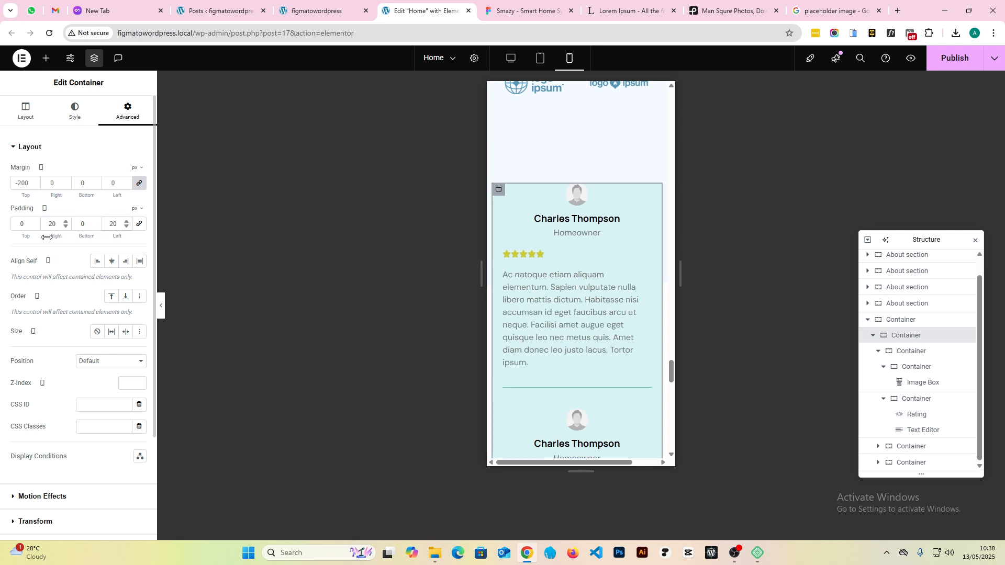
pyautogui.write('6')
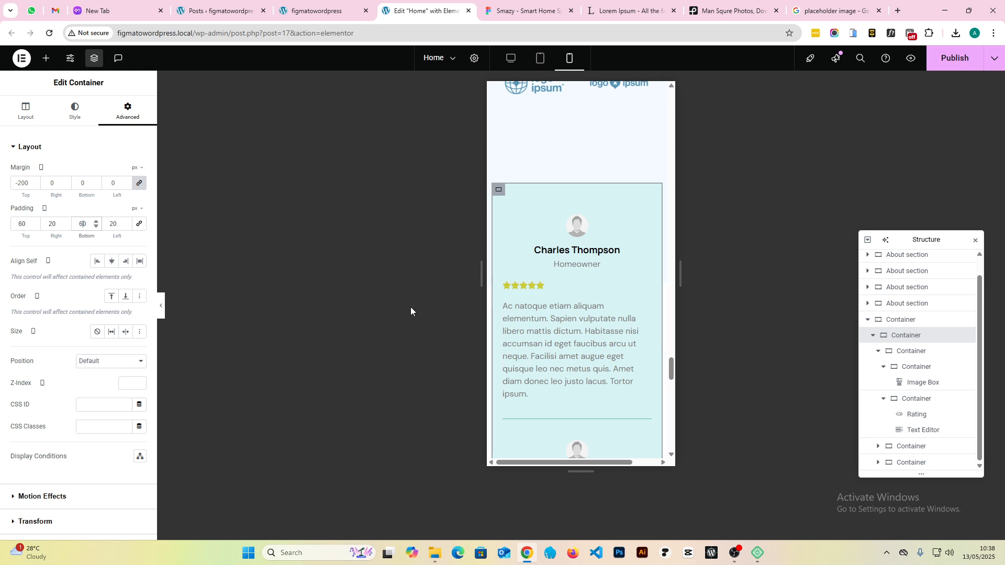
# - Try left-aligning the image boxes of the first and second testimonials in the mobile layout
pyautogui.click(589, 225)
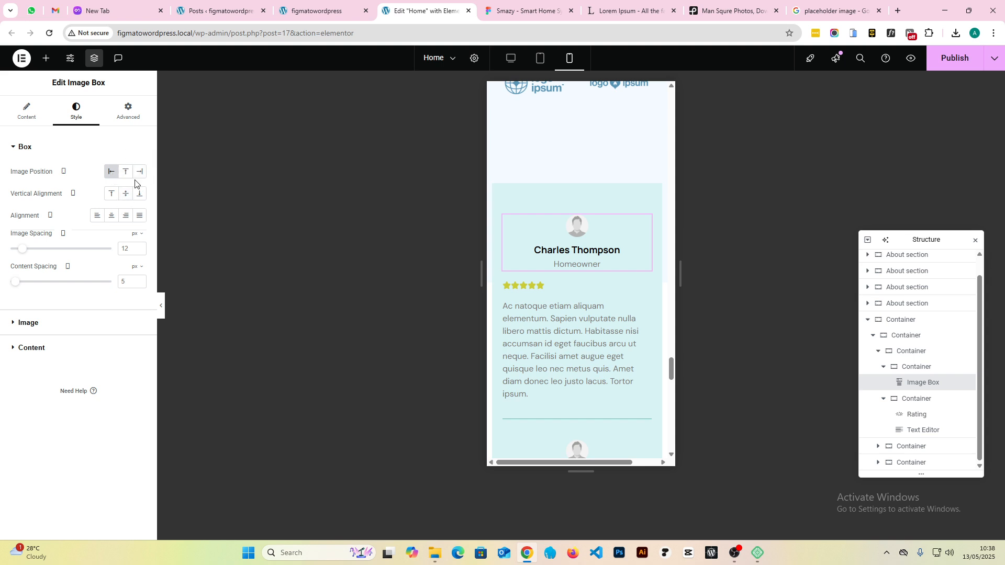
pyautogui.click(96, 218)
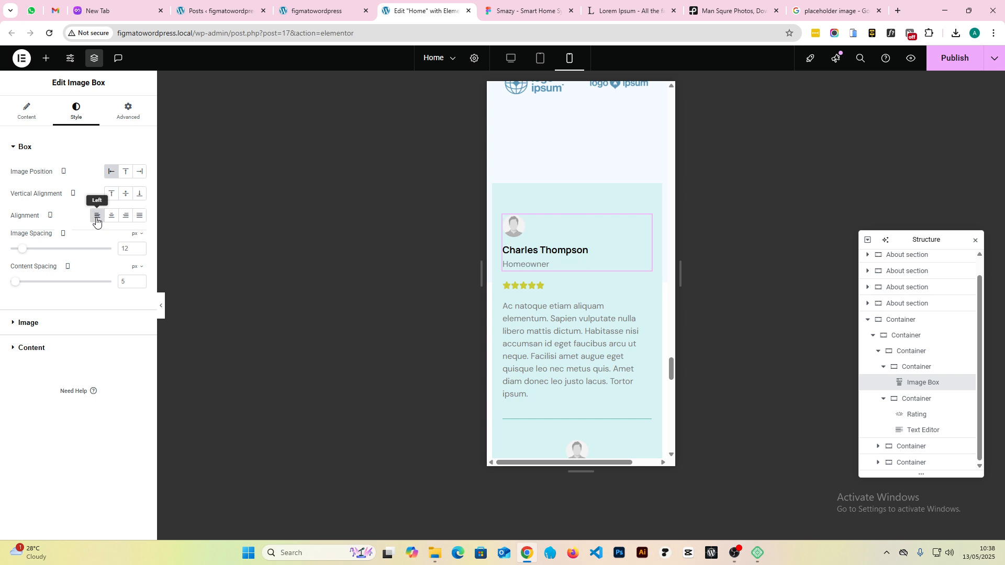
pyautogui.scroll(-4, 547, 293)
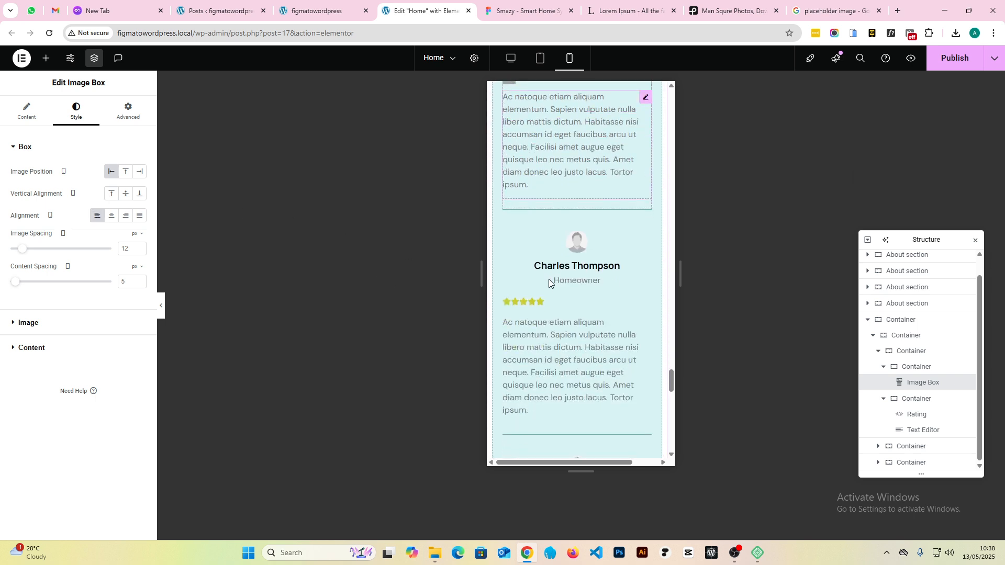
pyautogui.click(592, 250)
pyautogui.click(77, 111)
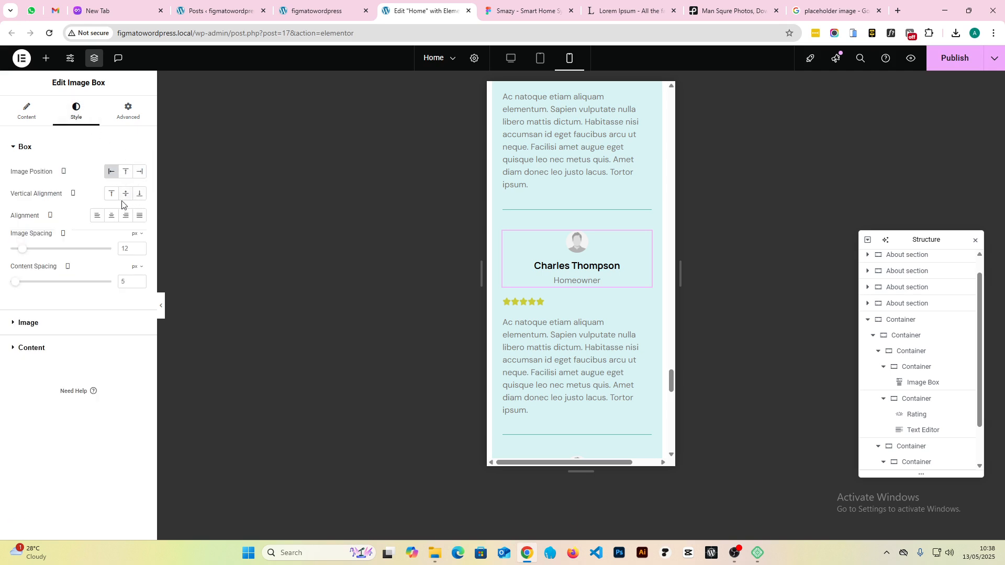
pyautogui.click(97, 215)
pyautogui.scroll(-3, 521, 266)
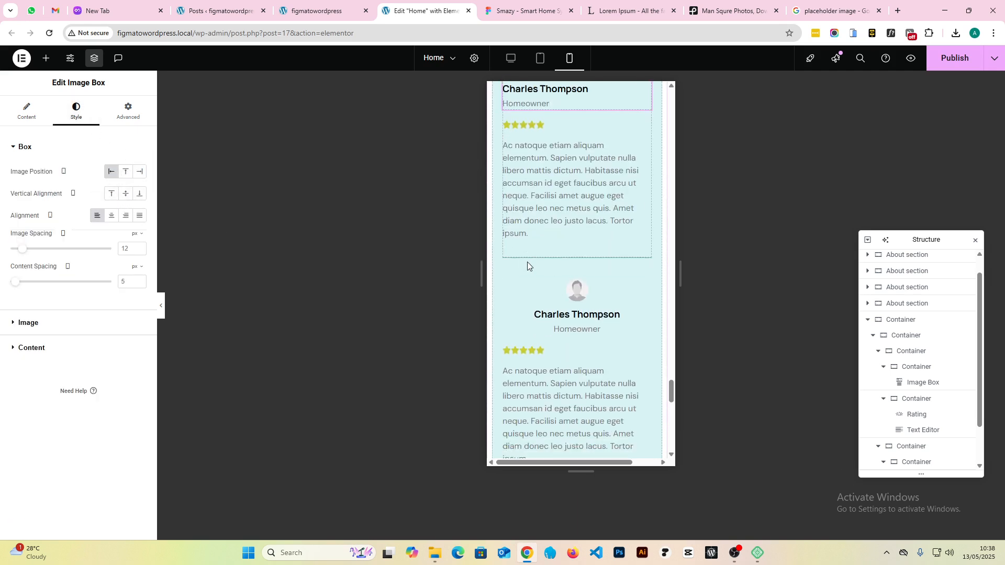
pyautogui.scroll(-3, 527, 262)
pyautogui.scroll(9, 577, 238)
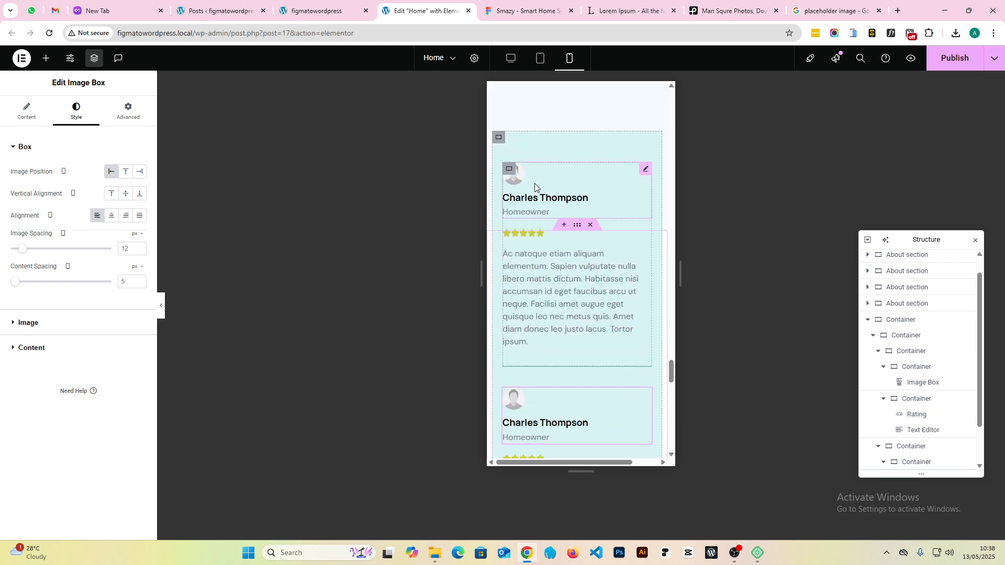
# - Center the first testimonial's image box, review text and star rating in the mobile layout
pyautogui.click(111, 215)
pyautogui.click(563, 271)
pyautogui.click(77, 116)
pyautogui.click(112, 171)
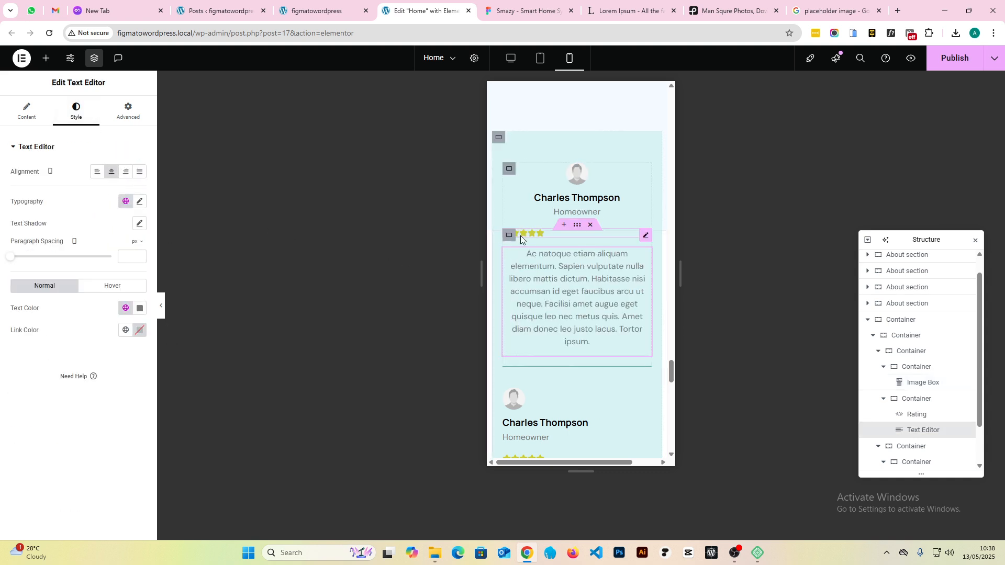
pyautogui.click(524, 235)
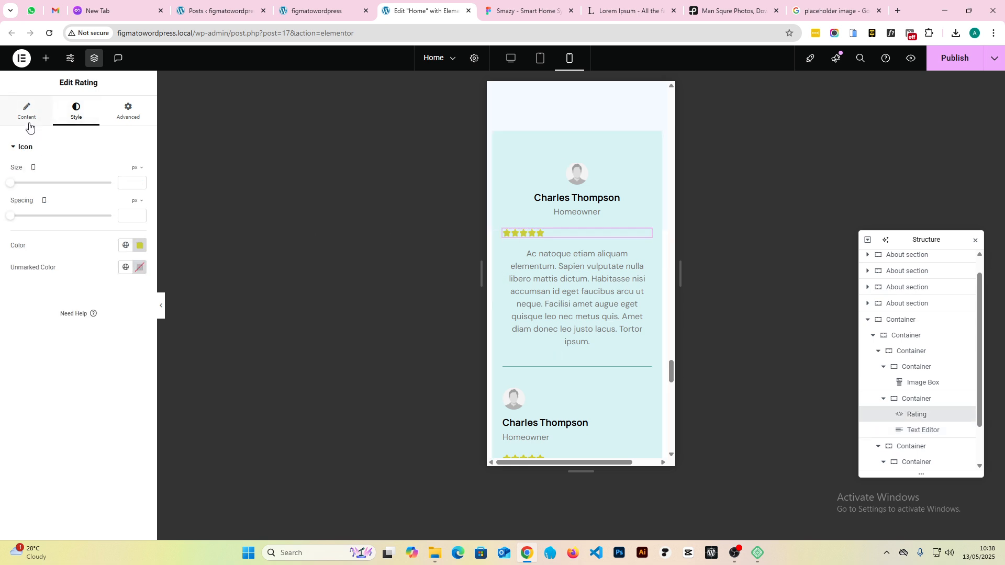
pyautogui.click(26, 115)
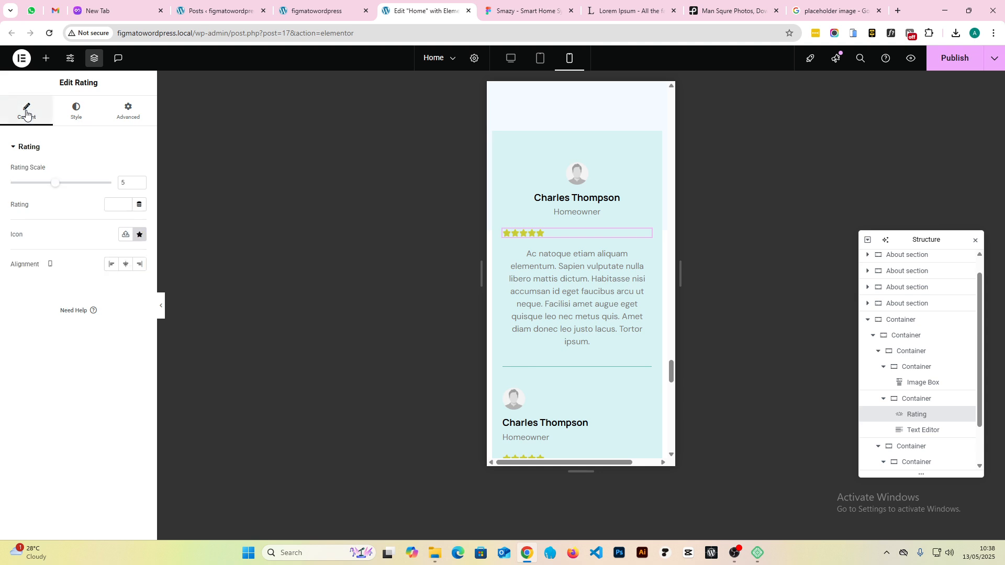
pyautogui.click(126, 264)
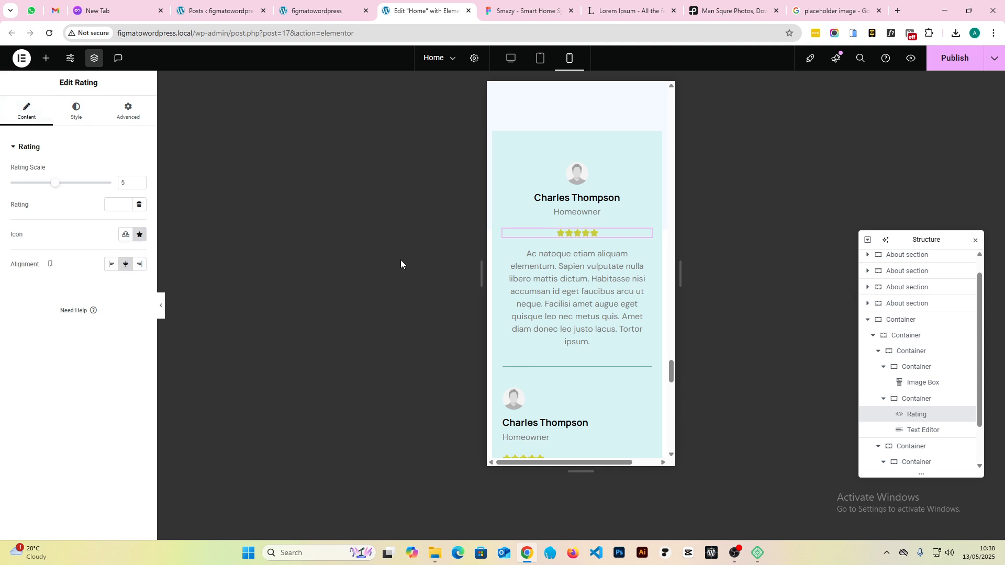
# - Clear the left alignment from the second testimonial's image box in the mobile layout
pyautogui.scroll(-3, 584, 234)
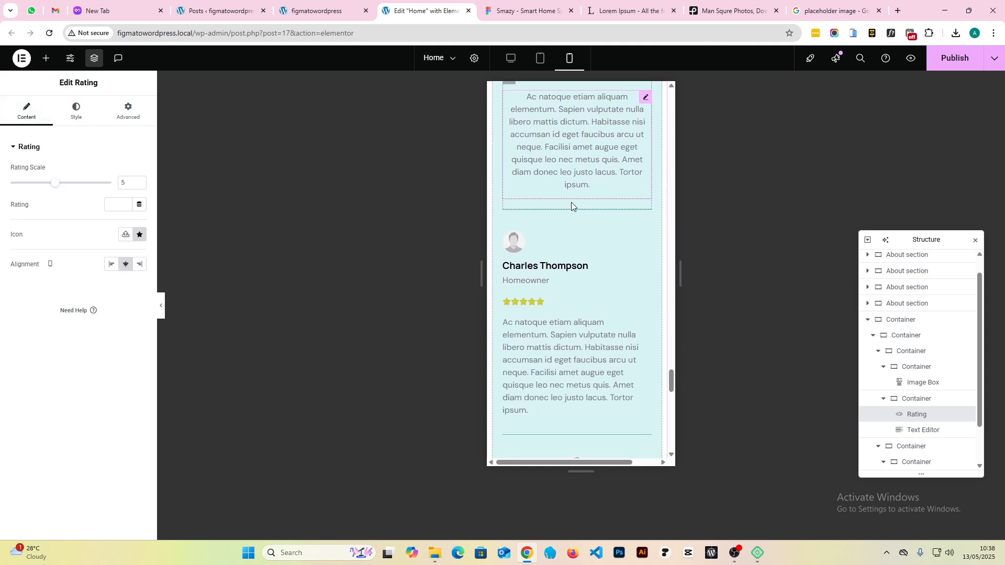
pyautogui.click(541, 266)
pyautogui.click(76, 111)
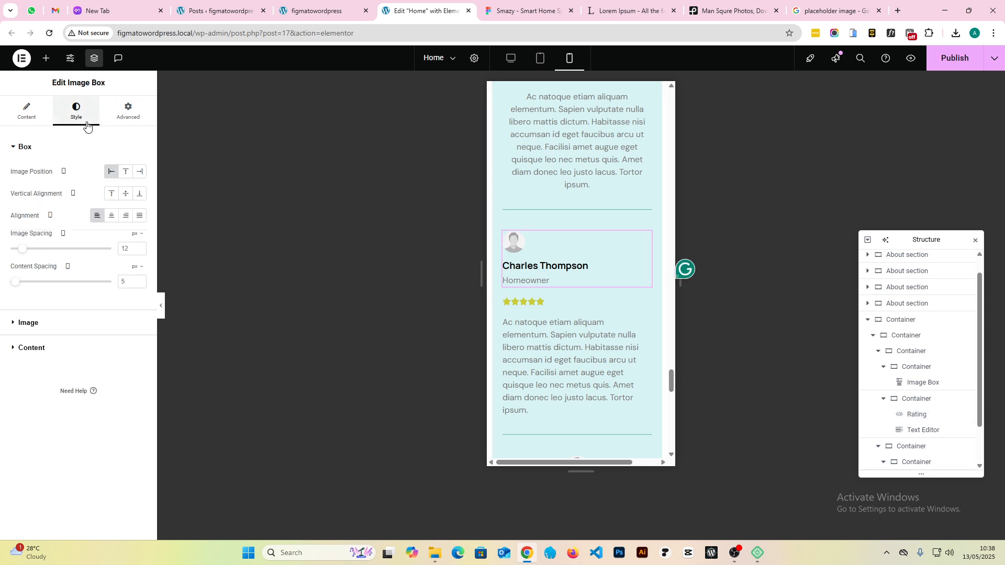
pyautogui.click(97, 216)
# - Center the second testimonial's star rating and review text in the mobile layout
pyautogui.click(566, 304)
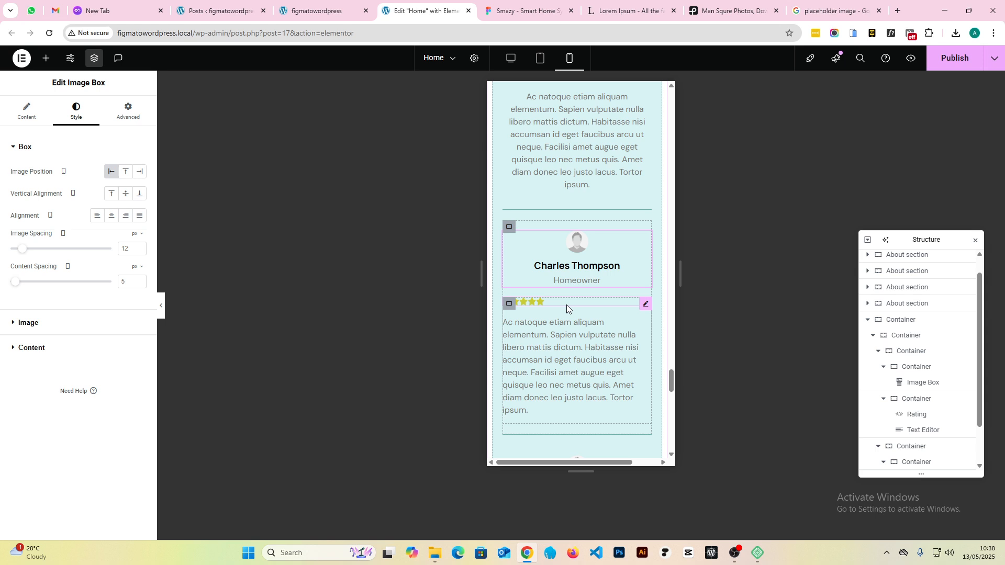
pyautogui.click(76, 110)
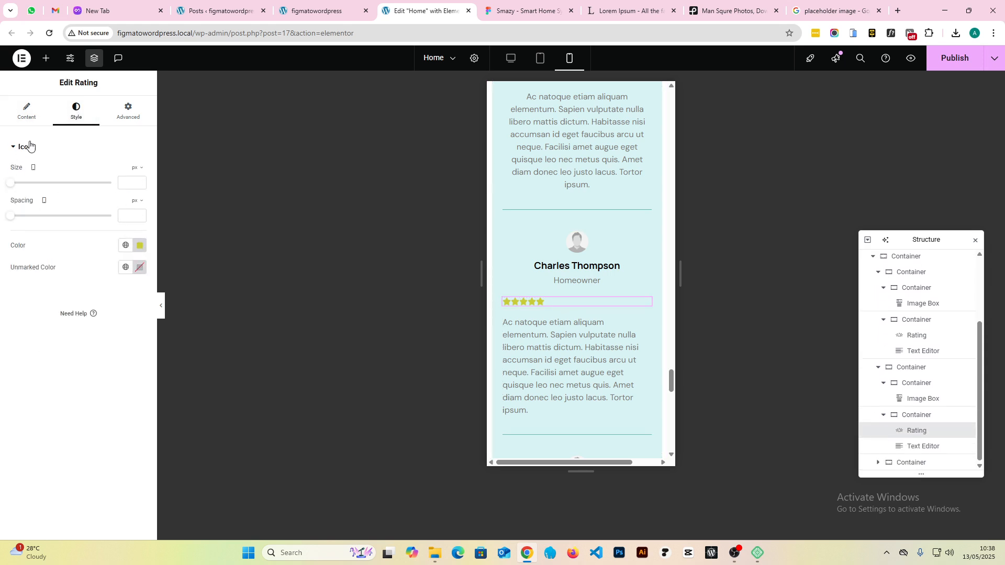
pyautogui.click(26, 111)
pyautogui.click(125, 264)
pyautogui.scroll(-3, 592, 269)
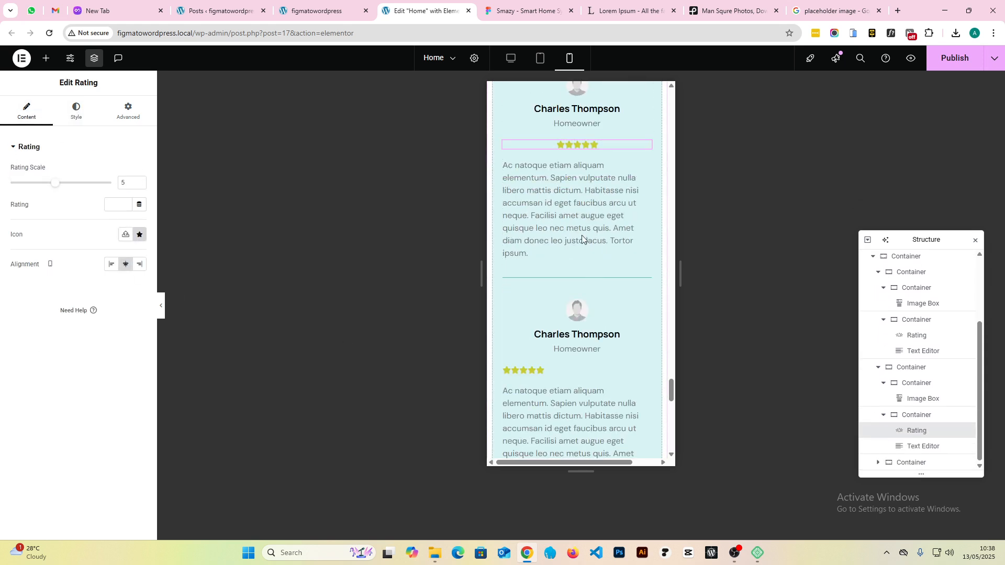
pyautogui.click(573, 196)
pyautogui.click(76, 110)
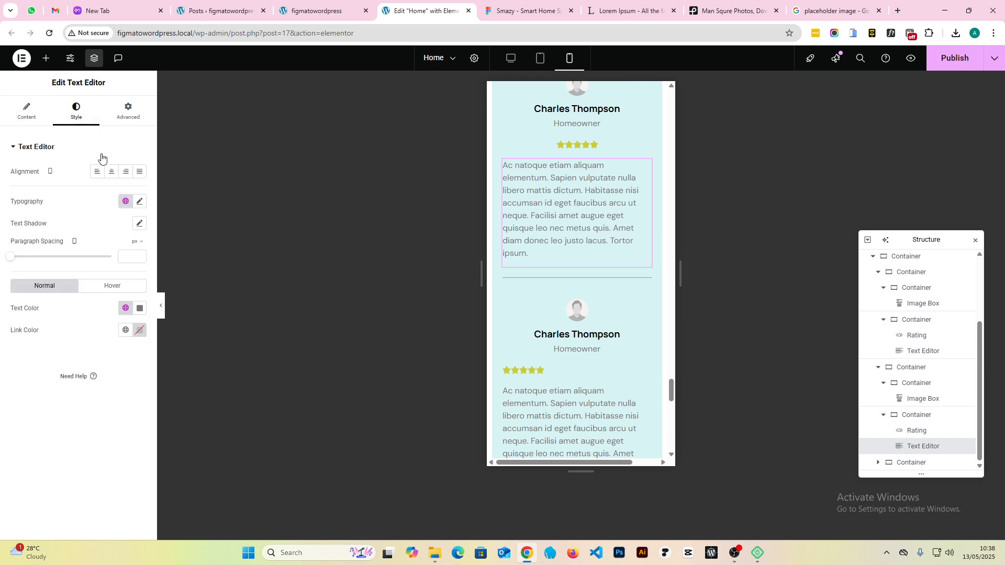
pyautogui.click(111, 171)
# - Center the third testimonial's star rating and review text in the mobile layout
pyautogui.scroll(-2, 582, 319)
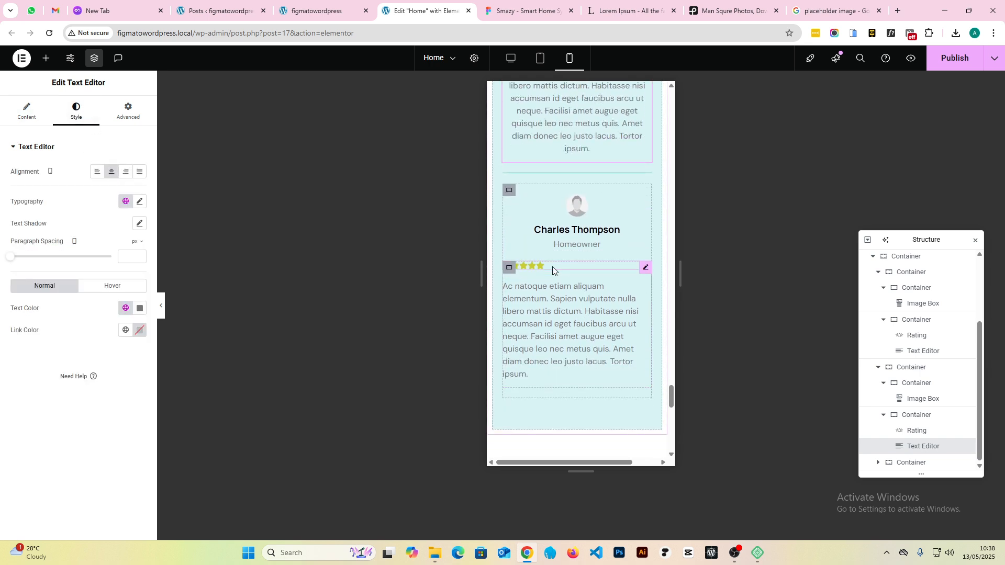
pyautogui.click(552, 268)
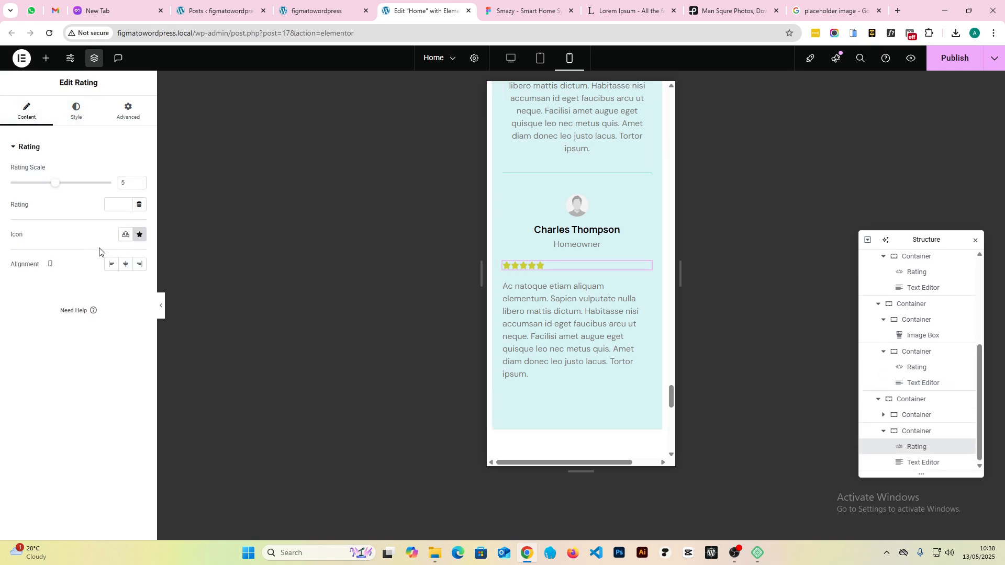
pyautogui.click(126, 263)
pyautogui.click(555, 324)
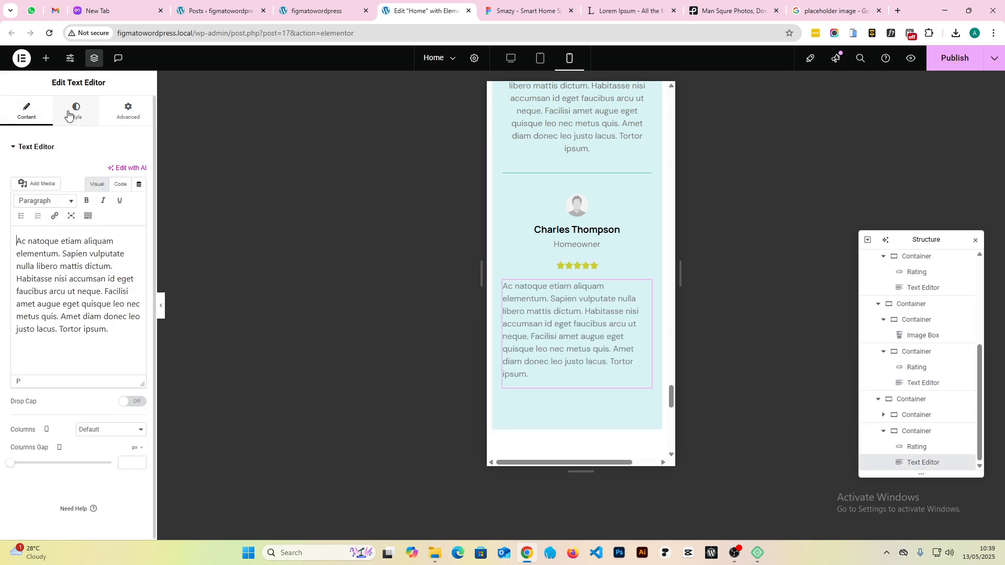
pyautogui.click(112, 171)
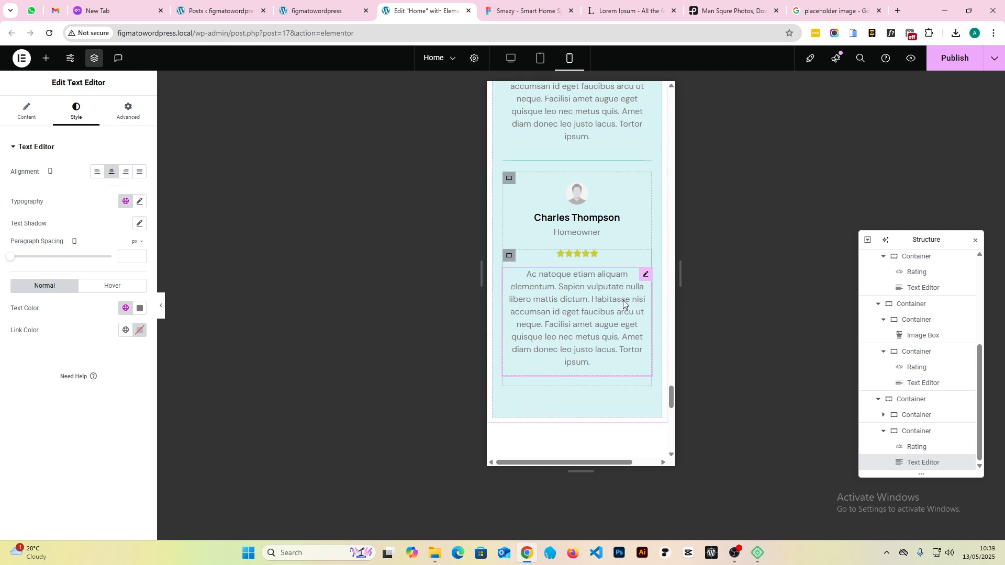
# - Examine the testimonial section in the mobile preview and in the desktop preview down to the footer
pyautogui.click(163, 310)
pyautogui.scroll(5, 489, 306)
pyautogui.scroll(-6, 489, 308)
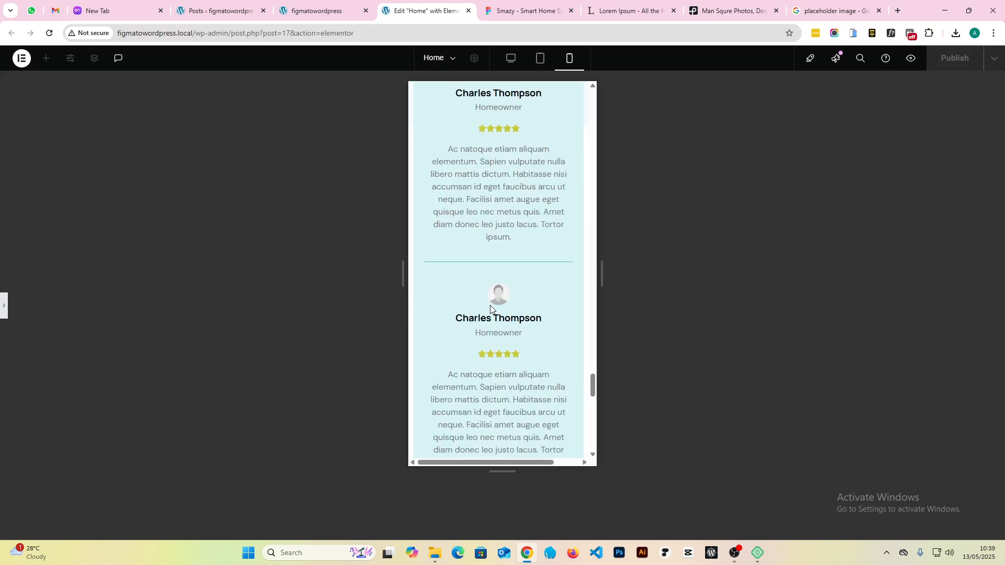
pyautogui.click(507, 59)
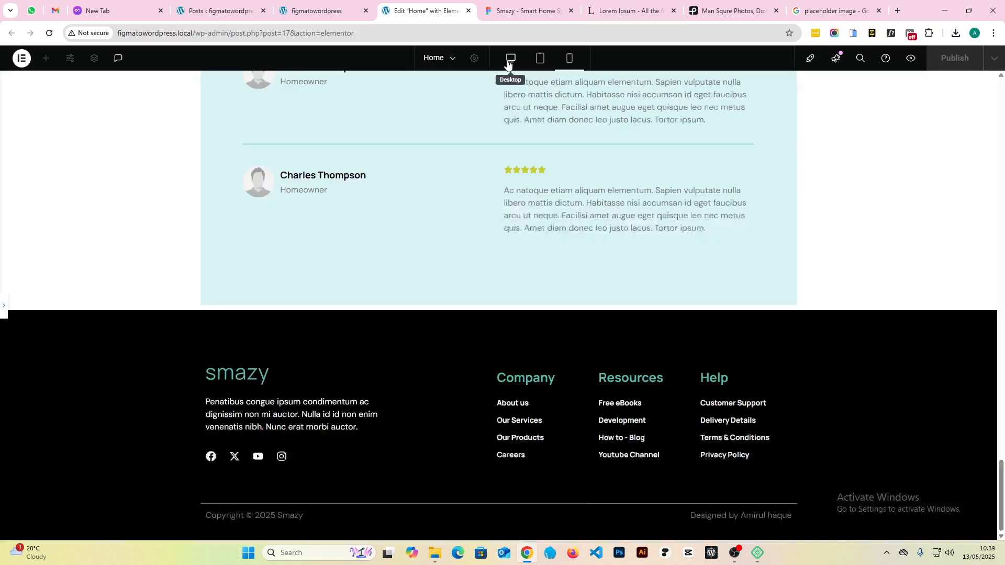
pyautogui.scroll(3, 486, 285)
pyautogui.scroll(-3, 400, 345)
pyautogui.scroll(4, 366, 366)
pyautogui.scroll(-3, 350, 387)
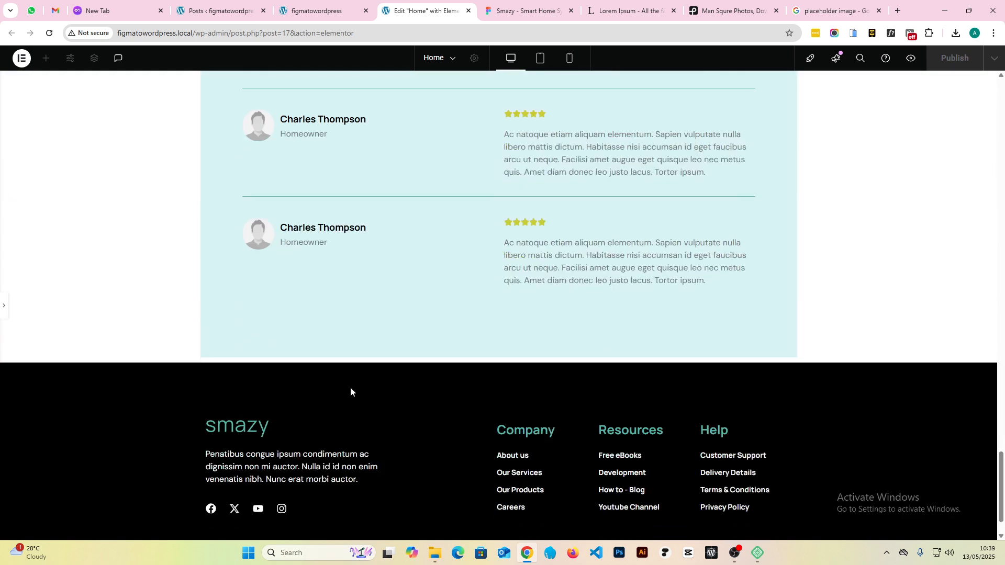
# - Set the outer testimonial section container's desktop padding to 100 px at the bottom and 0 elsewhere, and publish the page
pyautogui.click(6, 302)
pyautogui.scroll(4, 496, 274)
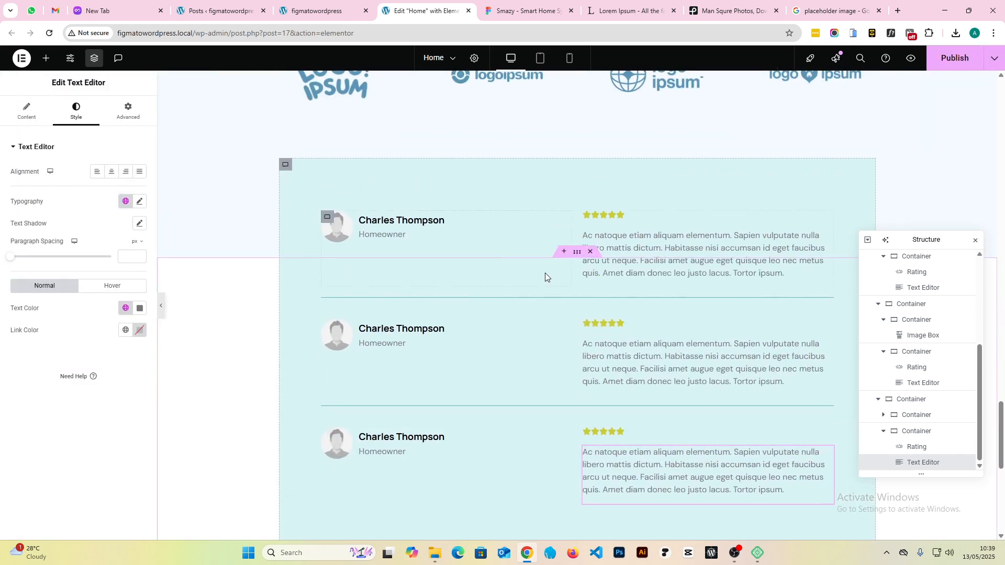
pyautogui.click(577, 252)
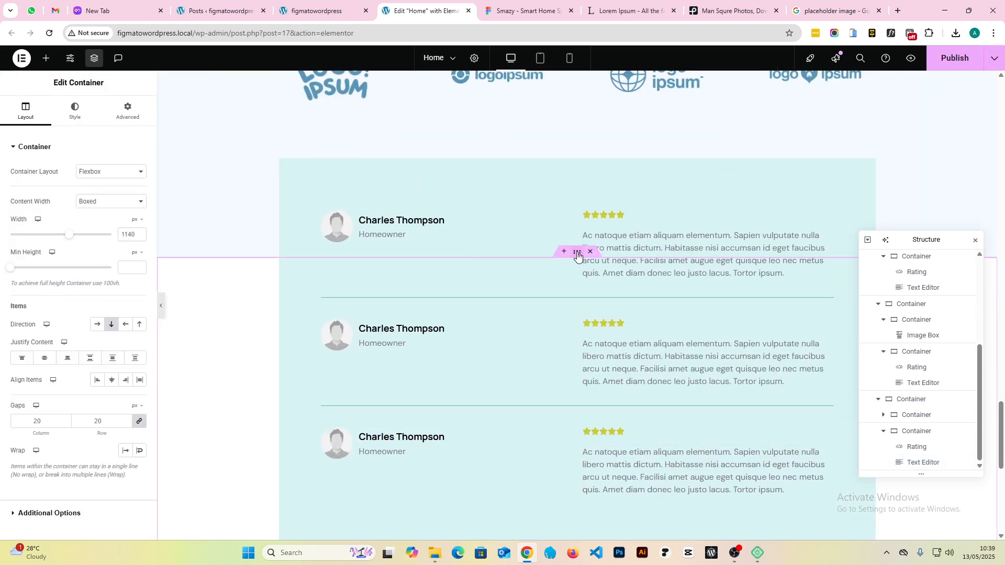
pyautogui.click(128, 111)
pyautogui.click(139, 224)
pyautogui.click(78, 224)
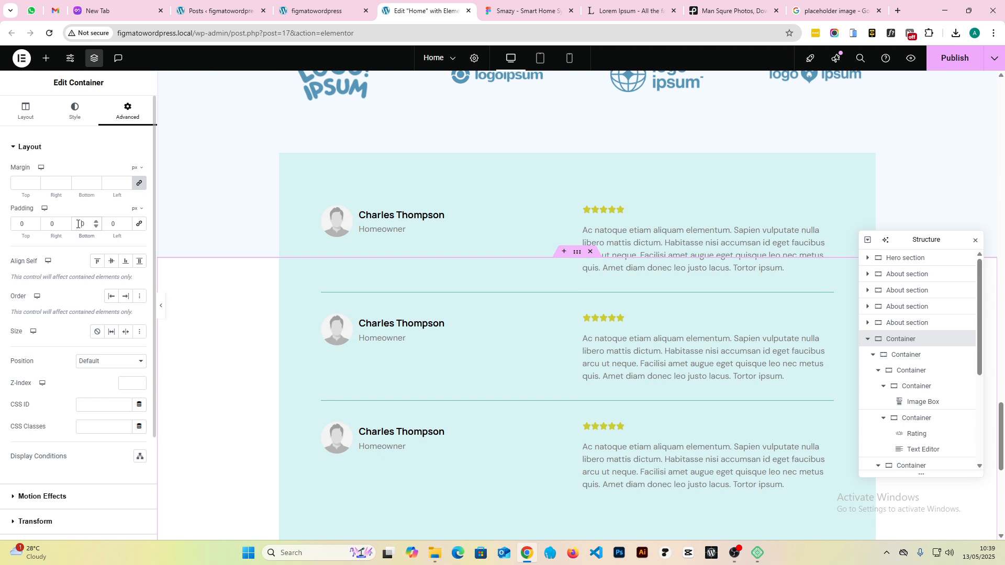
pyautogui.click(947, 64)
# - Review the page in the full-width desktop preview and switch to the live site
pyautogui.scroll(-5, 582, 217)
pyautogui.click(161, 306)
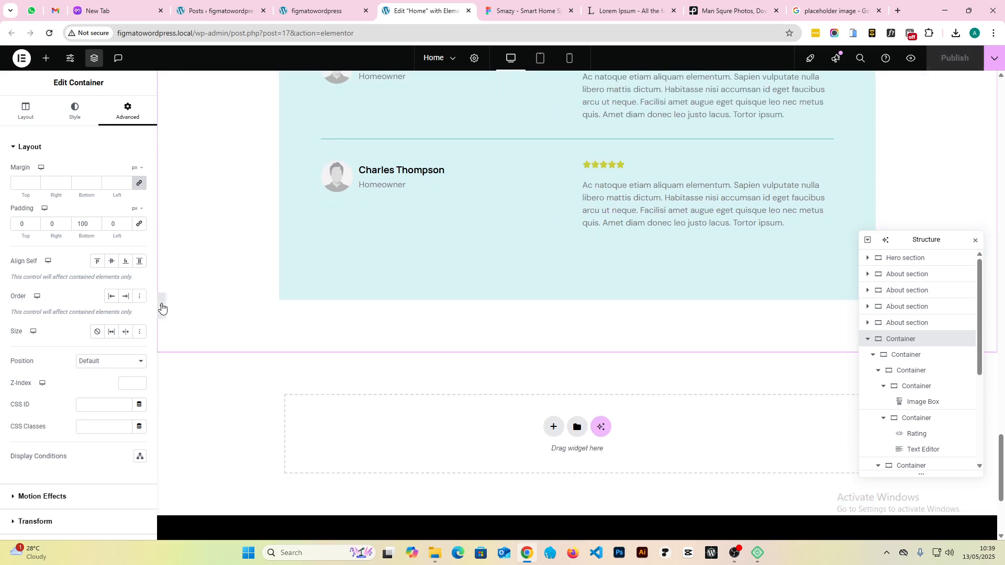
pyautogui.scroll(10, 503, 291)
pyautogui.scroll(15, 505, 291)
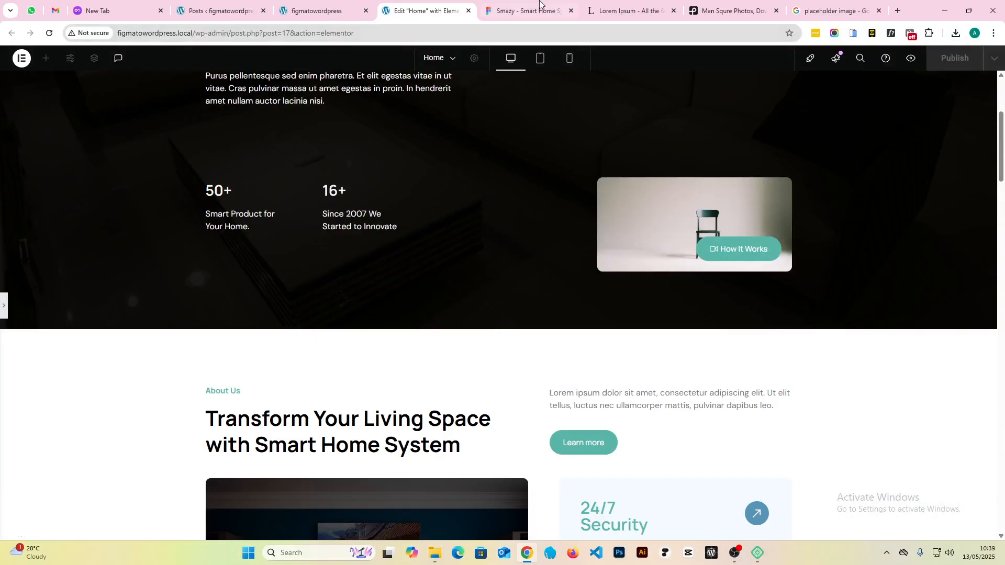
pyautogui.click(542, 8)
pyautogui.click(347, 7)
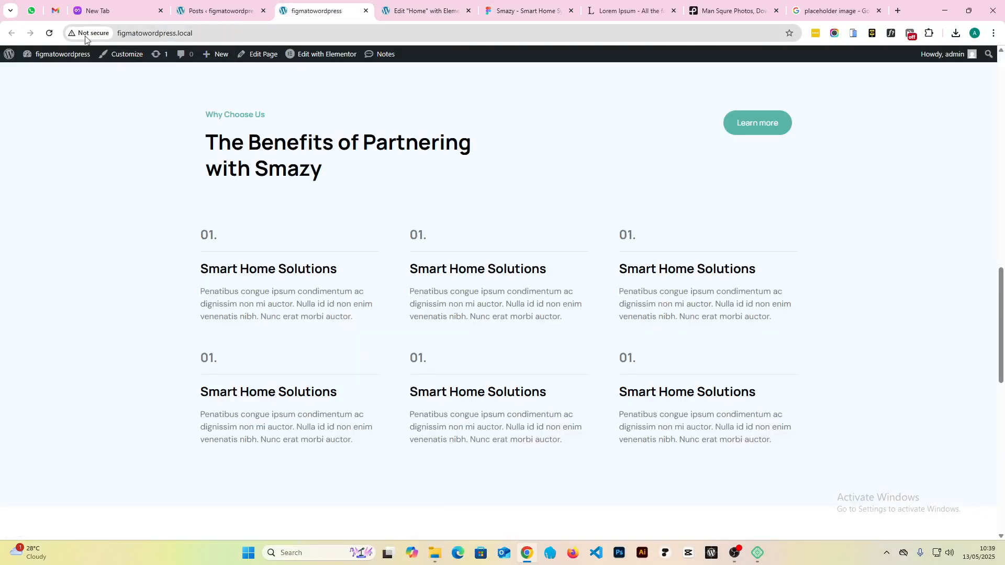
# - Reload the live home page and review it down to the three testimonial rows
pyautogui.click(51, 33)
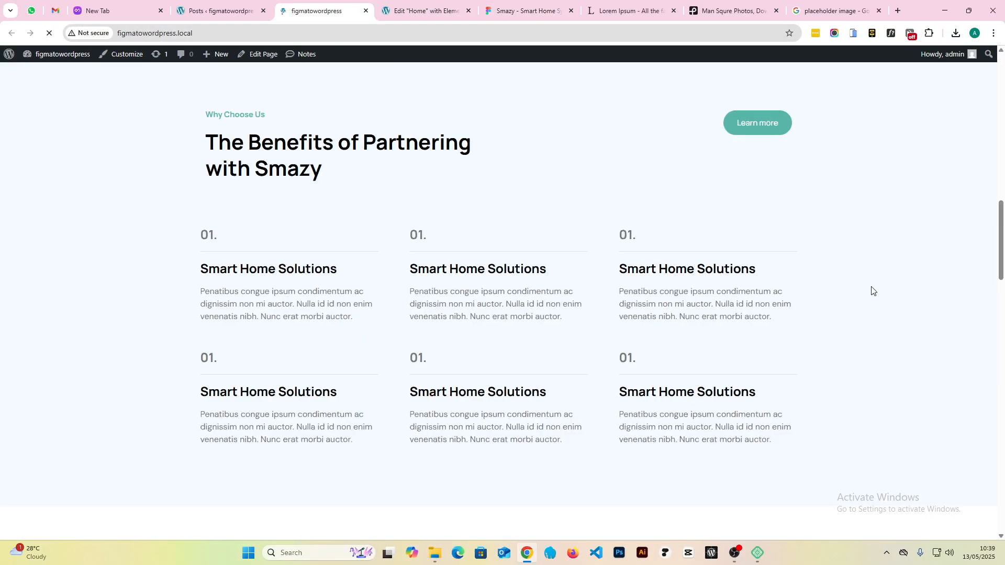
pyautogui.scroll(-20, 519, 252)
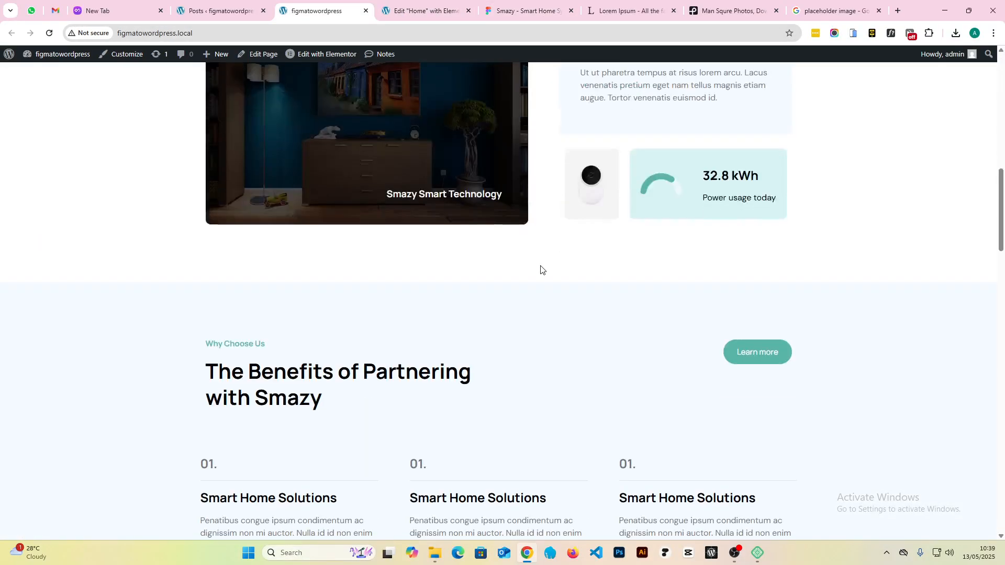
pyautogui.scroll(-18, 540, 270)
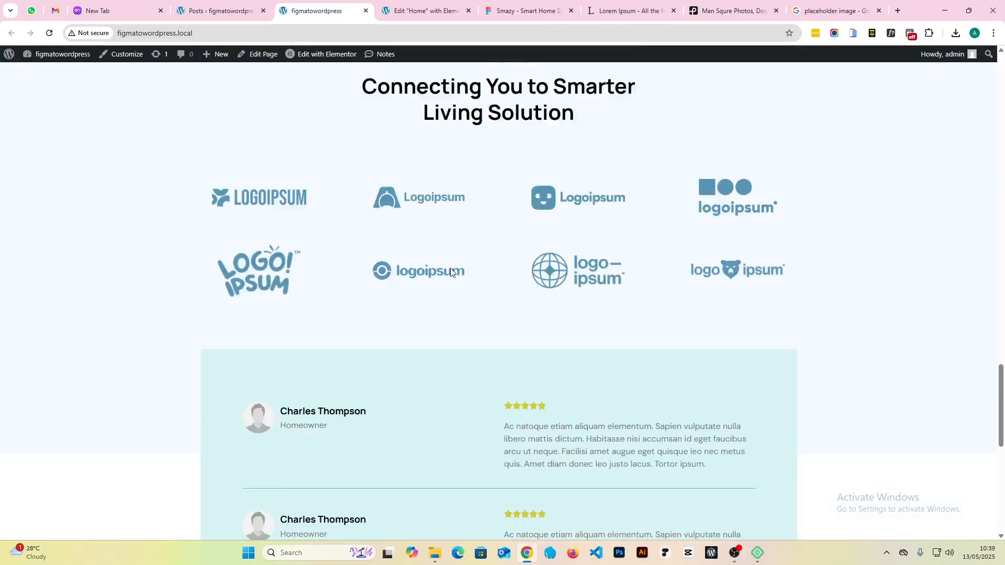
pyautogui.moveTo(494, 158); pyautogui.dragTo(669, 492)
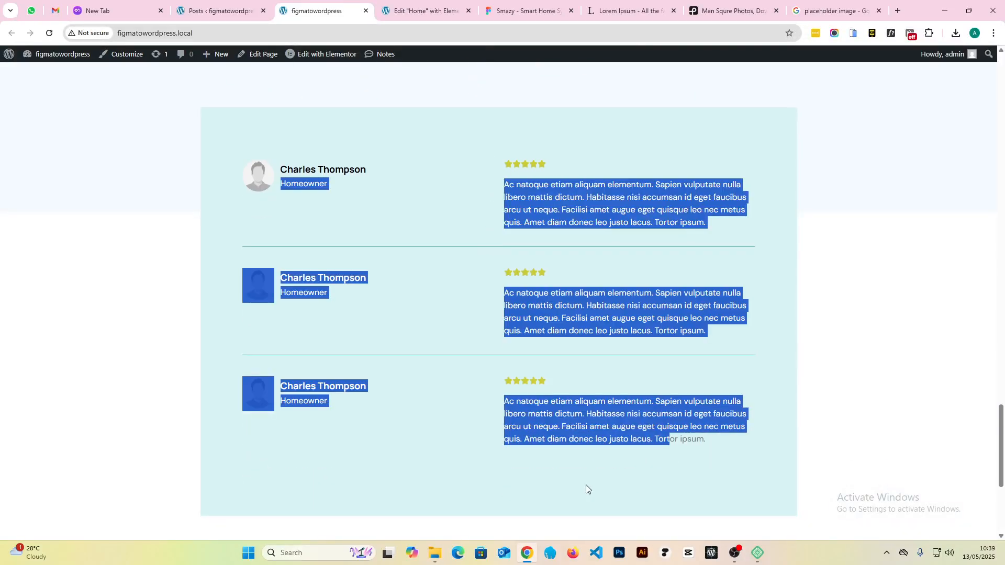
pyautogui.scroll(-4, 623, 489)
pyautogui.click(545, 293)
pyautogui.scroll(6, 545, 293)
pyautogui.scroll(-7, 488, 345)
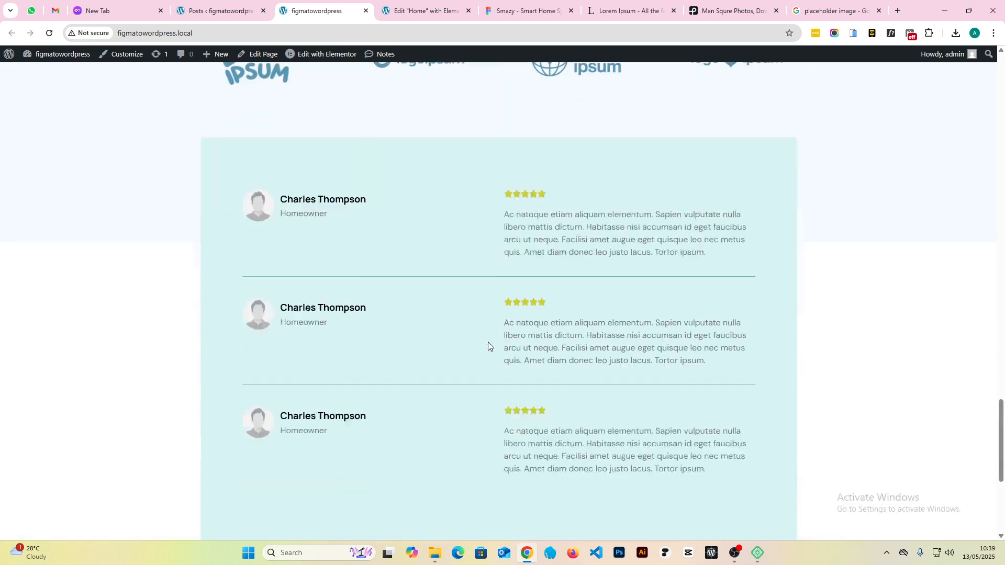
pyautogui.scroll(5, 587, 91)
# - Switch to the Figma design and select the FAQ section frame below the testimonials to examine its layout
pyautogui.click(526, 10)
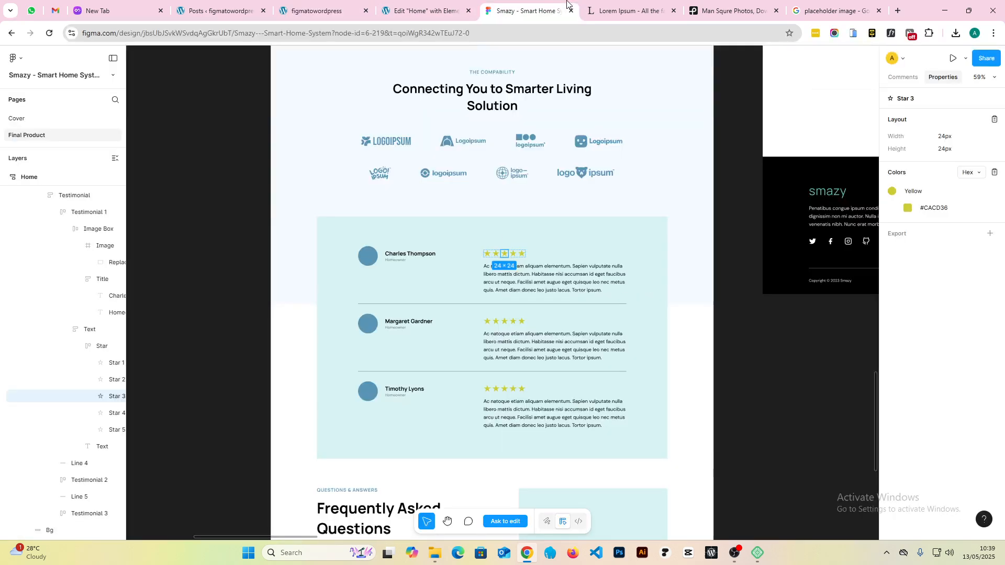
pyautogui.scroll(-6, 574, 333)
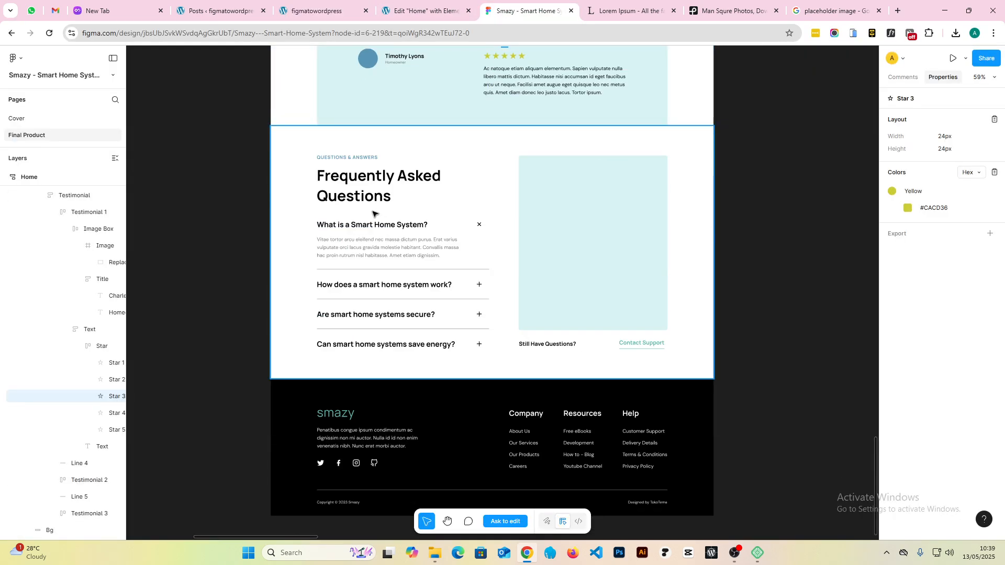
pyautogui.click(352, 186)
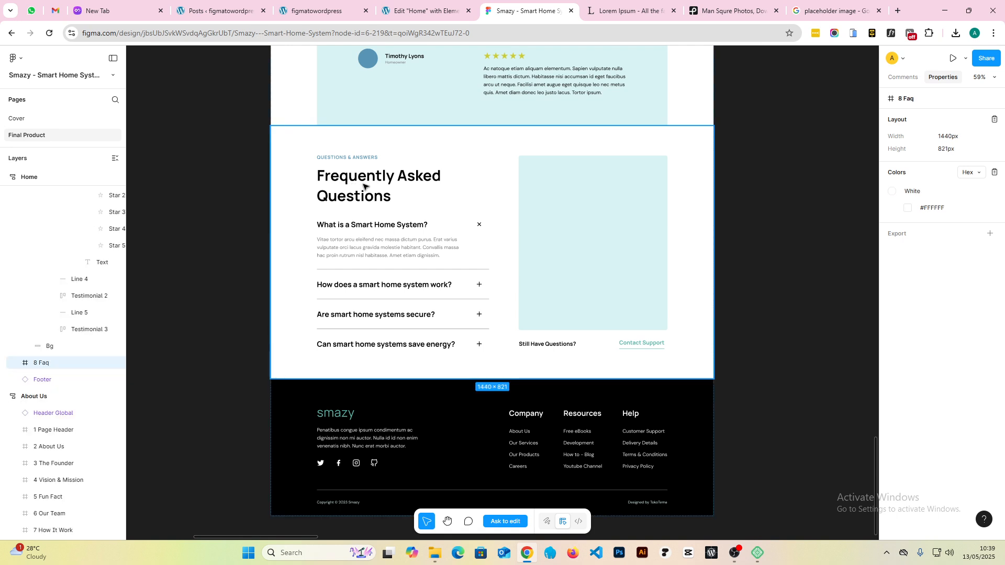
pyautogui.click(736, 554)
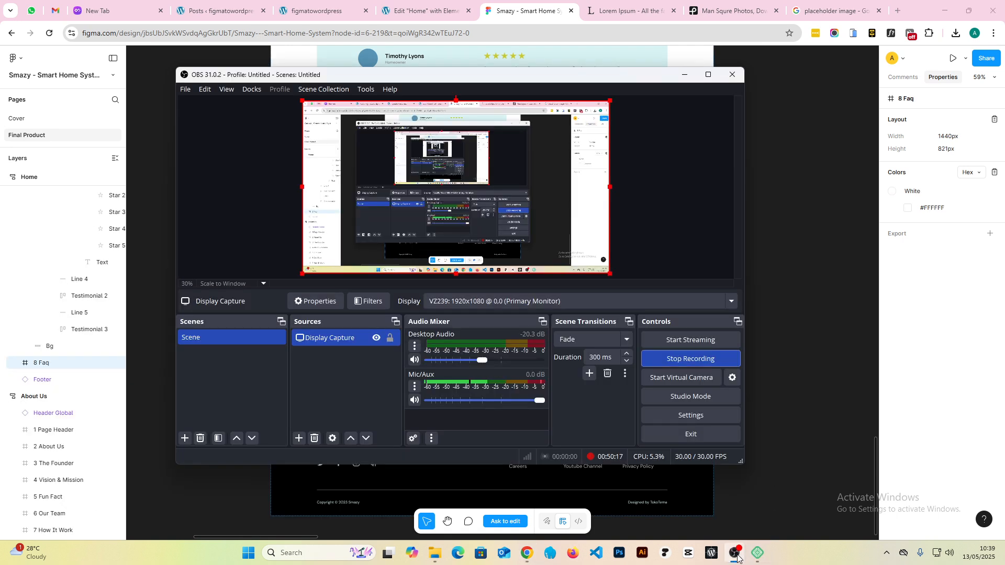
pyautogui.click(736, 553)
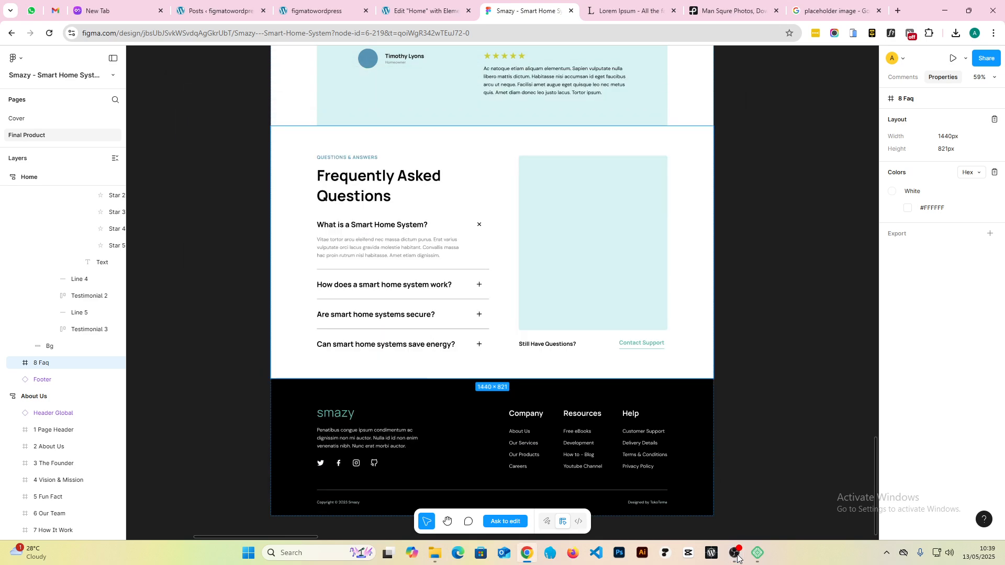
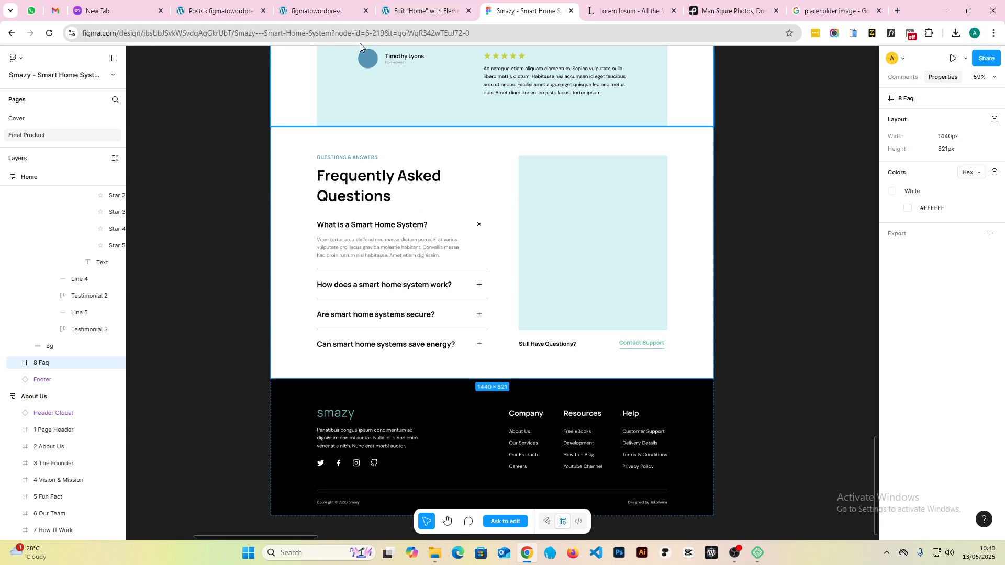
# - Return to the Elementor editor and add a vertical flexbox container below the testimonial section
pyautogui.click(420, 10)
pyautogui.scroll(-15, 512, 491)
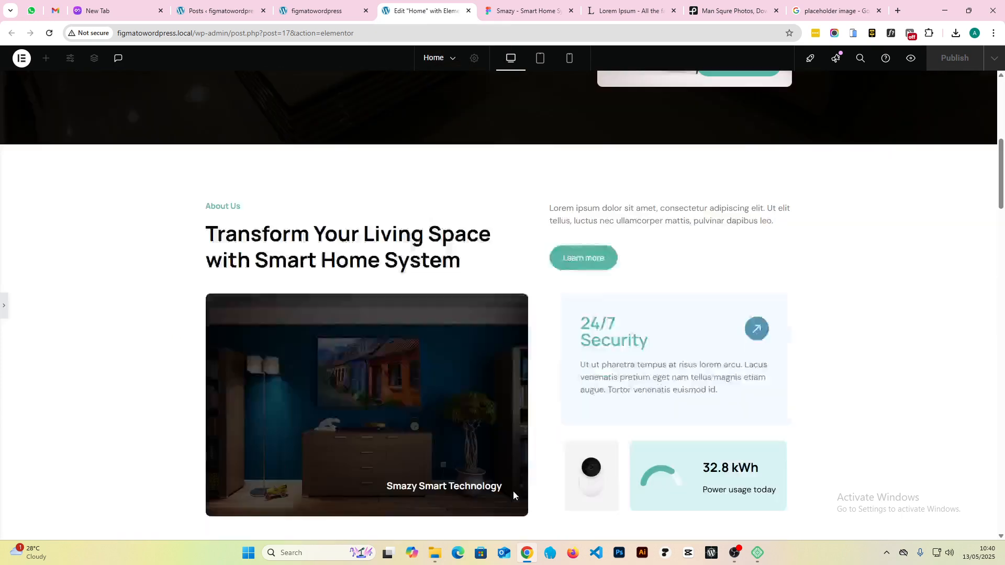
pyautogui.scroll(-7, 450, 494)
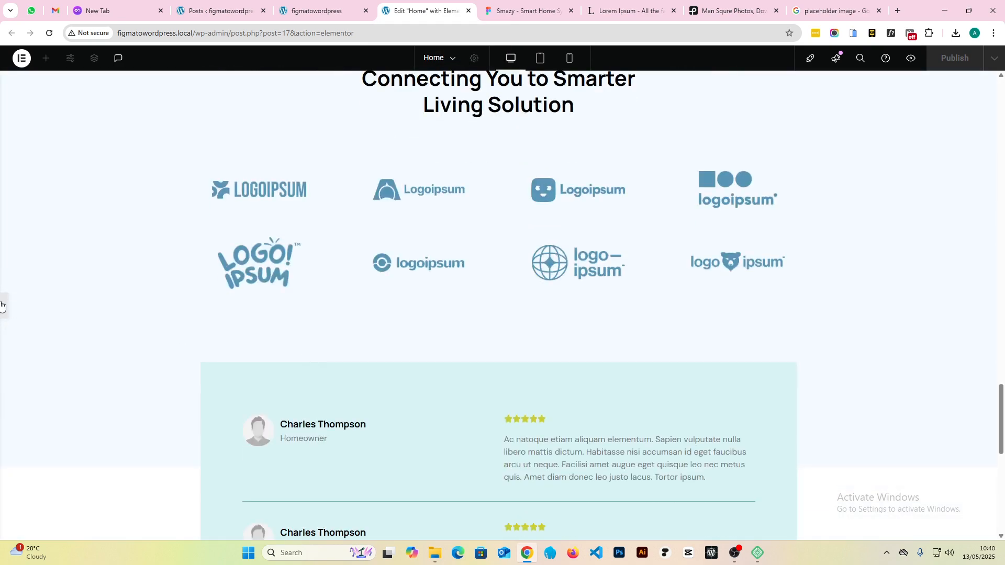
pyautogui.scroll(-12, 587, 384)
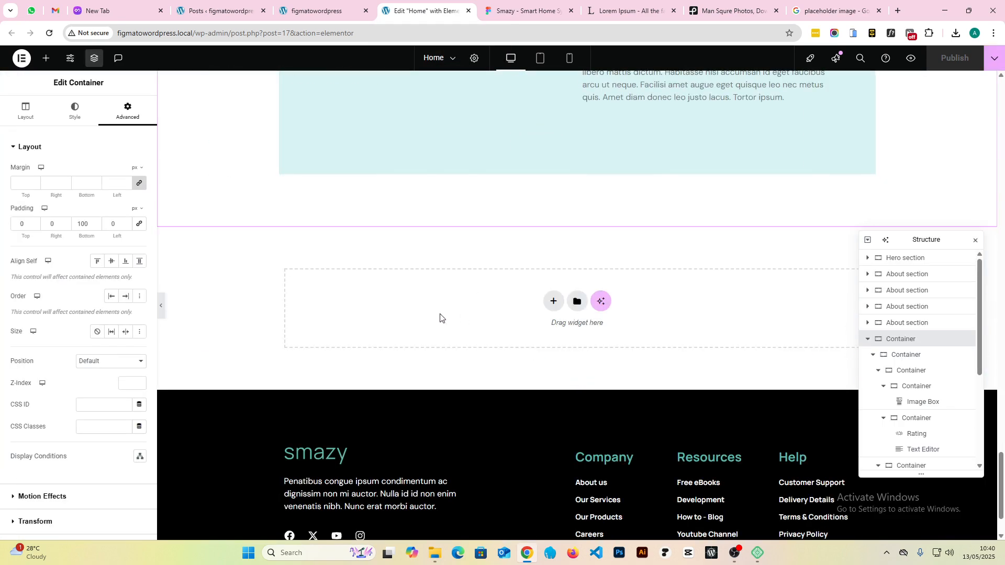
pyautogui.click(558, 306)
pyautogui.click(533, 340)
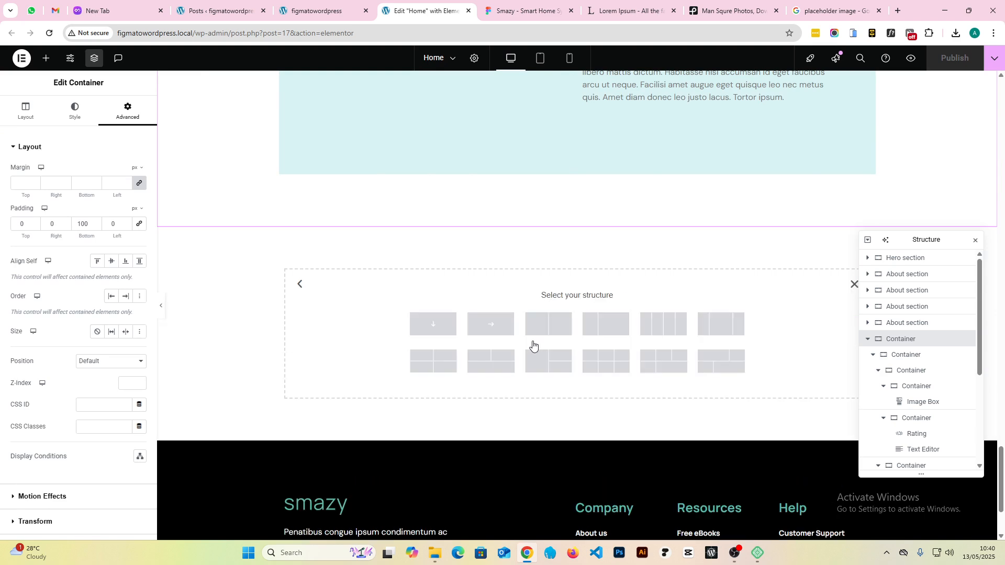
pyautogui.click(444, 330)
# - Set the new container's padding to 100 px at the top and bottom and 0 on the sides
pyautogui.click(128, 110)
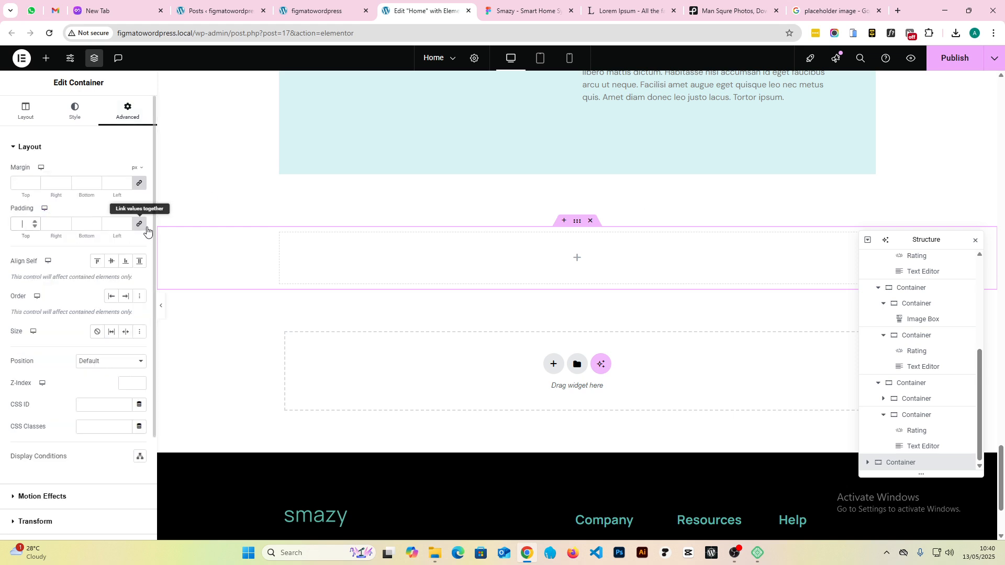
pyautogui.write('0')
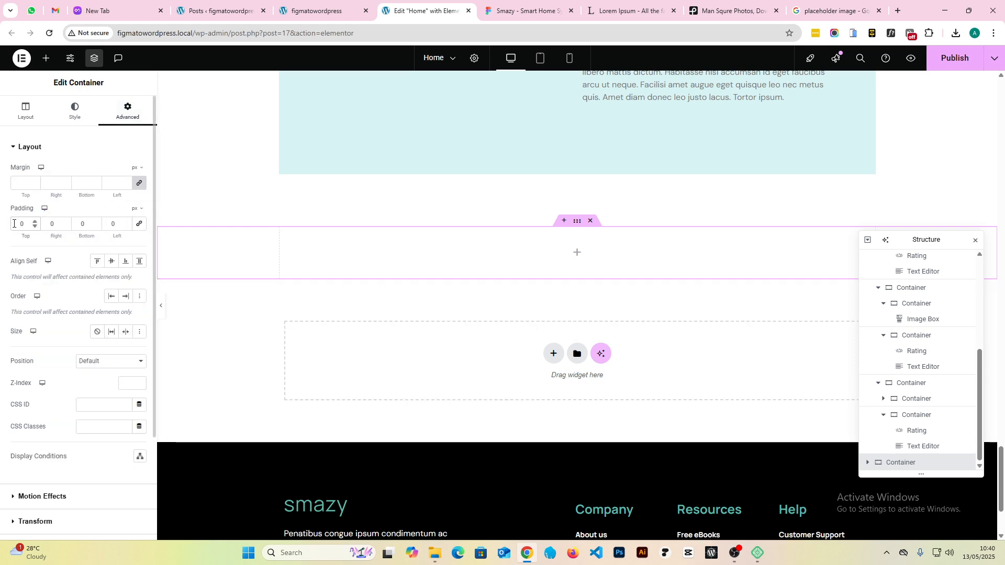
pyautogui.write('100')
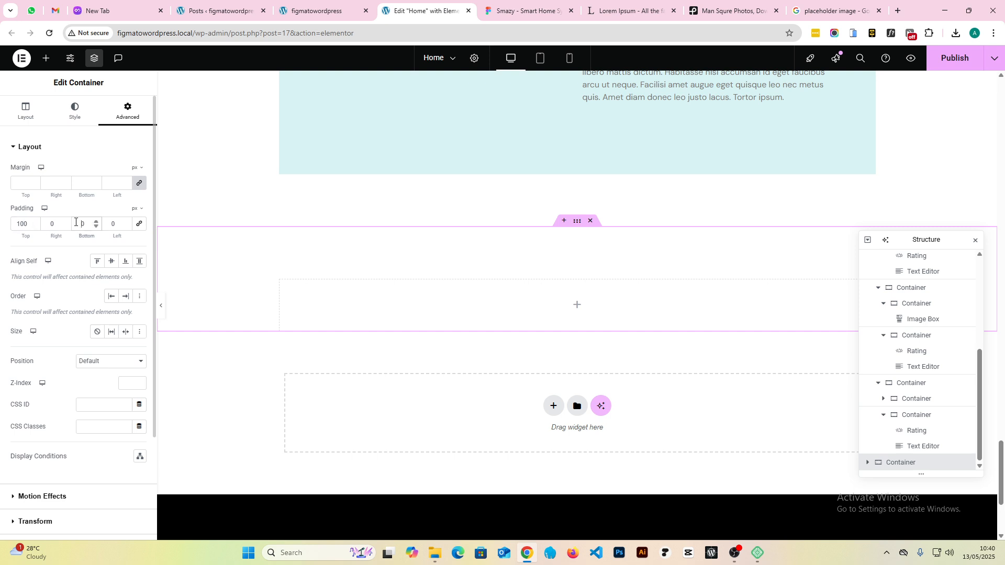
pyautogui.write('100')
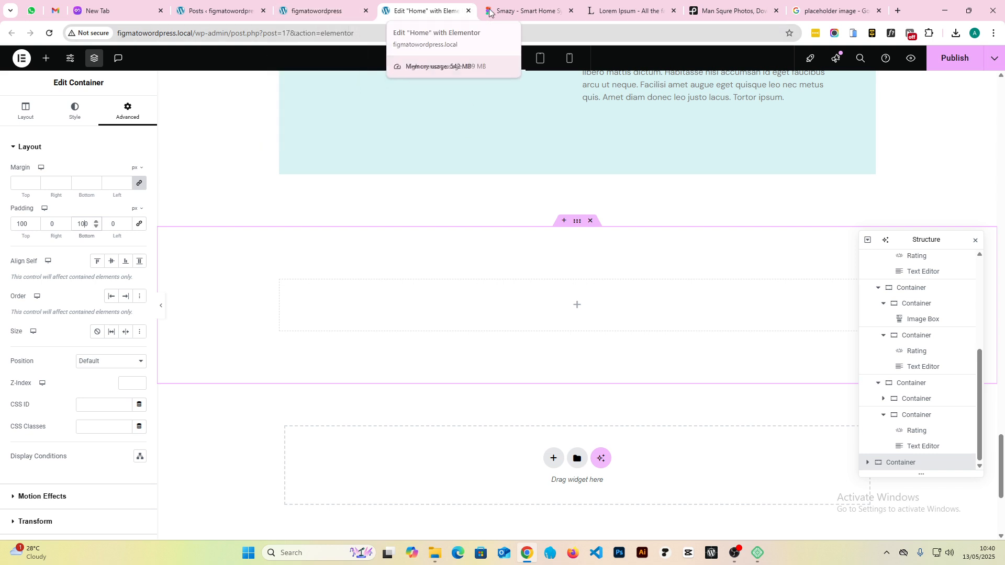
# - Check the FAQ layout in Figma, then place an inner container without padding in the new section and duplicate it
pyautogui.click(520, 6)
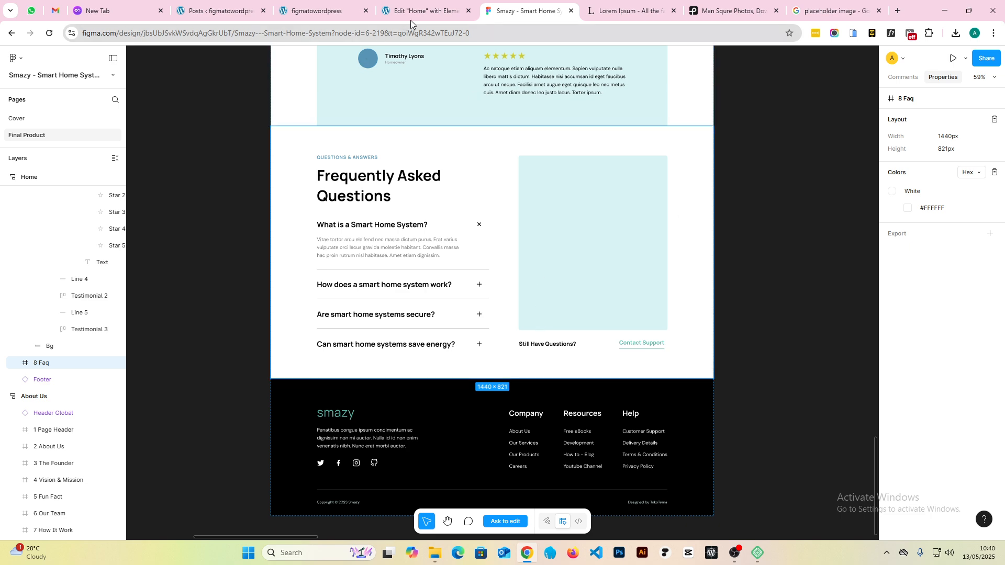
pyautogui.click(411, 15)
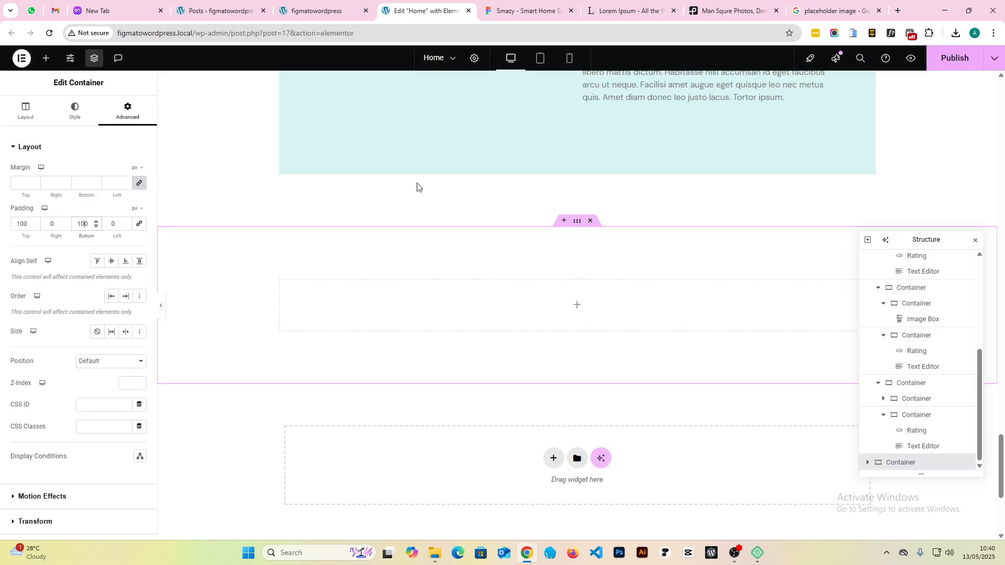
pyautogui.click(49, 61)
pyautogui.moveTo(42, 196); pyautogui.dragTo(470, 286)
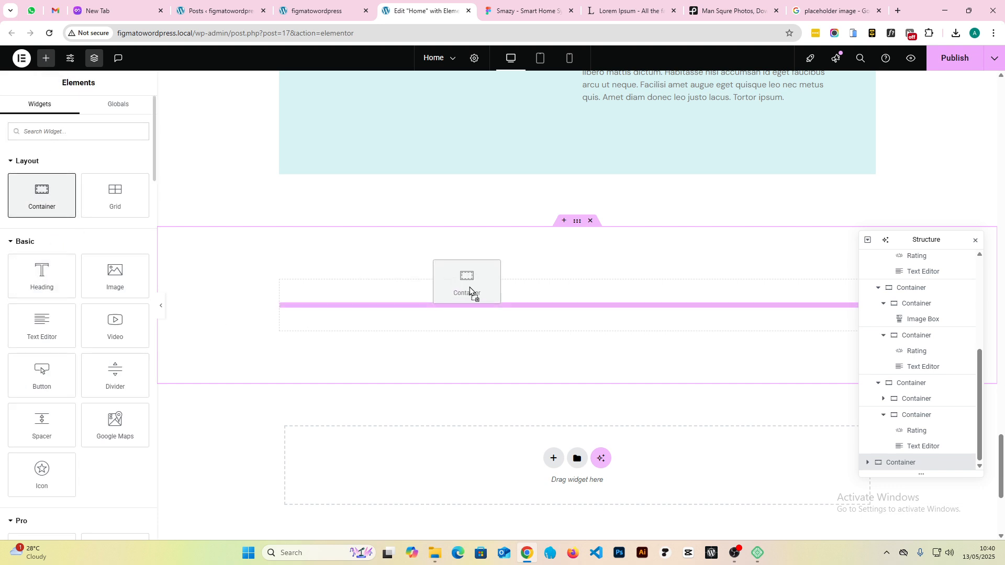
pyautogui.click(137, 119)
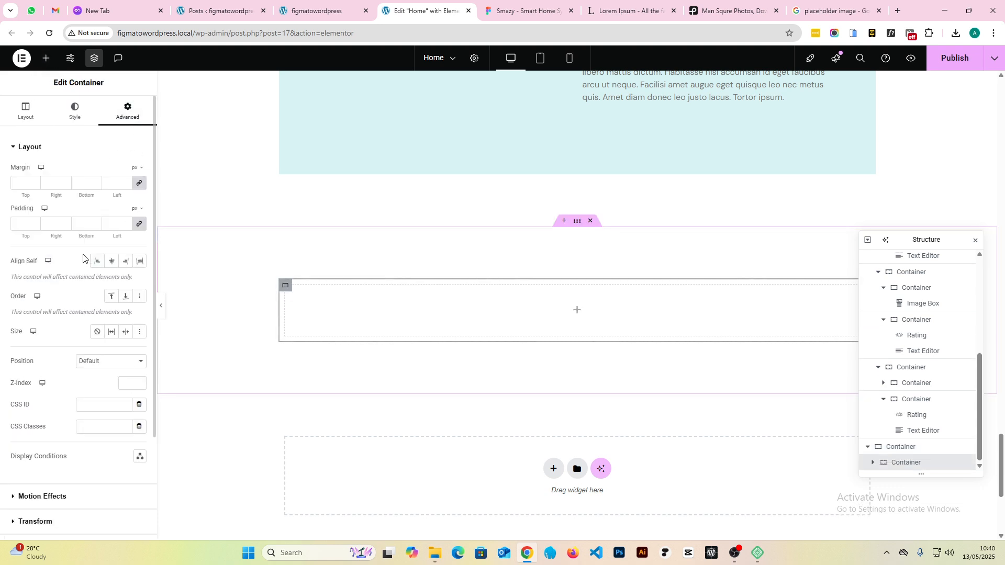
pyautogui.rightClick(286, 288)
pyautogui.click(317, 287)
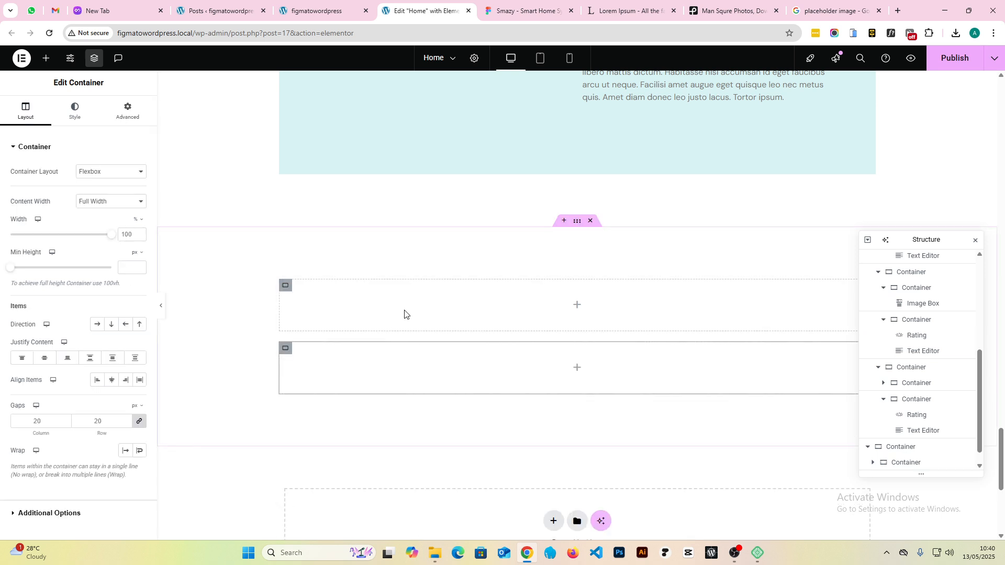
# - Set the outer FAQ container's direction to horizontal row so the two inner containers form columns
pyautogui.click(377, 241)
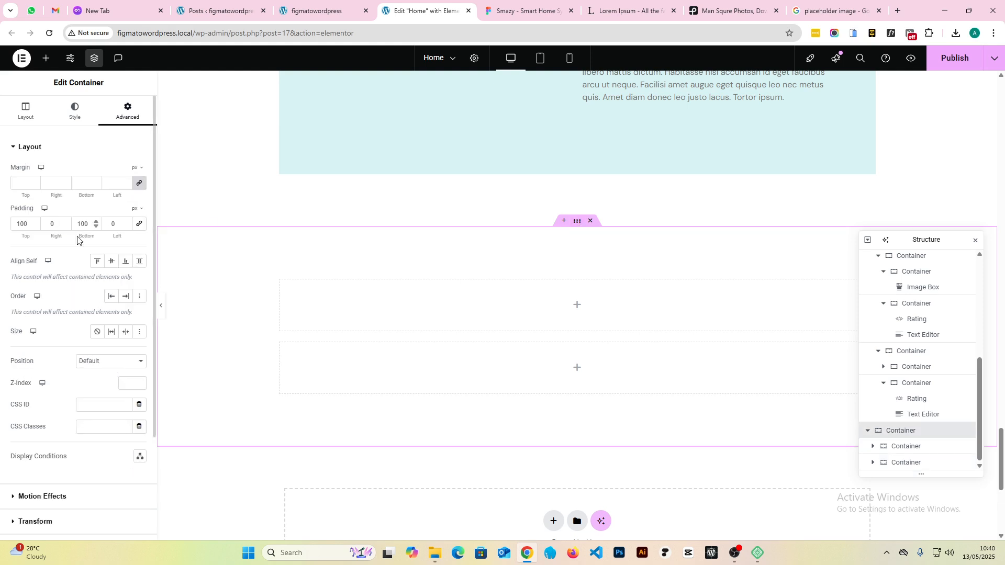
pyautogui.click(26, 110)
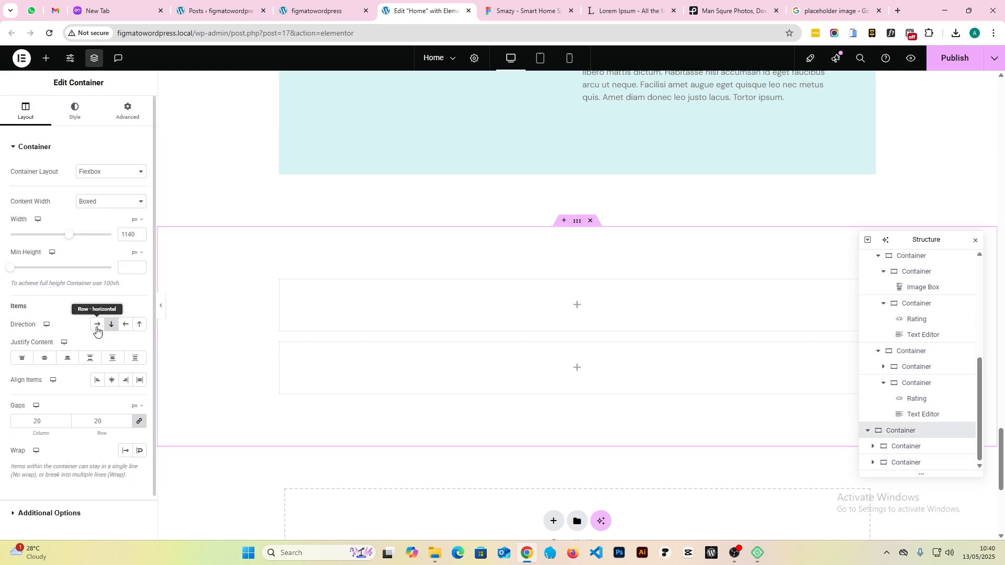
pyautogui.click(97, 325)
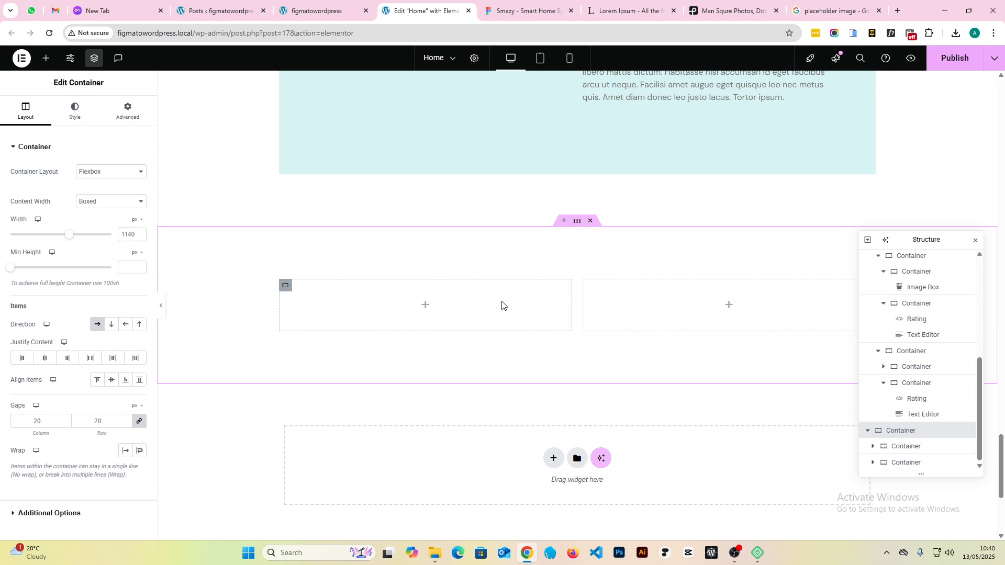
# - Copy the "The Compability" subheading from the logo section into the first column of the new section
pyautogui.scroll(15, 522, 341)
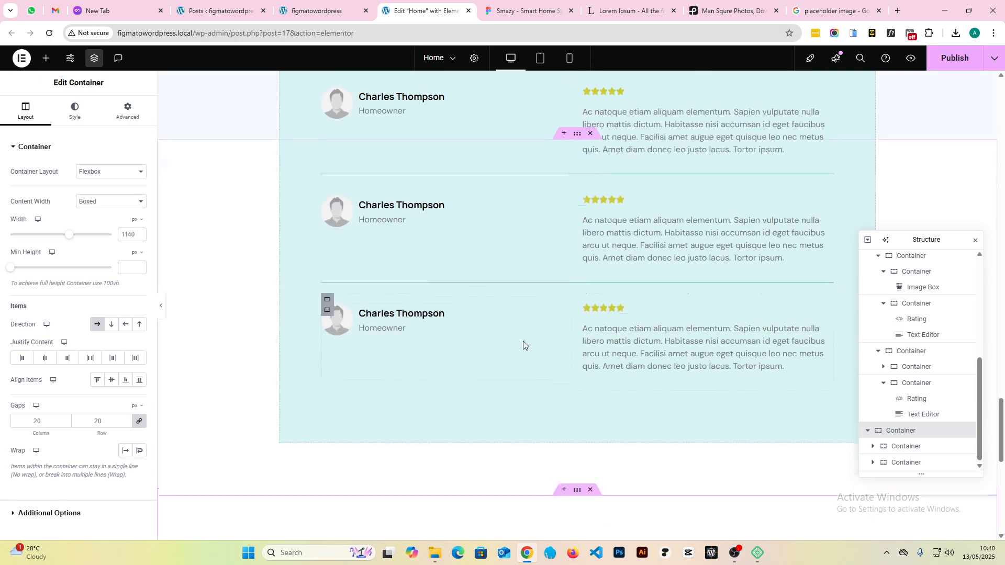
pyautogui.rightClick(612, 316)
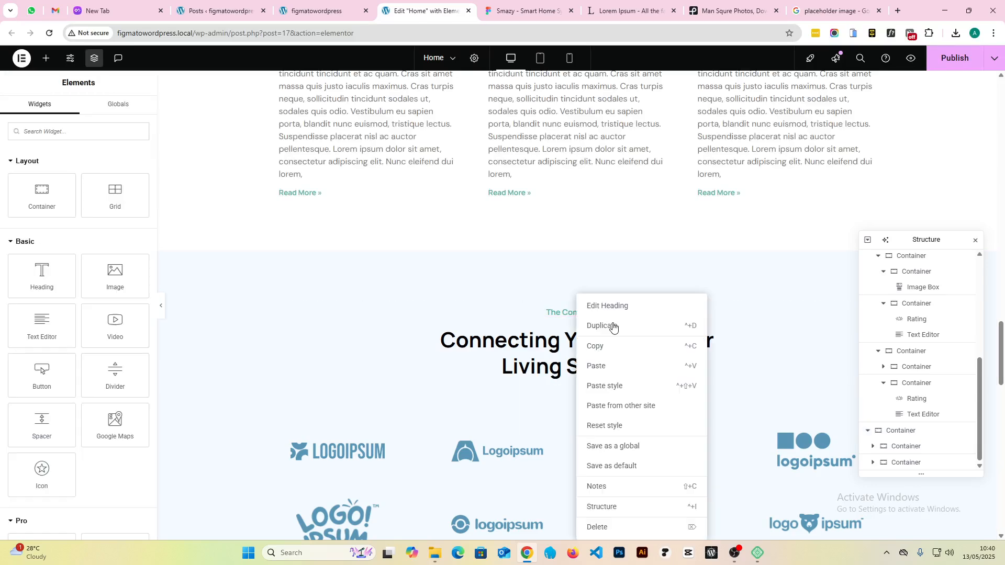
pyautogui.click(600, 346)
pyautogui.scroll(-15, 466, 343)
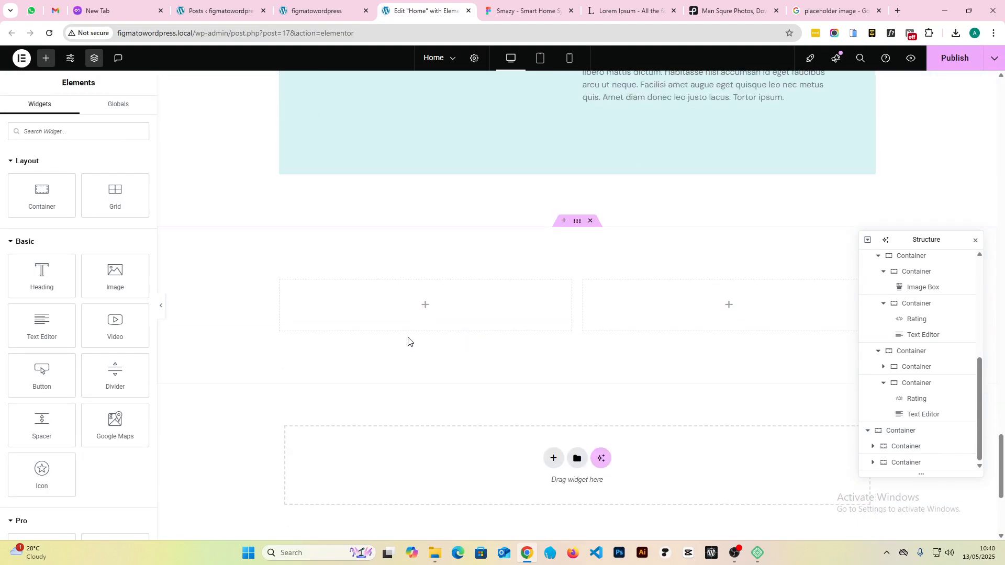
pyautogui.rightClick(417, 349)
pyautogui.click(421, 346)
# - Copy the "Connecting You to Smarter Living Solution" heading and paste it below the subheading in the new section's first column
pyautogui.scroll(10, 576, 236)
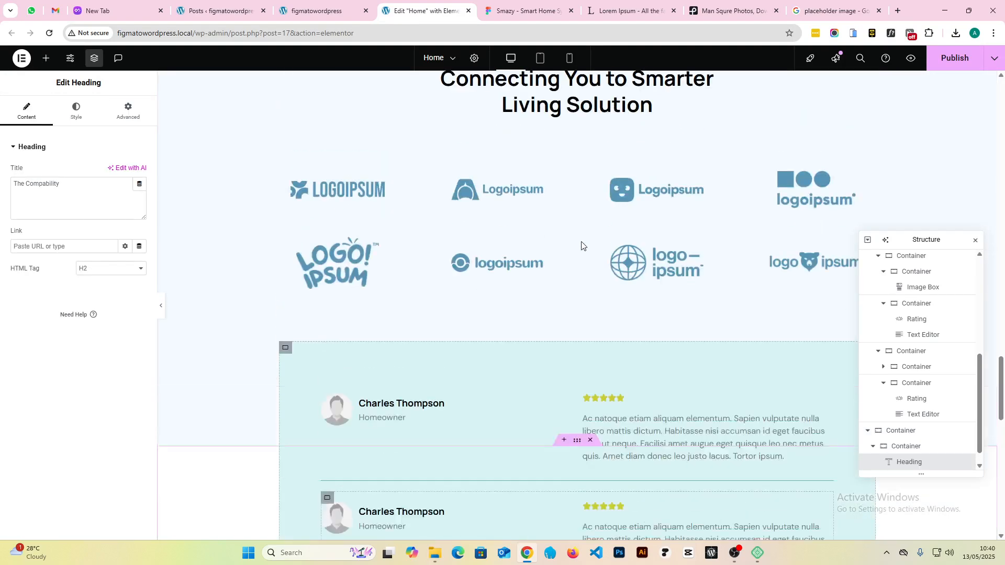
pyautogui.rightClick(609, 288)
pyautogui.click(630, 329)
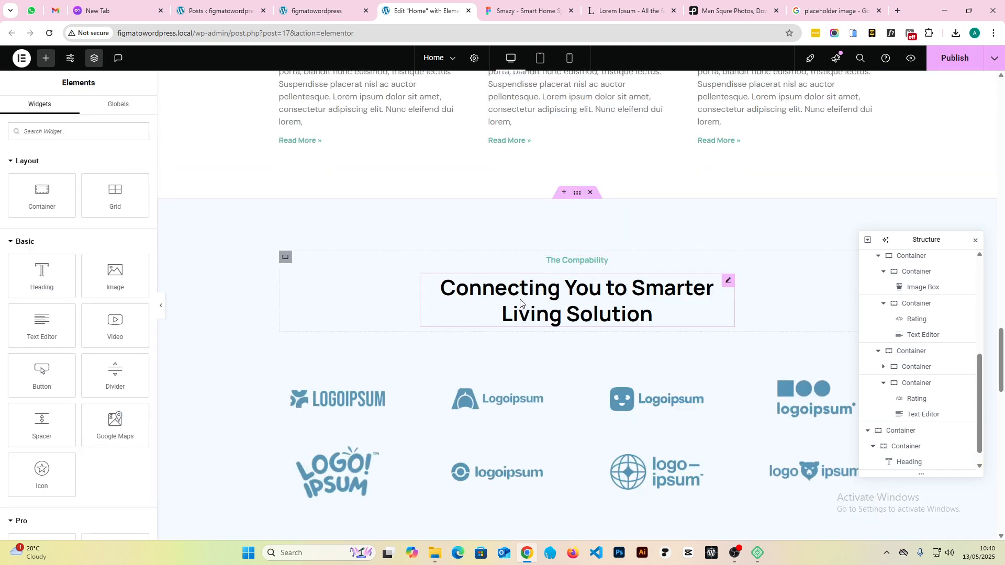
pyautogui.scroll(-10, 473, 277)
pyautogui.click(426, 283)
pyautogui.rightClick(426, 285)
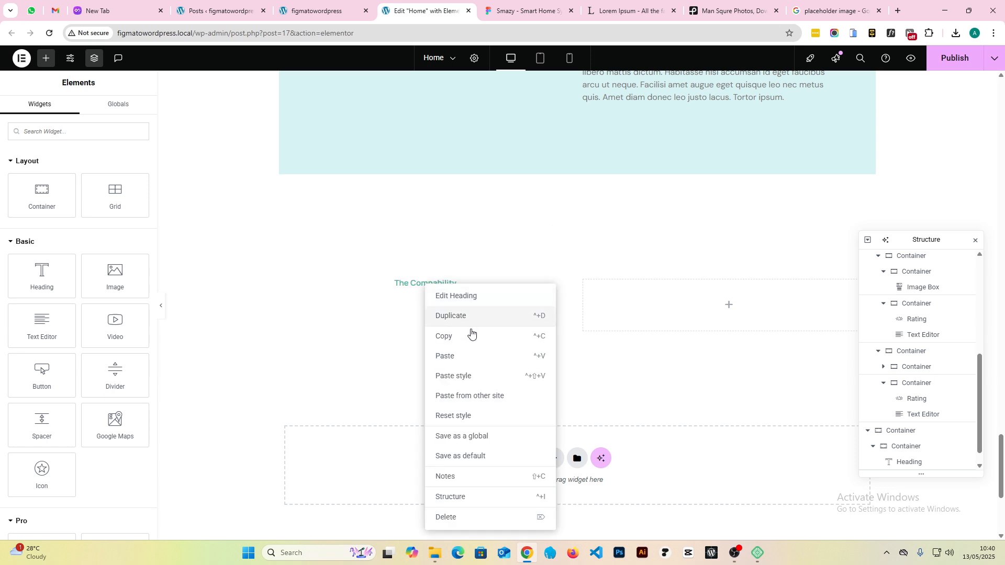
pyautogui.click(450, 355)
# - Copy the FAQ subheading and heading texts from Figma, then replace the pasted heading's text in Elementor with "Frequently Asked Questions"
pyautogui.click(528, 11)
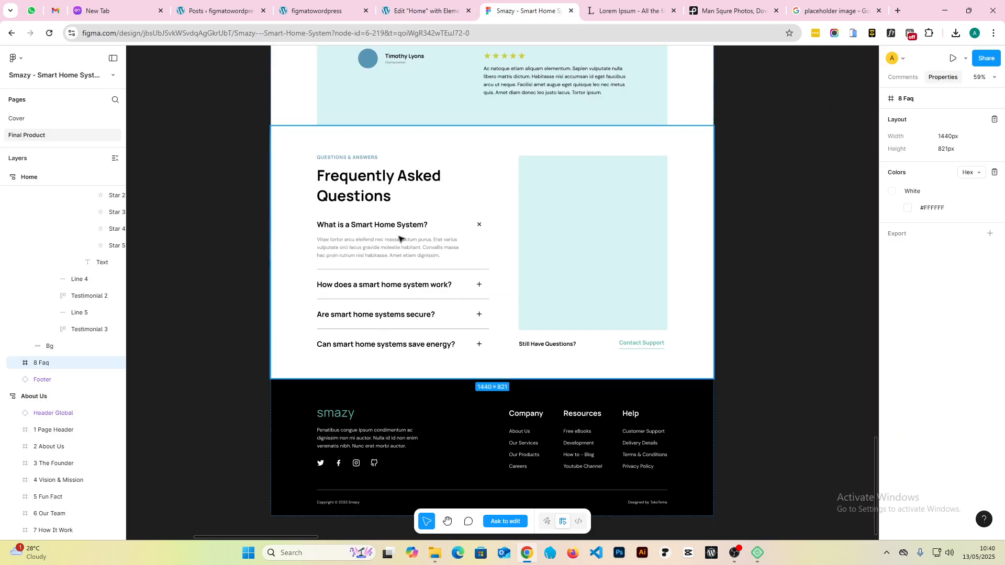
pyautogui.doubleClick(350, 163)
pyautogui.doubleClick(353, 157)
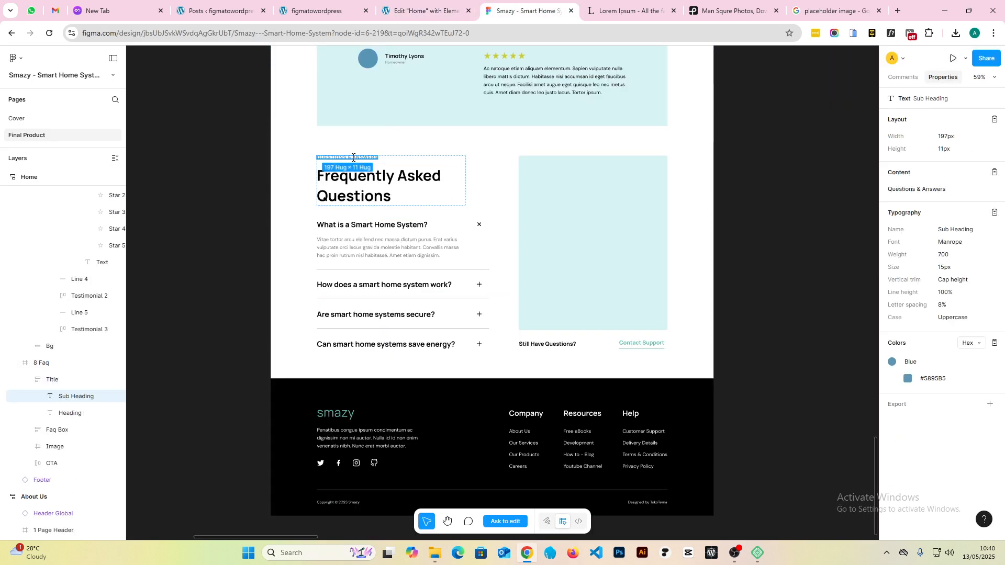
pyautogui.click(363, 191)
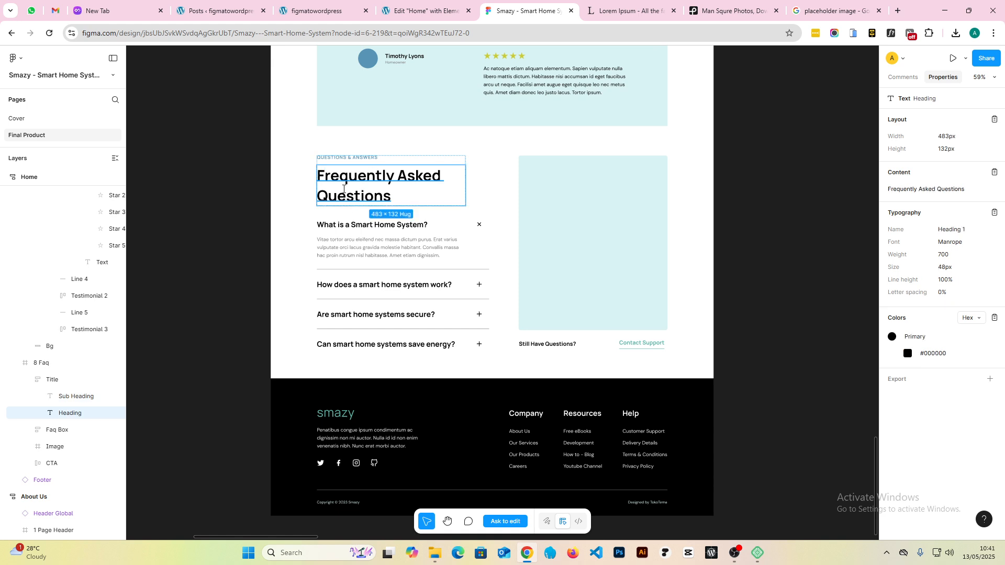
pyautogui.click(422, 10)
pyautogui.click(105, 186)
pyautogui.hotkey('ctrl', 'a')
pyautogui.hotkey('ctrl', 'v')
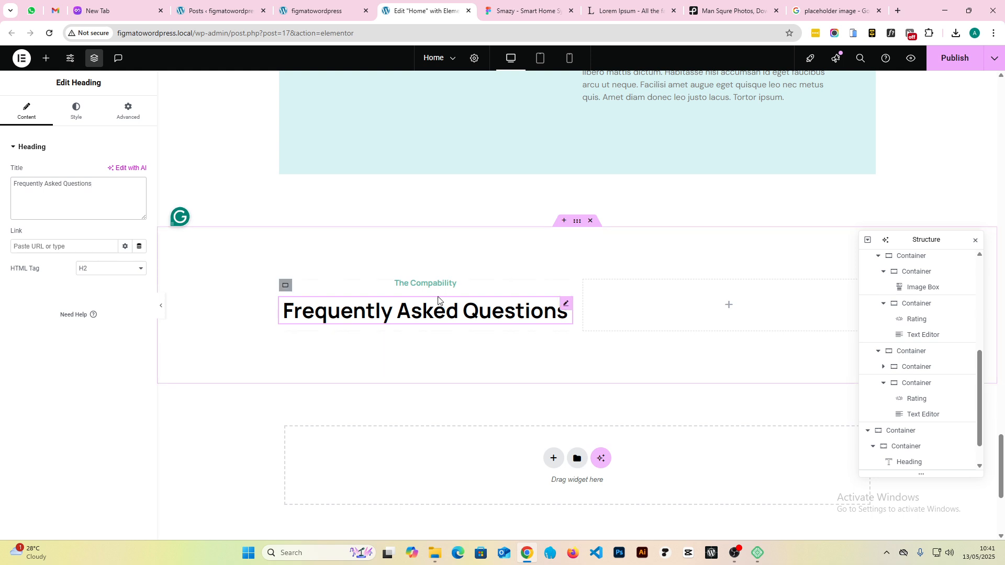
# - Replace the "The Compability" subheading text with "Questions & Answers" from the clipboard history
pyautogui.click(415, 283)
pyautogui.click(11, 186)
pyautogui.hotkey('ctrl', 'a')
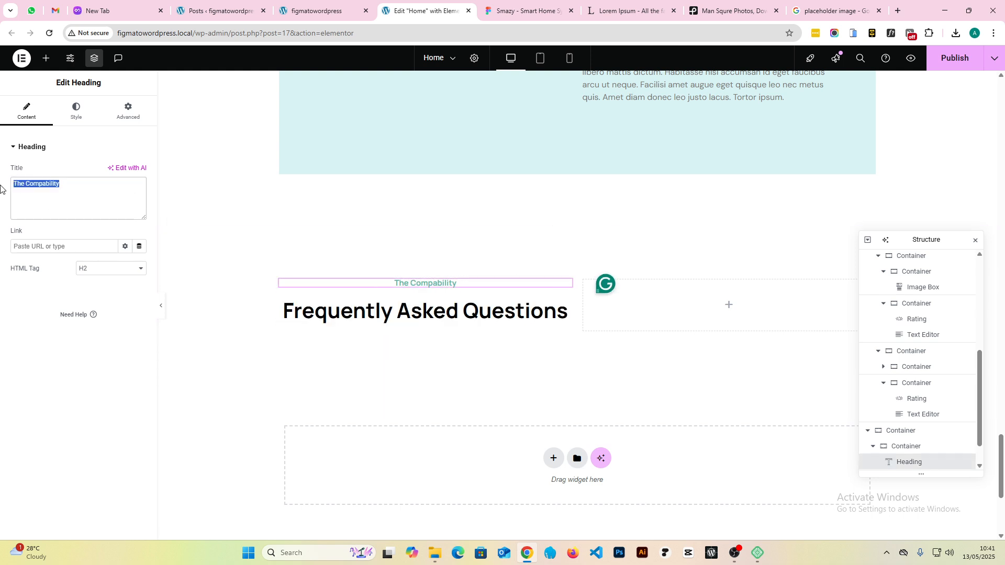
pyautogui.press('super+v')
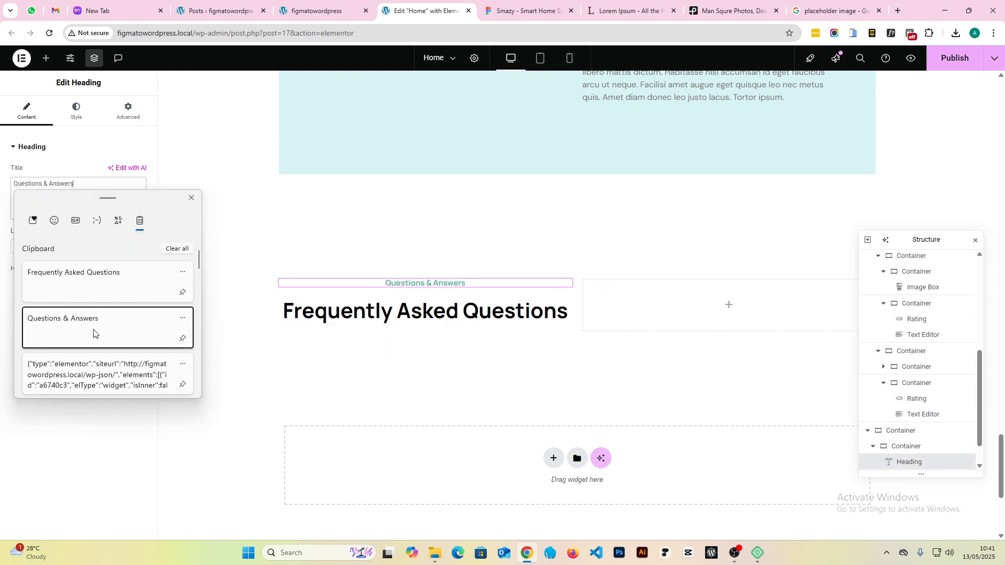
pyautogui.click(92, 330)
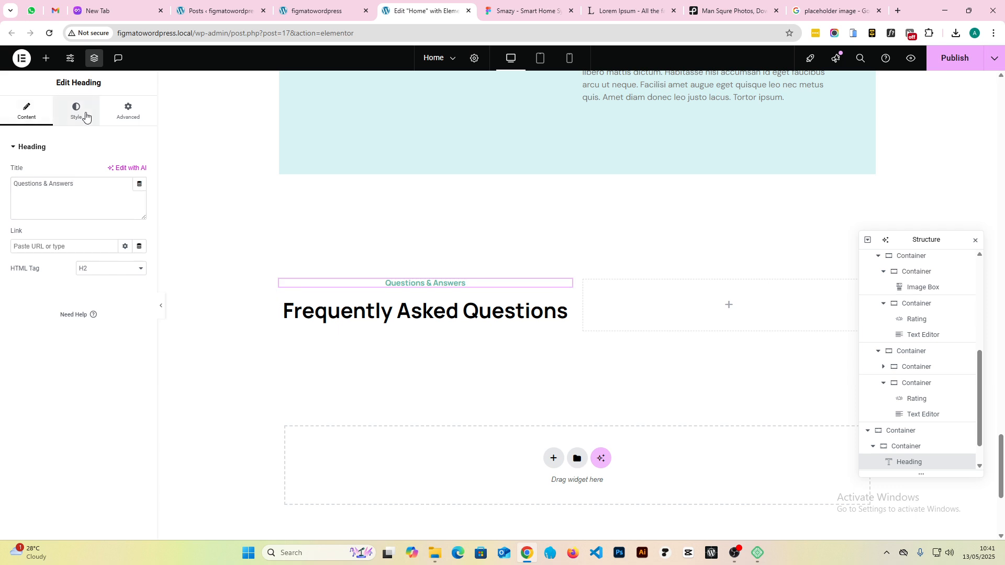
# - Left-align the "Questions & Answers" subheading and the "Frequently Asked Questions" heading
pyautogui.click(75, 112)
pyautogui.click(97, 171)
pyautogui.click(424, 308)
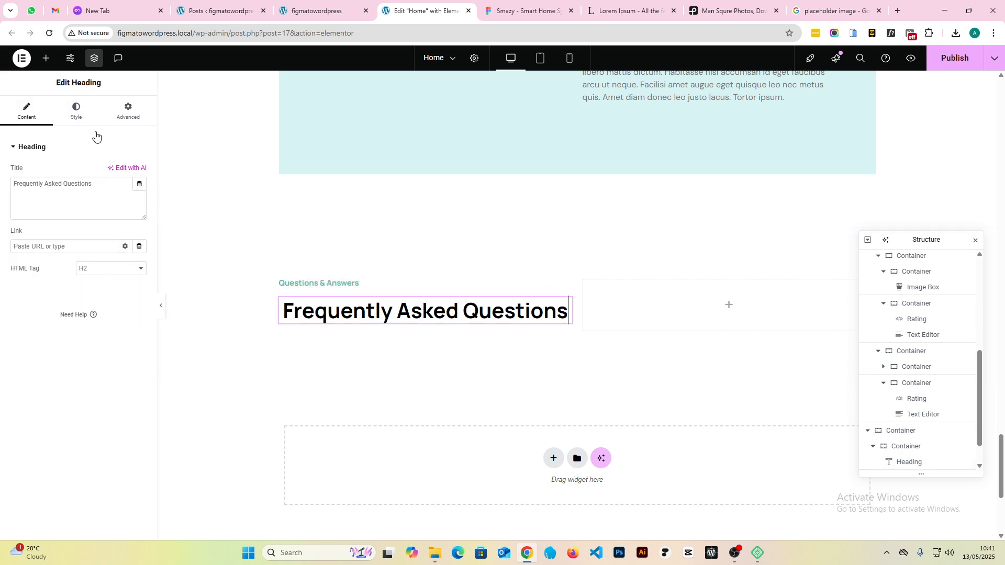
pyautogui.click(76, 112)
pyautogui.click(97, 172)
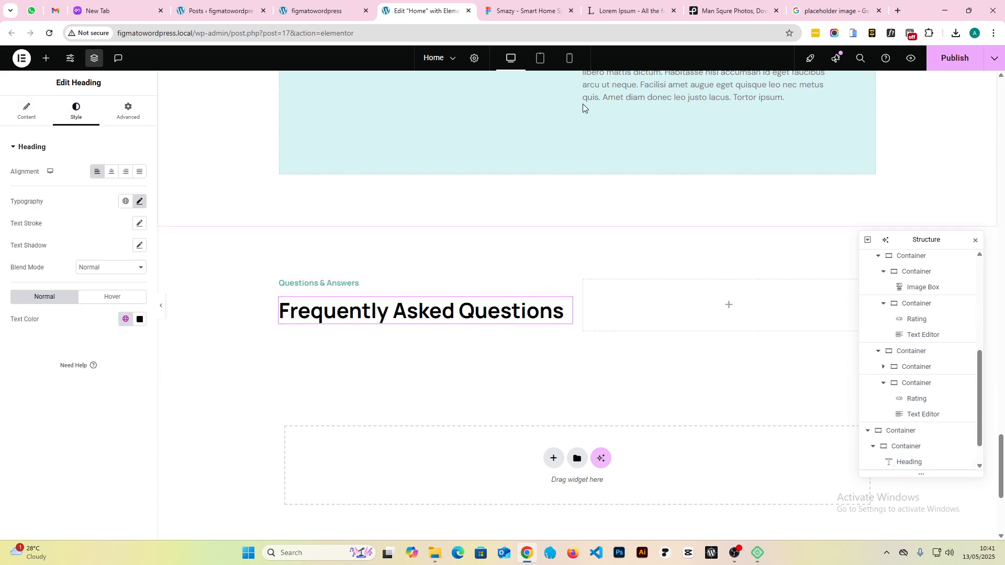
# - Compare the heading layout with Figma and set the outer FAQ container's column and row gaps to 60 px
pyautogui.click(519, 10)
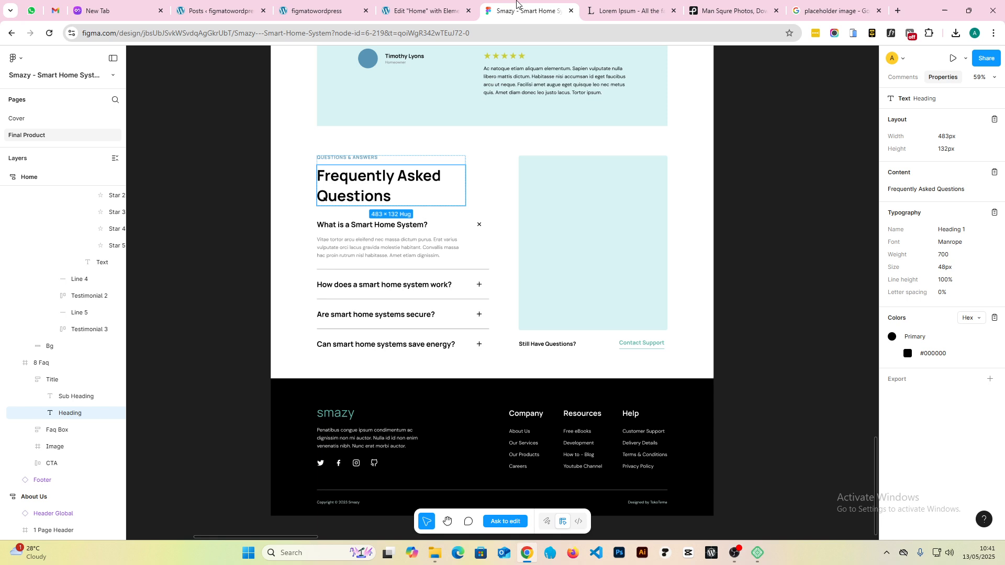
pyautogui.click(424, 11)
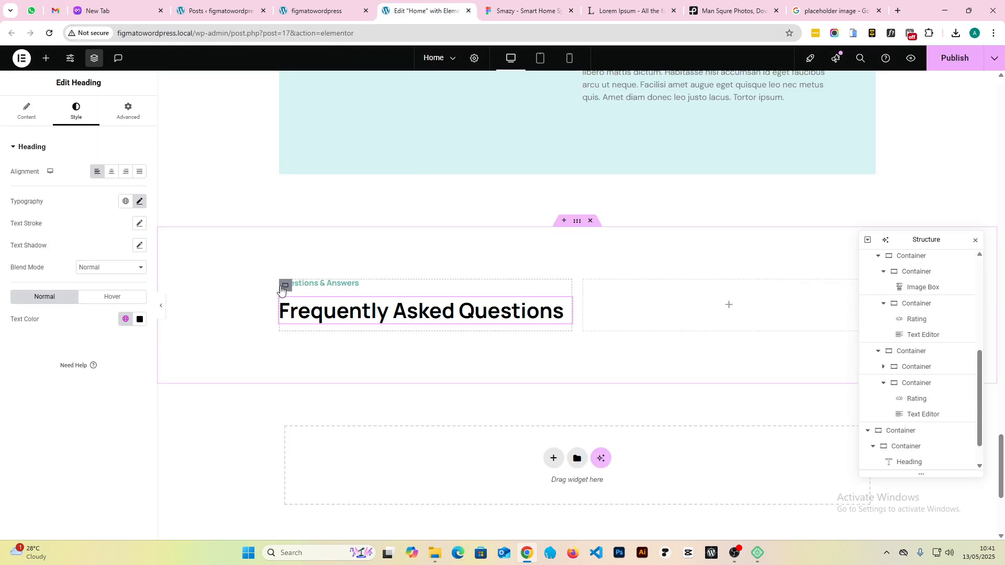
pyautogui.click(282, 287)
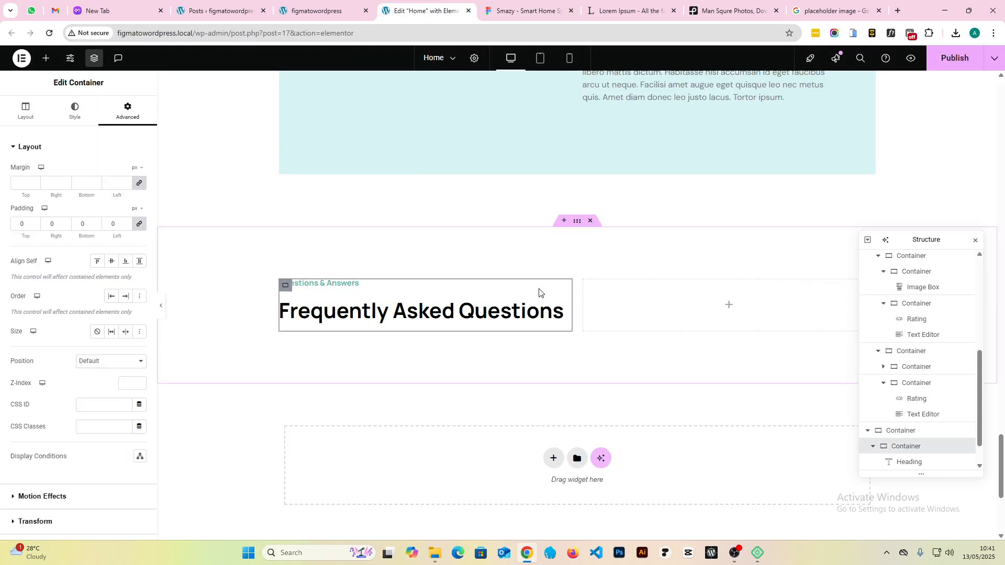
pyautogui.click(577, 221)
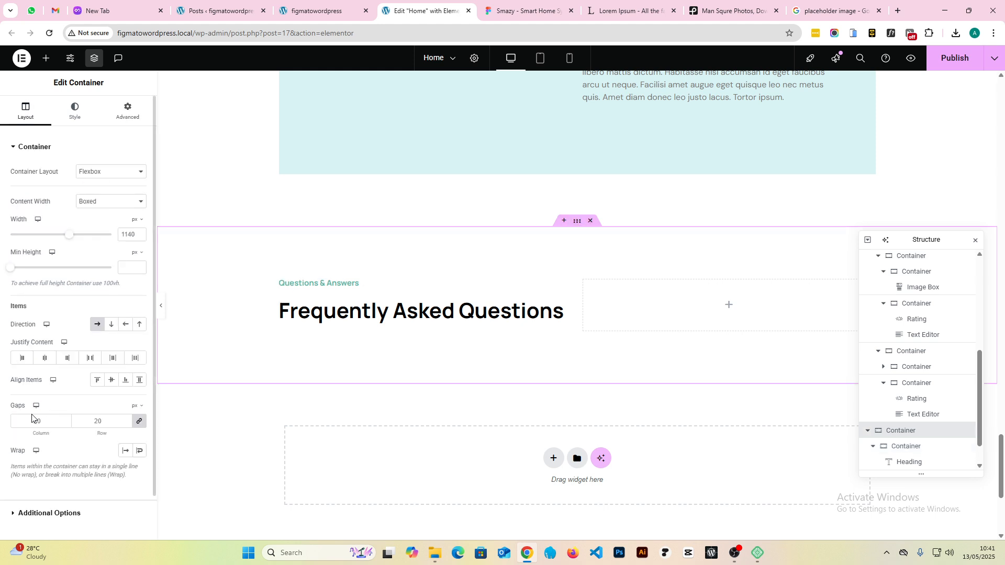
pyautogui.write('60')
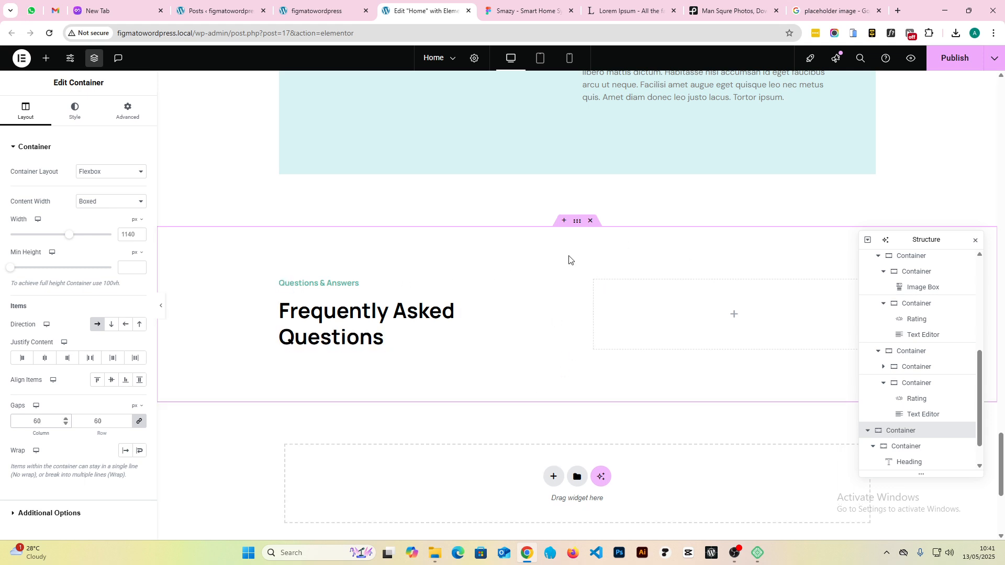
# - Check the FAQ question list in Figma, then search Elementor's widgets for "faq"
pyautogui.scroll(-2, 567, 272)
pyautogui.click(515, 6)
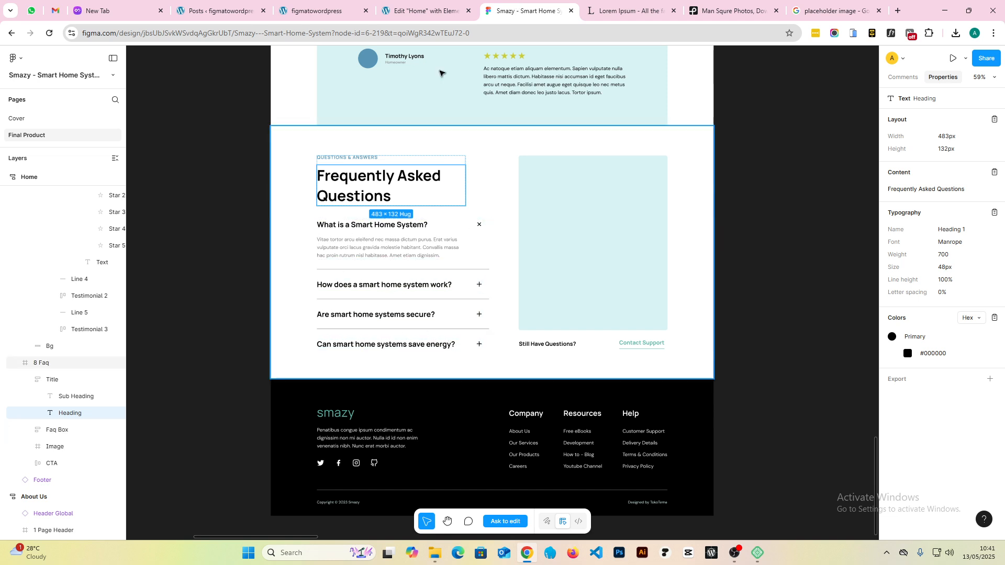
pyautogui.click(421, 10)
pyautogui.click(362, 219)
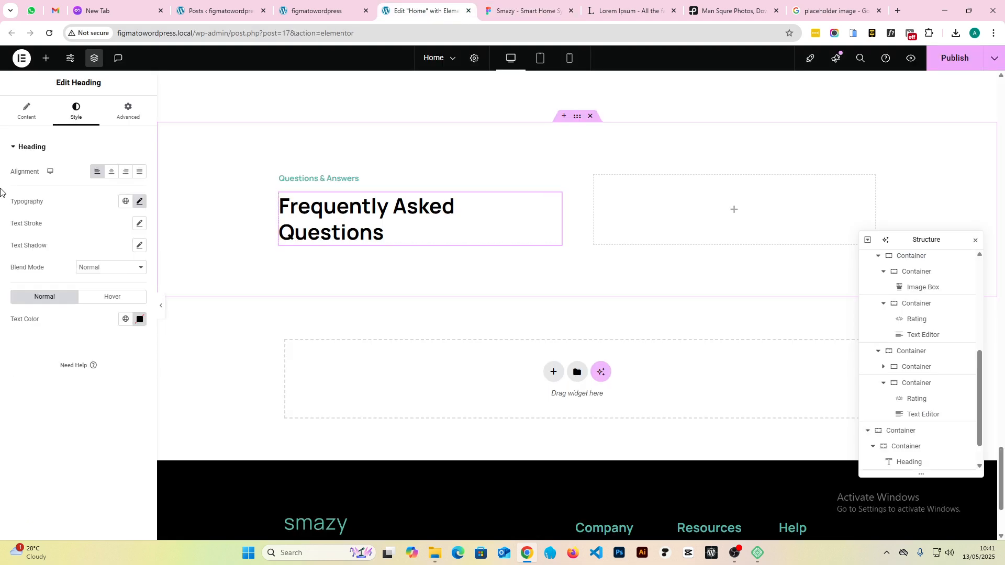
pyautogui.click(46, 58)
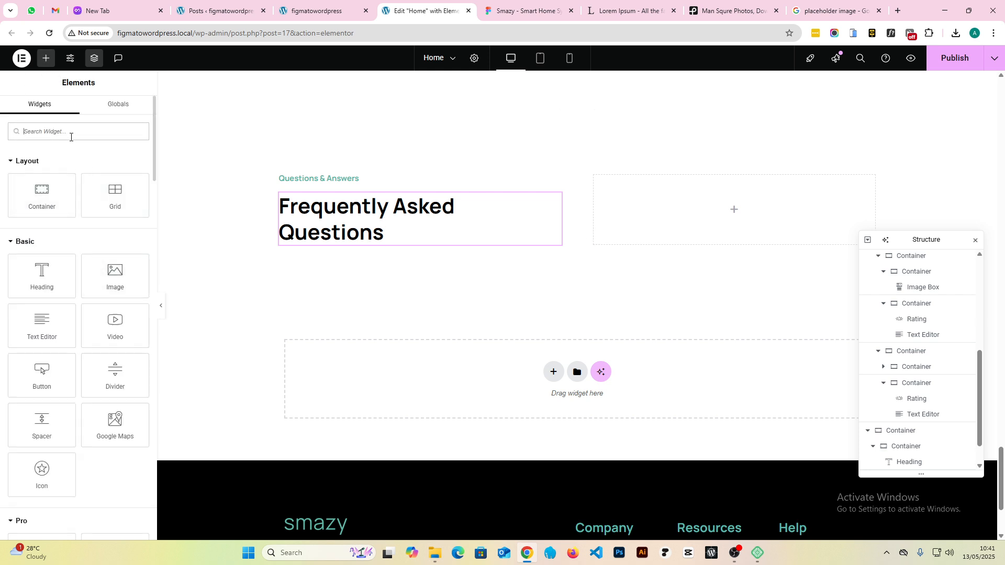
pyautogui.write('fa')
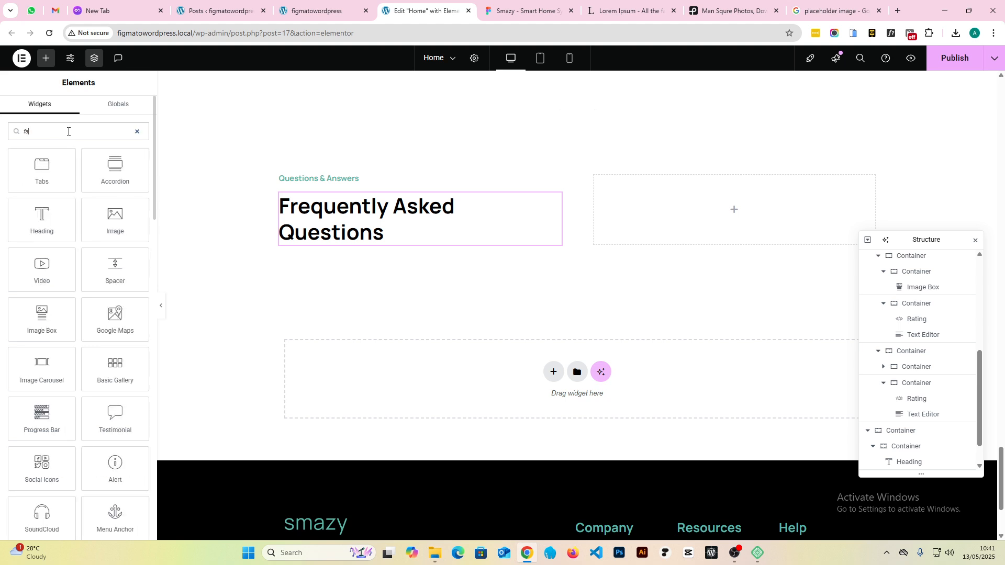
pyautogui.write('q')
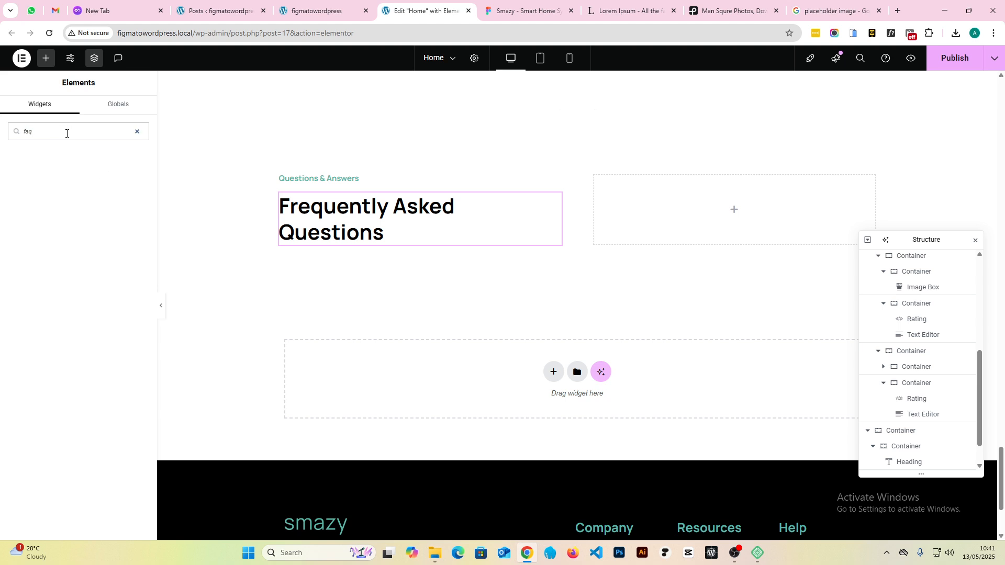
pyautogui.press('BackSpace')
pyautogui.press('BackSpace')
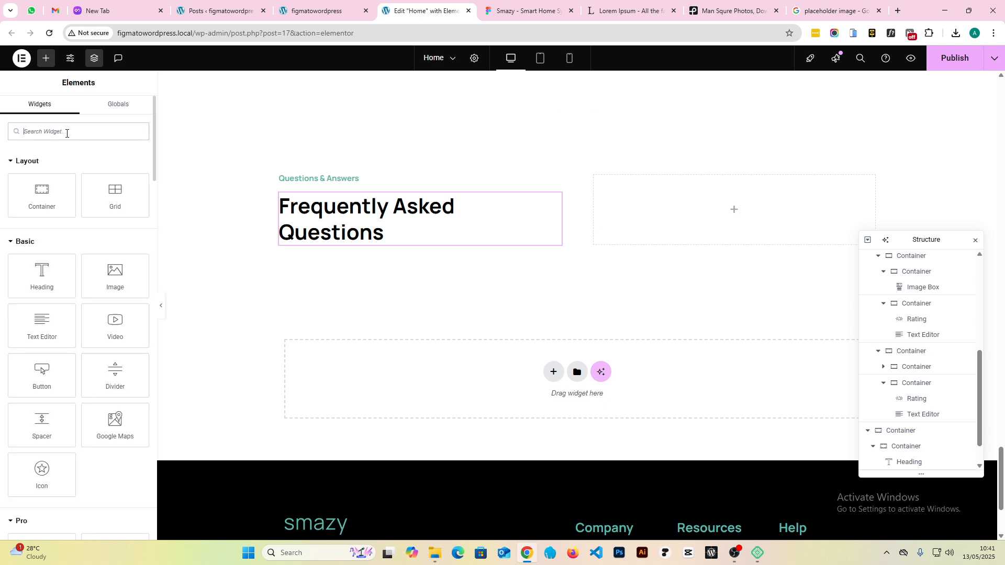
# - Find the Accordion widget and place it below the heading in the first FAQ column
pyautogui.write('col')
pyautogui.press('BackSpace')
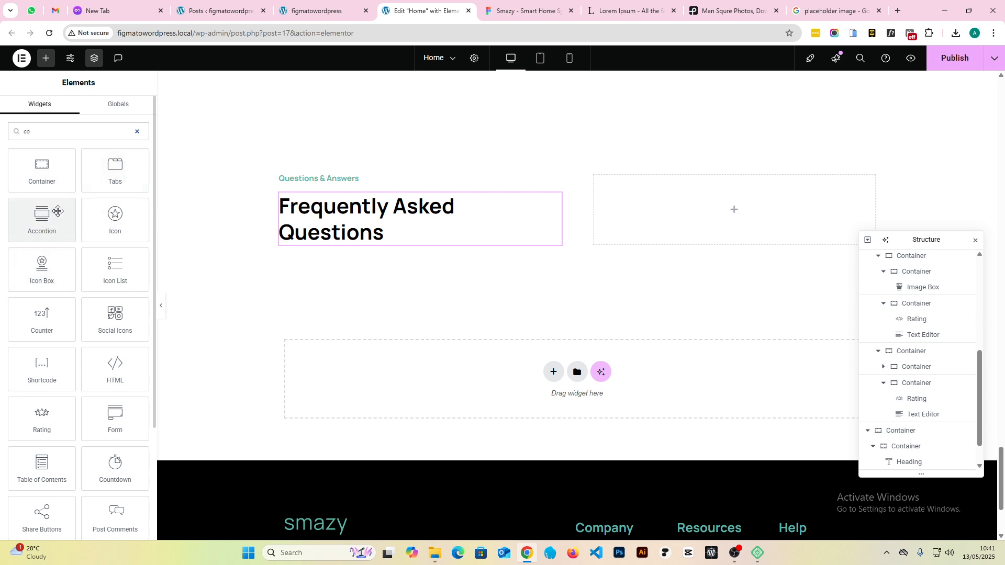
pyautogui.moveTo(52, 218); pyautogui.dragTo(366, 232)
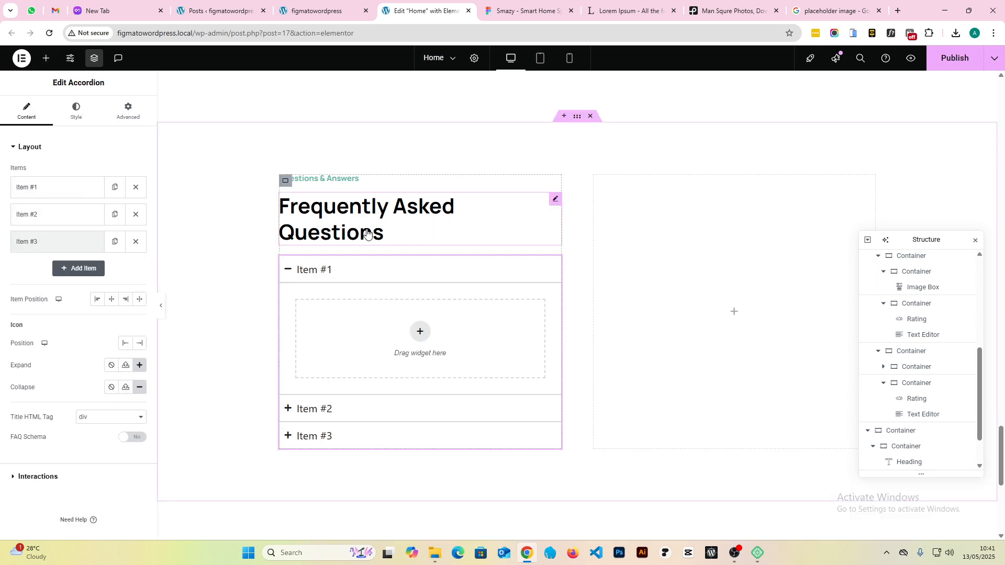
# - Try expanding and collapsing the accordion's first item, then delete the accordion
pyautogui.click(343, 269)
pyautogui.click(343, 271)
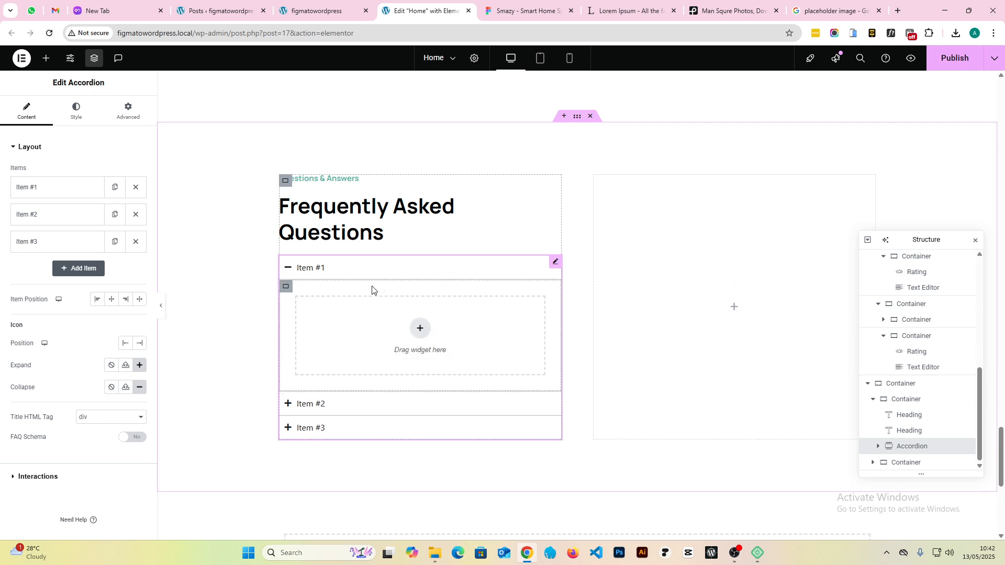
pyautogui.click(350, 270)
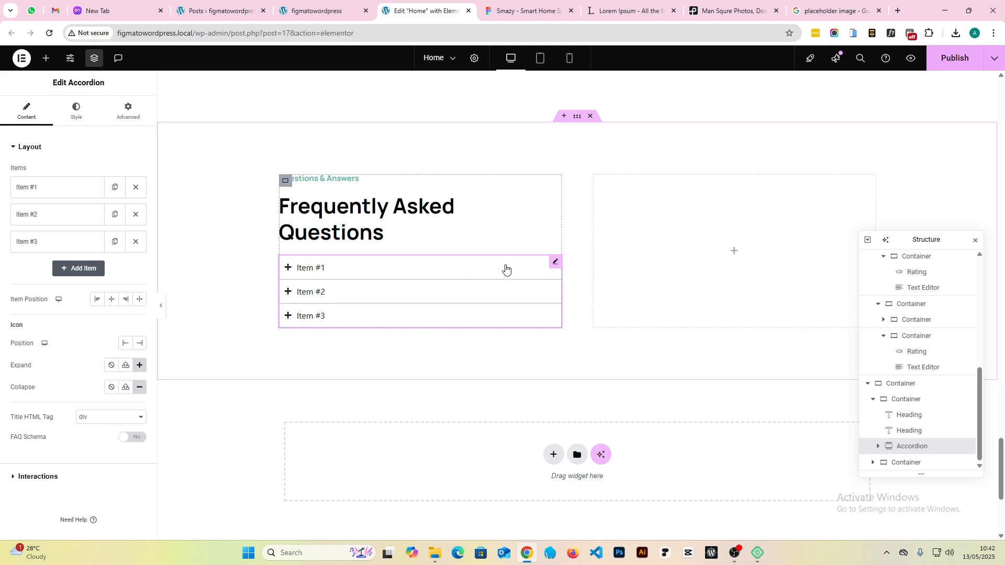
pyautogui.rightClick(555, 265)
pyautogui.press('Delete')
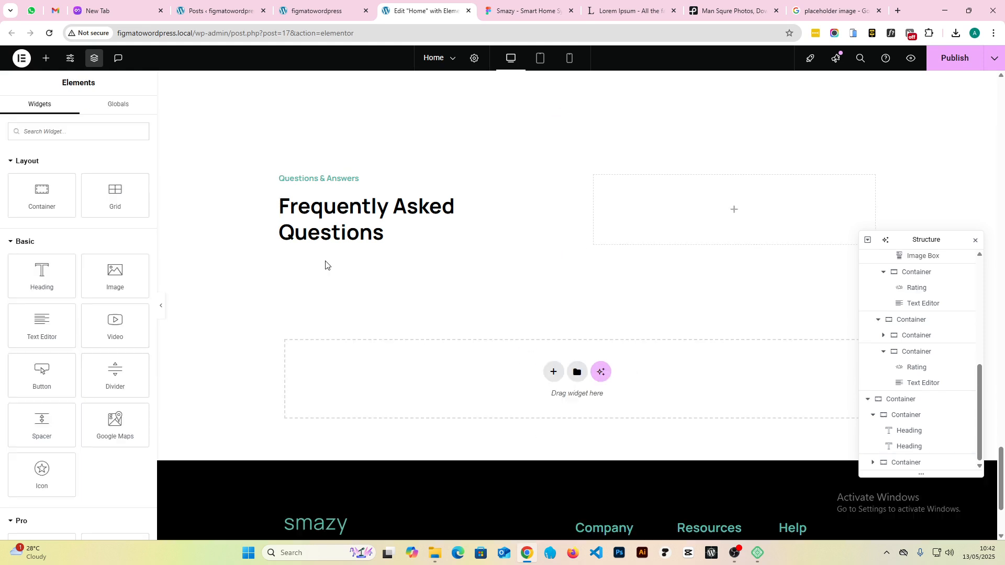
# - Search the widgets for "acc", add an Accordion below the "Frequently Asked Questions" heading, and collapse its first item
pyautogui.click(40, 128)
pyautogui.write('acc')
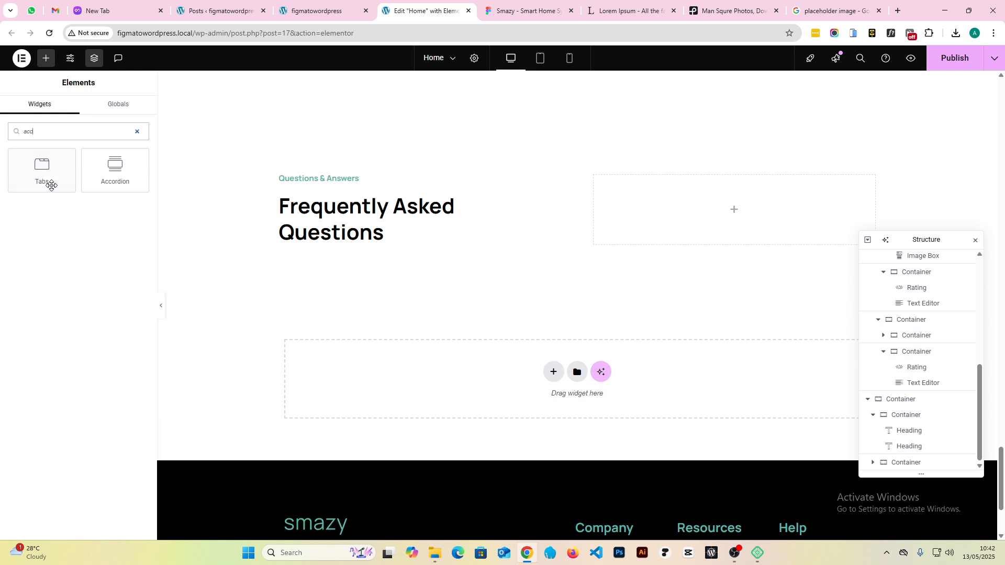
pyautogui.moveTo(115, 167); pyautogui.dragTo(374, 234)
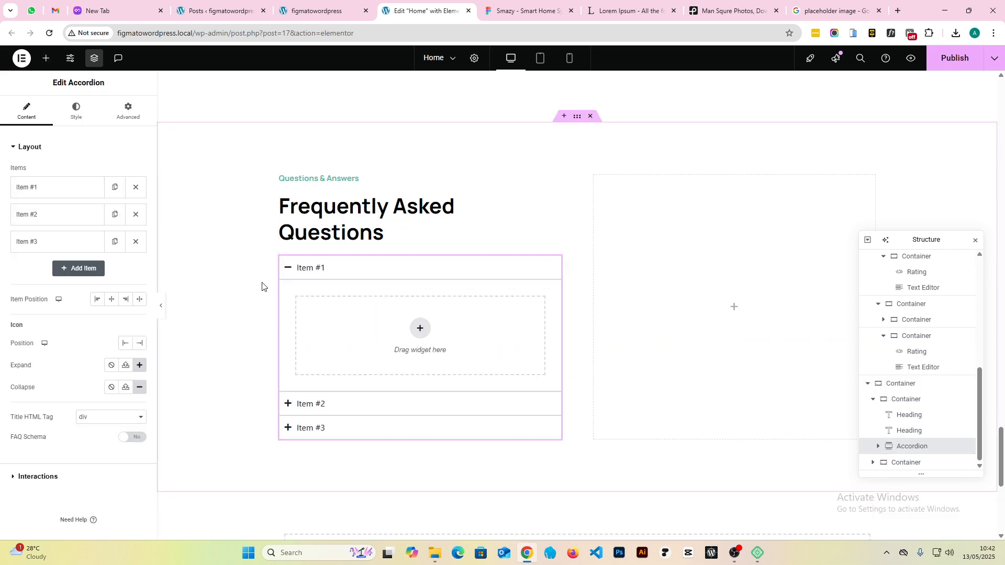
pyautogui.click(394, 271)
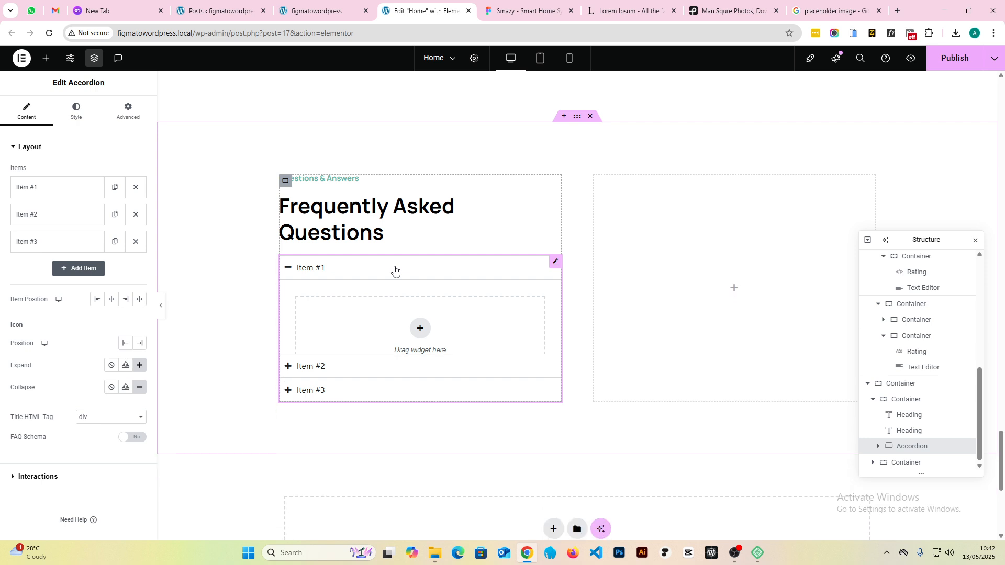
# - Look through Elementor's full widget list for elements that could hold the FAQ questions
pyautogui.click(46, 58)
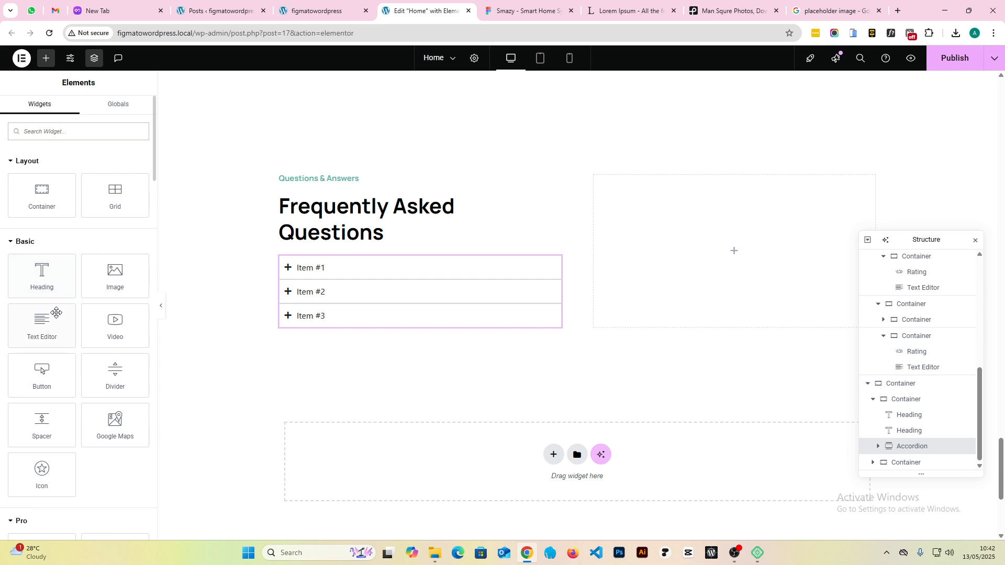
pyautogui.scroll(-6, 68, 304)
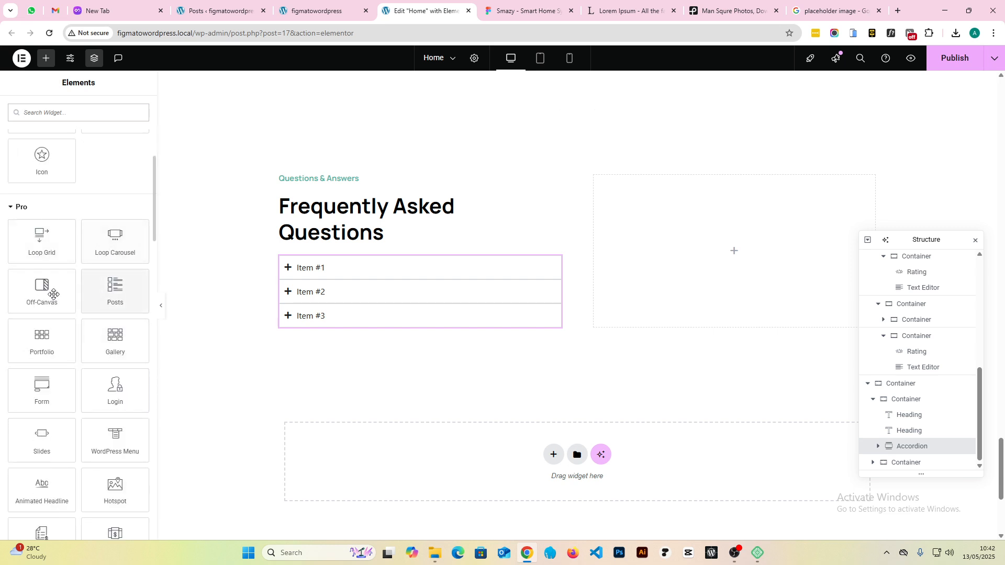
pyautogui.scroll(-1, 73, 340)
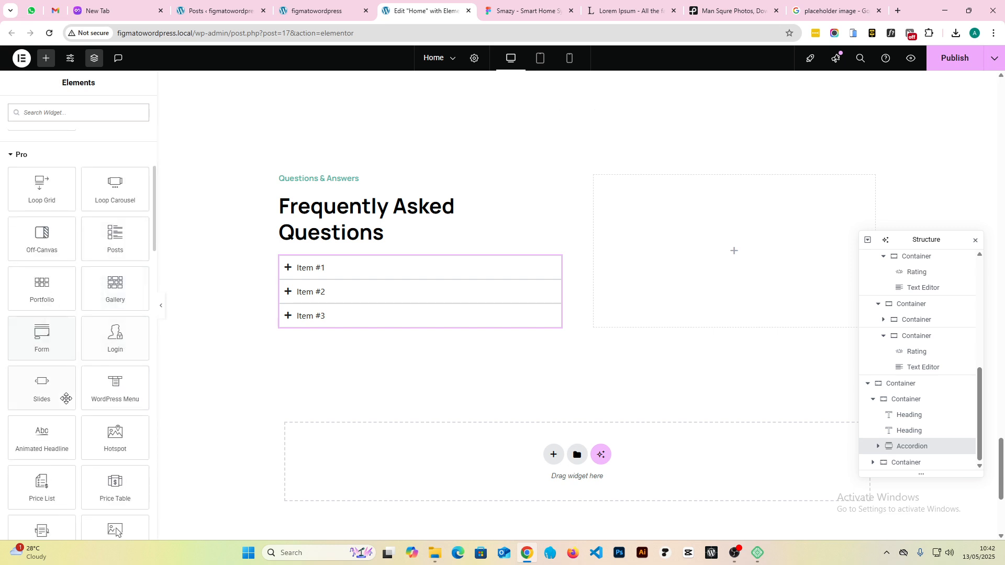
pyautogui.scroll(-2, 79, 408)
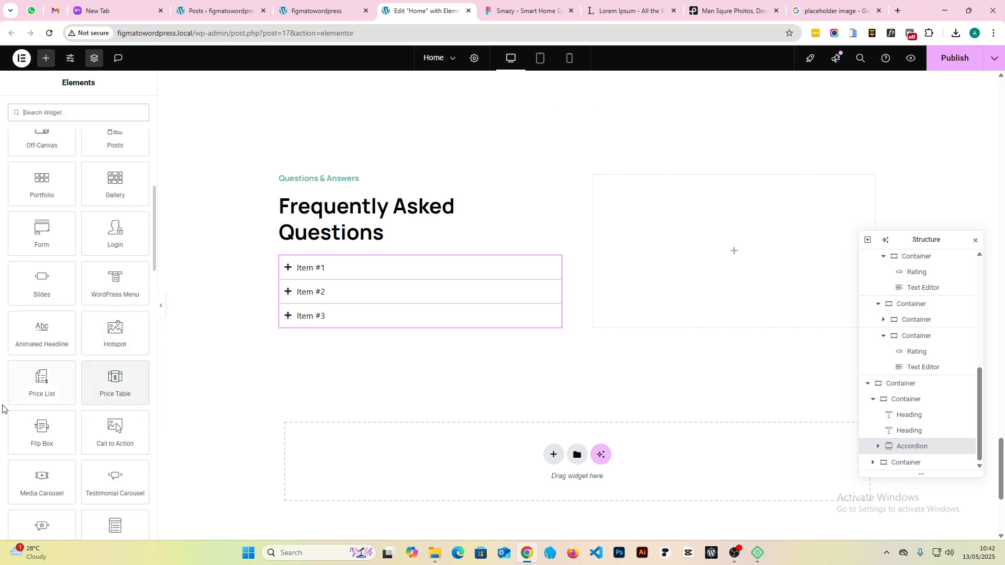
pyautogui.scroll(-2, 168, 381)
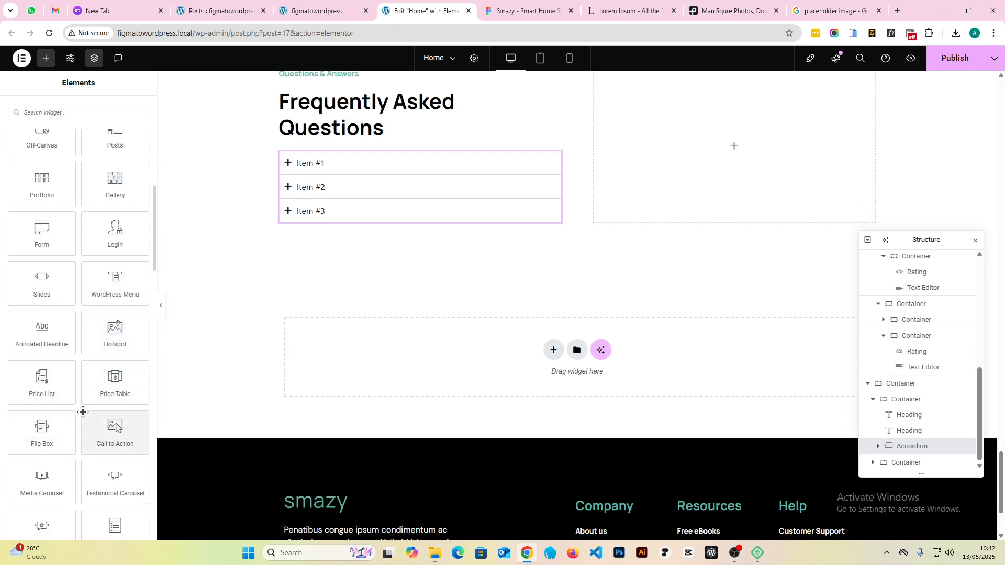
pyautogui.scroll(-2, 87, 418)
pyautogui.scroll(-1, 52, 380)
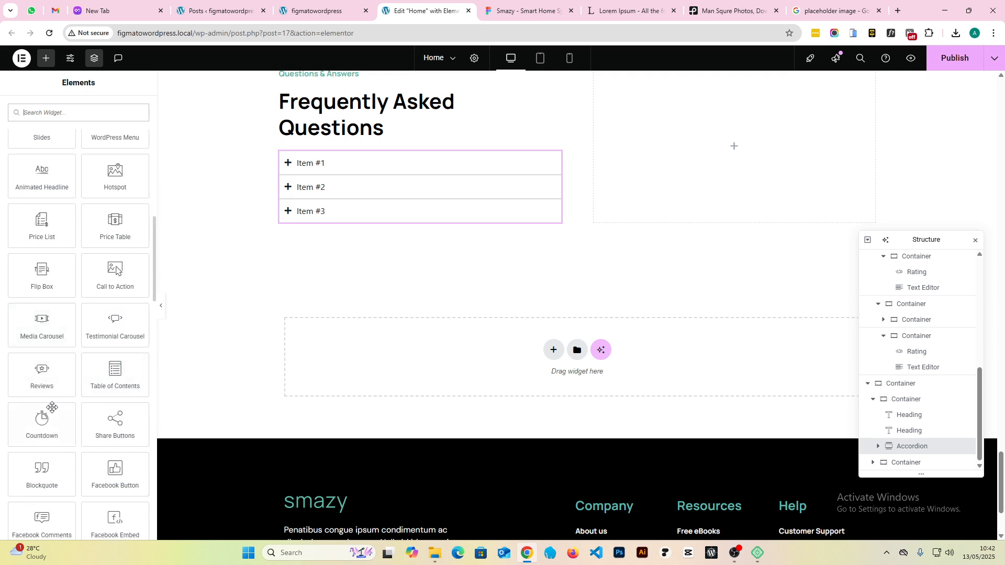
pyautogui.scroll(-6, 83, 381)
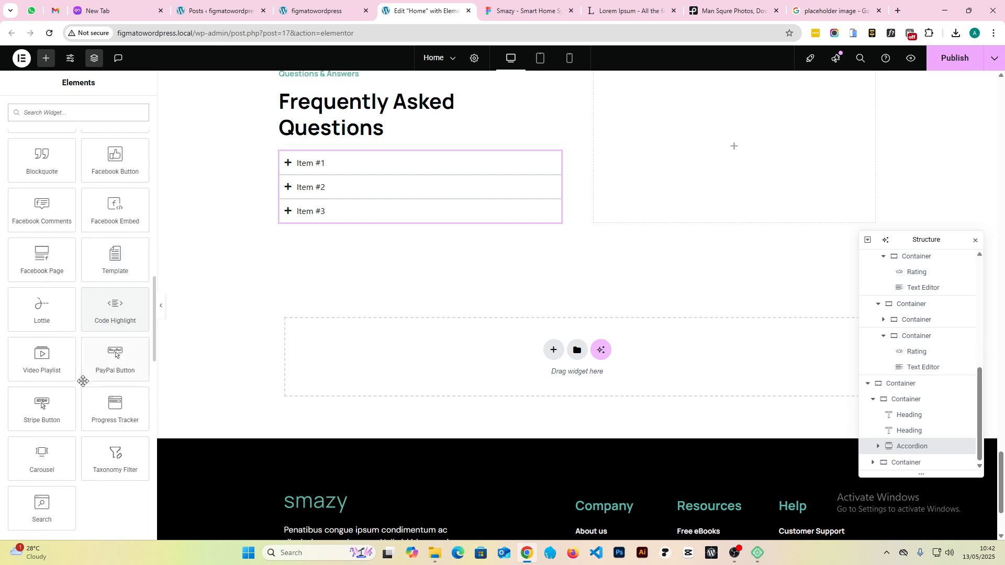
pyautogui.scroll(-3, 87, 381)
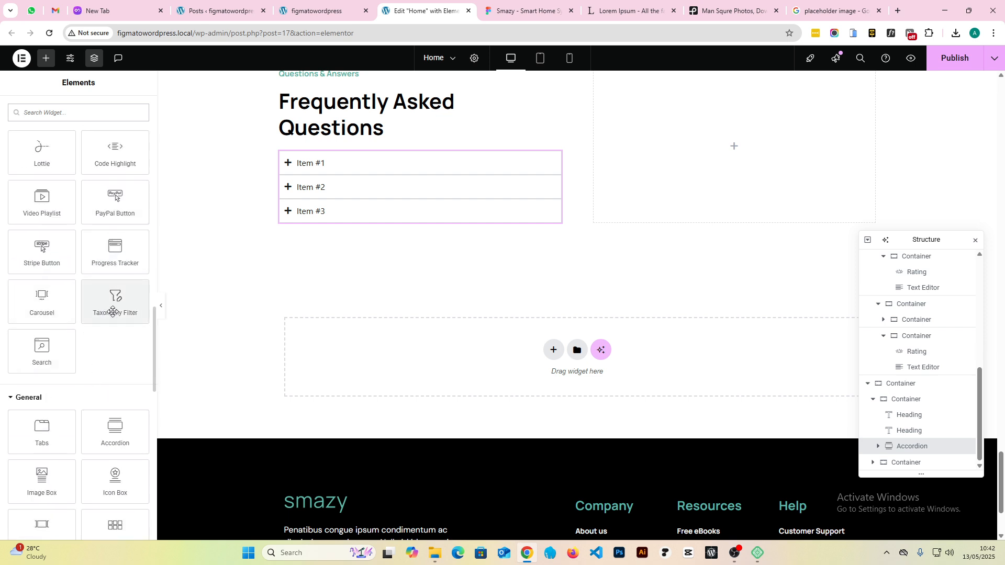
pyautogui.scroll(-2, 102, 293)
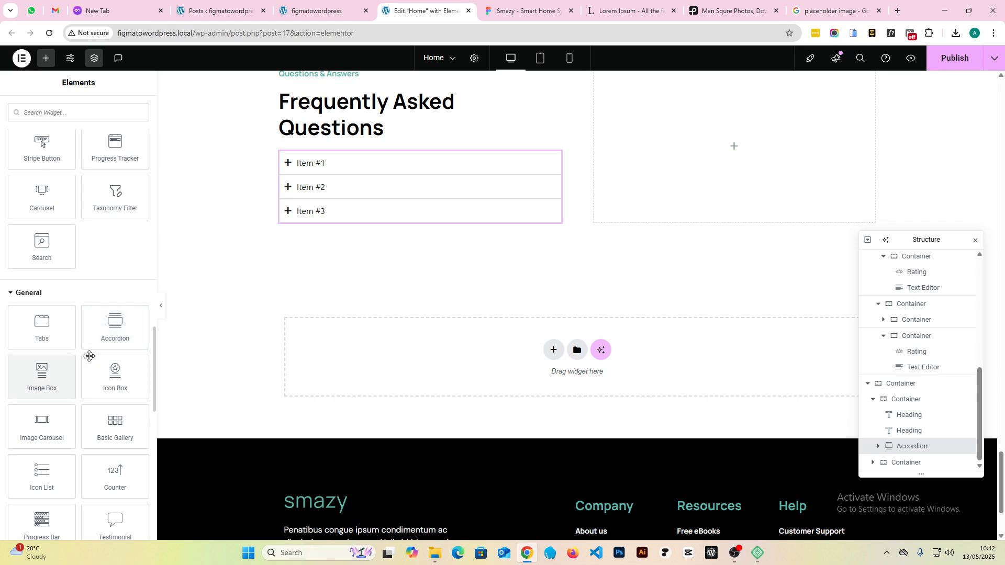
pyautogui.scroll(-1, 52, 367)
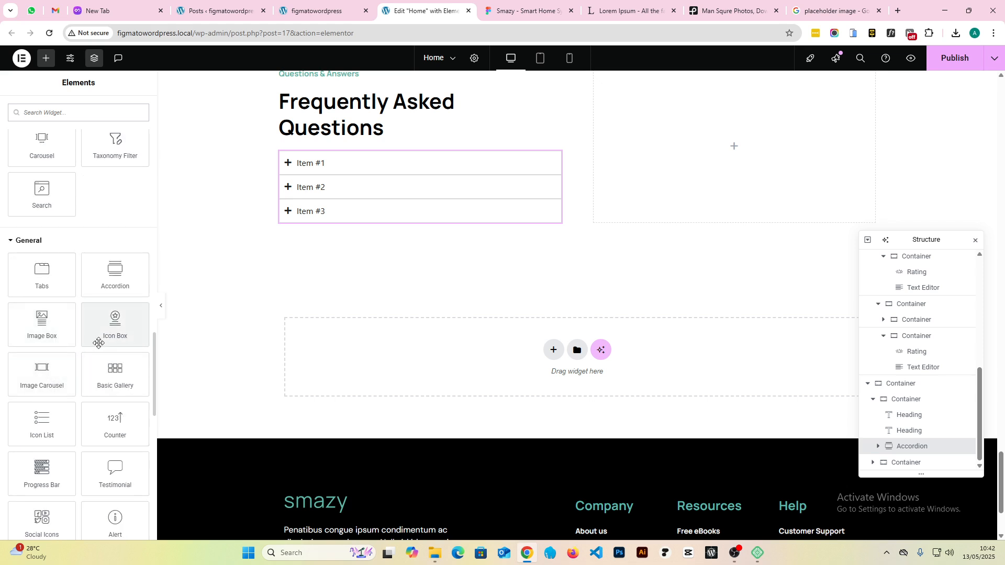
pyautogui.scroll(-1, 29, 372)
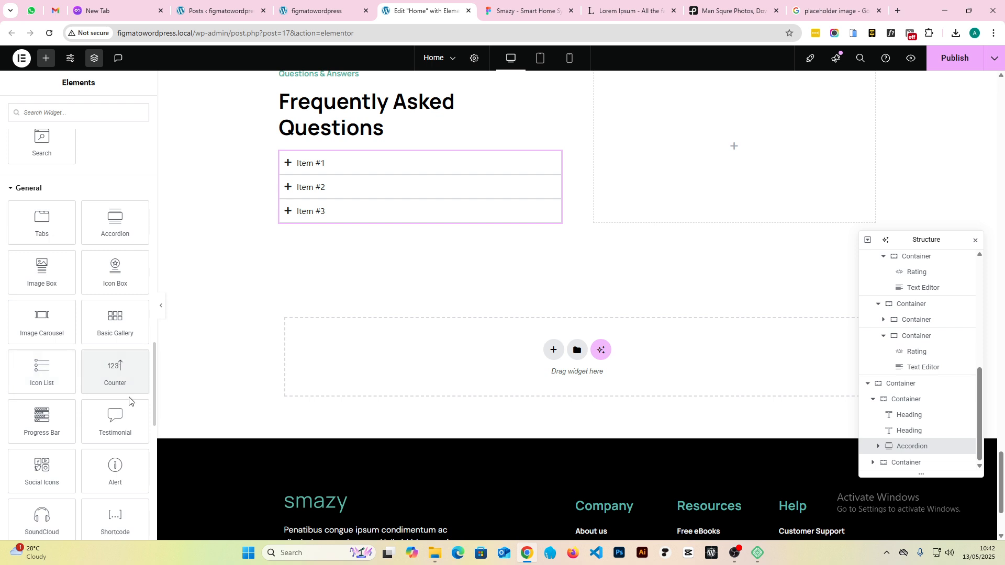
pyautogui.scroll(-2, 84, 398)
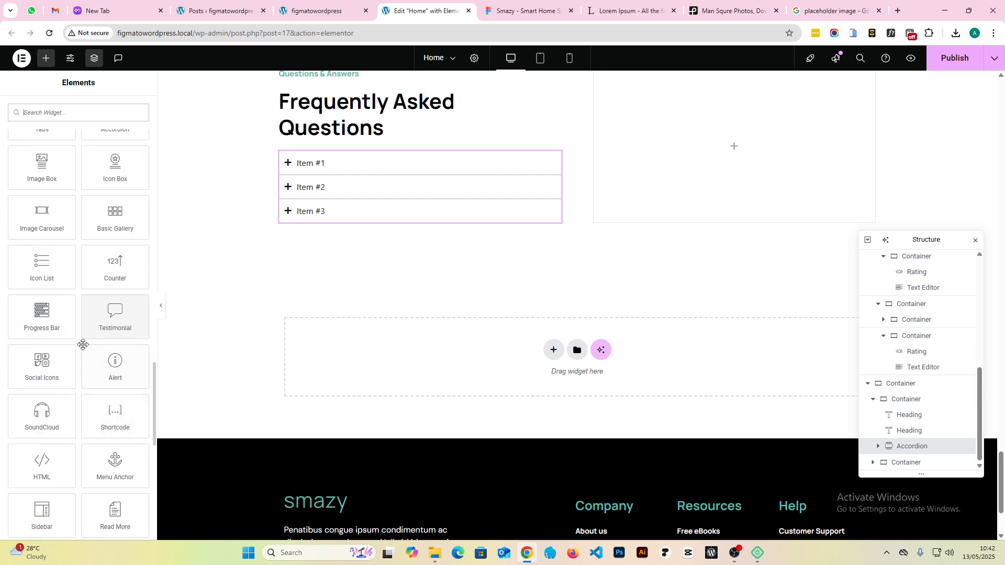
pyautogui.scroll(-1, 99, 333)
pyautogui.scroll(-2, 119, 369)
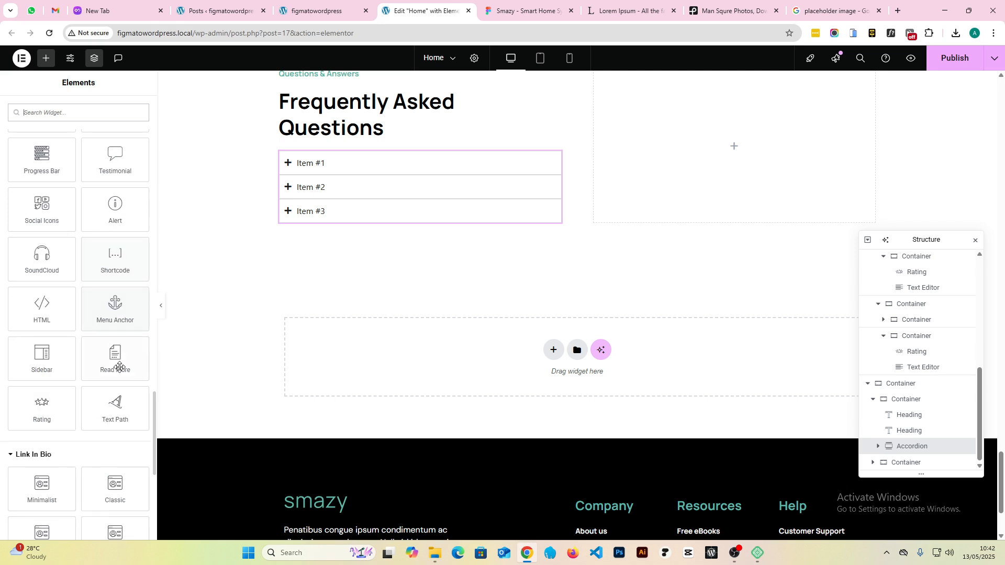
pyautogui.scroll(-2, 84, 392)
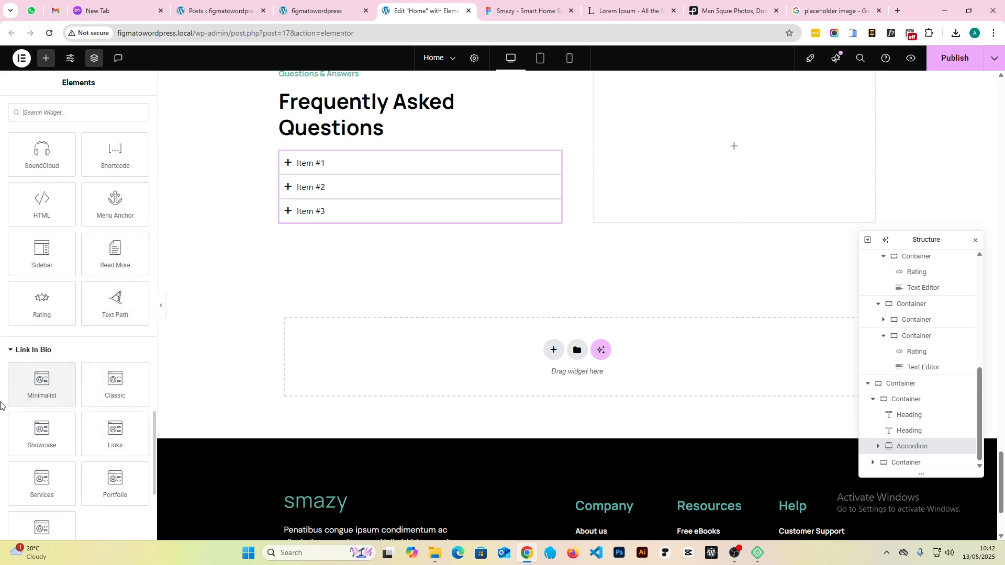
pyautogui.scroll(-2, 126, 384)
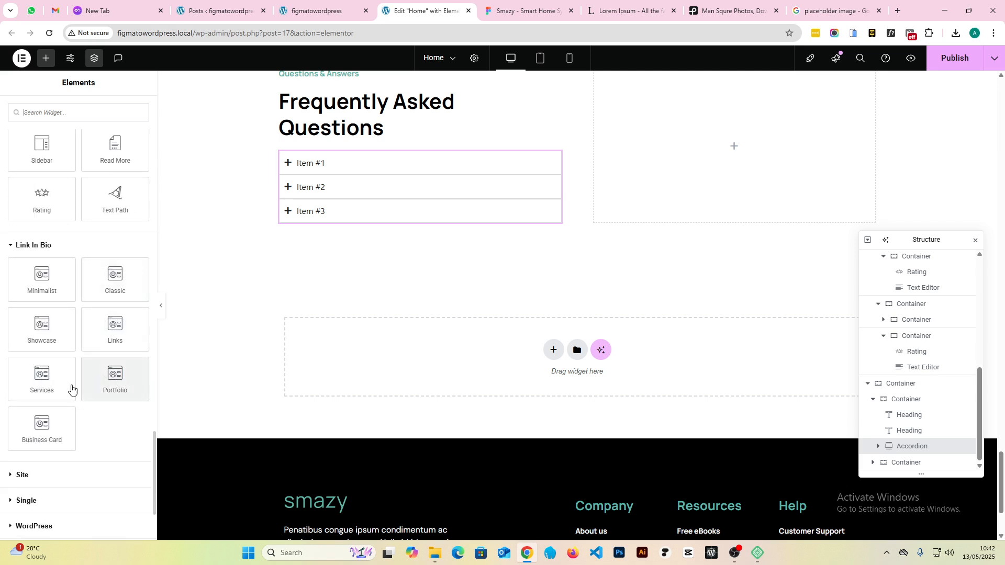
pyautogui.scroll(-3, 73, 390)
pyautogui.scroll(20, 57, 406)
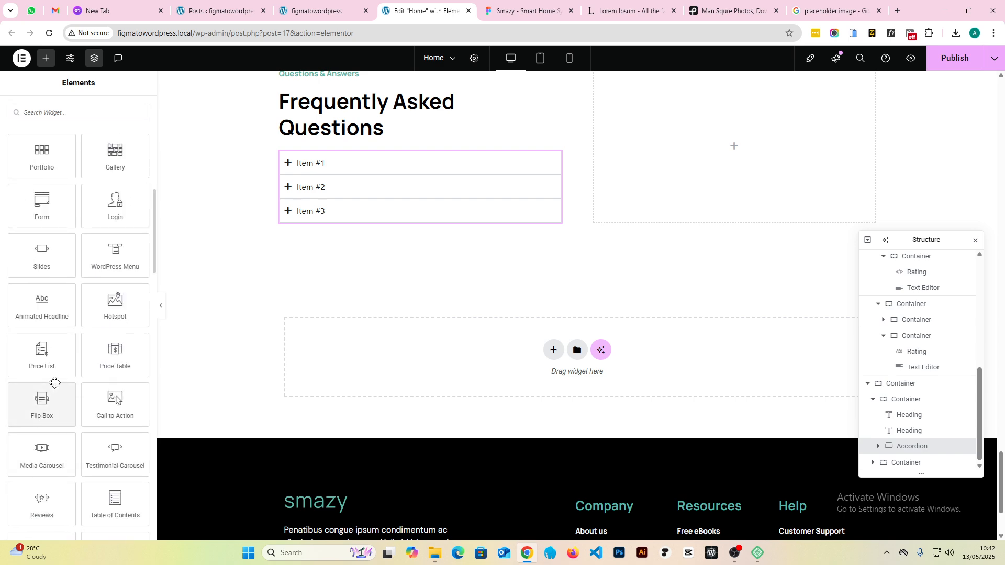
# - Expand the accordion's first item to check its content area, and collapse it again
pyautogui.click(305, 163)
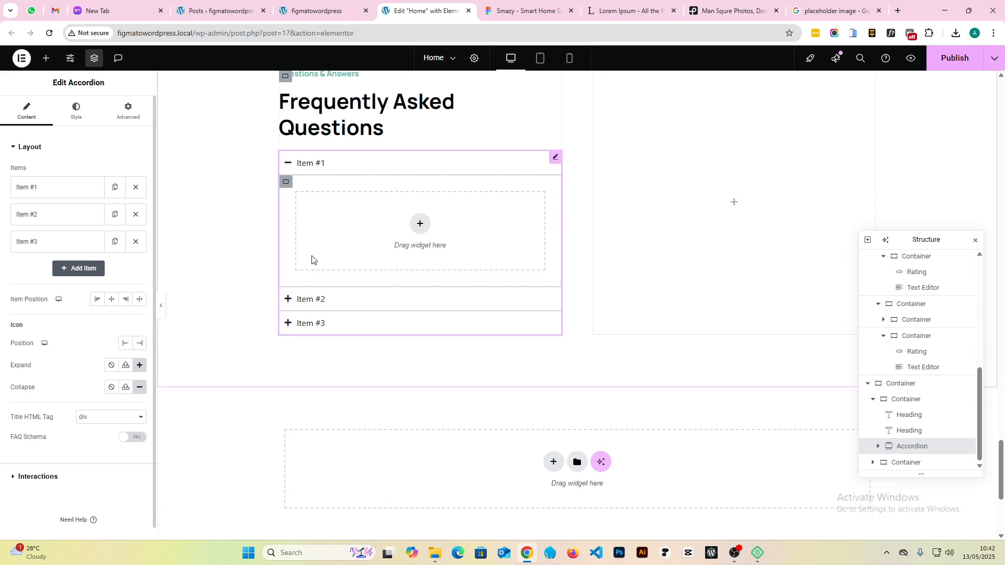
pyautogui.scroll(2, 324, 265)
pyautogui.click(317, 271)
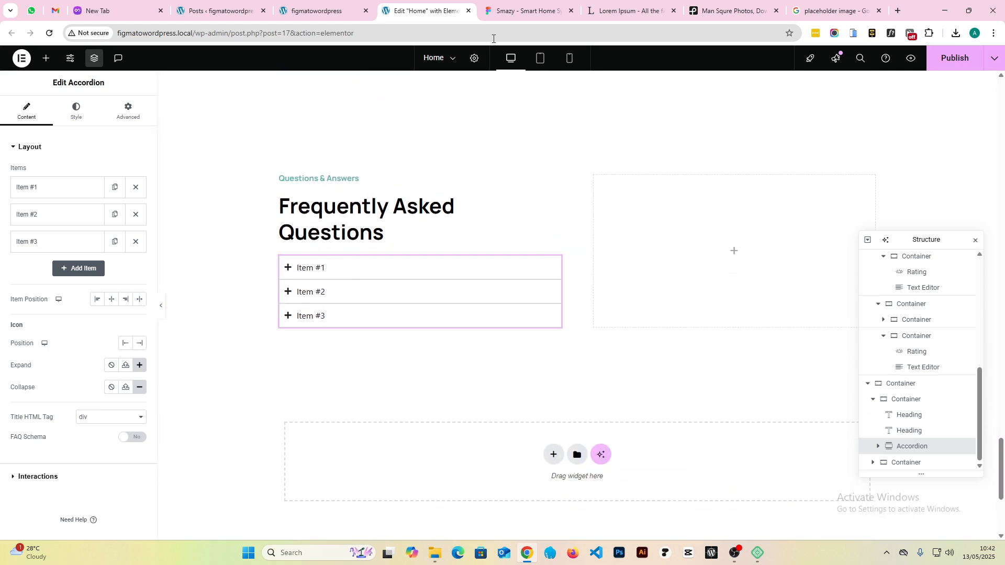
# - Switch to the Figma design and copy the first FAQ's question and its answer text
pyautogui.click(524, 11)
pyautogui.click(345, 225)
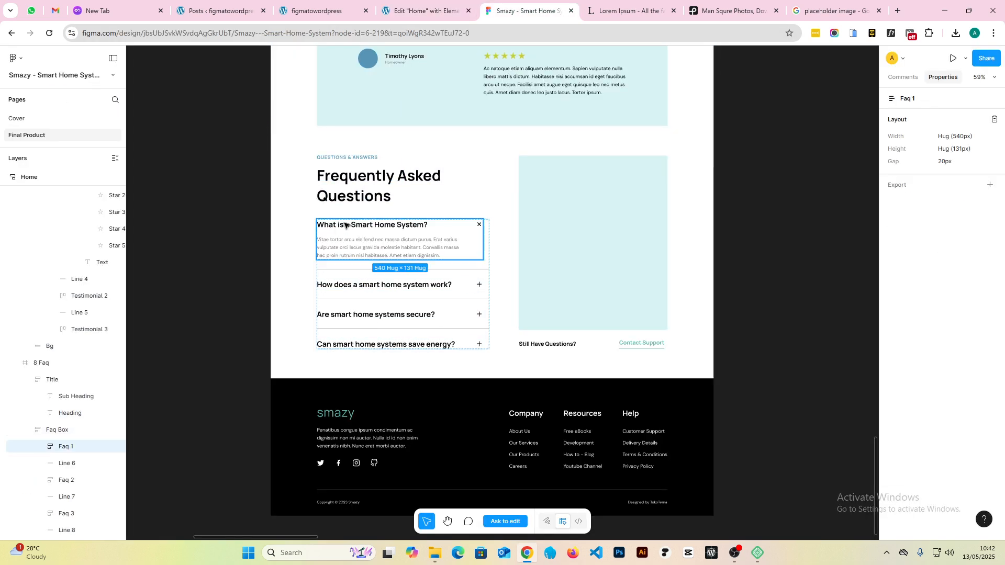
pyautogui.click(345, 225)
pyautogui.click(344, 245)
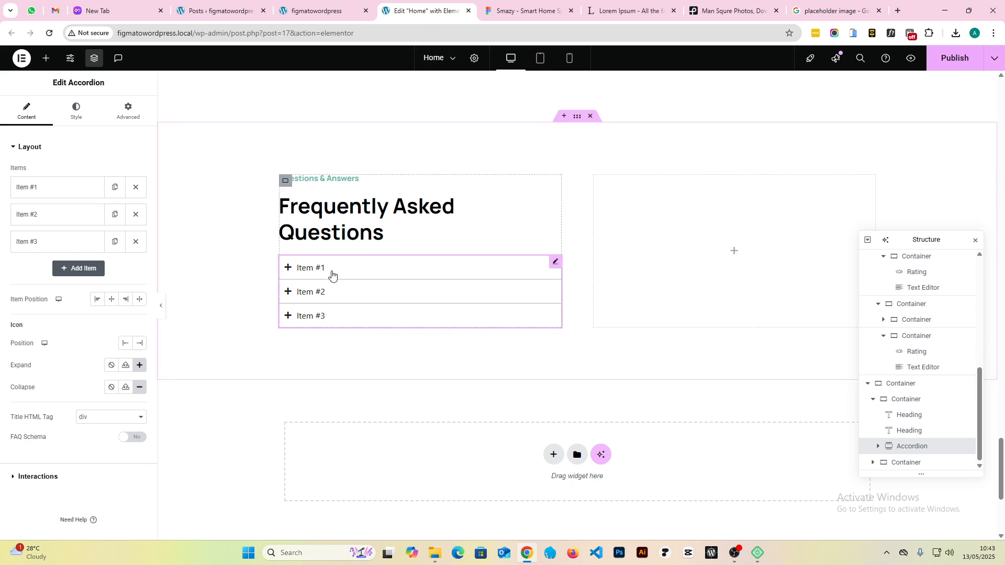
# - Back in Elementor, set the first accordion item's title to "What is a Smart Home System?"
pyautogui.click(55, 186)
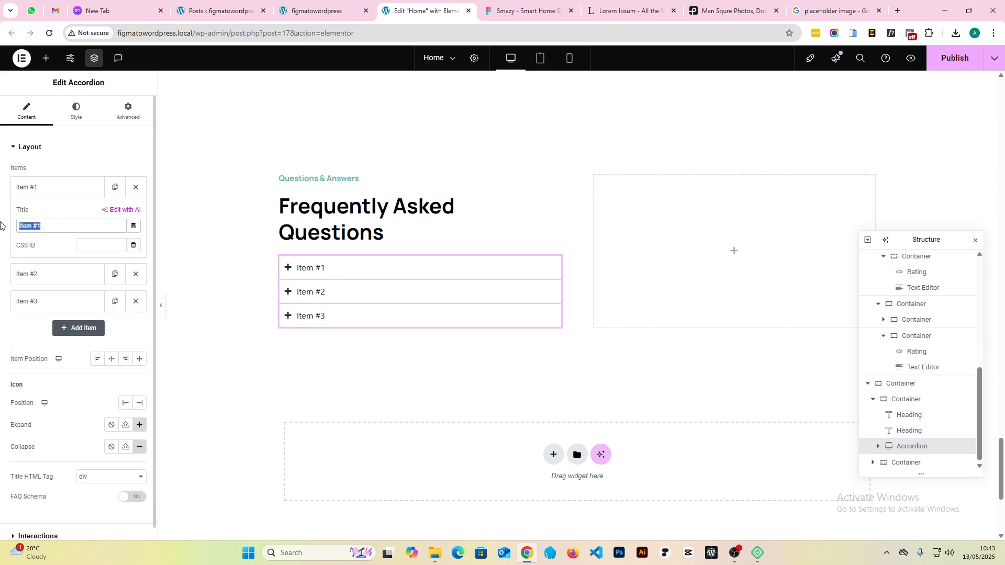
pyautogui.press('super+v')
pyautogui.click(68, 365)
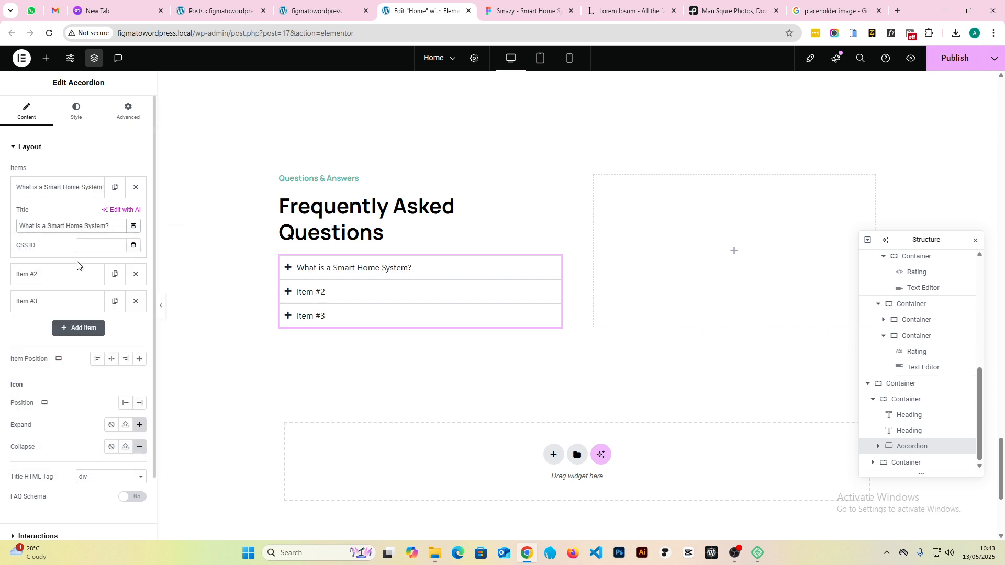
# - Add a Text Editor inside the first accordion item and replace its placeholder with the copied "Vitae tortor arcu eleifend..." answer
pyautogui.click(313, 268)
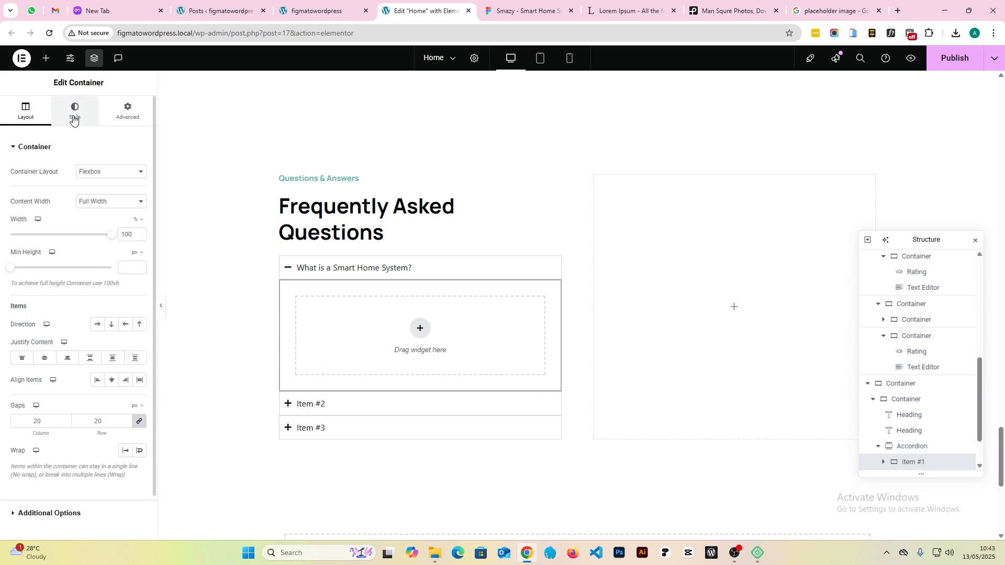
pyautogui.click(46, 58)
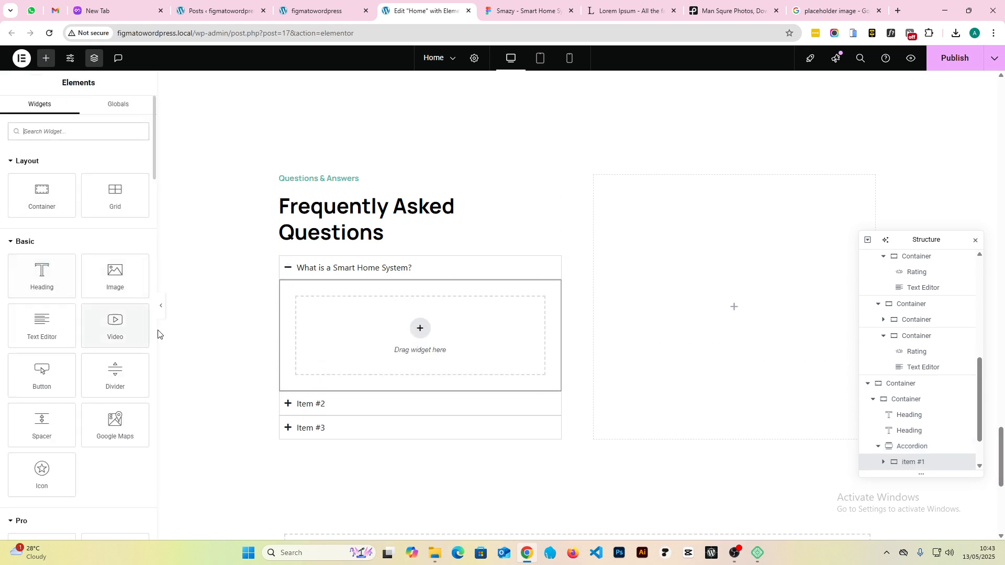
pyautogui.moveTo(56, 329); pyautogui.dragTo(437, 341)
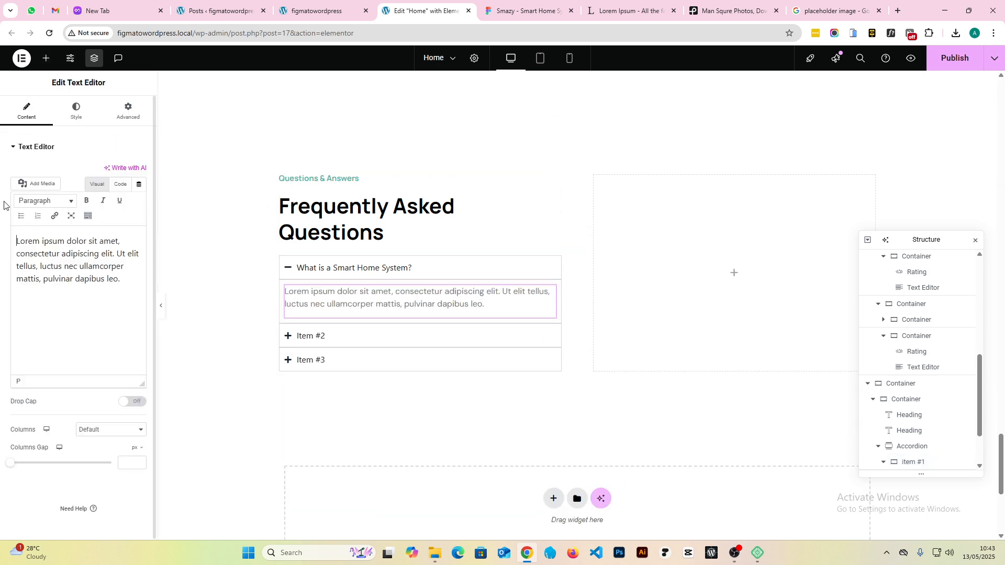
pyautogui.moveTo(123, 279); pyautogui.dragTo(1, 221)
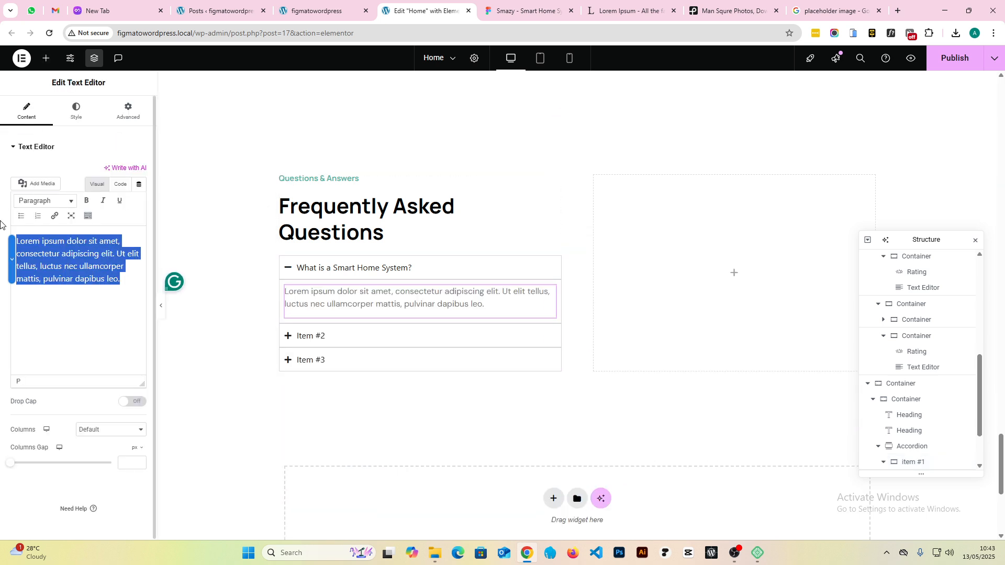
pyautogui.press('super+v')
pyautogui.click(79, 390)
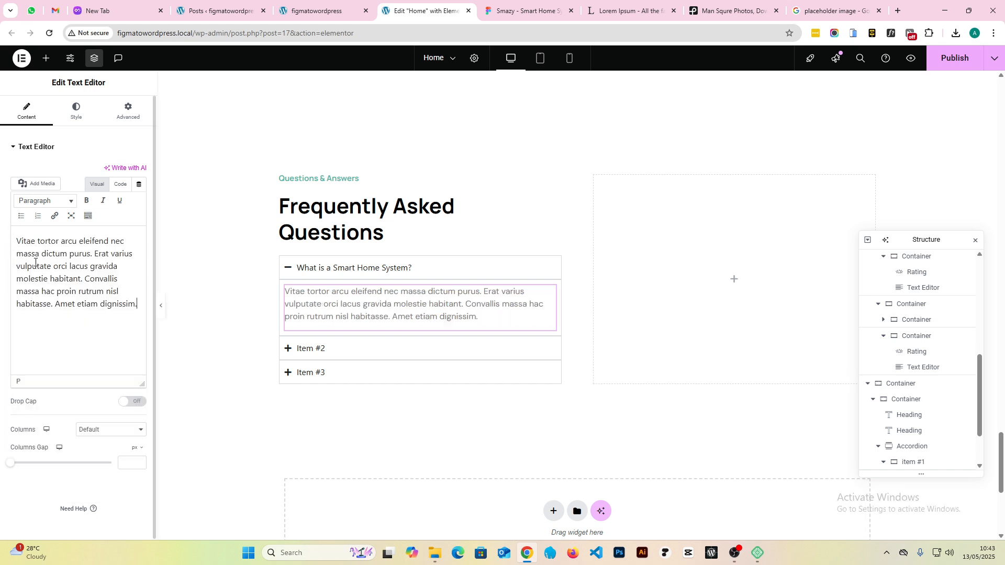
# - Collapse the first accordion item and delete Item #2 and Item #3 from the accordion
pyautogui.click(426, 271)
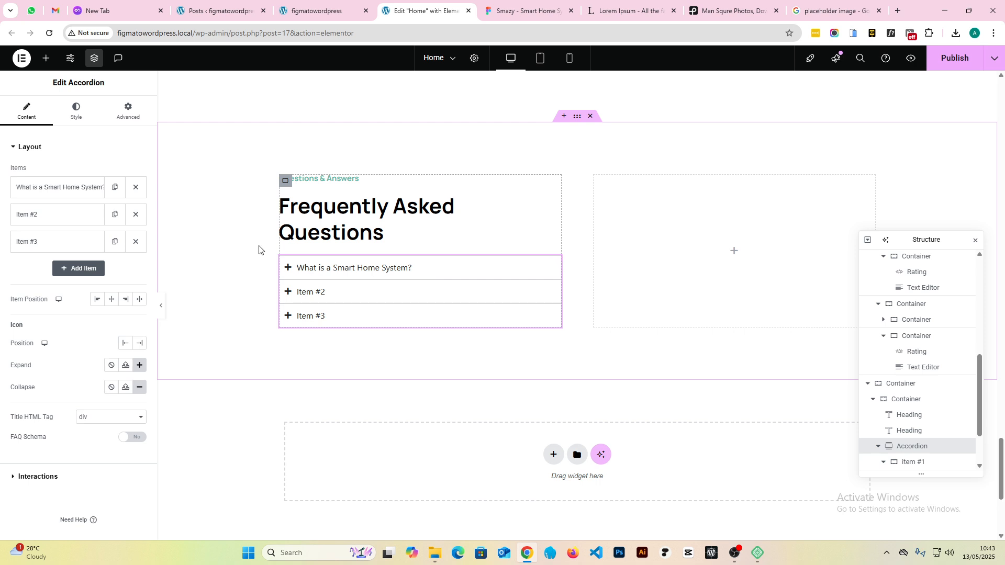
pyautogui.click(136, 214)
pyautogui.click(136, 214)
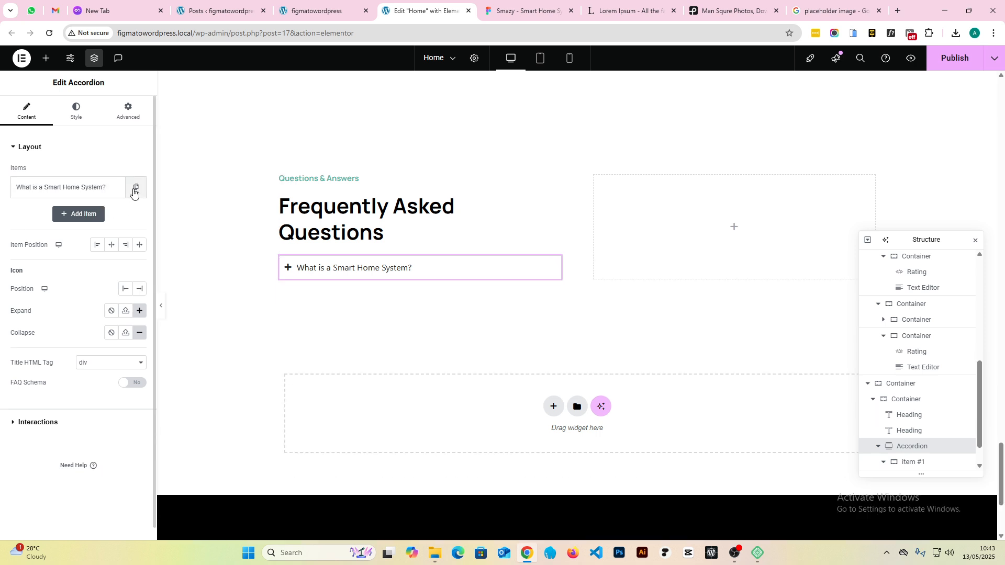
# - Duplicate the "What is a Smart Home System?" accordion item four times
pyautogui.click(135, 189)
pyautogui.click(117, 223)
pyautogui.click(115, 241)
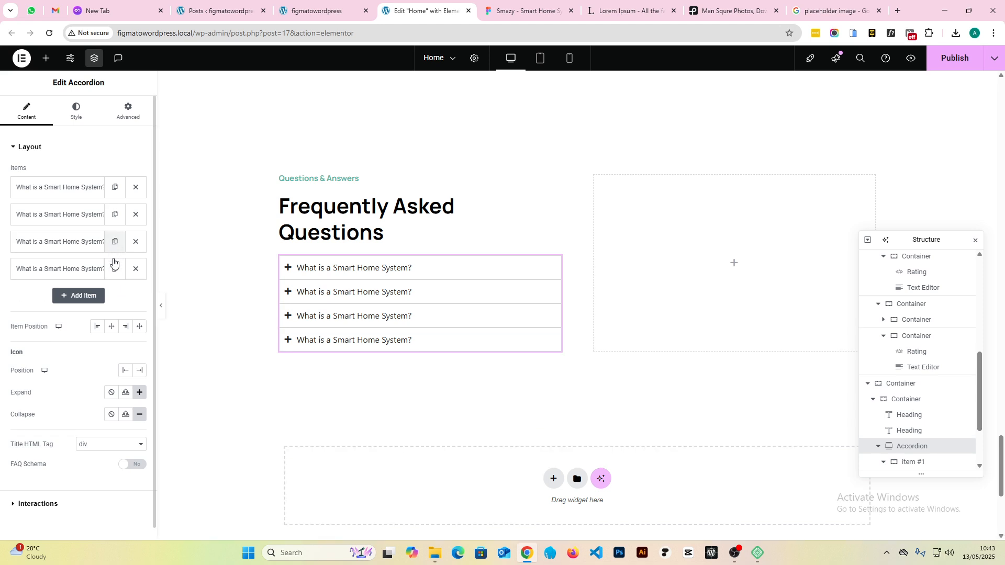
pyautogui.click(114, 268)
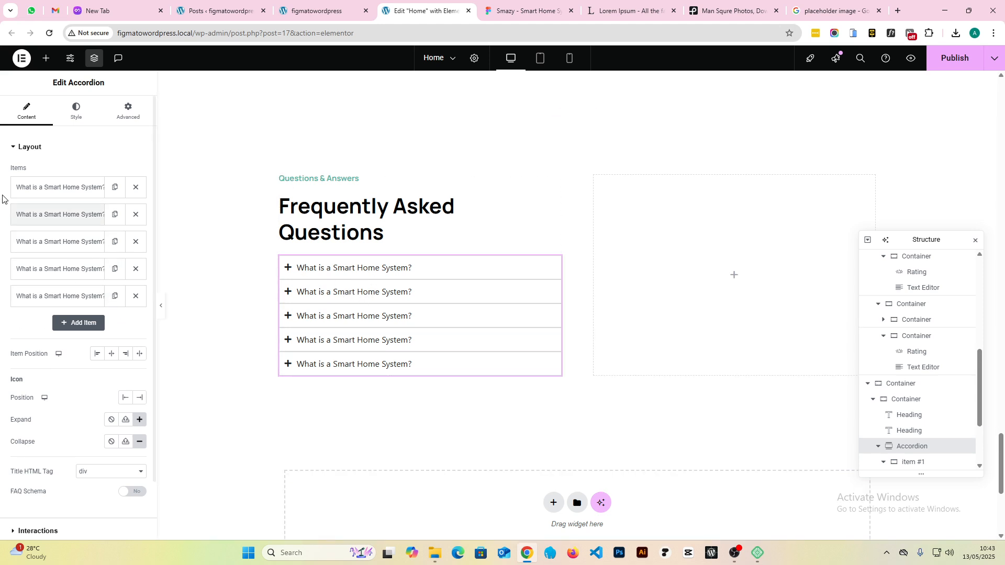
# - Check the FAQ icon placement in Figma, and position the accordion's expand icons after the item titles
pyautogui.scroll(-2, 69, 361)
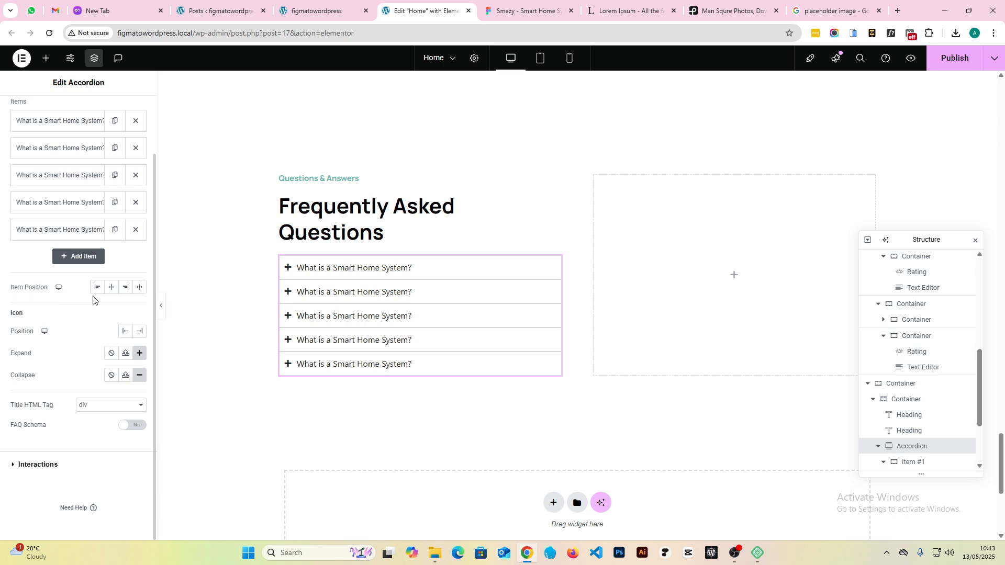
pyautogui.click(523, 11)
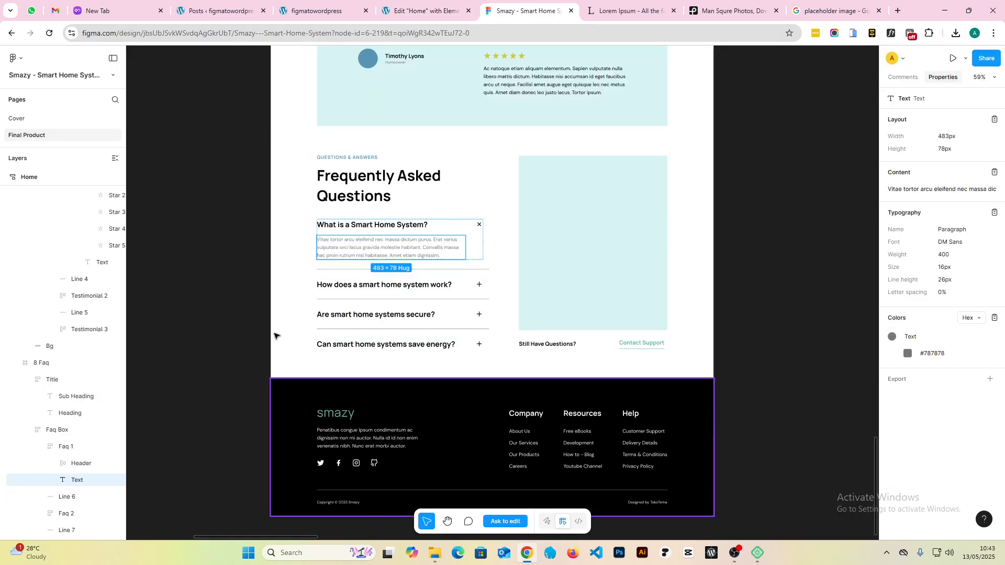
pyautogui.click(424, 11)
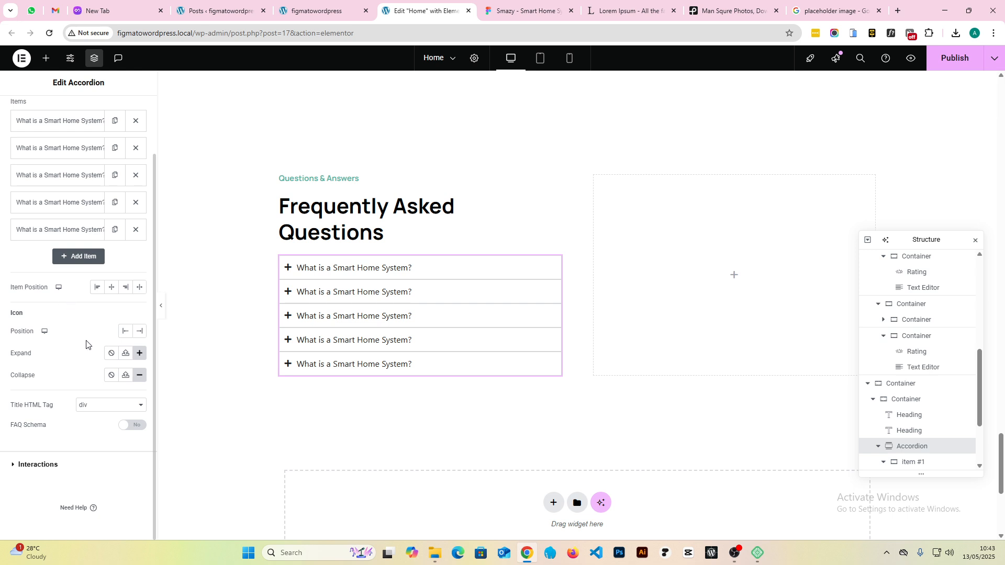
pyautogui.click(138, 332)
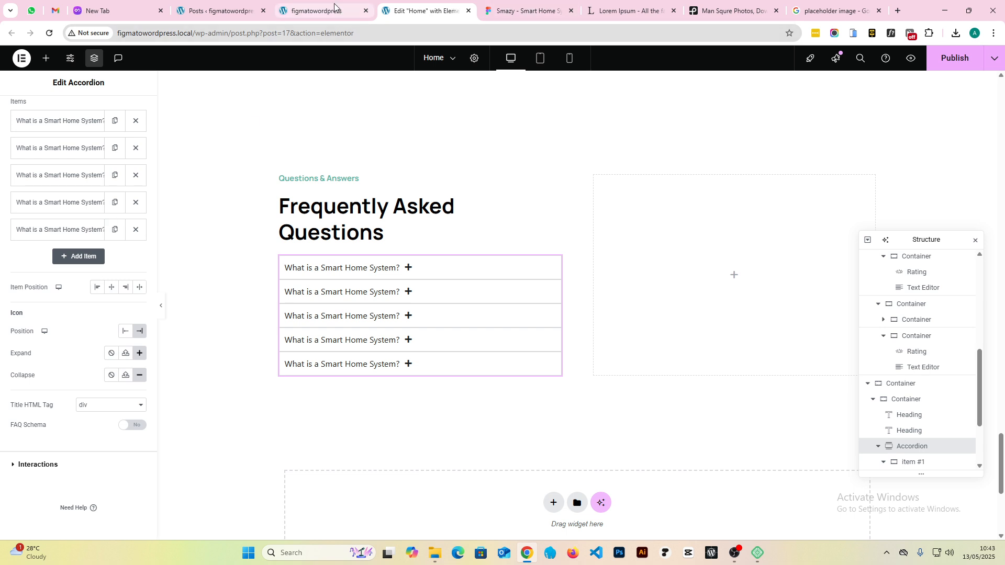
# - Check the open FAQ item's icon in Figma, and set the accordion's collapse icon to Cross from the icon library
pyautogui.click(523, 11)
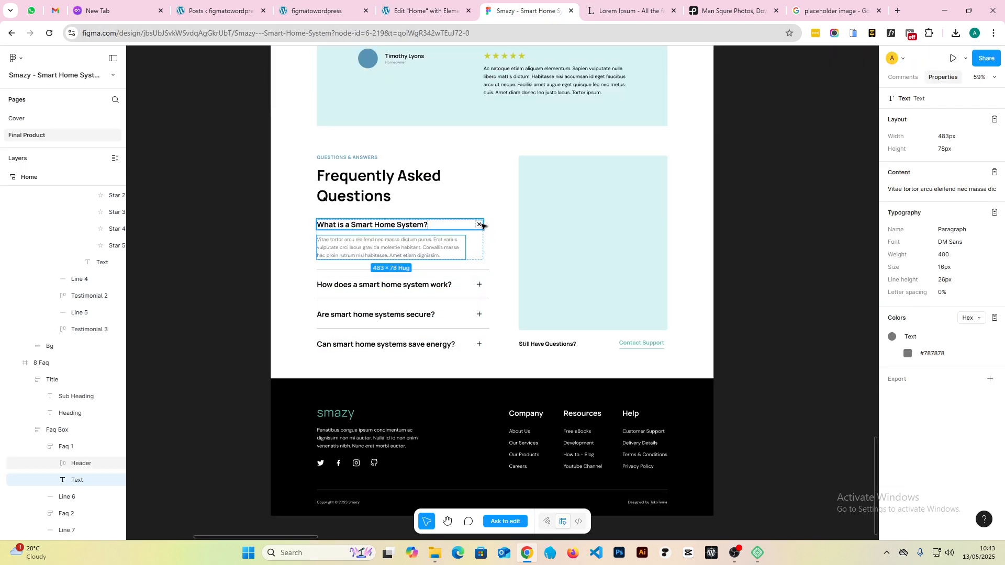
pyautogui.click(426, 11)
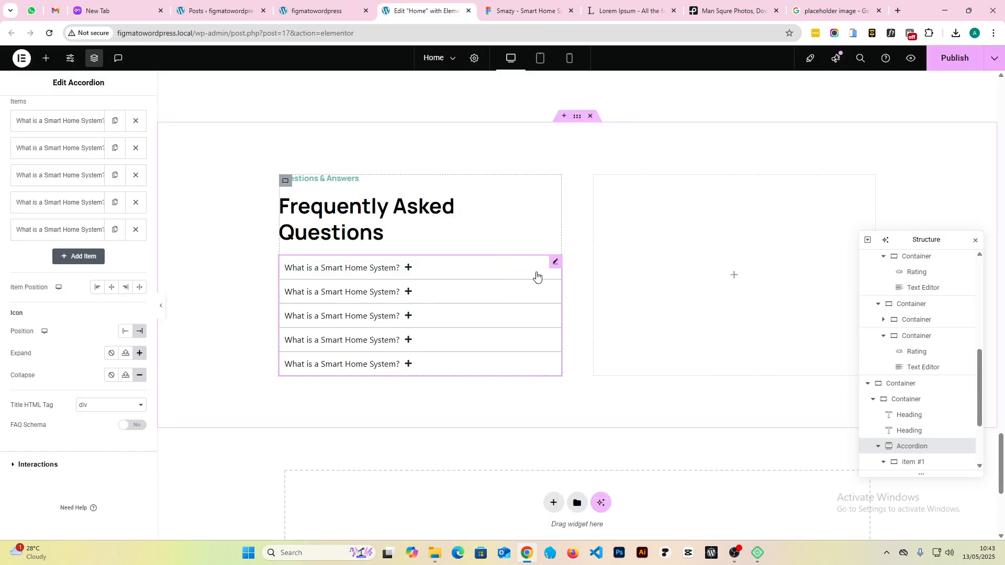
pyautogui.click(139, 374)
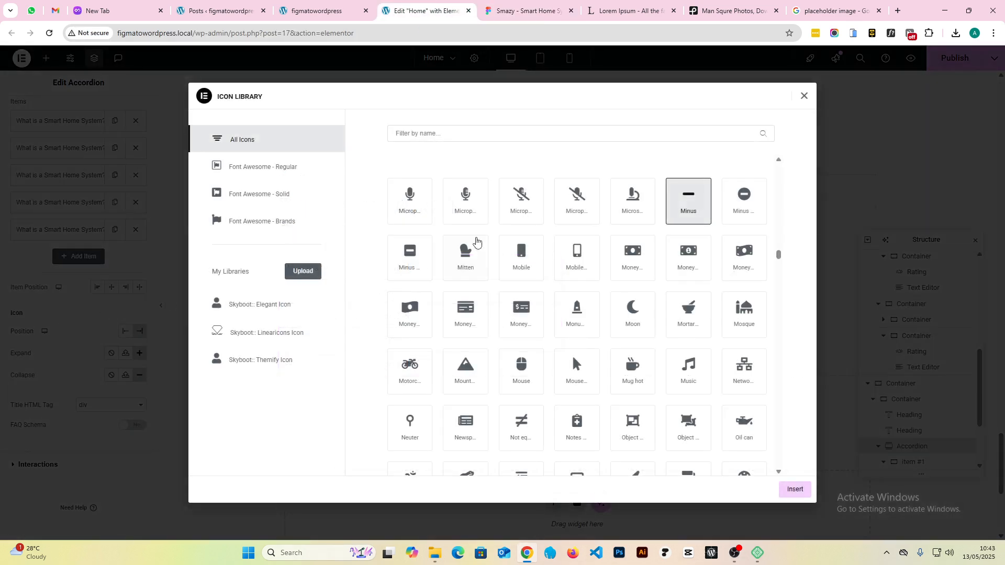
pyautogui.click(420, 134)
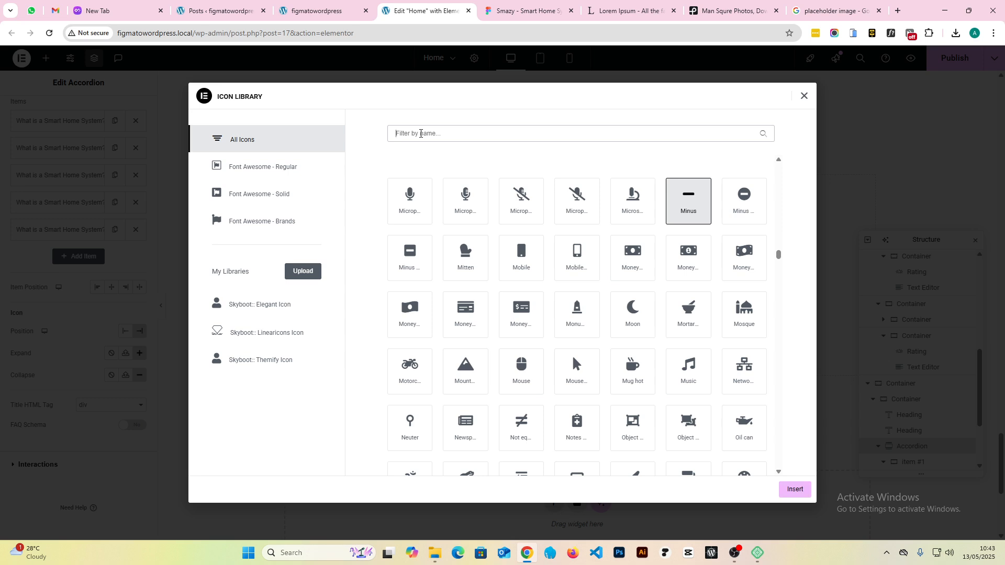
pyautogui.write('cr')
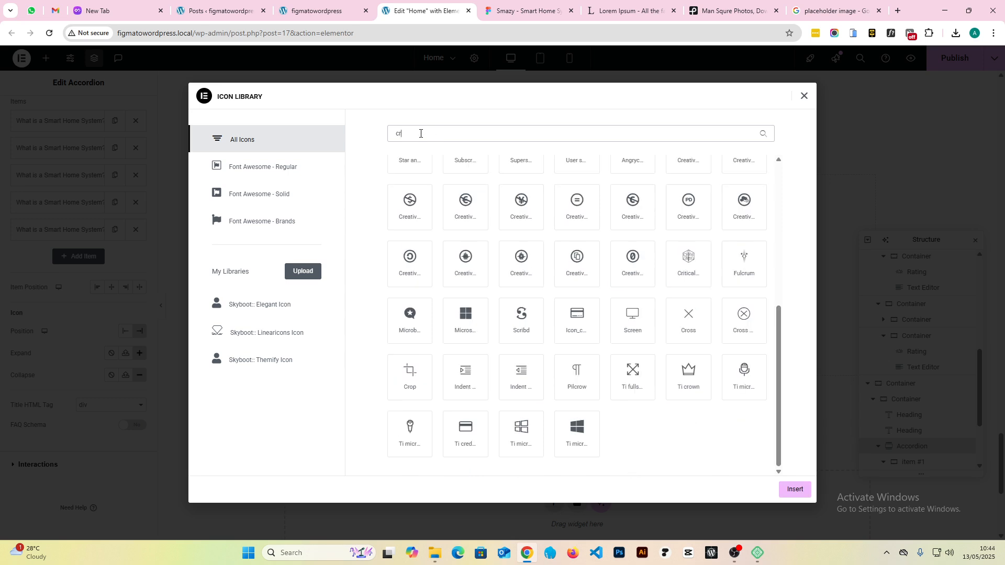
pyautogui.click(689, 316)
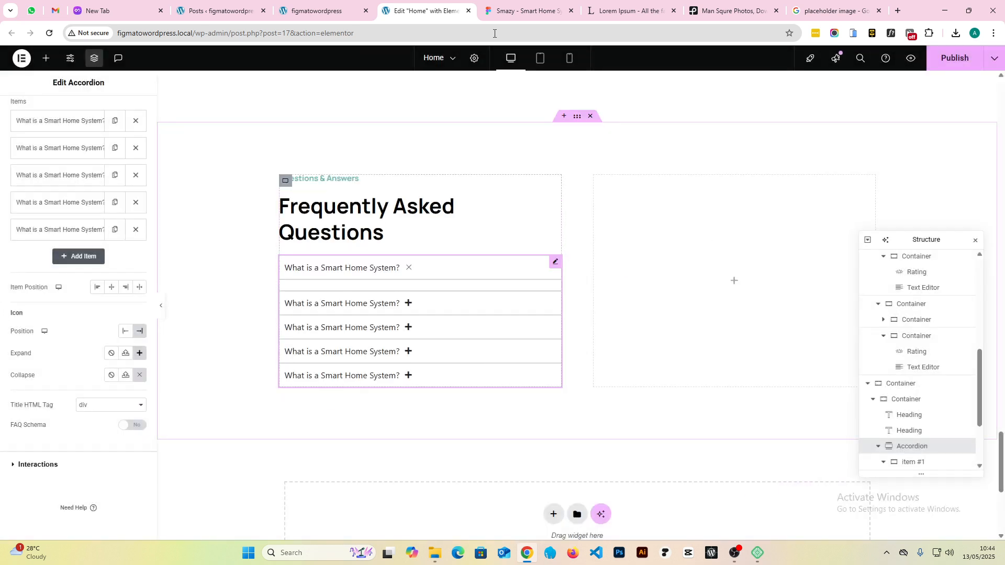
# - Check the closed FAQ items' icon in Figma, and set the accordion's expand icon to Ti plus
pyautogui.click(511, 11)
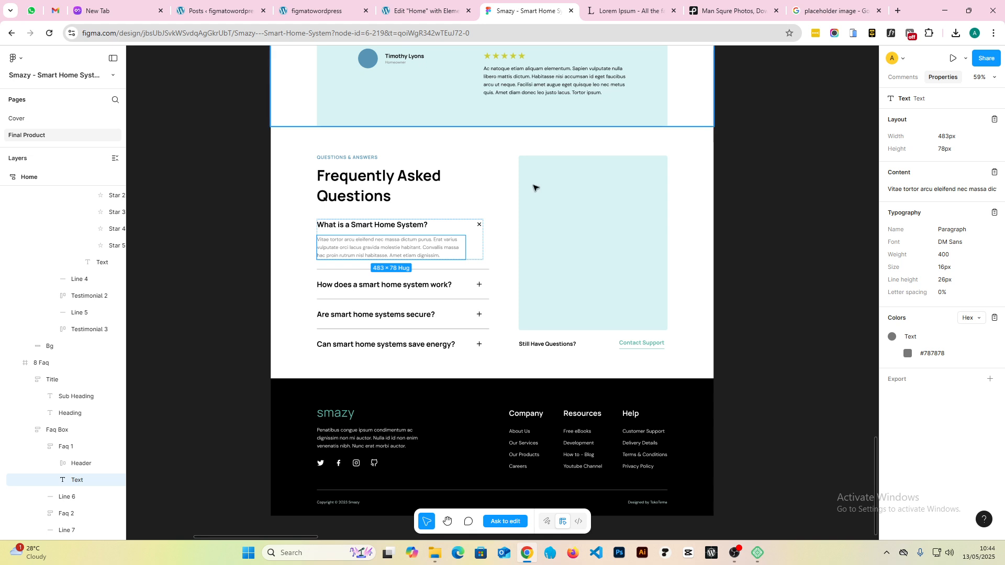
pyautogui.click(434, 3)
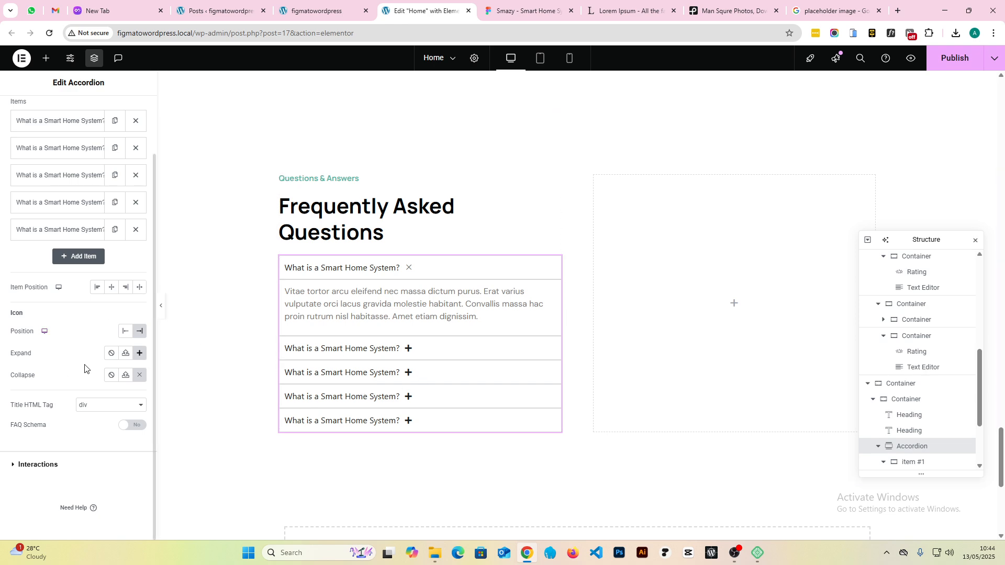
pyautogui.click(139, 354)
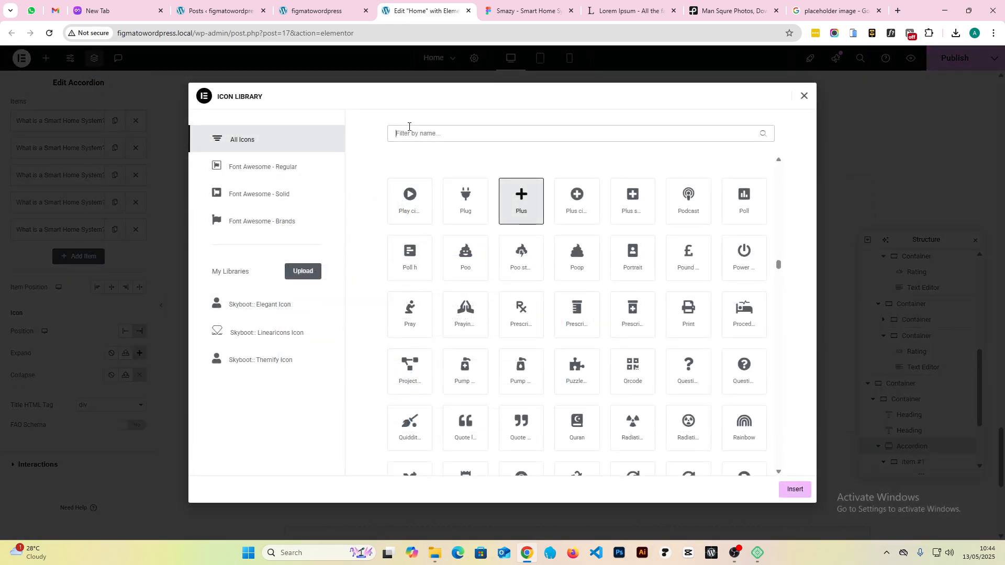
pyautogui.write('plus')
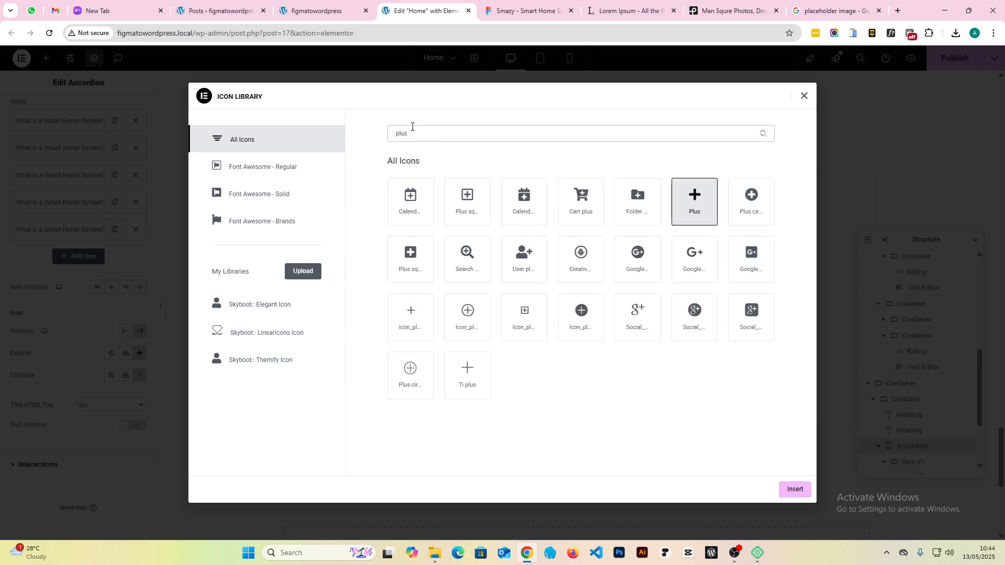
pyautogui.click(417, 323)
pyautogui.click(469, 382)
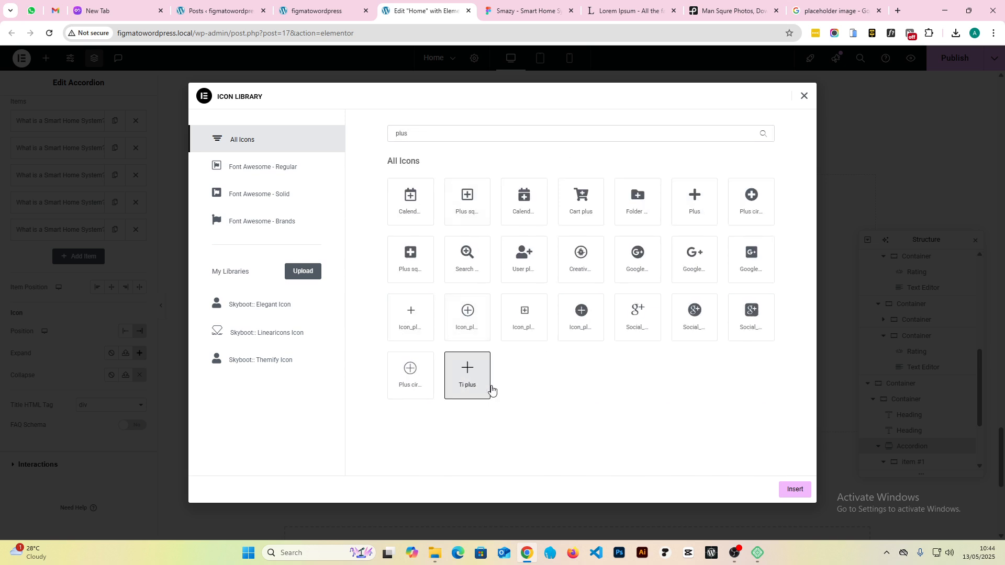
pyautogui.click(796, 490)
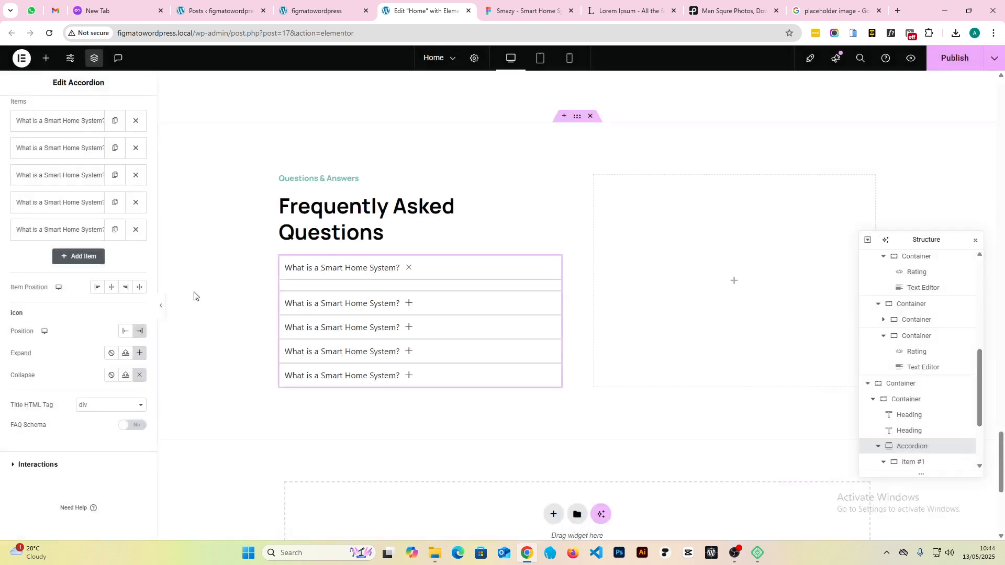
# - Test expanding and collapsing the accordion items, and stretch the item position so titles and icons sit at opposite ends
pyautogui.click(410, 307)
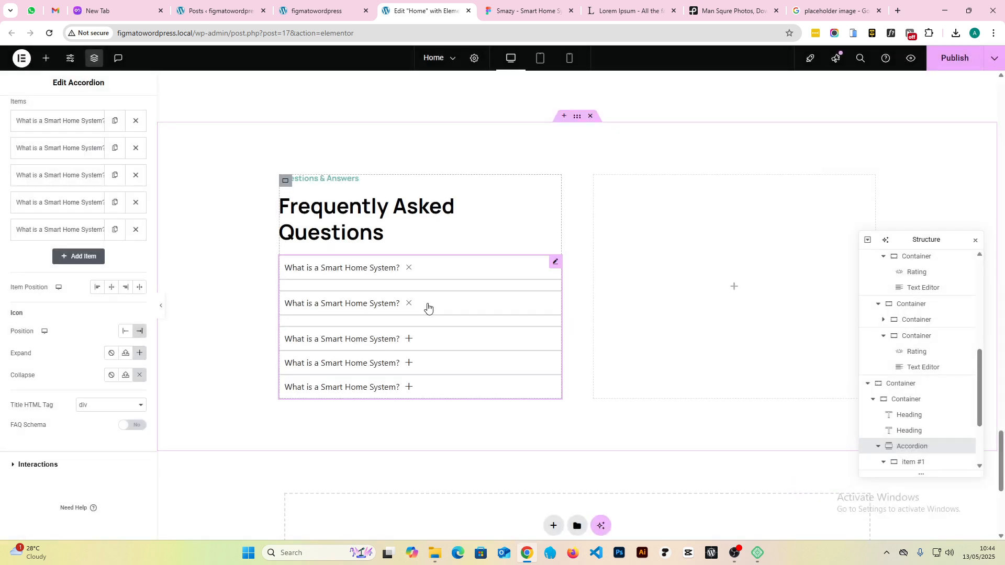
pyautogui.click(428, 305)
pyautogui.click(420, 351)
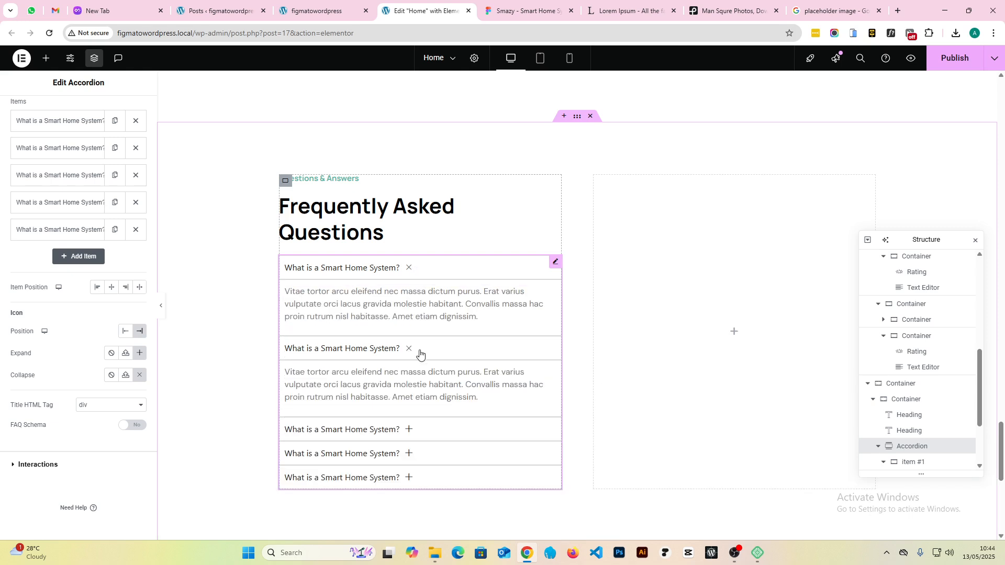
pyautogui.click(433, 350)
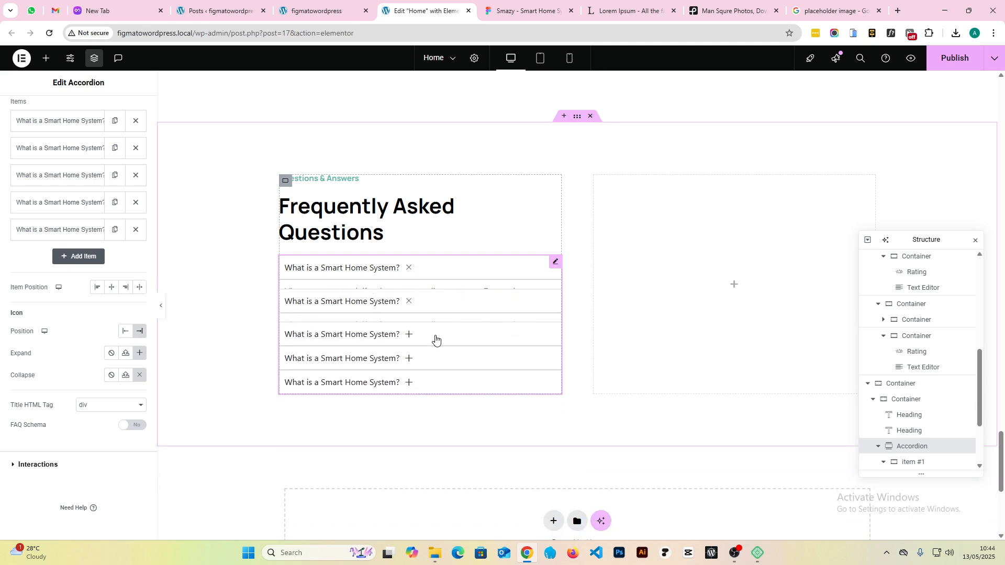
pyautogui.click(139, 288)
pyautogui.click(473, 269)
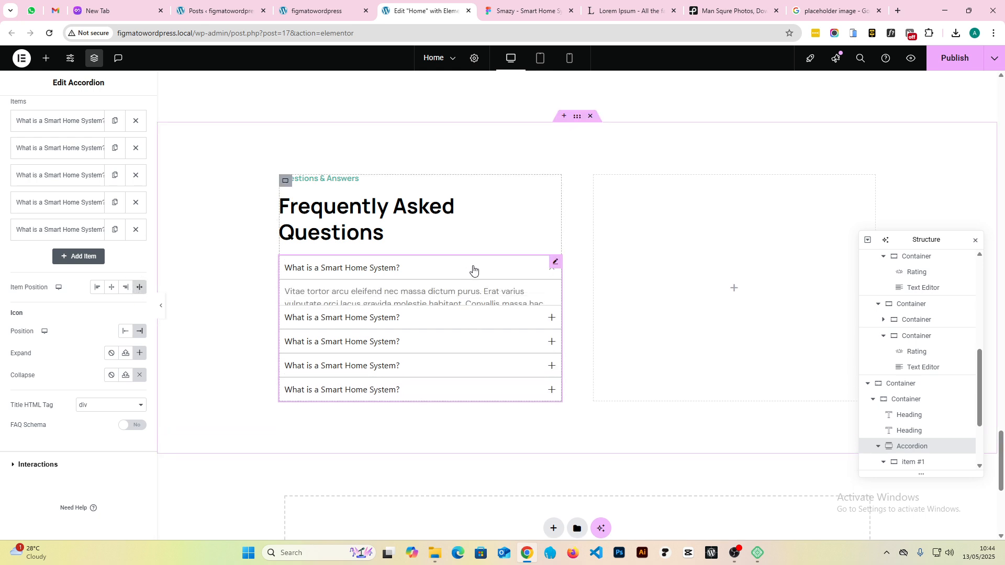
pyautogui.click(427, 269)
pyautogui.scroll(2, 75, 262)
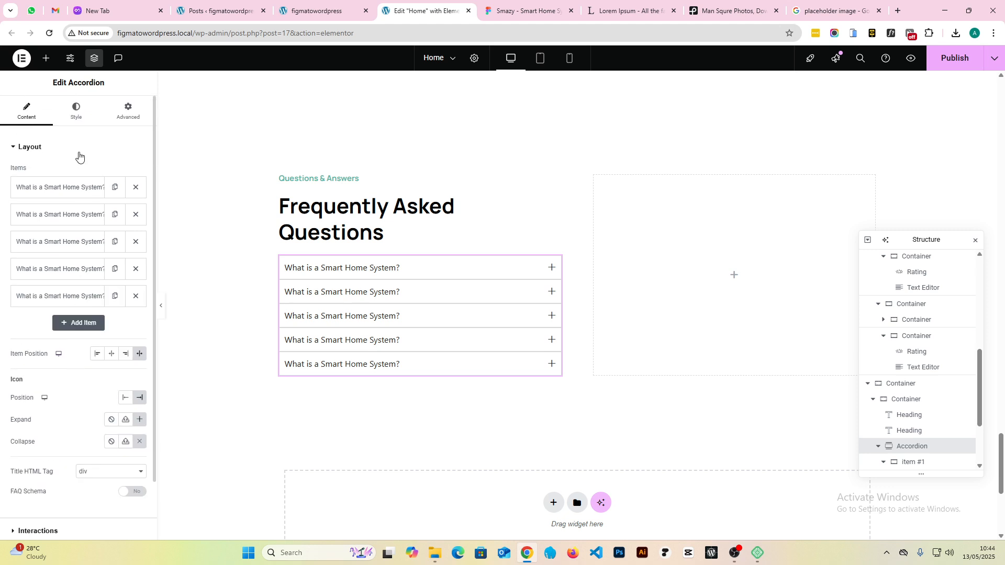
# - Apply the global H3 typography to the accordion's header titles
pyautogui.click(76, 111)
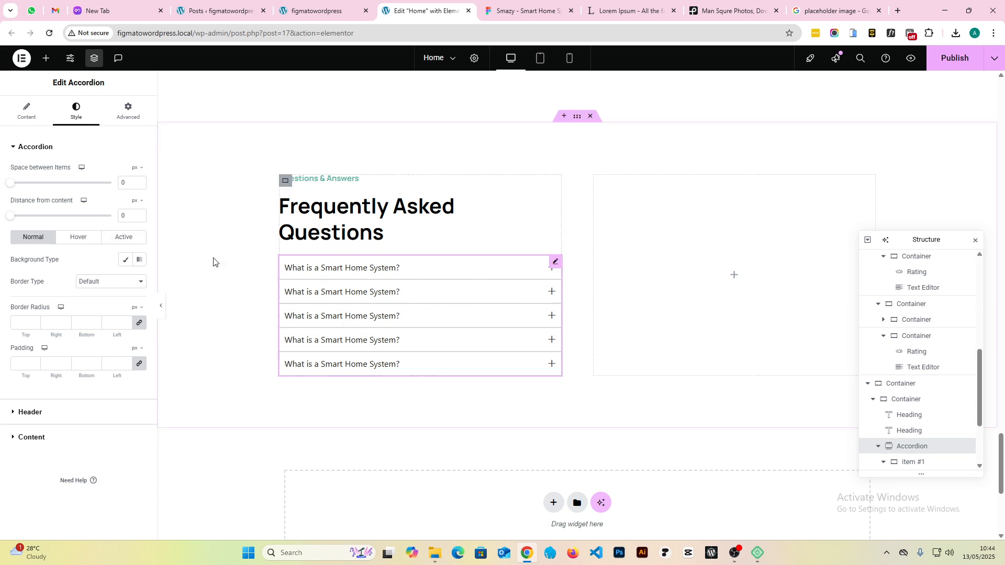
pyautogui.click(68, 411)
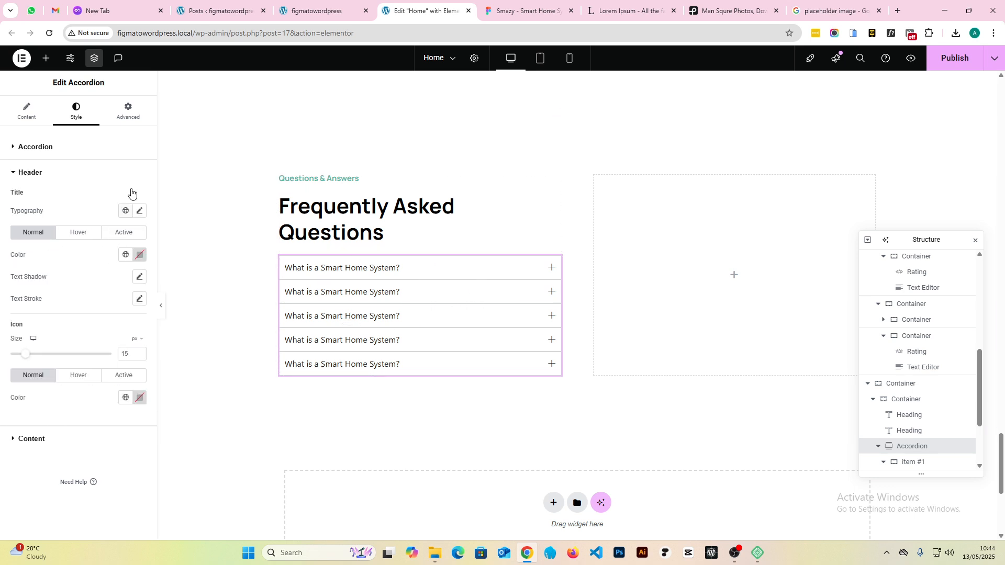
pyautogui.click(125, 210)
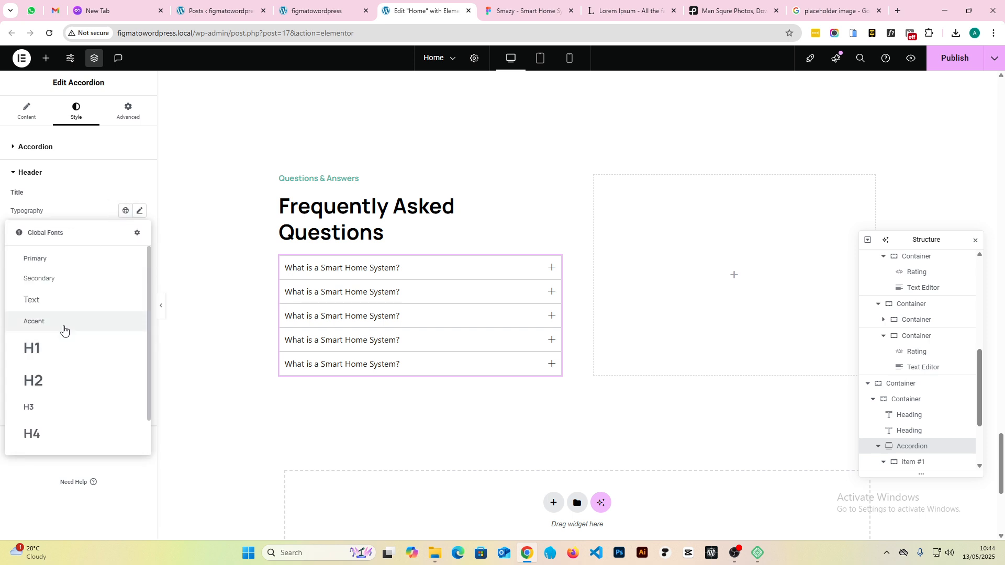
pyautogui.scroll(-1, 63, 330)
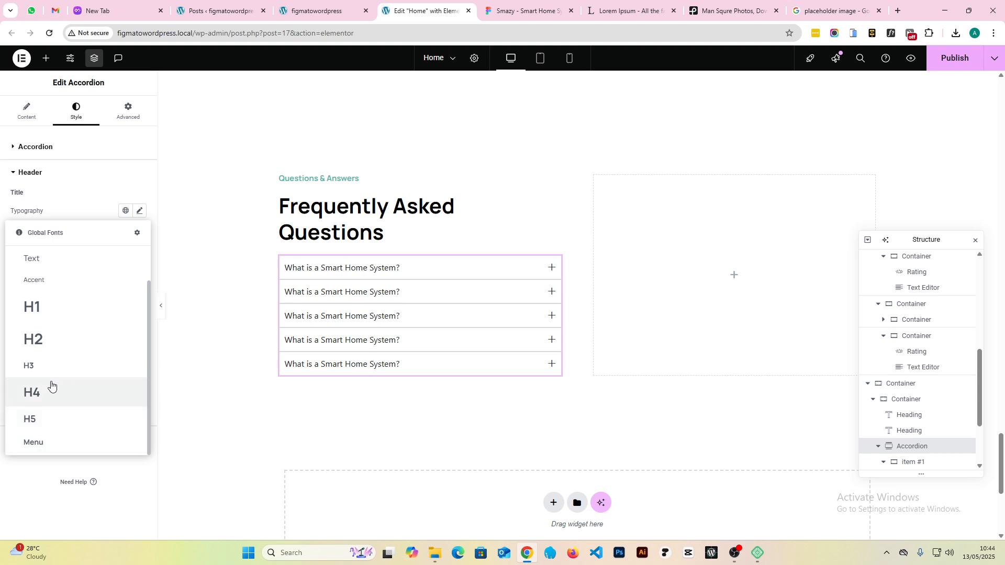
pyautogui.click(50, 366)
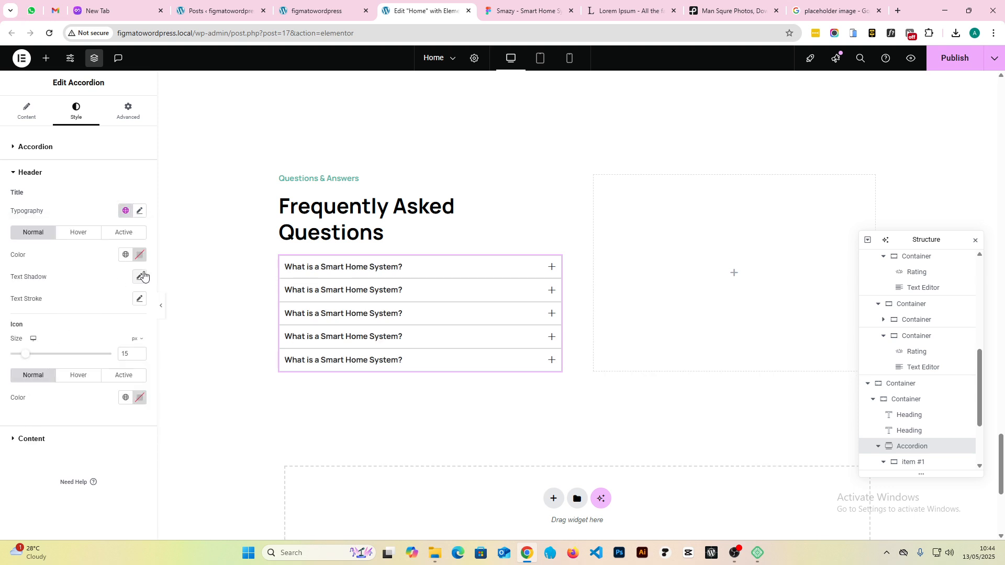
# - Check the accordion's content styling, apply the global Text typography to the first item's answer, and save the page
pyautogui.click(32, 439)
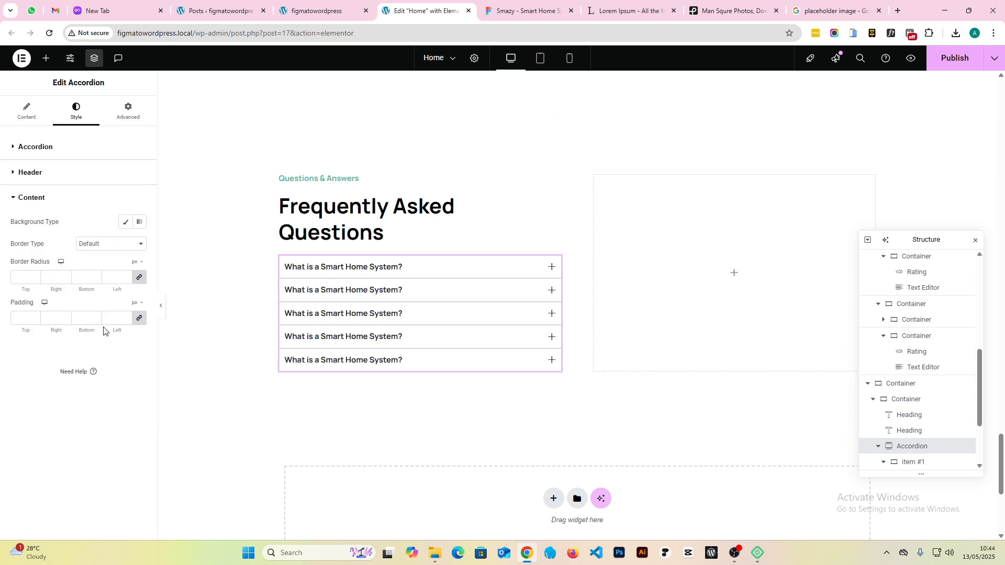
pyautogui.click(105, 245)
pyautogui.click(105, 245)
pyautogui.click(372, 267)
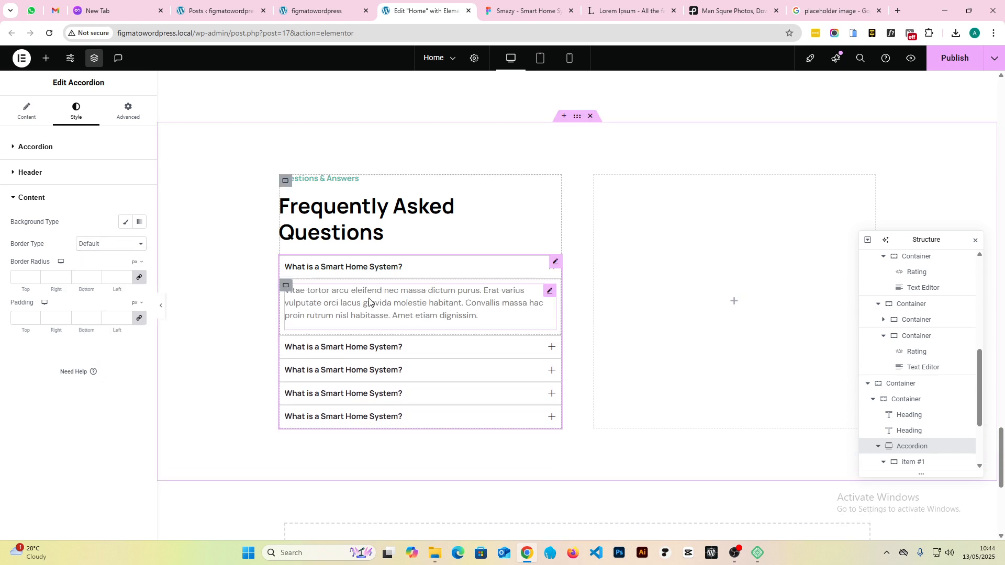
pyautogui.click(369, 302)
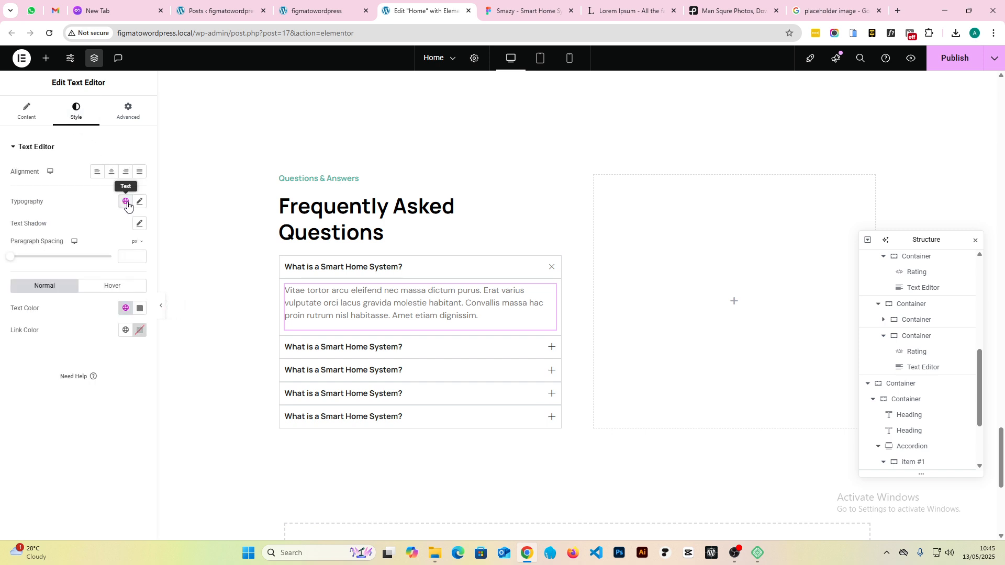
pyautogui.click(125, 201)
pyautogui.click(63, 290)
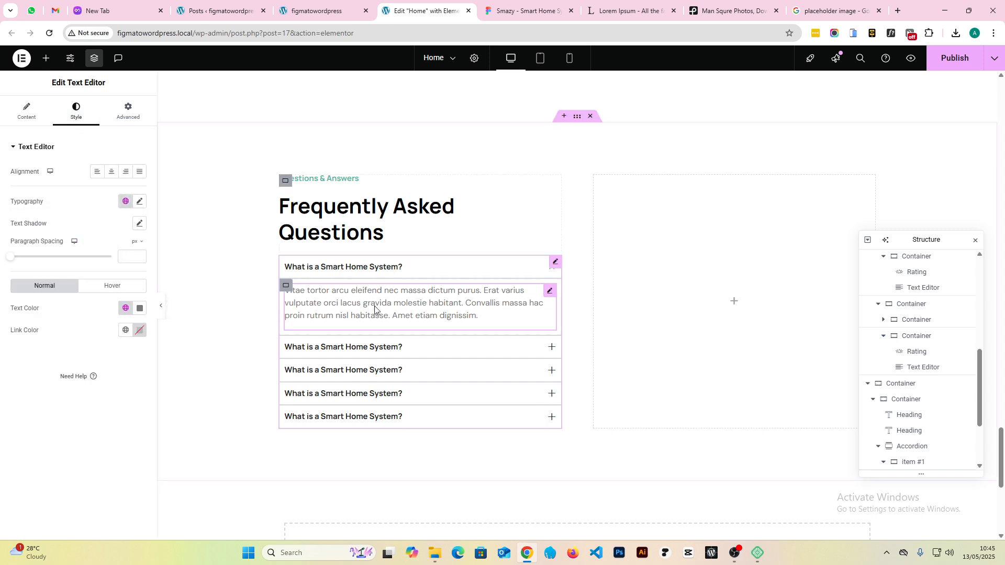
pyautogui.click(352, 266)
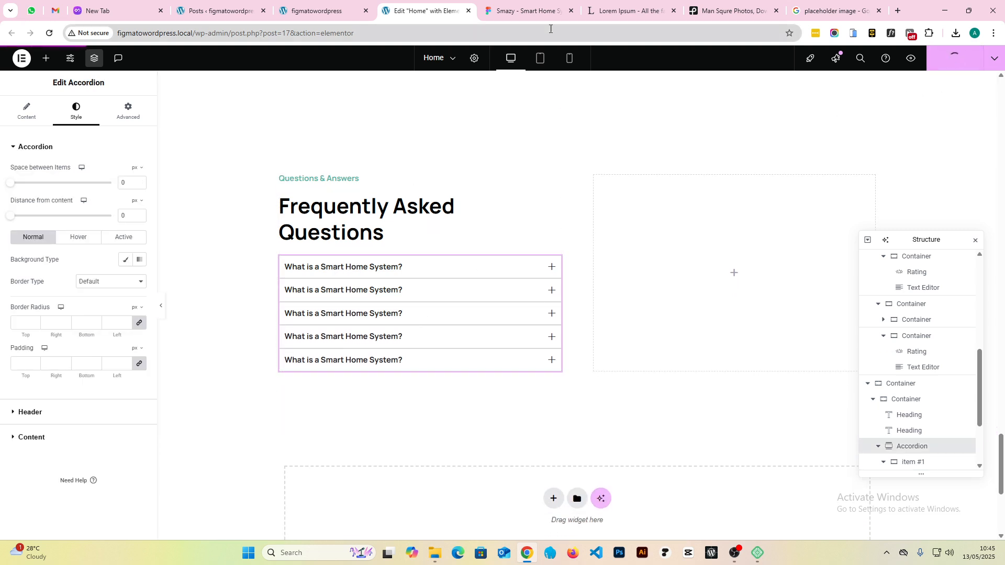
# - Check the FAQ image and "Still Have Questions?" row in Figma, and add an Image widget to the empty FAQ container
pyautogui.click(524, 11)
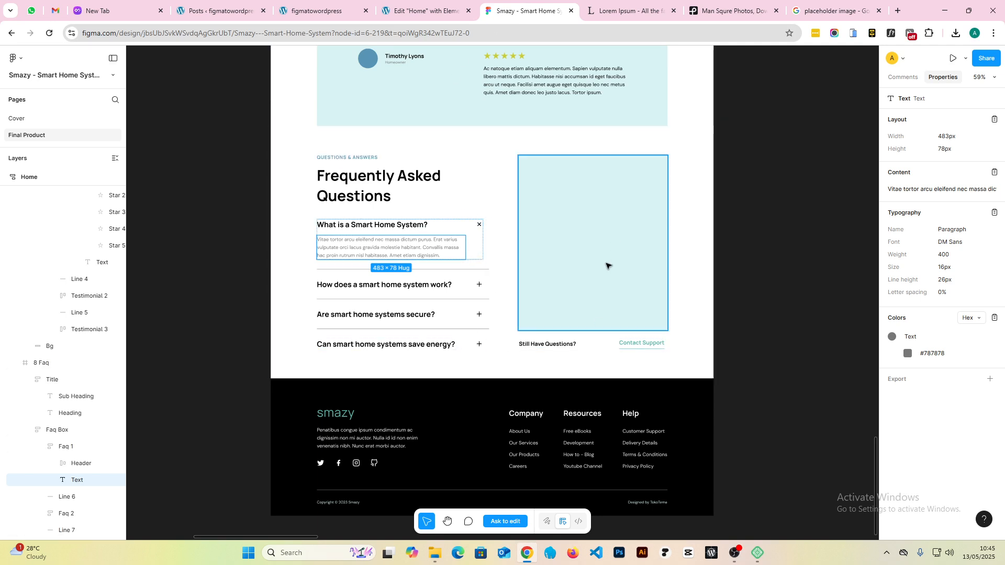
pyautogui.click(629, 234)
pyautogui.click(541, 343)
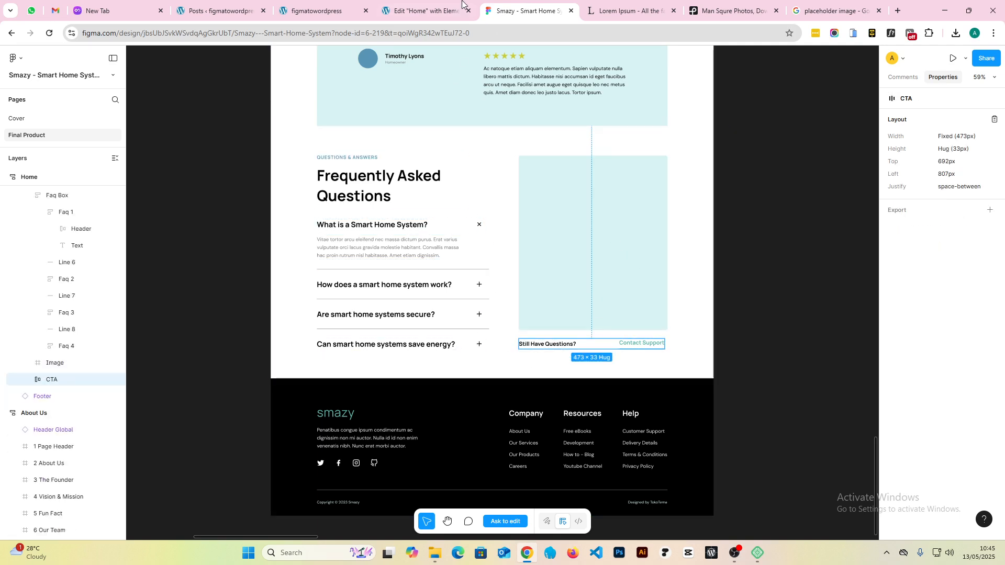
pyautogui.click(418, 11)
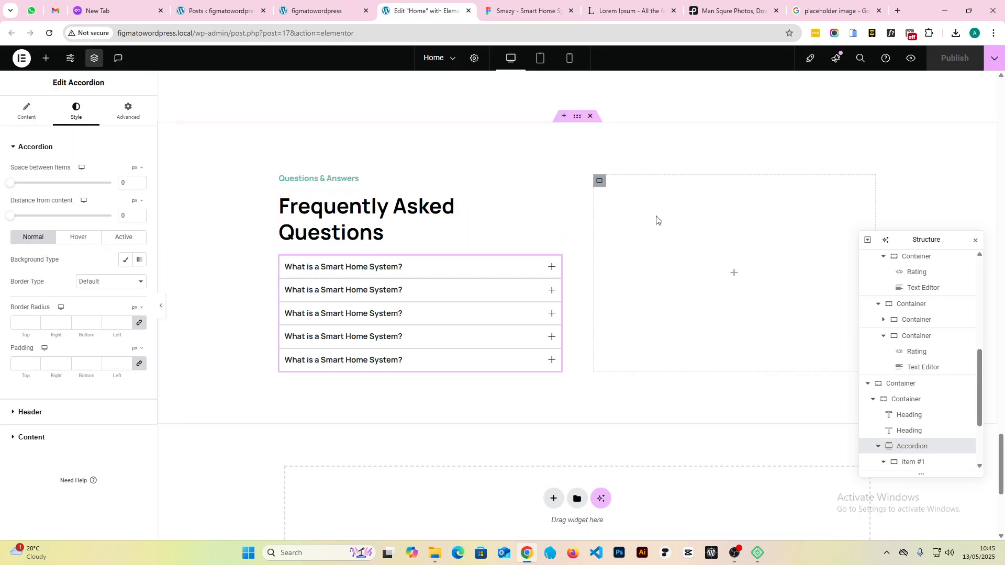
pyautogui.click(45, 59)
pyautogui.moveTo(115, 275); pyautogui.dragTo(751, 263)
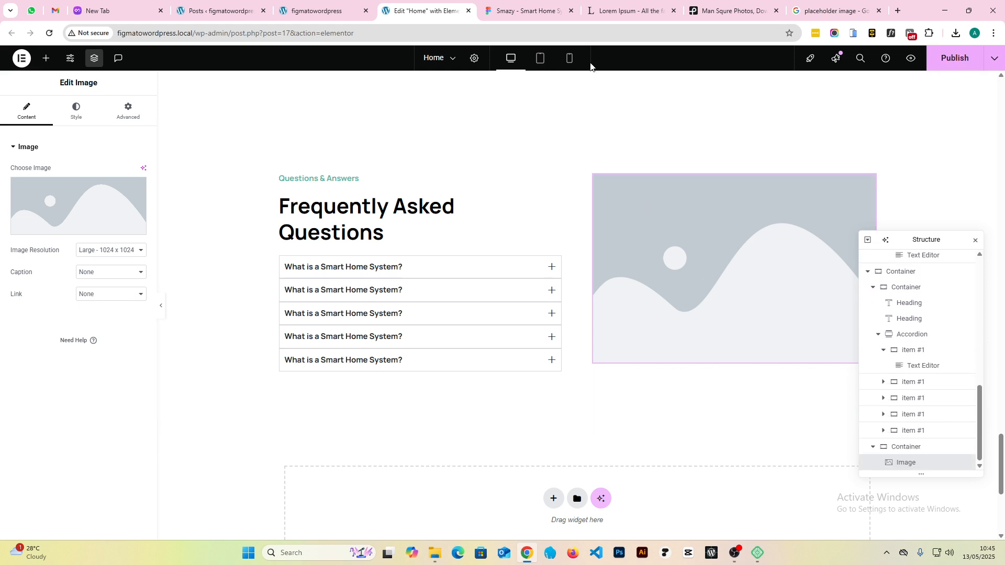
# - Set the FAQ image to pexels-pixabay-276528-1.jpg from the media library, and return to the FAQ design in Figma
pyautogui.click(64, 187)
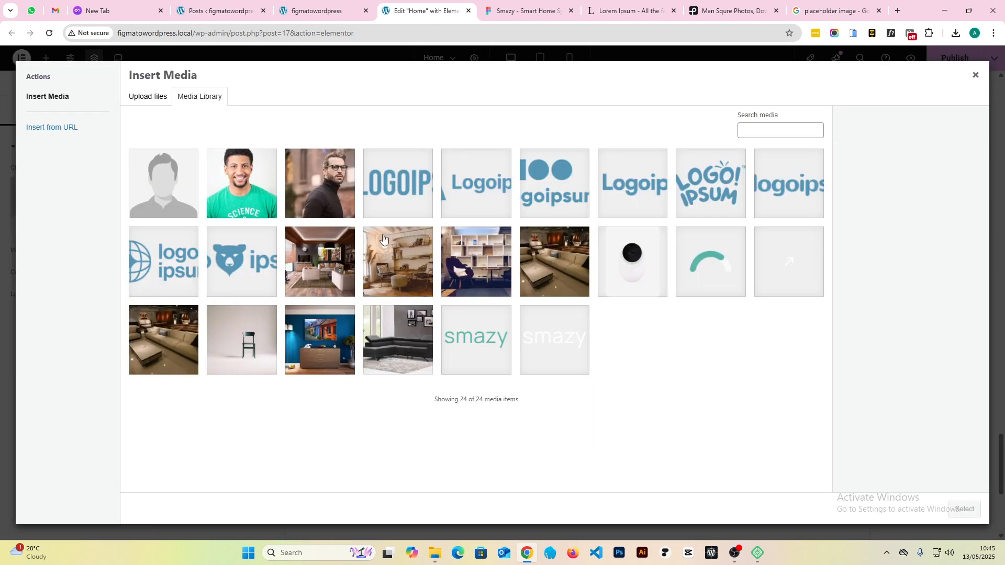
pyautogui.click(563, 255)
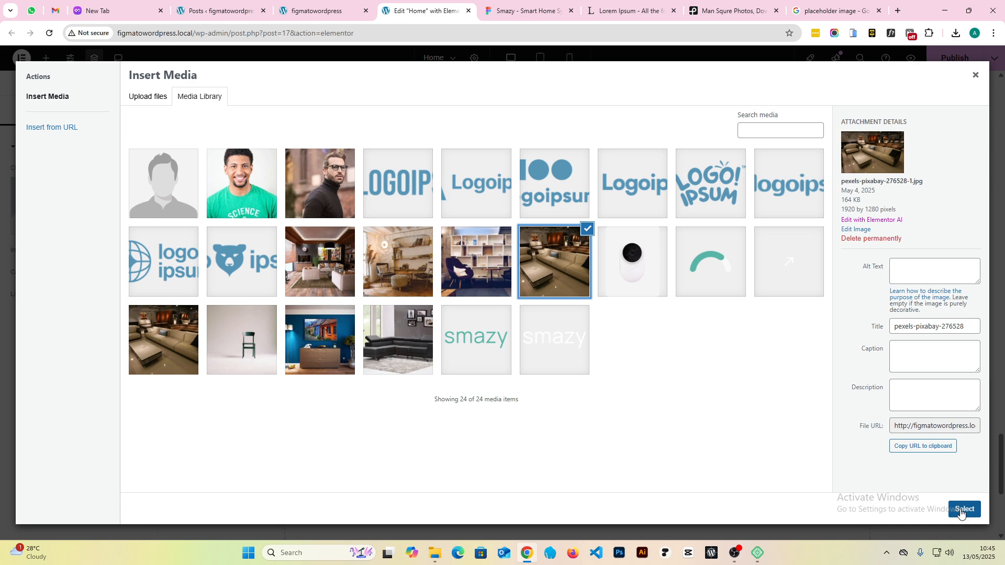
pyautogui.click(961, 510)
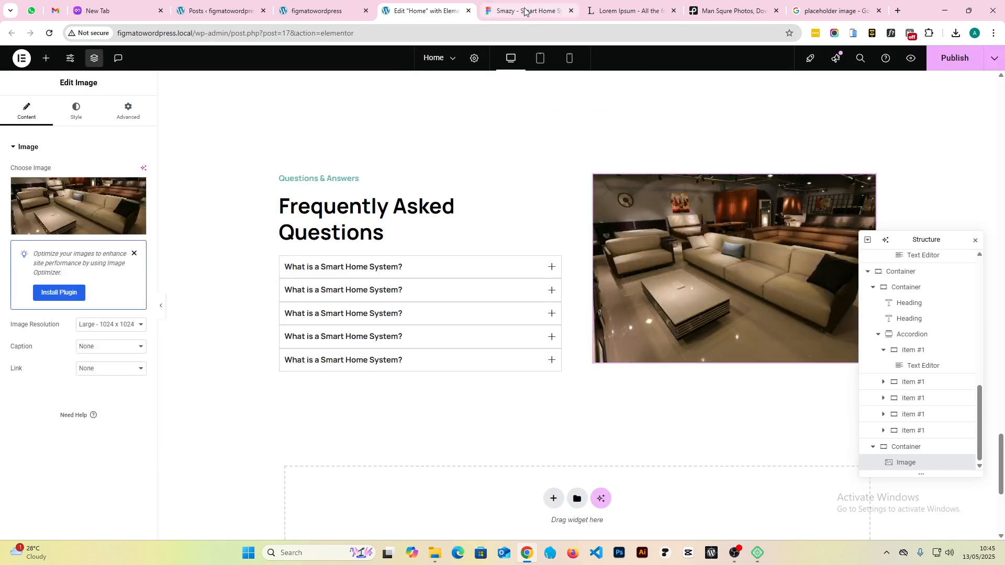
pyautogui.click(525, 12)
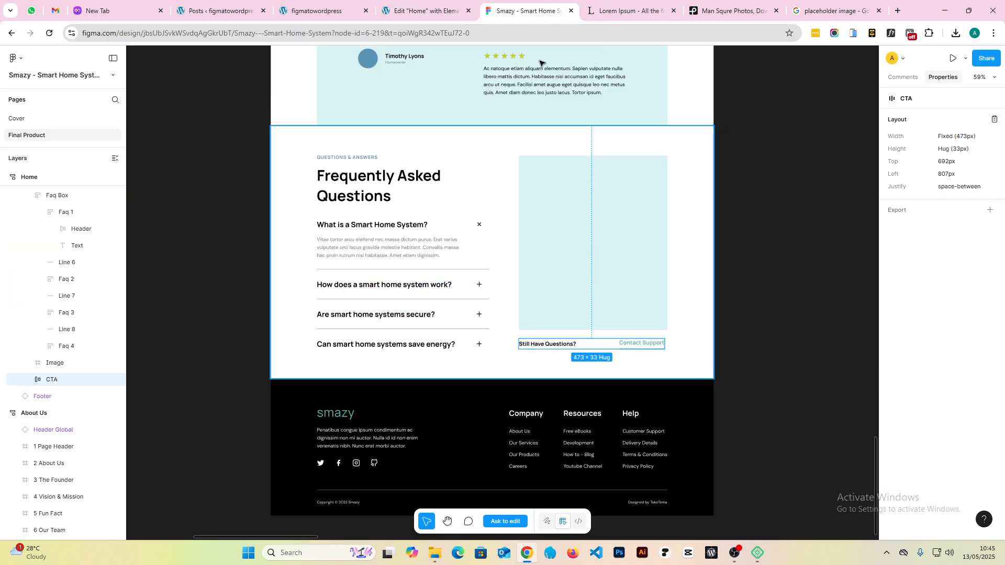
# - Switch to the Elementor editor and add a container beneath the FAQ image in the image column
pyautogui.click(421, 11)
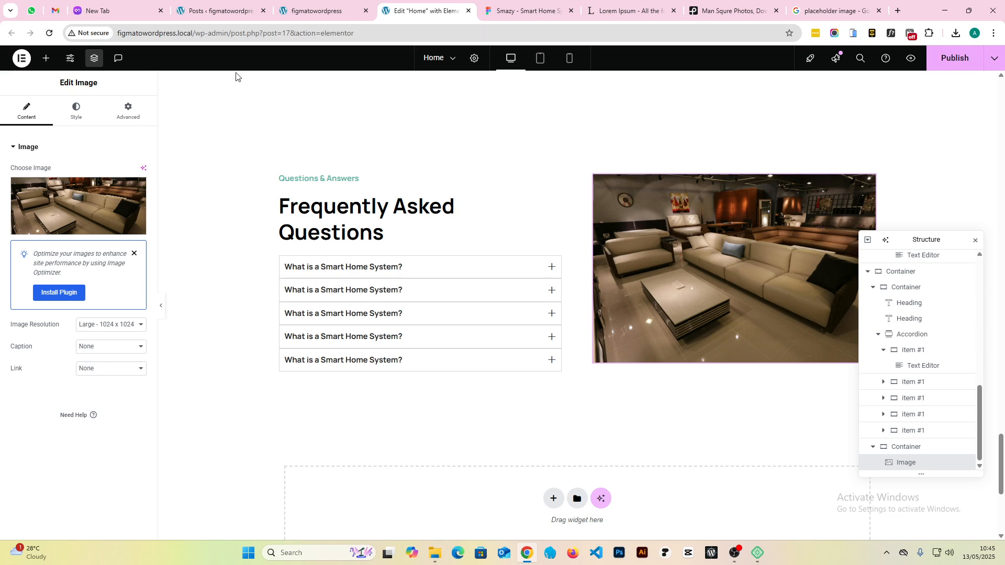
pyautogui.click(46, 59)
pyautogui.moveTo(46, 205); pyautogui.dragTo(680, 366)
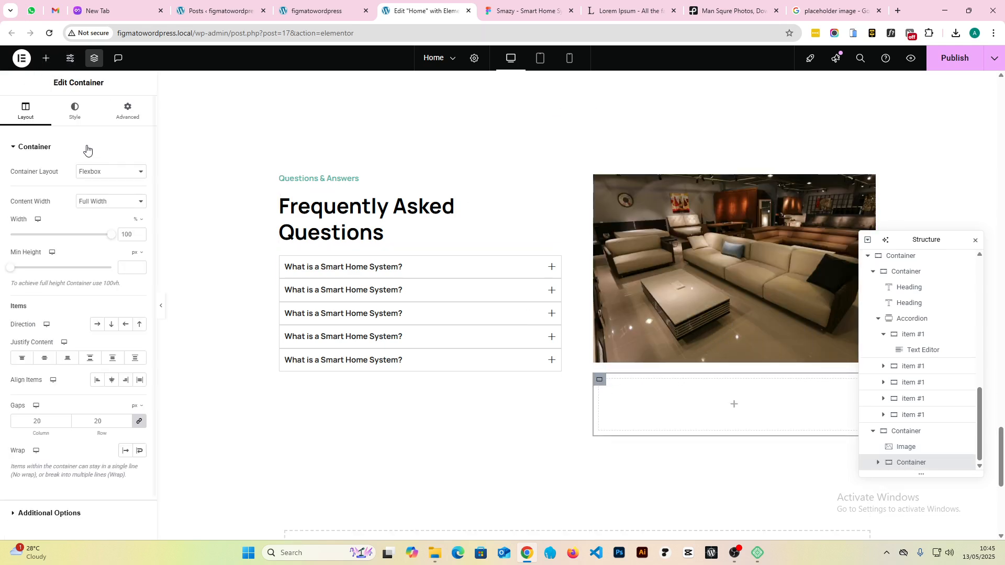
# - Check the "Still Have Questions?" text in Figma and add a Heading with that title to the new container in Elementor
pyautogui.click(521, 5)
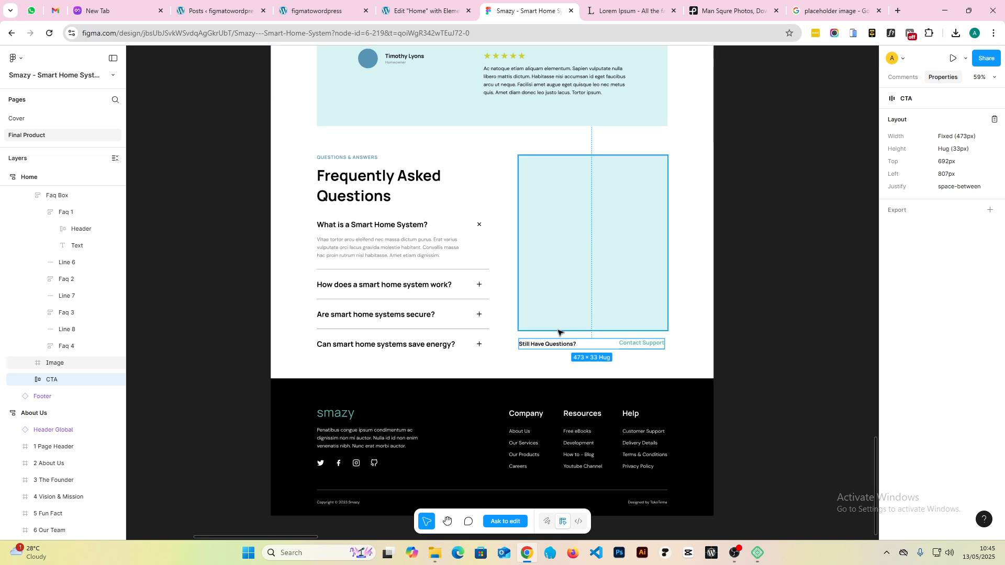
pyautogui.click(546, 345)
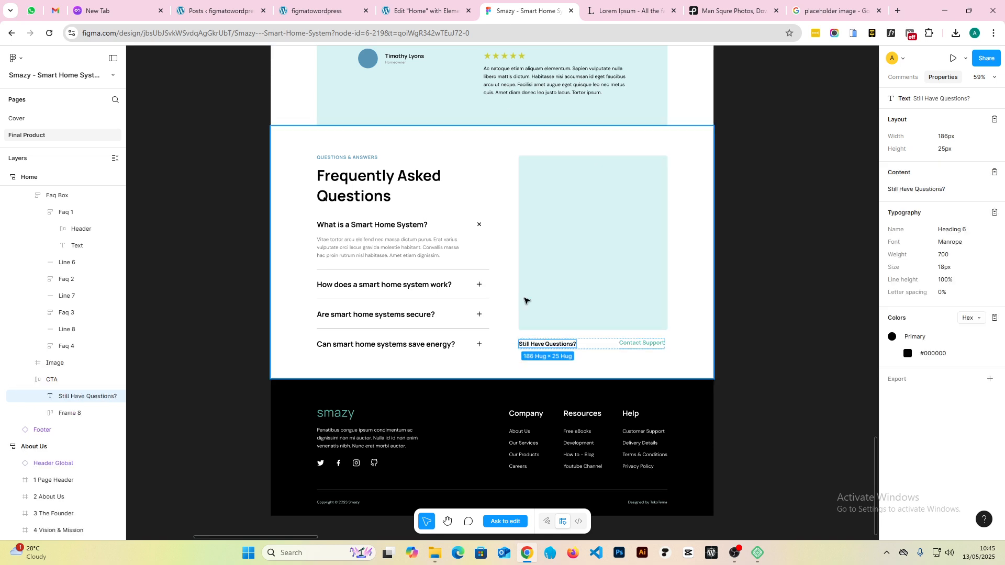
pyautogui.click(421, 10)
pyautogui.click(46, 58)
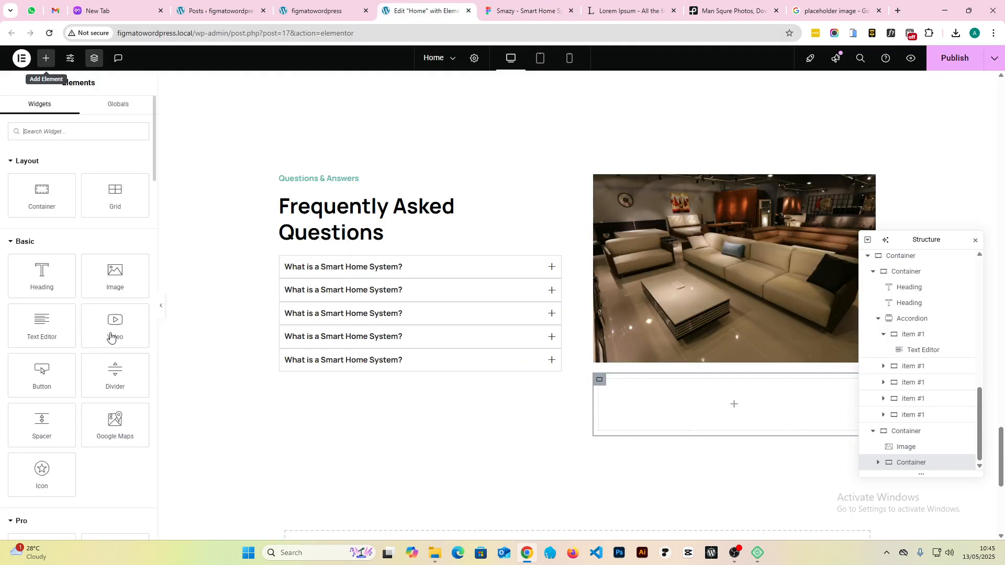
pyautogui.moveTo(42, 275); pyautogui.dragTo(685, 400)
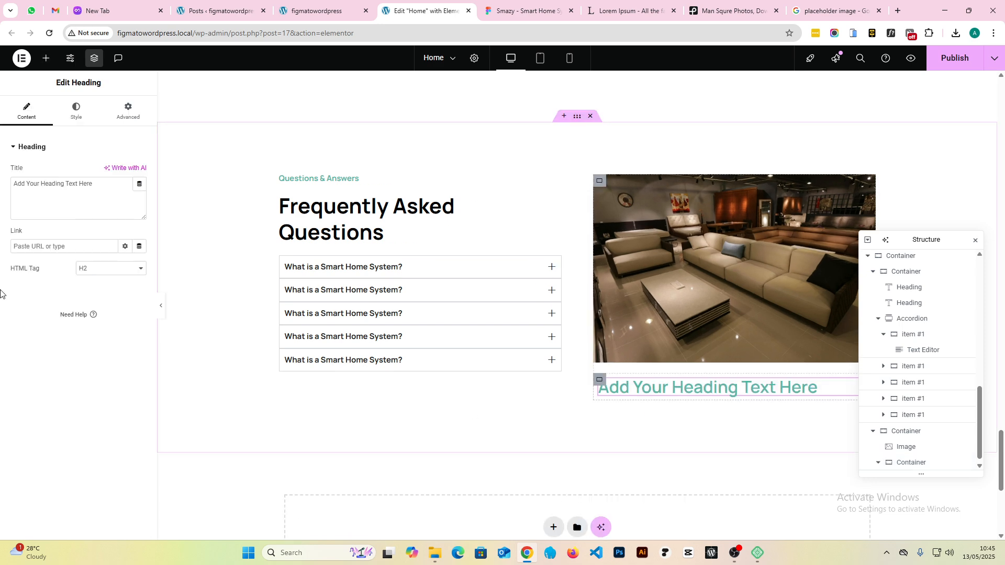
pyautogui.moveTo(99, 189); pyautogui.dragTo(3, 187)
pyautogui.write('Still Have Questions?')
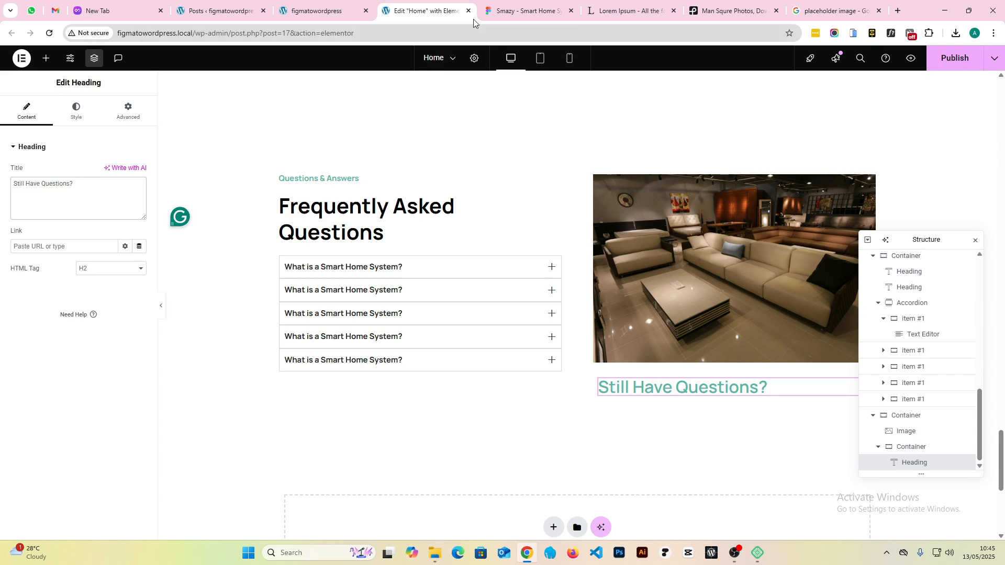
# - Inspect the "Contact Support" text in the Figma FAQ design and return to the Elementor editor
pyautogui.click(523, 11)
pyautogui.click(642, 345)
pyautogui.click(642, 345)
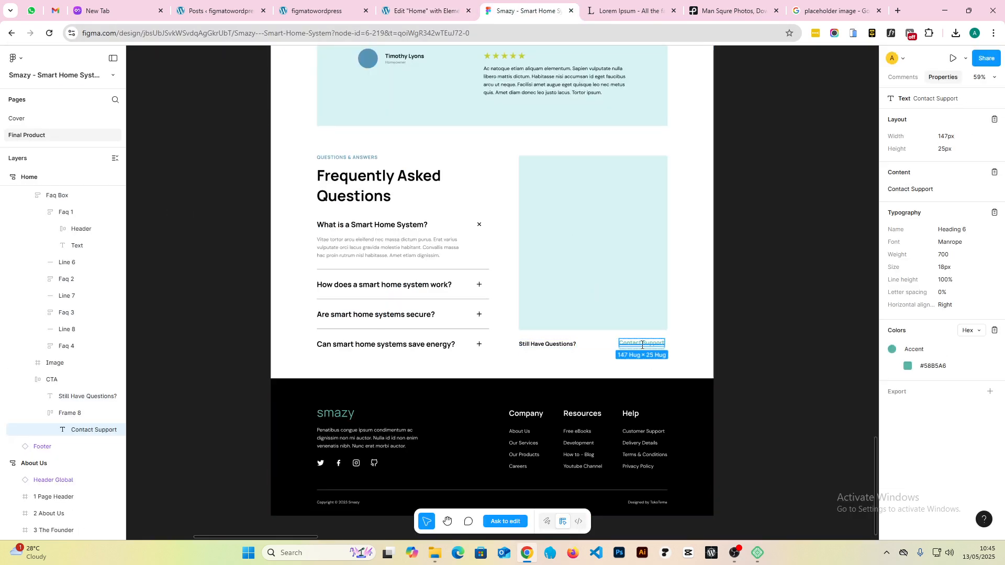
pyautogui.click(460, 10)
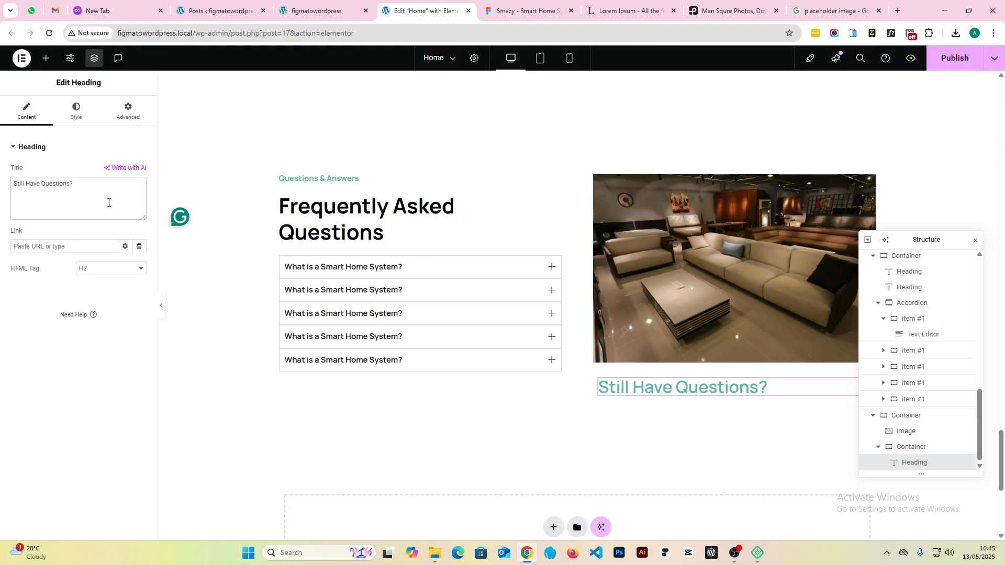
# - Apply the global H3 typography to the "Still Have Questions?" heading
pyautogui.rightClick(654, 386)
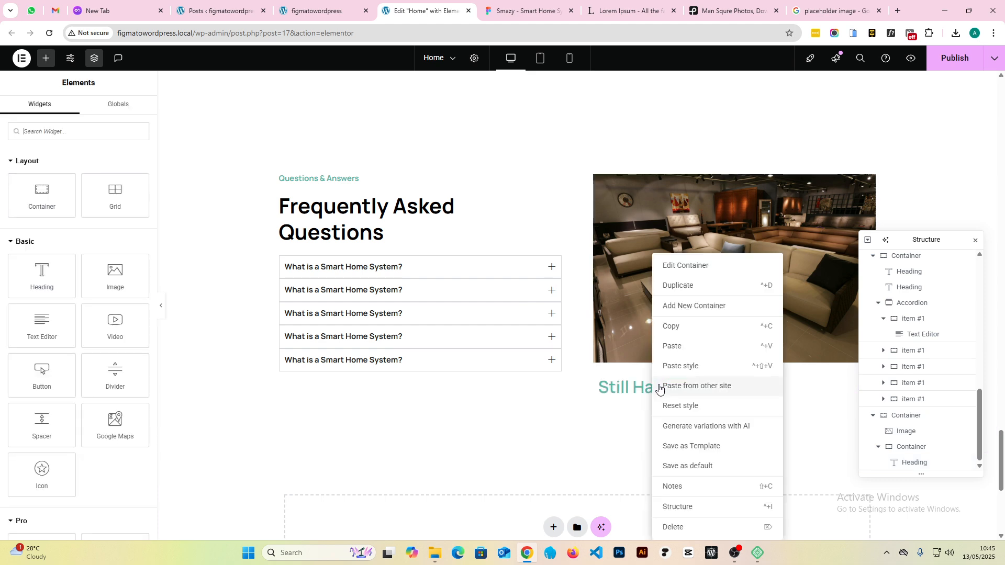
pyautogui.click(655, 387)
pyautogui.click(76, 111)
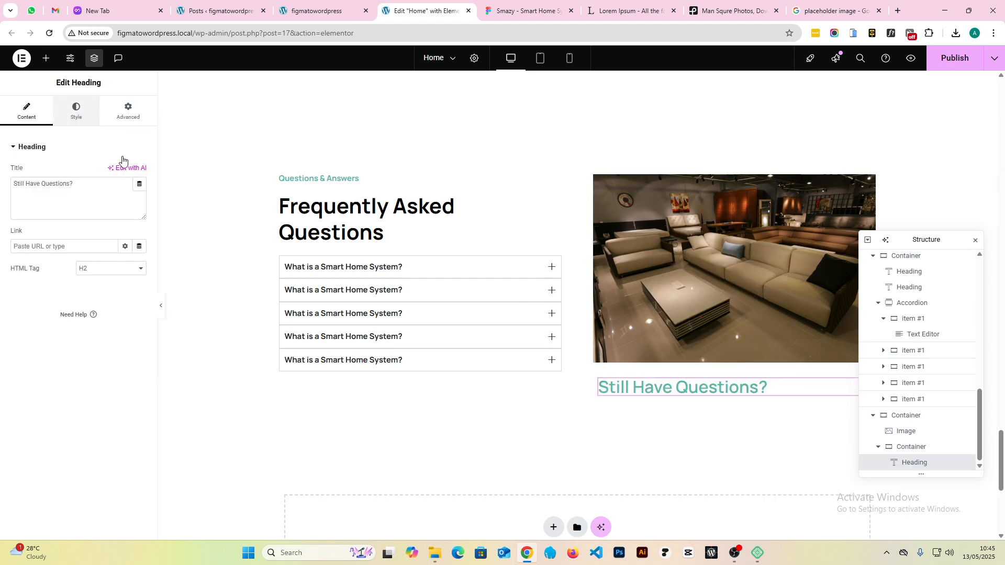
pyautogui.click(125, 201)
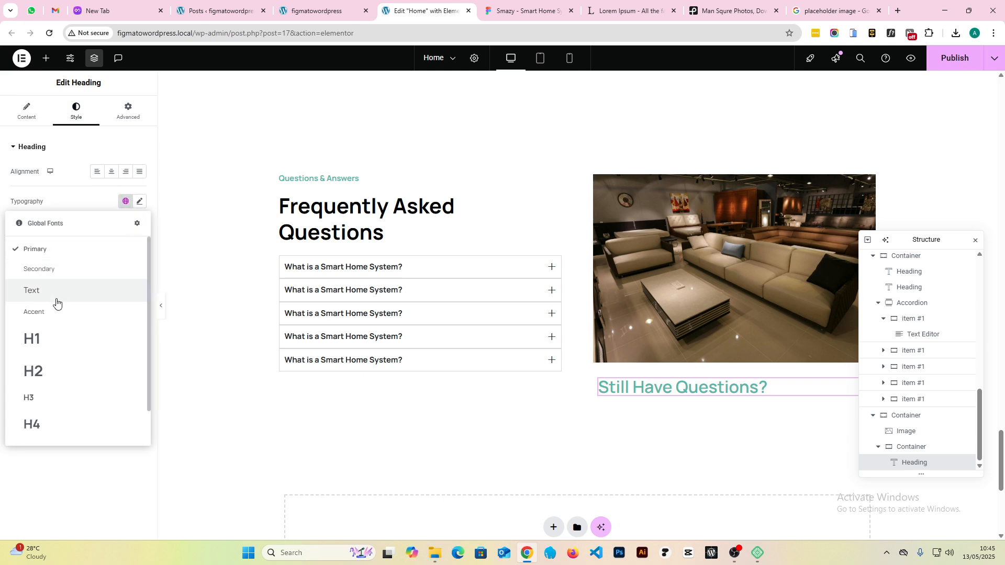
pyautogui.click(42, 396)
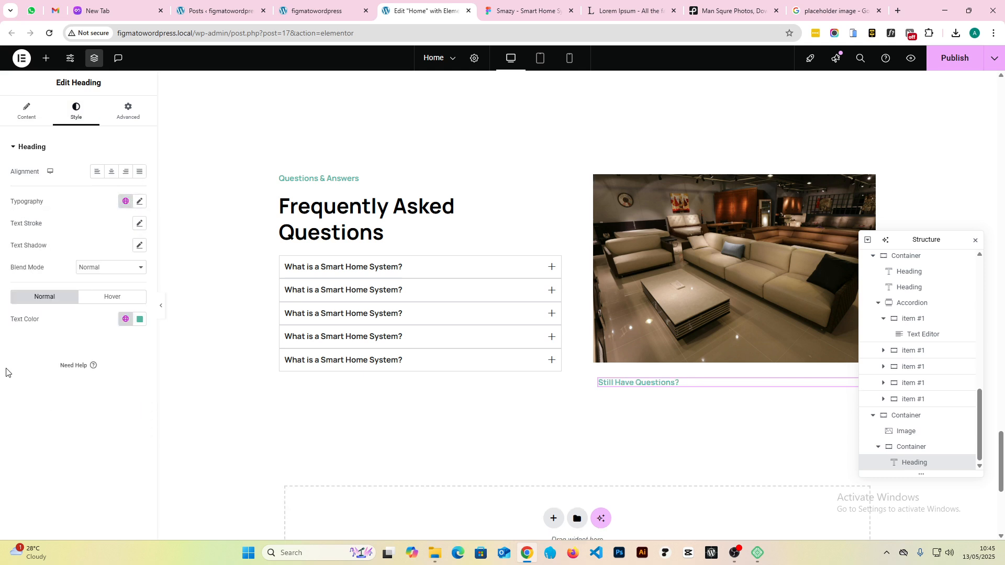
# - Duplicate the "Still Have Questions?" heading and retitle the copy "Contact Support"
pyautogui.rightClick(672, 387)
pyautogui.click(690, 326)
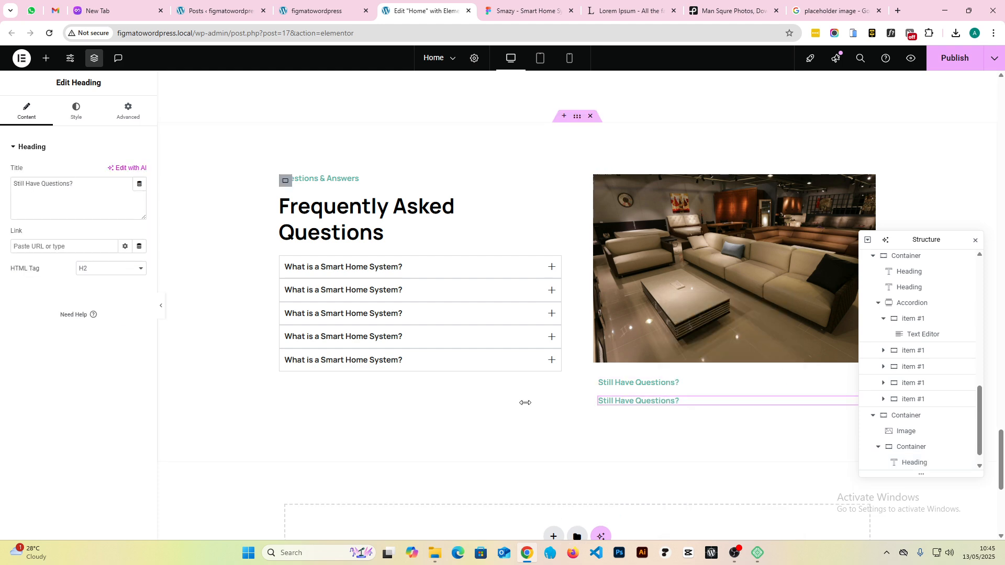
pyautogui.tripleClick(78, 192)
pyautogui.write('Contact Support')
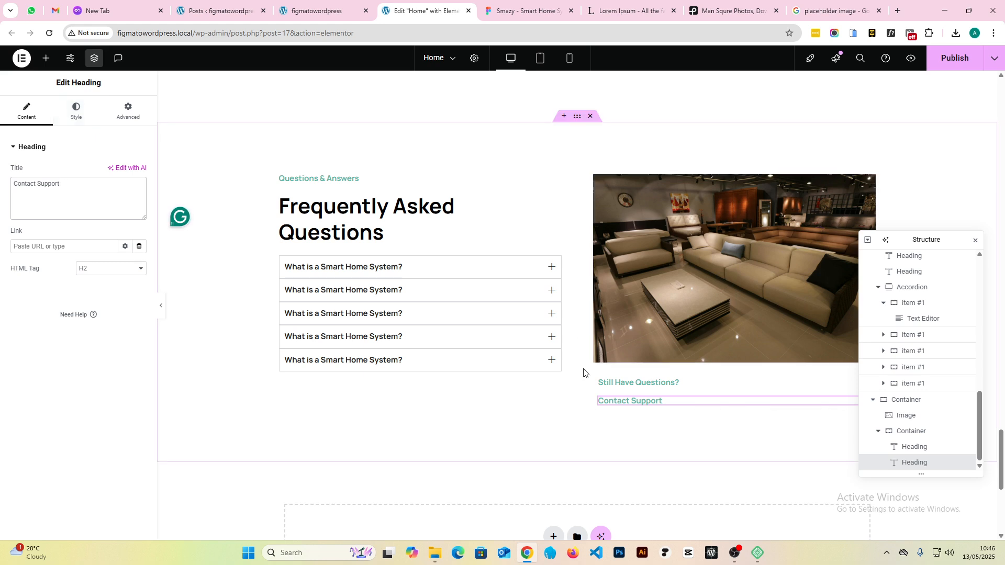
# - Lay out the two headings' container as a horizontal row justified with Space Between, and publish the page
pyautogui.click(599, 379)
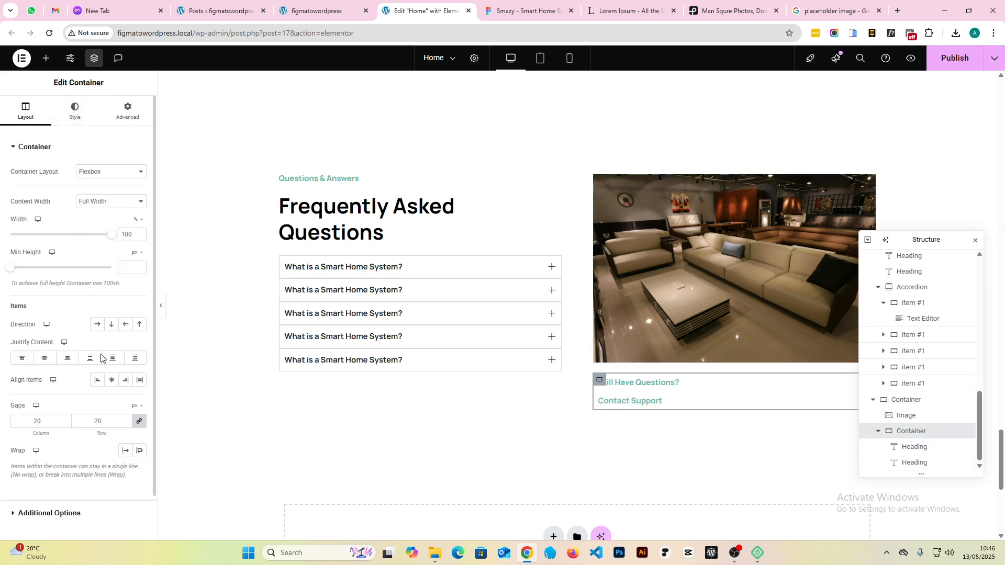
pyautogui.click(97, 324)
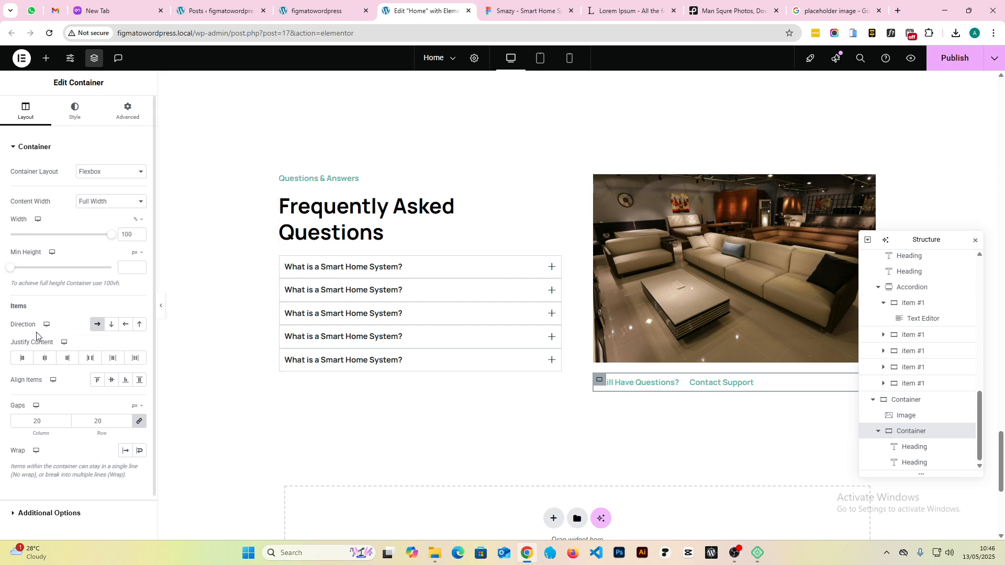
pyautogui.click(90, 358)
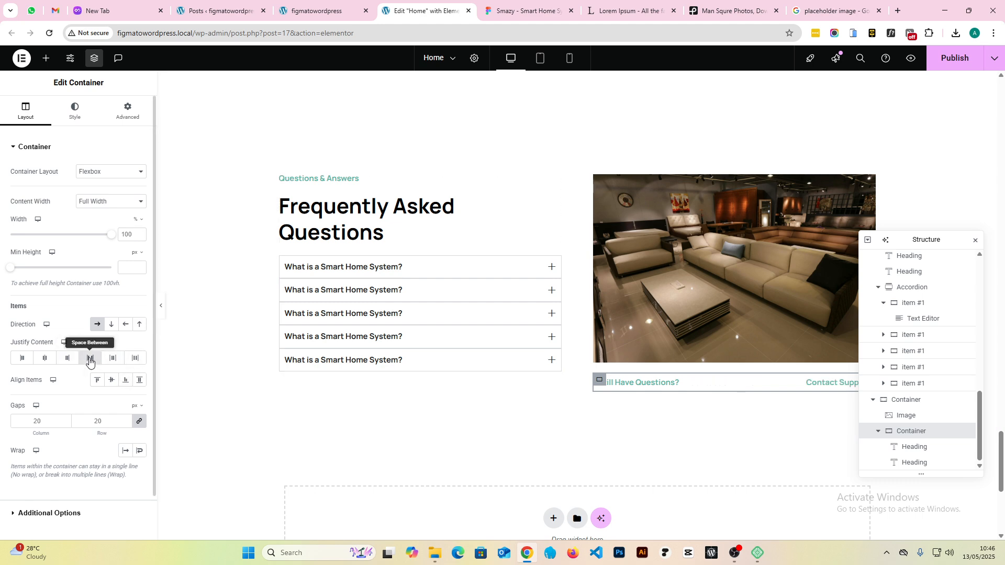
pyautogui.moveTo(936, 239); pyautogui.dragTo(826, 458)
pyautogui.click(955, 57)
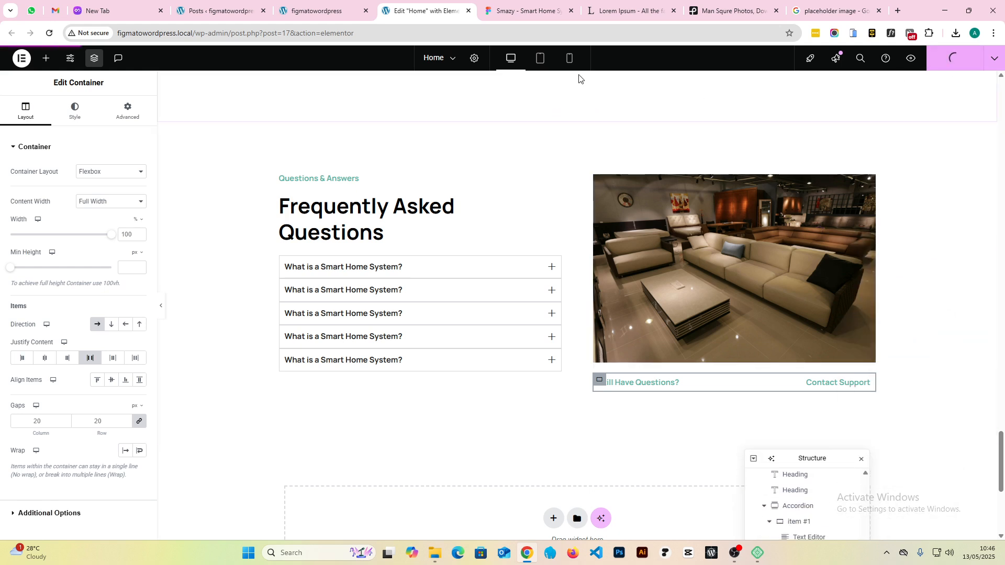
# - Switch to the live home page, reload it, and review the FAQ section, the footer and the sections above
pyautogui.click(319, 10)
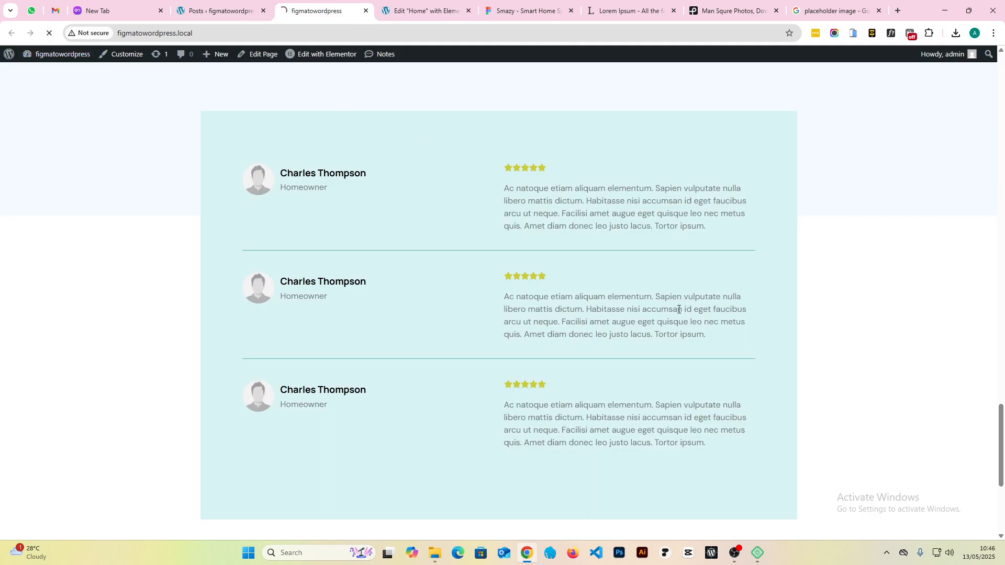
pyautogui.scroll(-10, 675, 314)
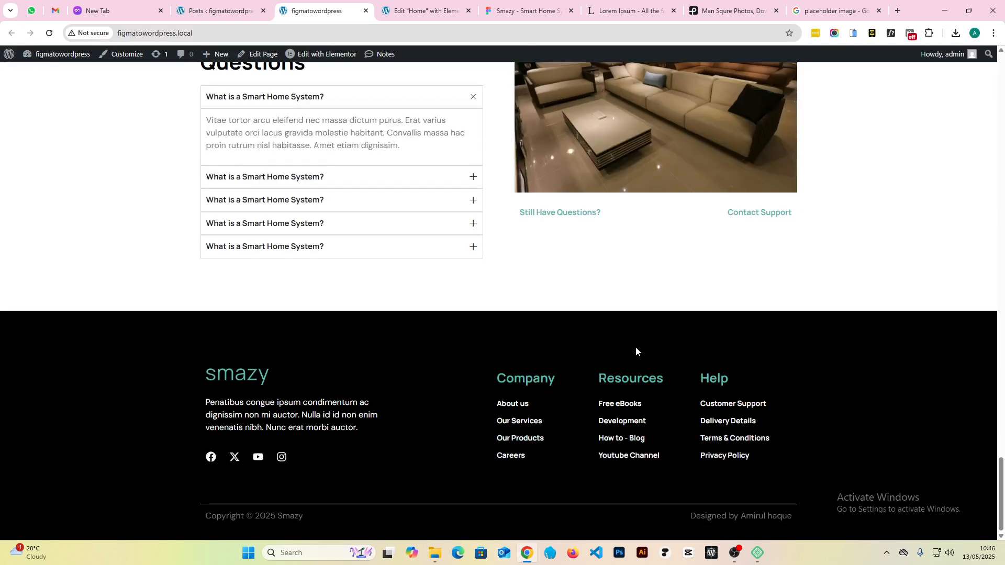
pyautogui.scroll(7, 527, 359)
pyautogui.scroll(-1, 377, 236)
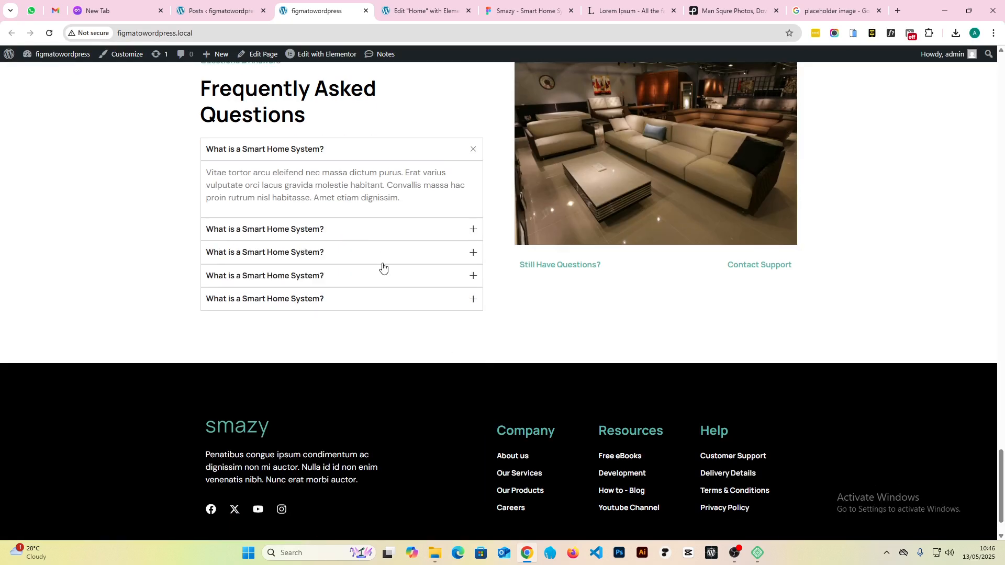
pyautogui.scroll(20, 460, 287)
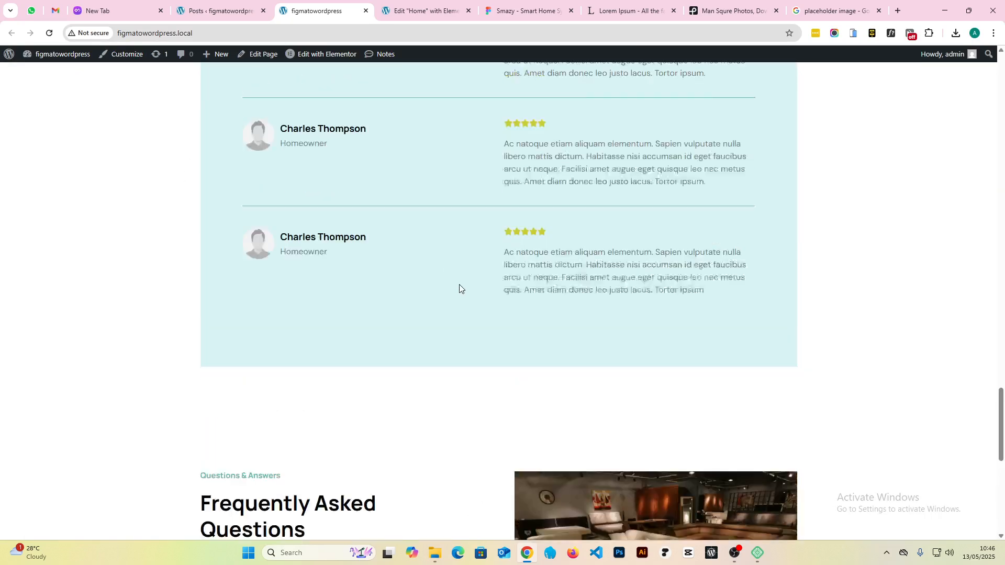
pyautogui.scroll(2, 461, 291)
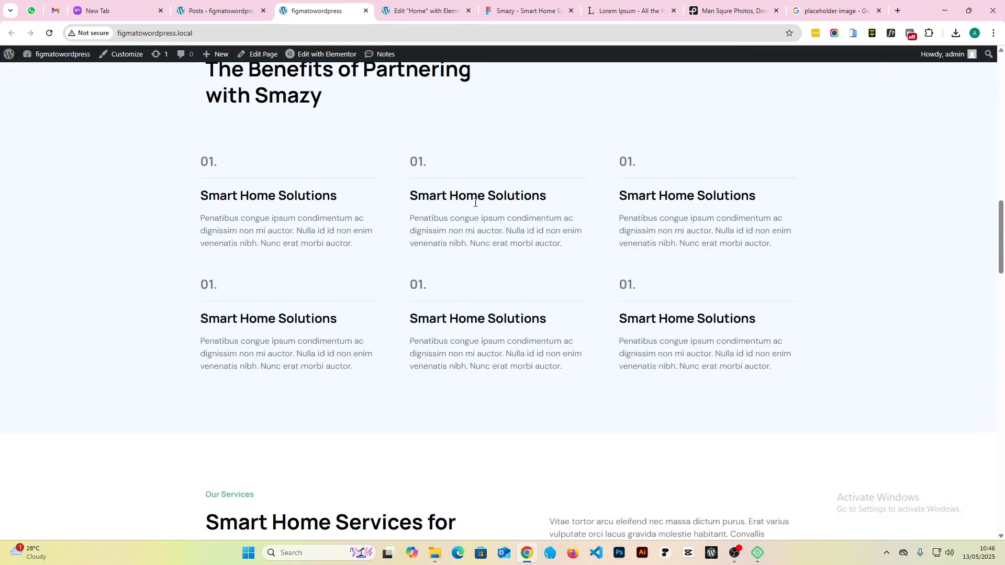
# - Compare the FAQ accordion's header style settings in Elementor with the FAQ design in Figma
pyautogui.click(424, 10)
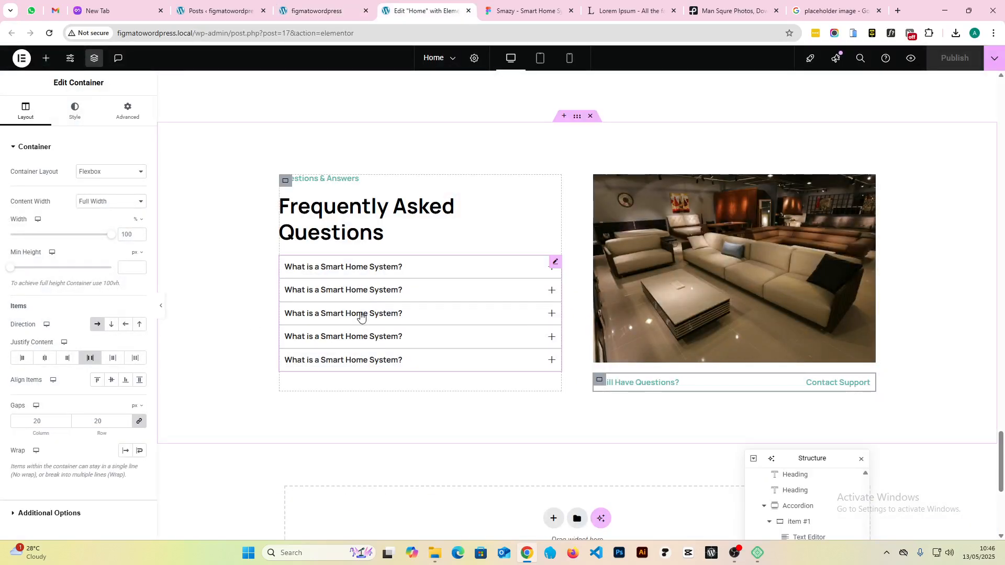
pyautogui.click(92, 108)
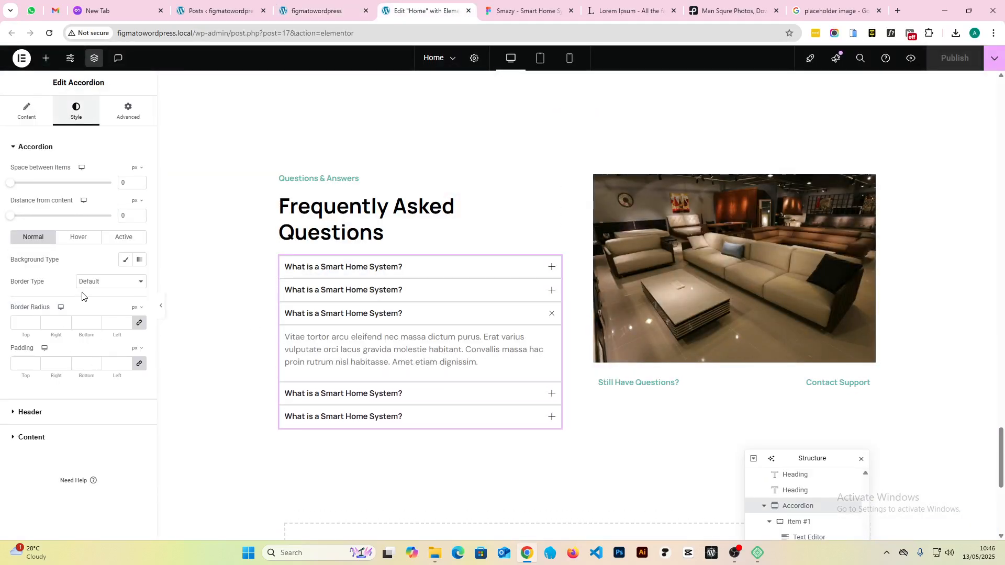
pyautogui.click(58, 413)
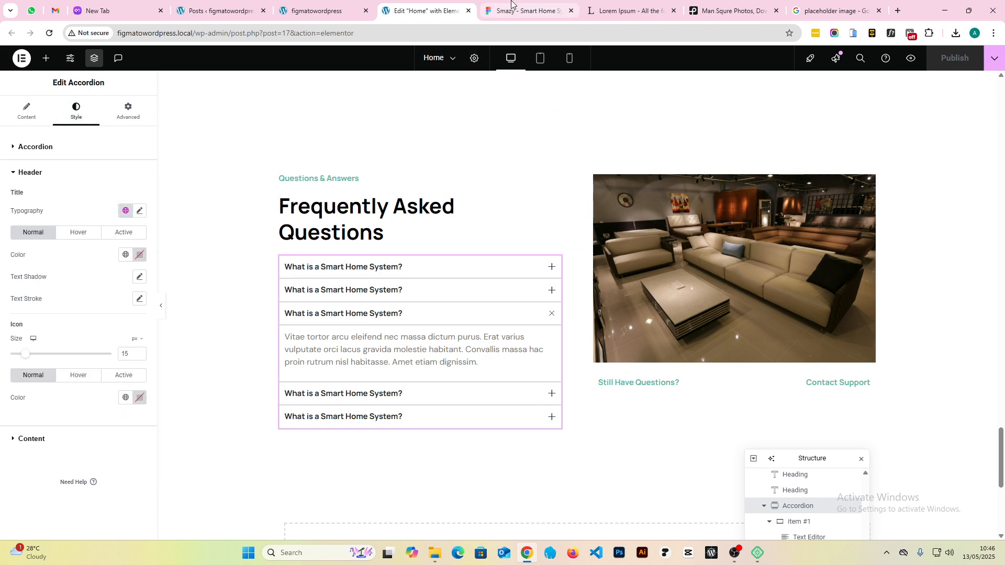
pyautogui.click(523, 10)
pyautogui.scroll(-3, 444, 332)
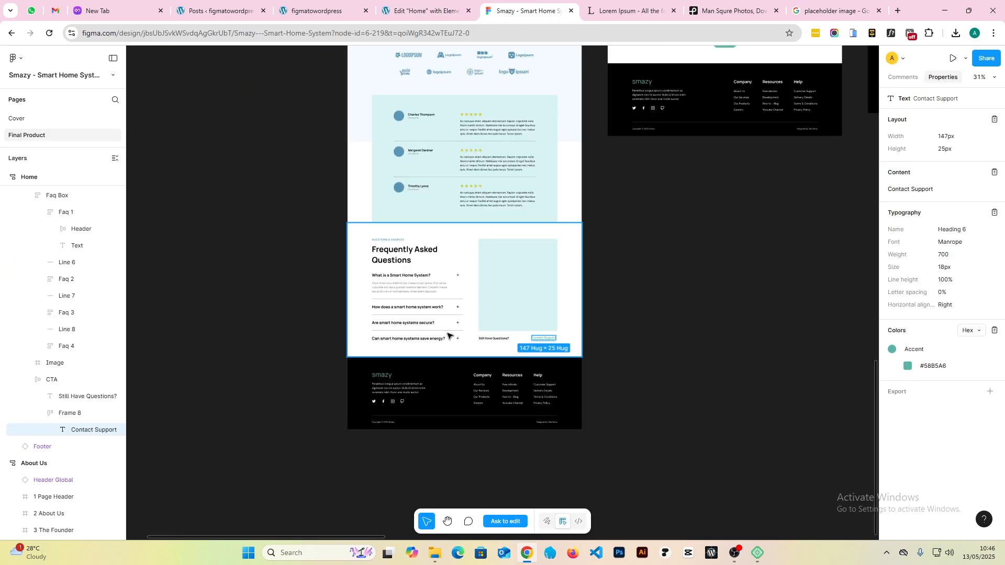
pyautogui.scroll(5, 433, 336)
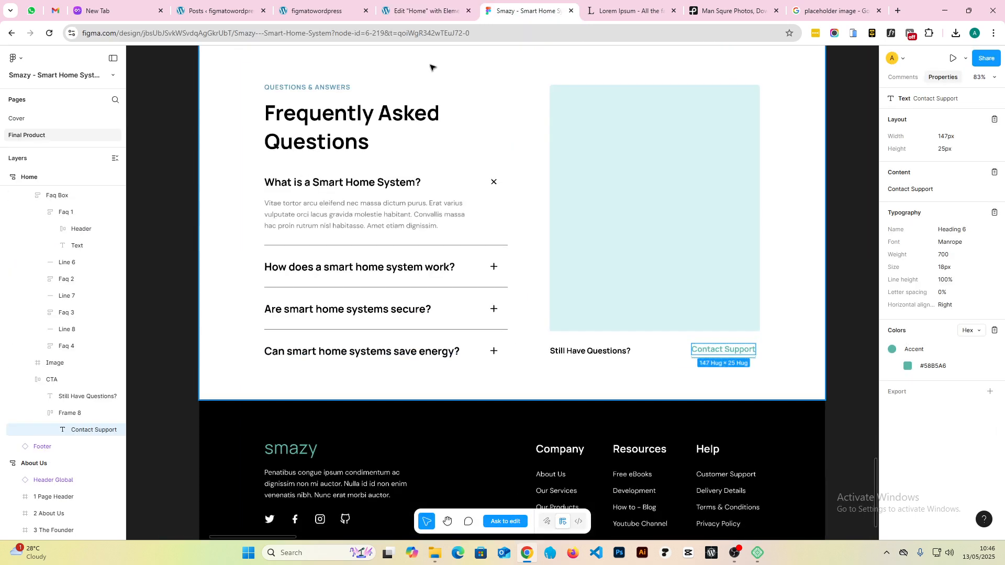
pyautogui.click(424, 11)
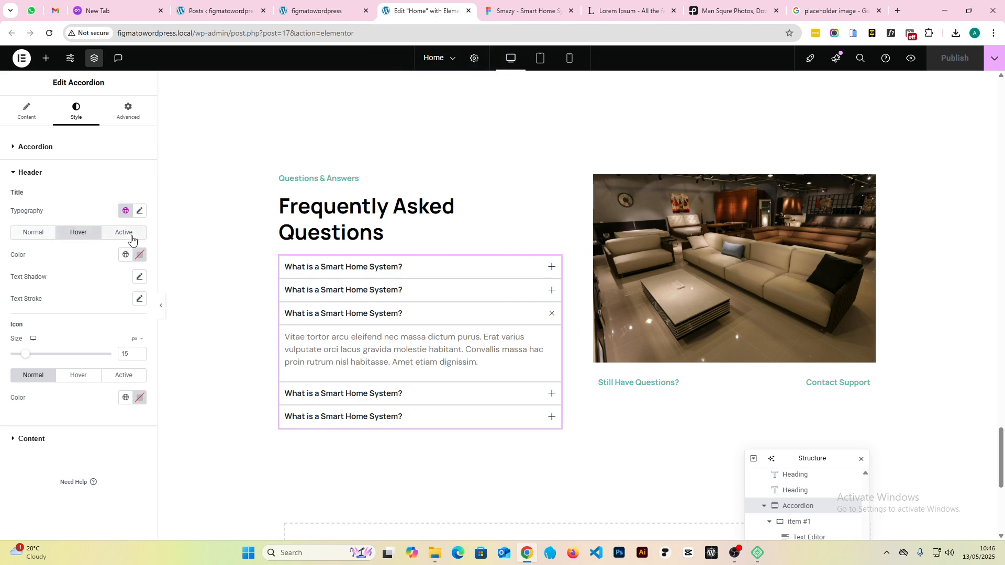
pyautogui.click(523, 10)
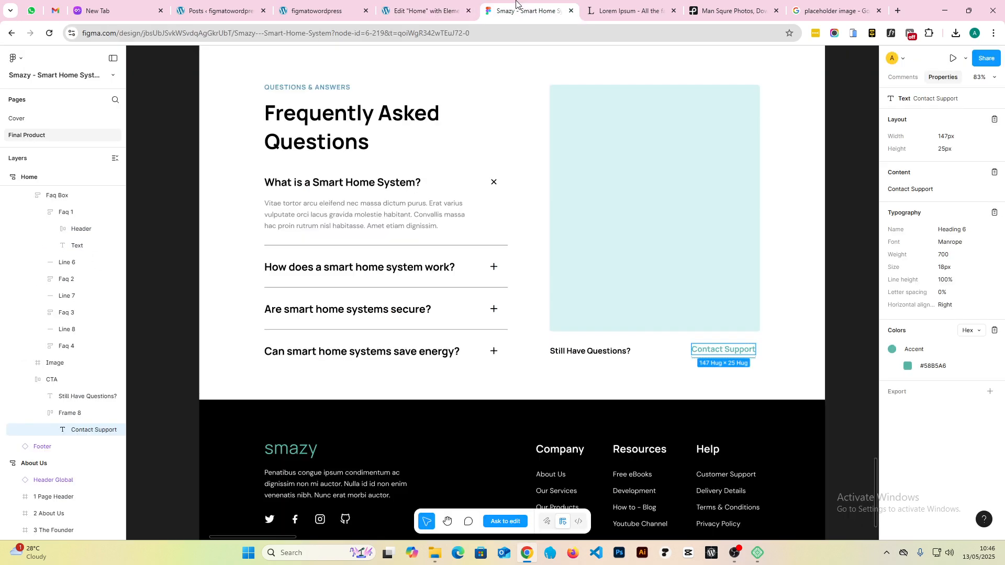
pyautogui.scroll(-5, 476, 316)
pyautogui.scroll(3, 476, 314)
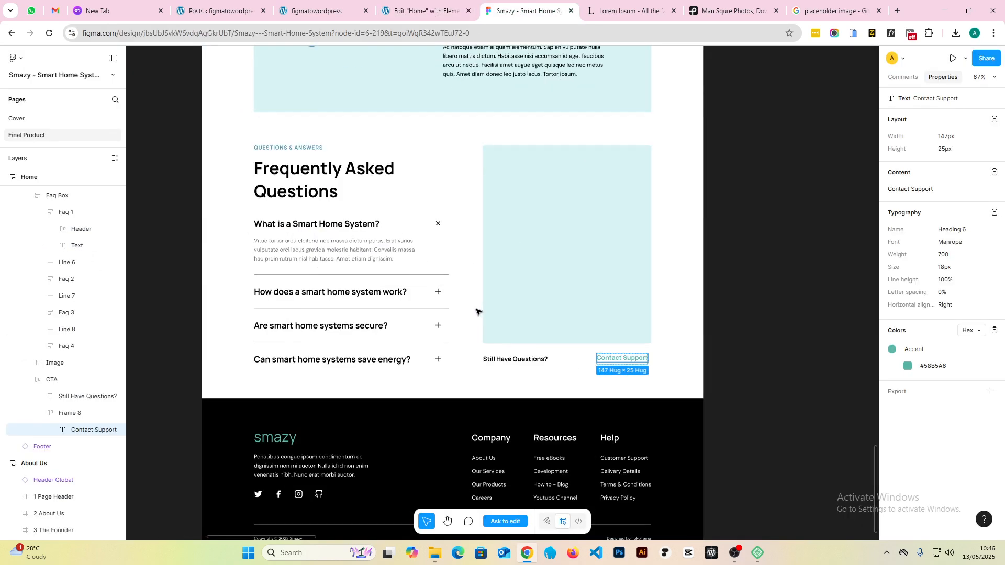
# - Switch to the live home page and review the benefits and Our Services sections, including the service cards, and the hero section
pyautogui.click(645, 6)
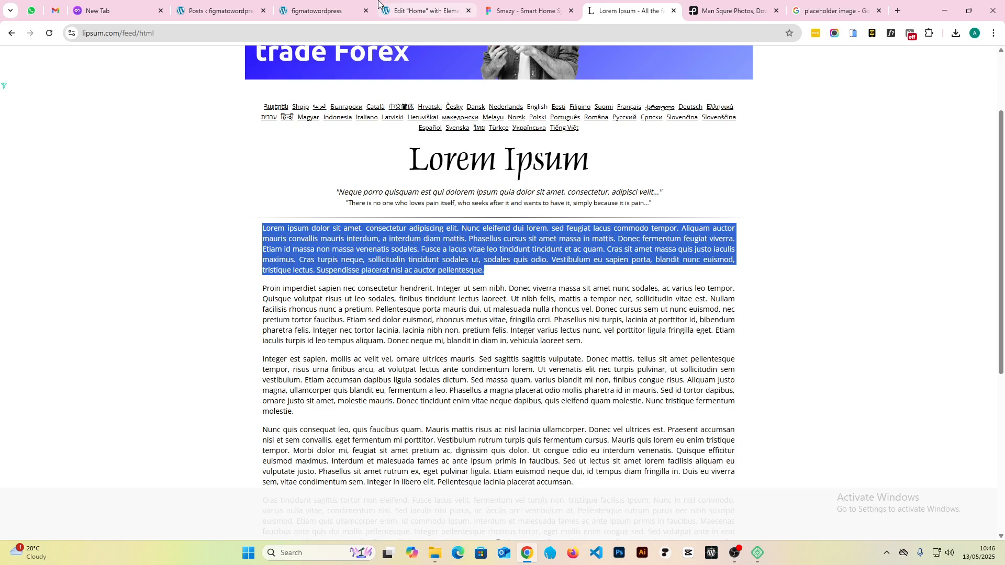
pyautogui.click(410, 6)
pyautogui.click(329, 8)
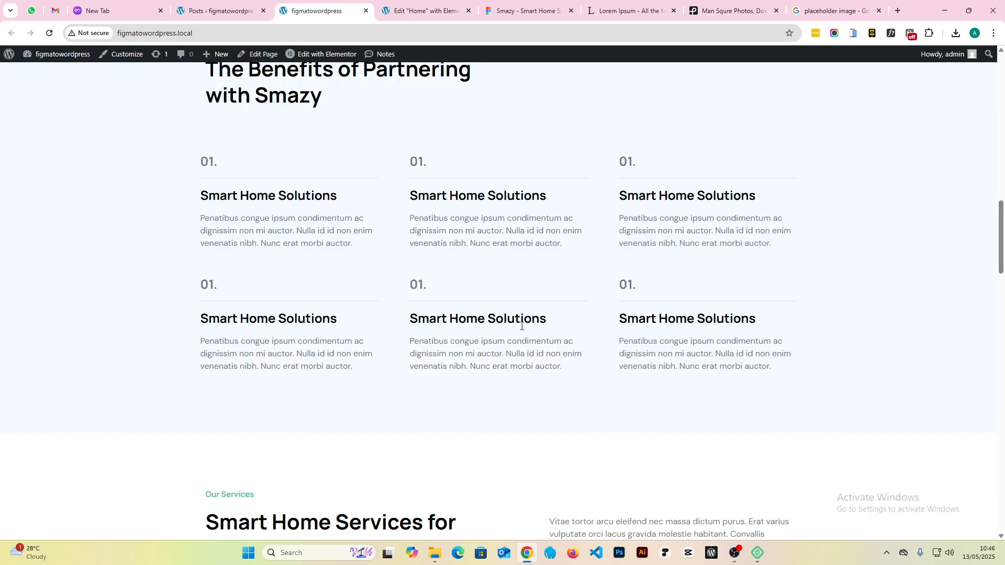
pyautogui.scroll(10, 506, 324)
pyautogui.scroll(-15, 504, 319)
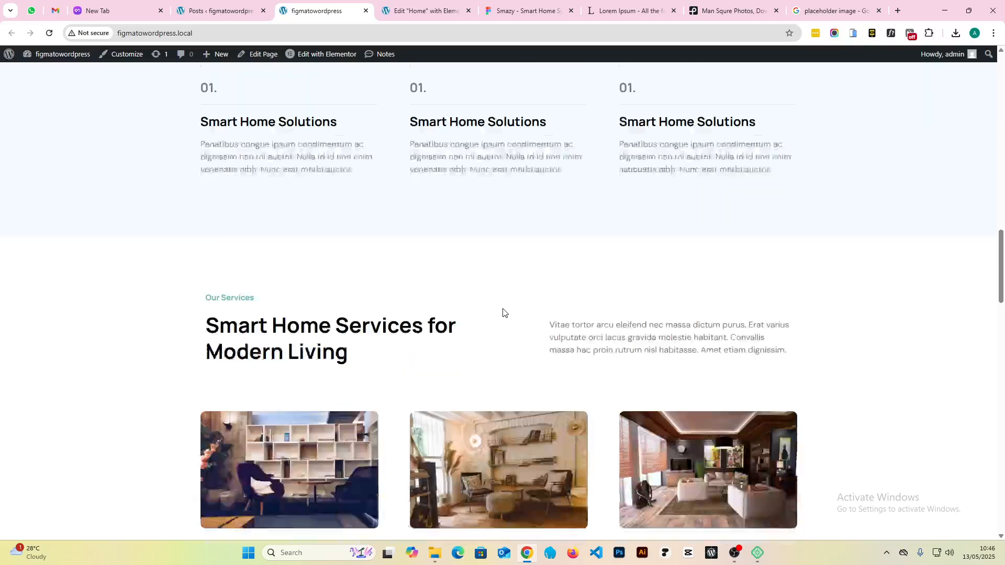
pyautogui.scroll(2, 180, 189)
pyautogui.moveTo(181, 189); pyautogui.dragTo(384, 269)
pyautogui.click(343, 360)
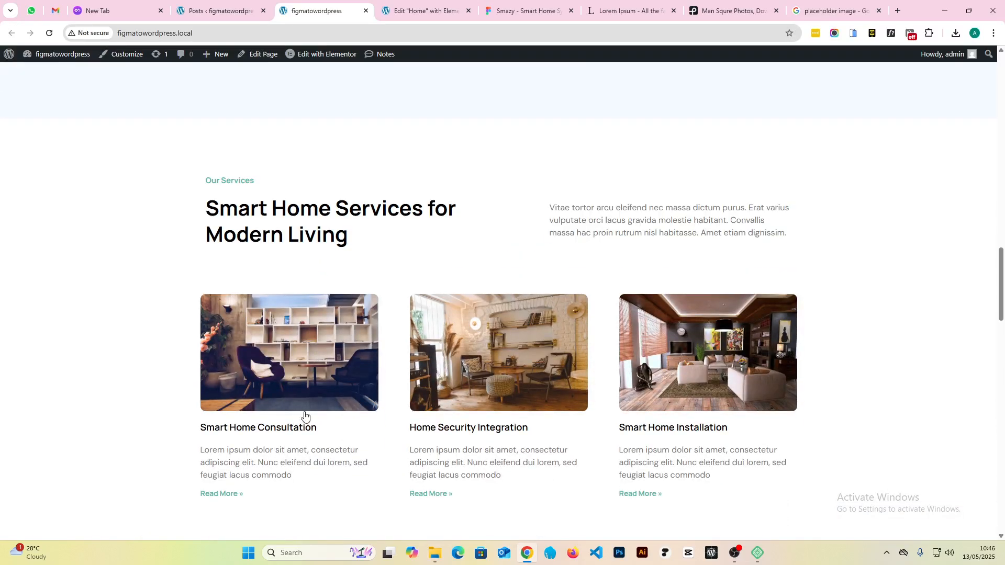
pyautogui.scroll(-12, 433, 423)
pyautogui.scroll(4, 433, 423)
pyautogui.scroll(7, 433, 422)
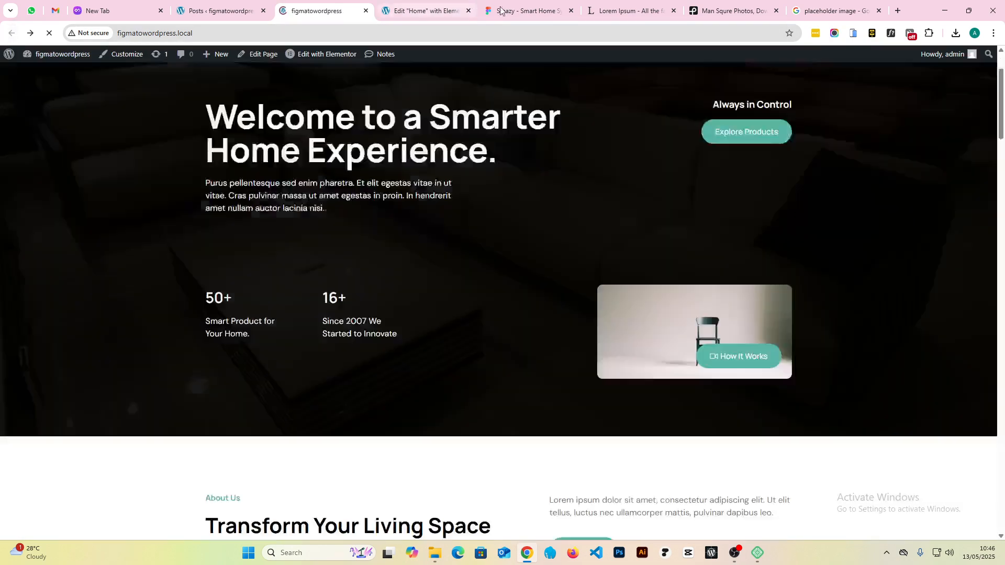
# - Switch to the Figma design and examine the layouts of the remaining pages, including About Us, Services, Service Details and Products
pyautogui.click(523, 11)
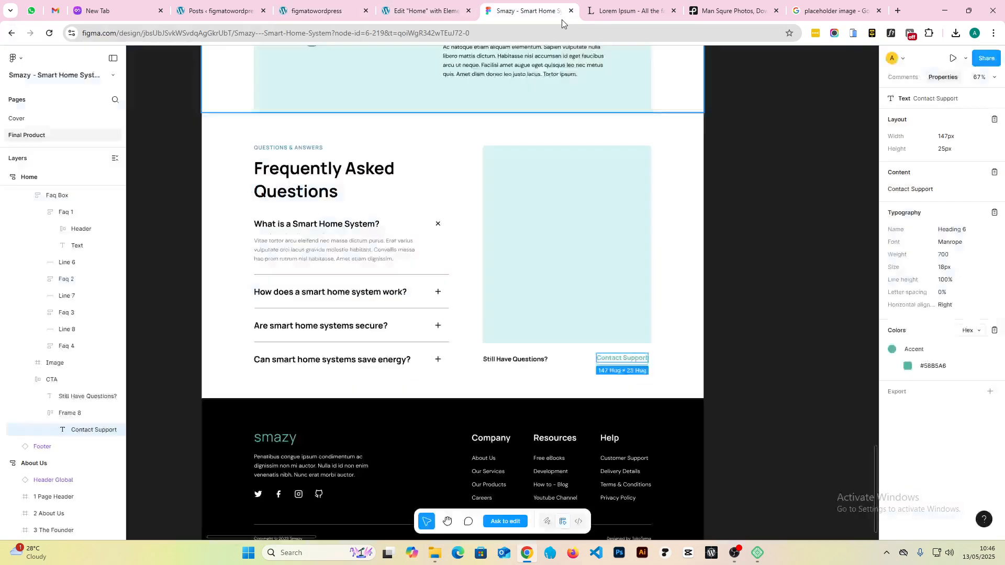
pyautogui.scroll(-5, 376, 324)
pyautogui.scroll(-5, 287, 350)
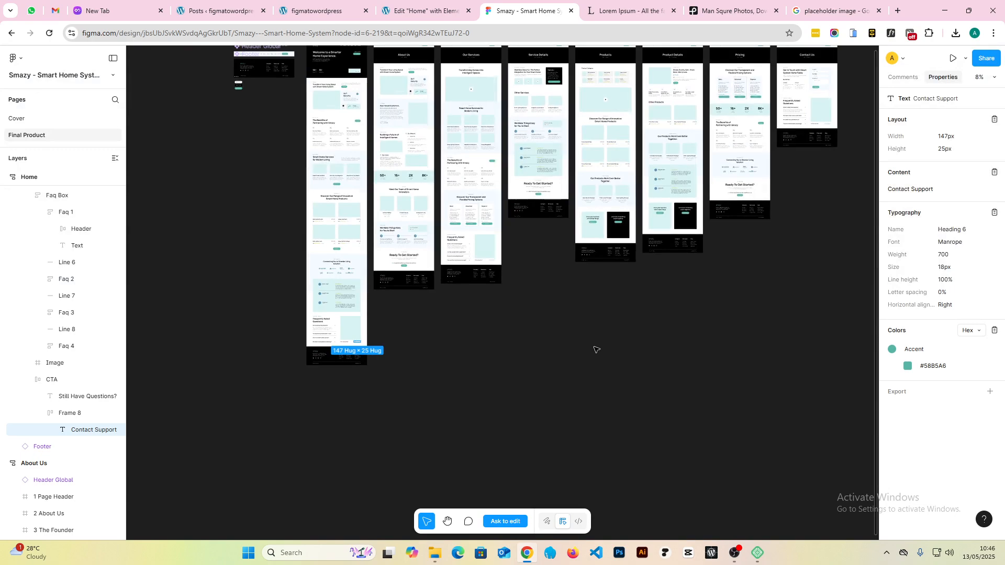
pyautogui.scroll(5, 477, 223)
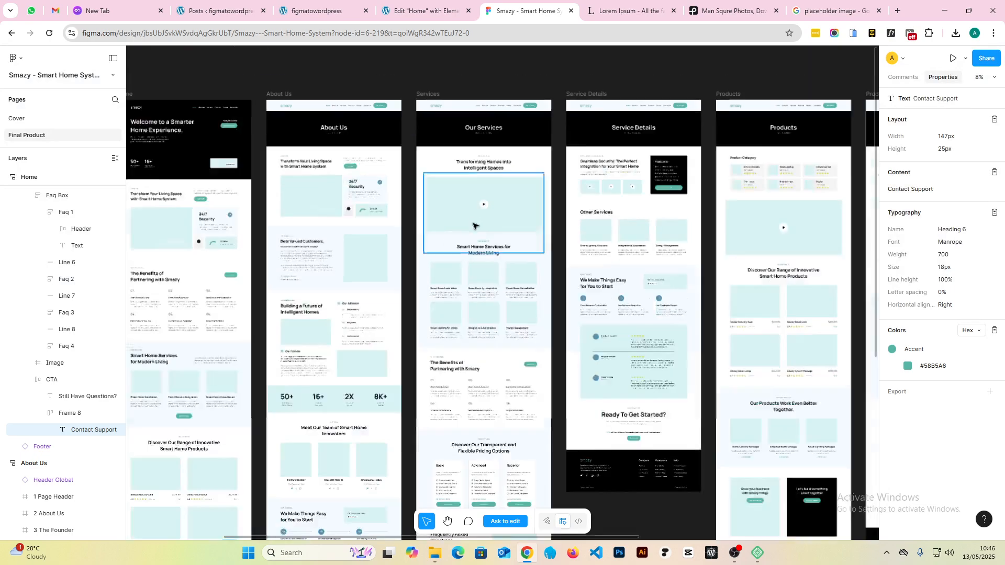
pyautogui.scroll(-5, 497, 207)
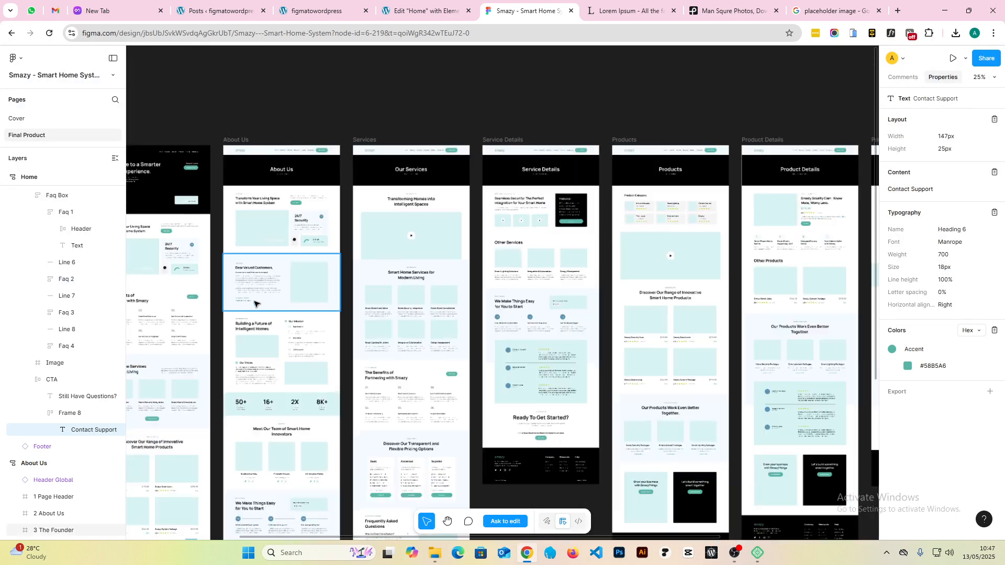
pyautogui.scroll(3, 503, 220)
pyautogui.scroll(5, 503, 220)
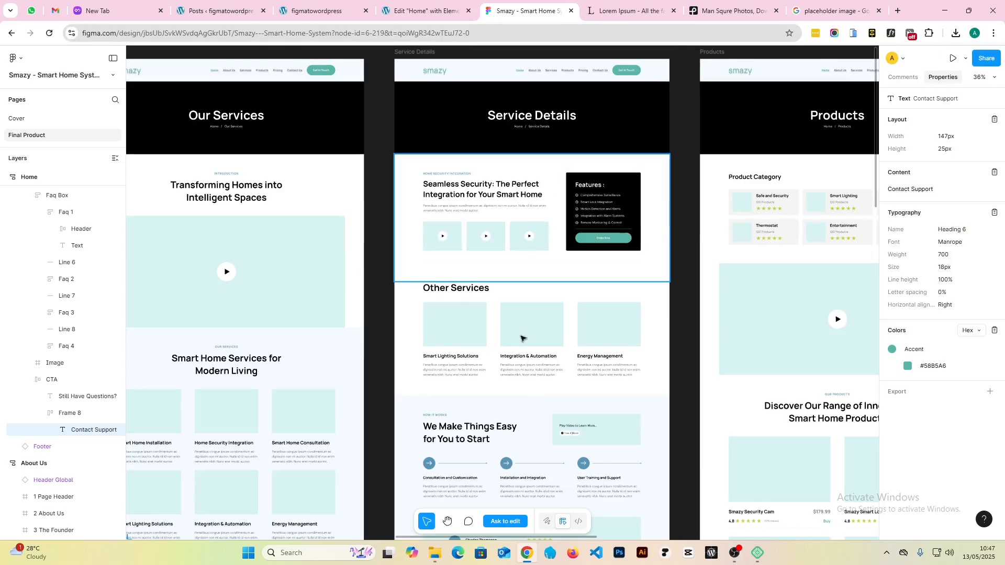
pyautogui.scroll(-4, 528, 266)
pyautogui.scroll(2, 522, 359)
pyautogui.scroll(2, 522, 359)
pyautogui.scroll(-10, 502, 366)
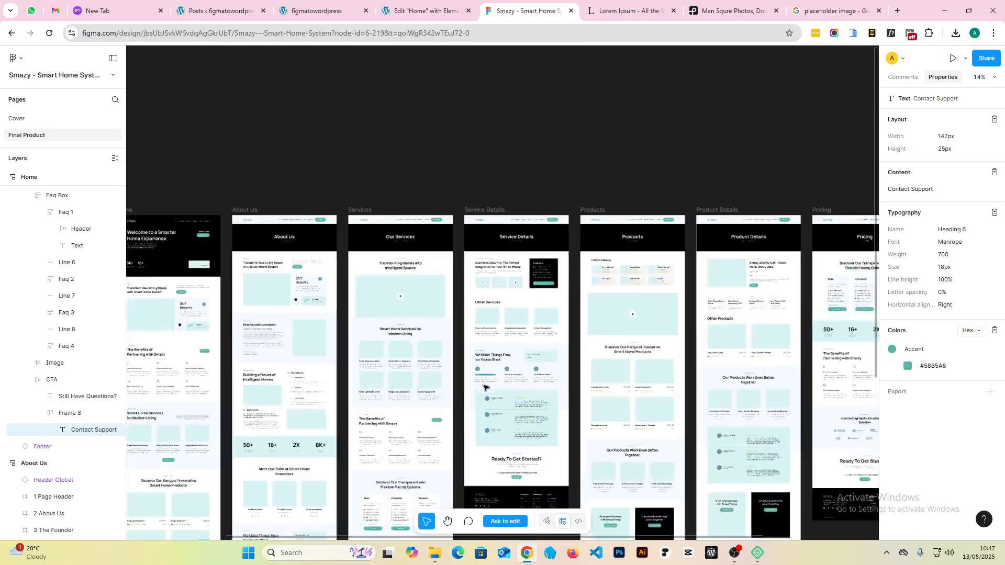